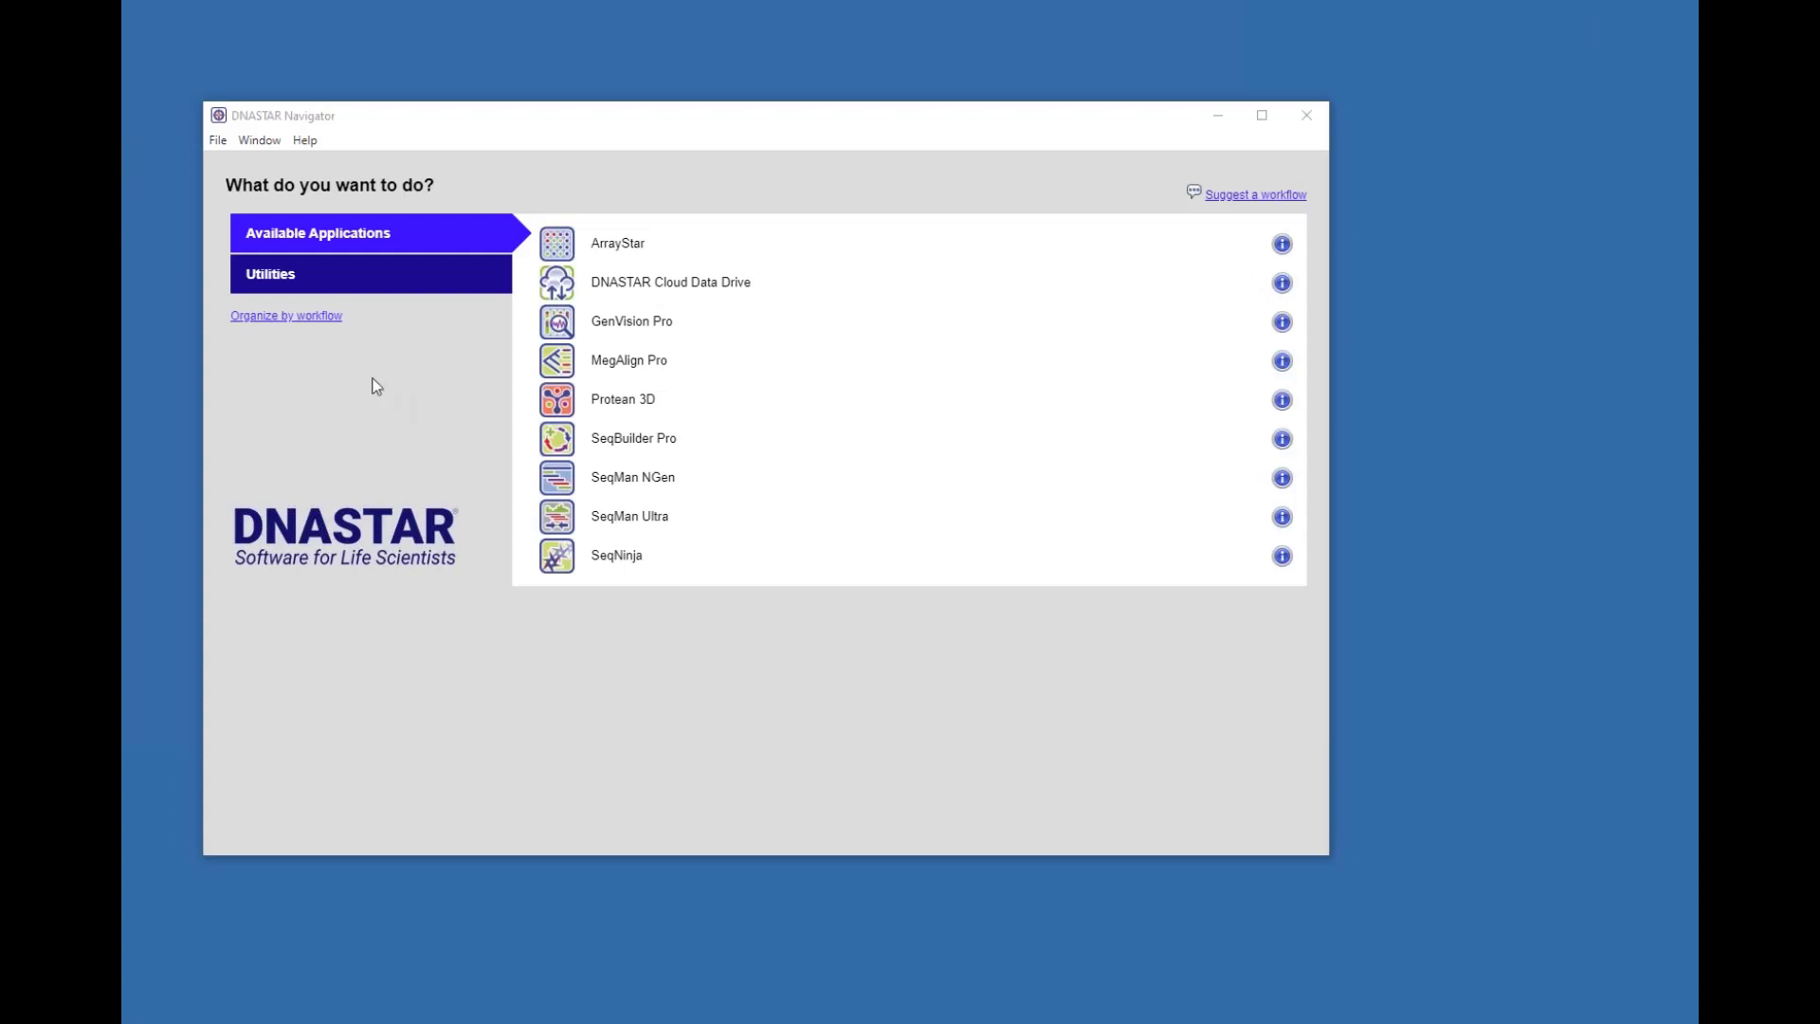
# Step: Organize the Navigator by workflow and open the information on multiple sequence alignment
pyautogui.click(296, 316)
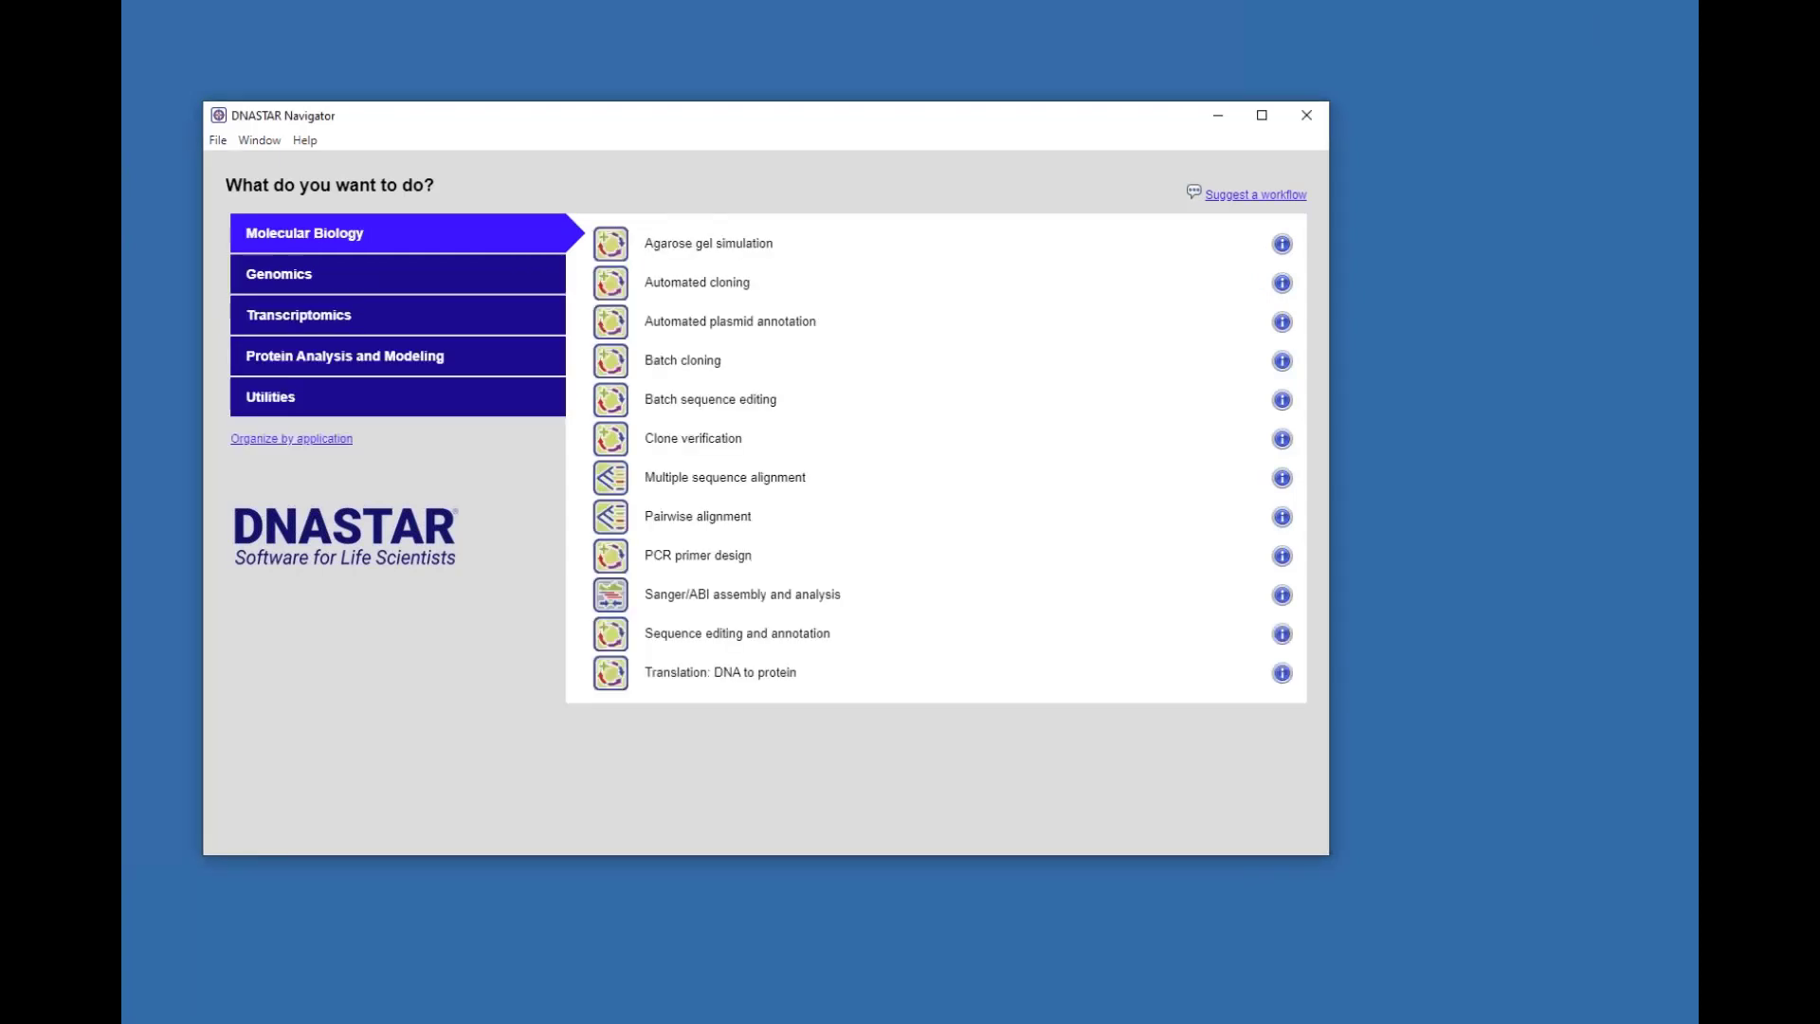
pyautogui.moveTo(480, 131); pyautogui.dragTo(501, 131)
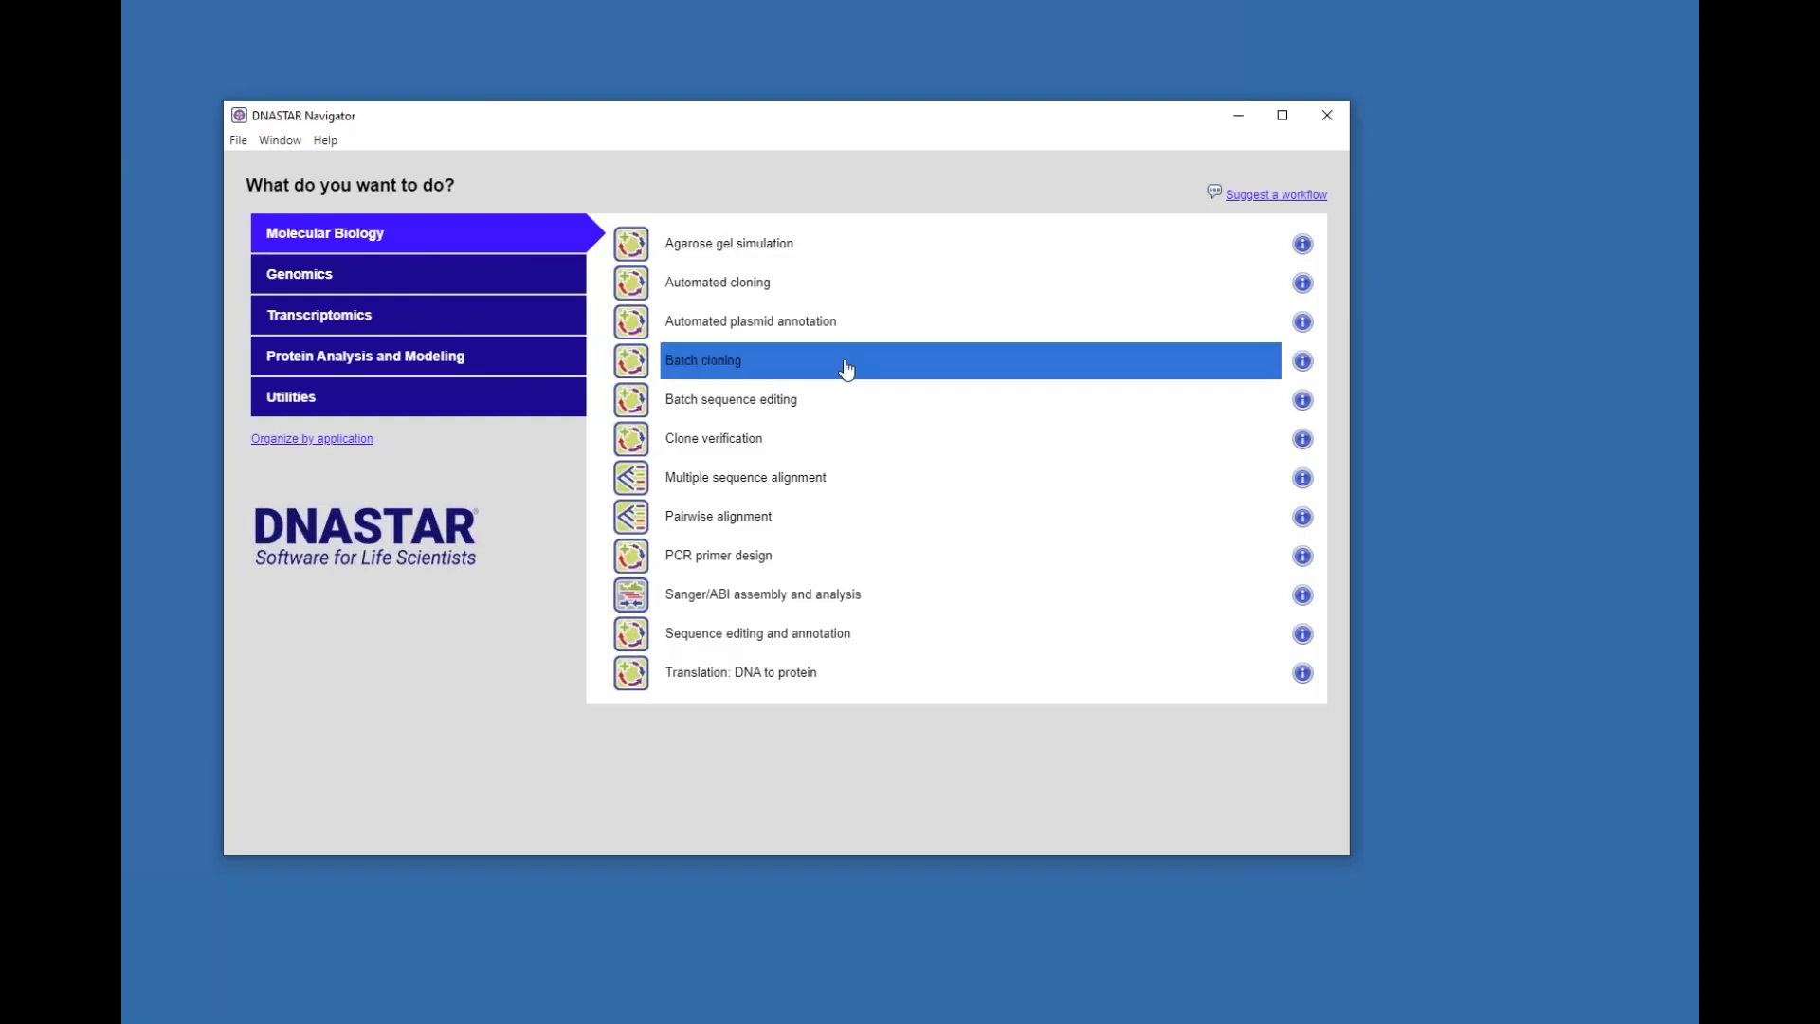
pyautogui.moveTo(769, 474)
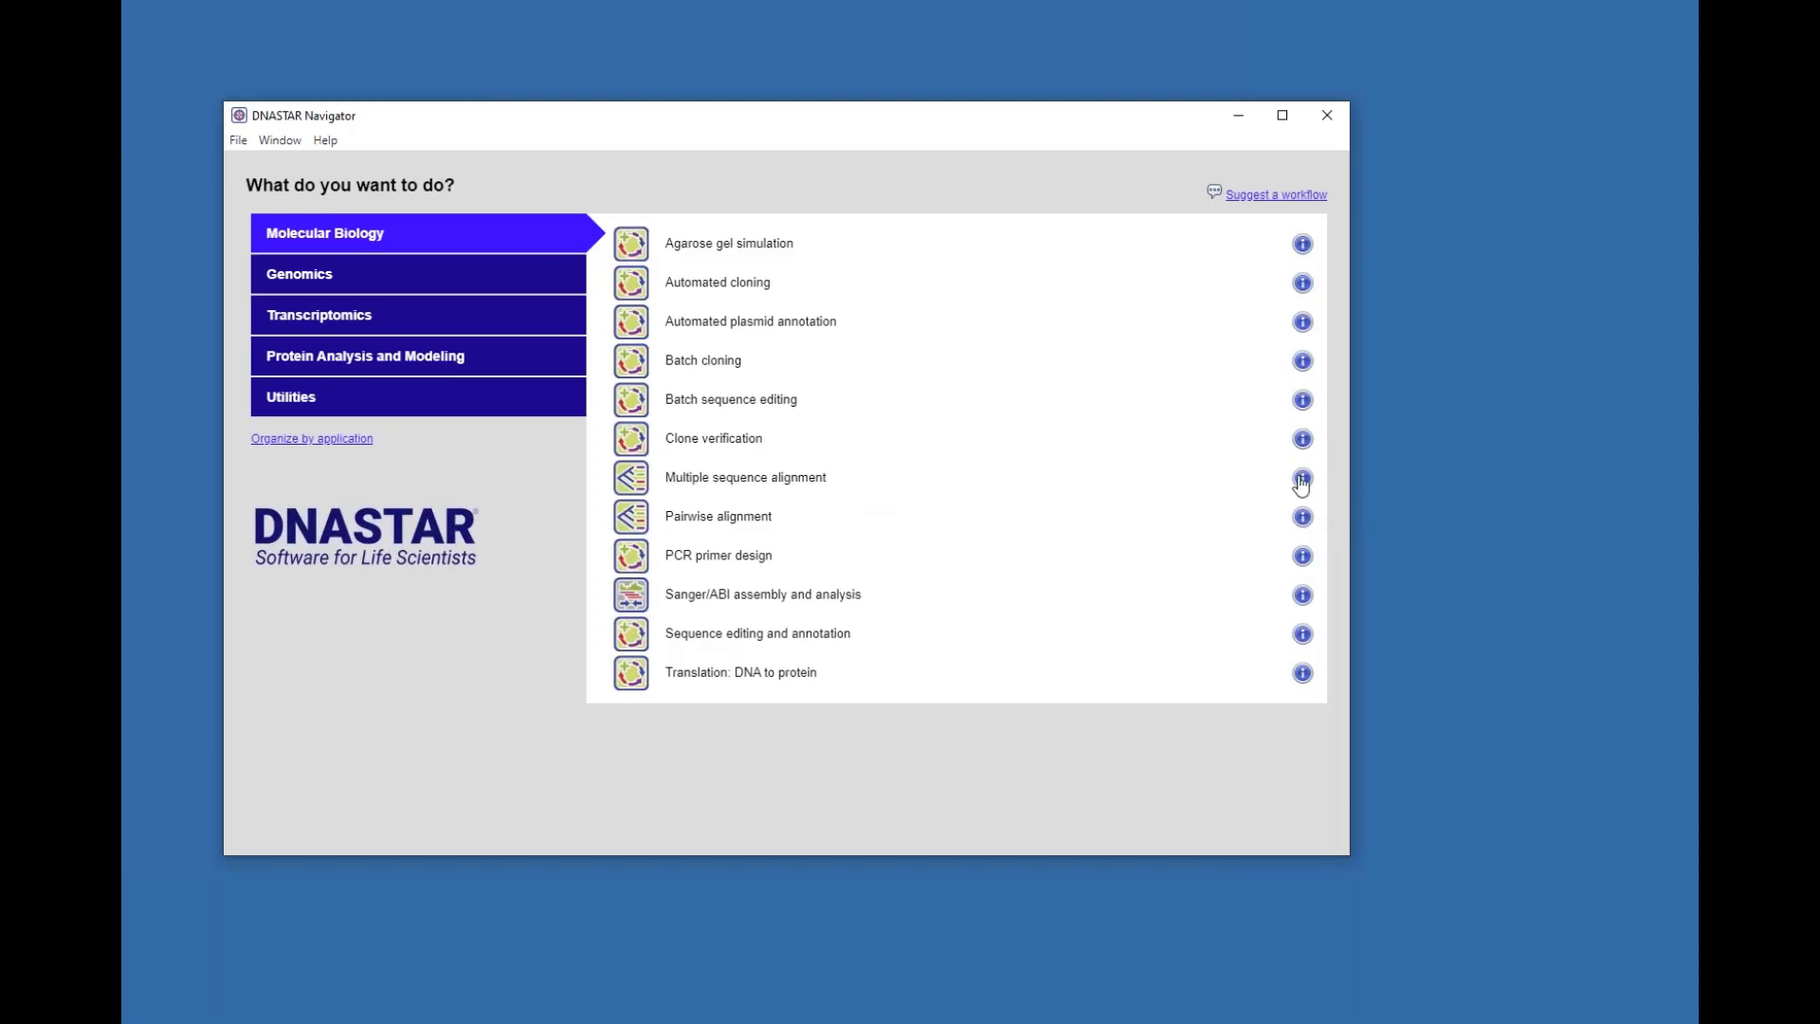
pyautogui.click(1300, 478)
pyautogui.moveTo(1698, 590)
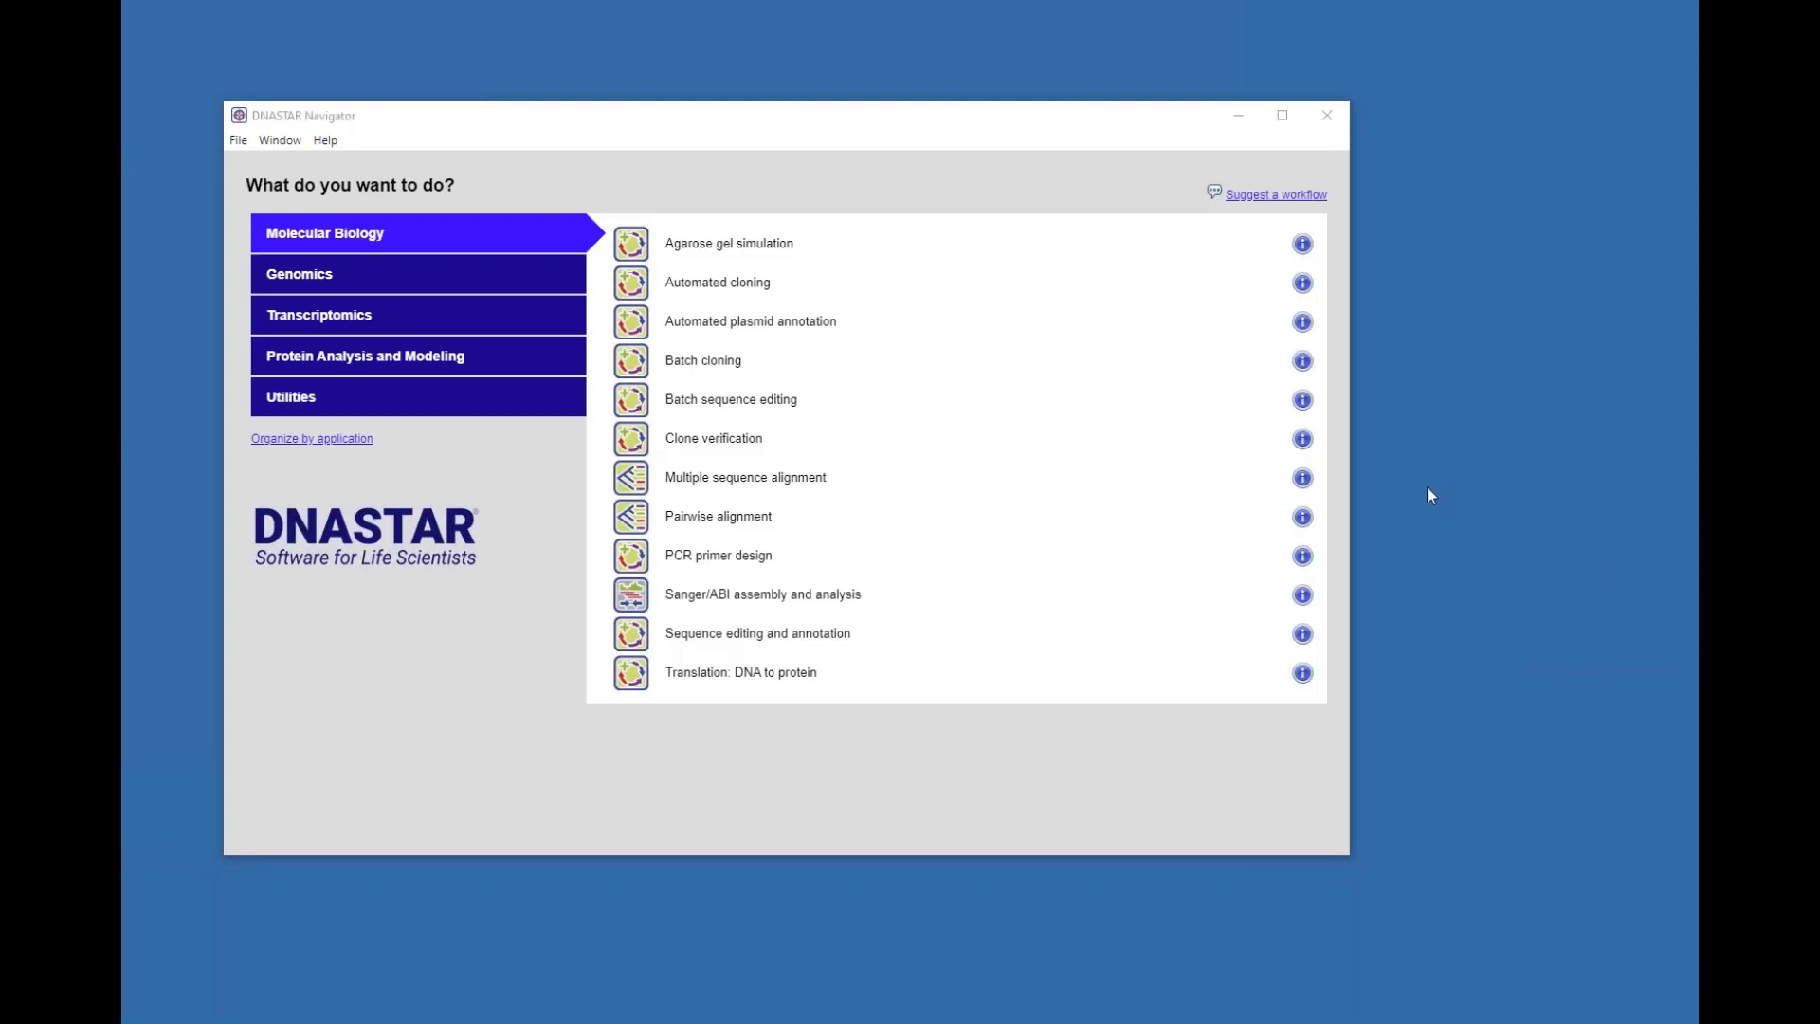
# Step: Organize the Navigator by application again and launch SeqBuilder Pro
pyautogui.click(821, 129)
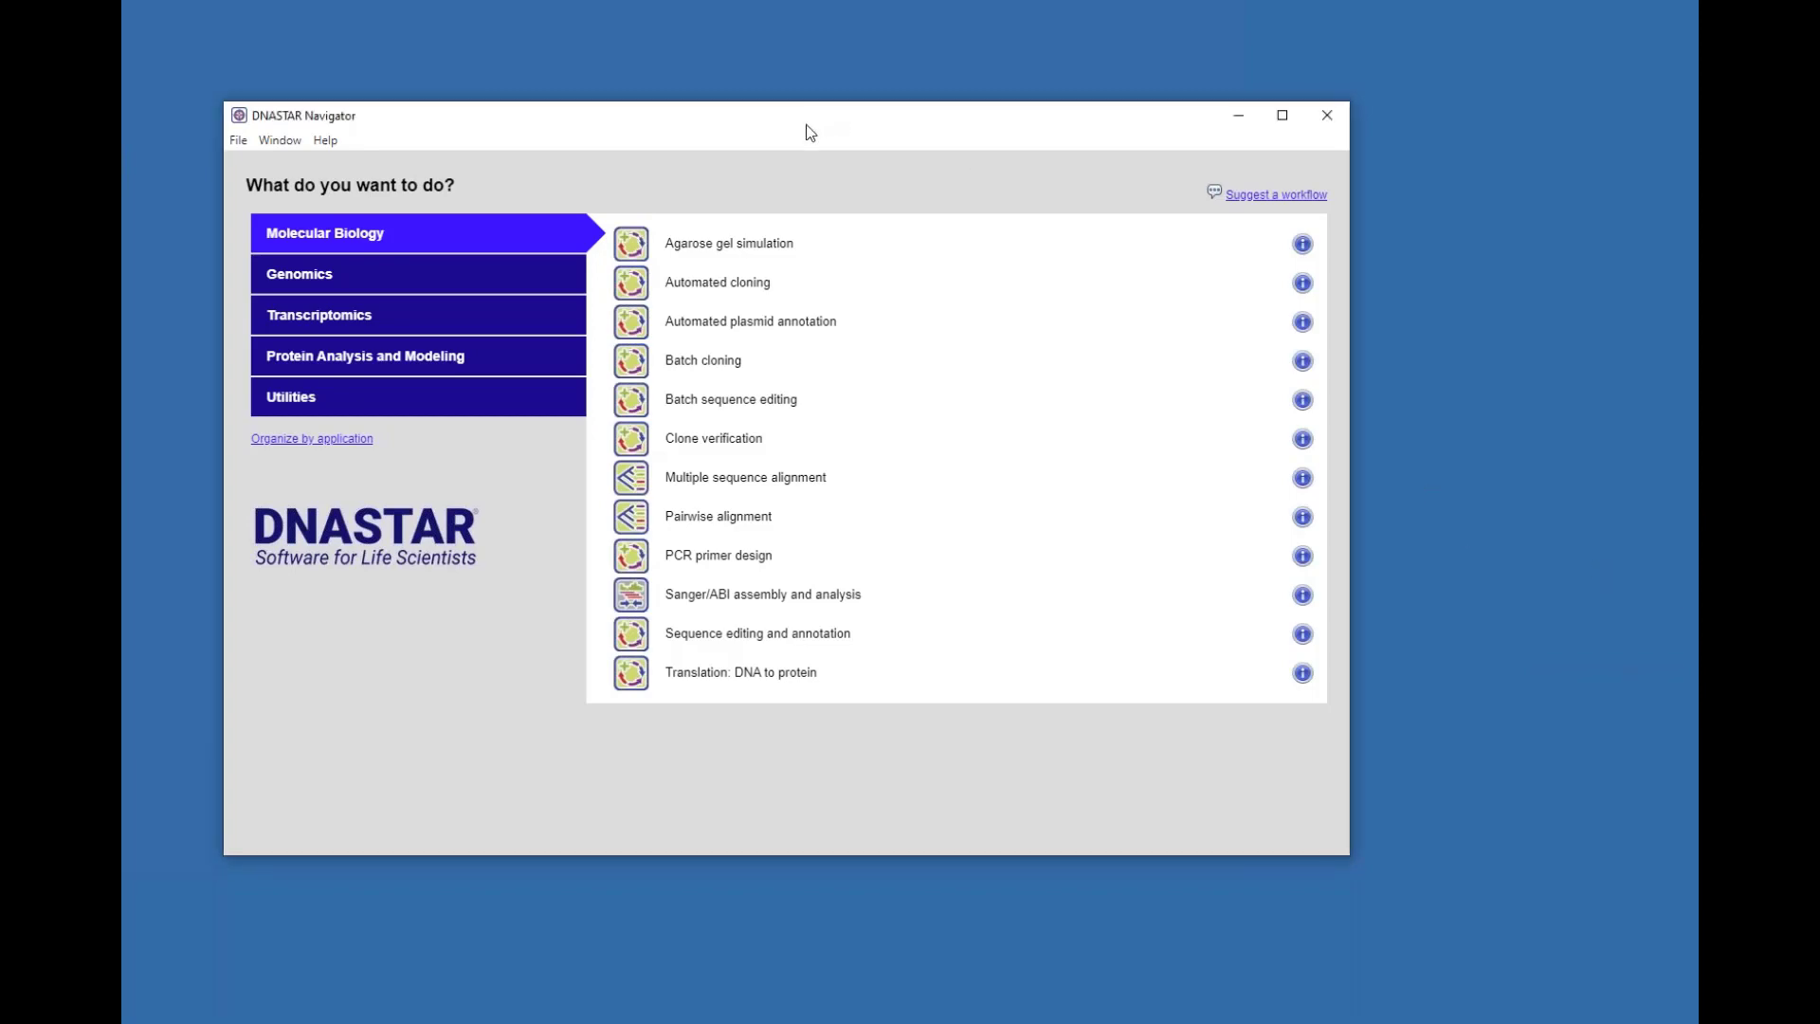
pyautogui.click(317, 441)
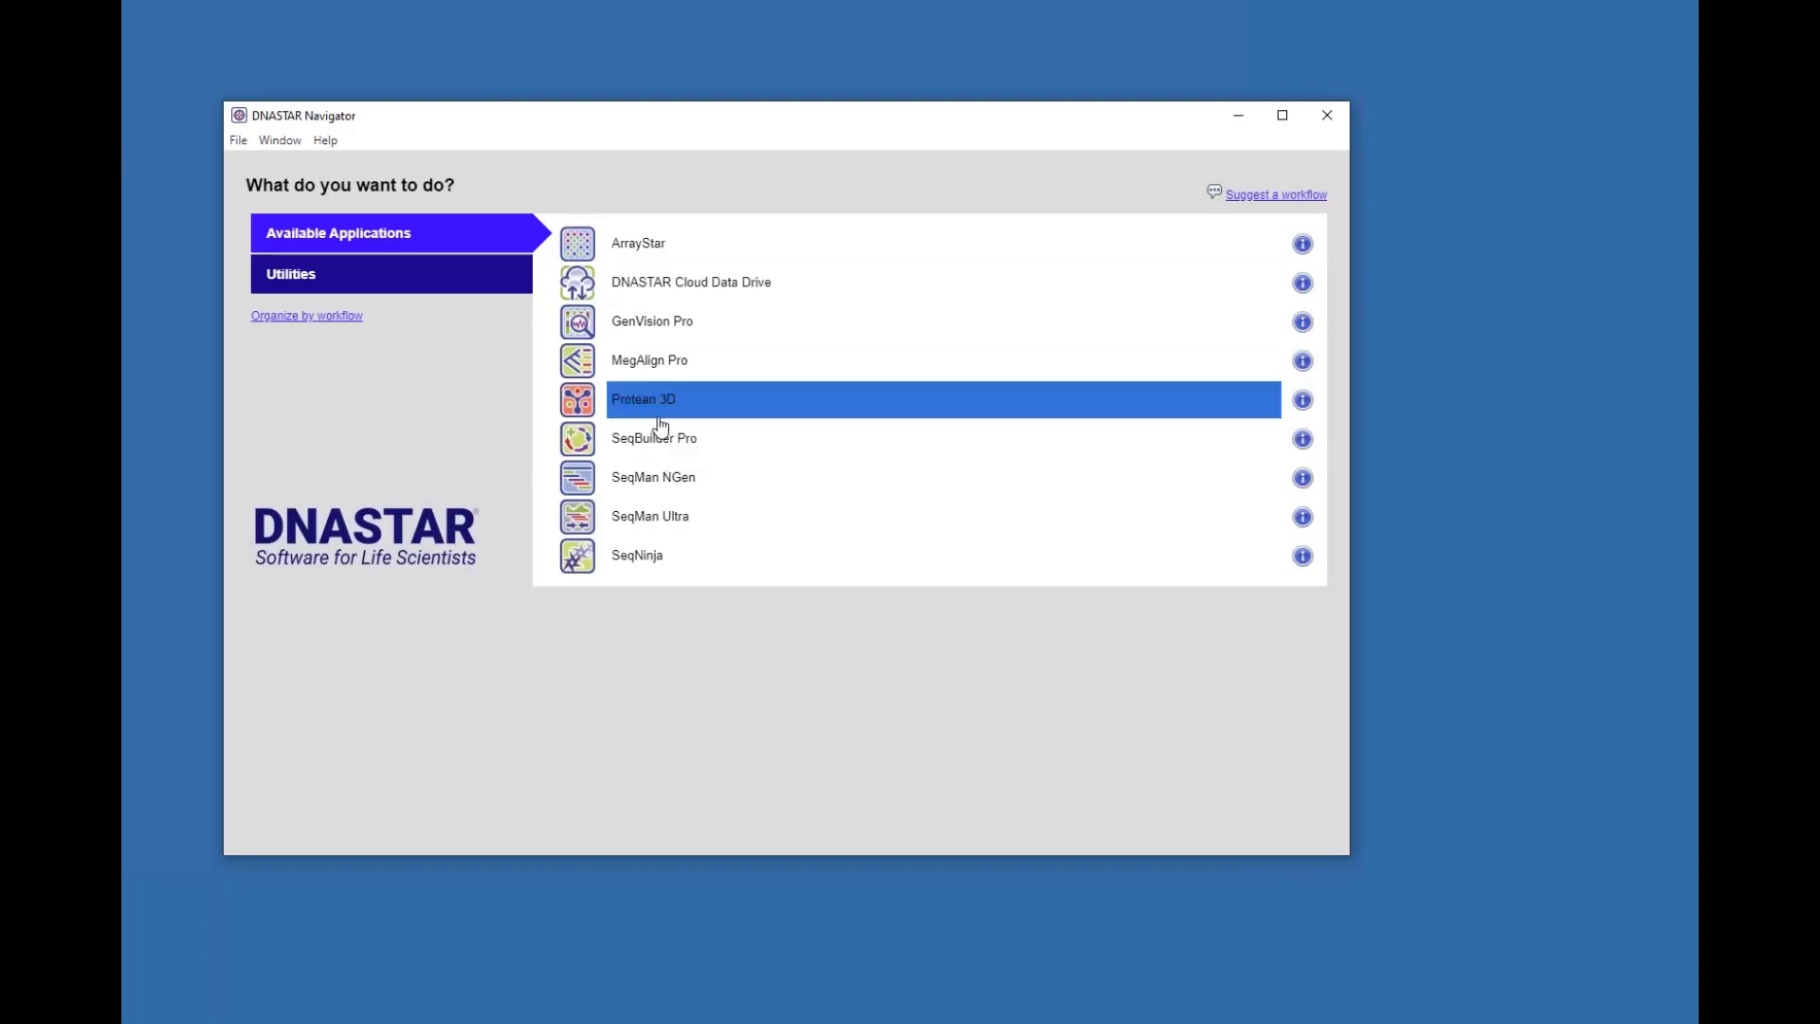
pyautogui.moveTo(658, 424)
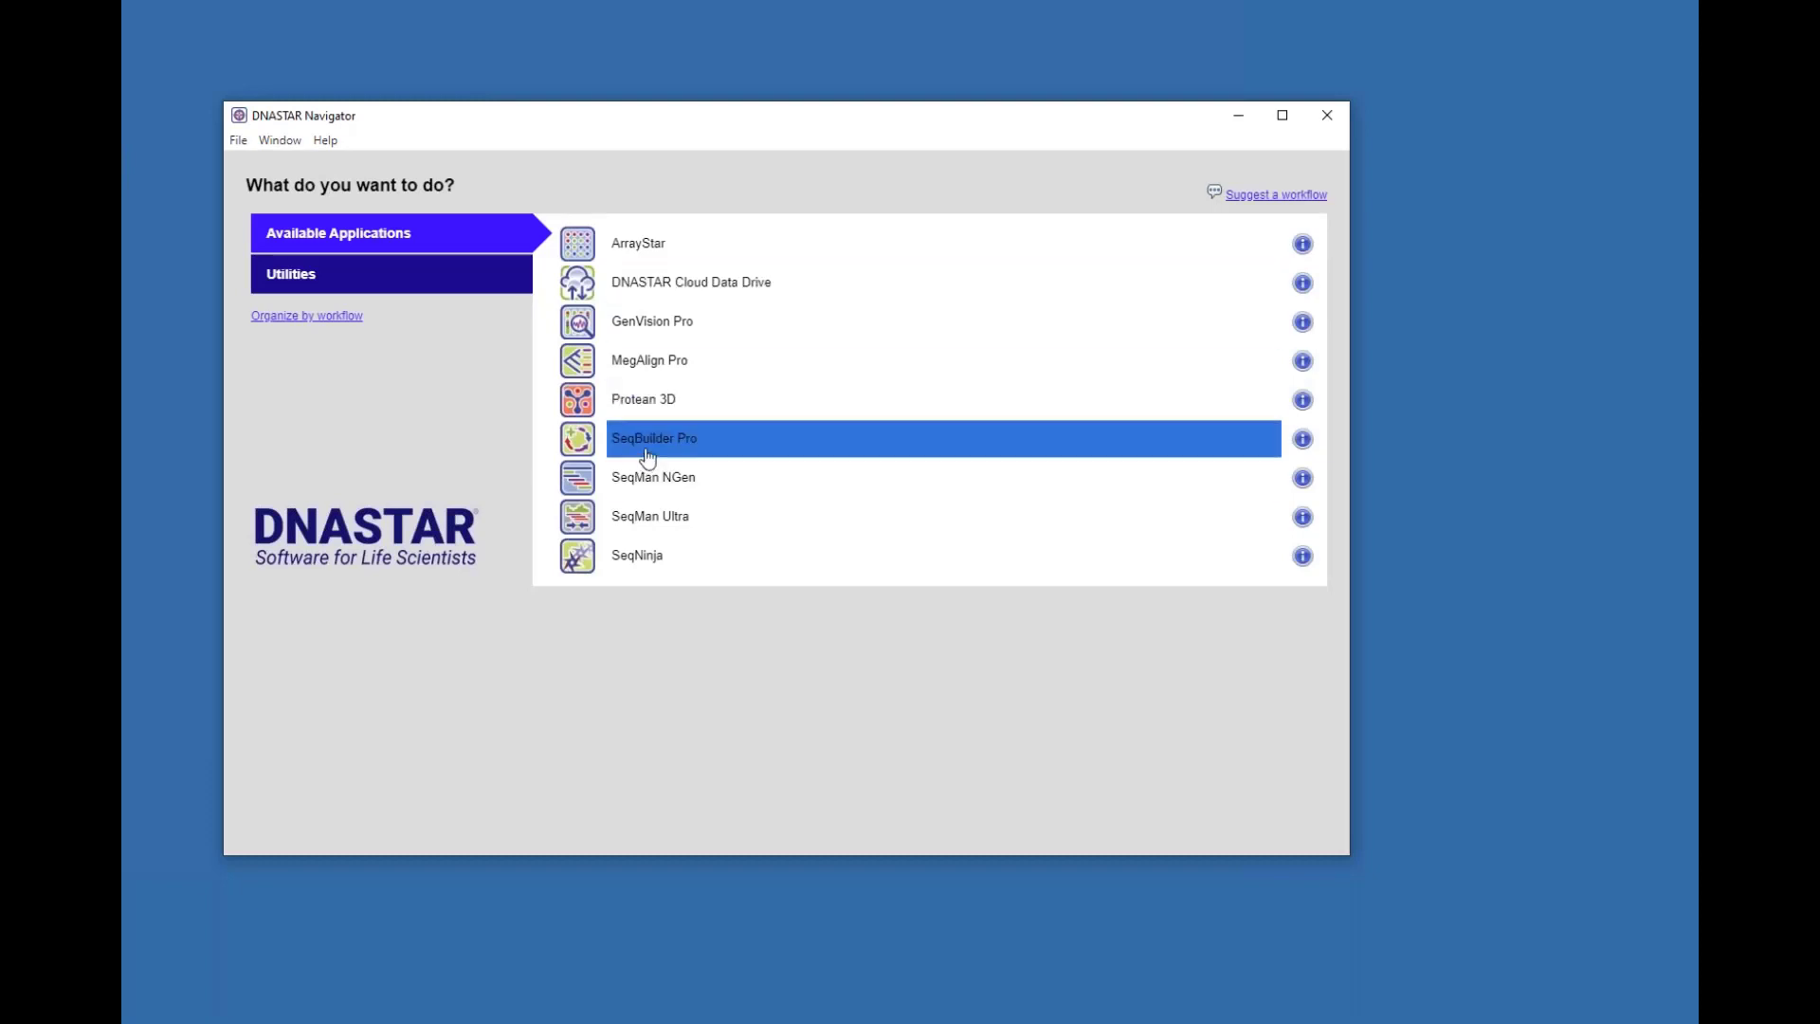
pyautogui.click(648, 457)
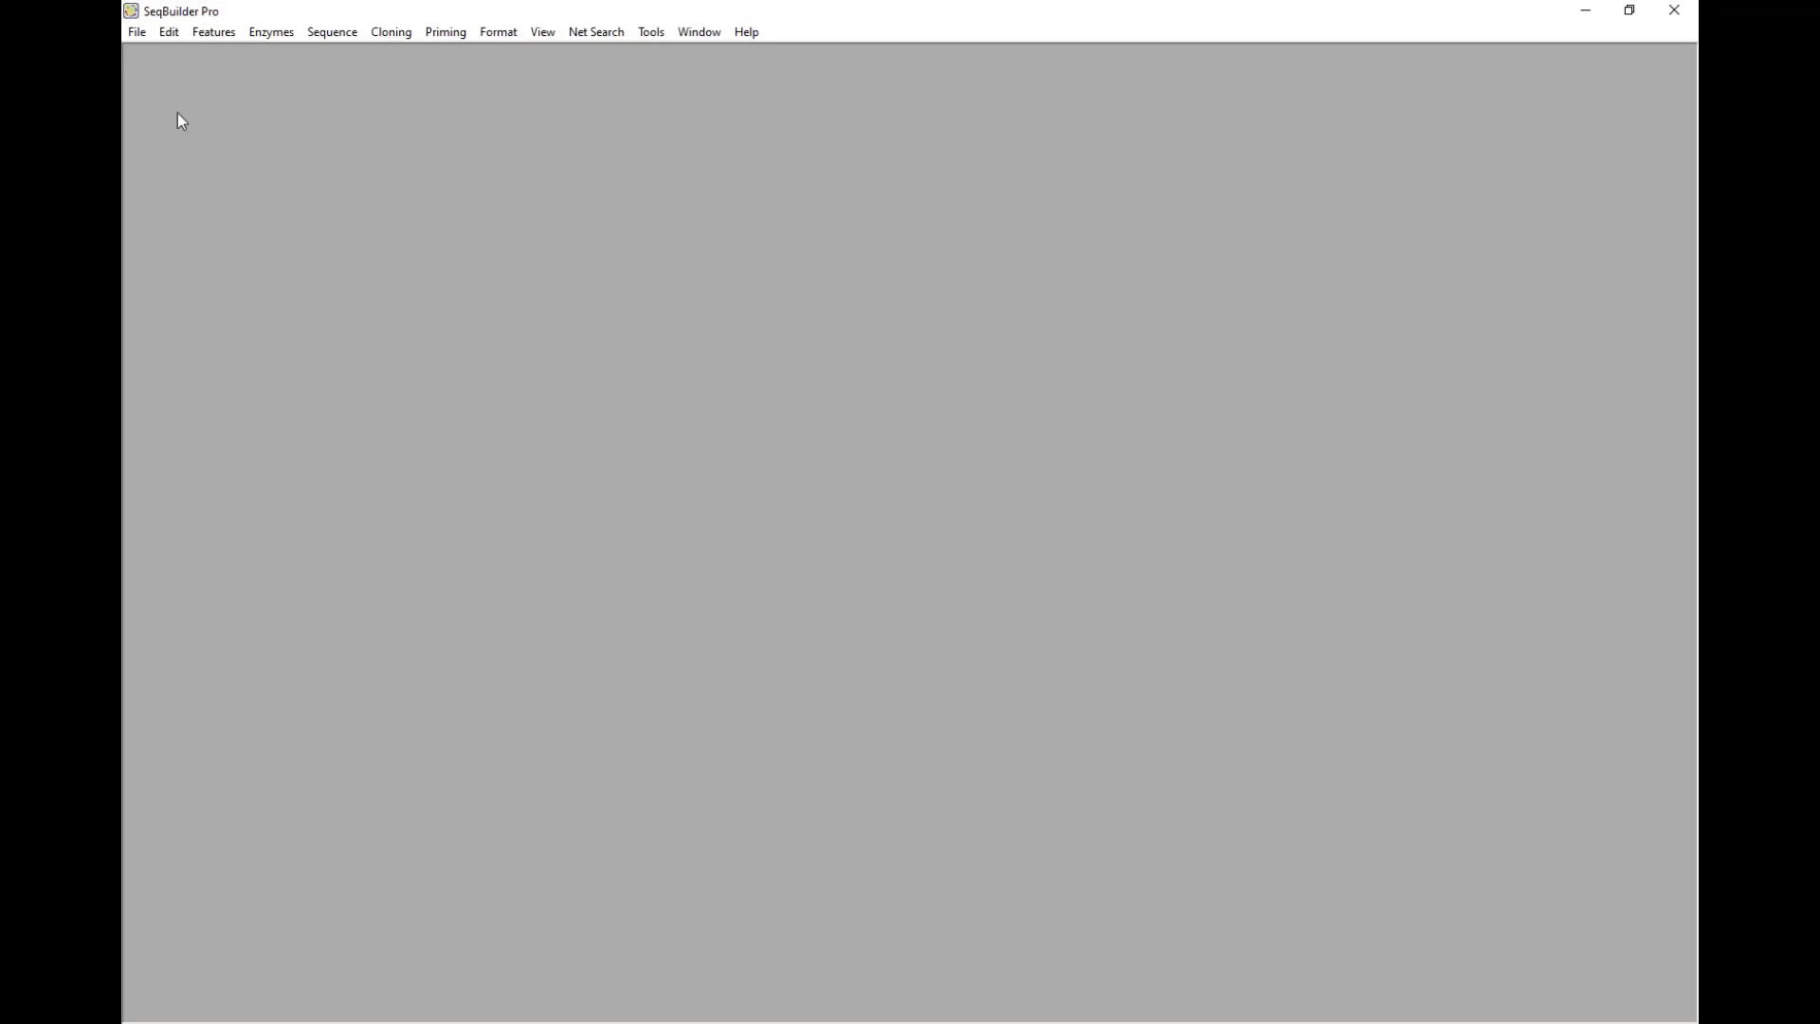
# Step: Open the recent document MN908947.seq from the SProtein folder and restore its maximized window to a smaller size
pyautogui.click(134, 34)
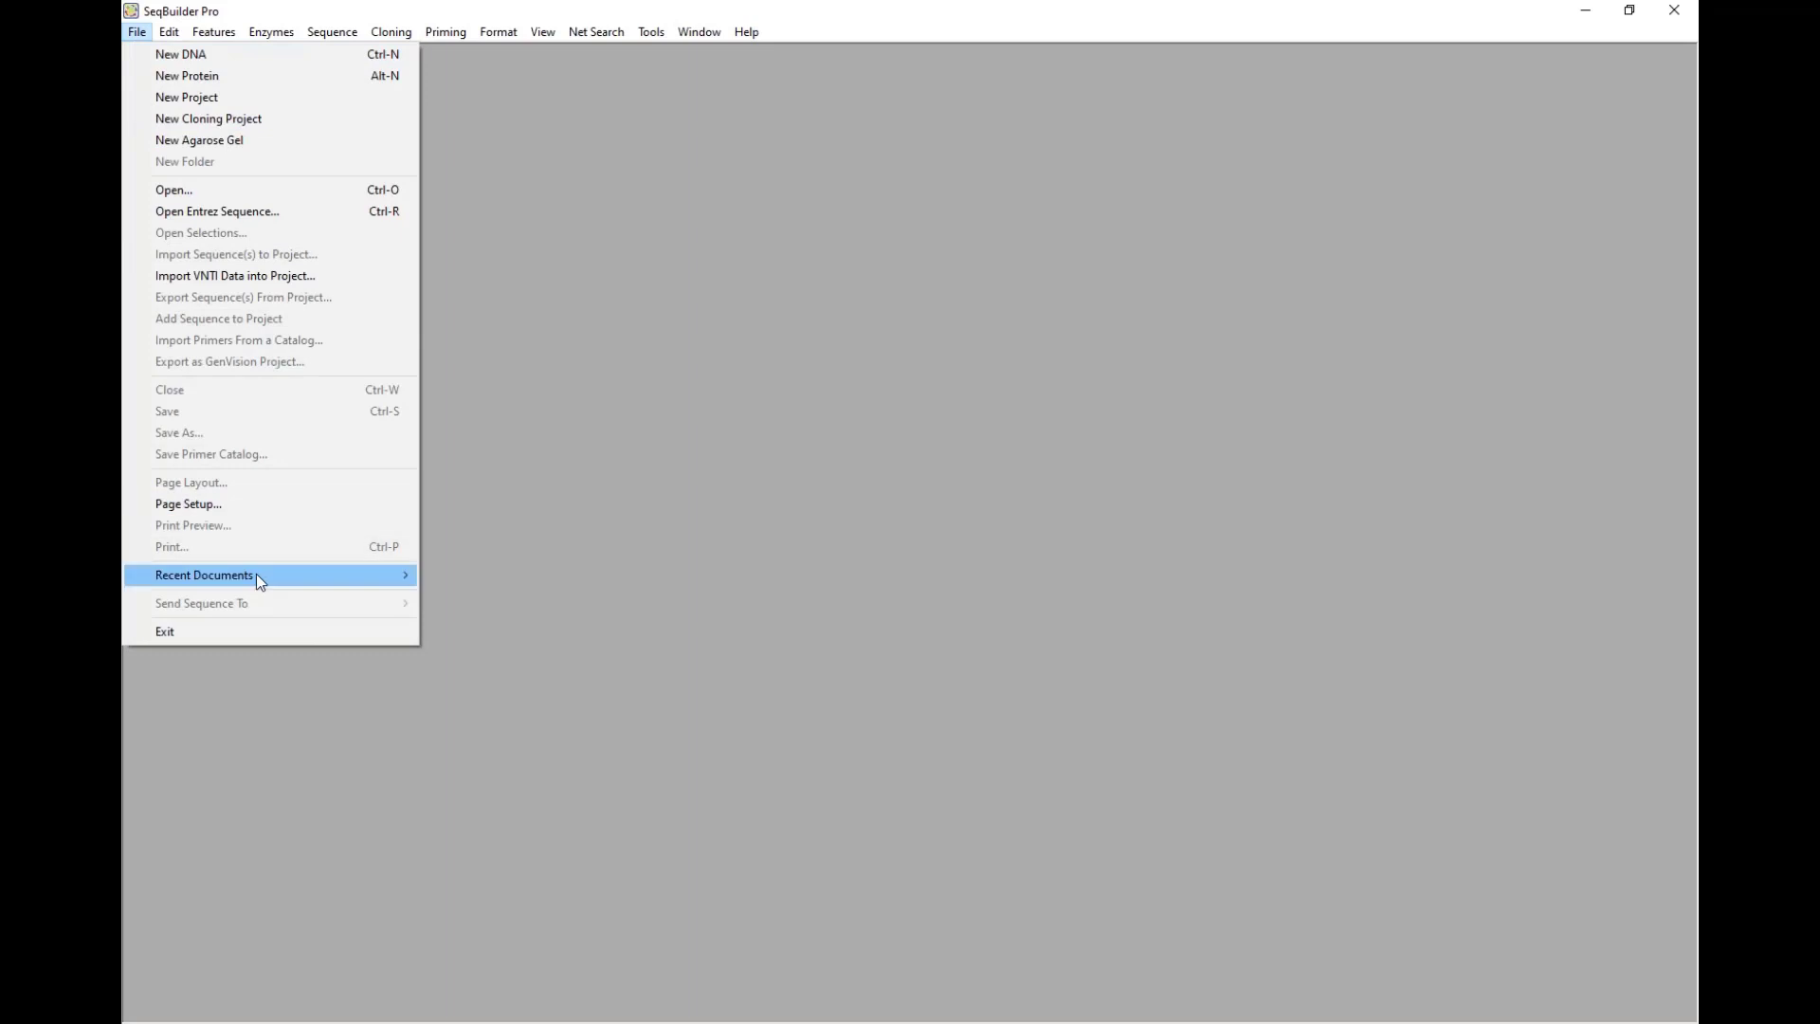
pyautogui.moveTo(257, 575)
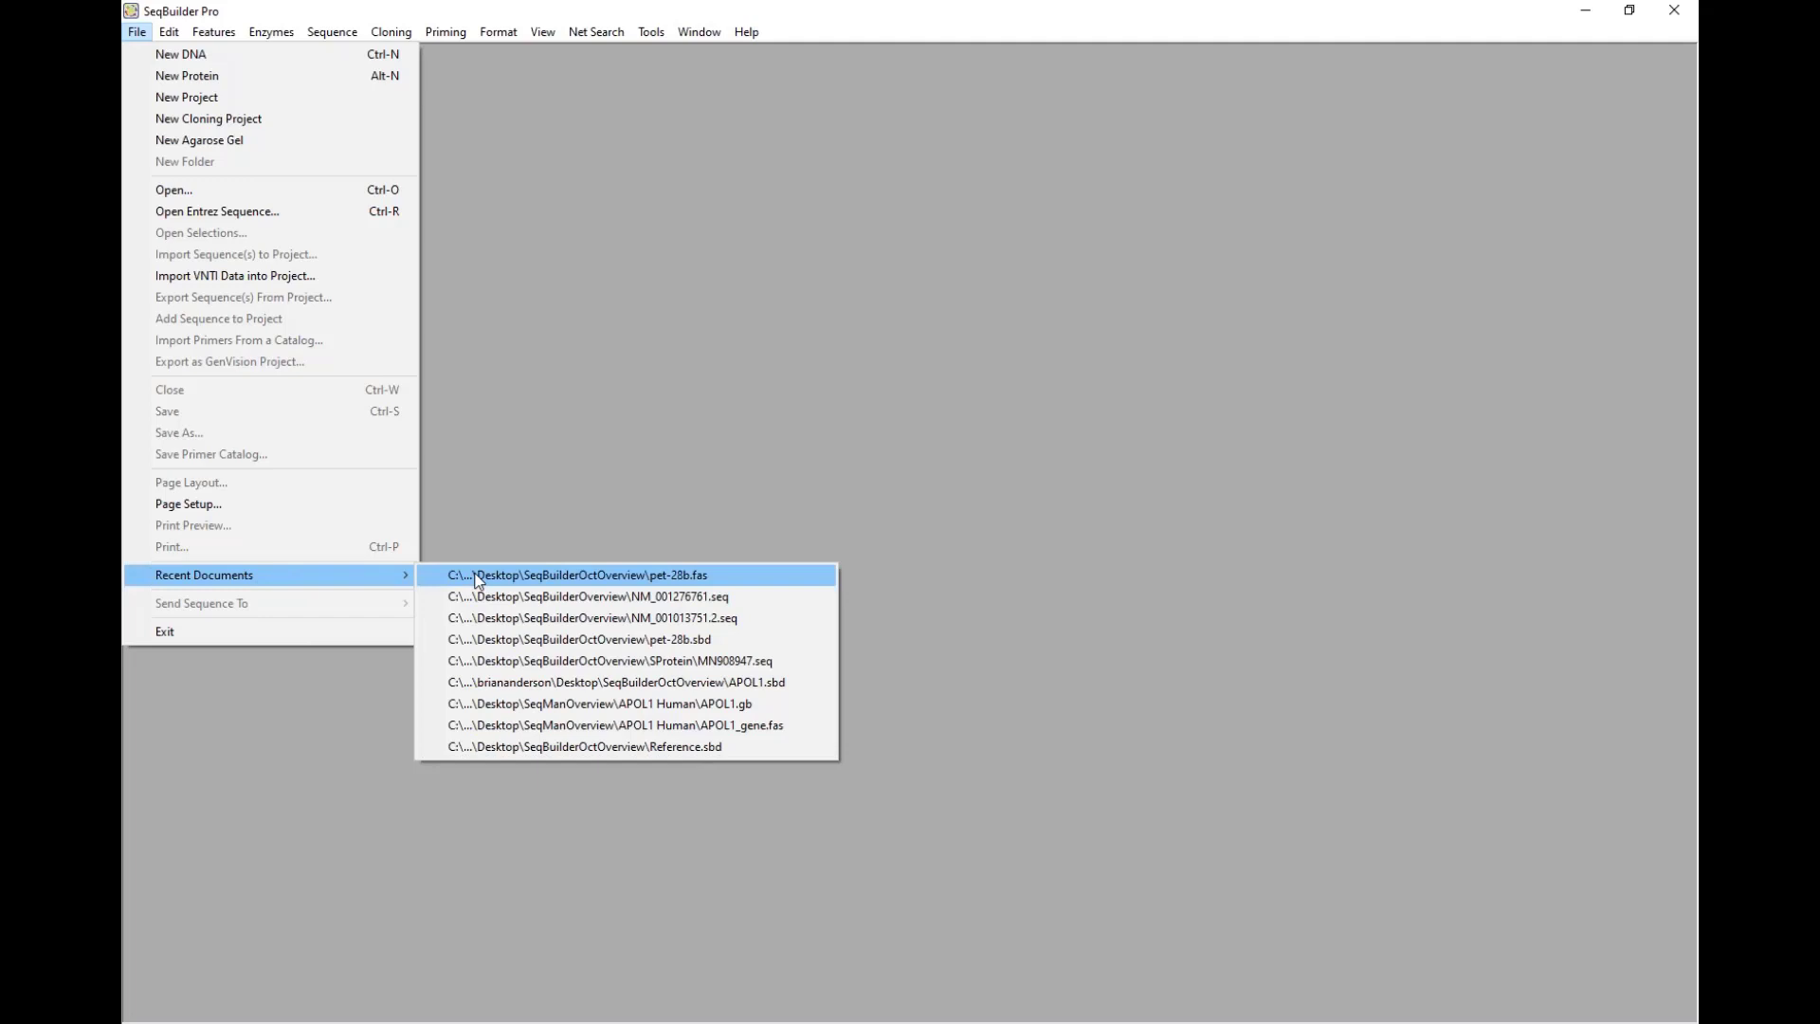
pyautogui.click(562, 660)
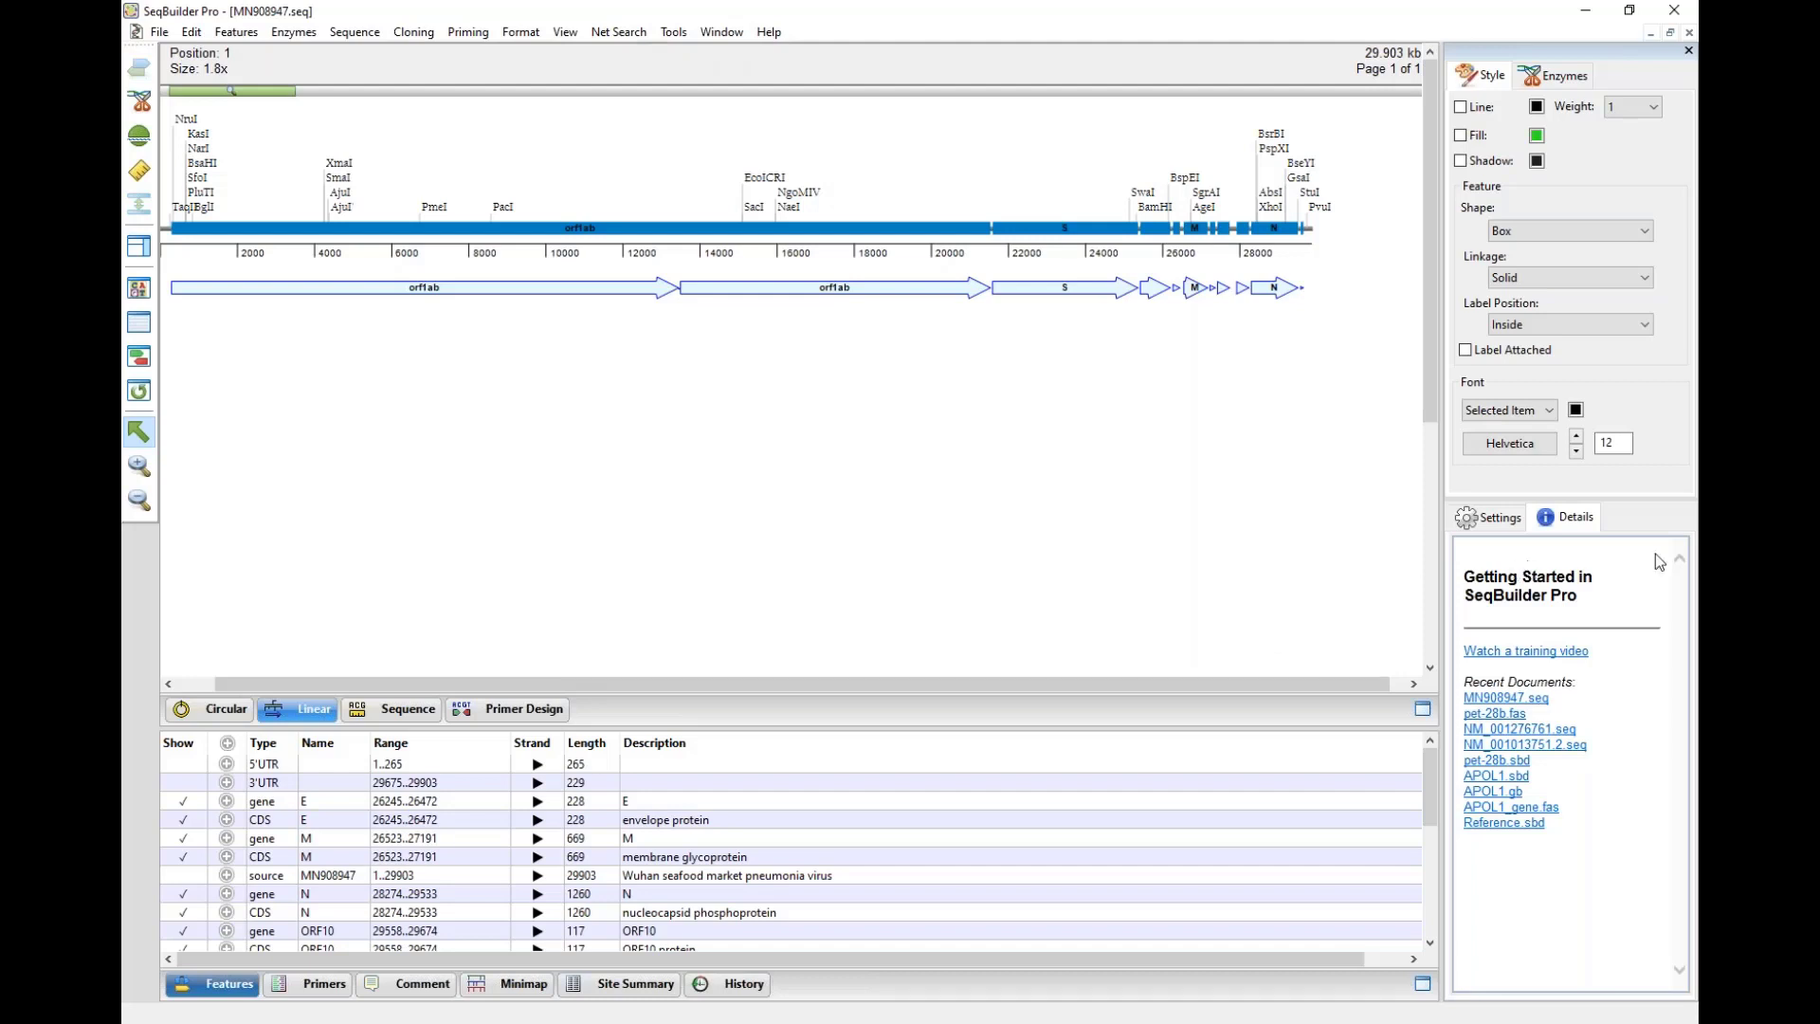
pyautogui.moveTo(1696, 45); pyautogui.dragTo(1818, 69)
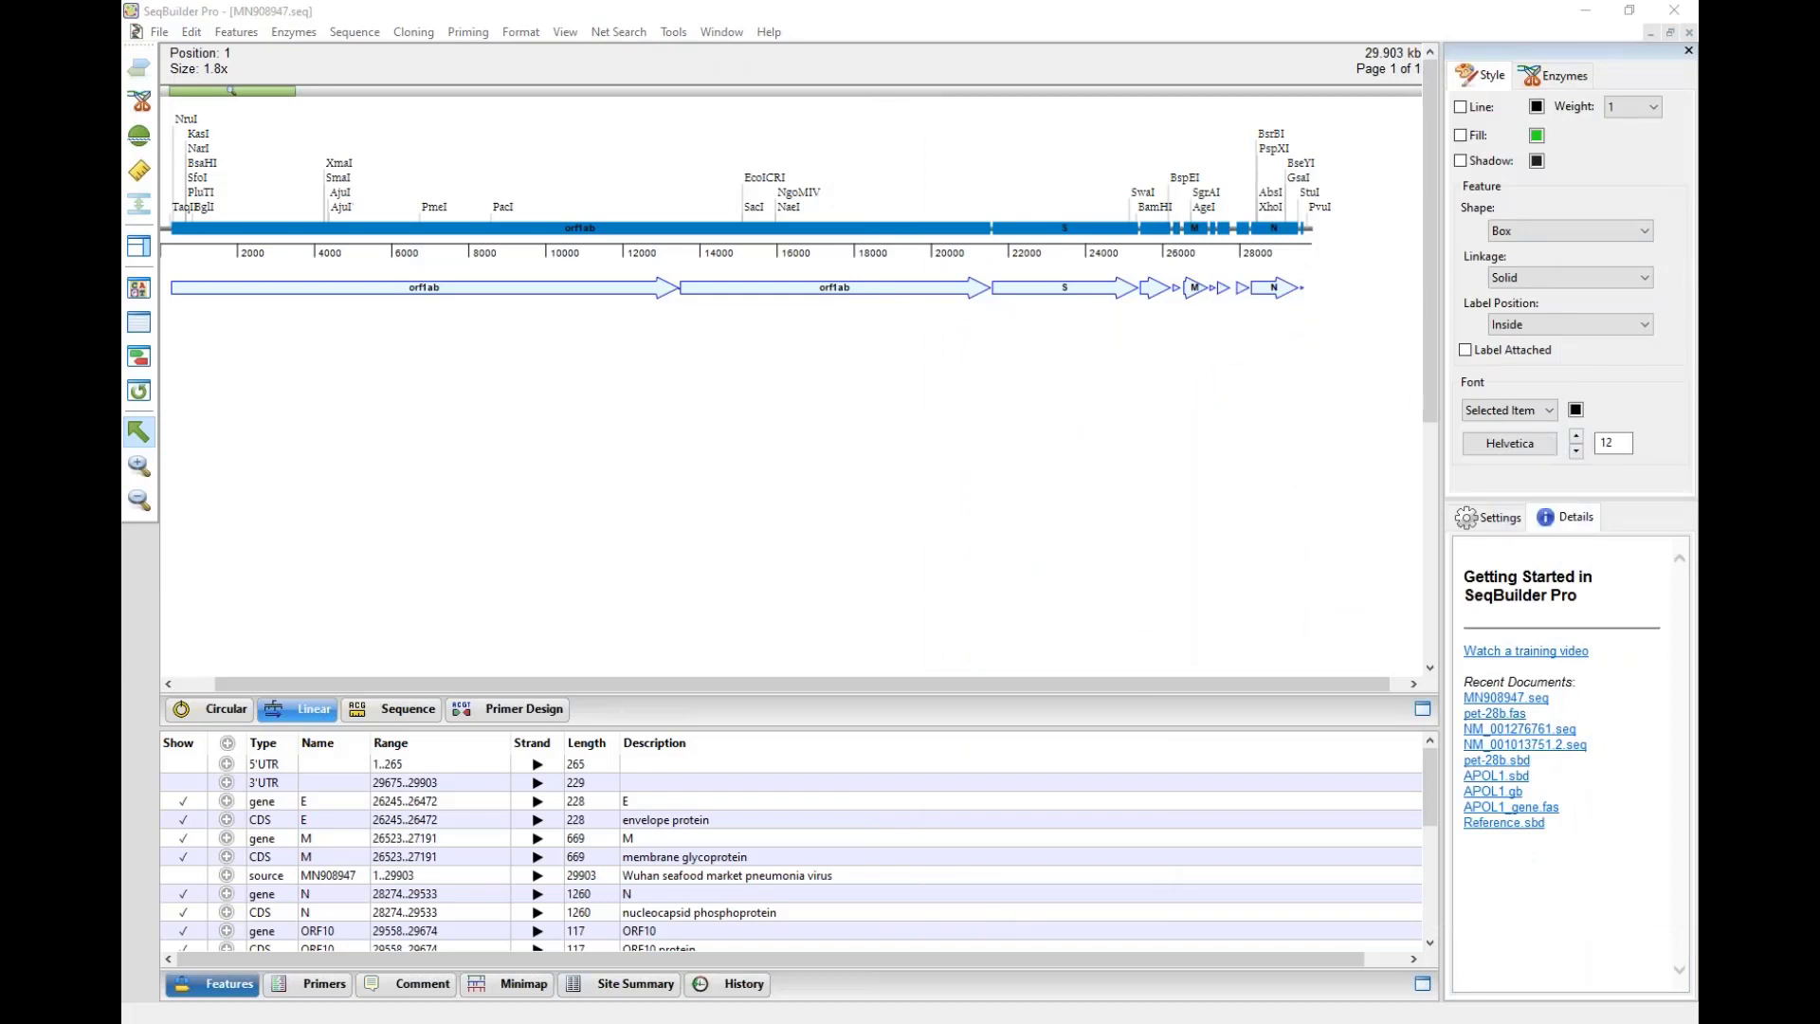
pyautogui.click(1669, 32)
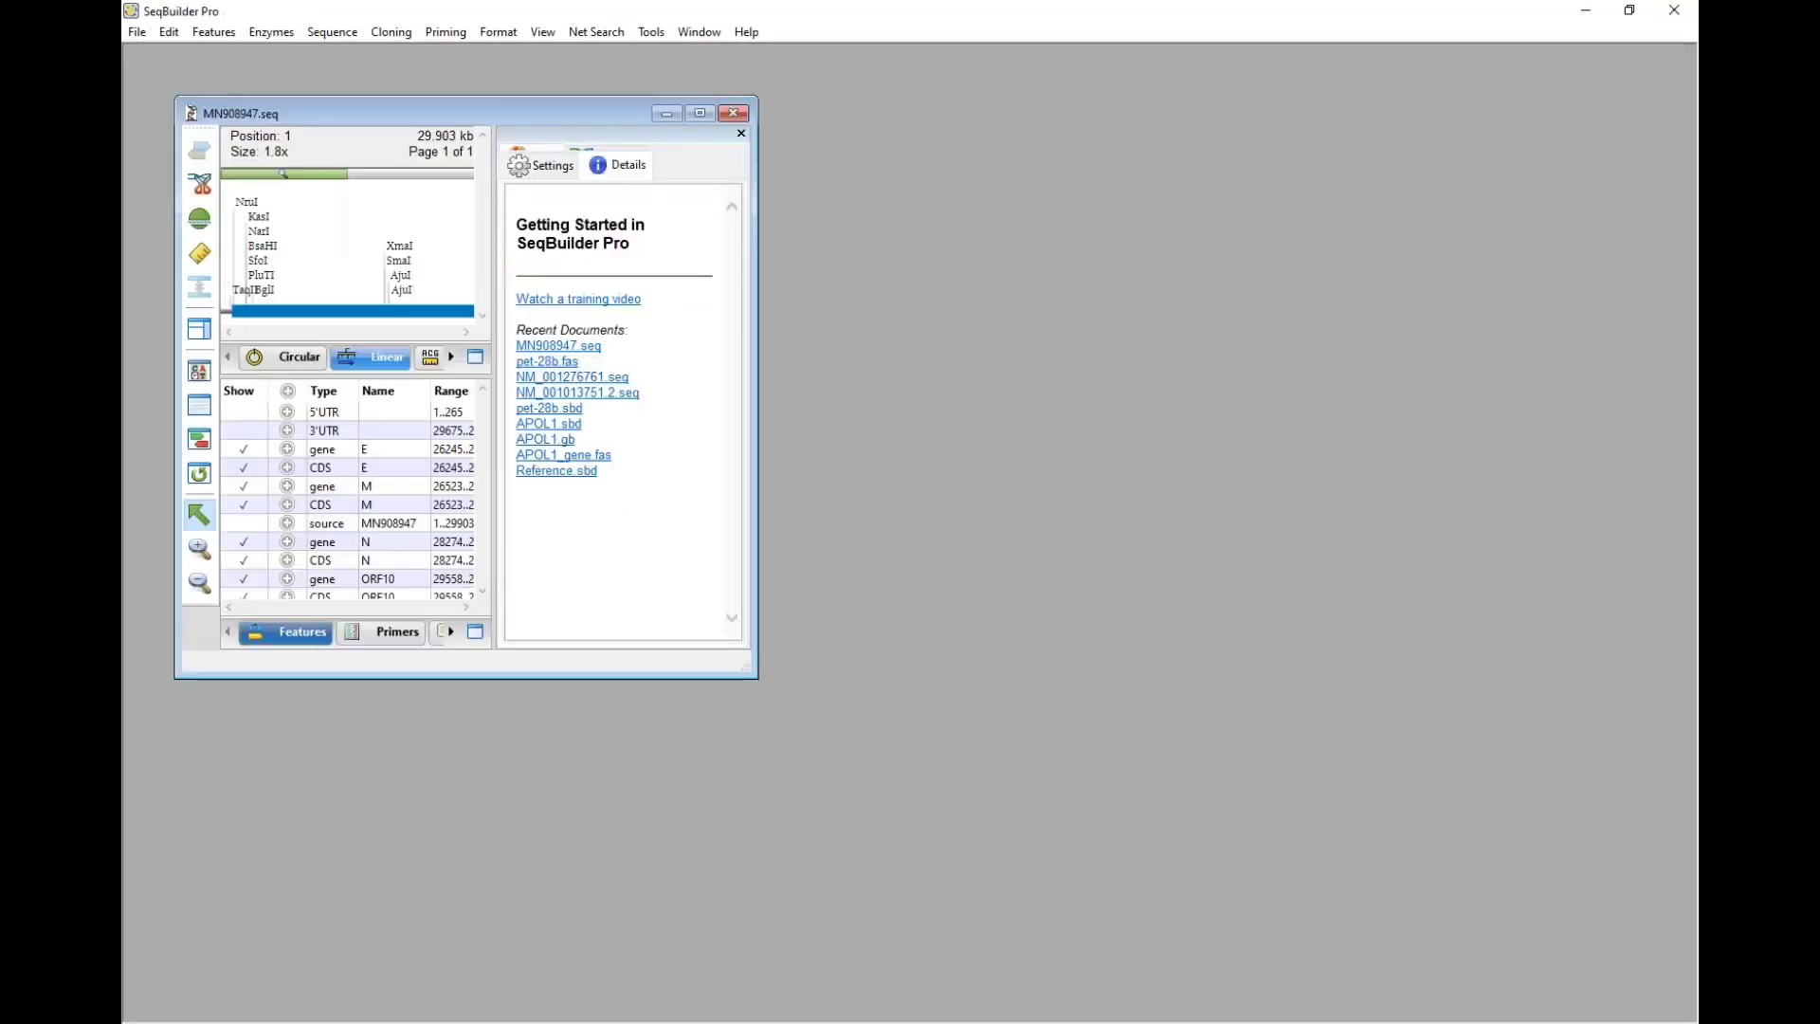
# Step: Open pet-28b.sbd from its folder, restore its window to a smaller size and place it beside the MN908947.seq window
pyautogui.moveTo(1596, 410); pyautogui.dragTo(1163, 556)
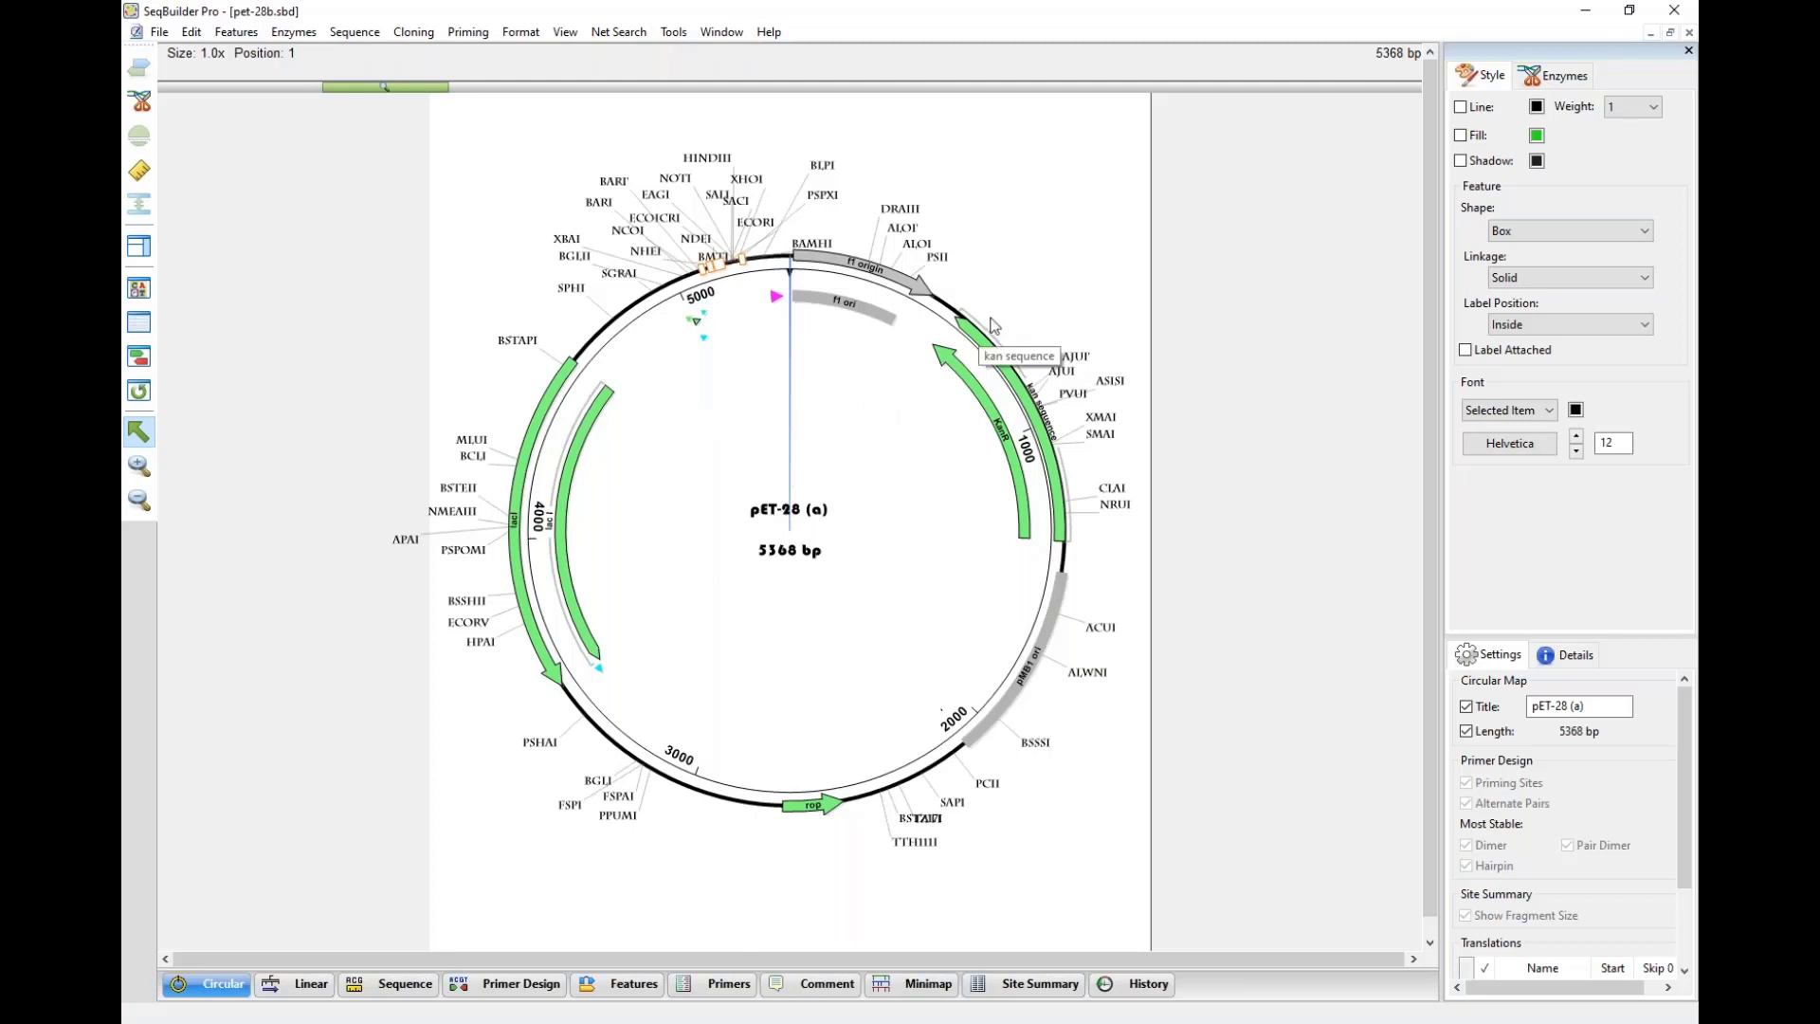
pyautogui.click(1670, 33)
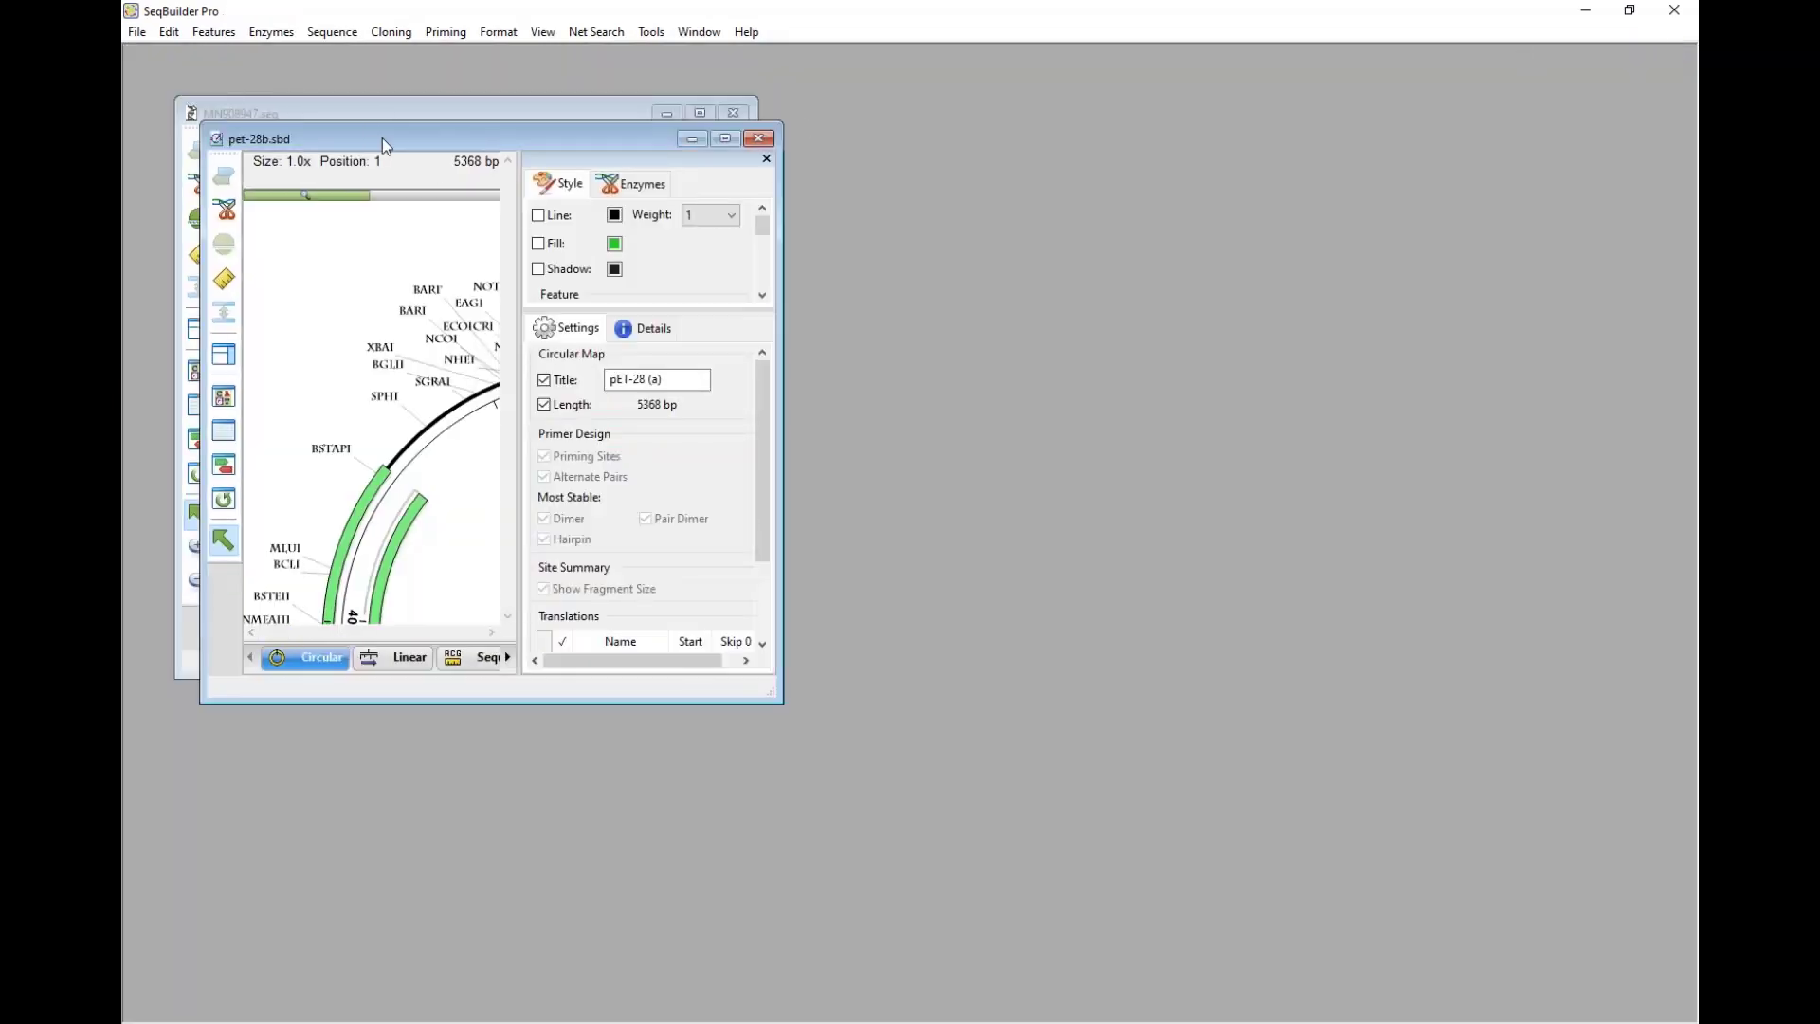
pyautogui.moveTo(383, 139); pyautogui.dragTo(1177, 155)
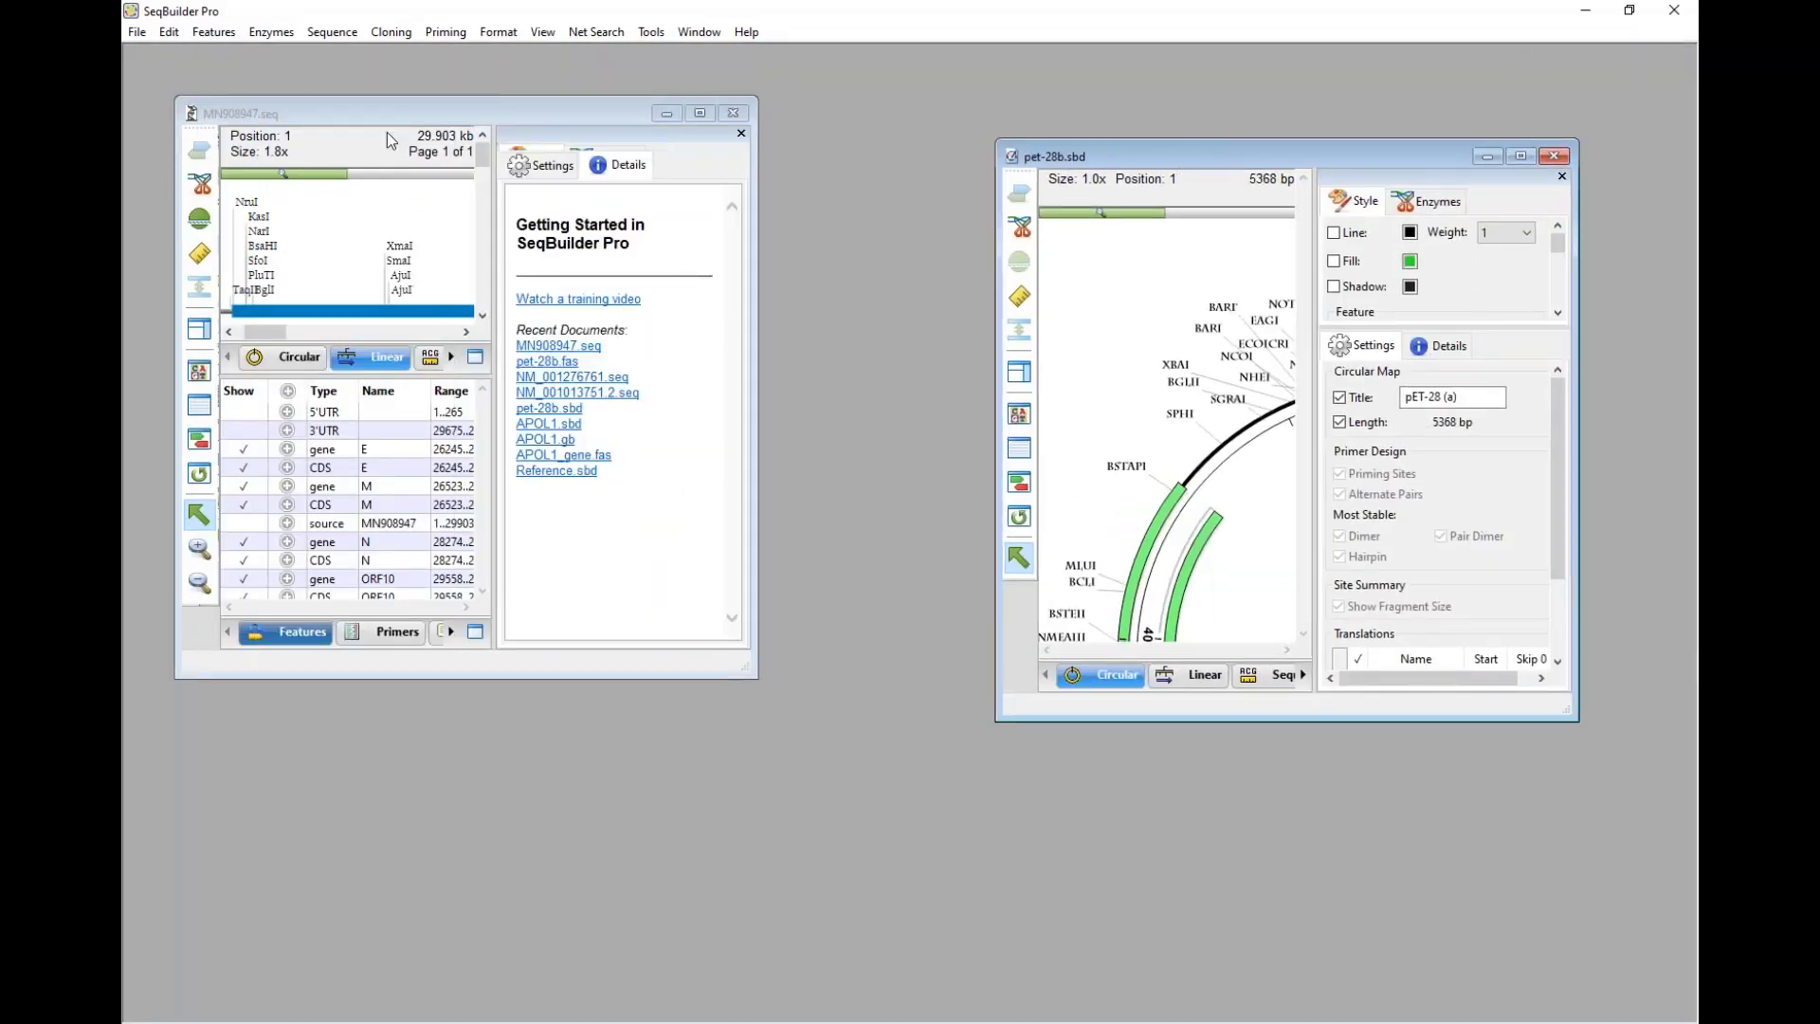
# Step: Review the file formats that can be opened, then cancel without opening a file
pyautogui.click(138, 32)
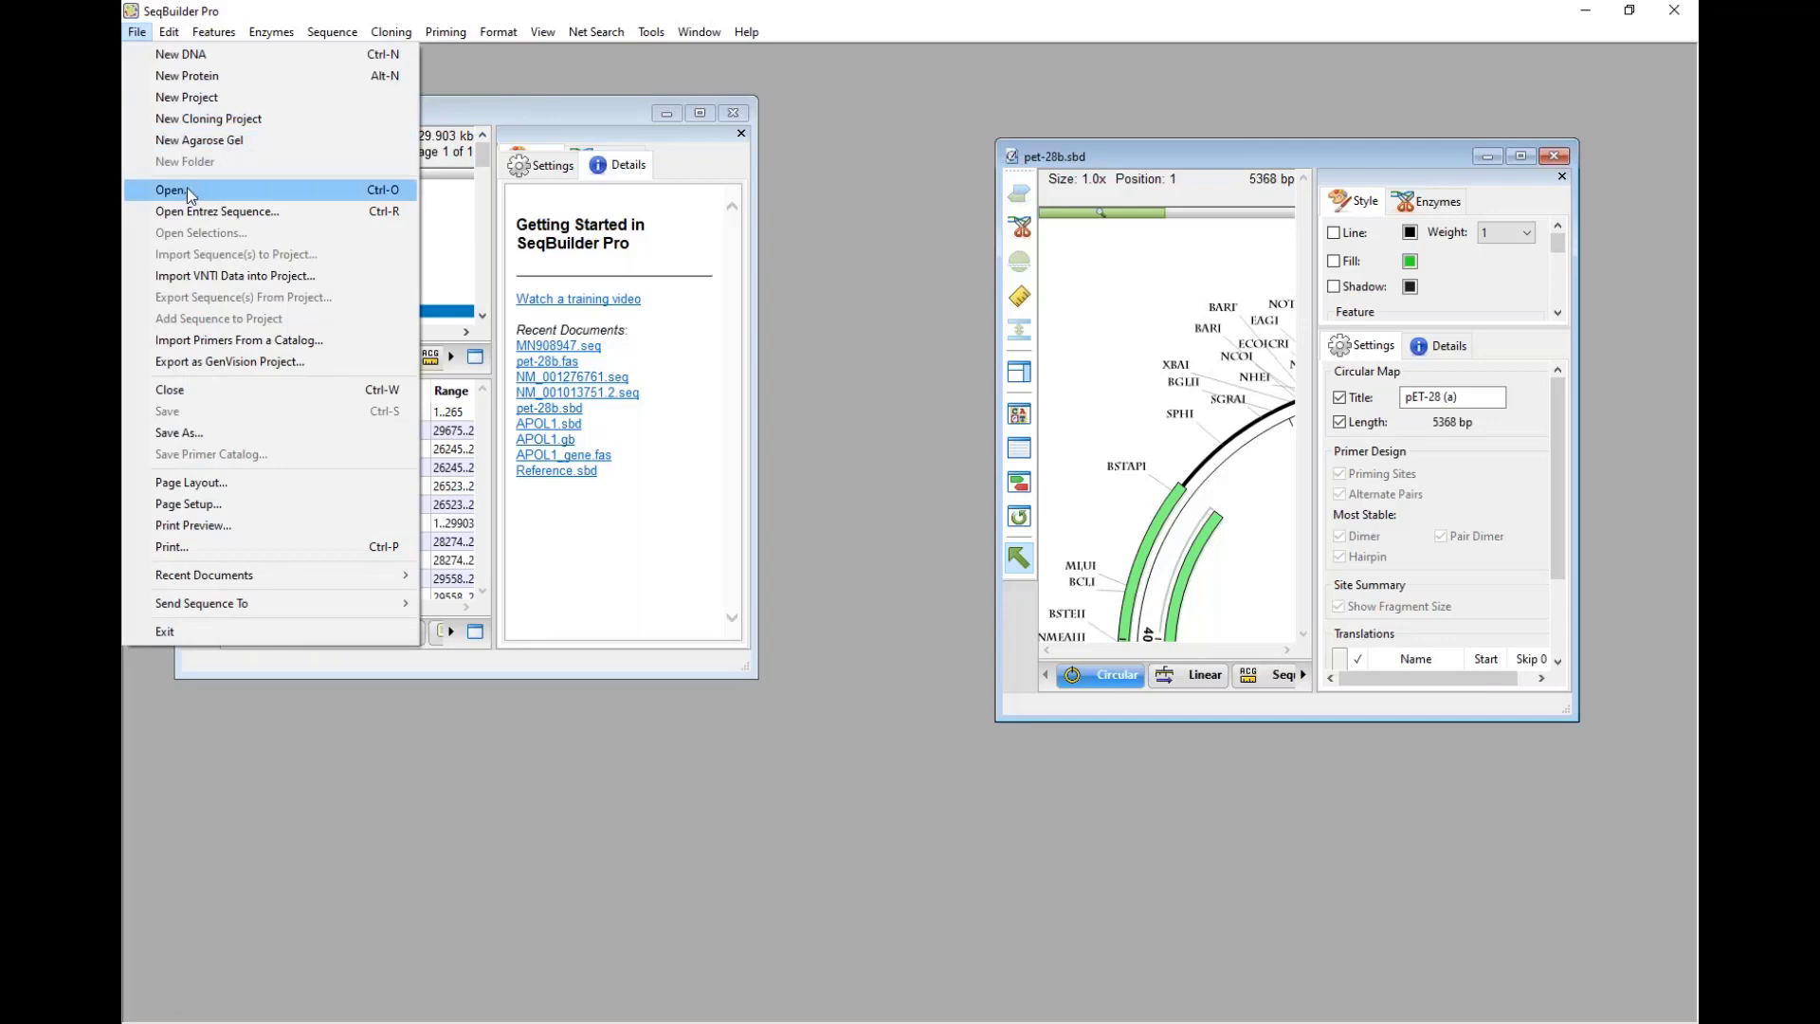
pyautogui.click(190, 191)
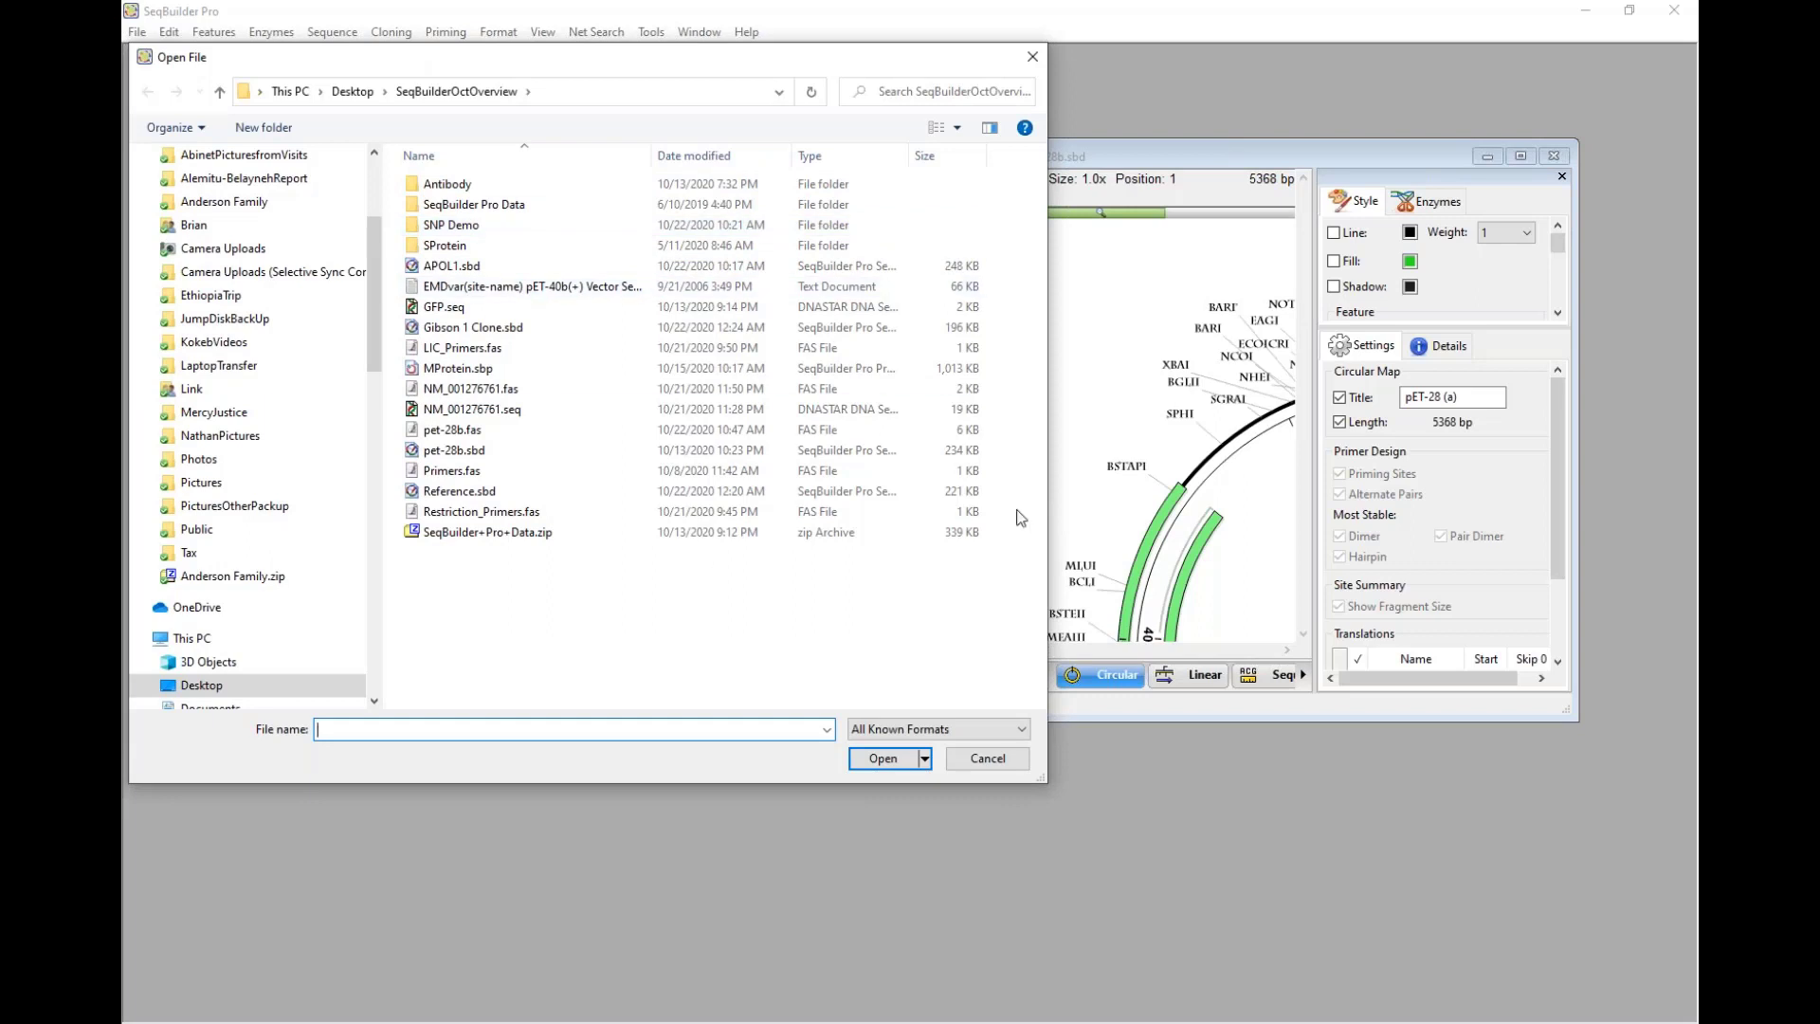
pyautogui.click(1021, 730)
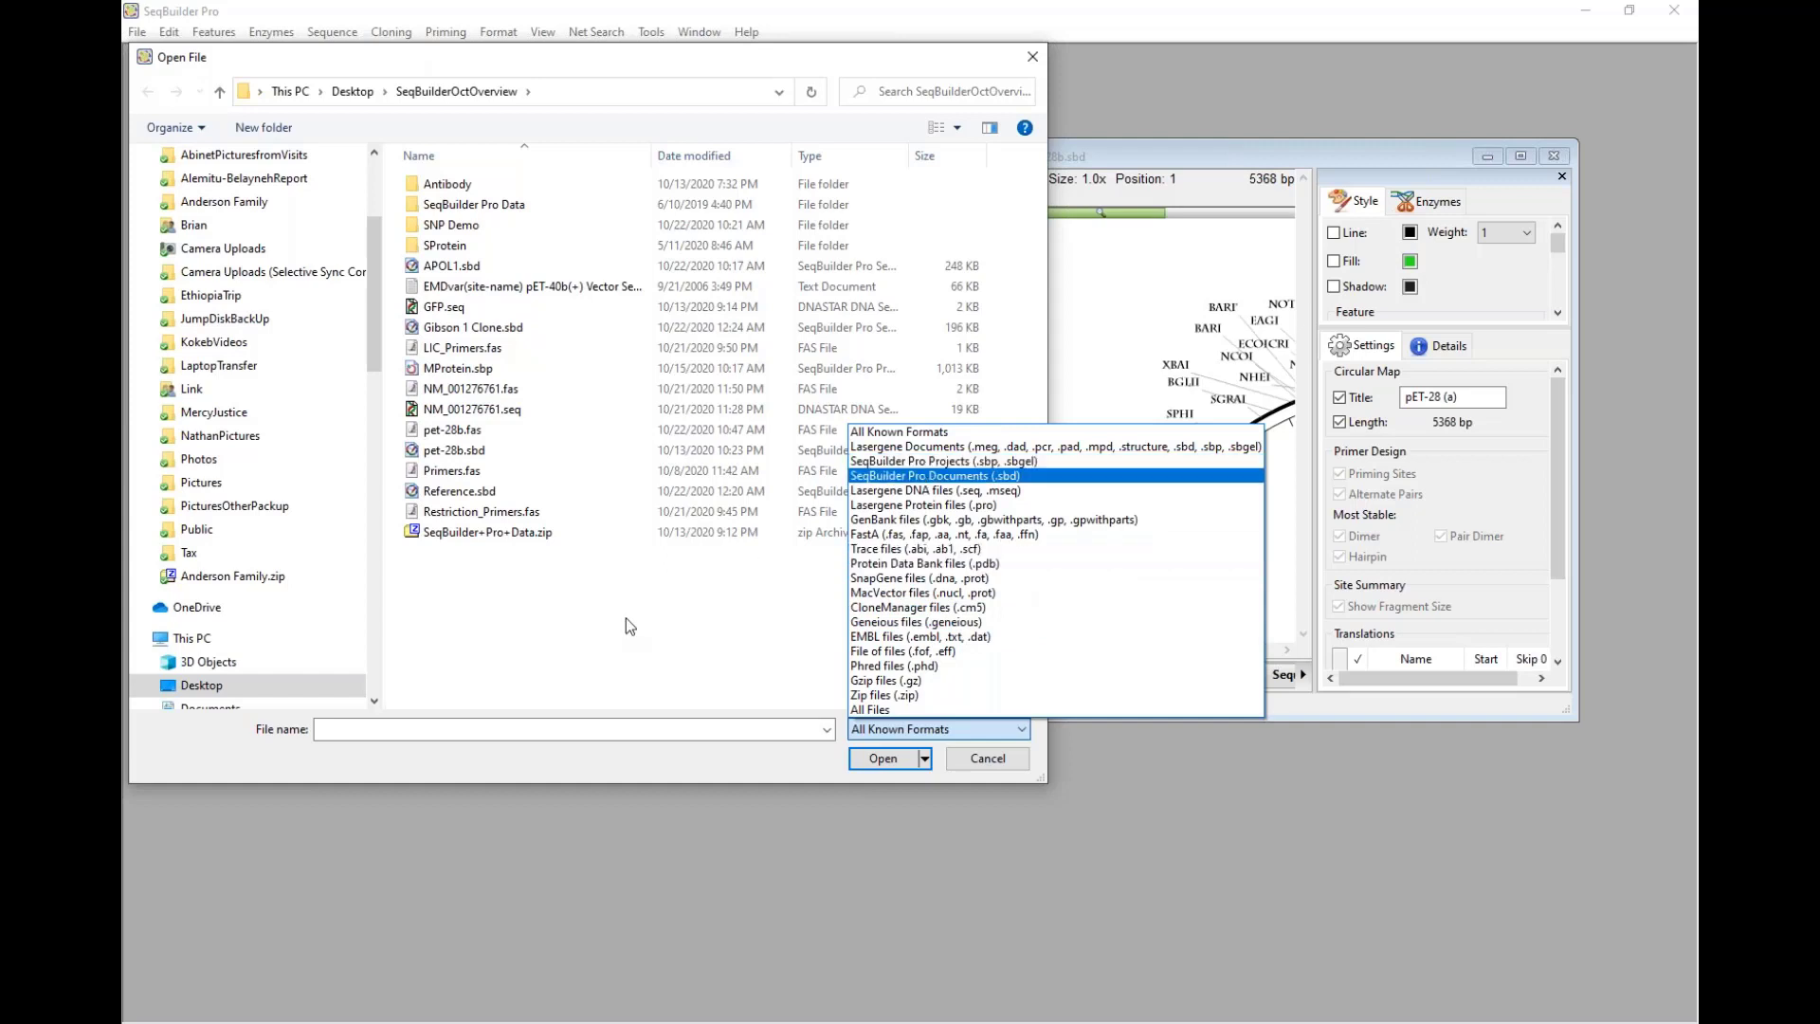
pyautogui.click(990, 764)
pyautogui.click(999, 770)
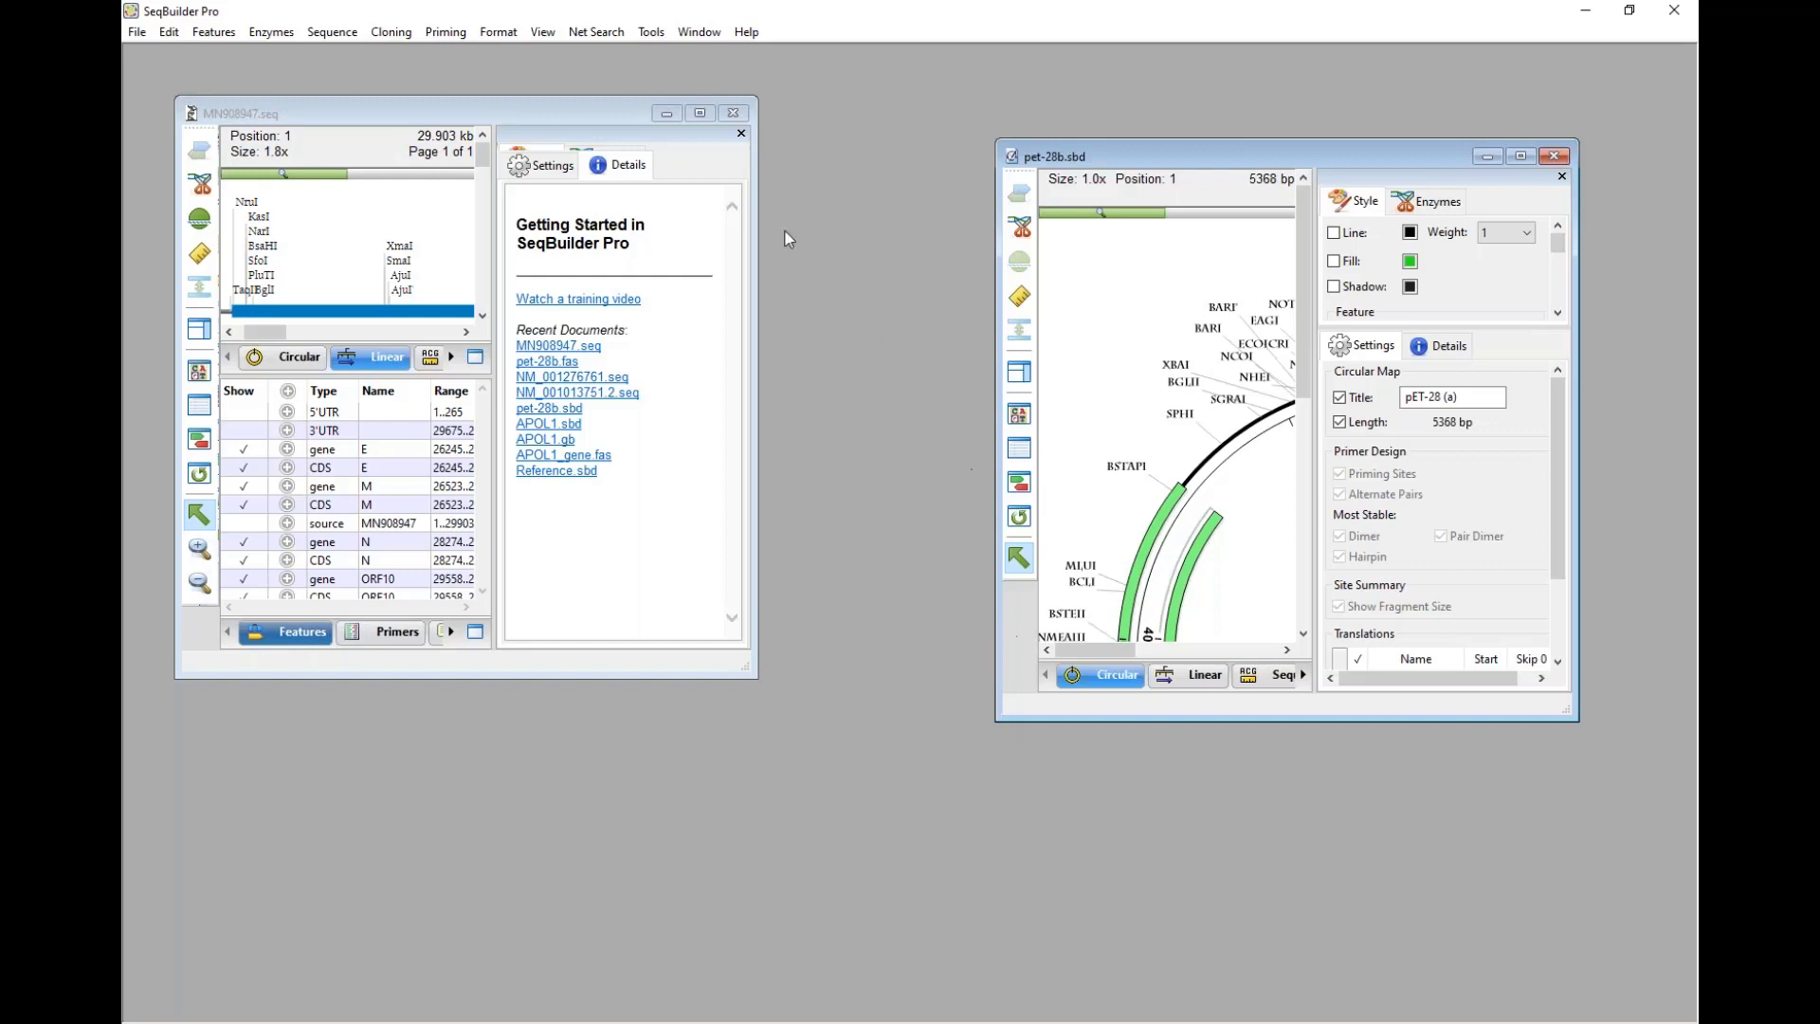
# Step: Run a new Entrez text search for S Protein in all searchable fields of the Nucleotide database
pyautogui.click(581, 34)
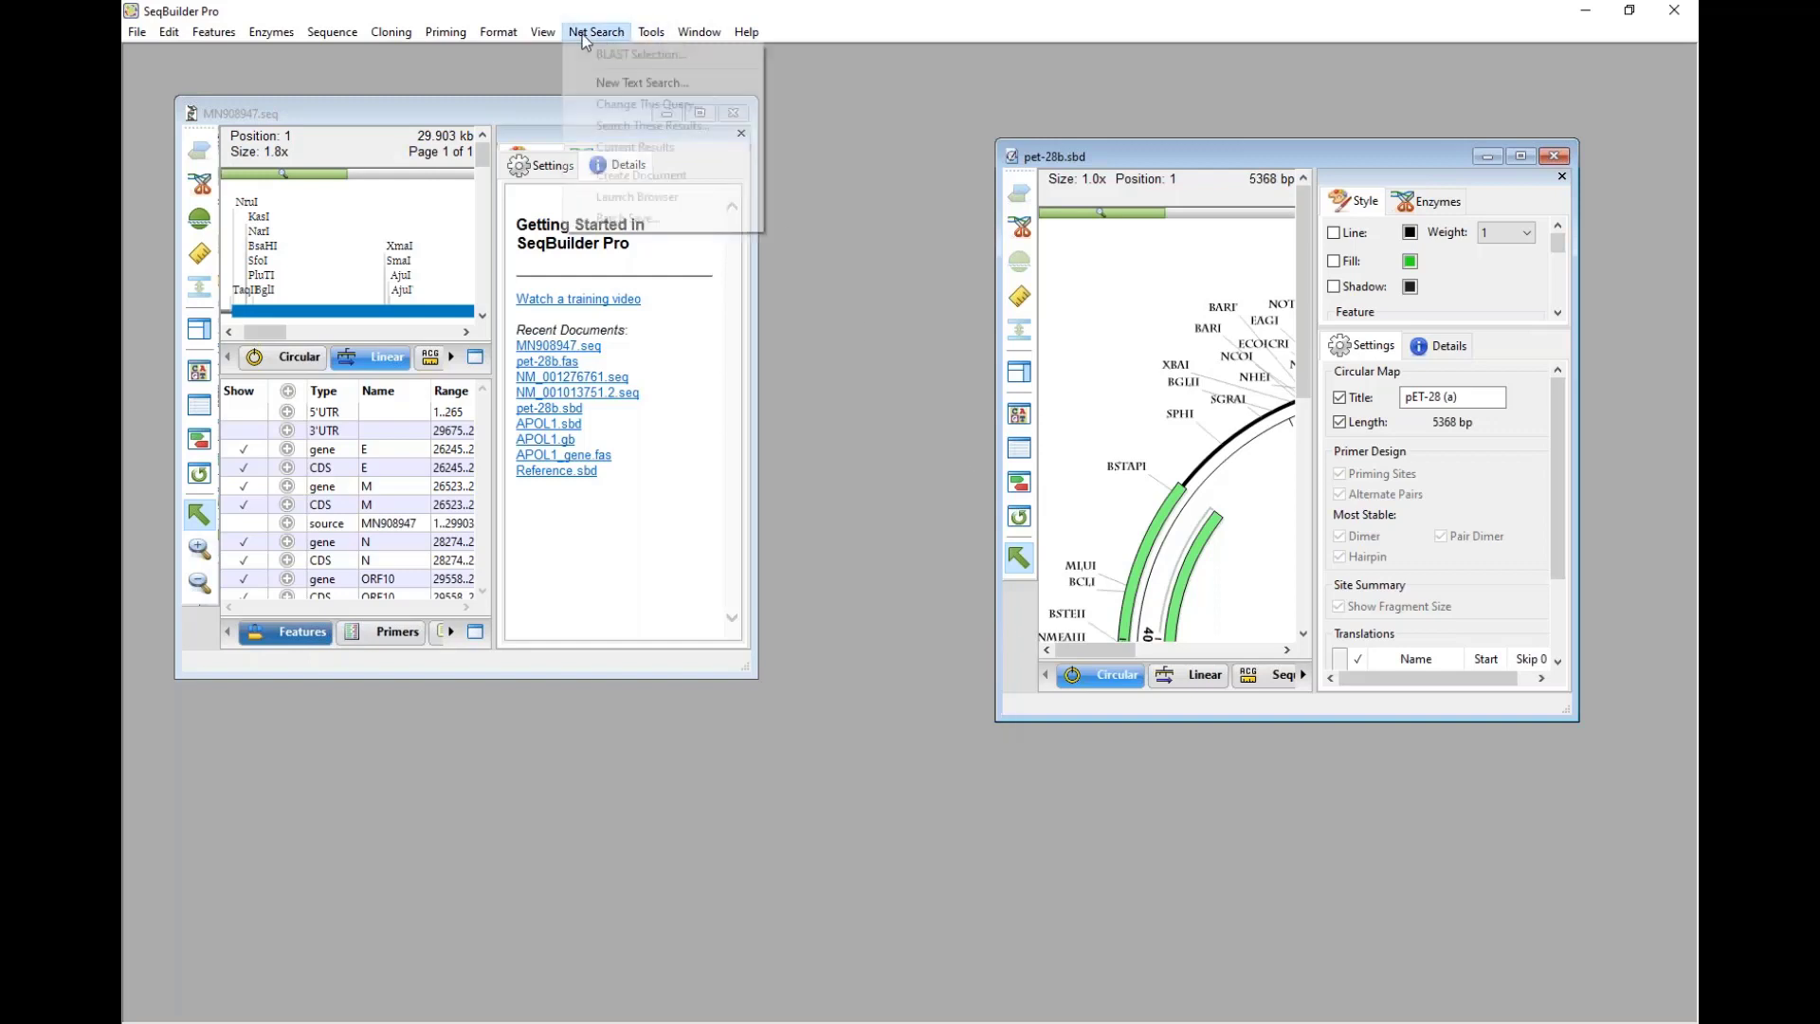
pyautogui.click(588, 87)
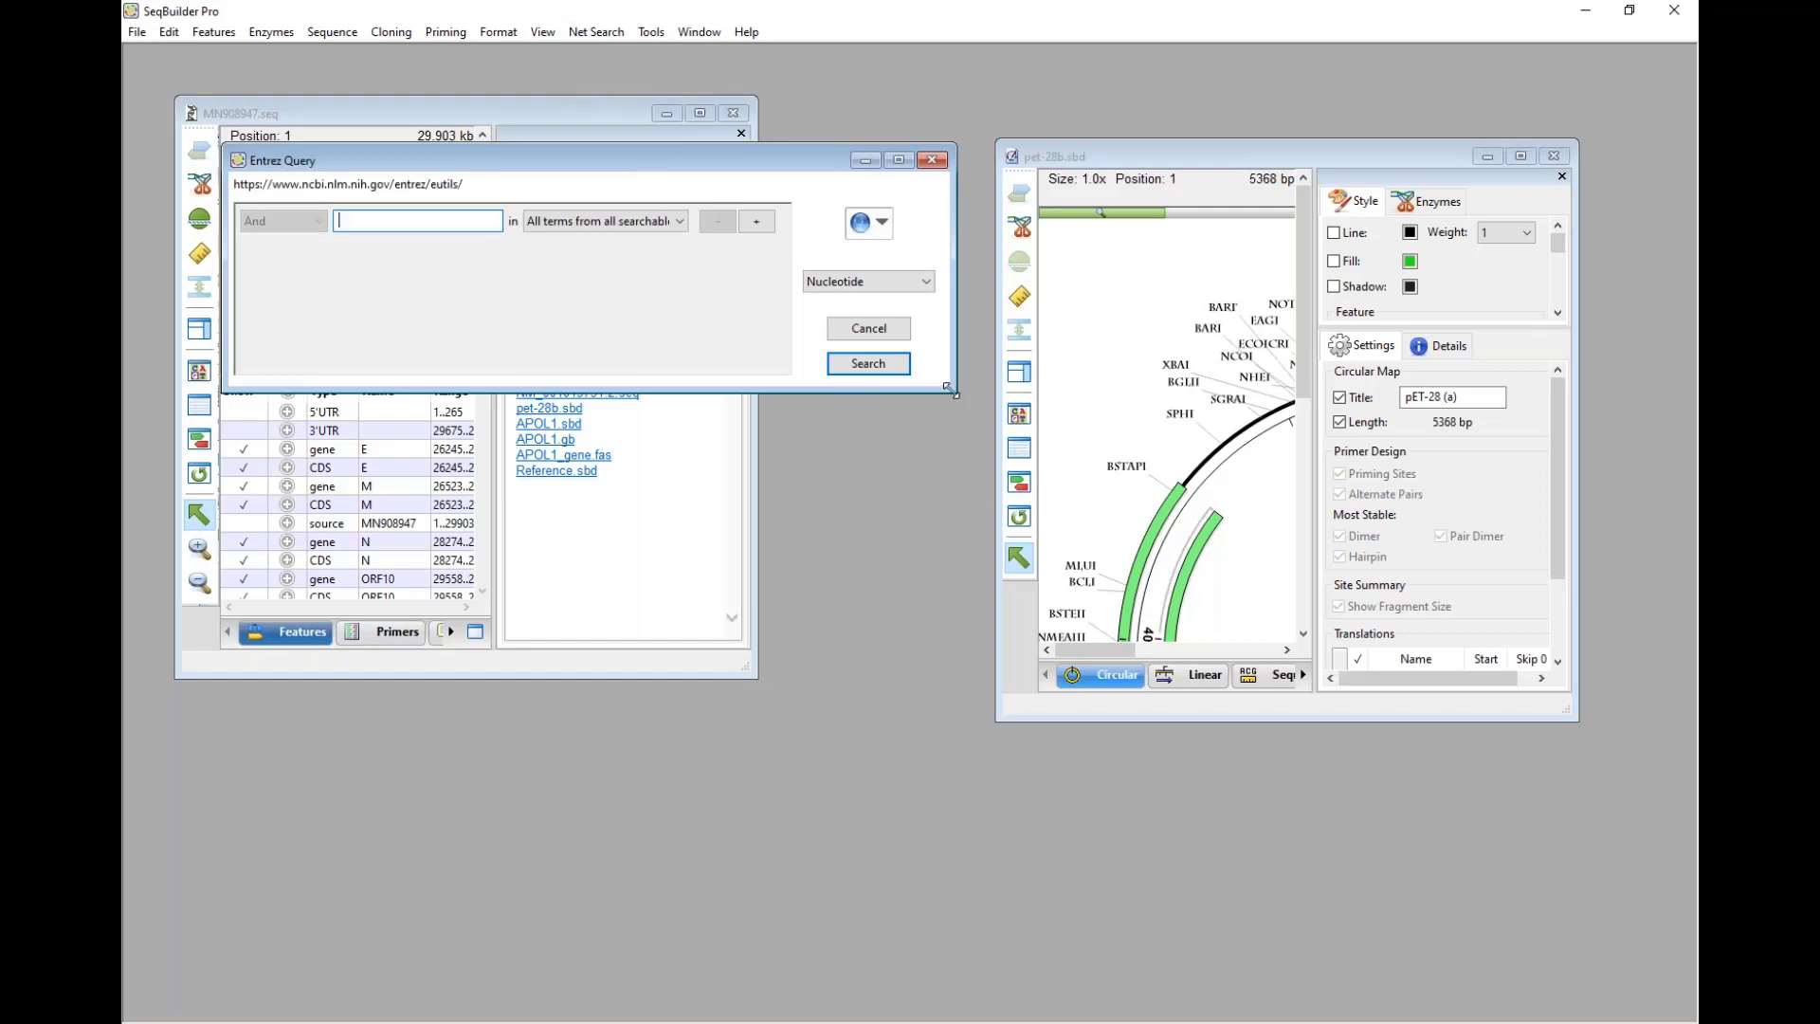
pyautogui.moveTo(959, 400); pyautogui.dragTo(1067, 580)
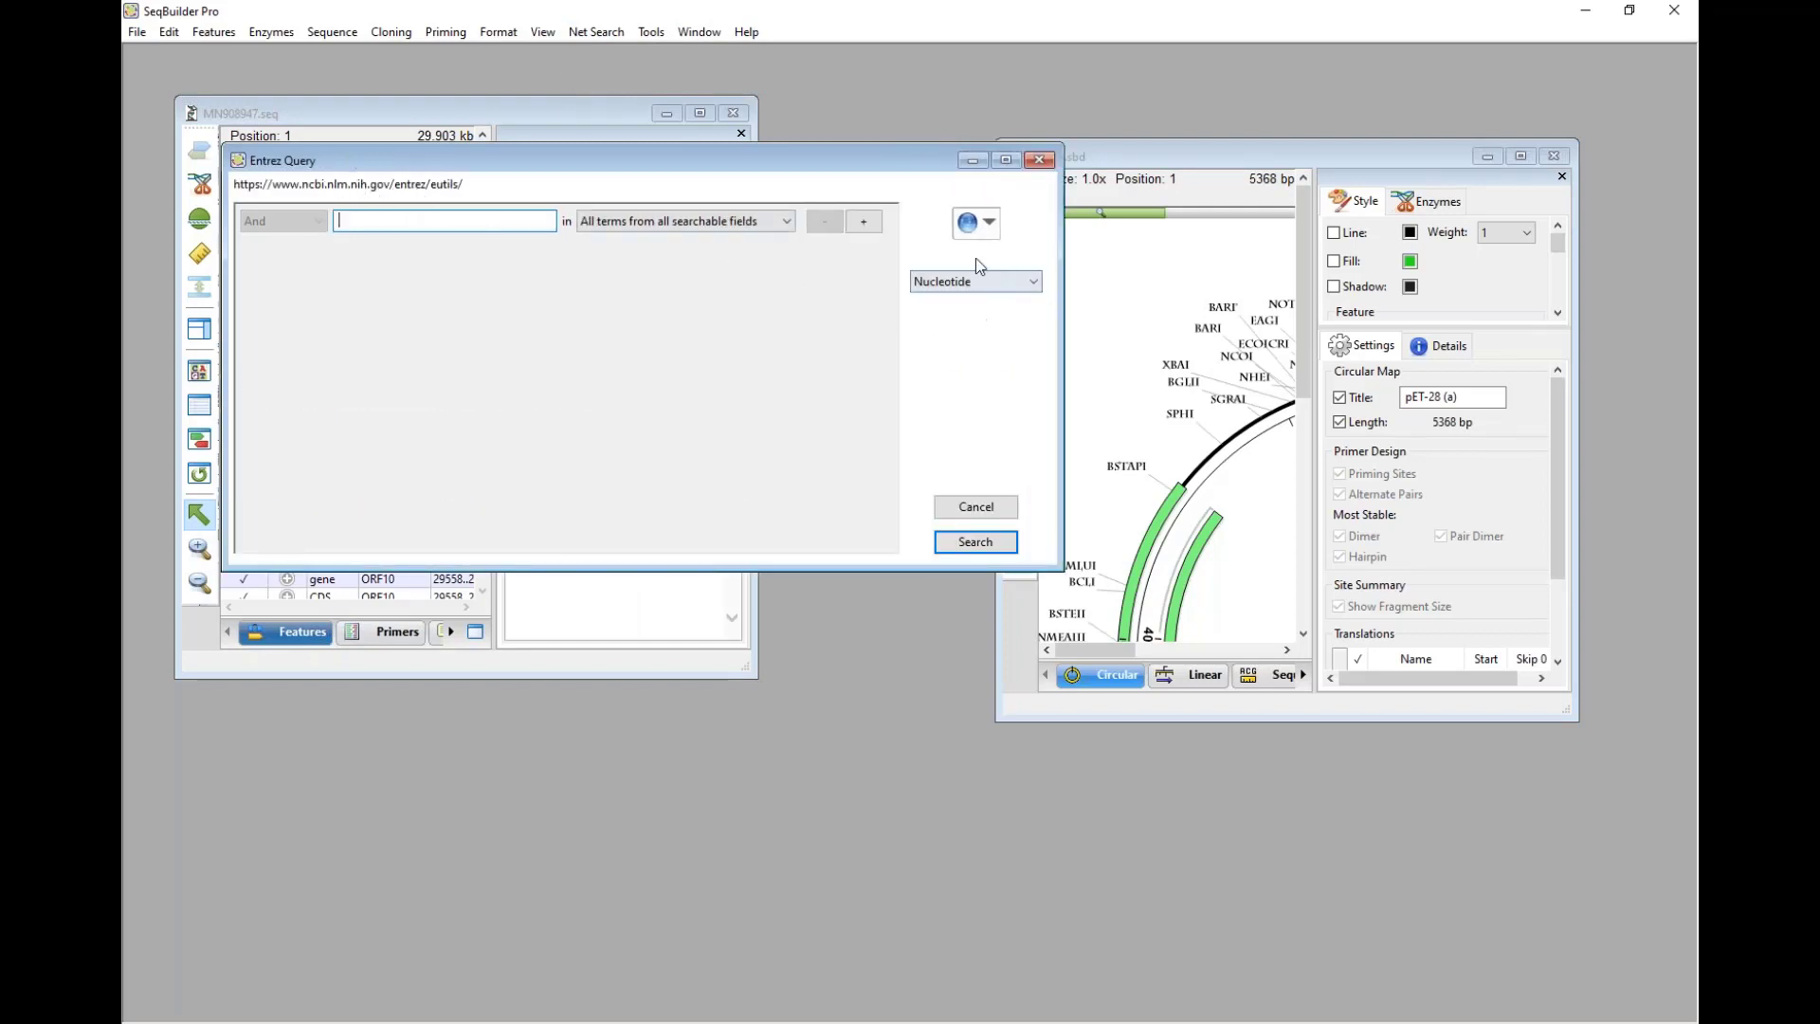
pyautogui.click(1033, 283)
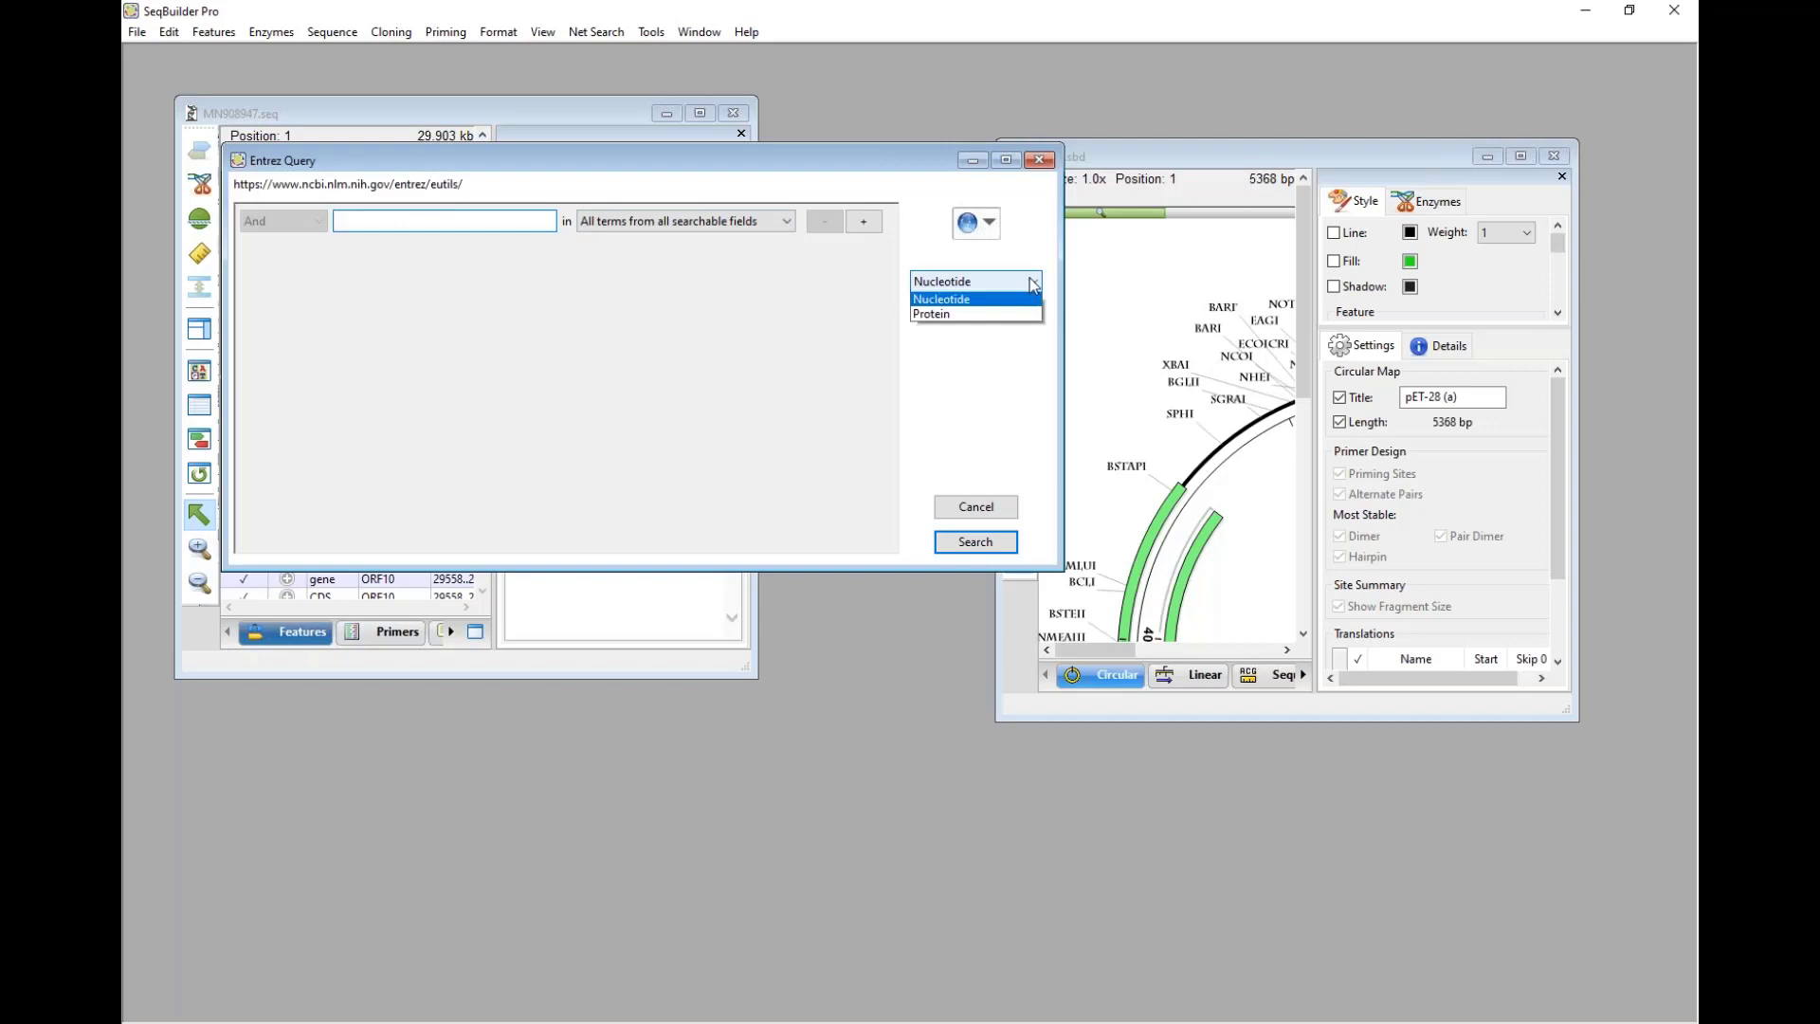
pyautogui.click(985, 301)
pyautogui.click(466, 222)
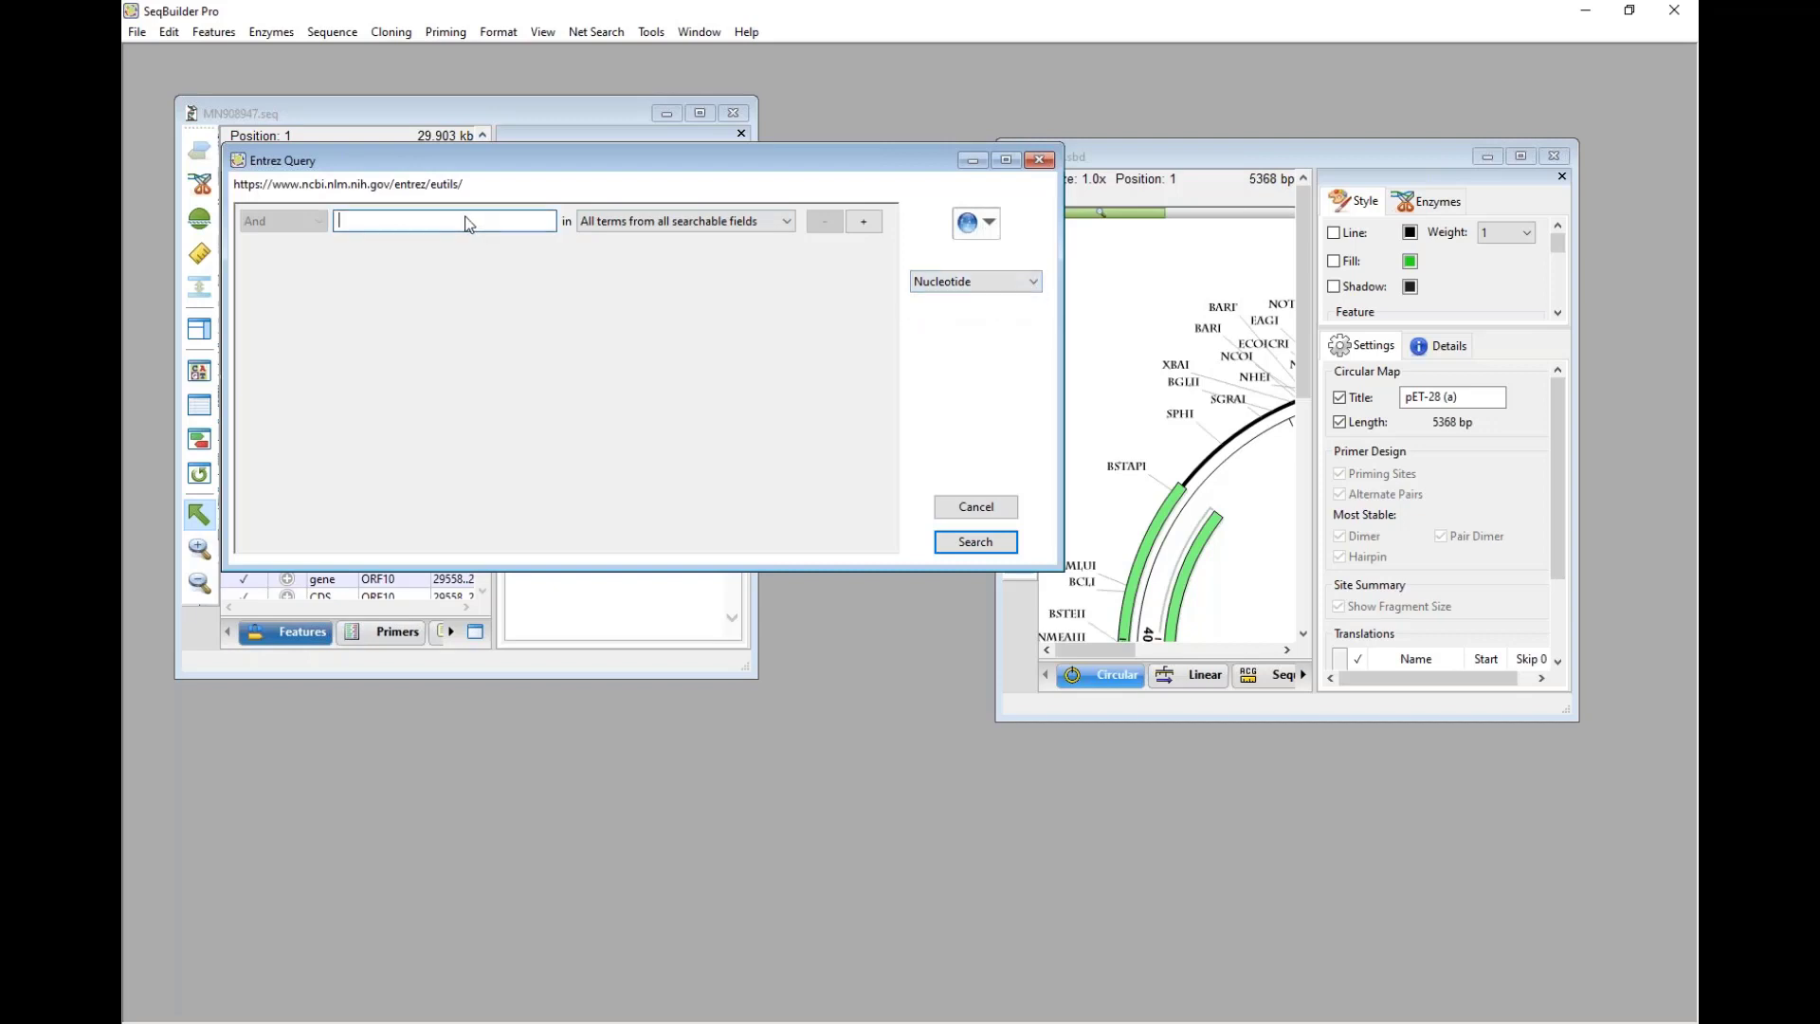
pyautogui.write('S Protein')
pyautogui.click(985, 547)
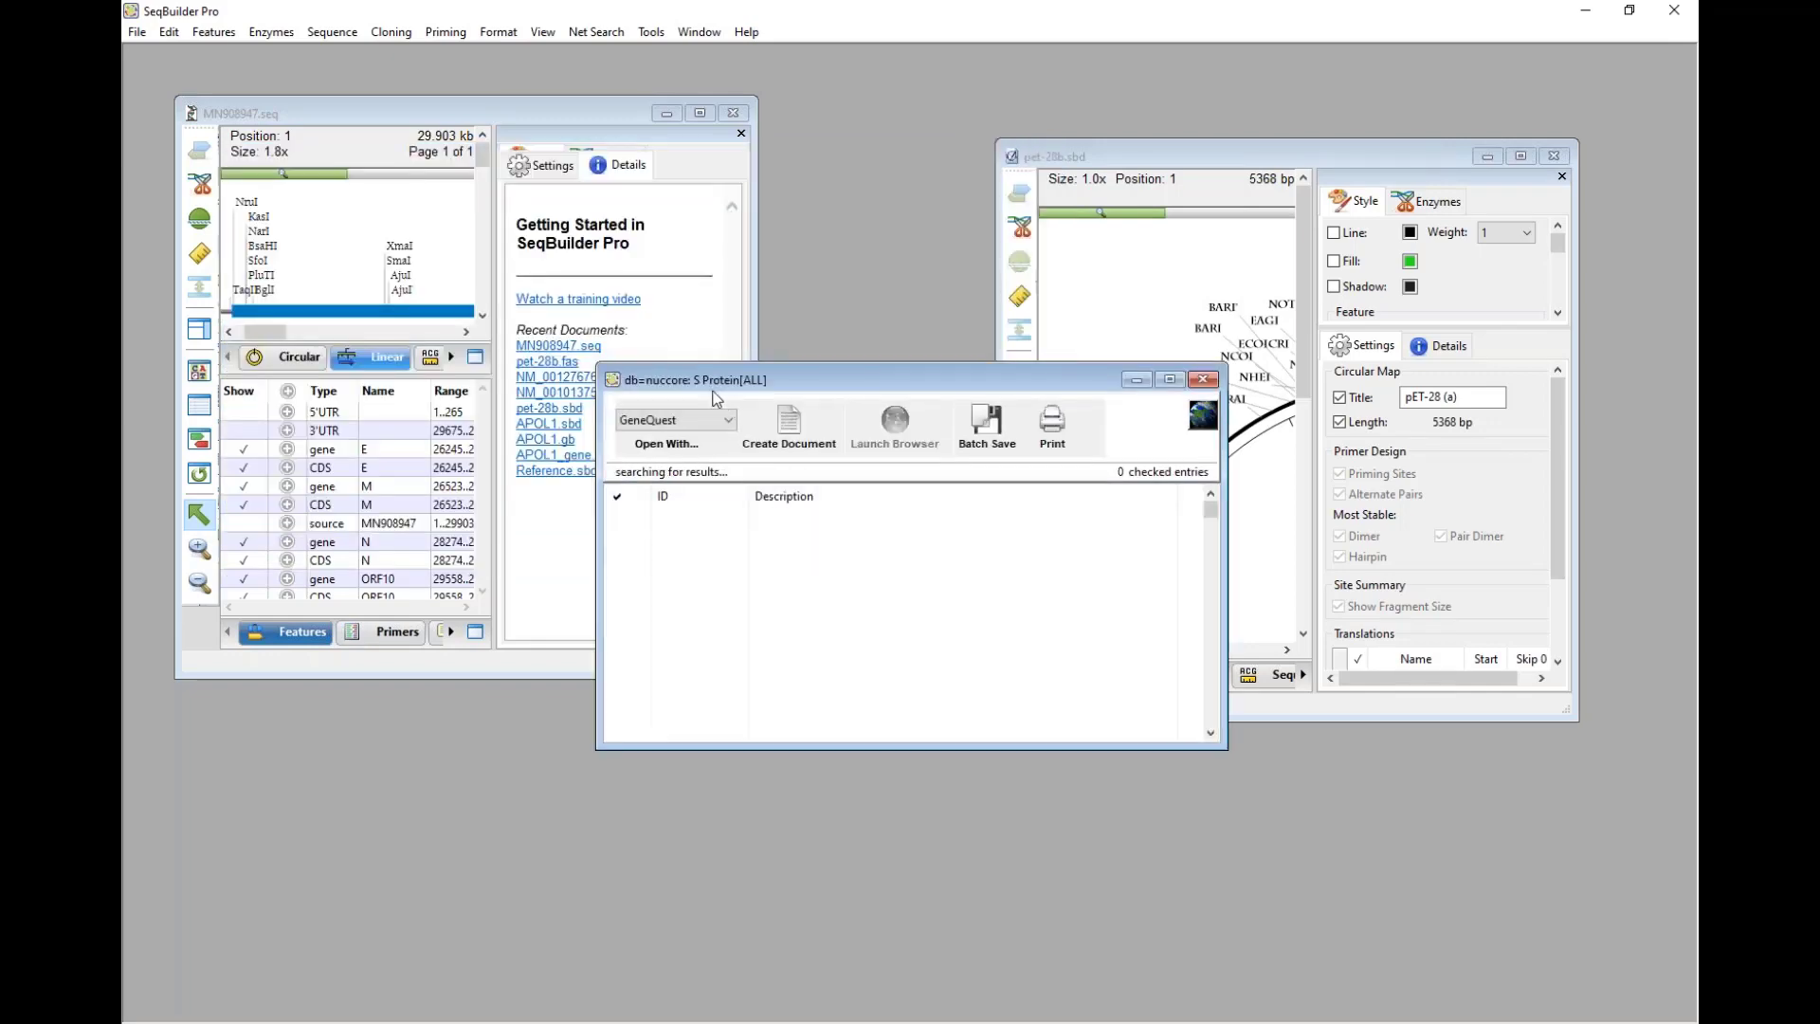
# Step: Move the S Protein results window toward the MN908947.seq window and enlarge it to show more entries
pyautogui.moveTo(612, 295); pyautogui.dragTo(397, 145)
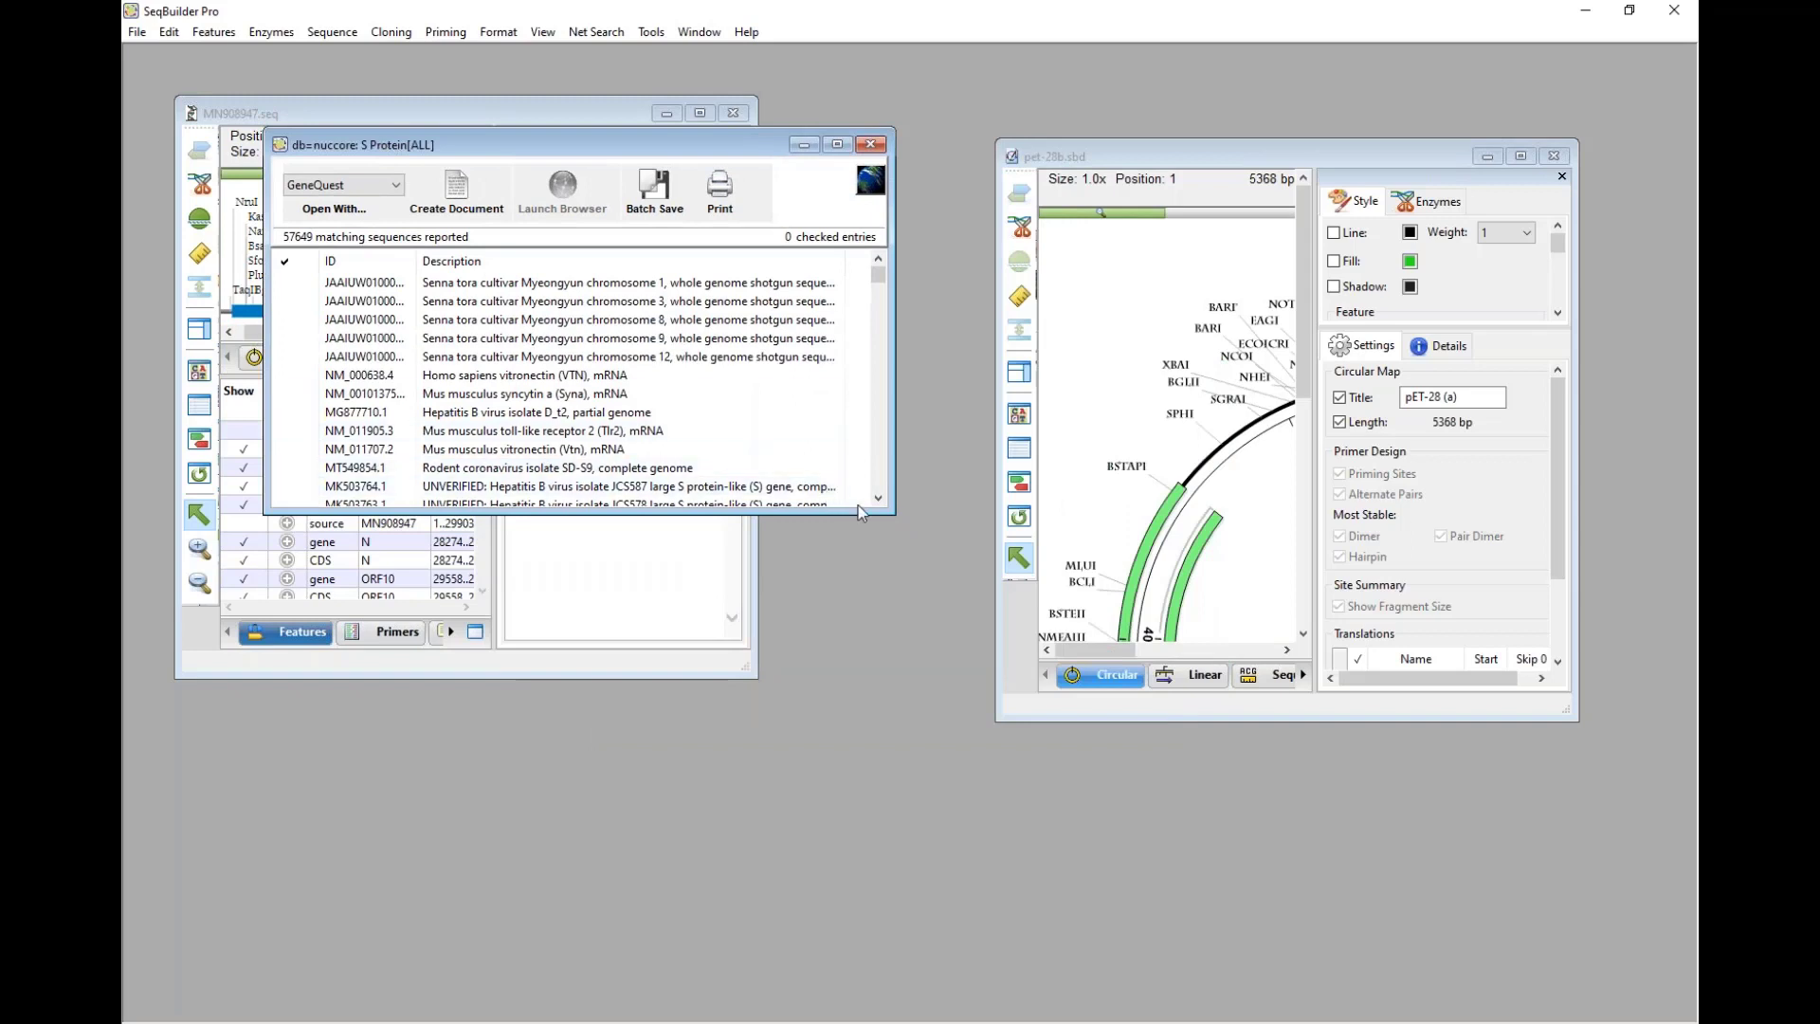
pyautogui.moveTo(894, 515); pyautogui.dragTo(1447, 864)
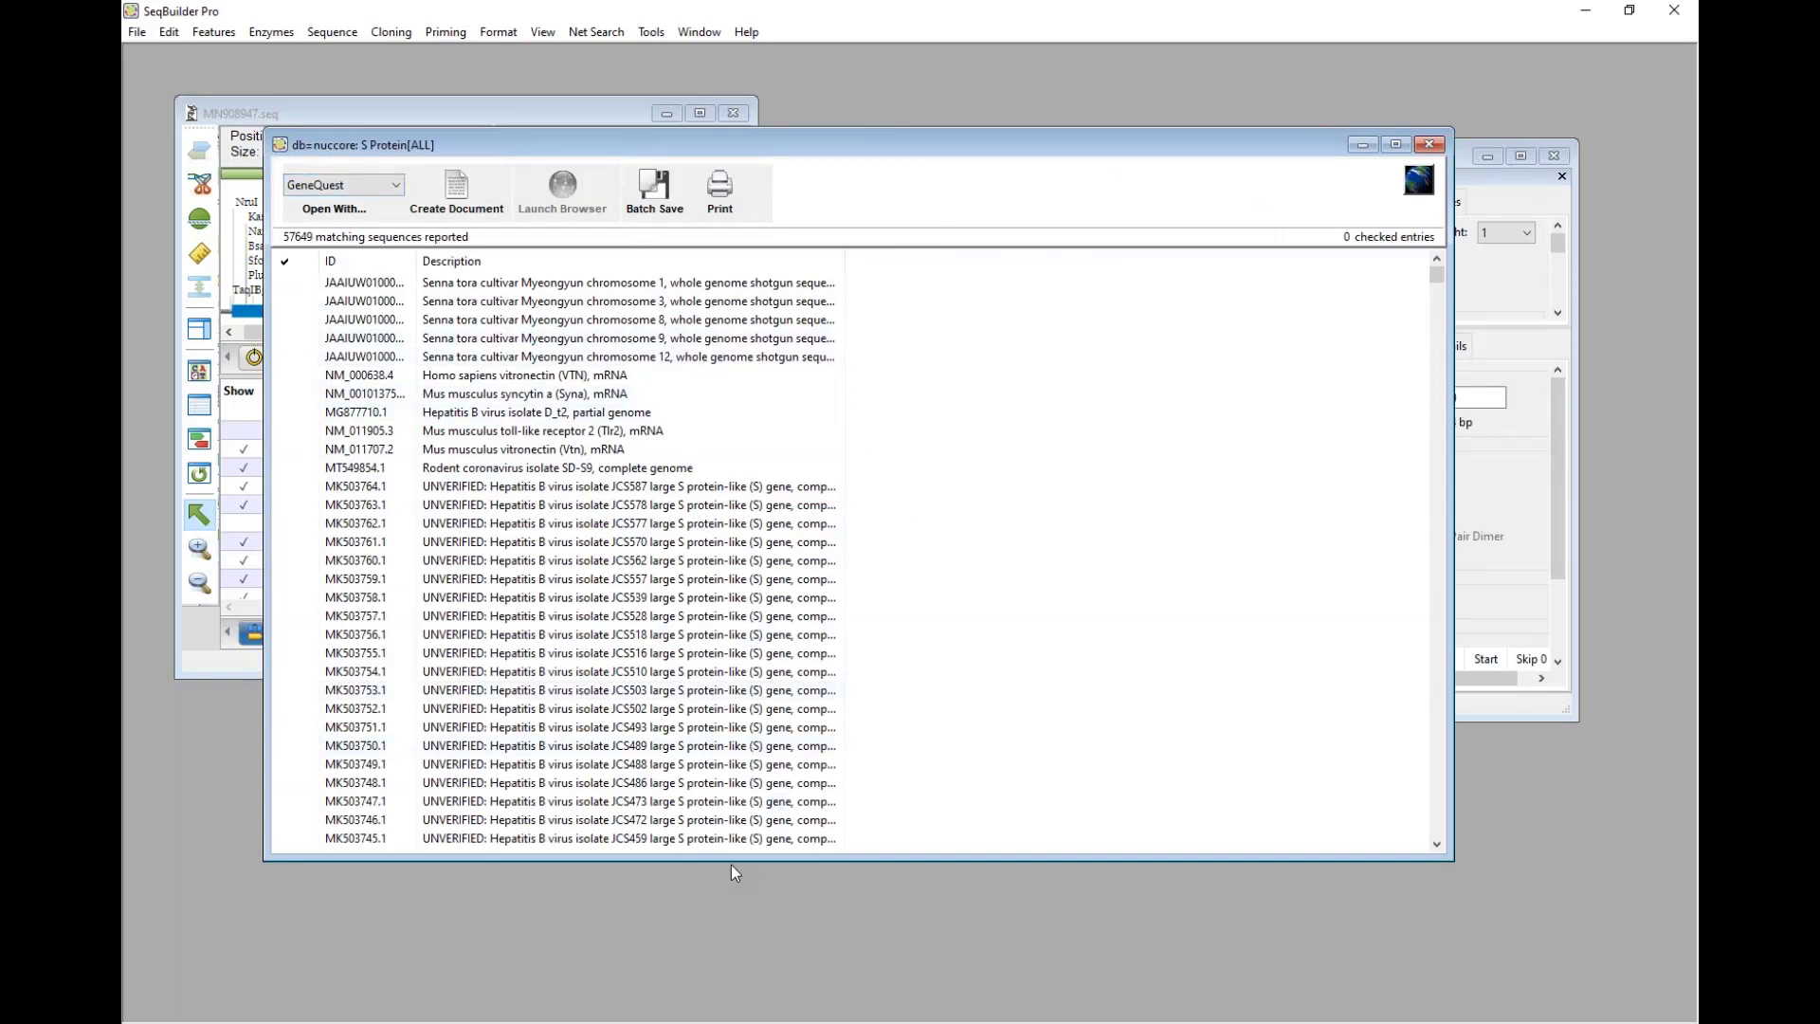
pyautogui.moveTo(731, 864); pyautogui.dragTo(726, 932)
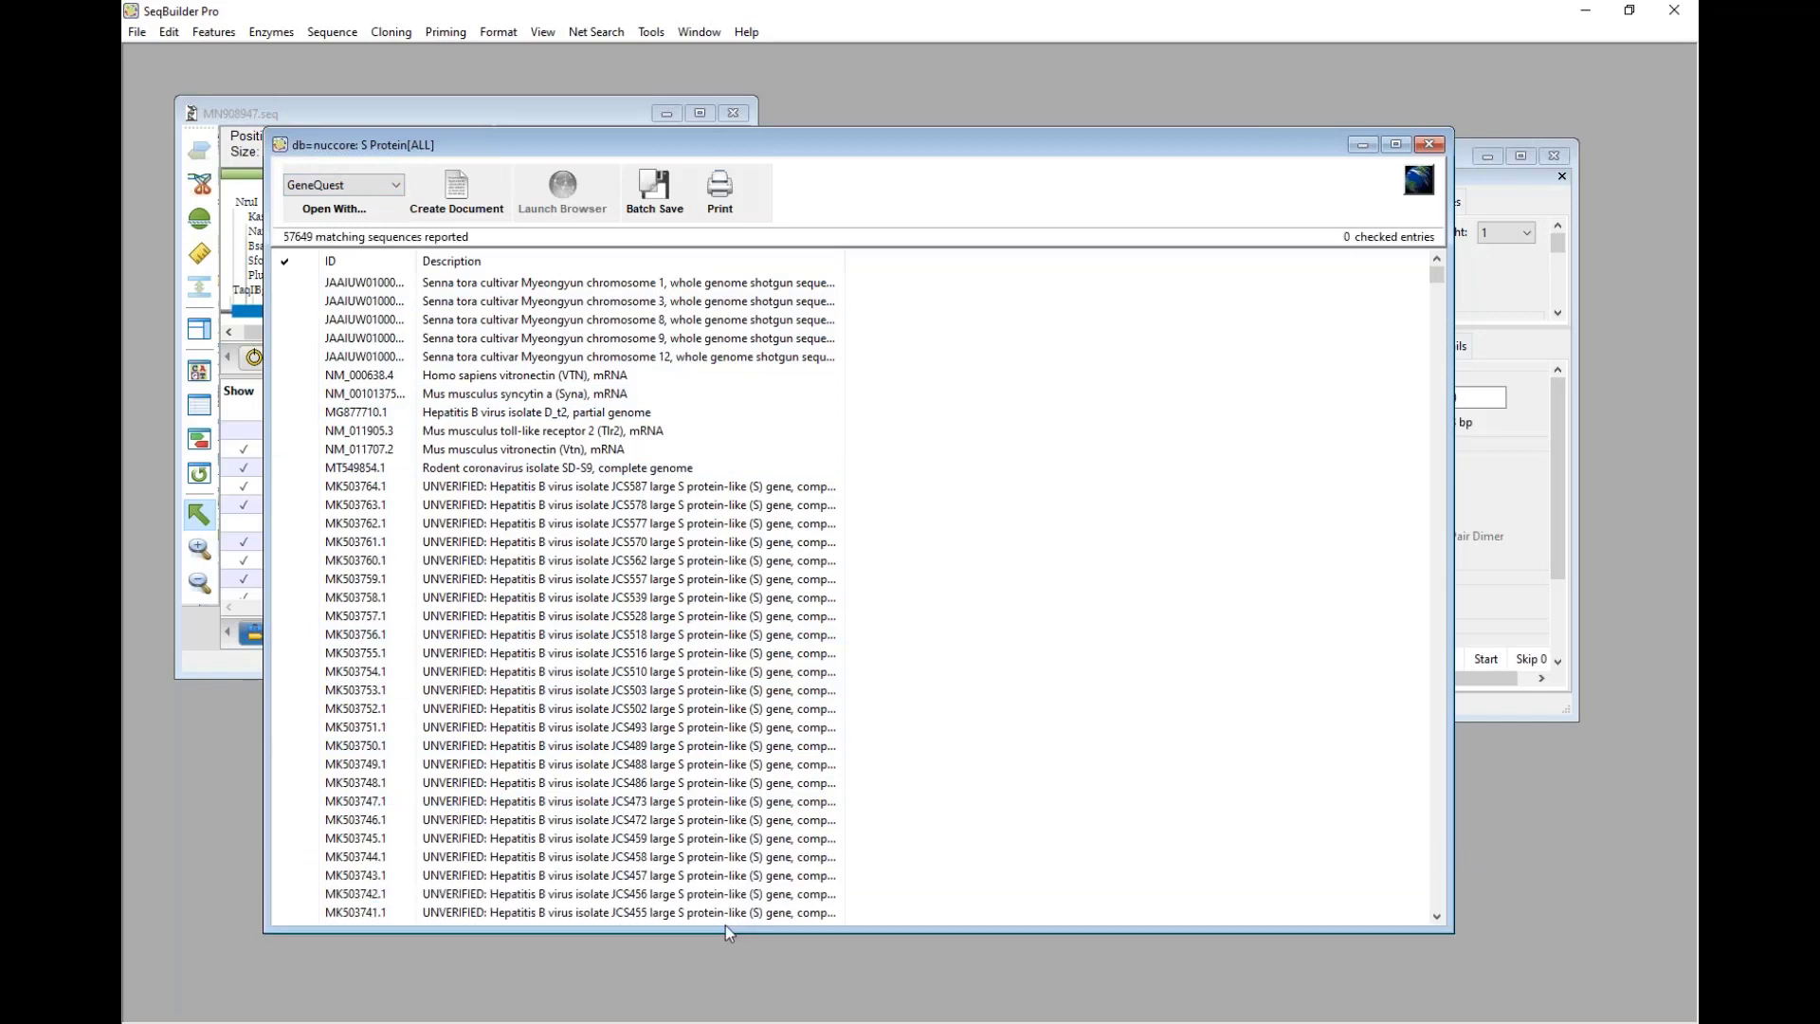
# Step: Check the Senna tora cultivar Myeongyun chromosome 1 entry and view which applications can open it
pyautogui.click(280, 285)
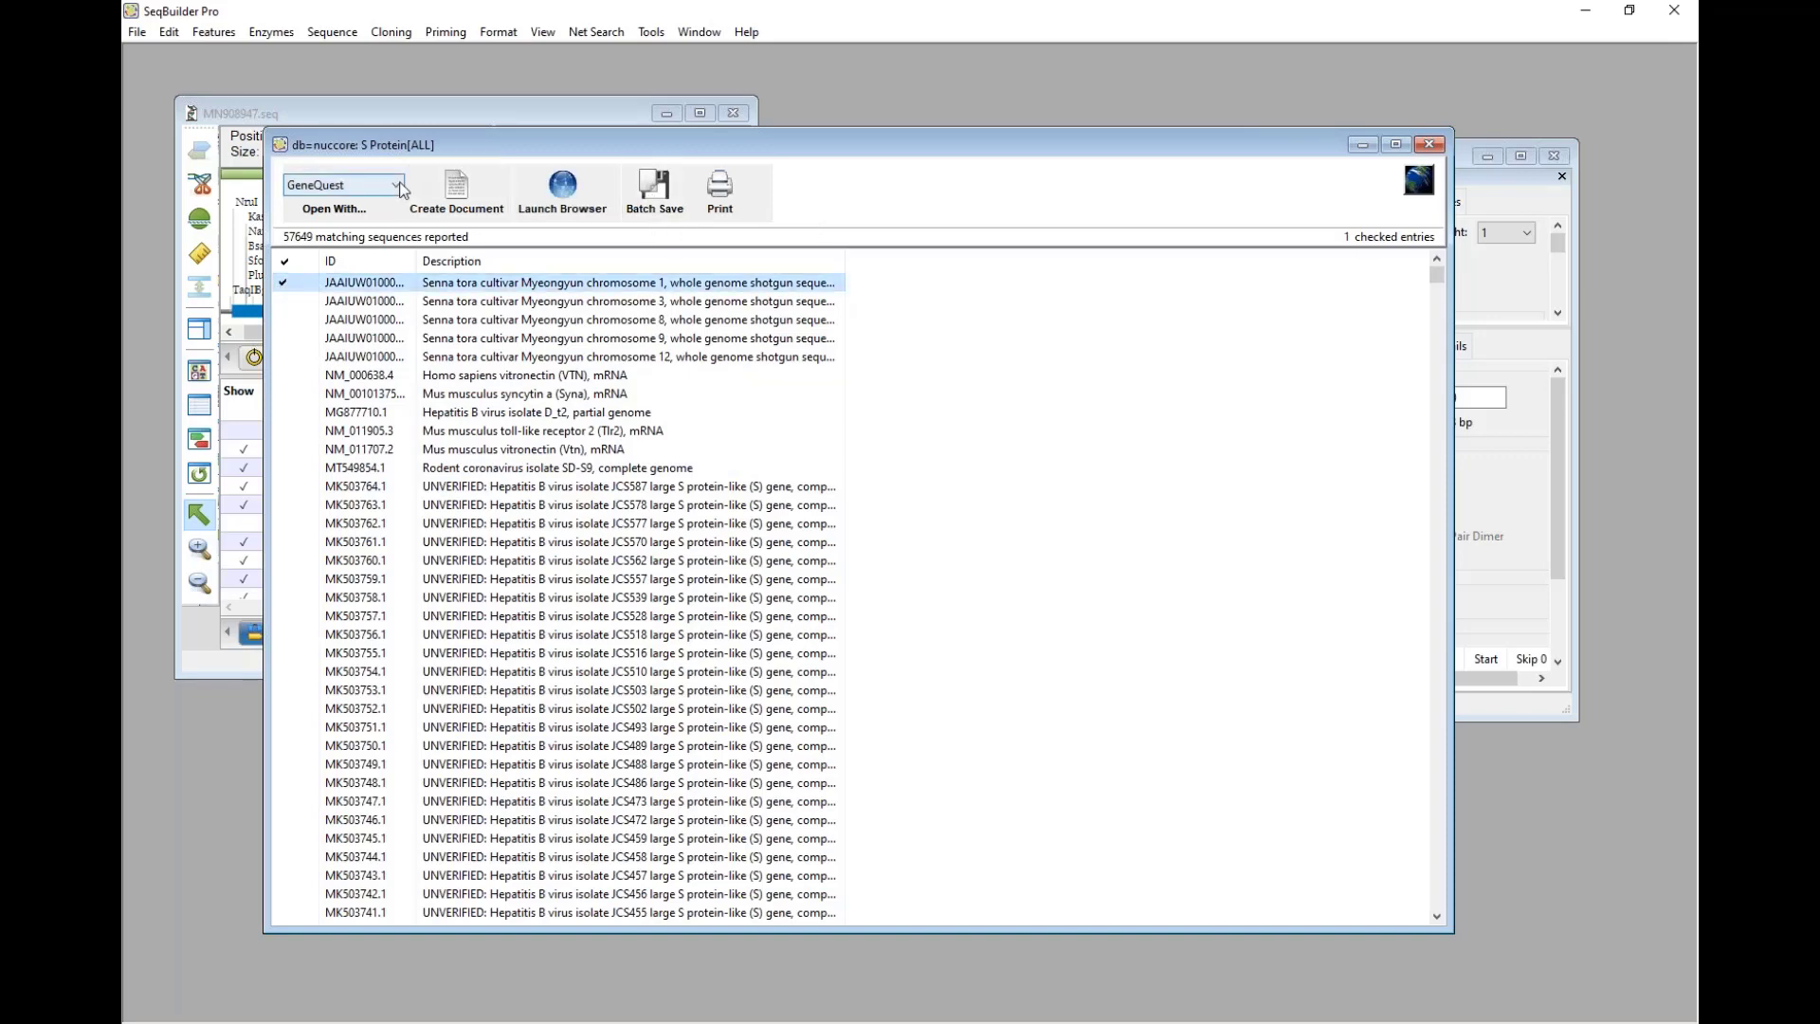
pyautogui.click(396, 185)
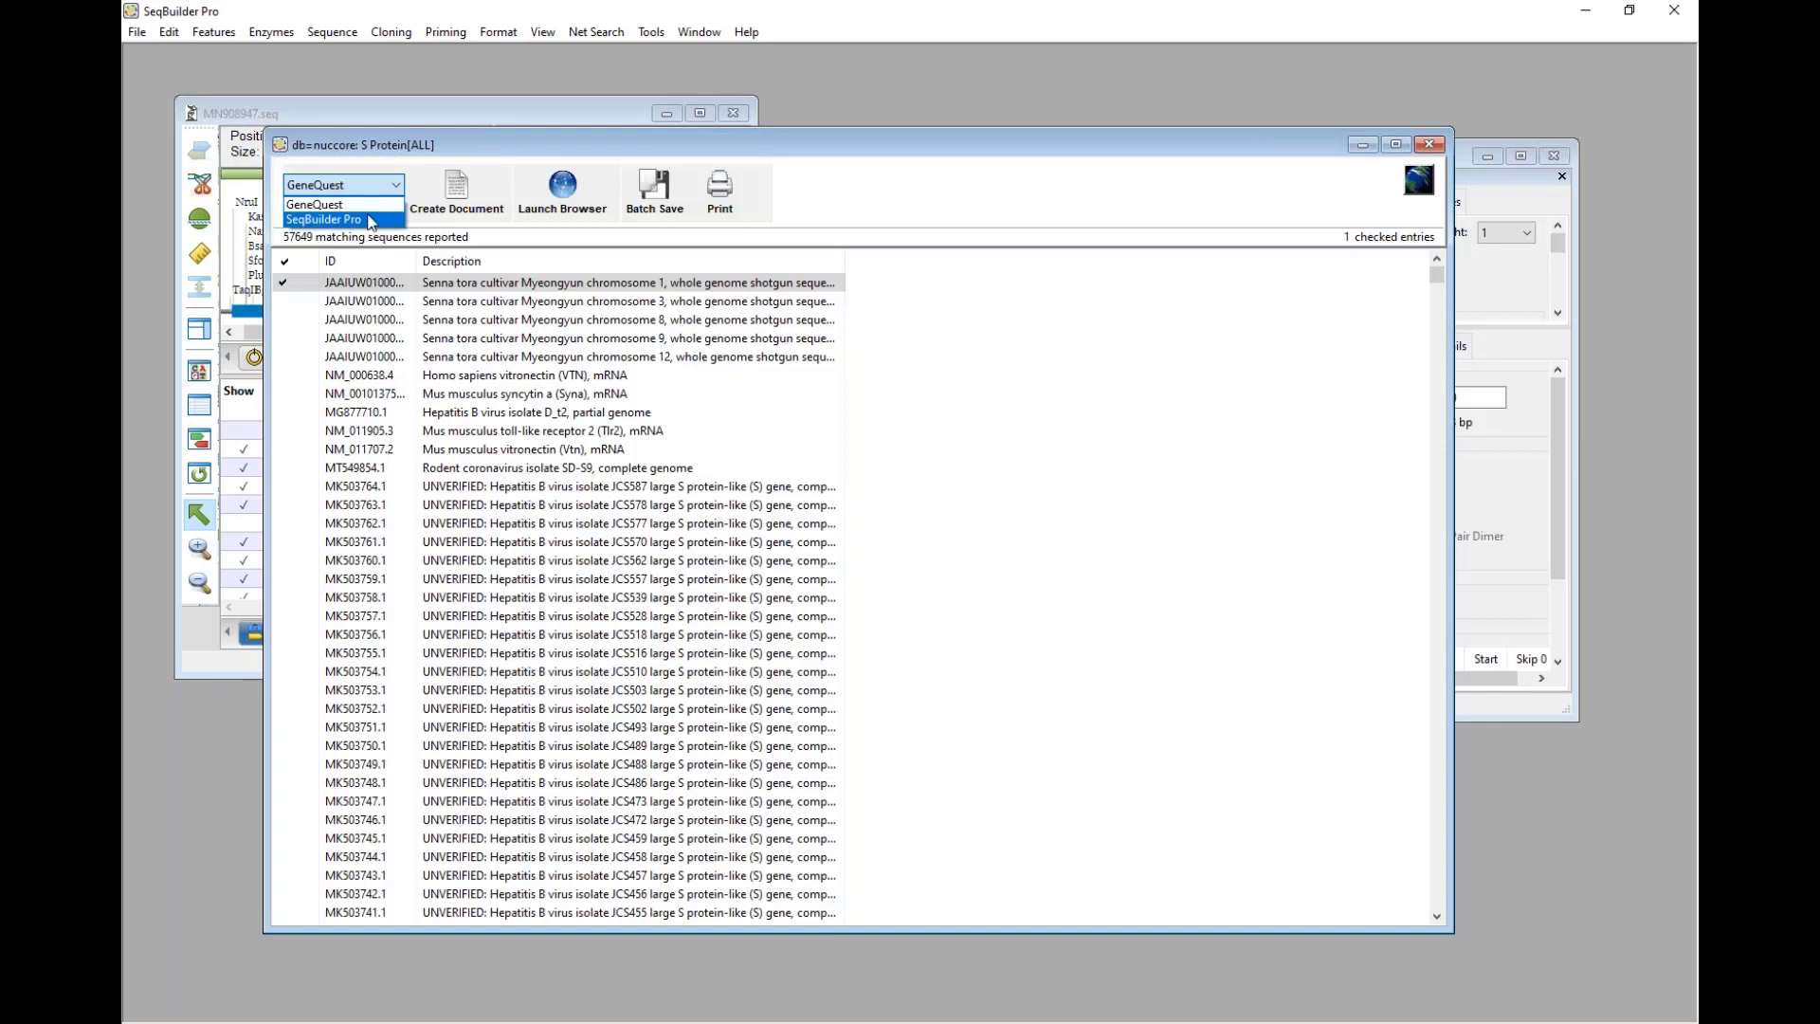
pyautogui.click(618, 134)
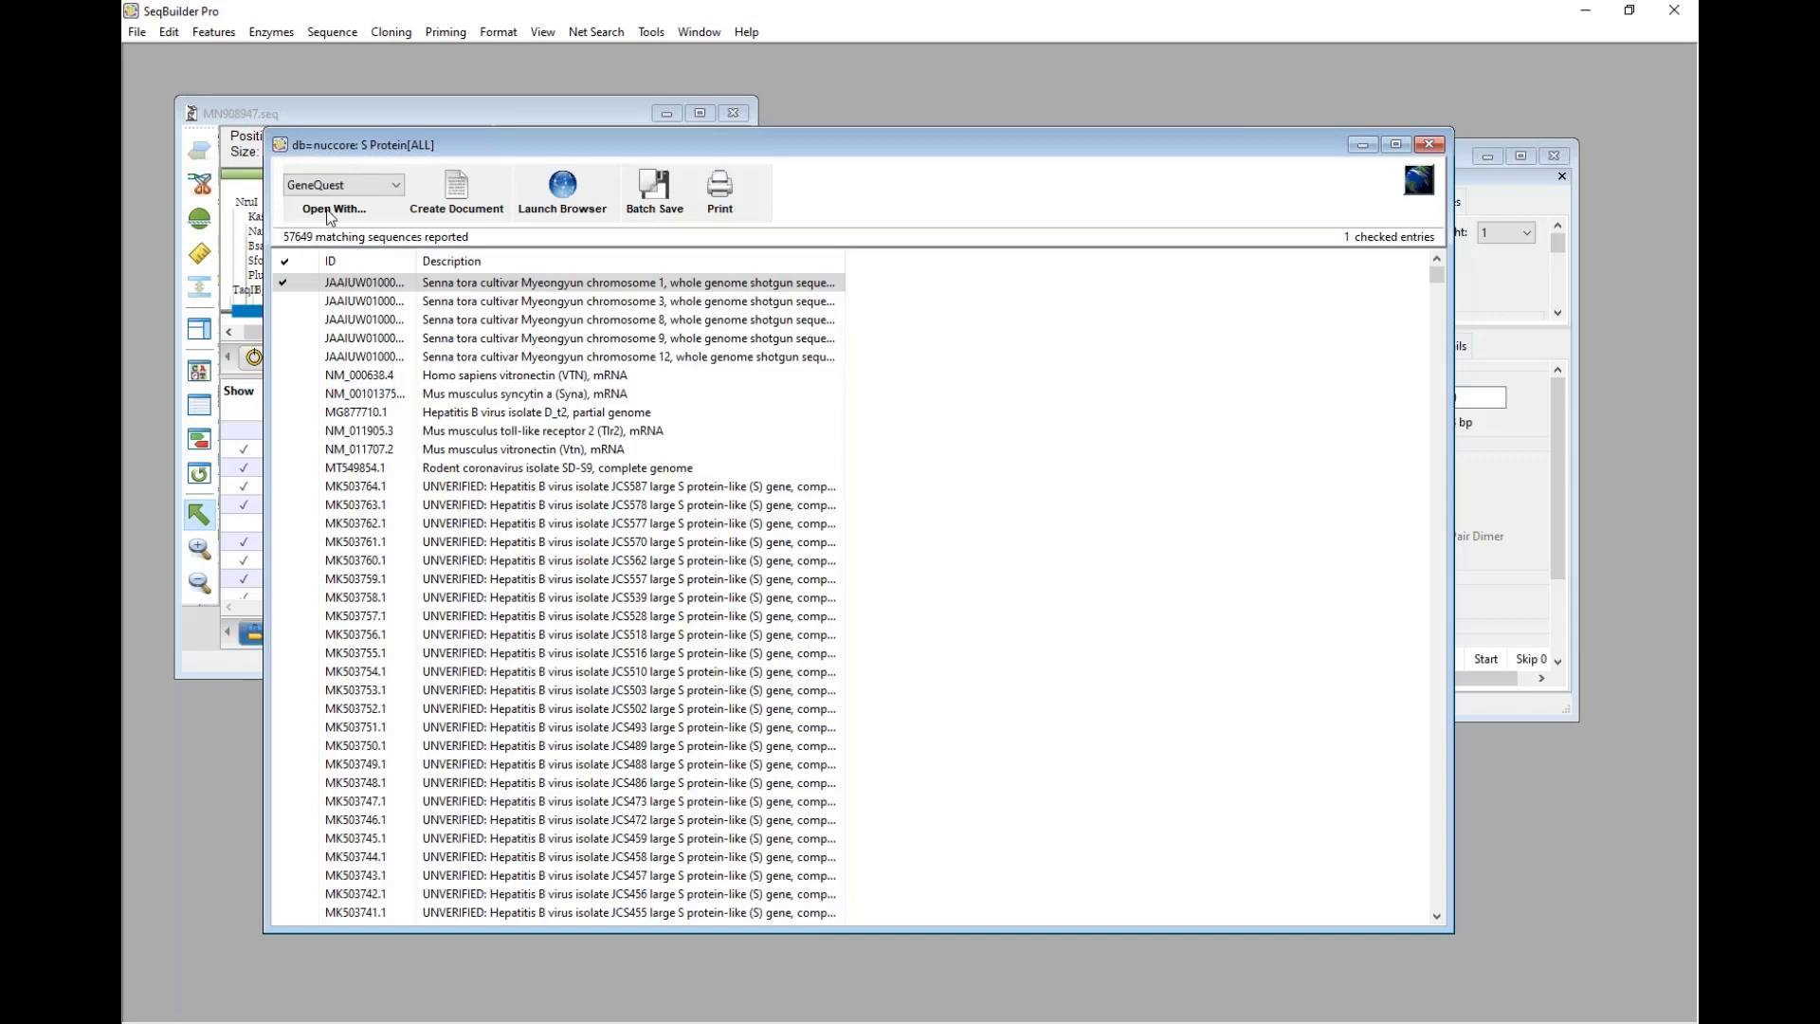
# Step: Search within the S Protein results for Wuhan in all searchable fields
pyautogui.click(597, 32)
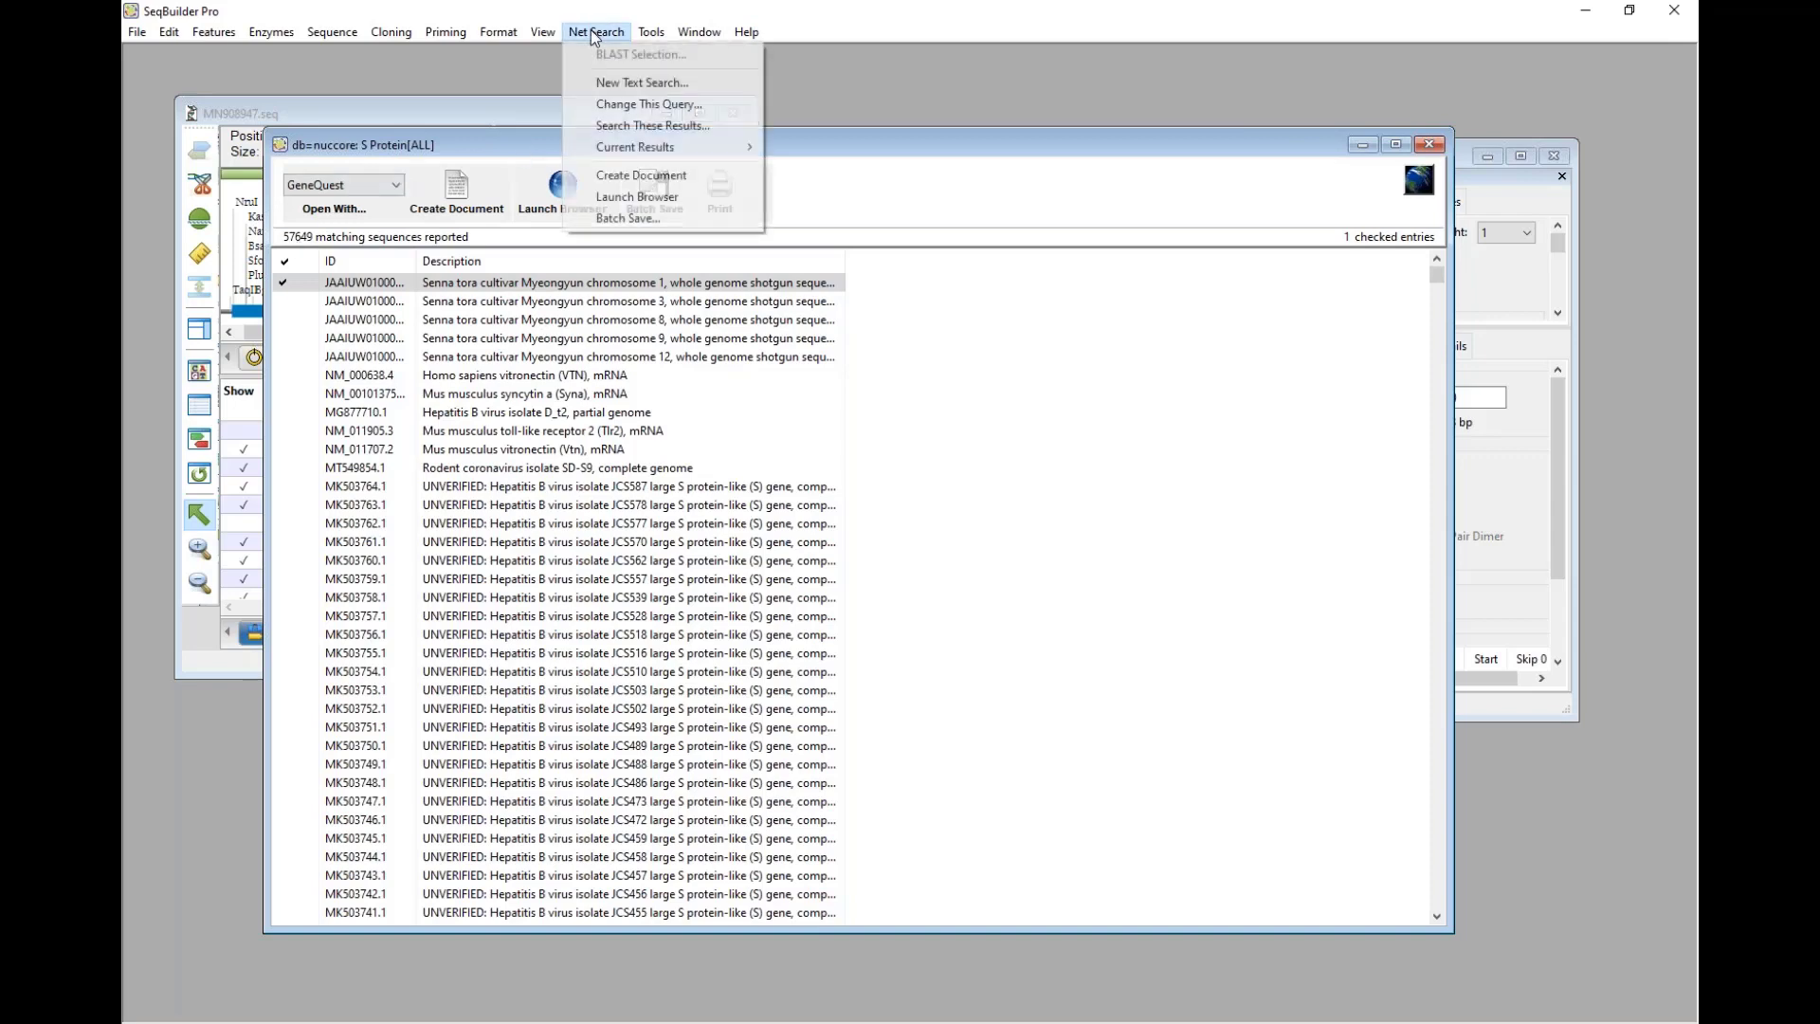
pyautogui.click(644, 126)
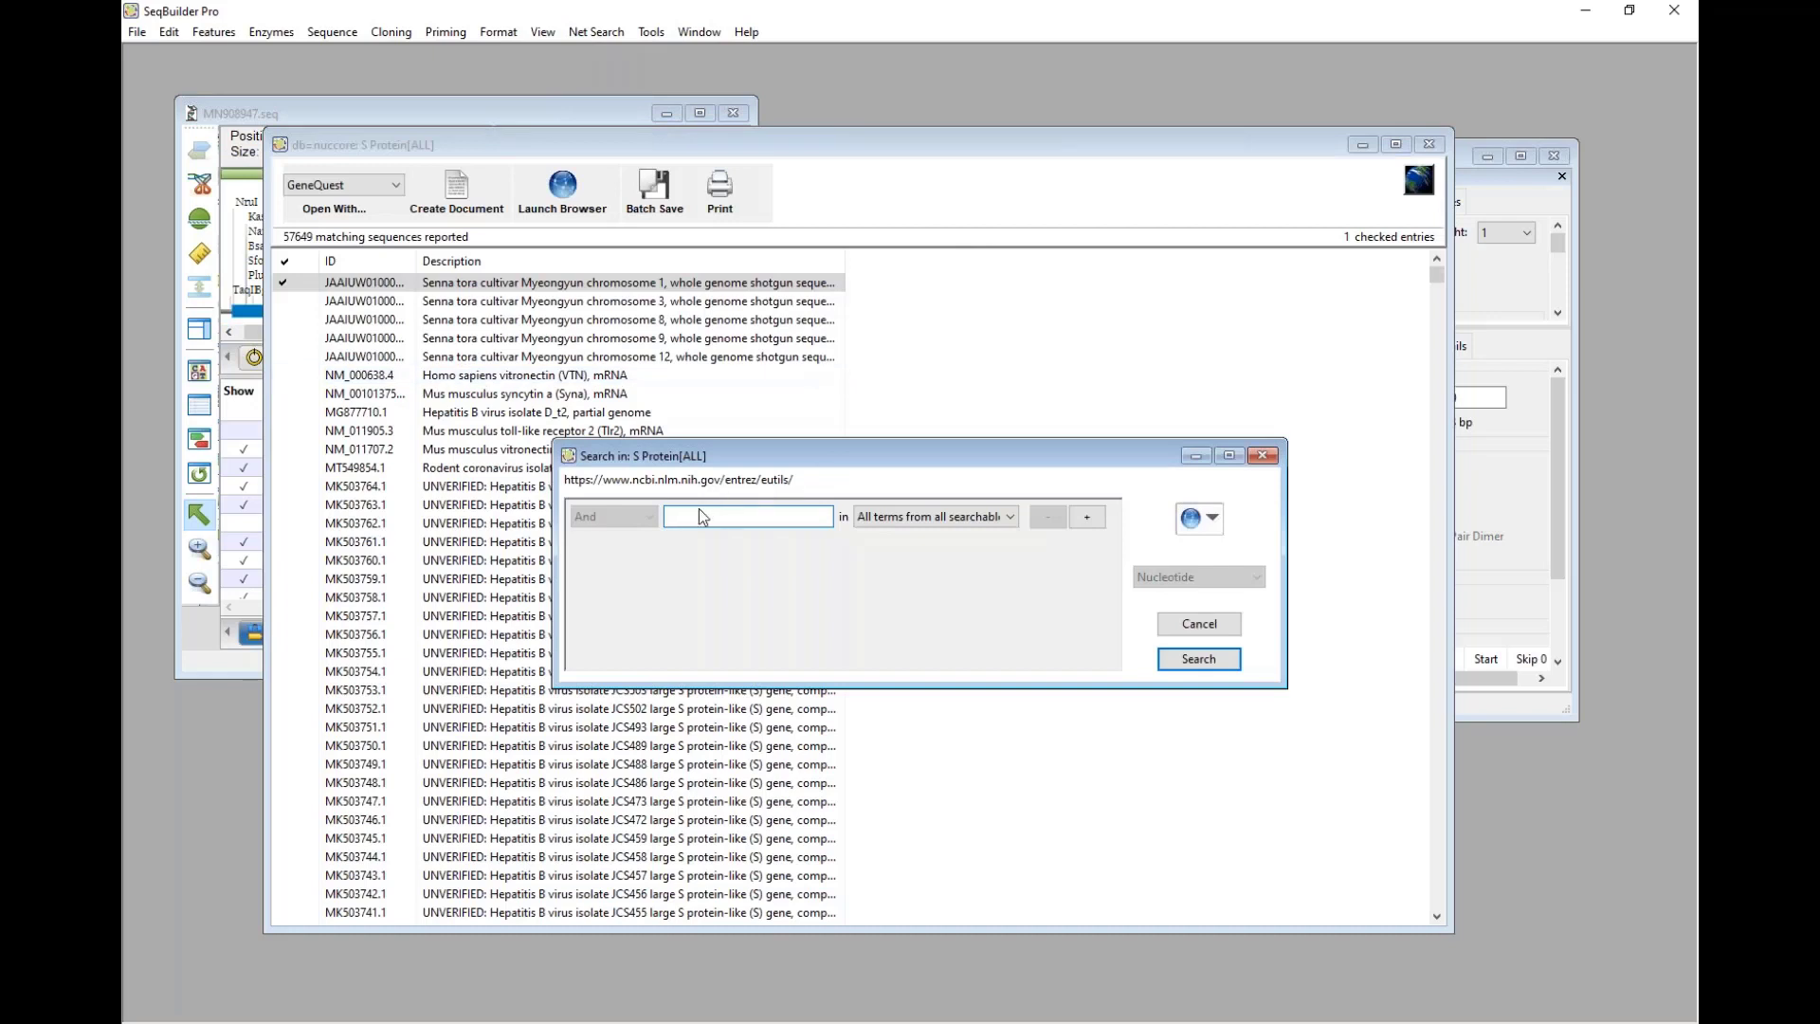
pyautogui.write('Wuhan')
pyautogui.press('Return')
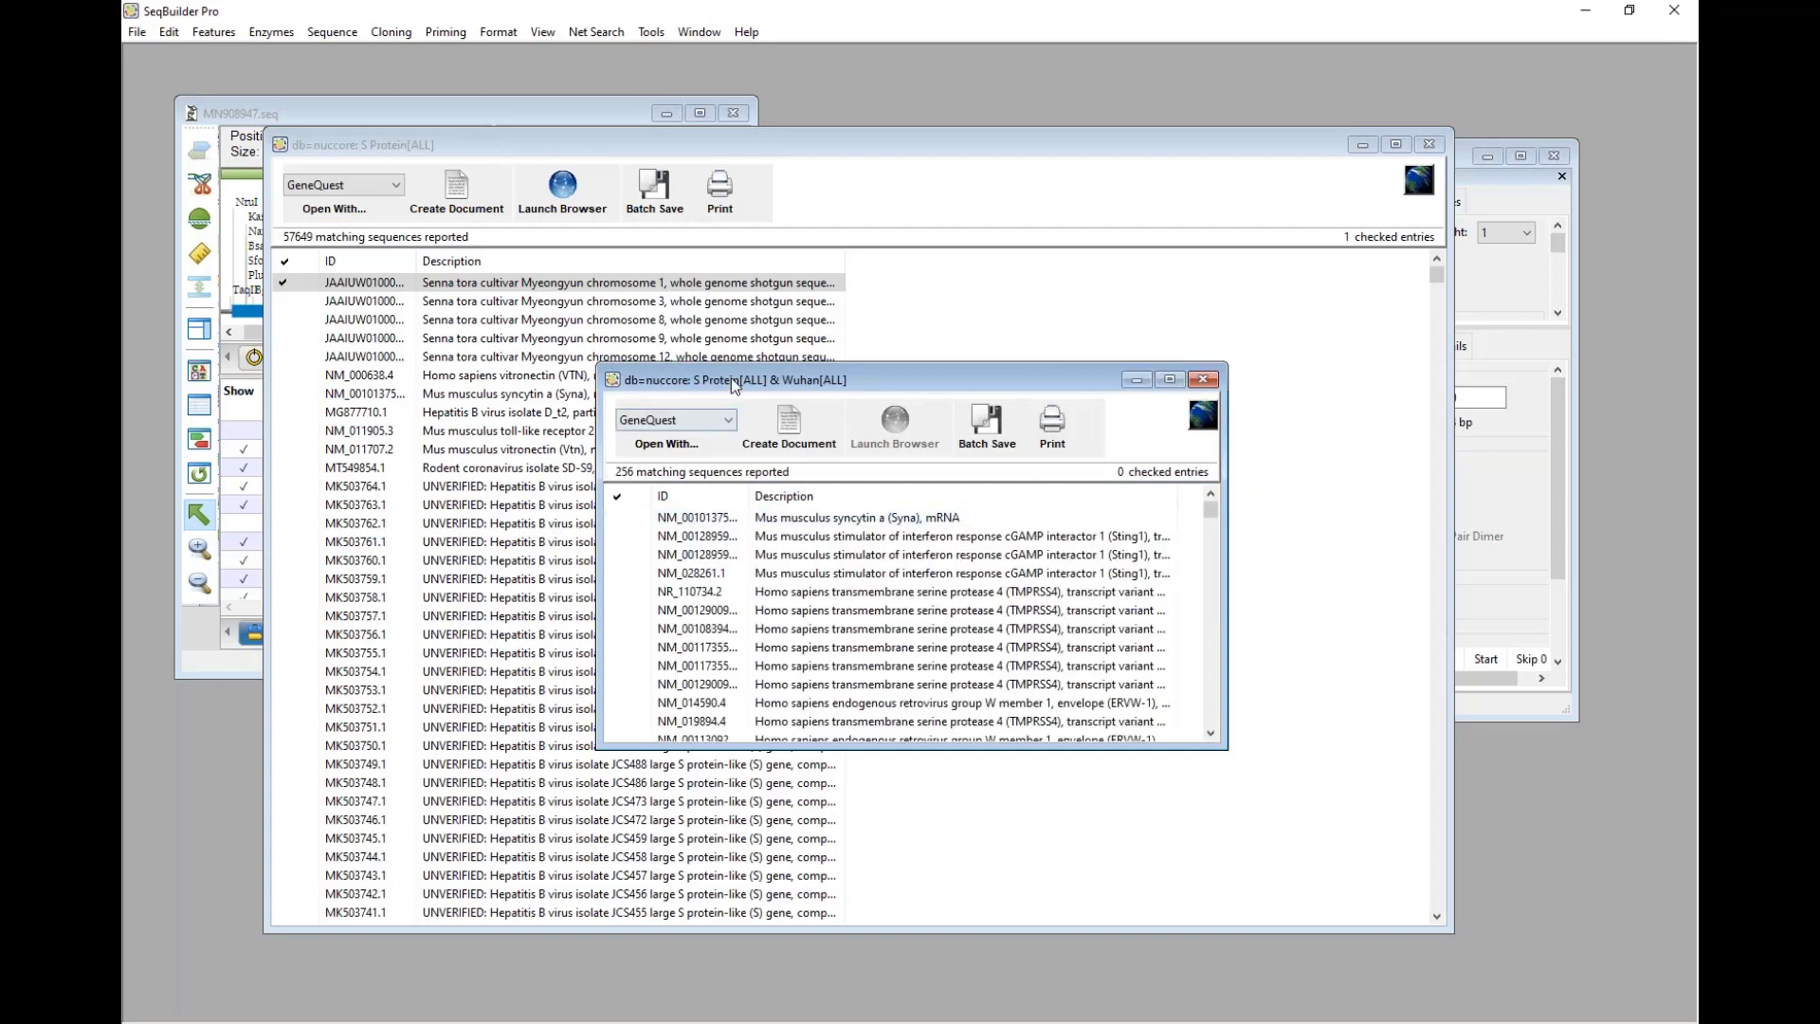
# Step: Enlarge the S Protein and Wuhan results window, check the Mus musculus syncytin a (Syna) entry, and view which applications can open it
pyautogui.moveTo(834, 379); pyautogui.dragTo(695, 196)
pyautogui.moveTo(1081, 562); pyautogui.dragTo(1351, 817)
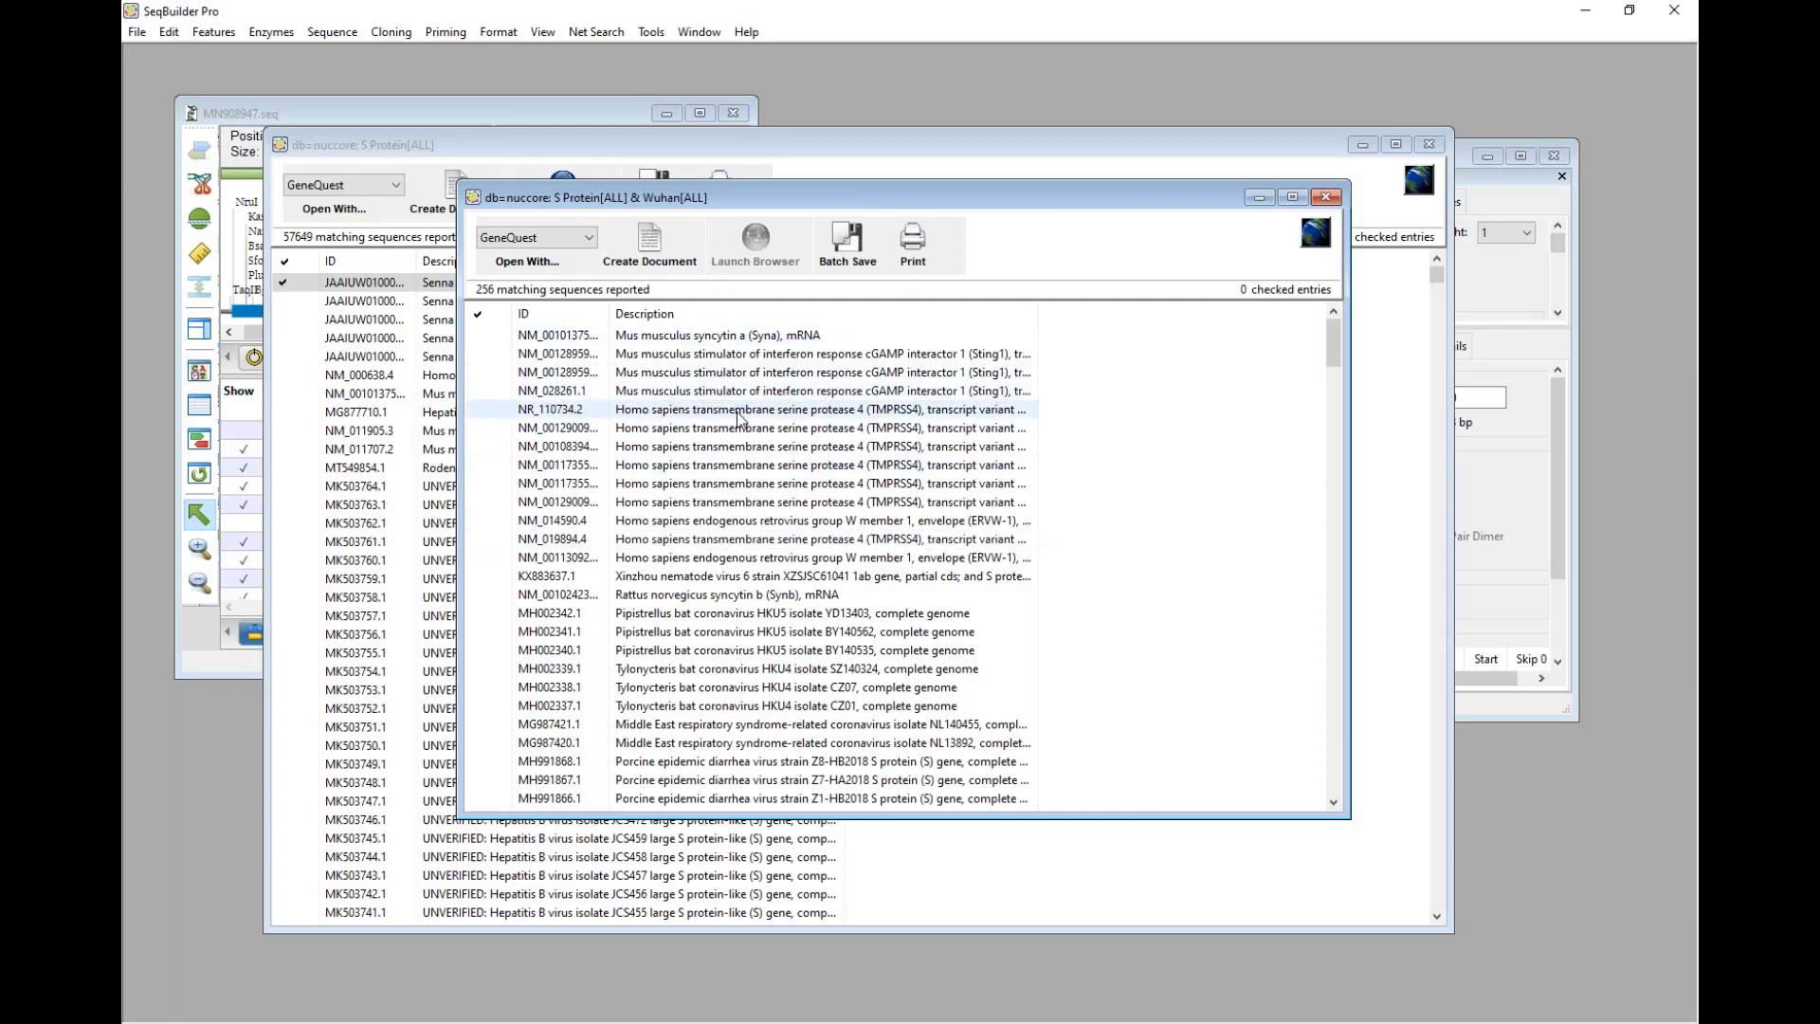
pyautogui.click(474, 336)
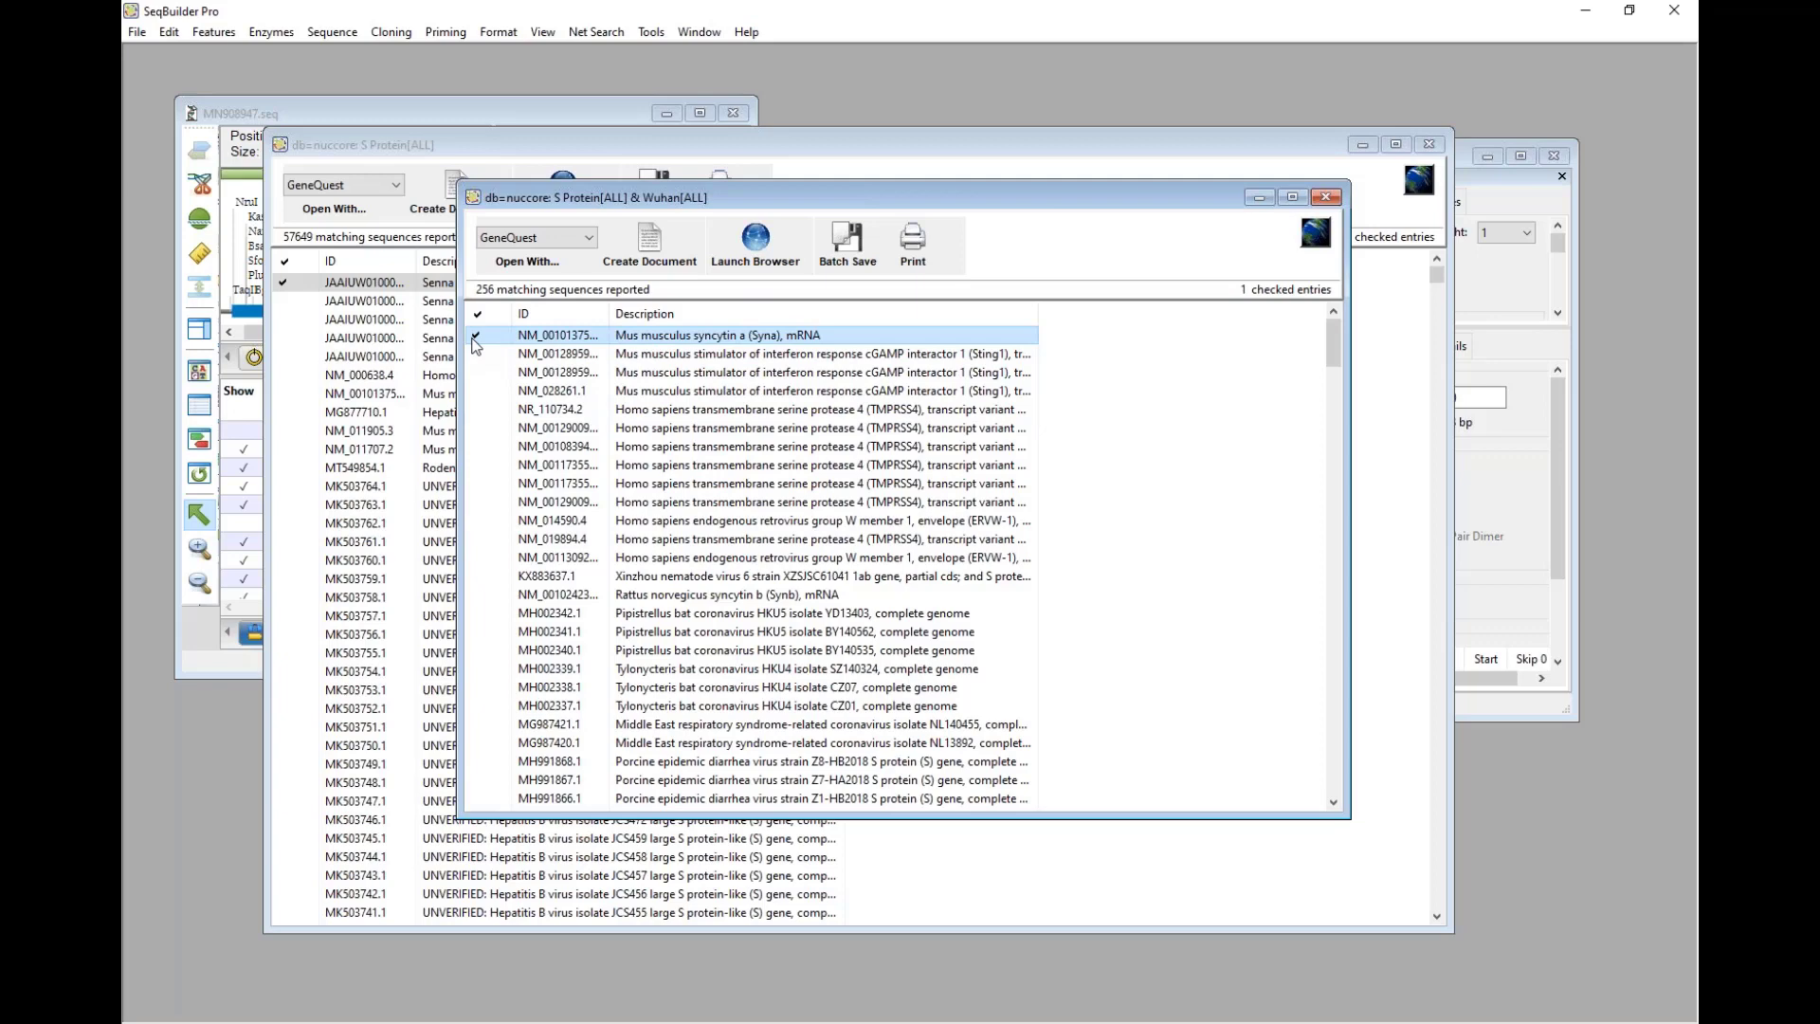
pyautogui.click(587, 237)
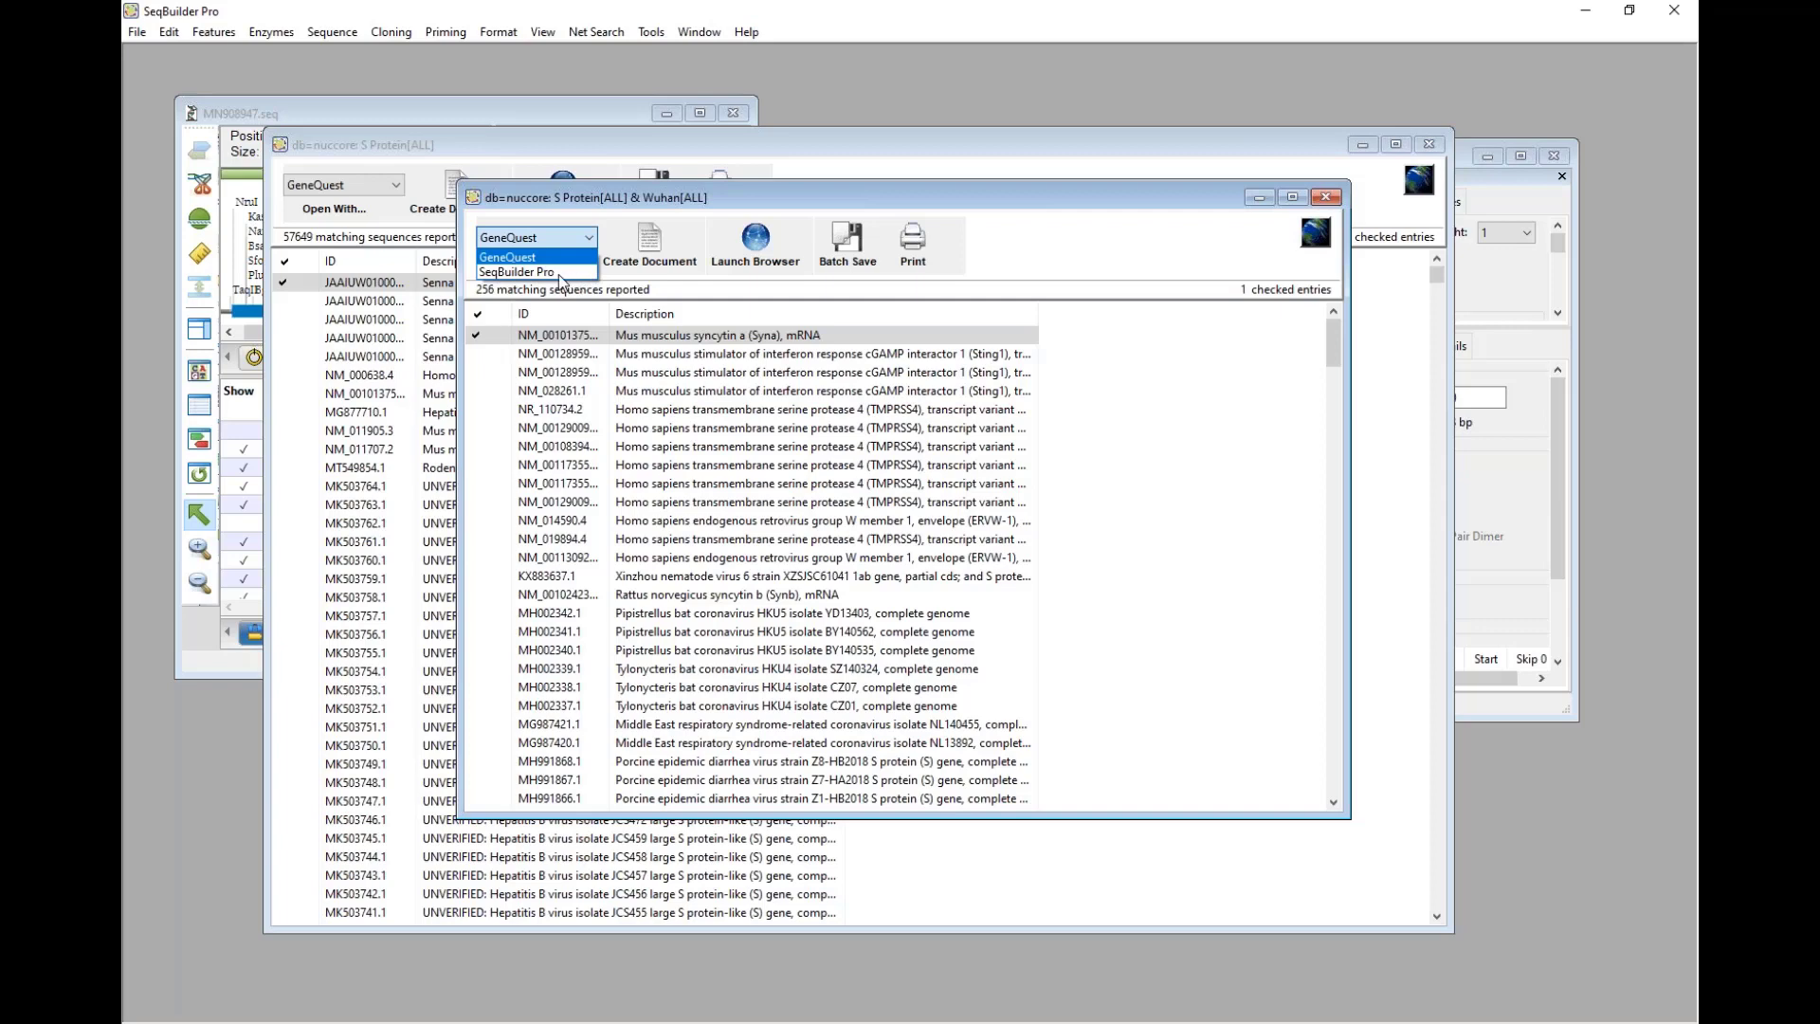
# Step: View the checked Syna entry's NCBI record in the web browser, then minimize the browser and close the search results
pyautogui.click(668, 343)
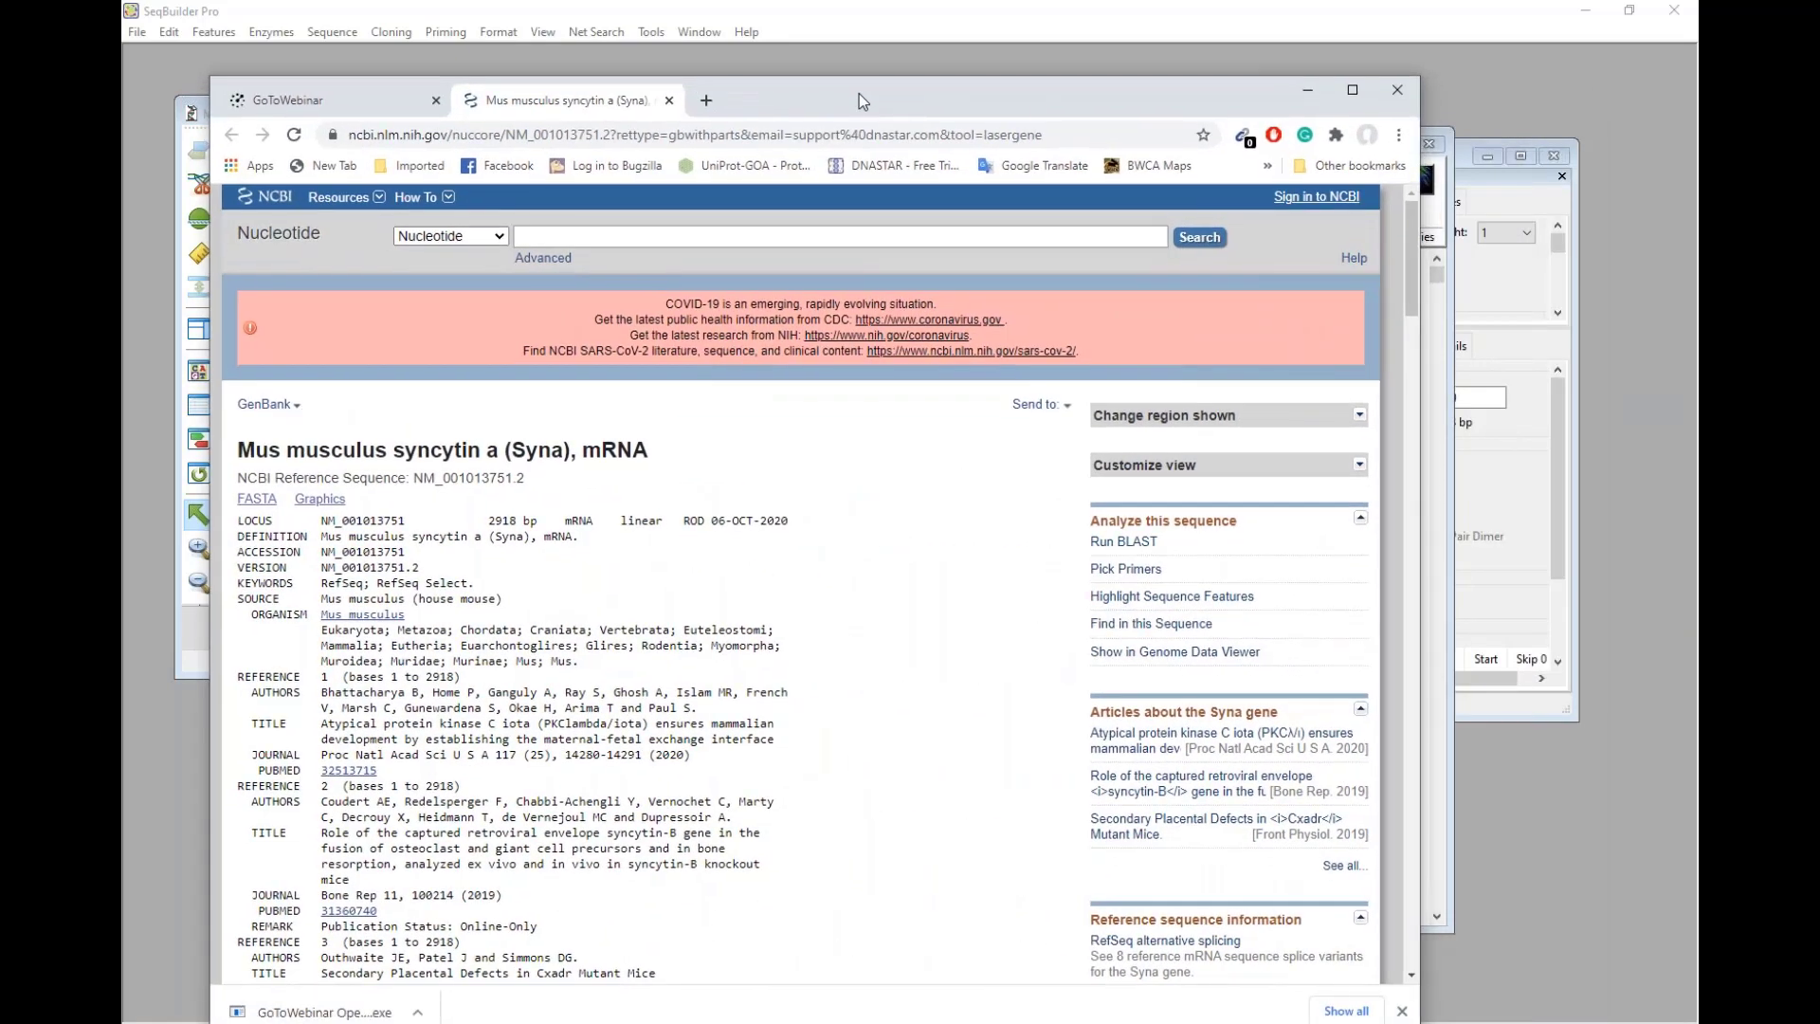
pyautogui.moveTo(859, 93); pyautogui.dragTo(864, 88)
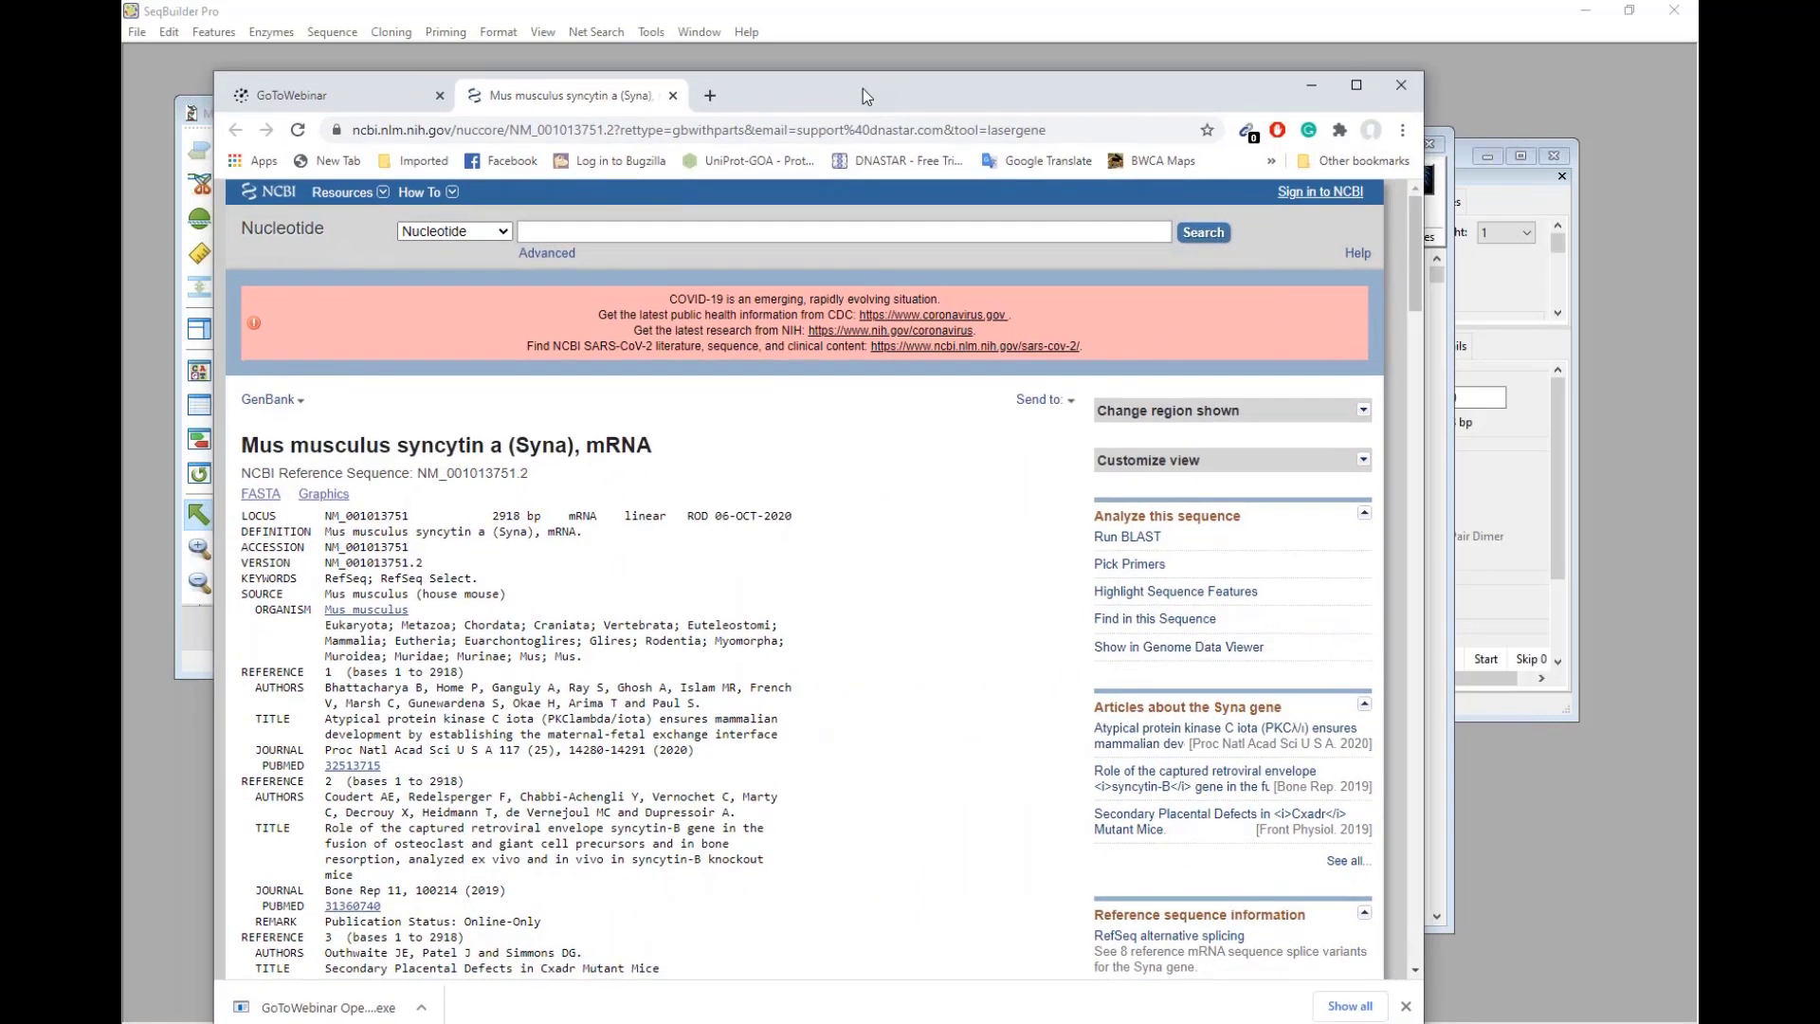
pyautogui.click(1314, 85)
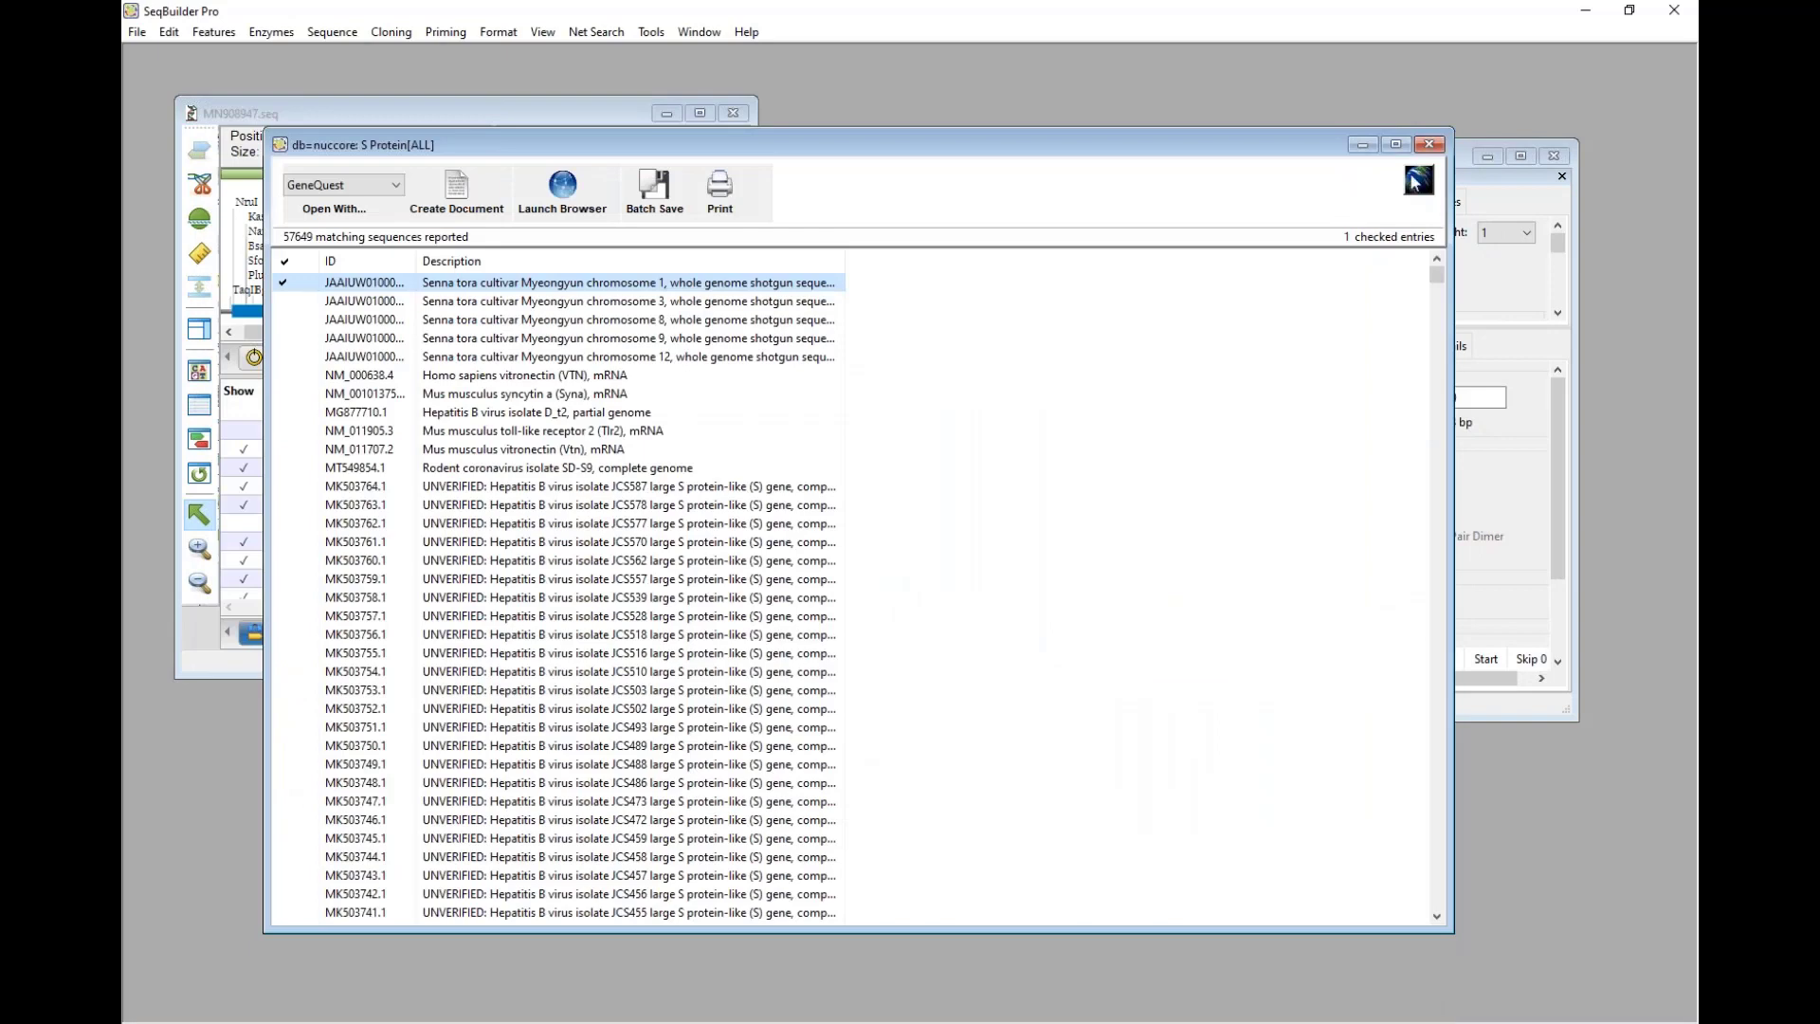
pyautogui.click(1428, 144)
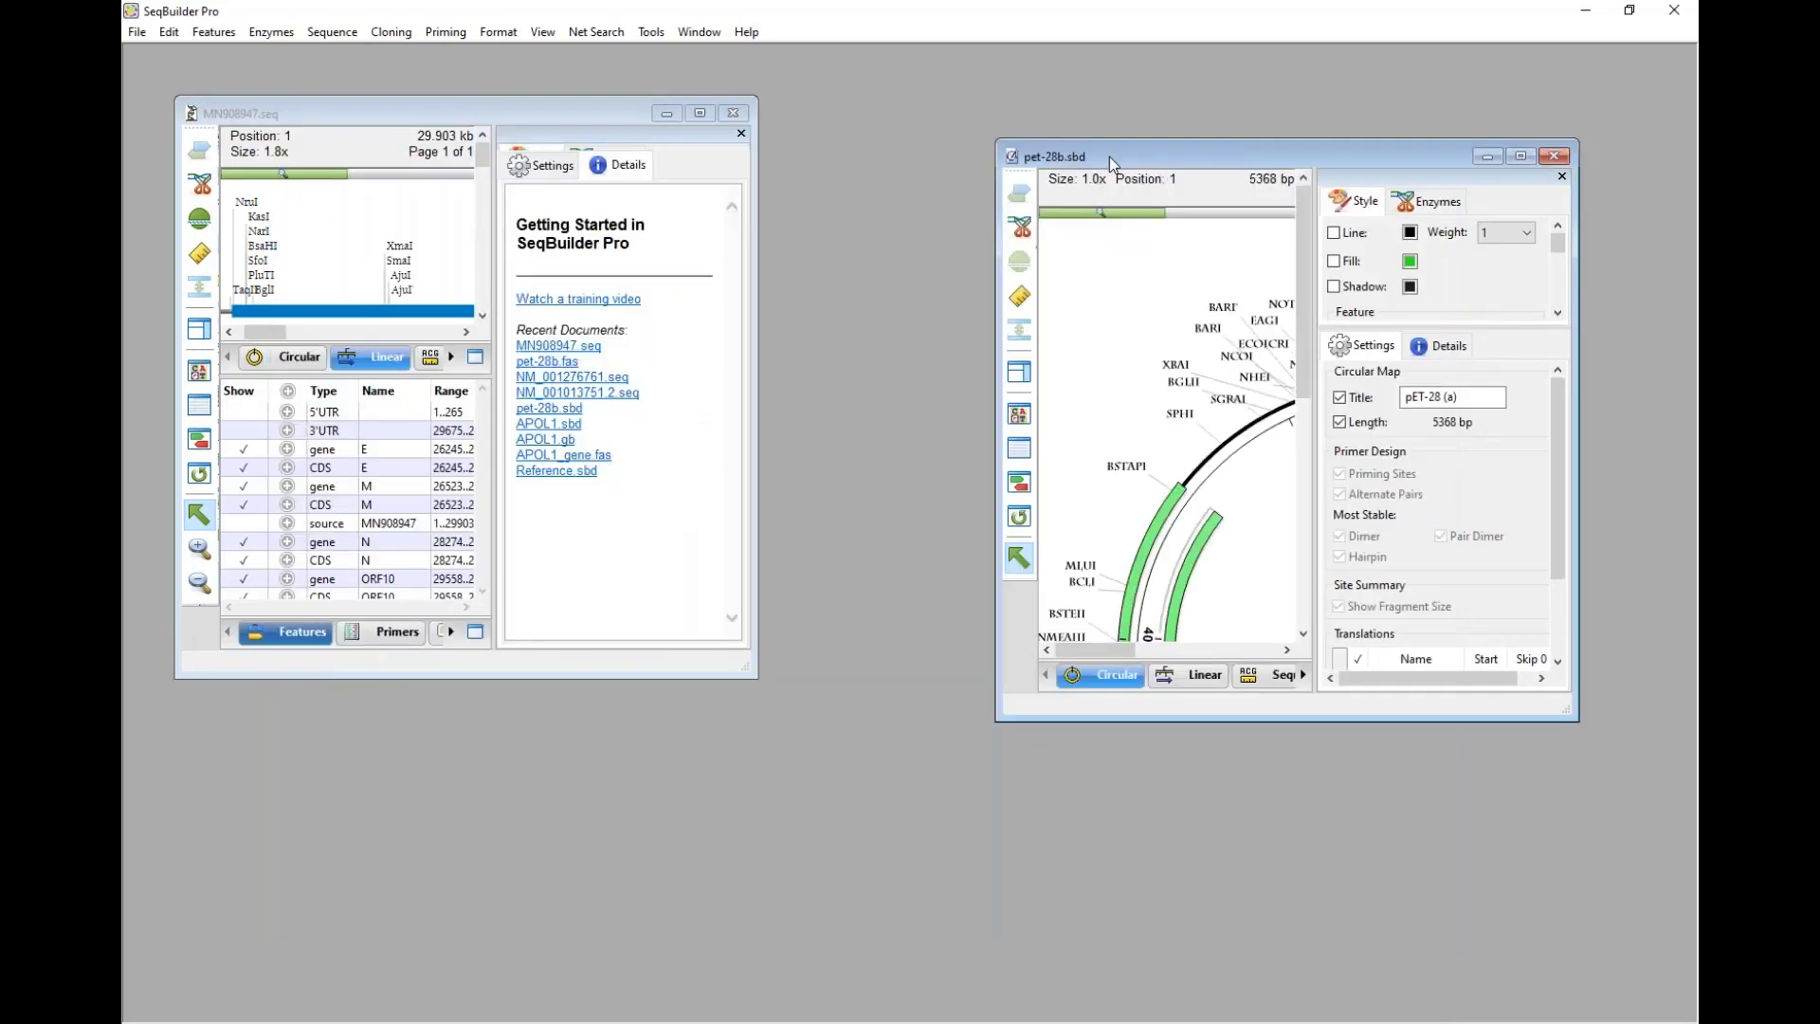
# Step: Open Entrez sequence NM_001276761 from the Nucleotide database and save it as NM_001276761.seq in SeqBuilderOverview, replacing the existing file
pyautogui.click(136, 31)
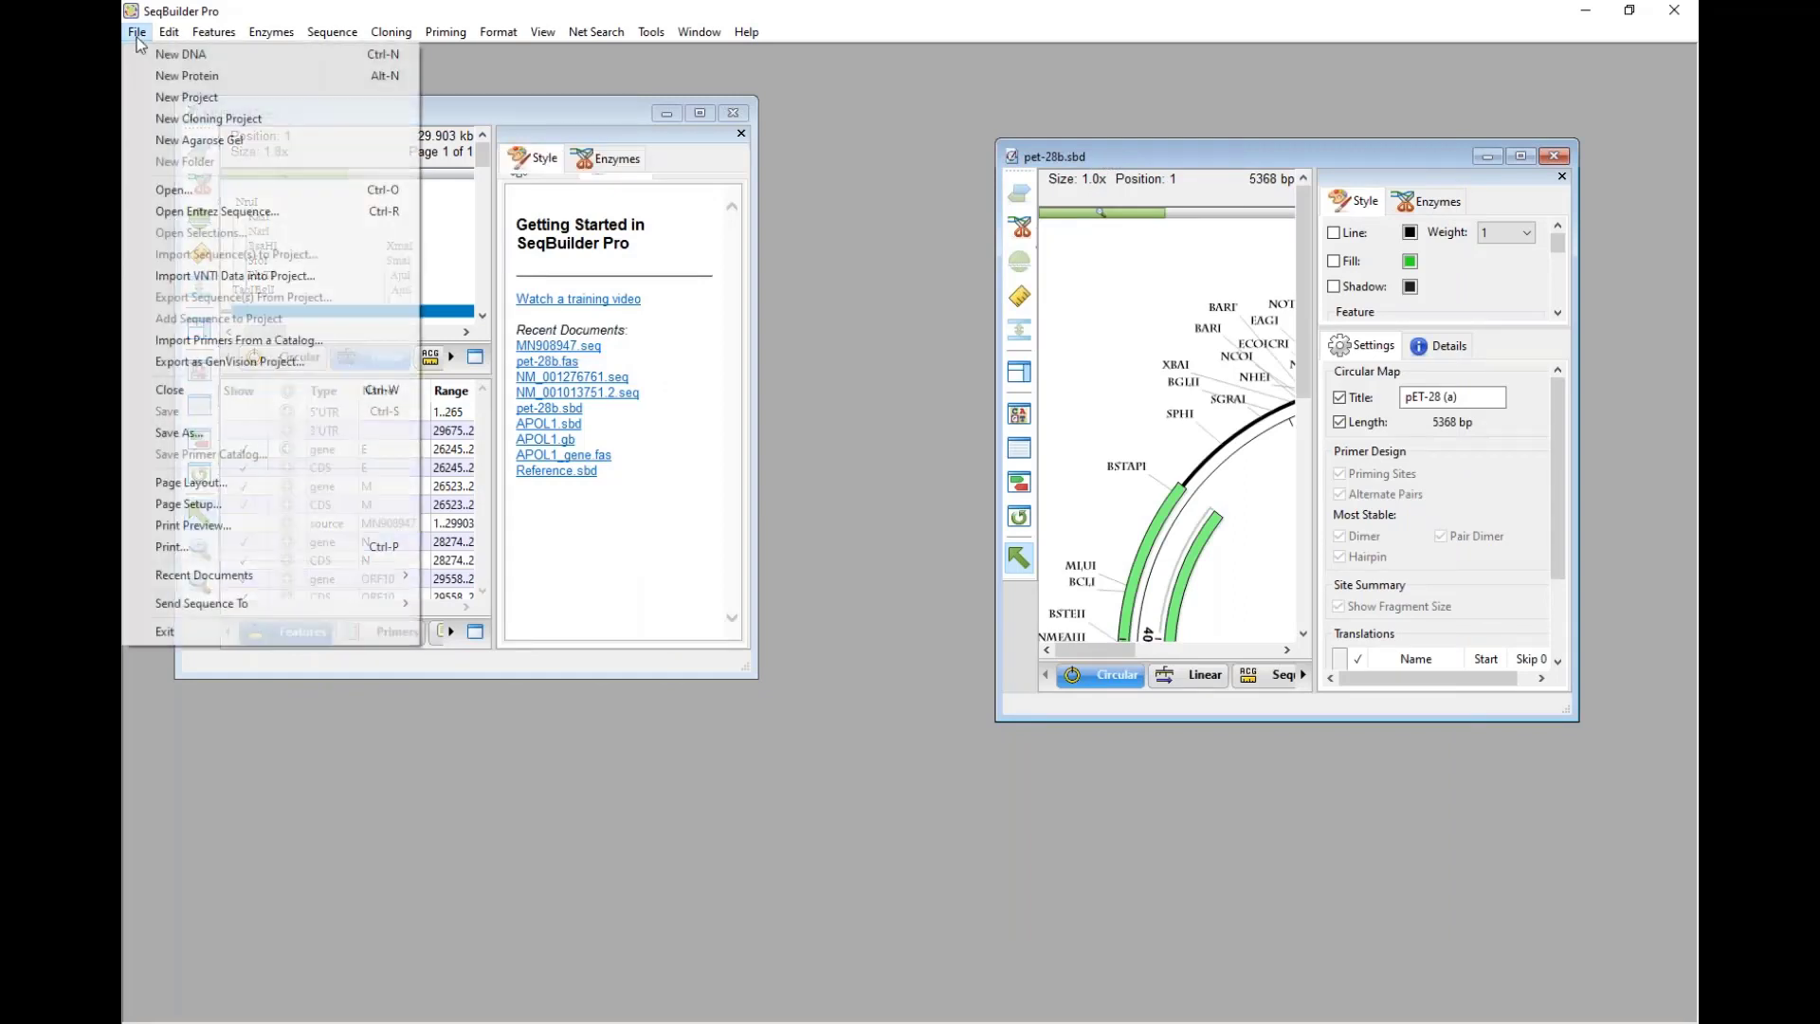
pyautogui.click(161, 212)
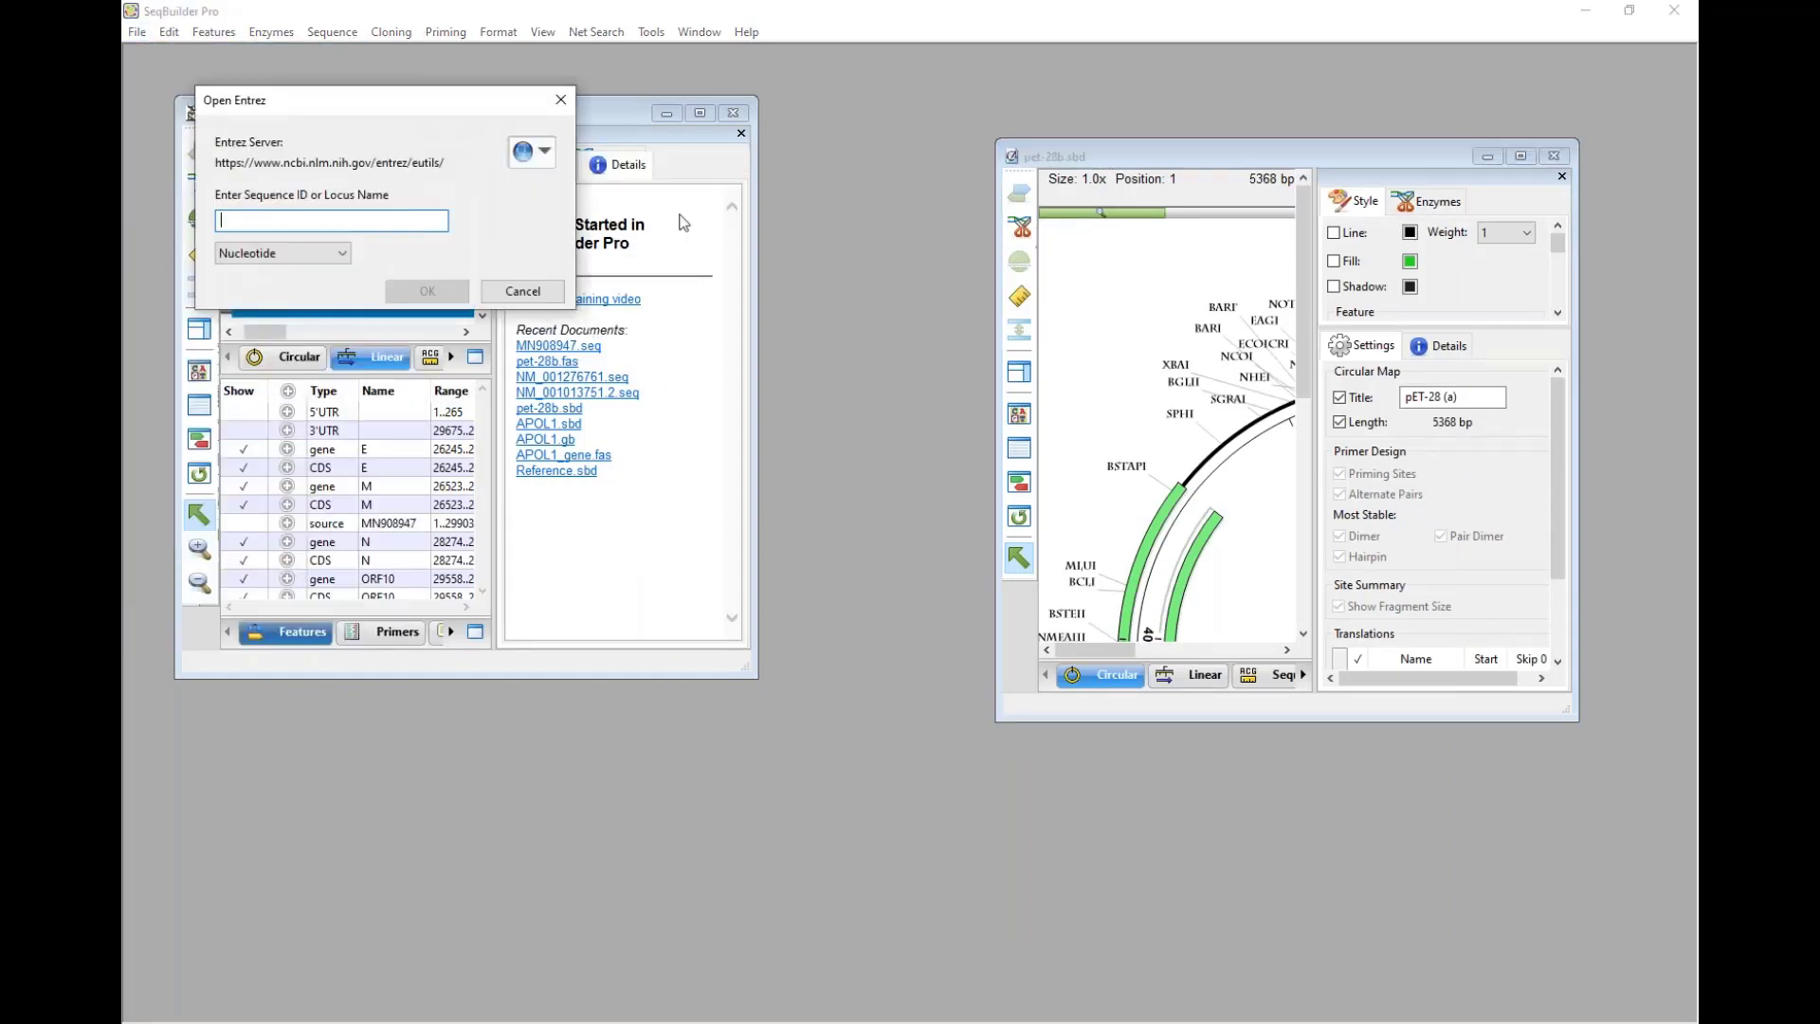
pyautogui.rightClick(269, 221)
pyautogui.click(314, 304)
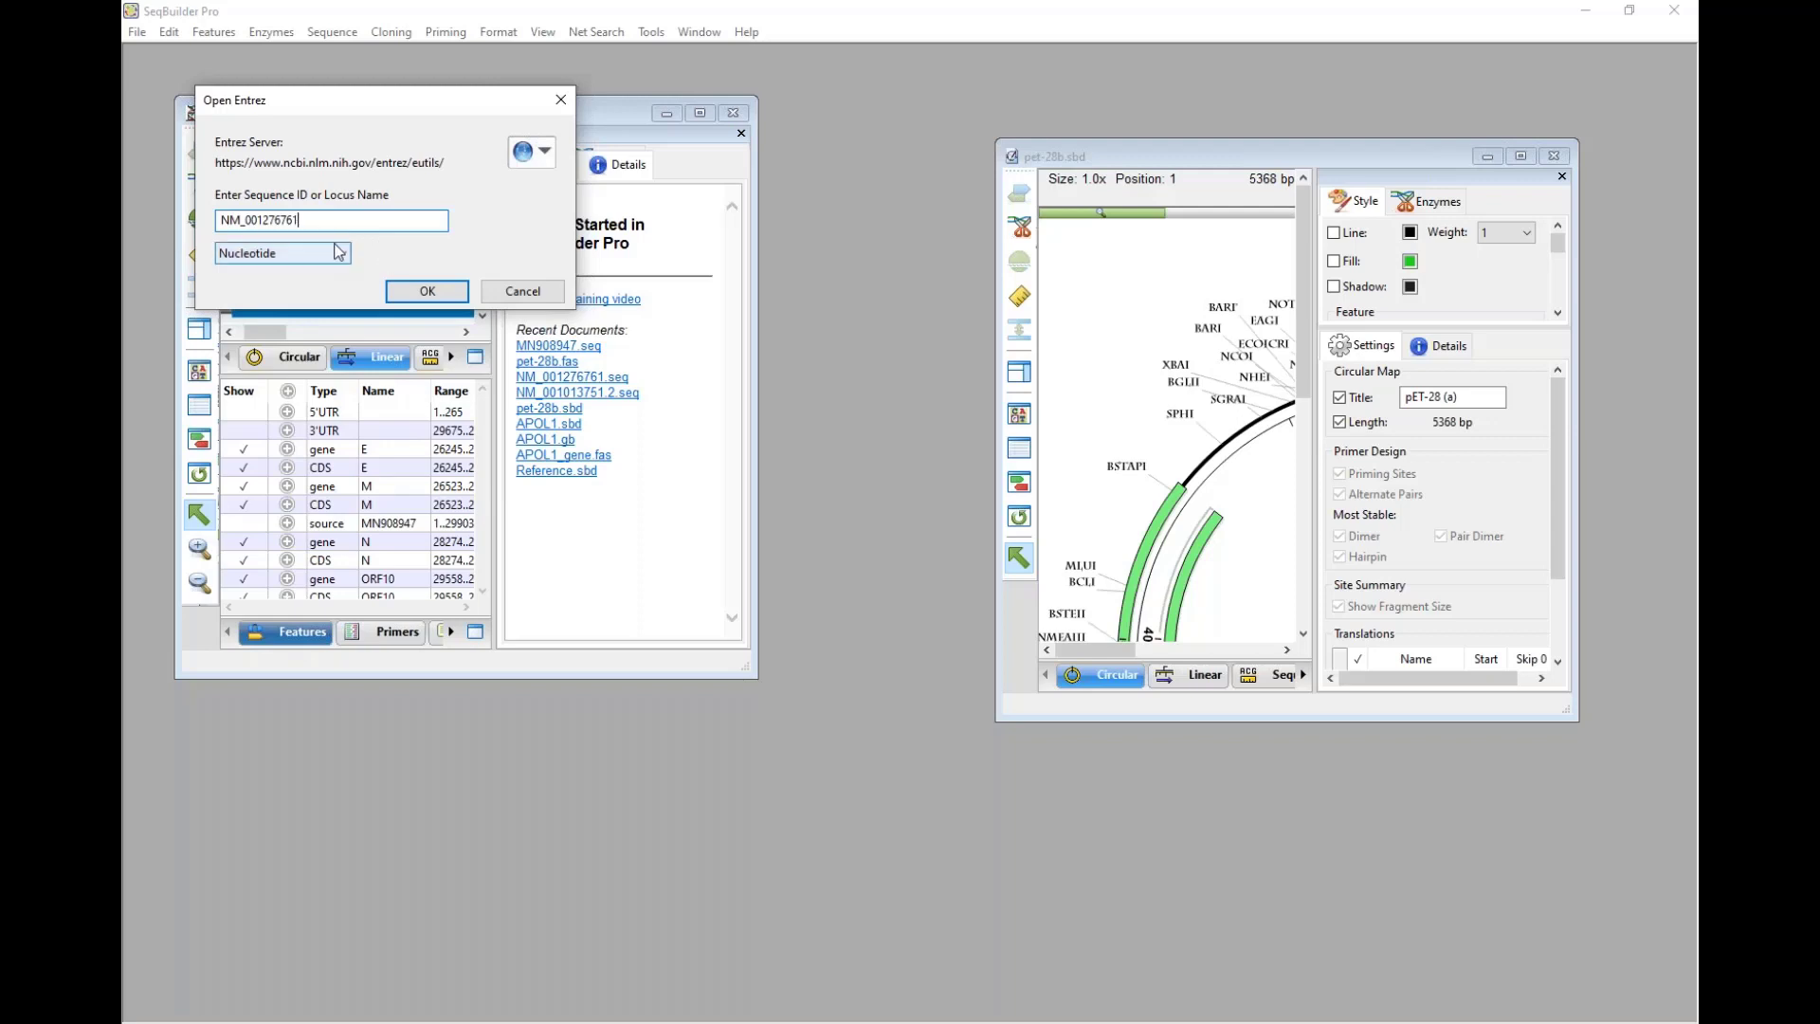
pyautogui.click(272, 258)
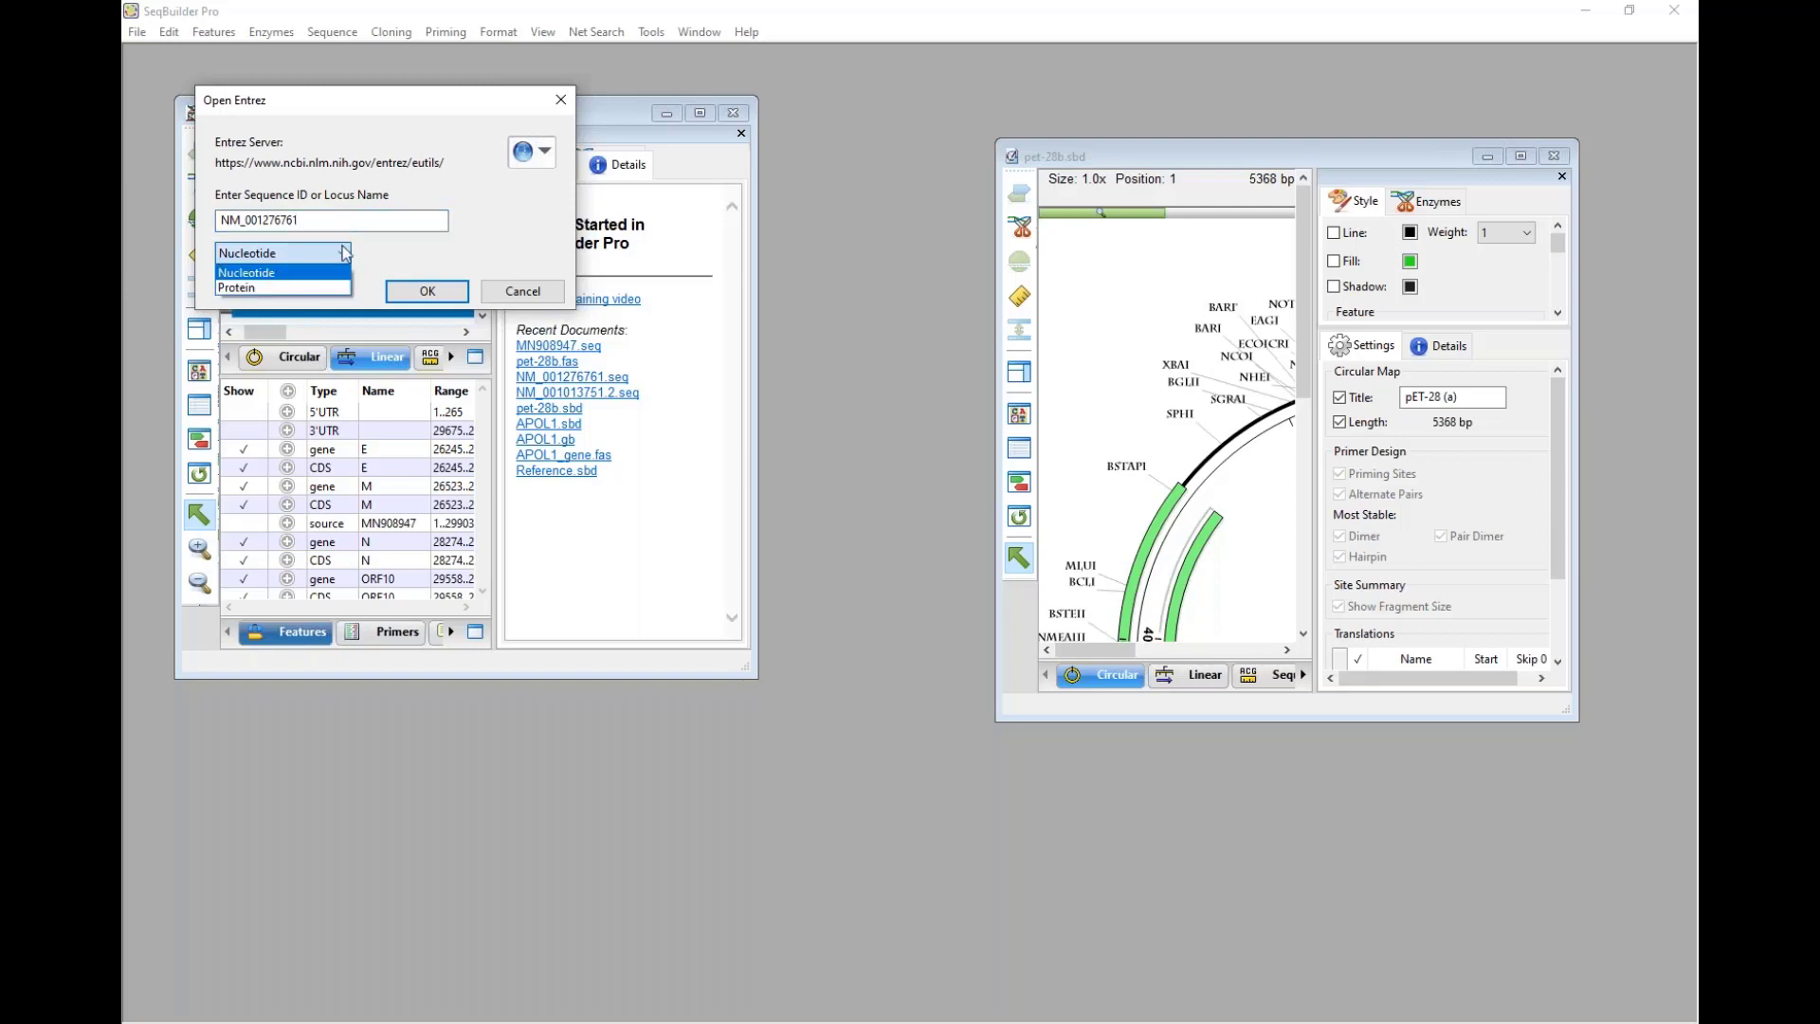
pyautogui.click(249, 273)
pyautogui.click(417, 288)
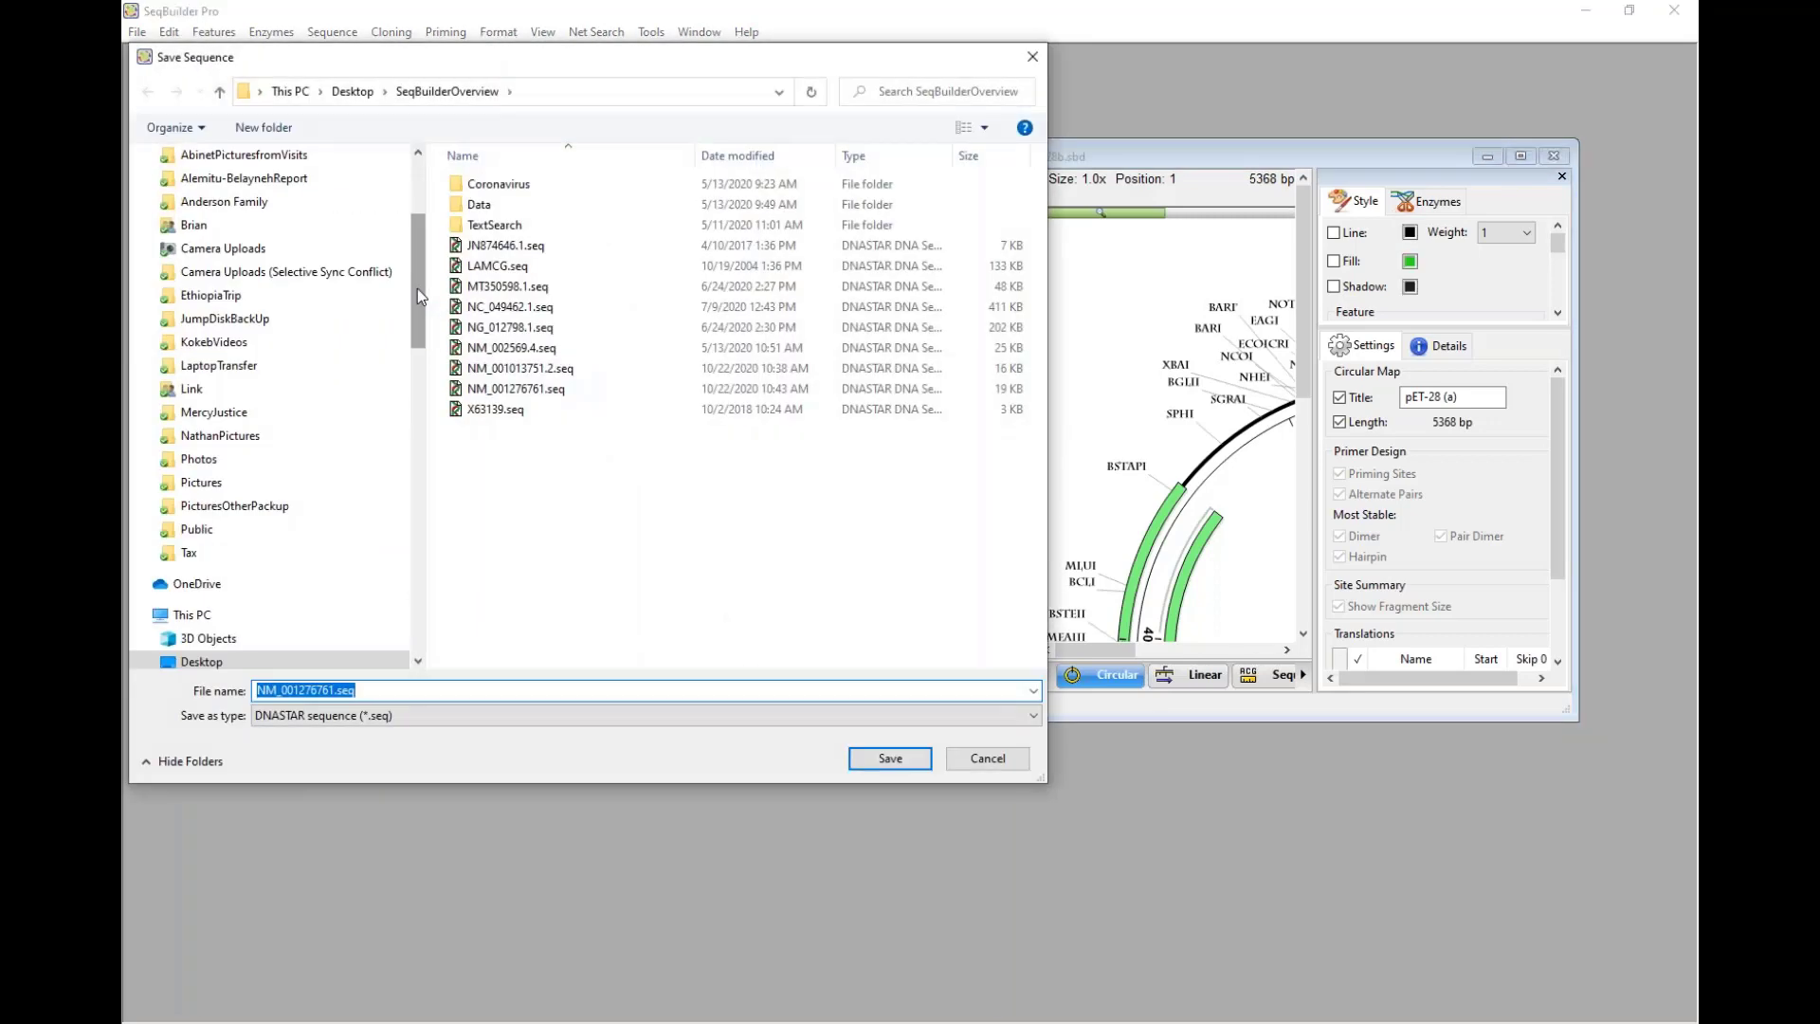
pyautogui.click(891, 758)
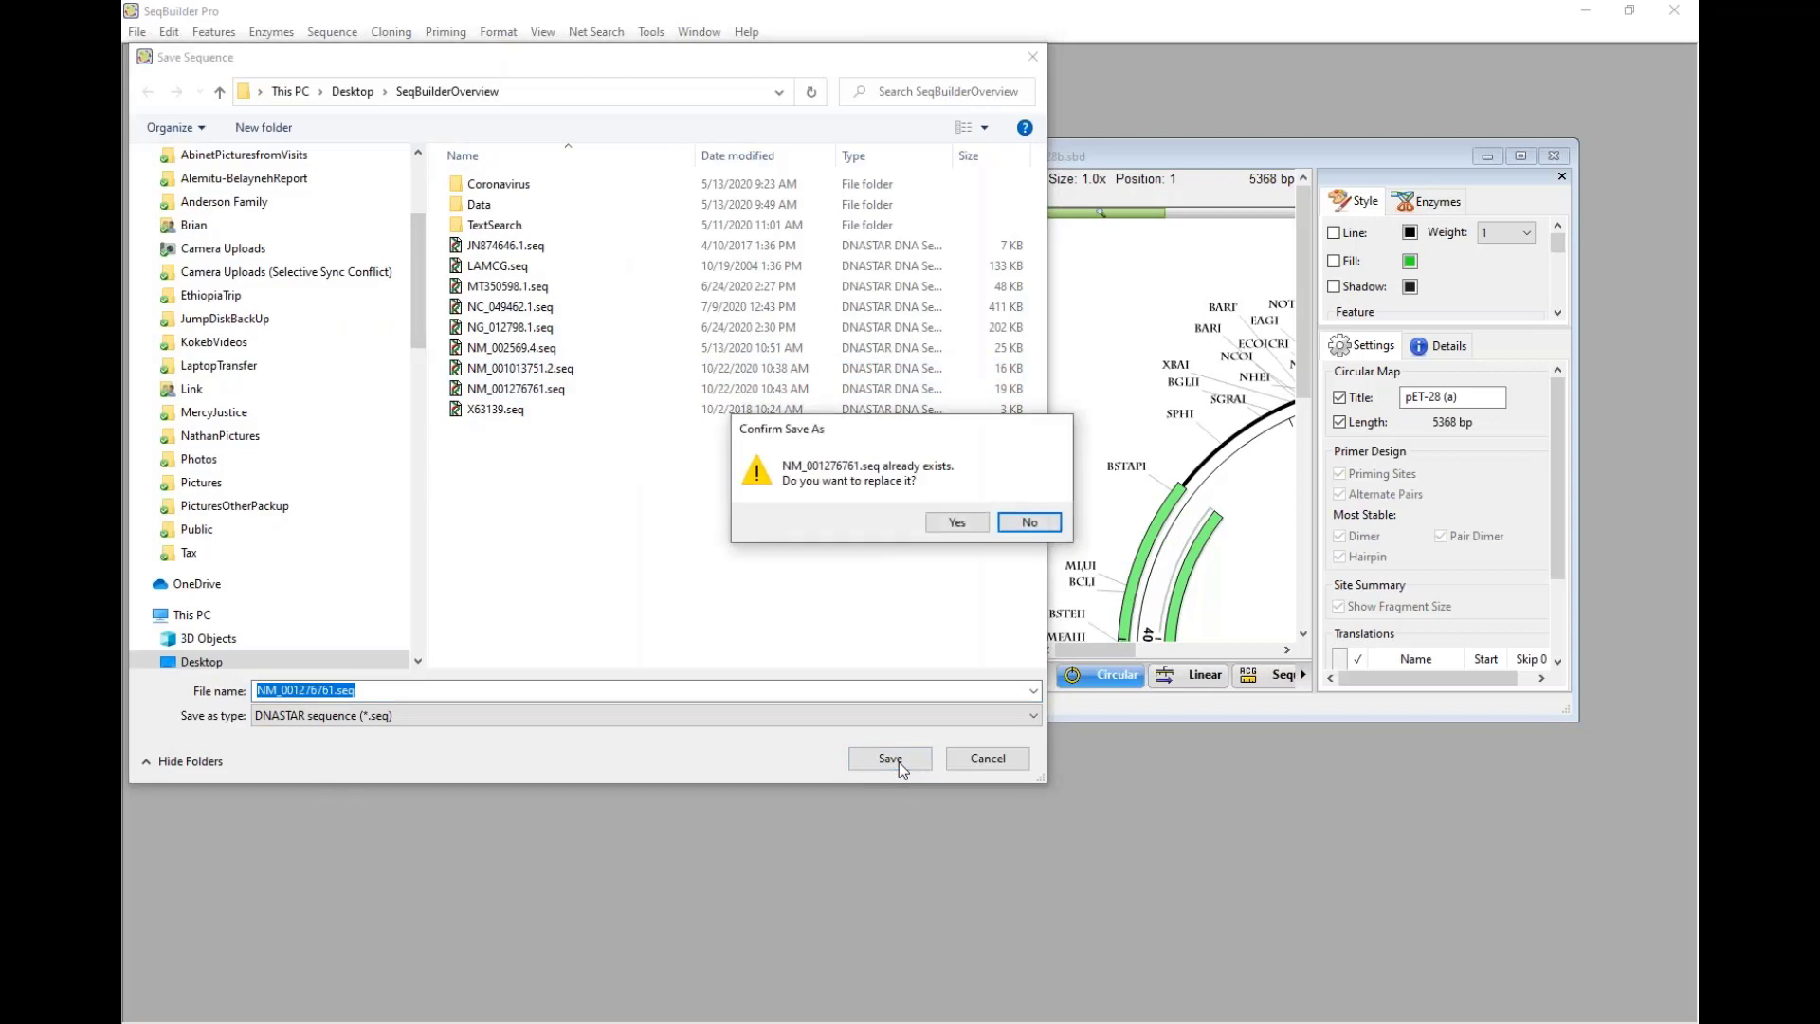
pyautogui.click(957, 524)
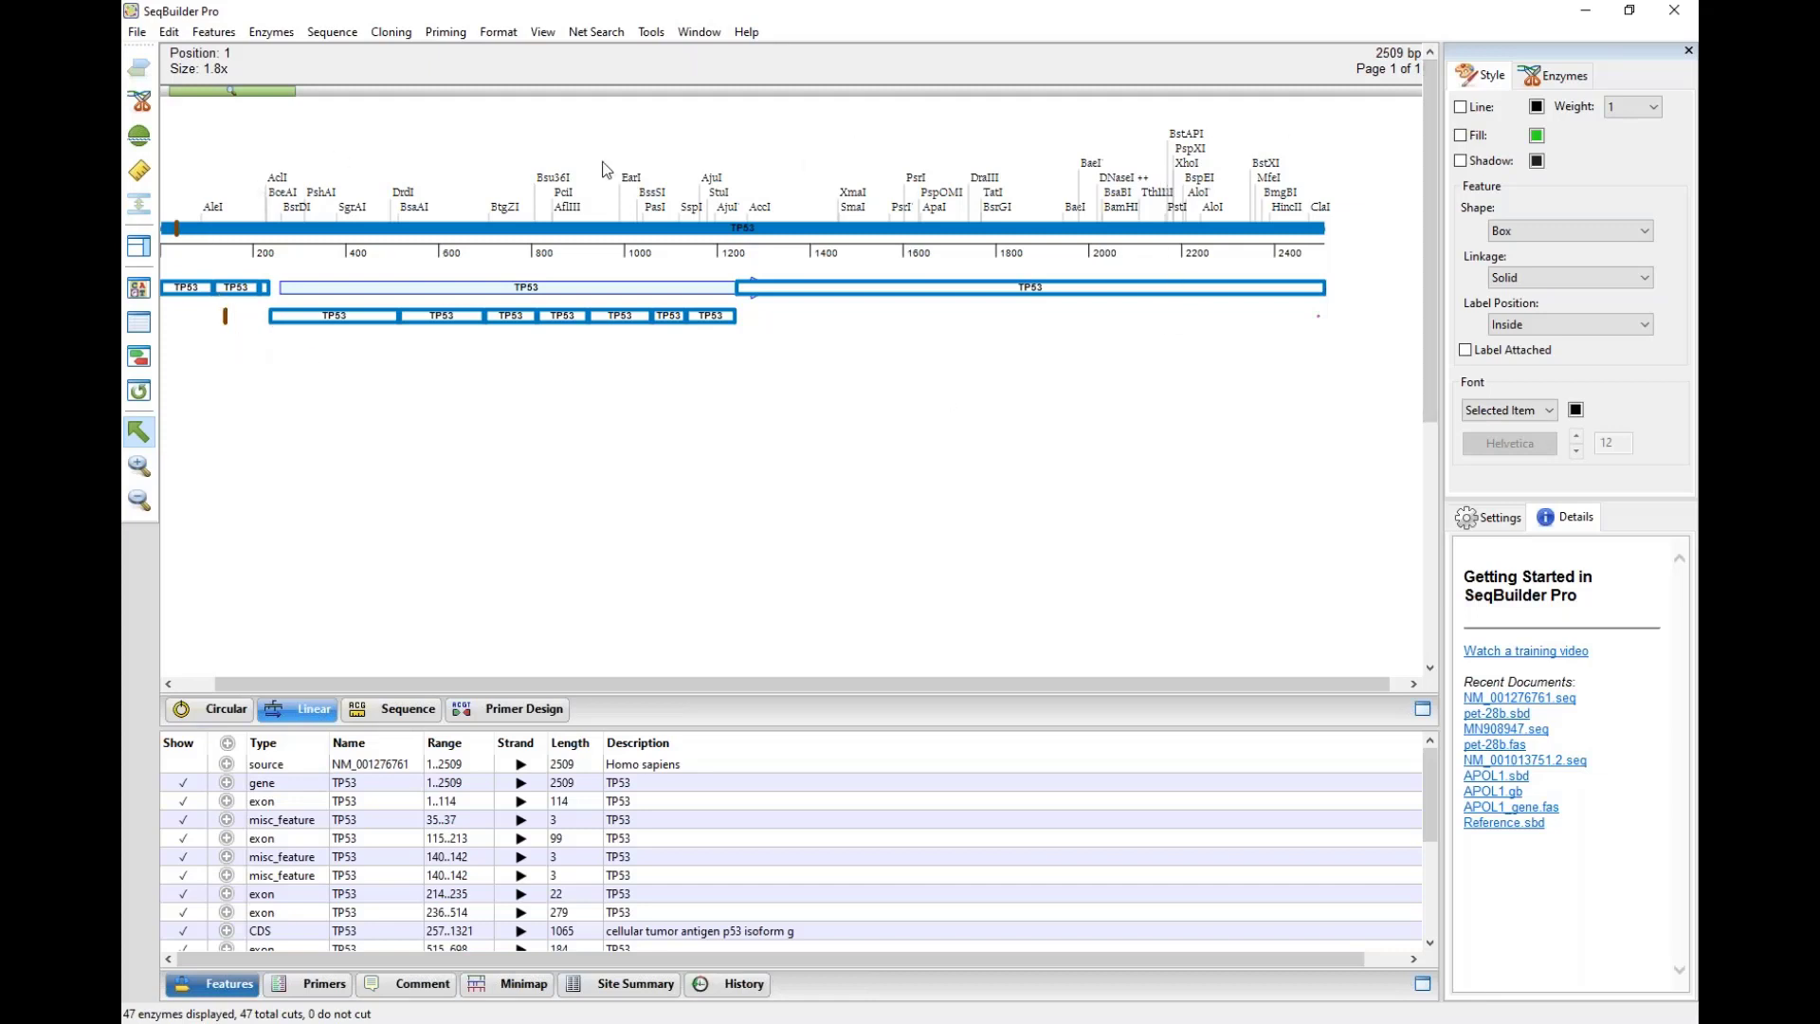
# Step: Examine the GenBank comments of NM_001276761.seq, enlarging the comment area for reading and shrinking it again
pyautogui.click(422, 987)
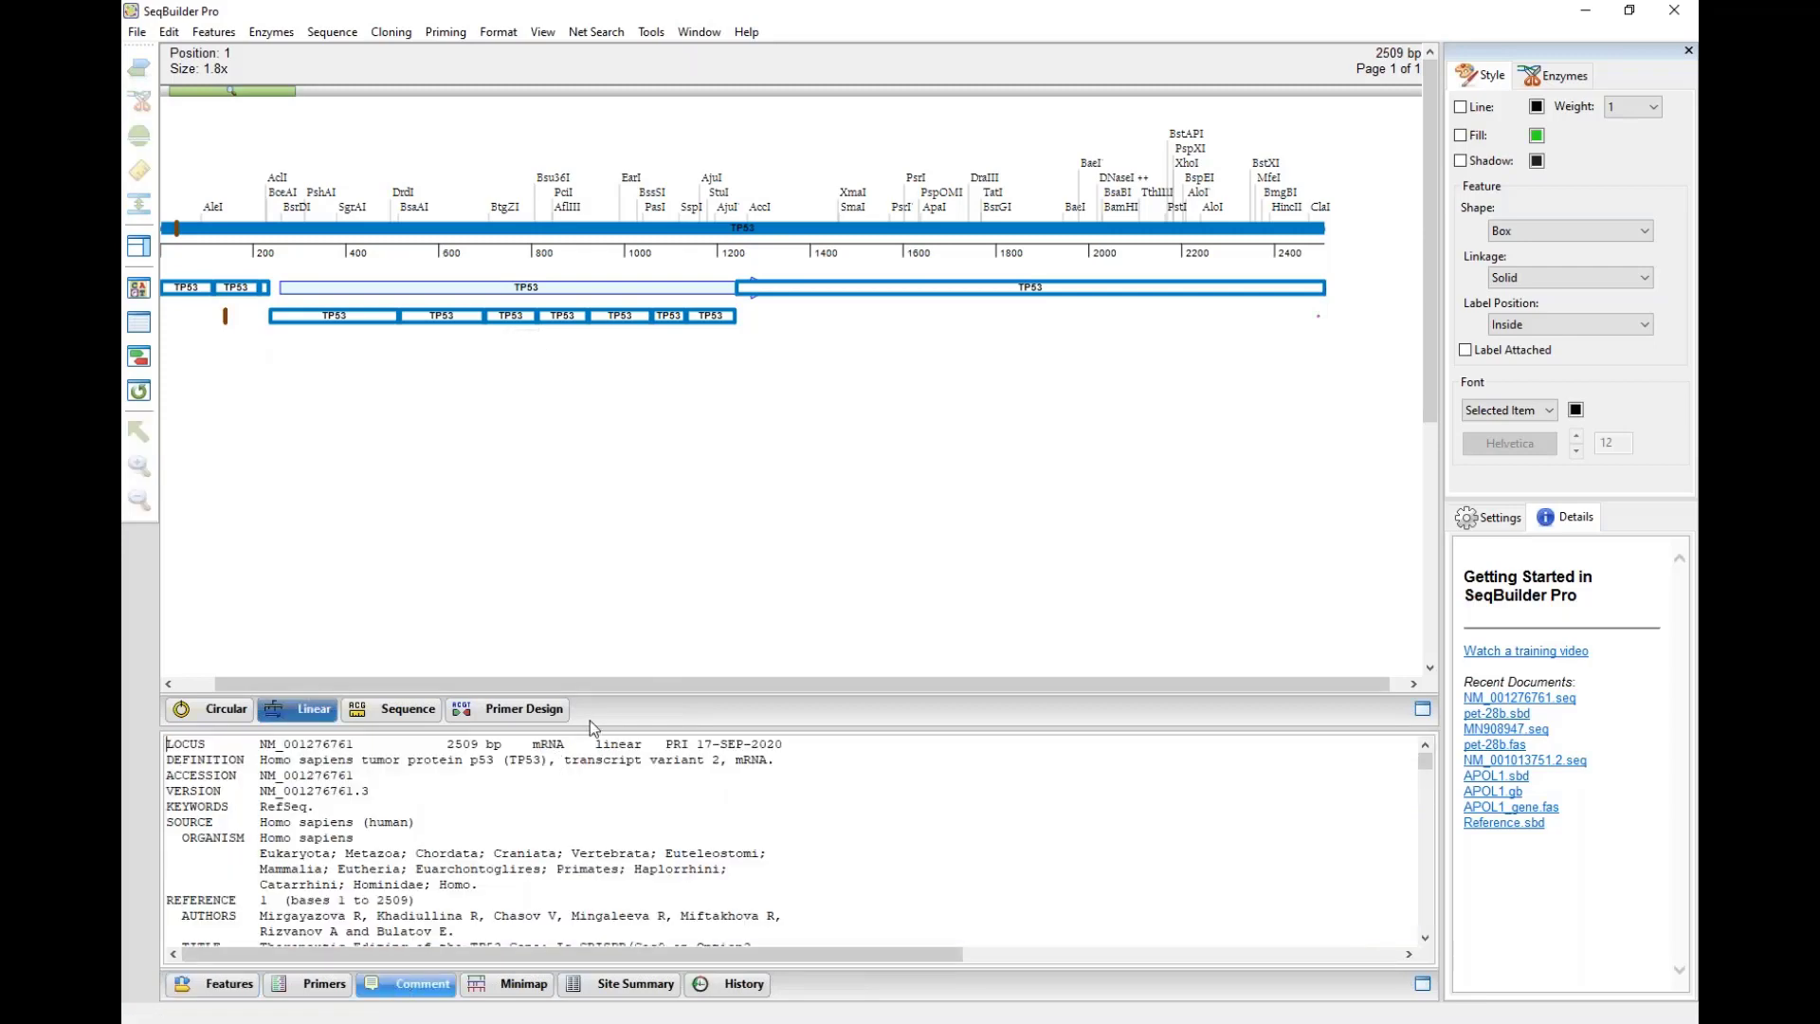
pyautogui.moveTo(595, 728); pyautogui.dragTo(597, 415)
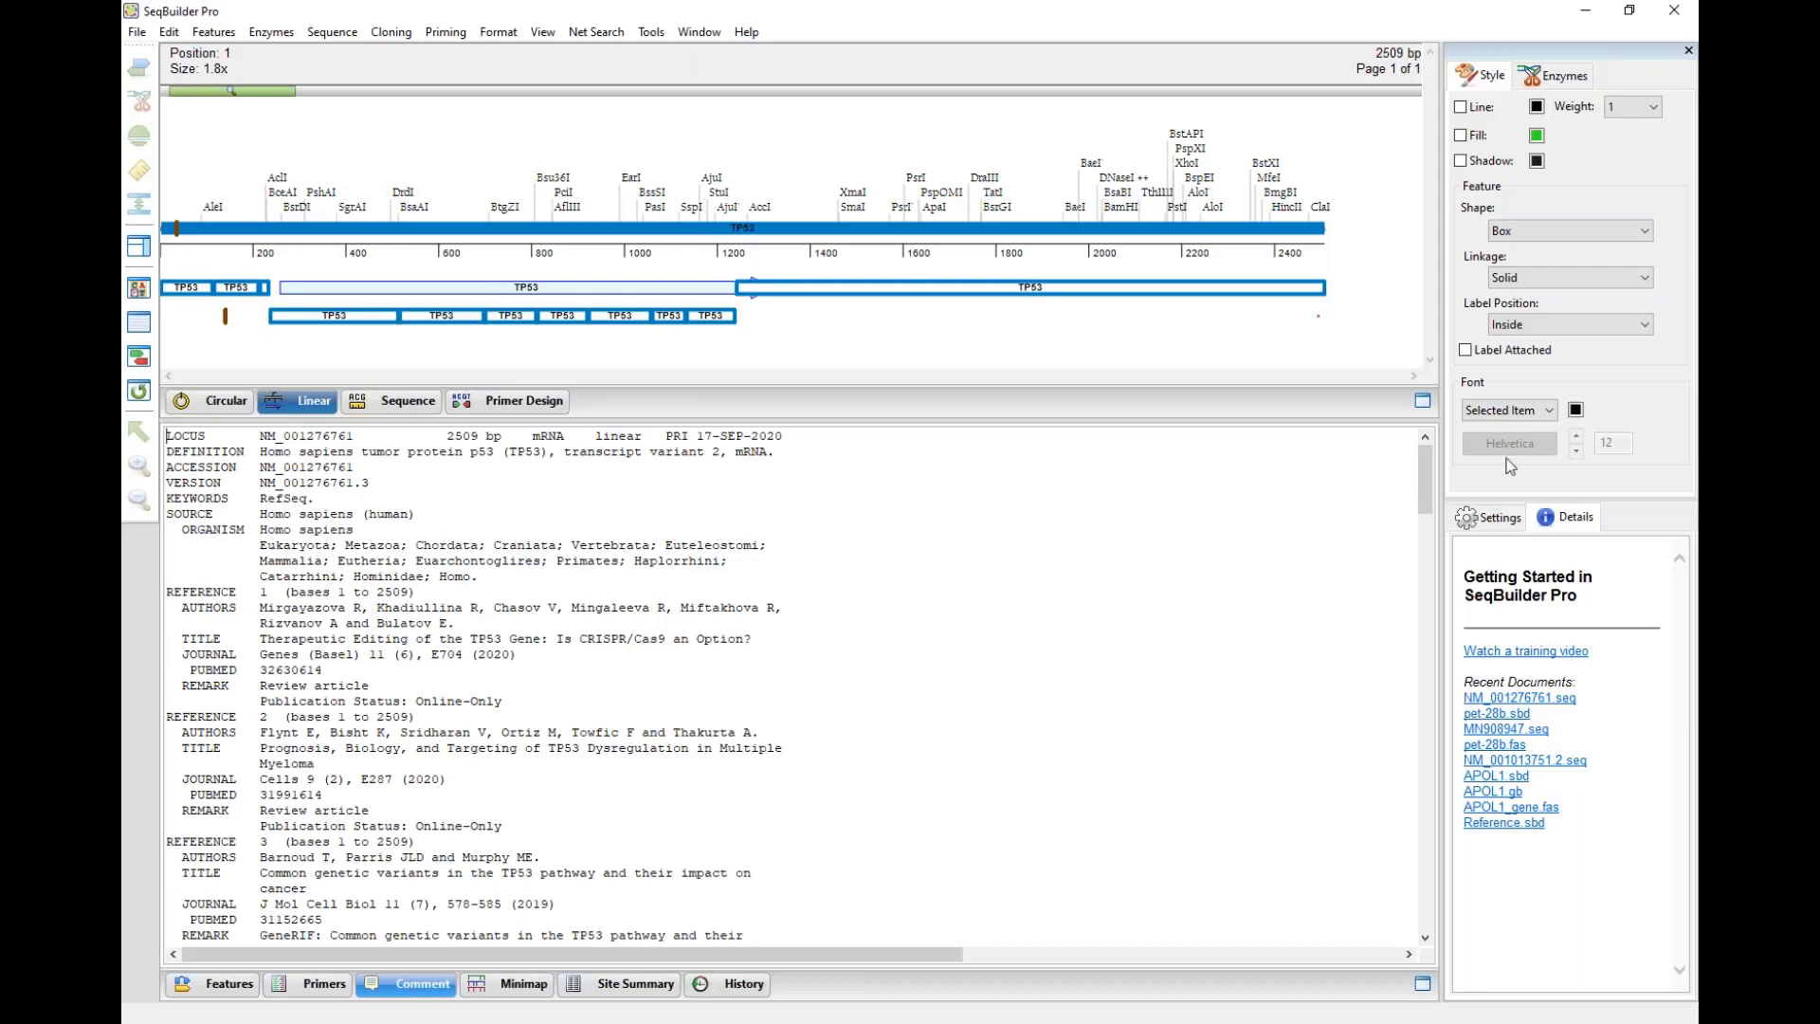
pyautogui.moveTo(1422, 476); pyautogui.dragTo(1425, 592)
pyautogui.moveTo(1256, 421); pyautogui.dragTo(1266, 687)
# Step: Examine the feature list of NM_001276761.seq, temporarily enlarging its area to show every feature
pyautogui.click(224, 985)
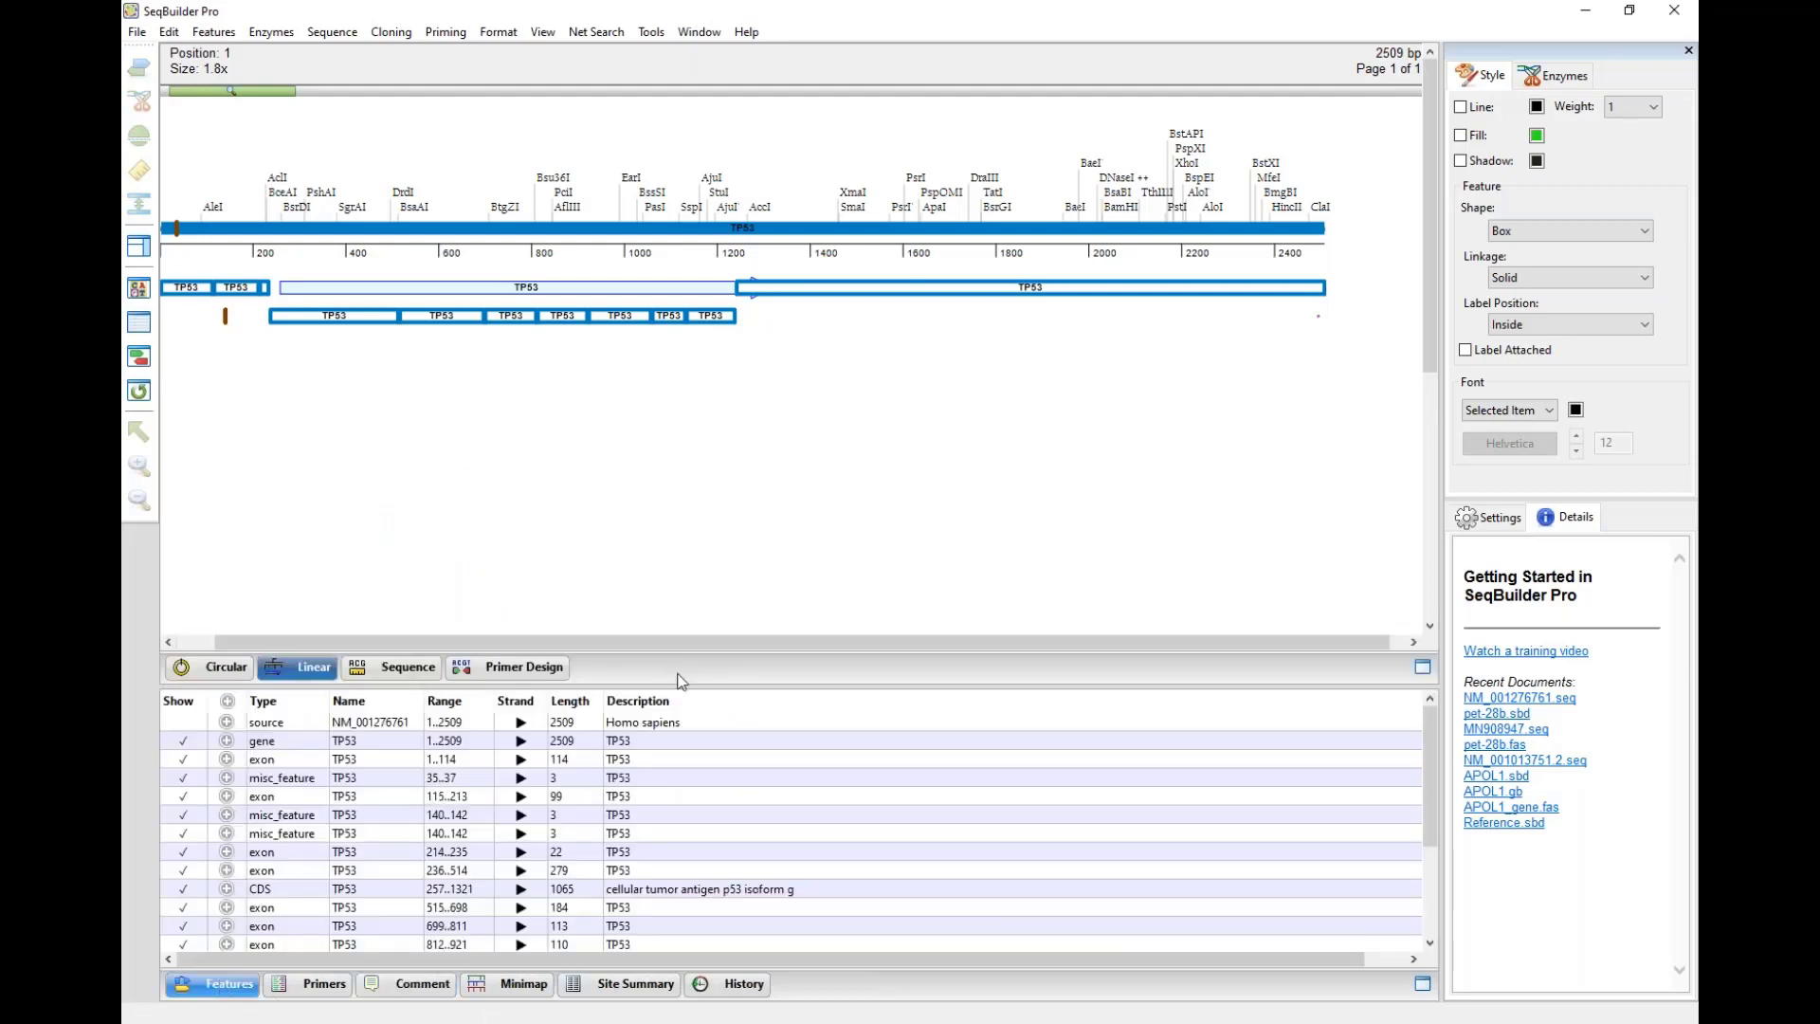
pyautogui.moveTo(686, 690); pyautogui.dragTo(727, 402)
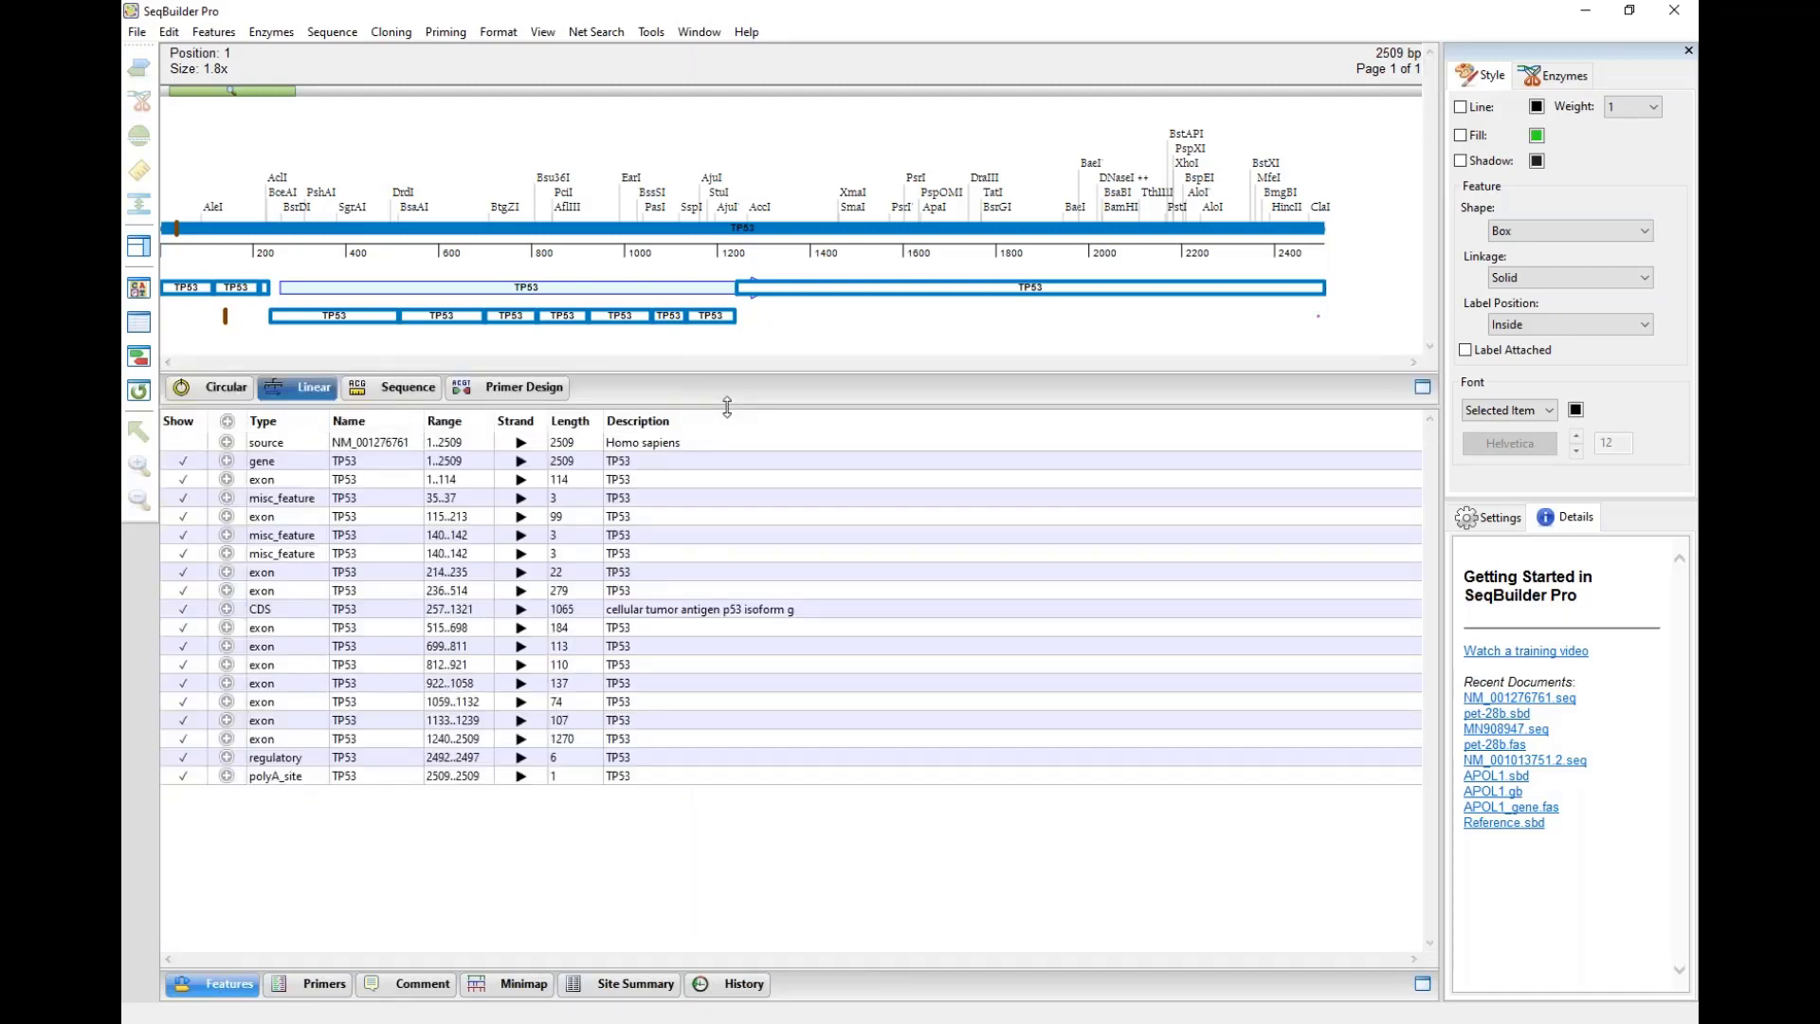
pyautogui.moveTo(727, 406); pyautogui.dragTo(777, 660)
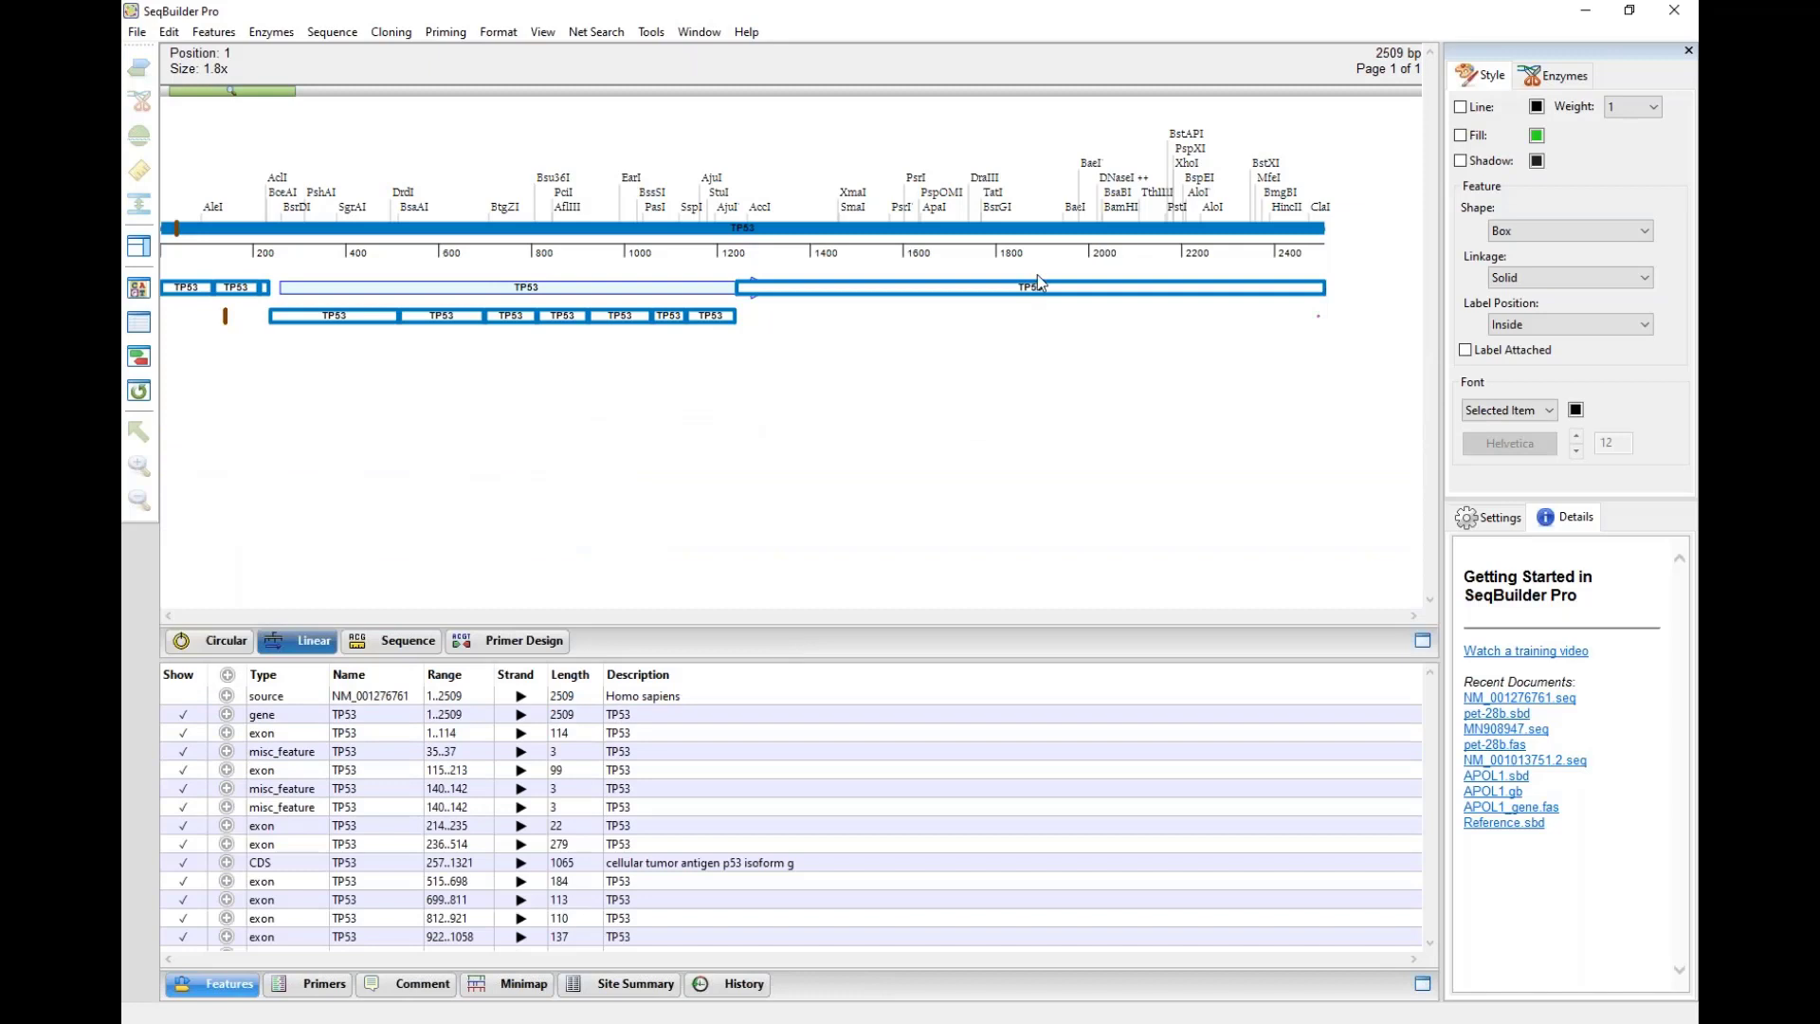
# Step: Restore the application window from its maximized size and close NM_001276761.seq without saving changes
pyautogui.click(1630, 10)
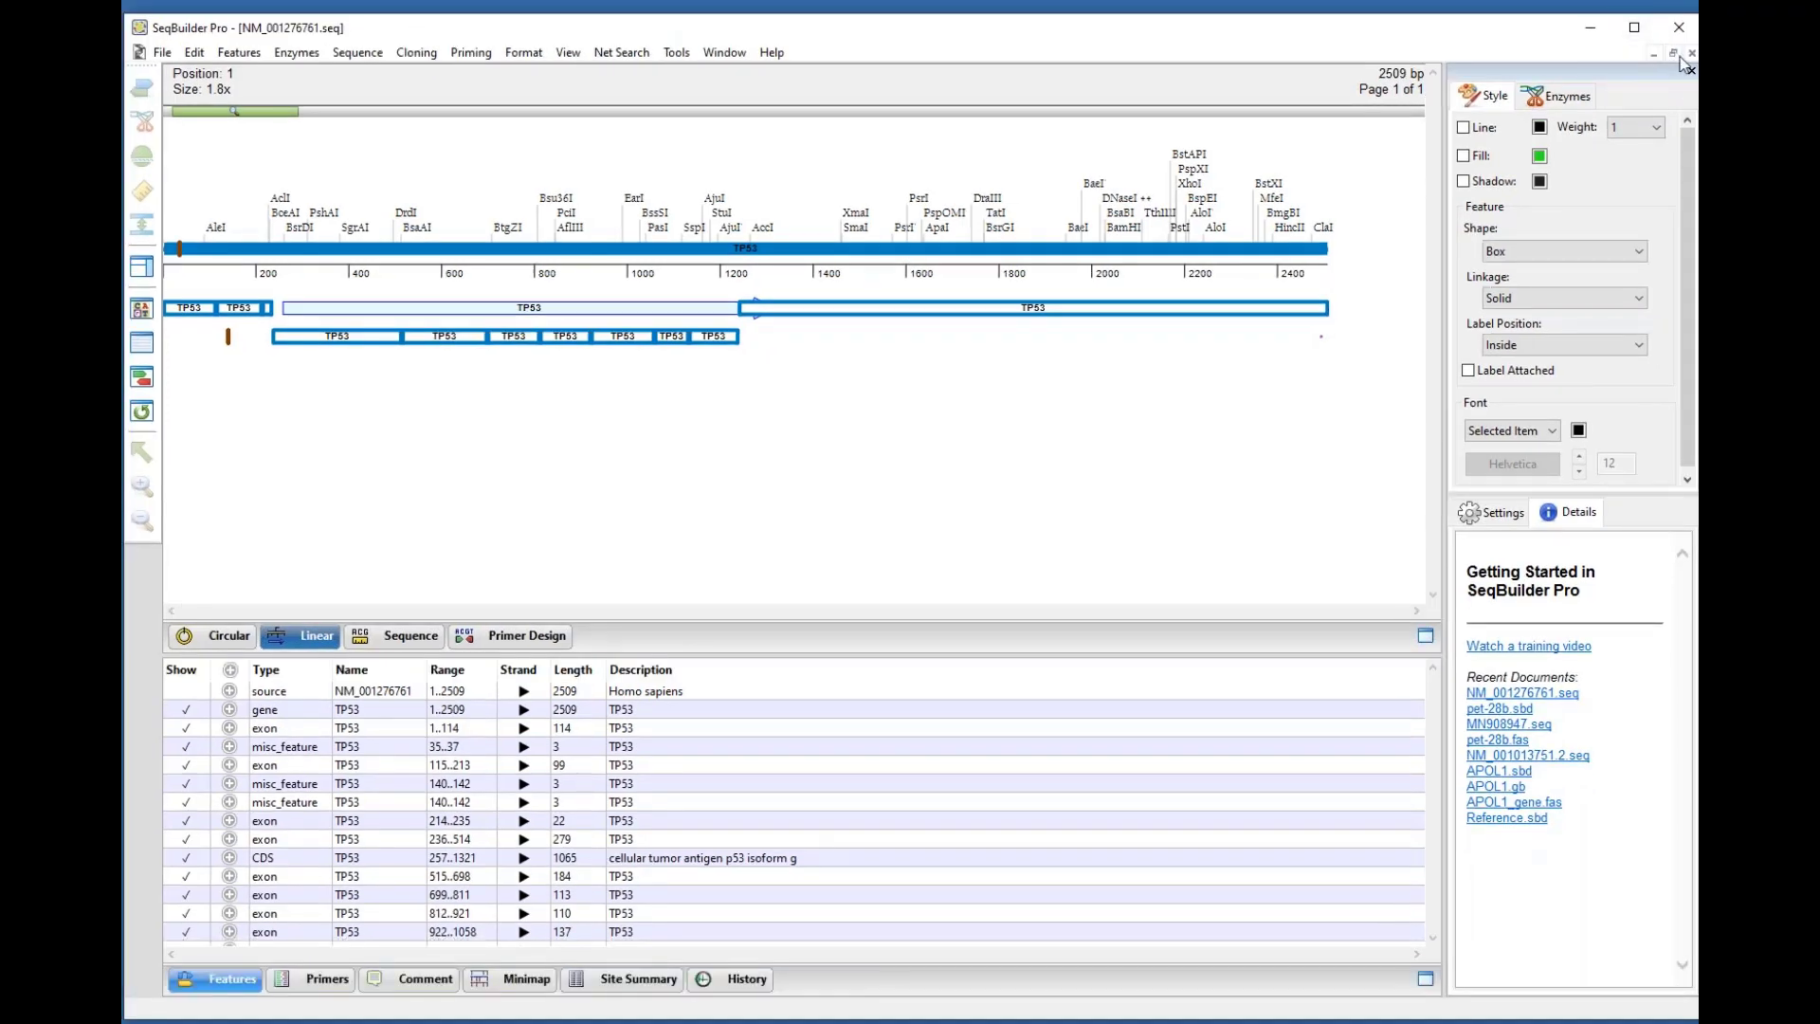
pyautogui.click(1692, 53)
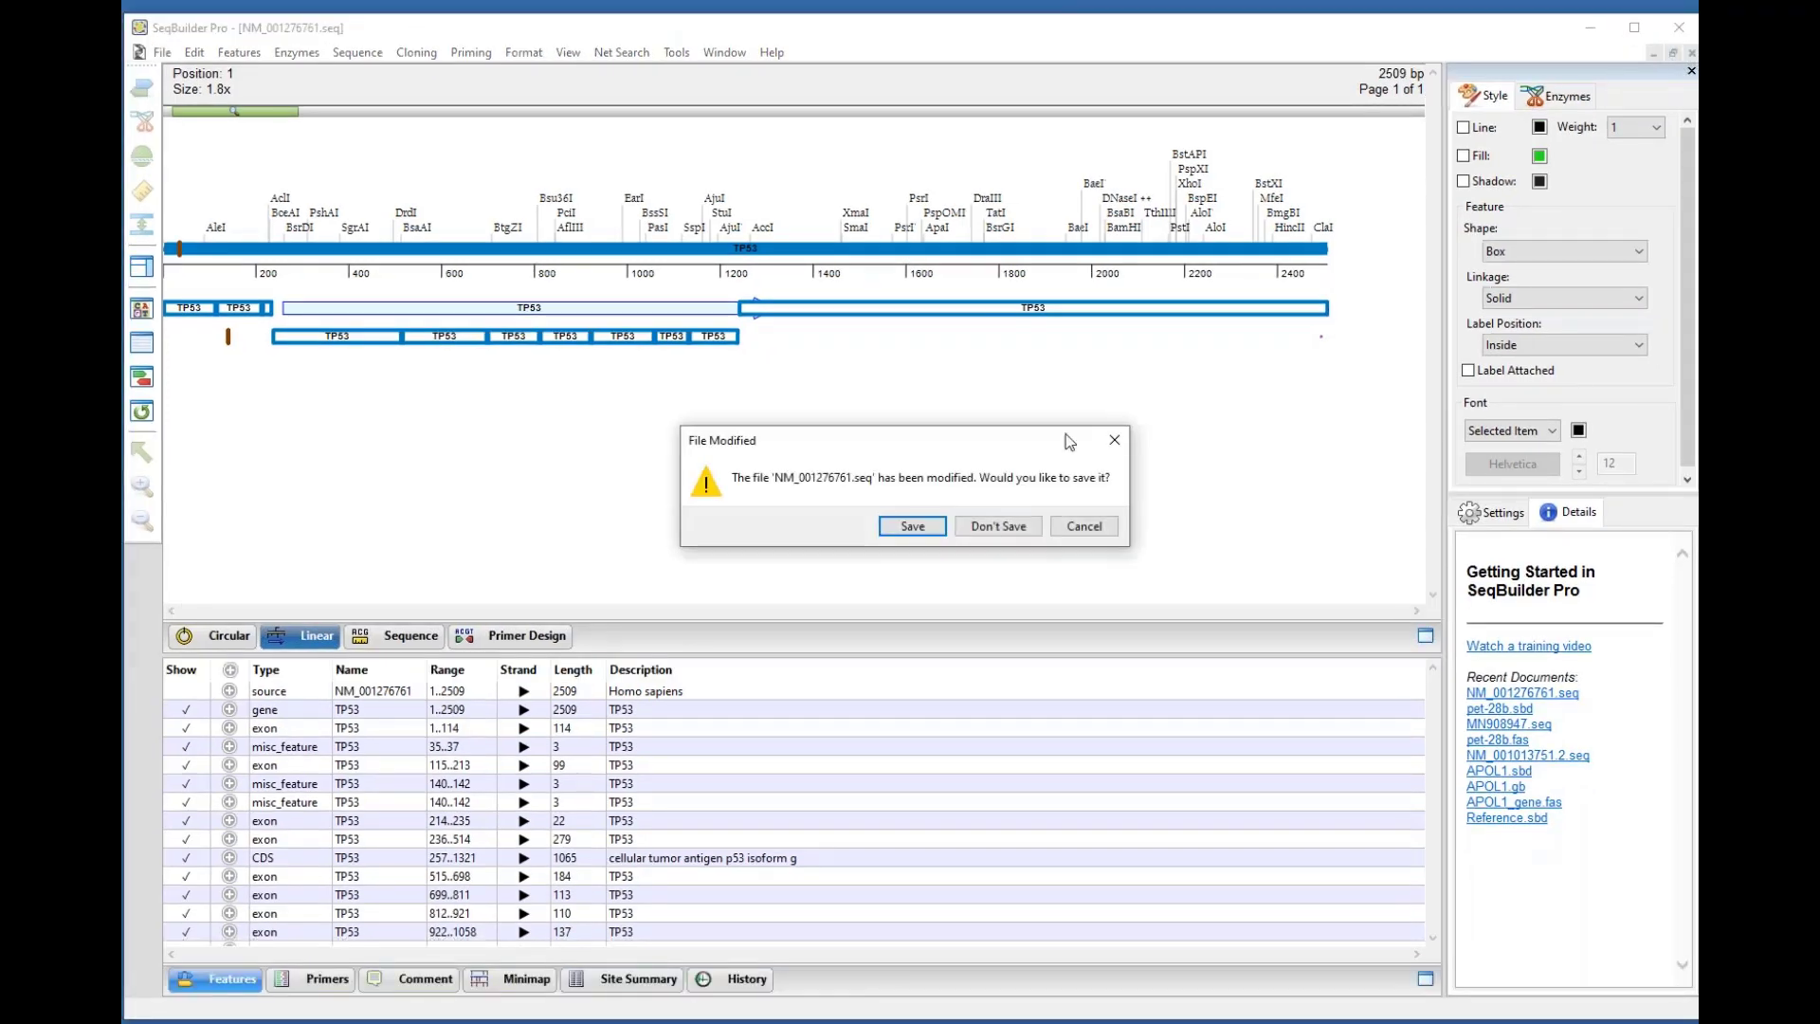
pyautogui.click(995, 527)
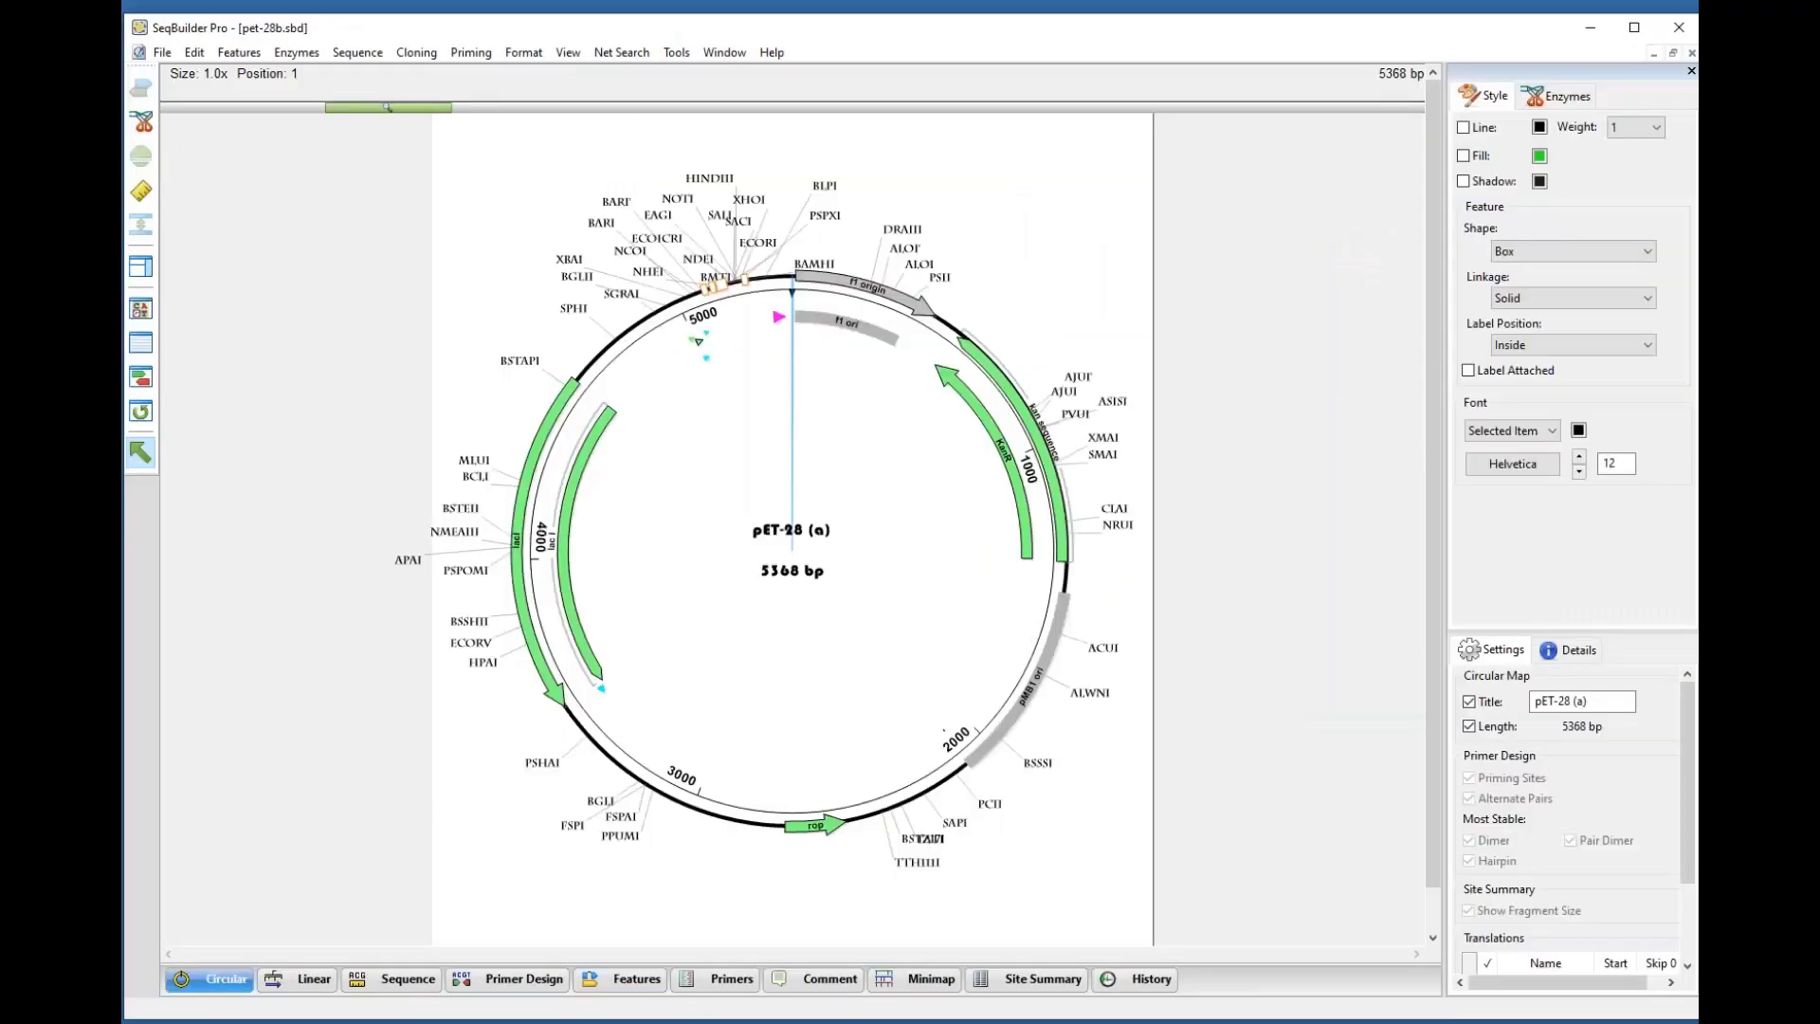
# Step: Maximize the MN908947.seq document and show only its circular map by removing the split view
pyautogui.click(1672, 53)
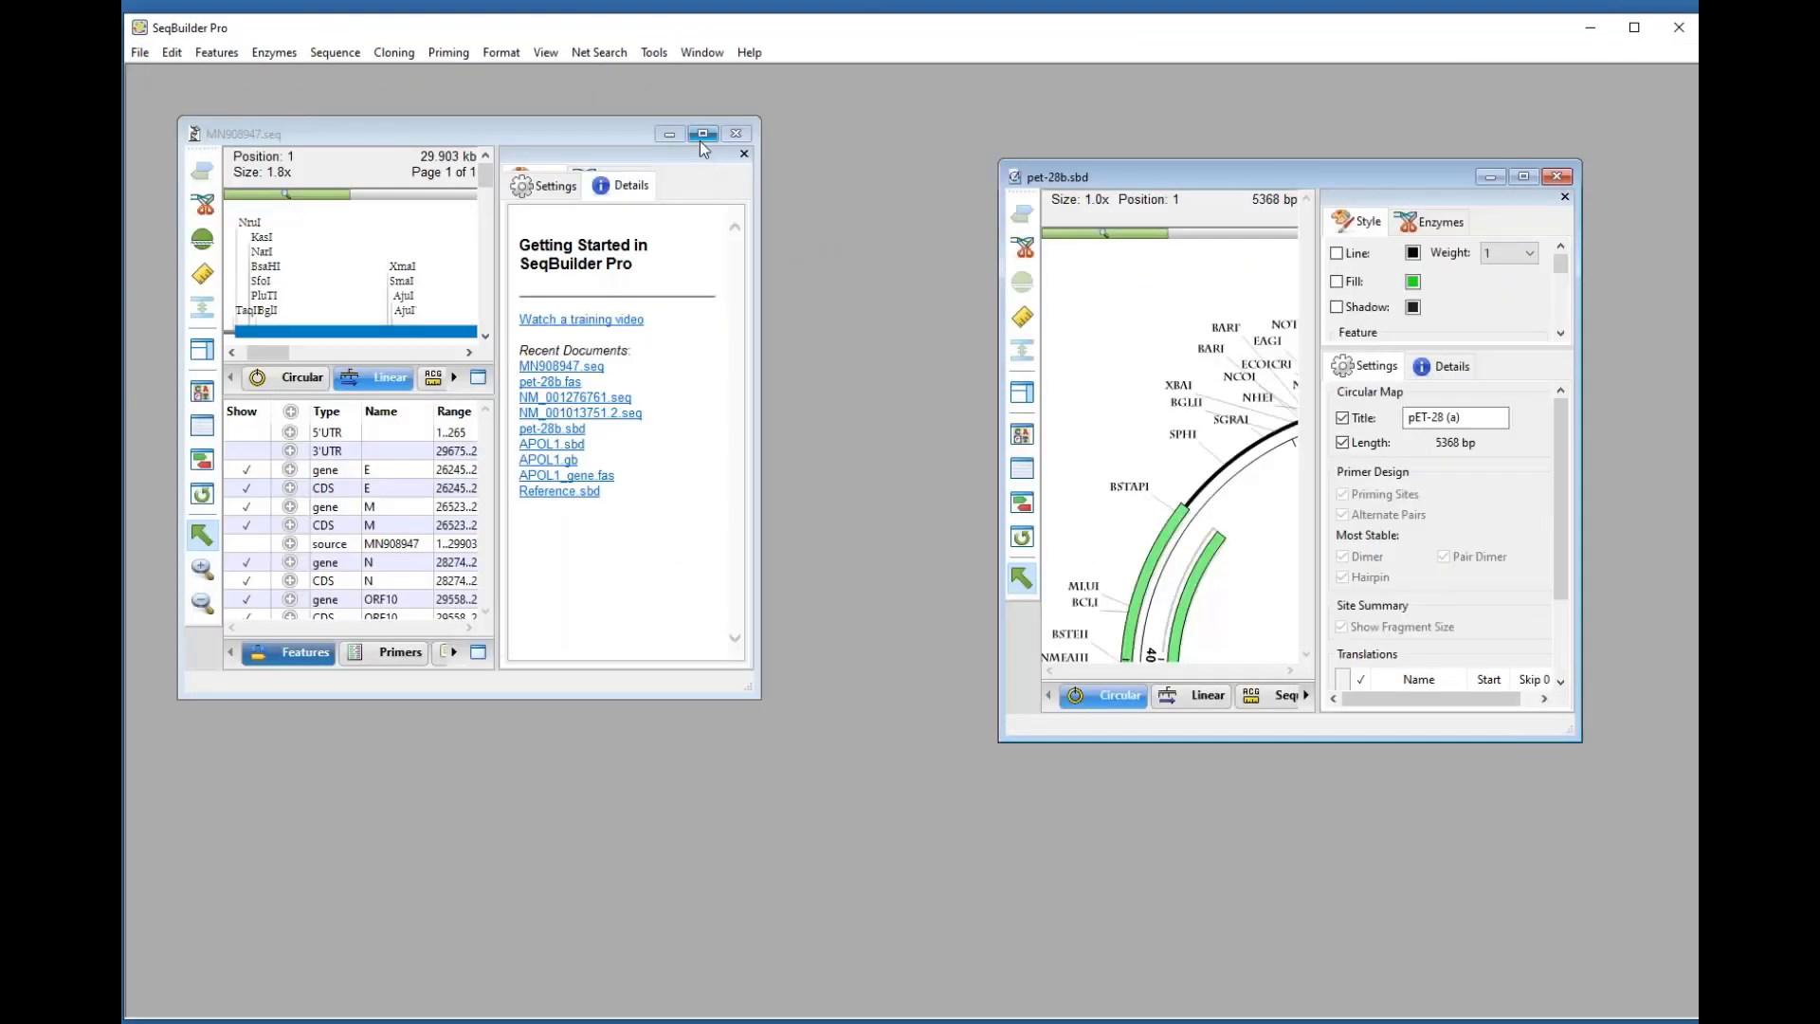
pyautogui.click(703, 134)
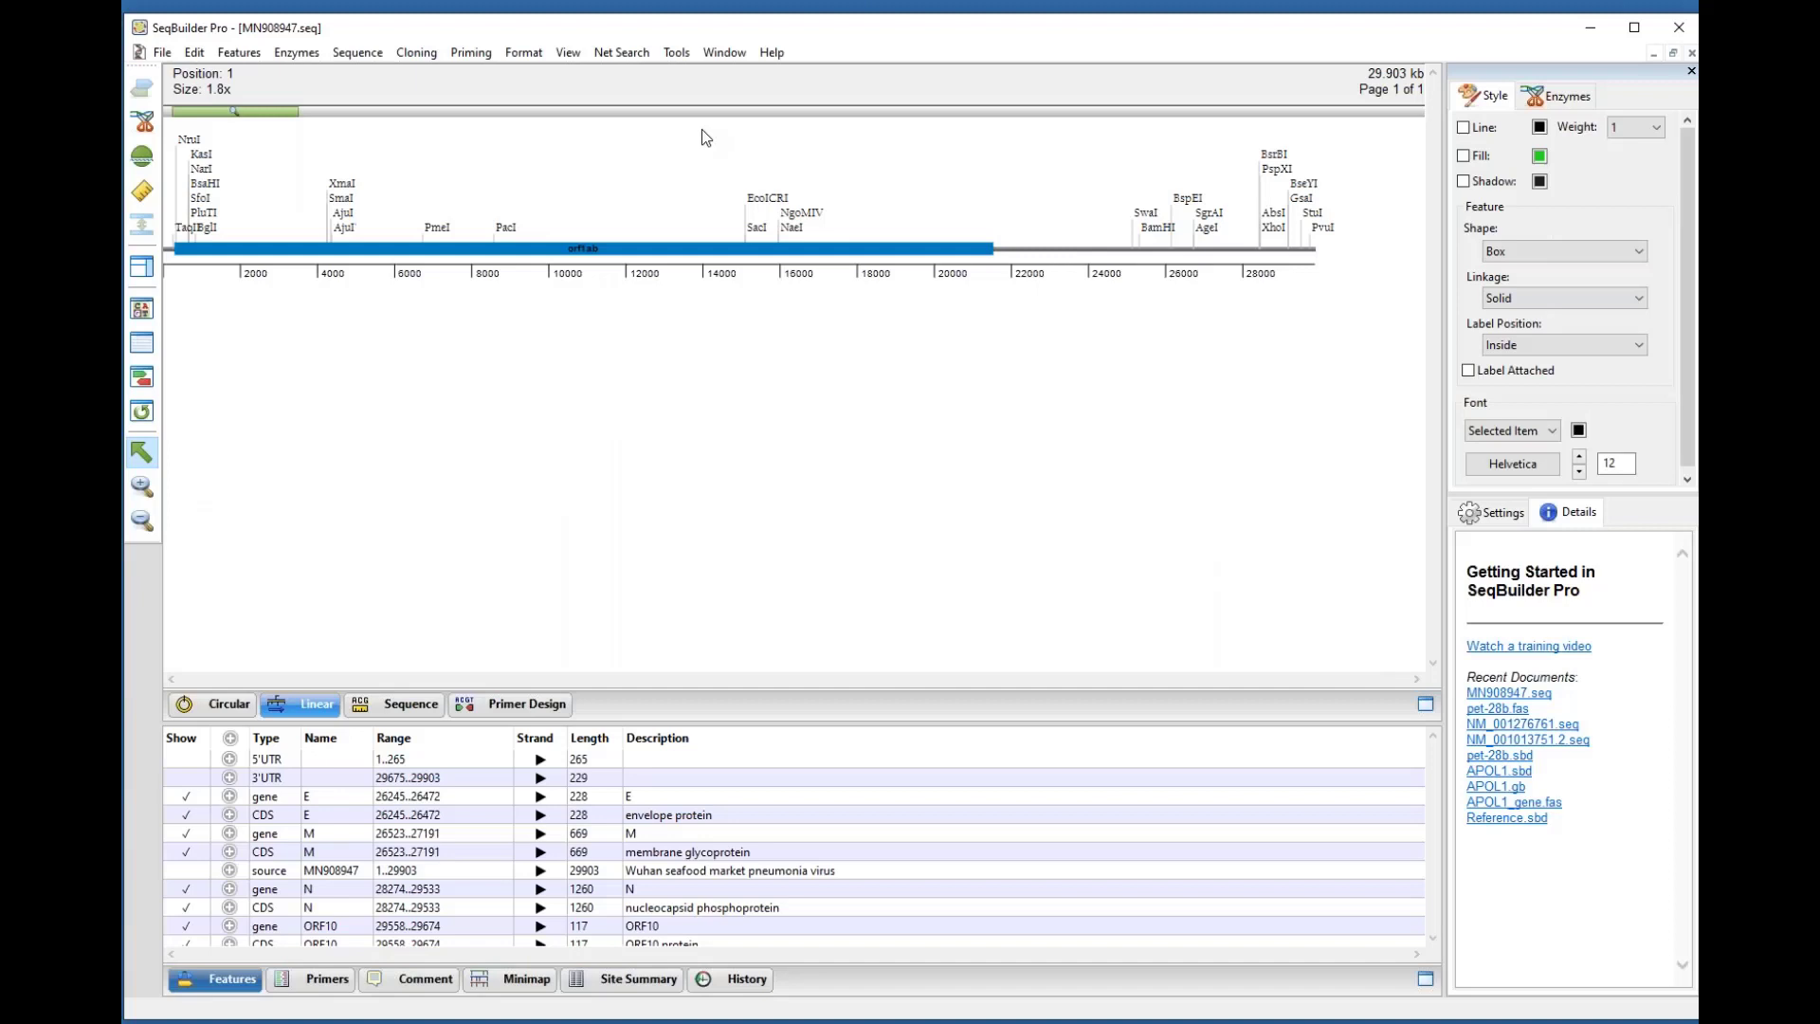
pyautogui.click(208, 707)
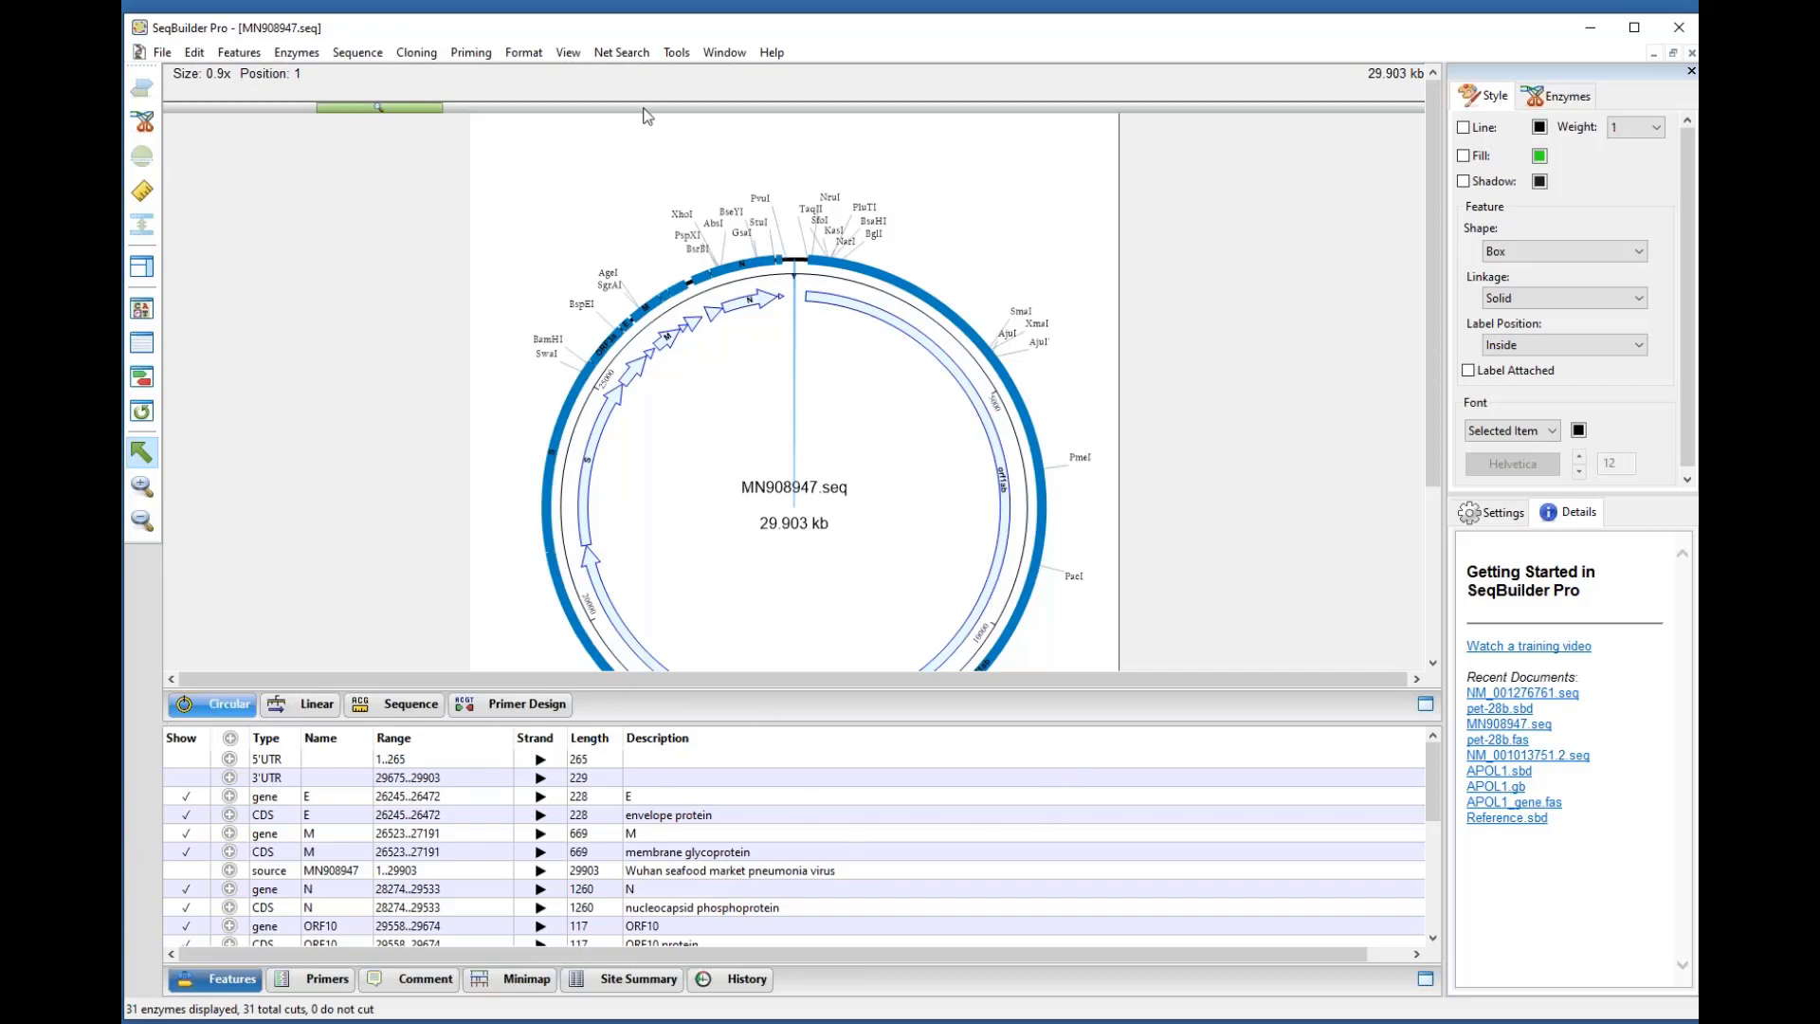
pyautogui.click(569, 53)
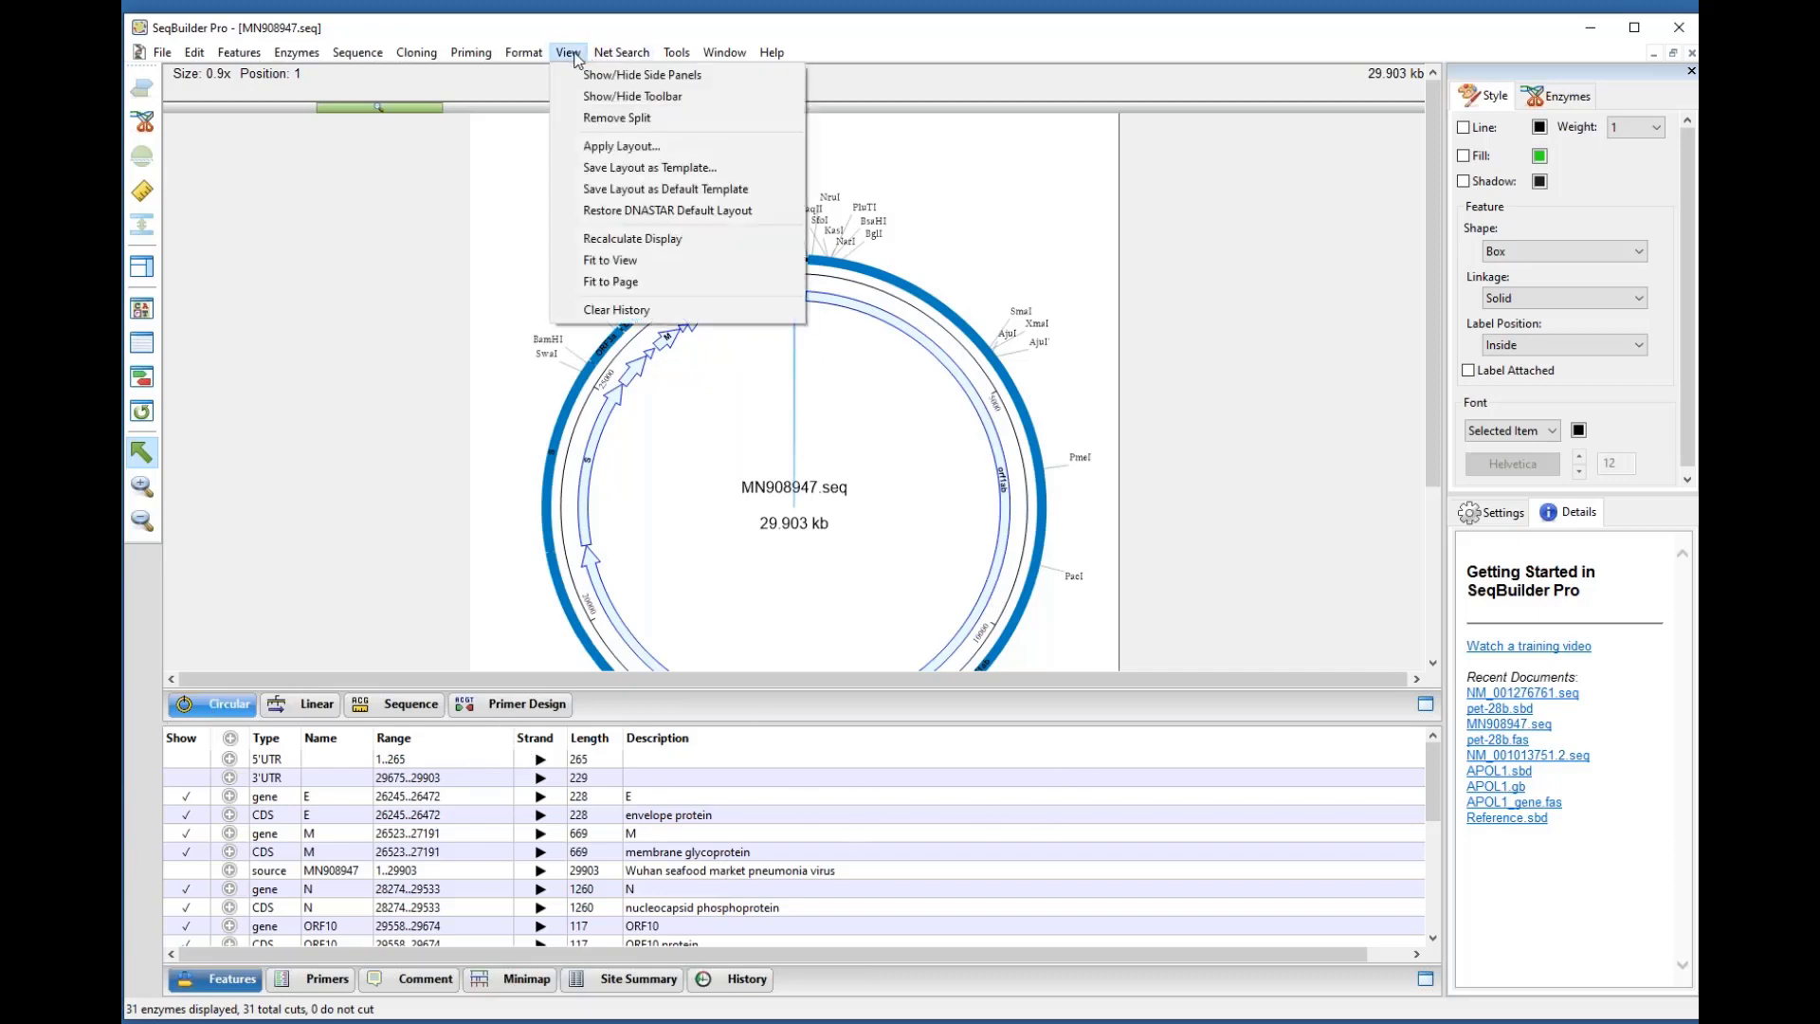
pyautogui.click(588, 117)
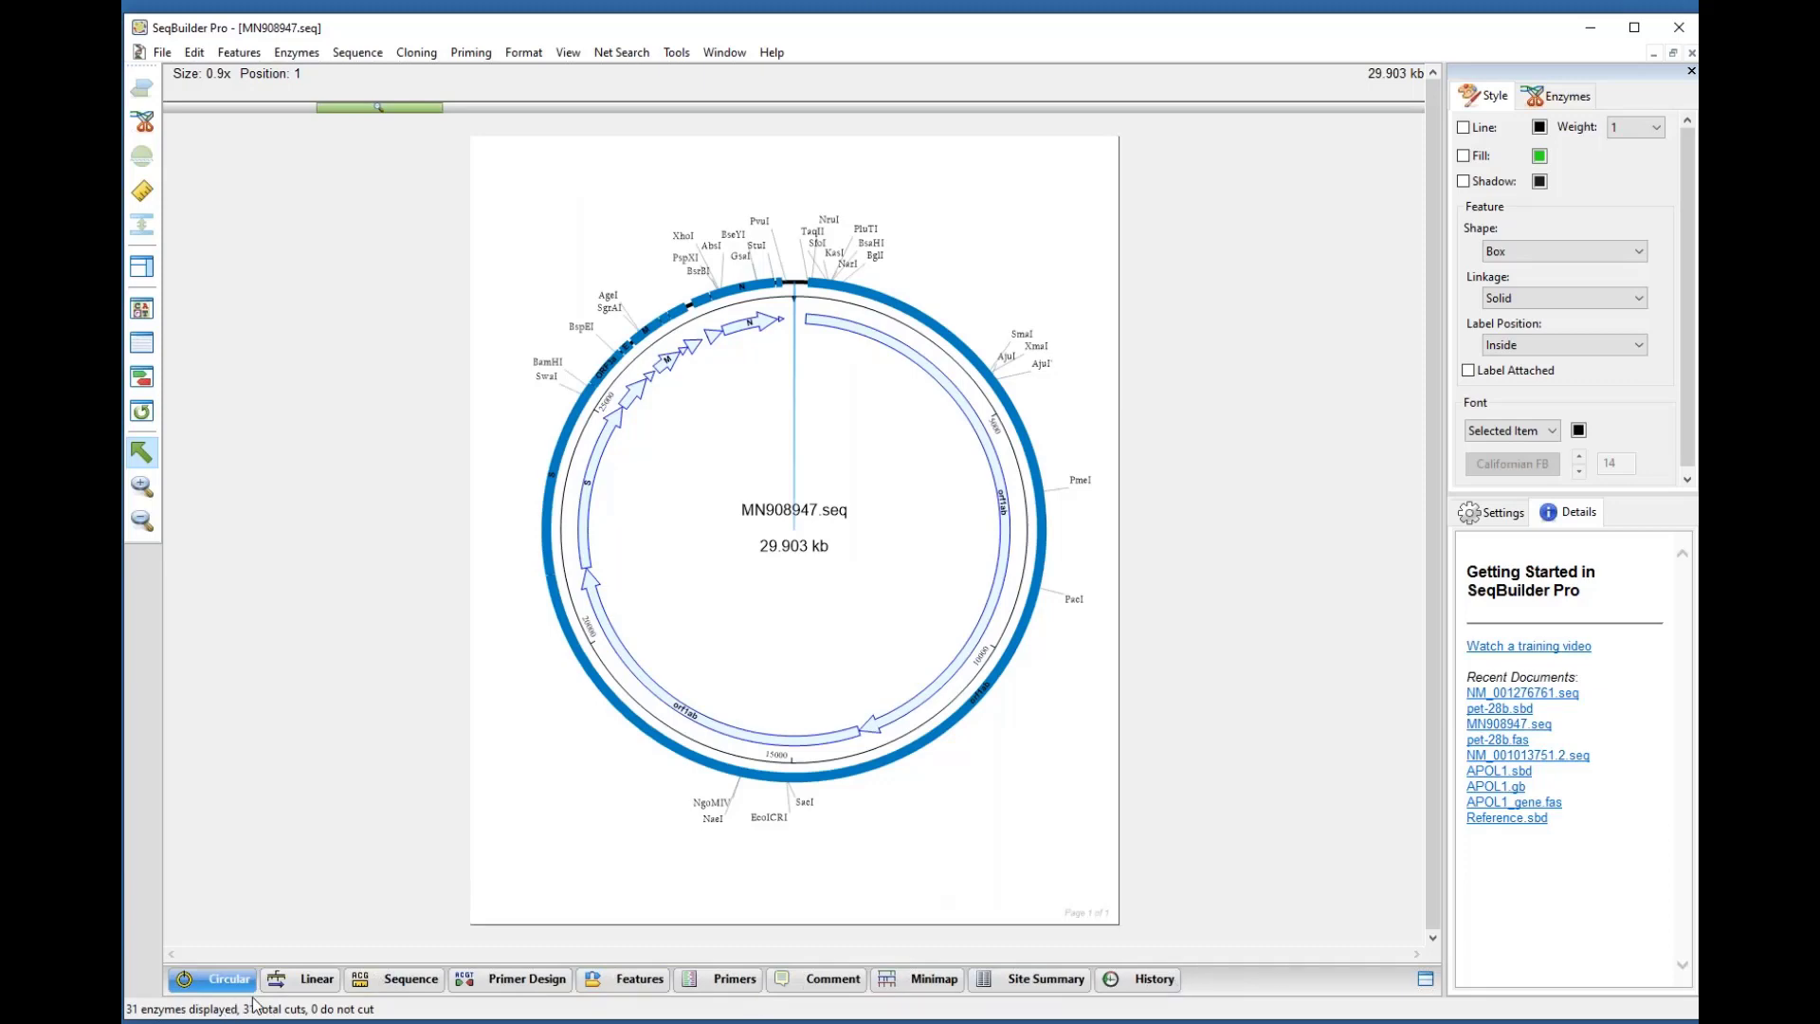
# Step: Change the font of the circular map's title to Bauhaus 93
pyautogui.click(775, 515)
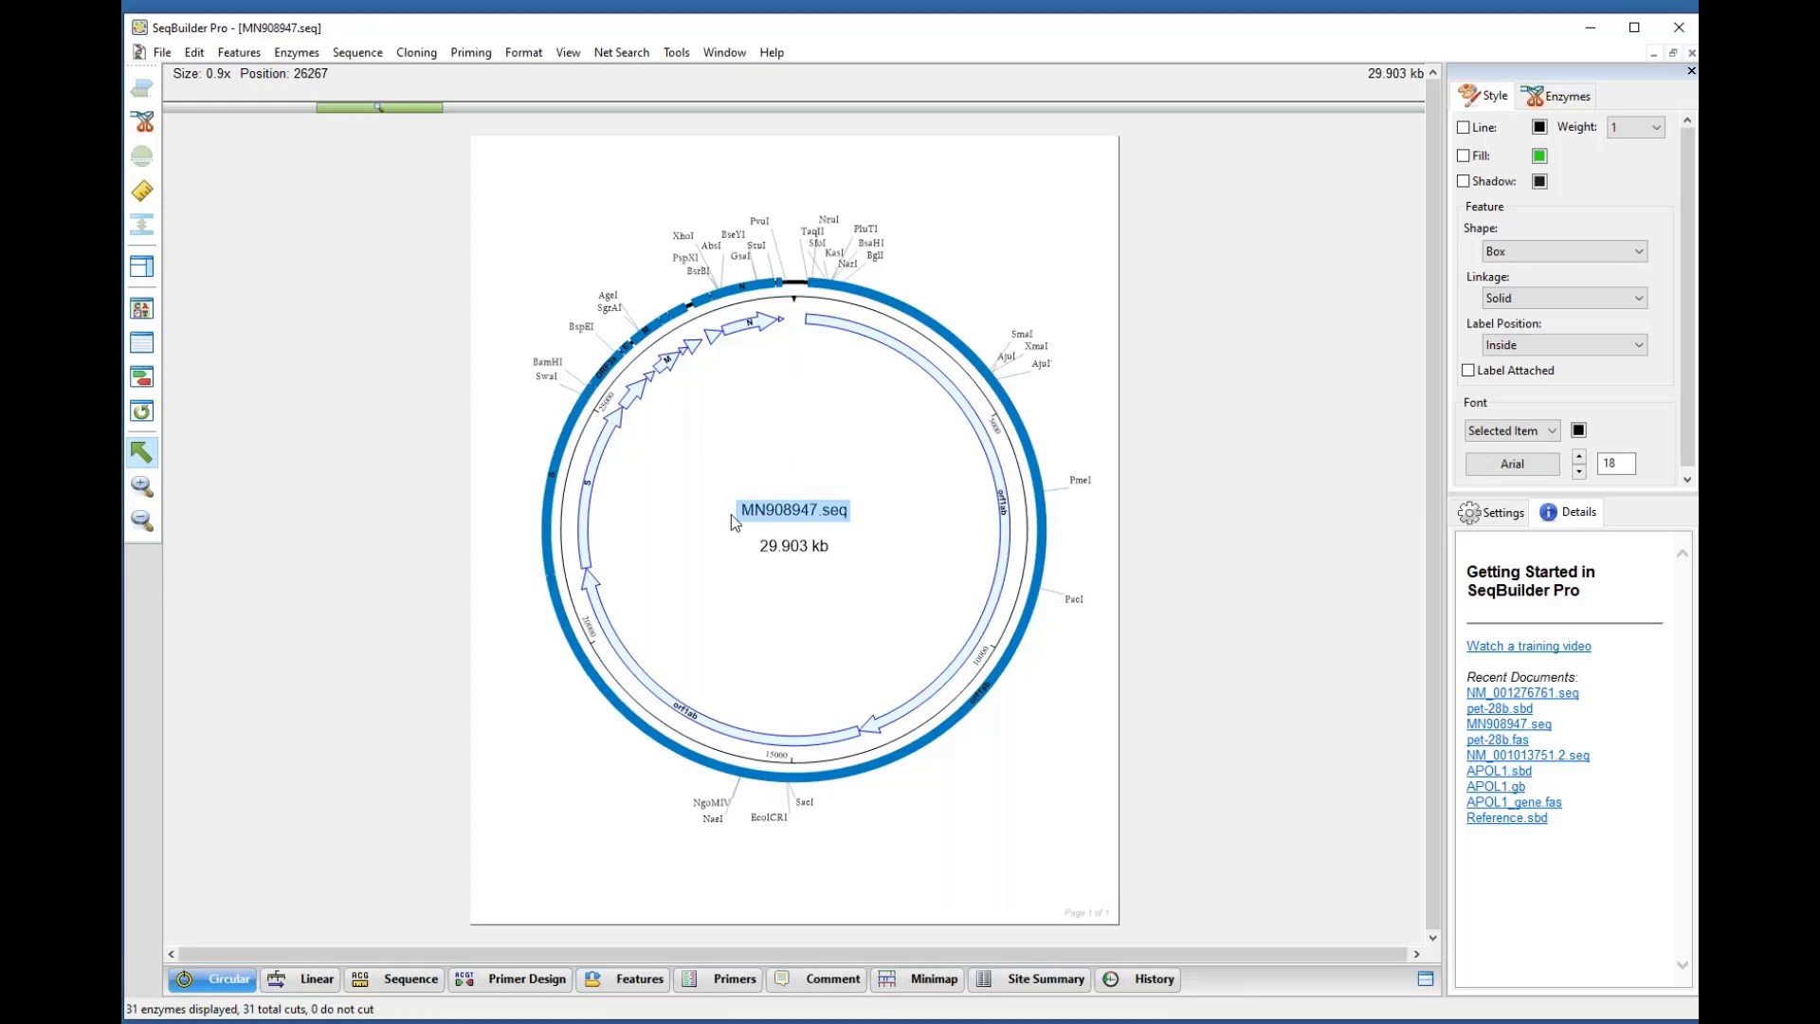
pyautogui.click(1551, 432)
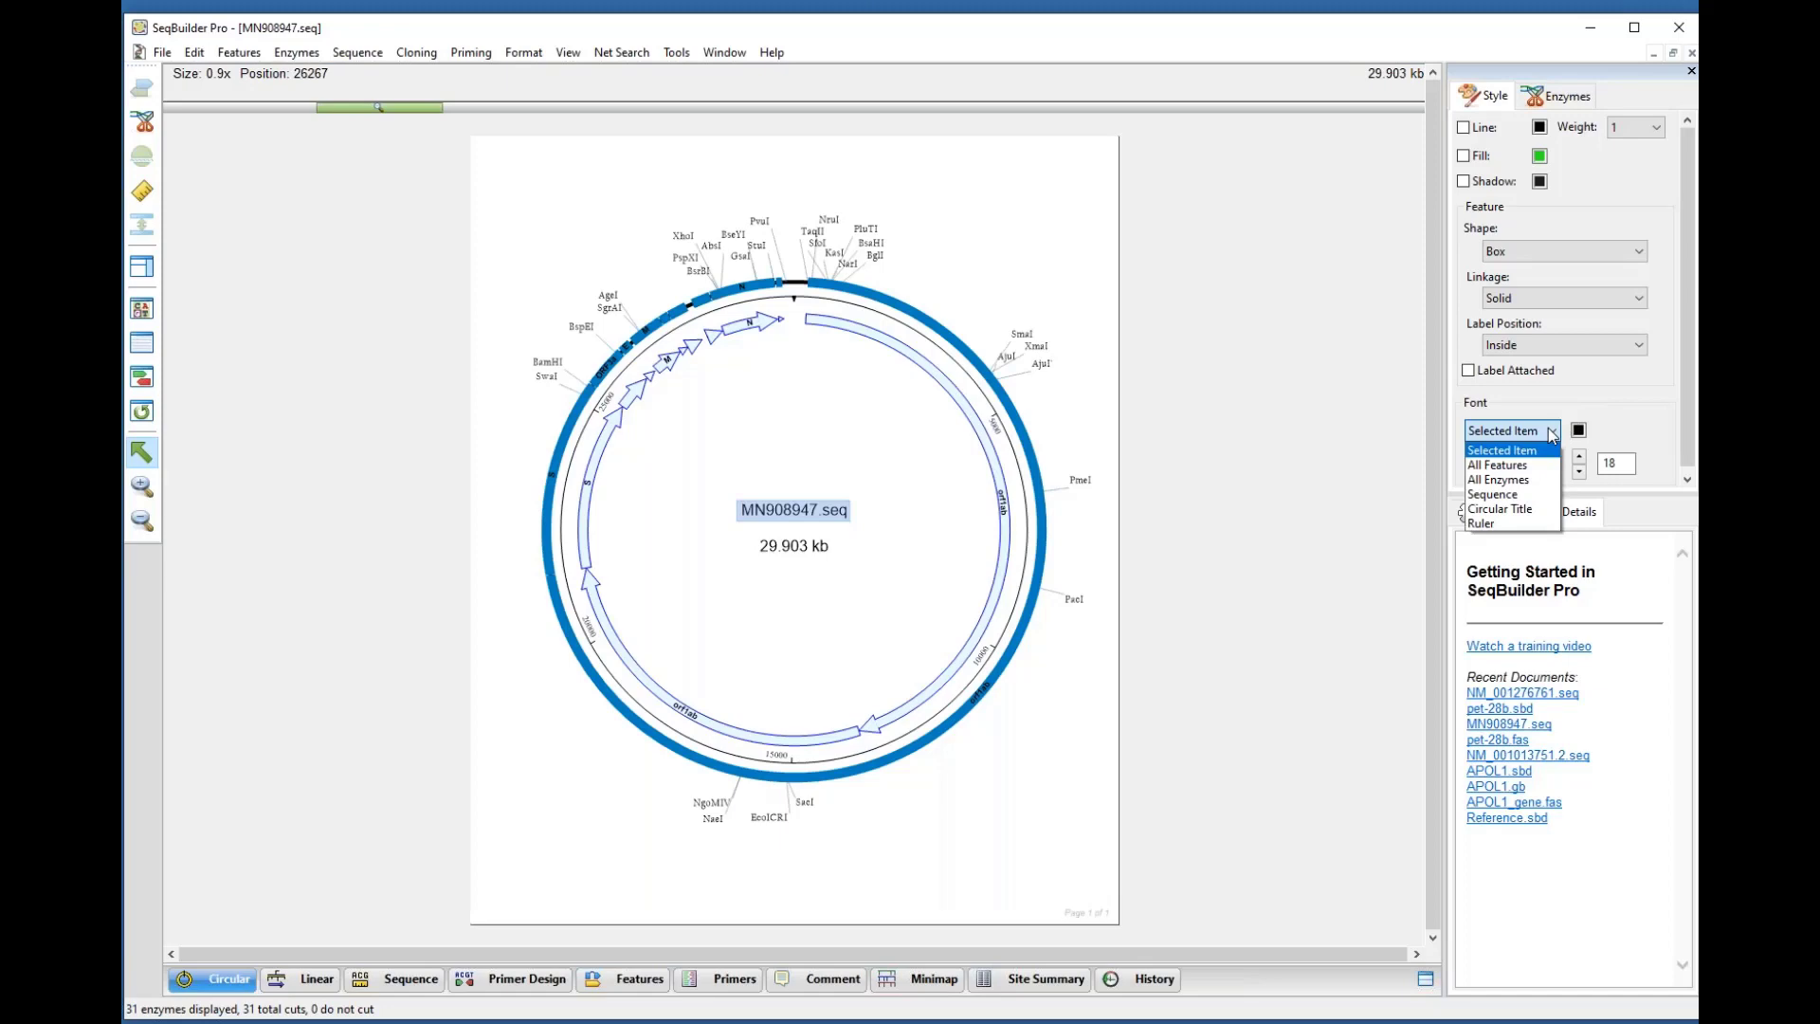
pyautogui.click(1514, 509)
pyautogui.click(1529, 472)
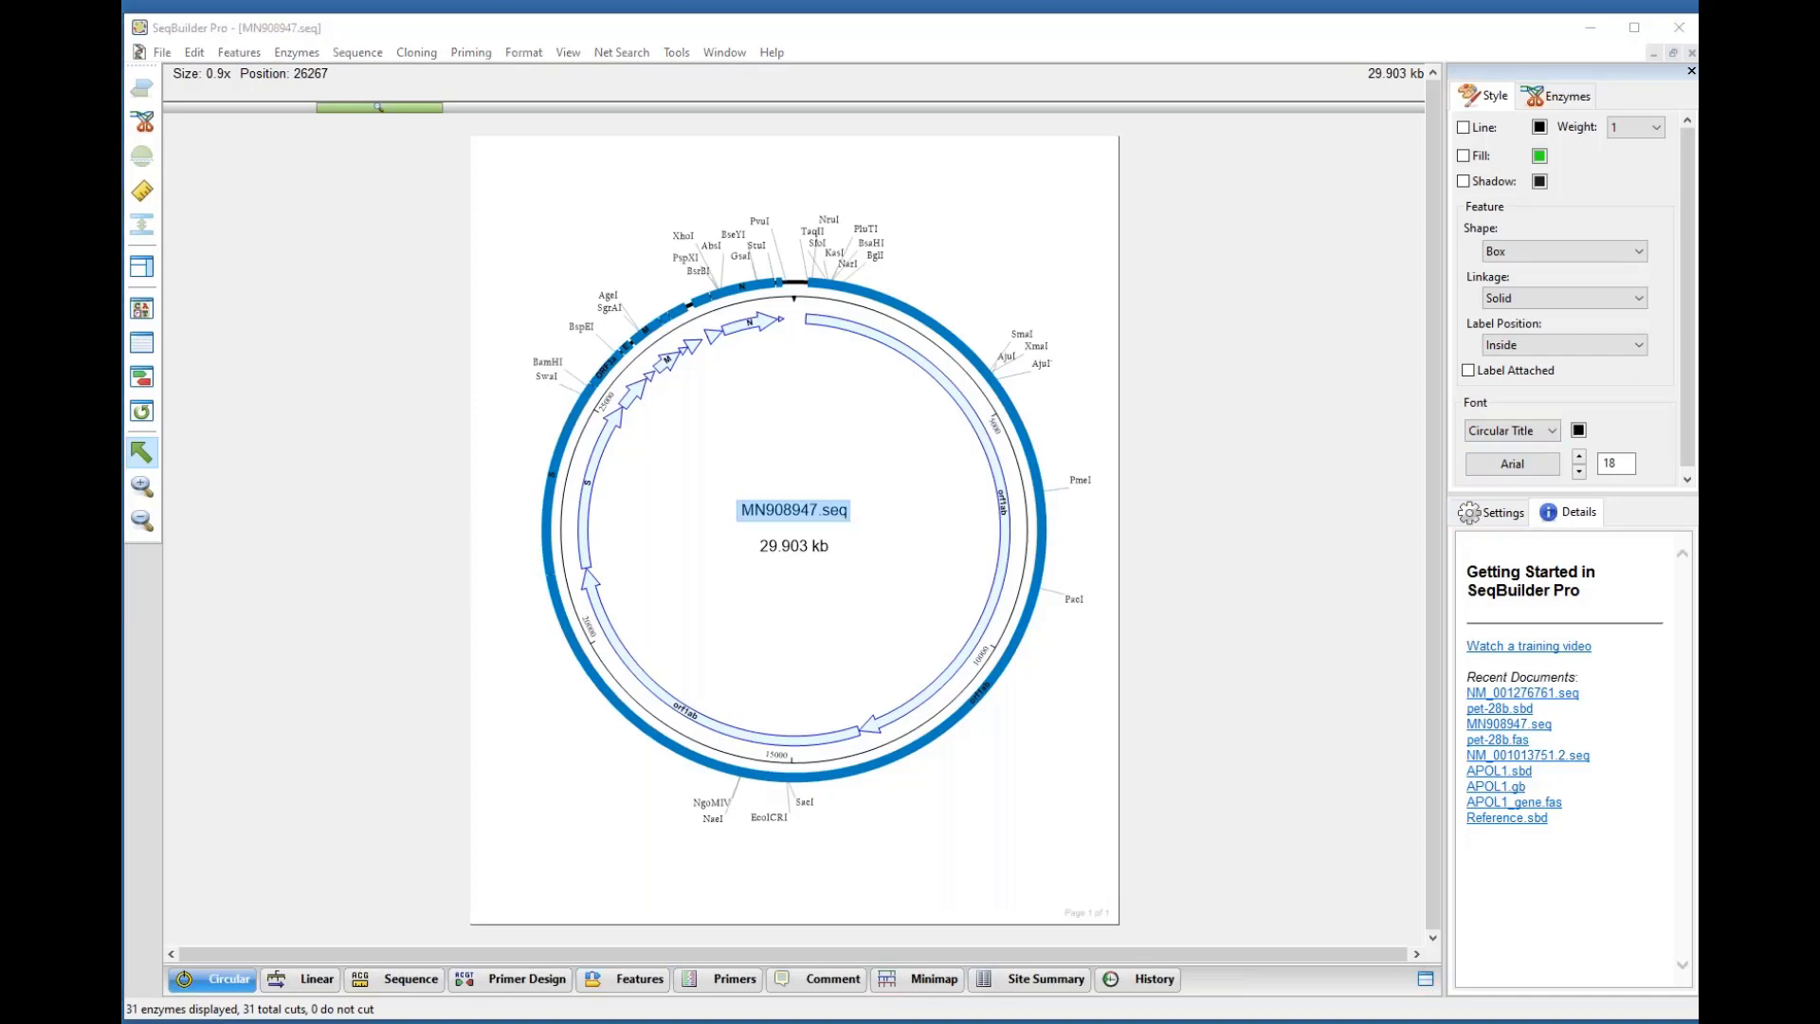
pyautogui.click(228, 347)
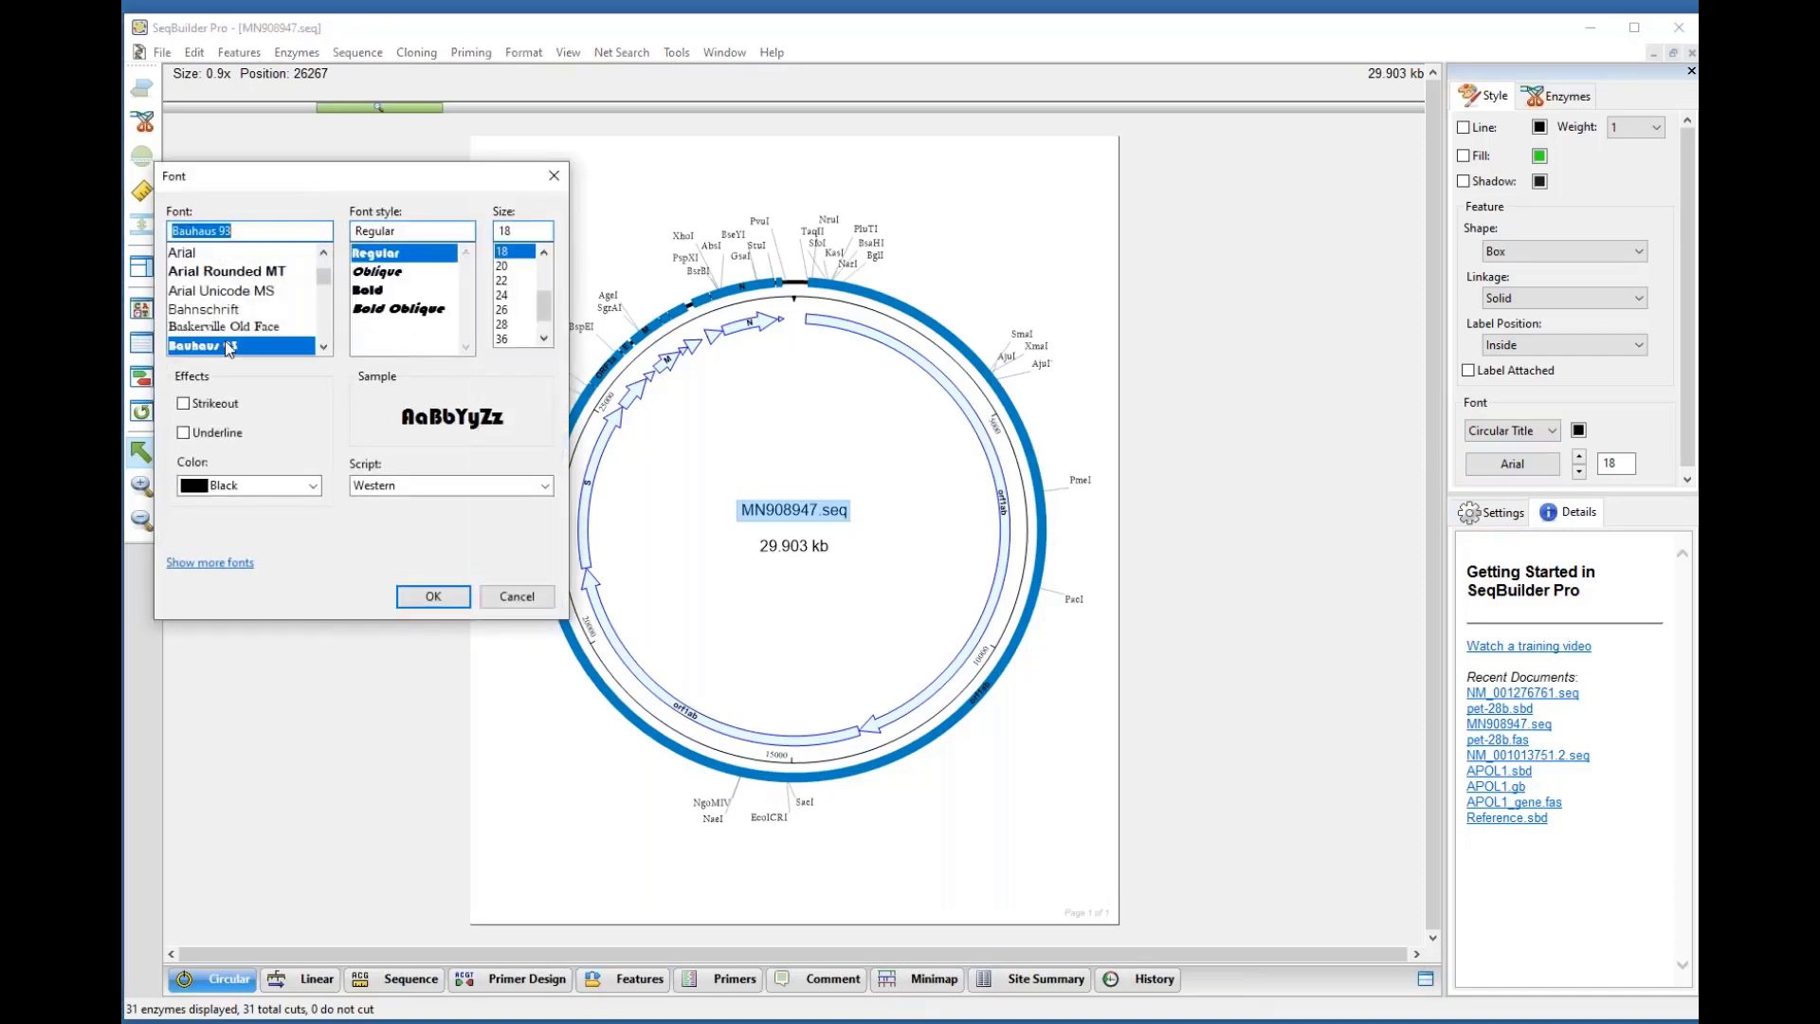
pyautogui.click(434, 597)
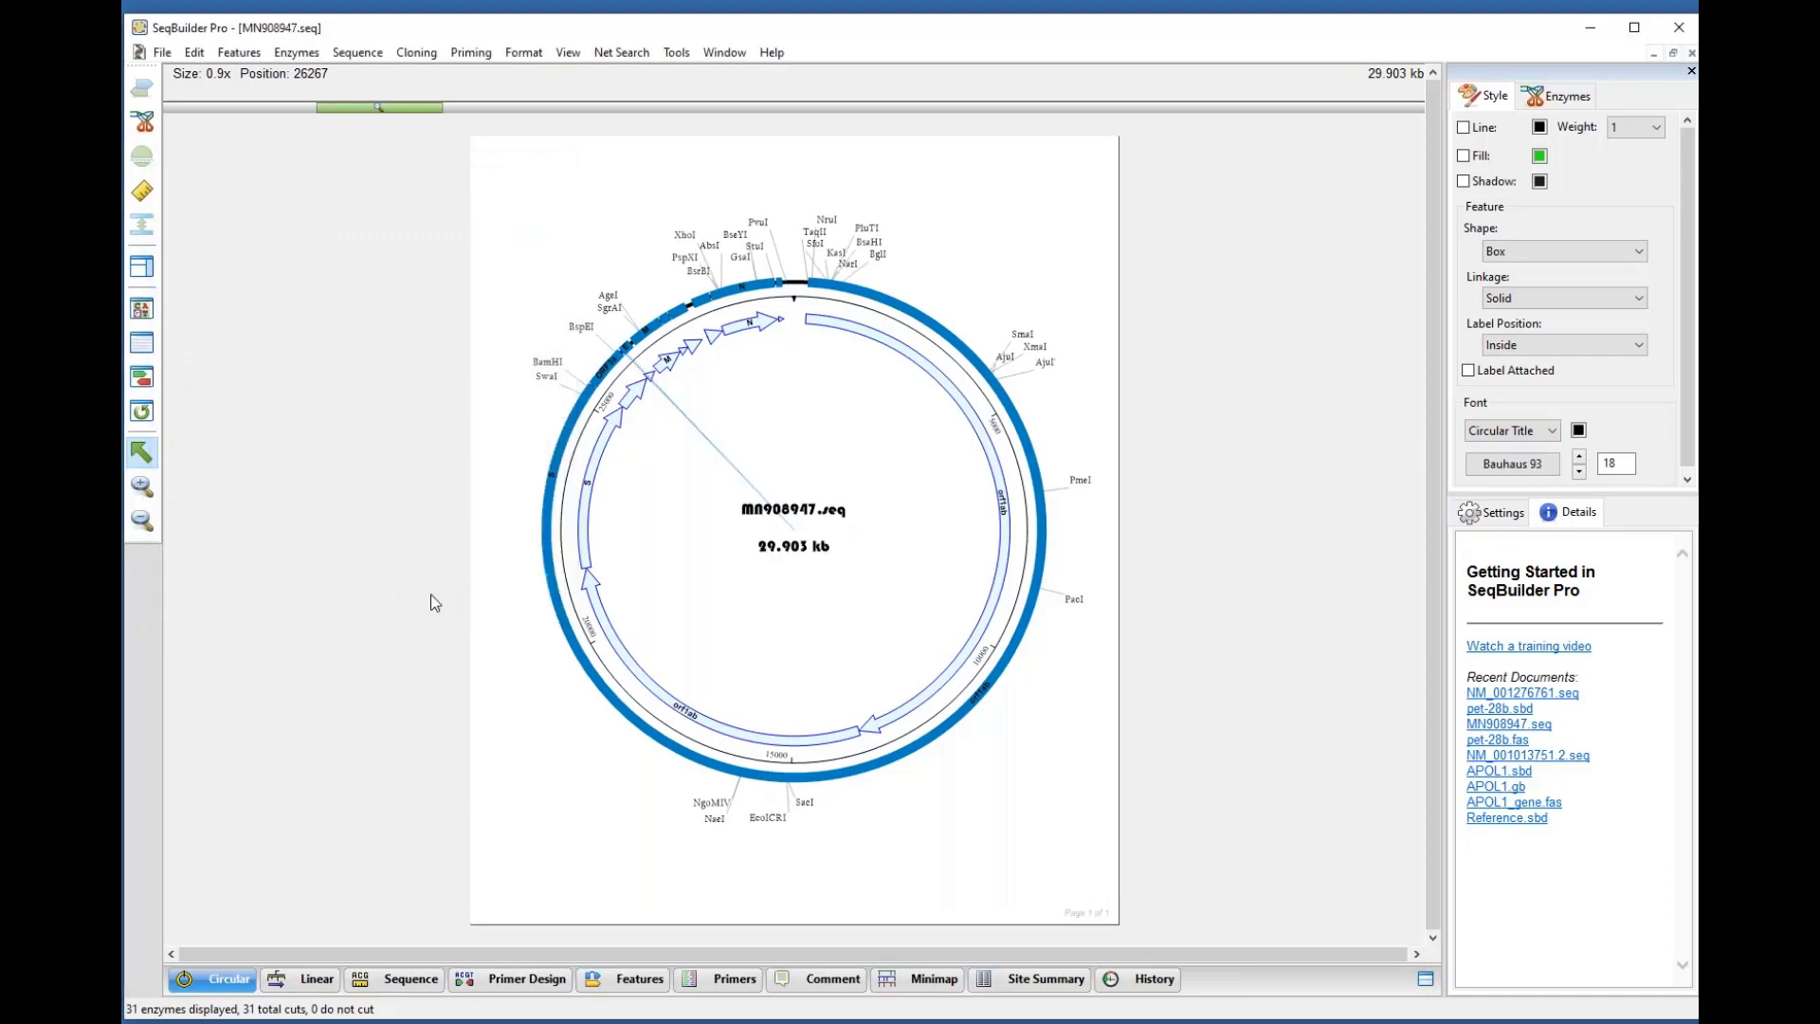
# Step: Change the font of all enzyme labels on the circular map to Charlemagne Std
pyautogui.click(864, 230)
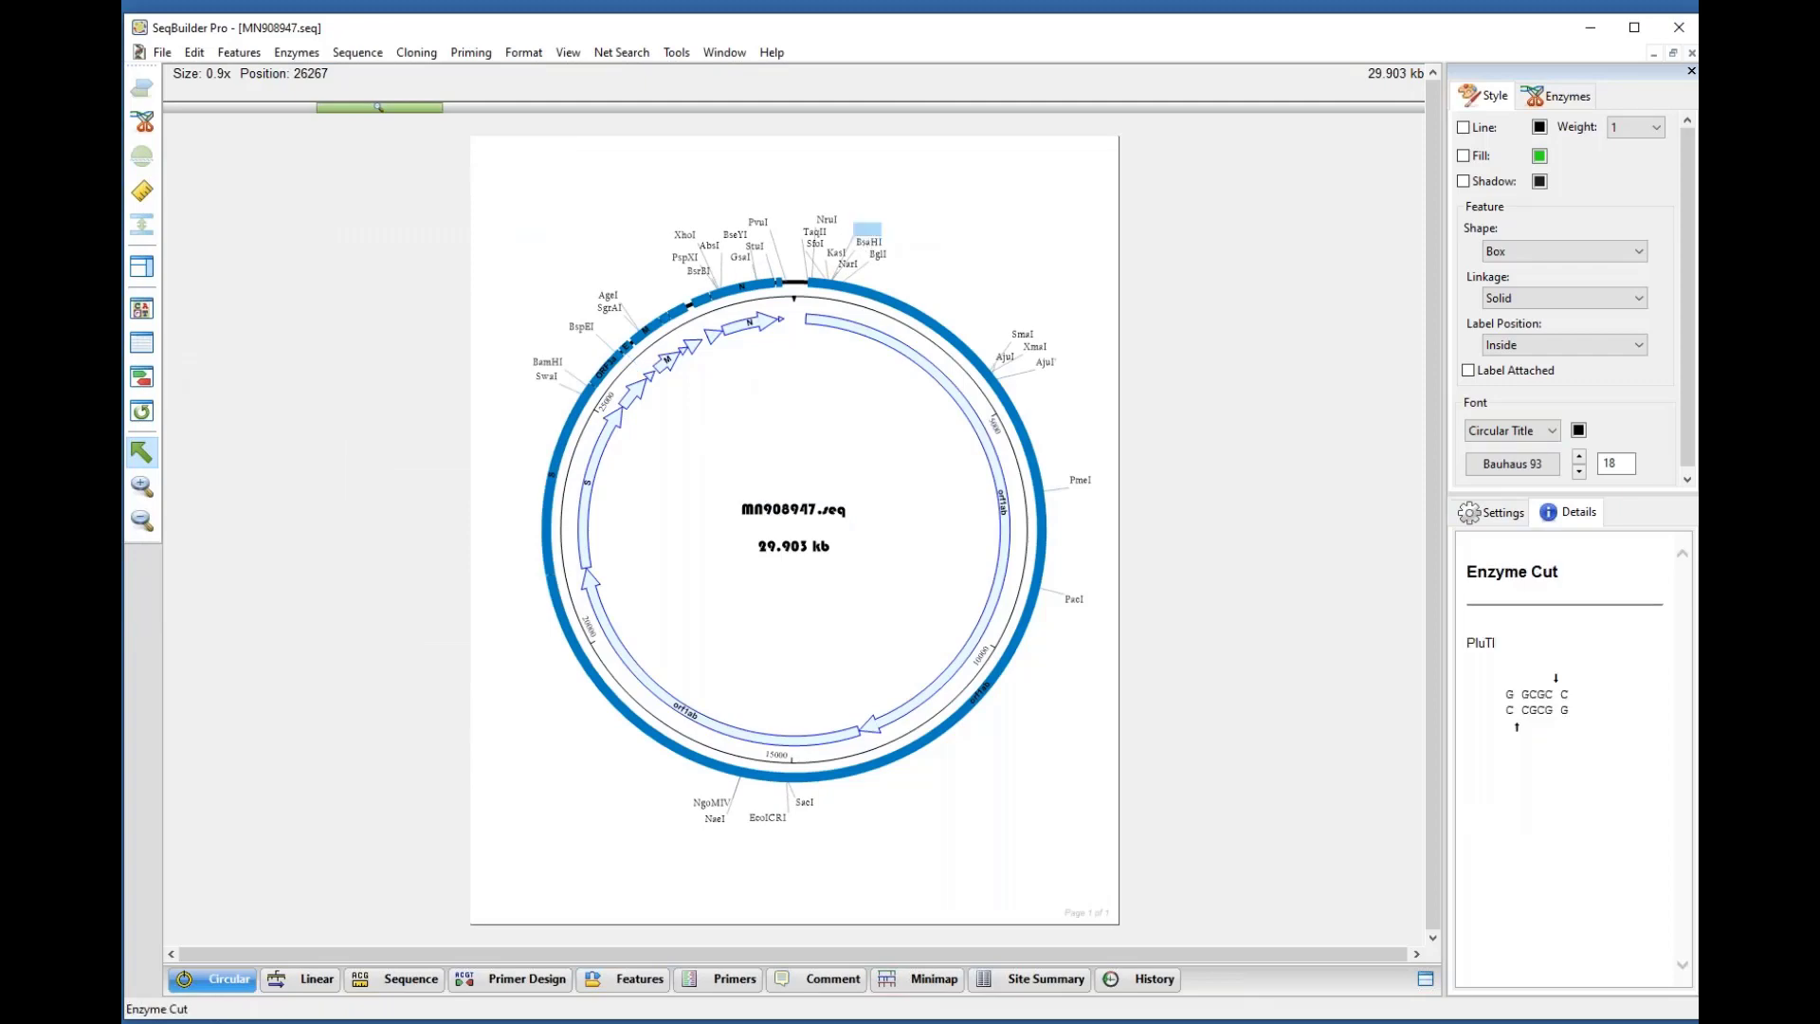
pyautogui.click(1550, 432)
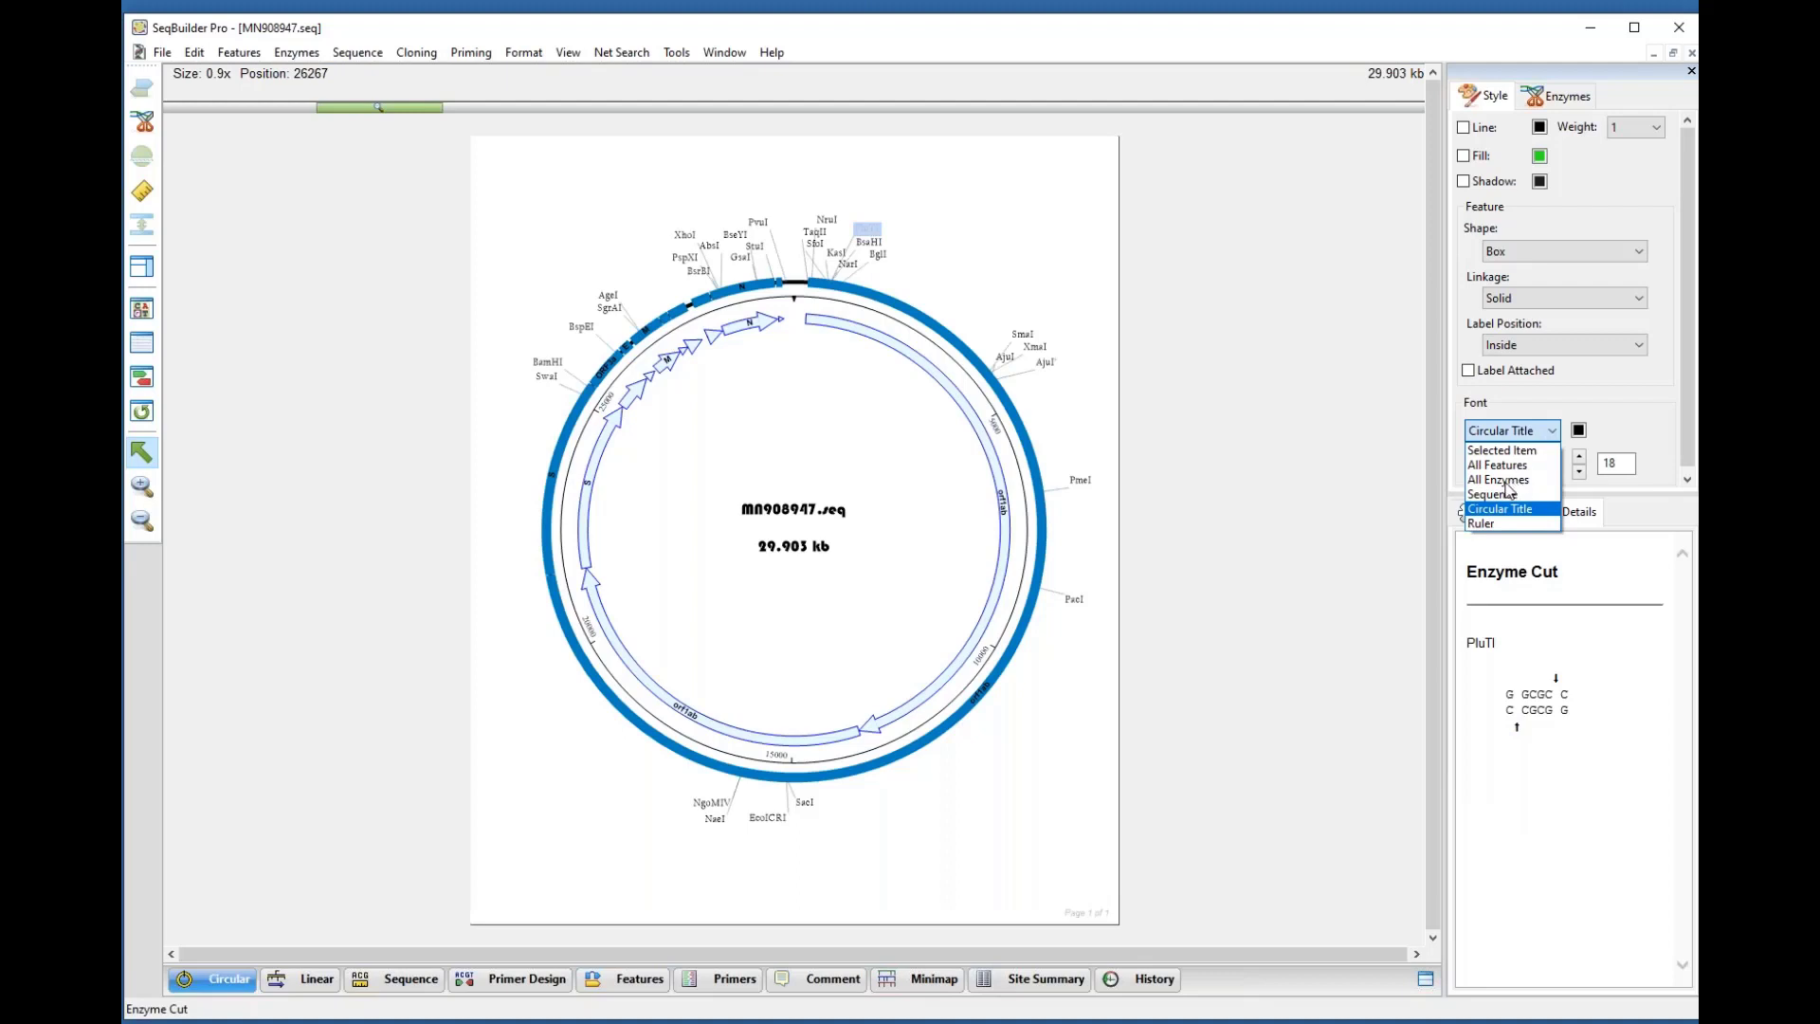
pyautogui.click(1507, 480)
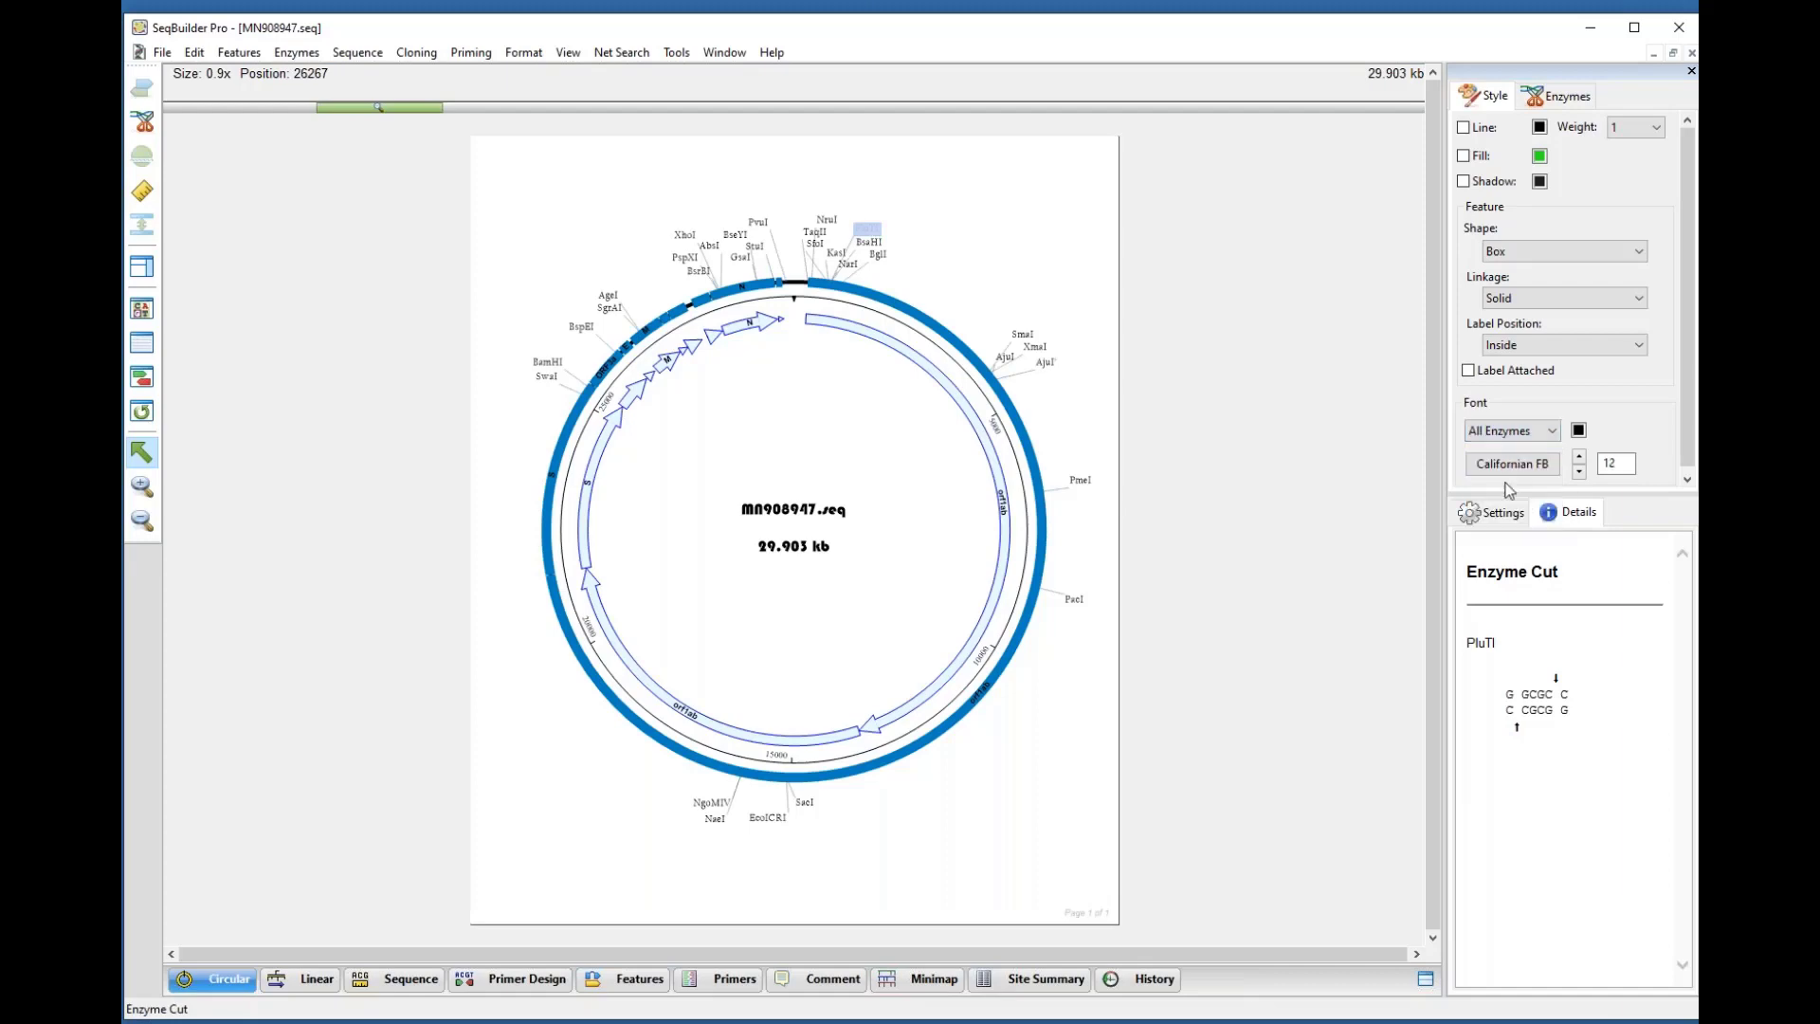
pyautogui.click(1521, 463)
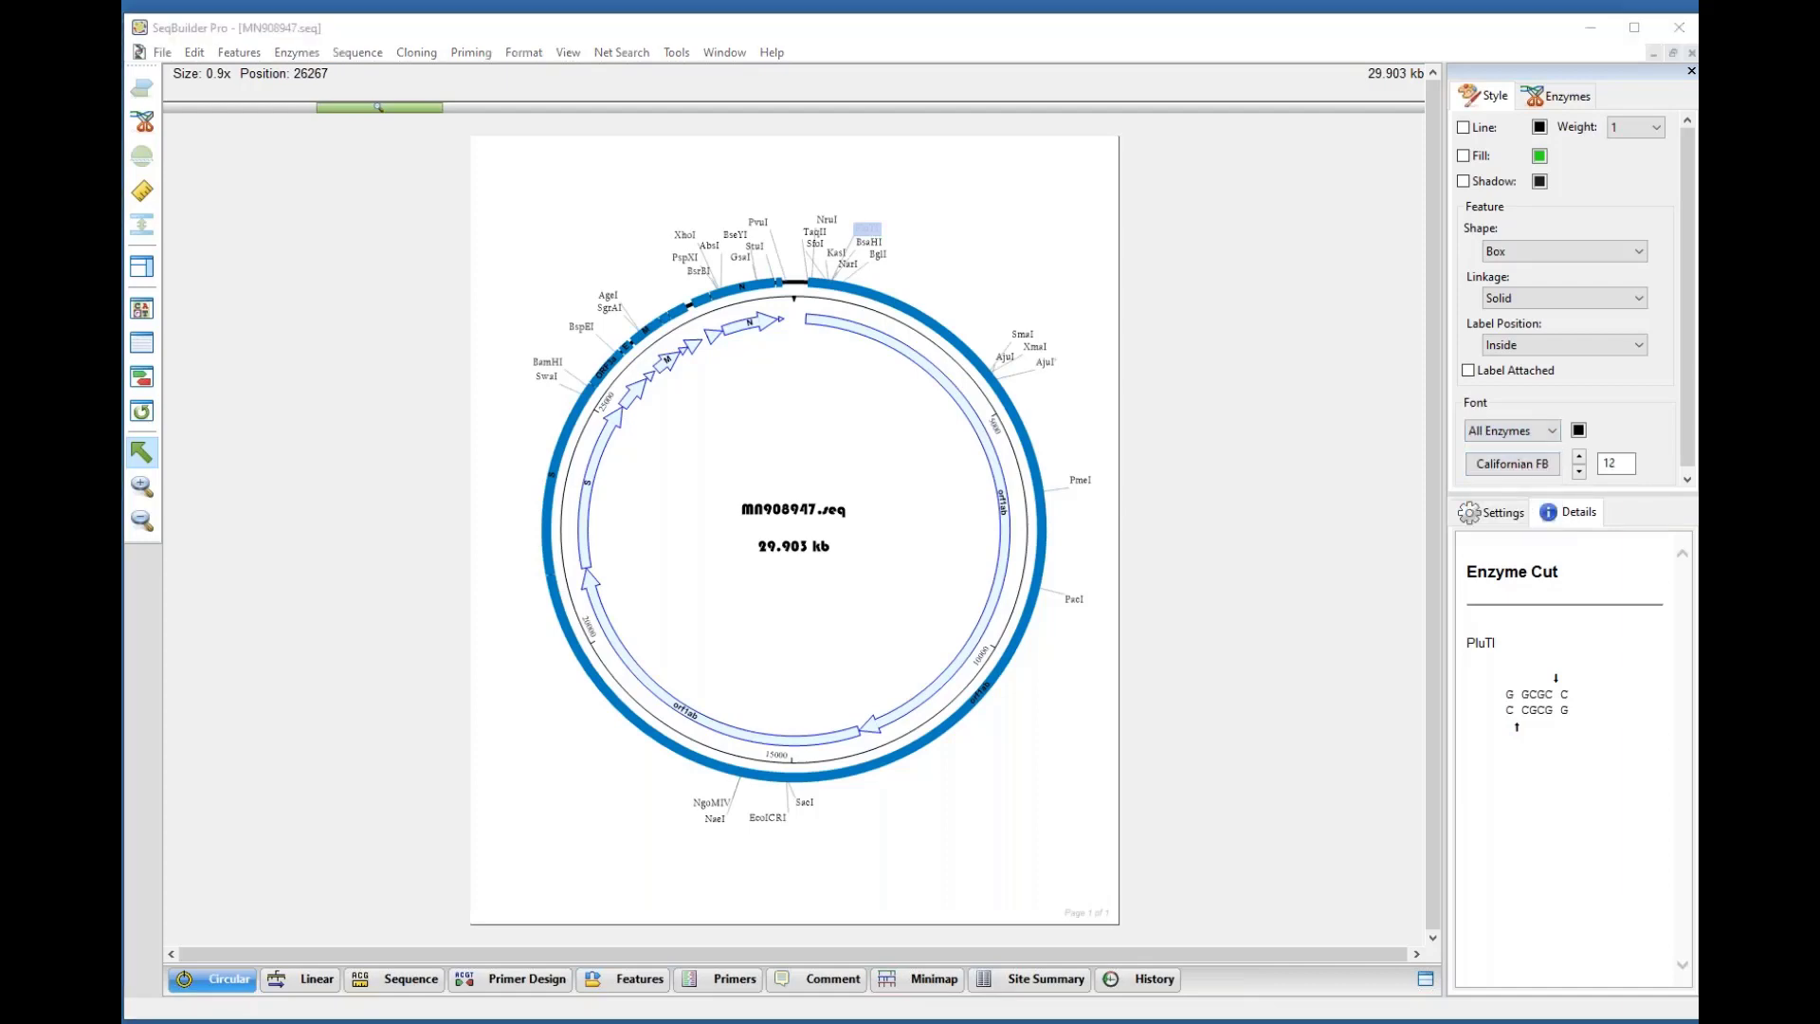
pyautogui.write('charle')
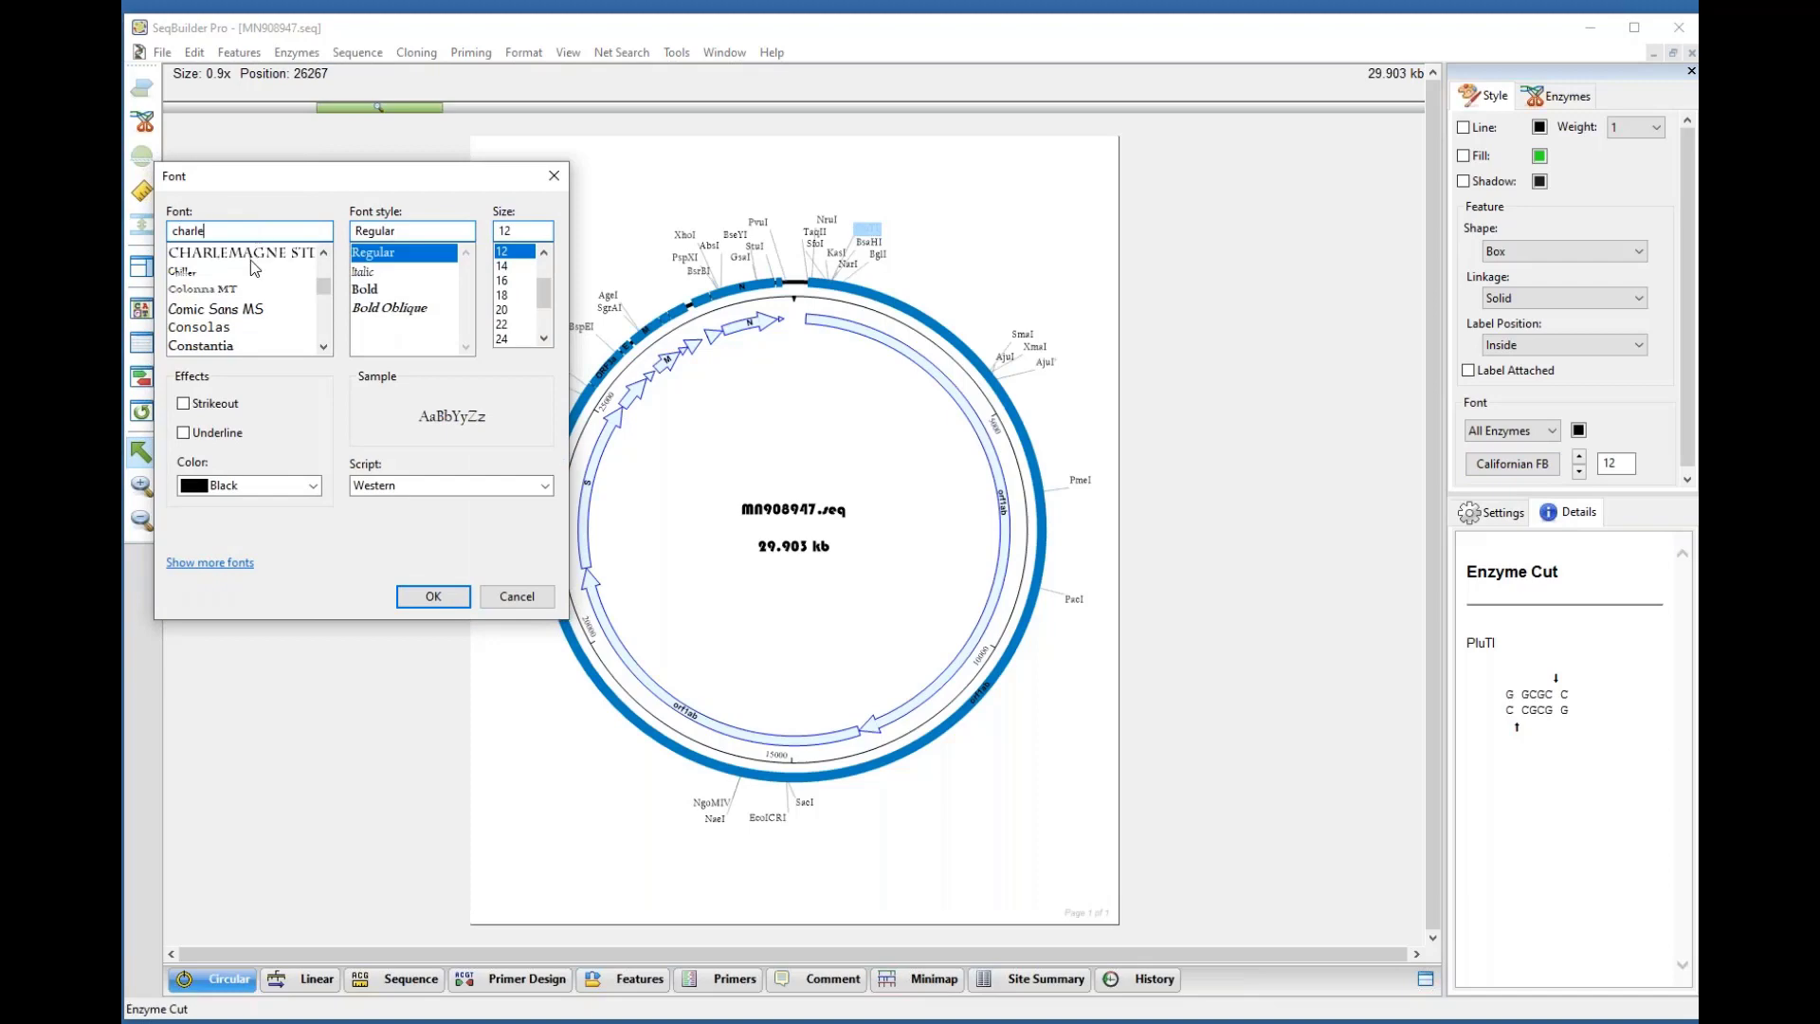
pyautogui.click(250, 258)
pyautogui.click(433, 595)
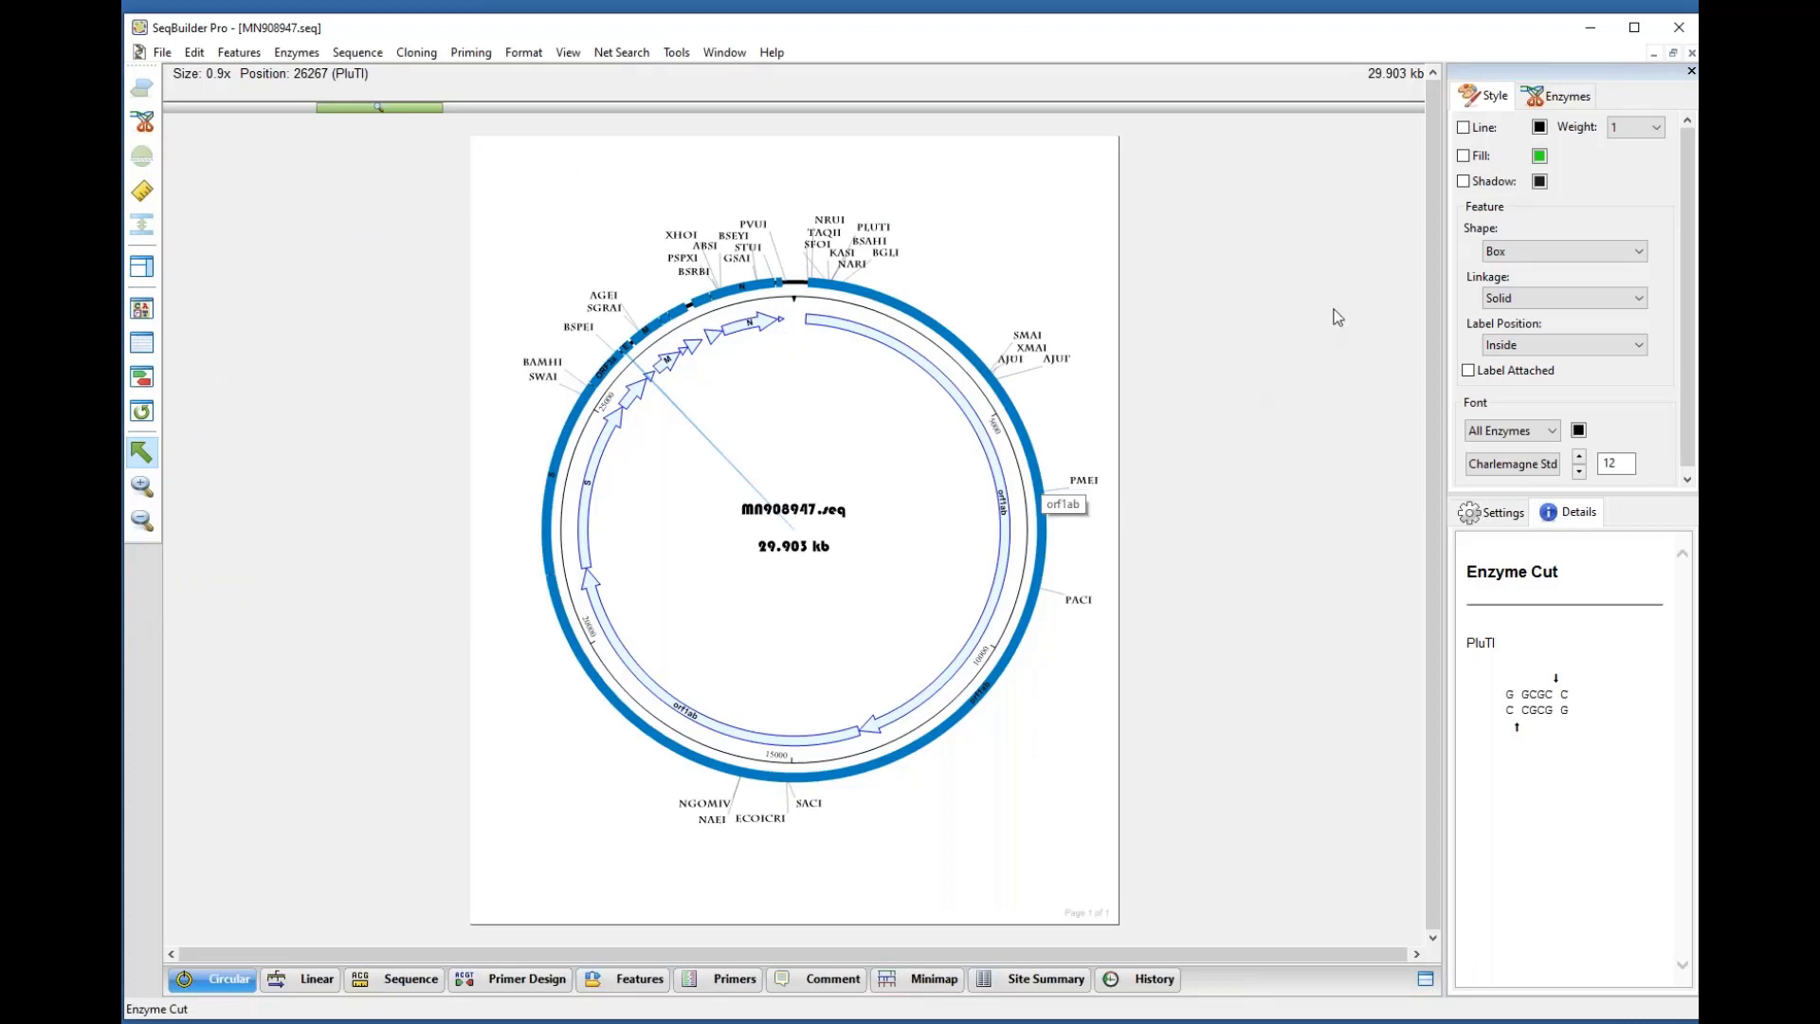
# Step: Save the current single-view layout as the default template and close MN908947.seq without saving changes
pyautogui.click(1428, 982)
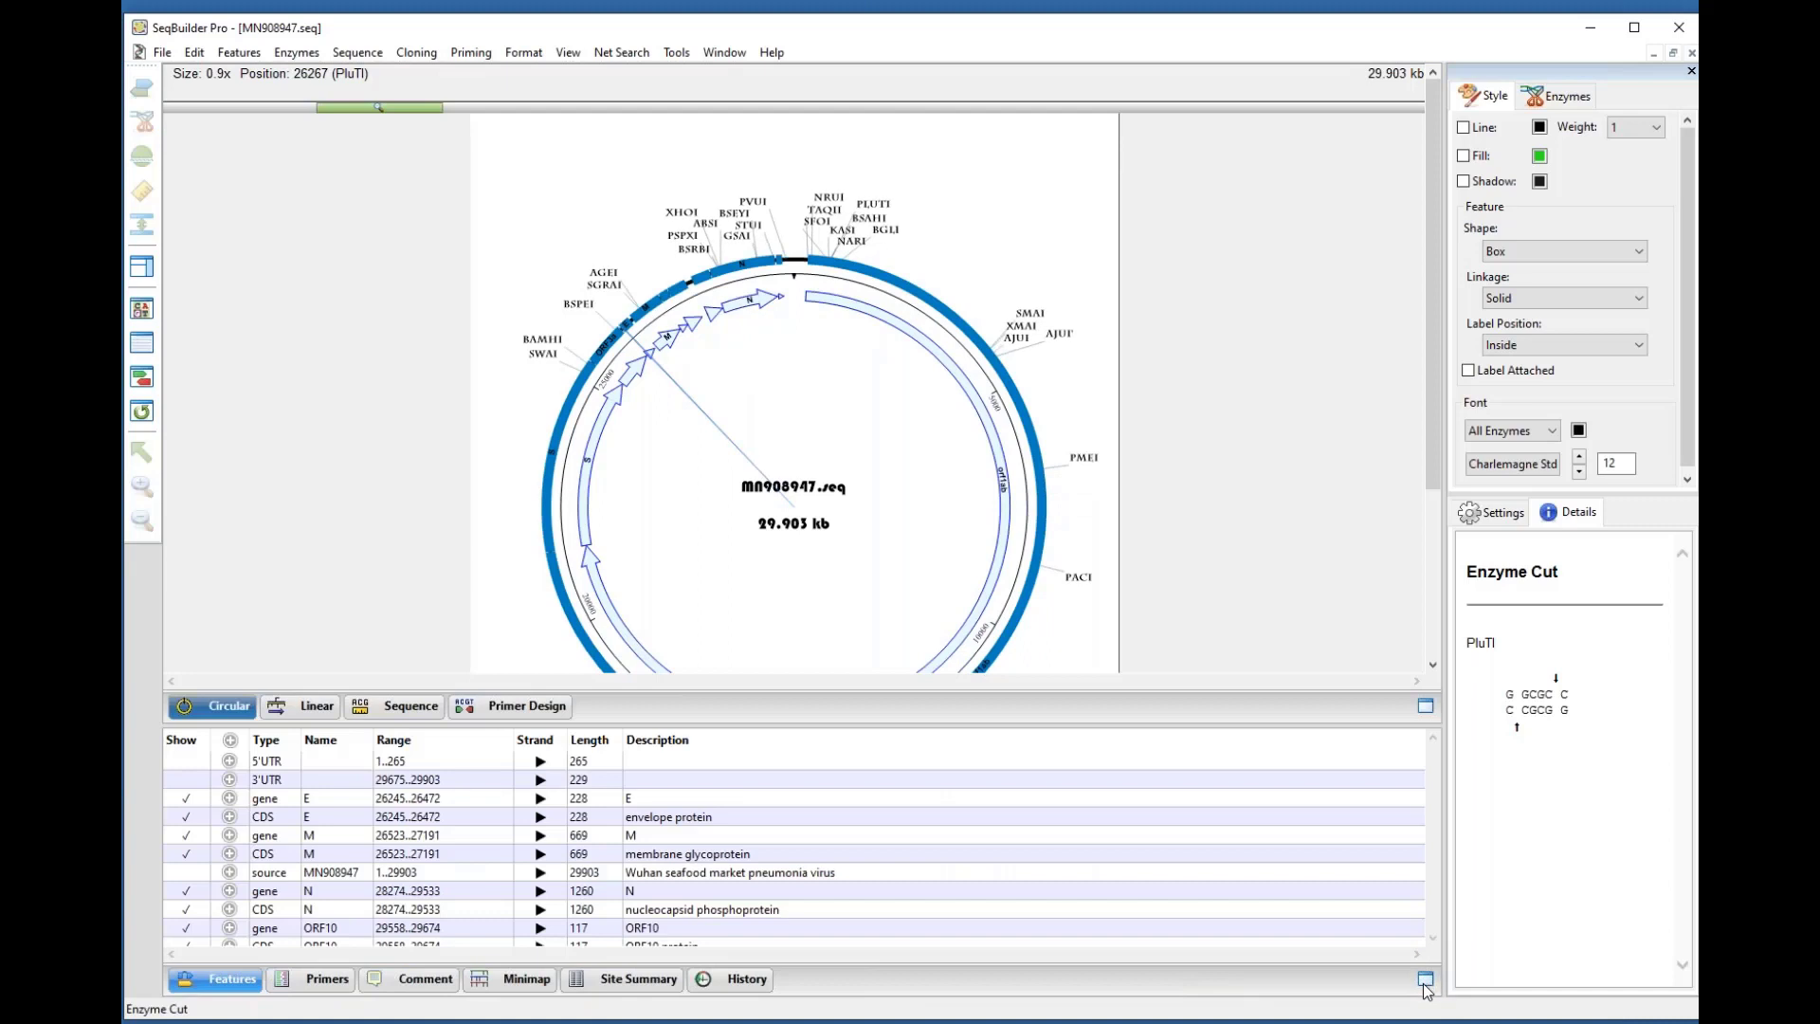
pyautogui.click(1424, 982)
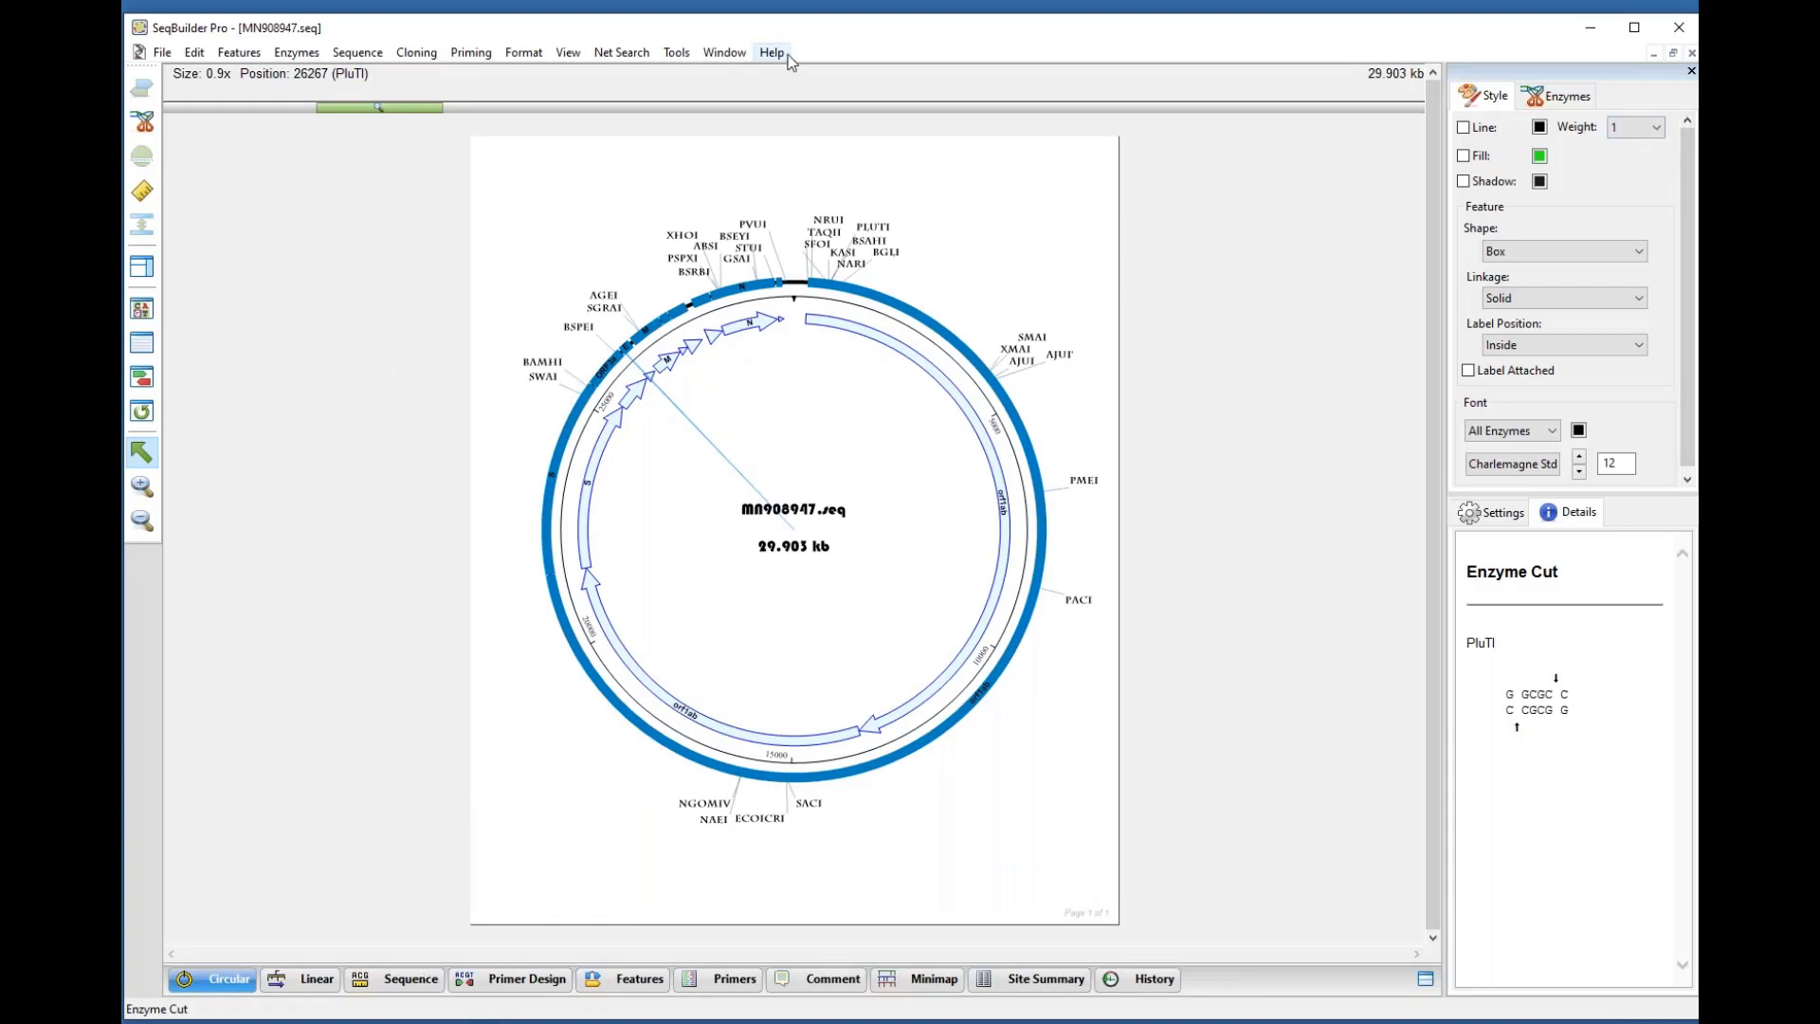
pyautogui.click(572, 55)
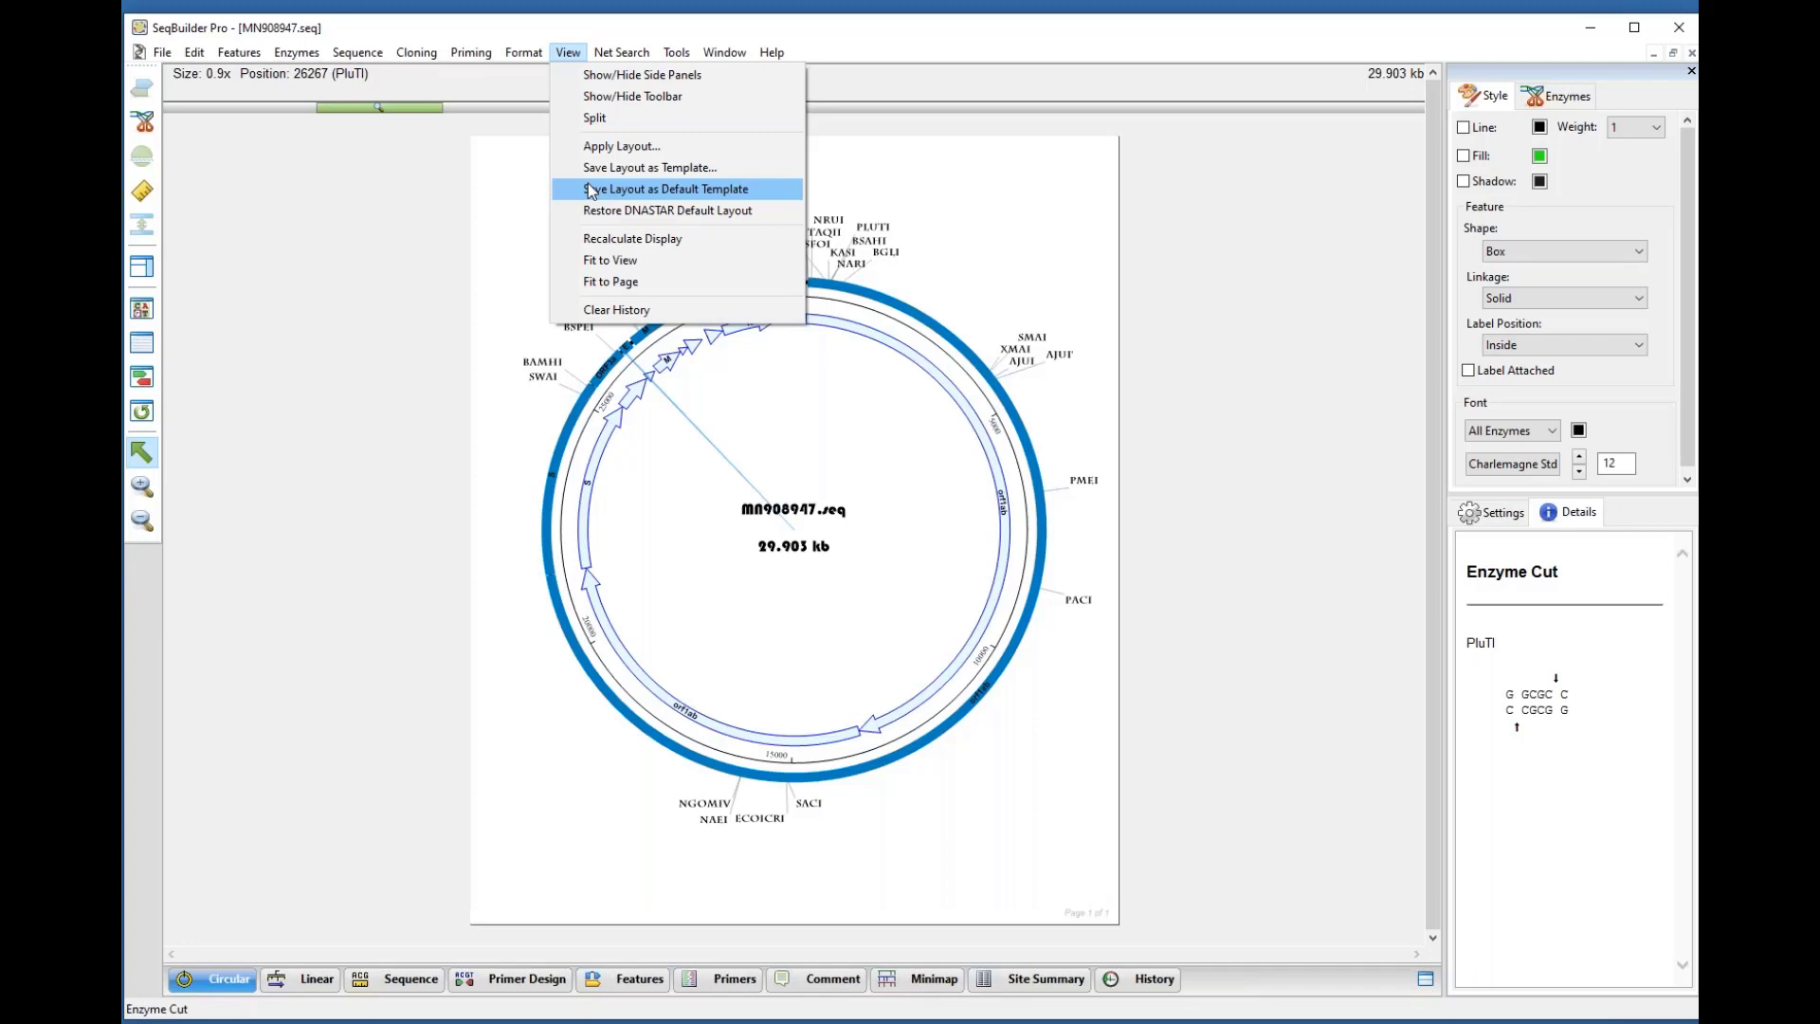
pyautogui.click(999, 161)
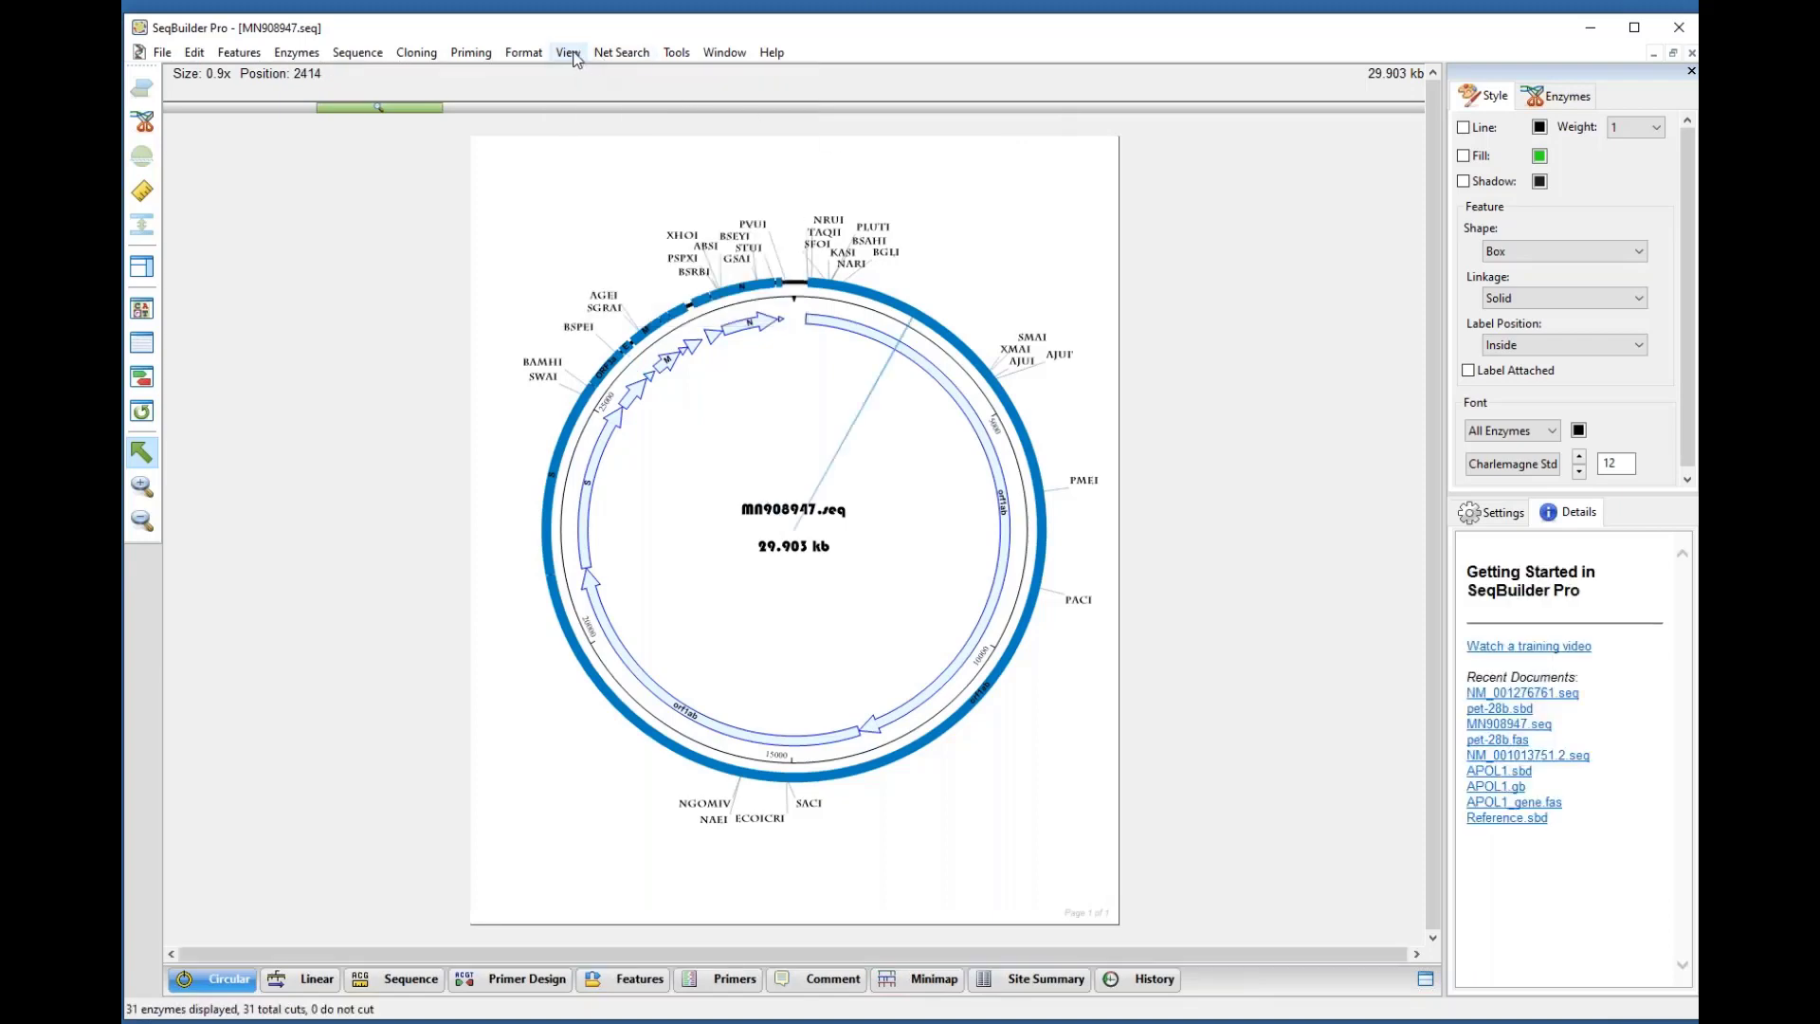
pyautogui.click(574, 55)
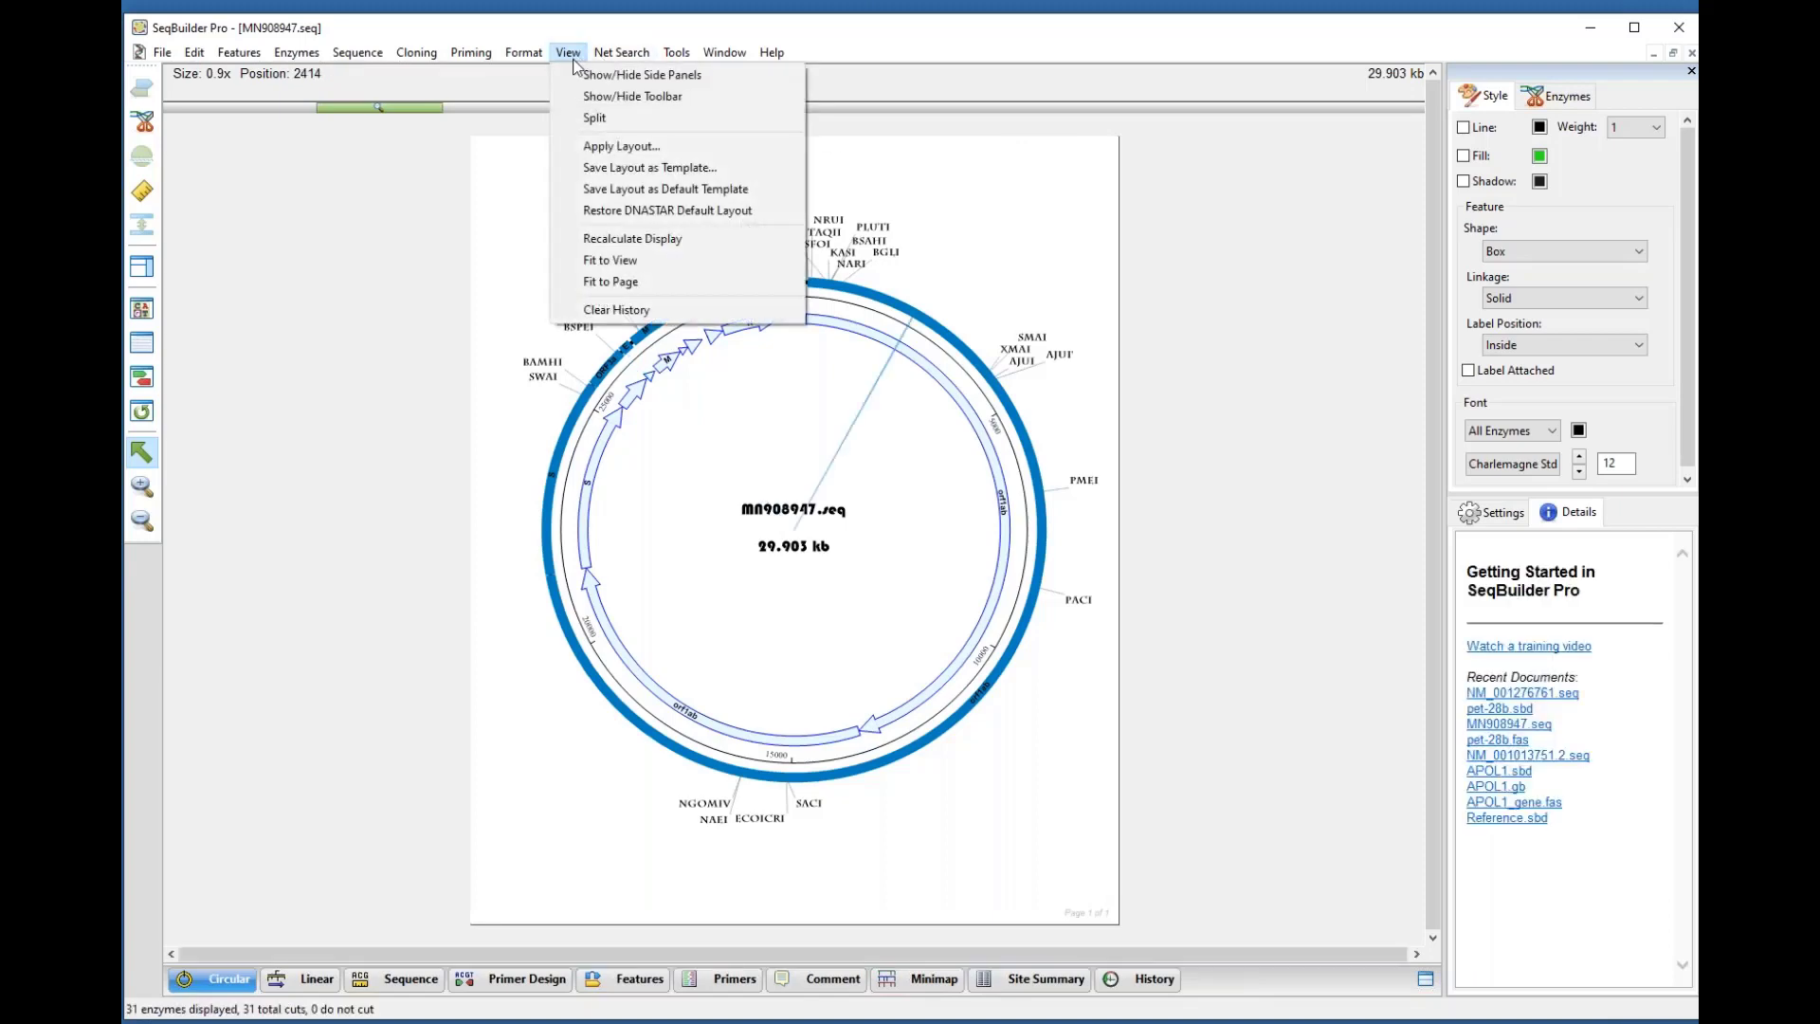
pyautogui.click(617, 196)
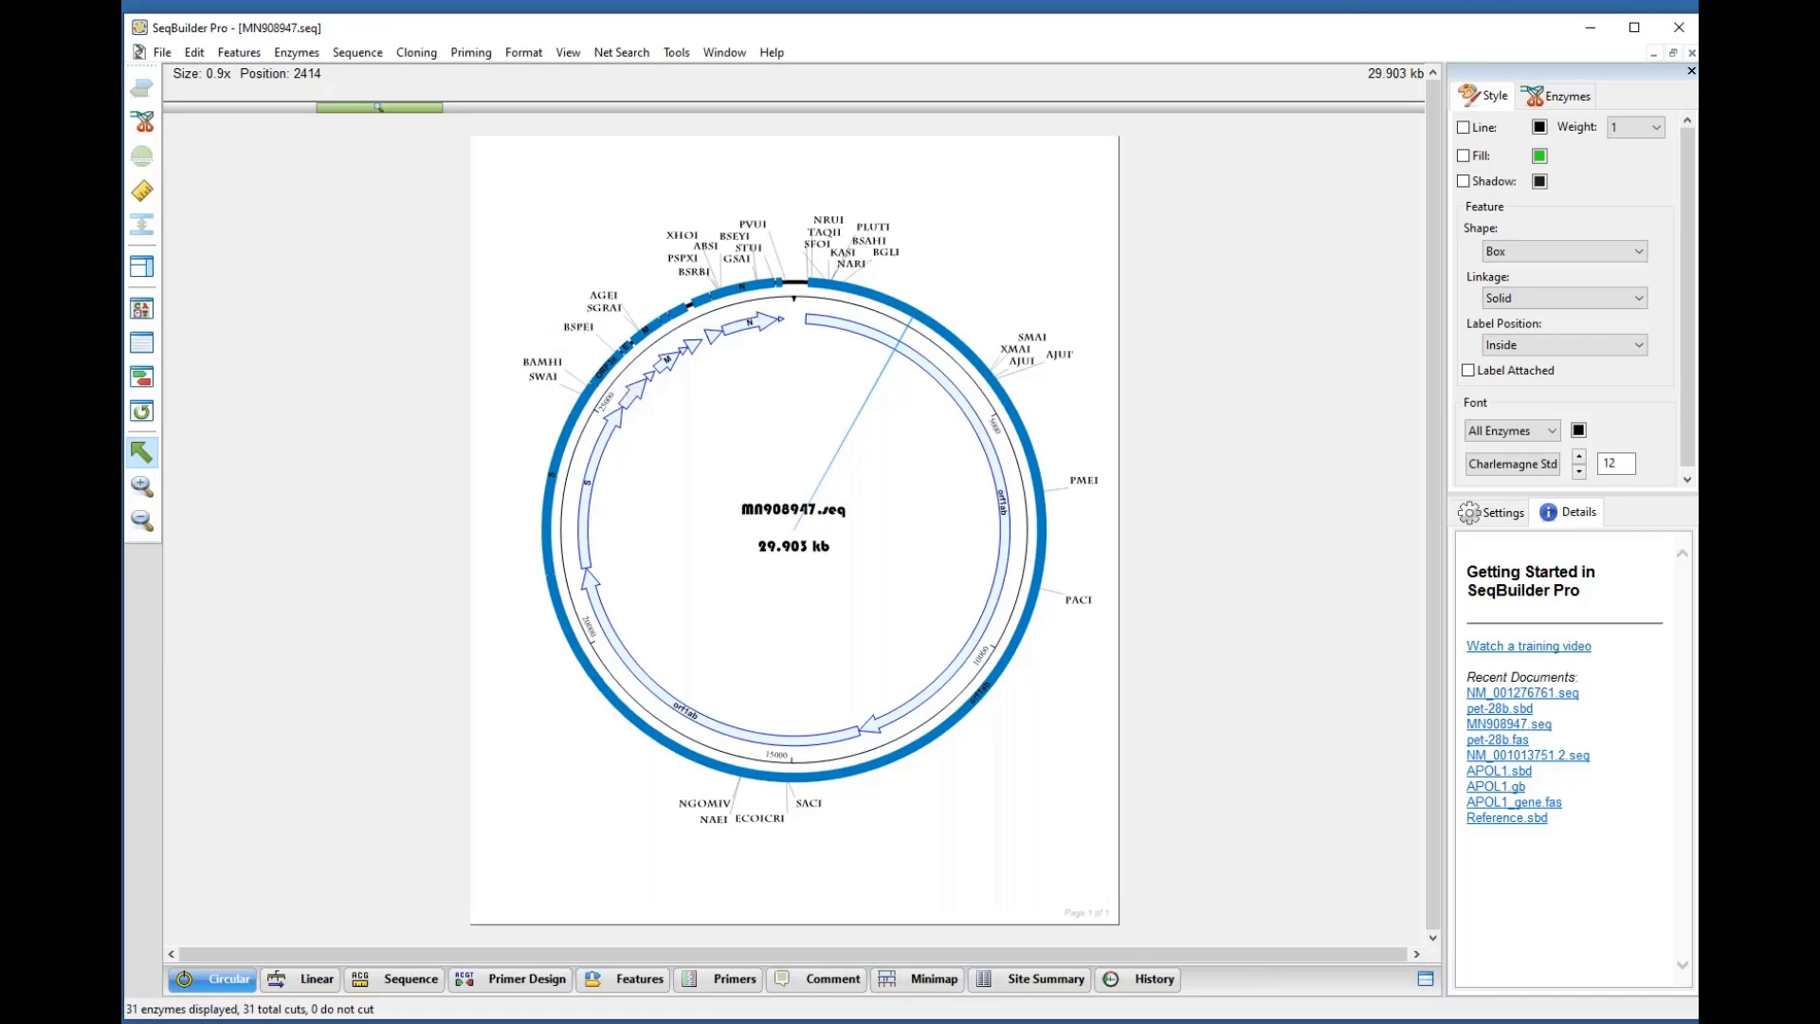
pyautogui.click(1692, 53)
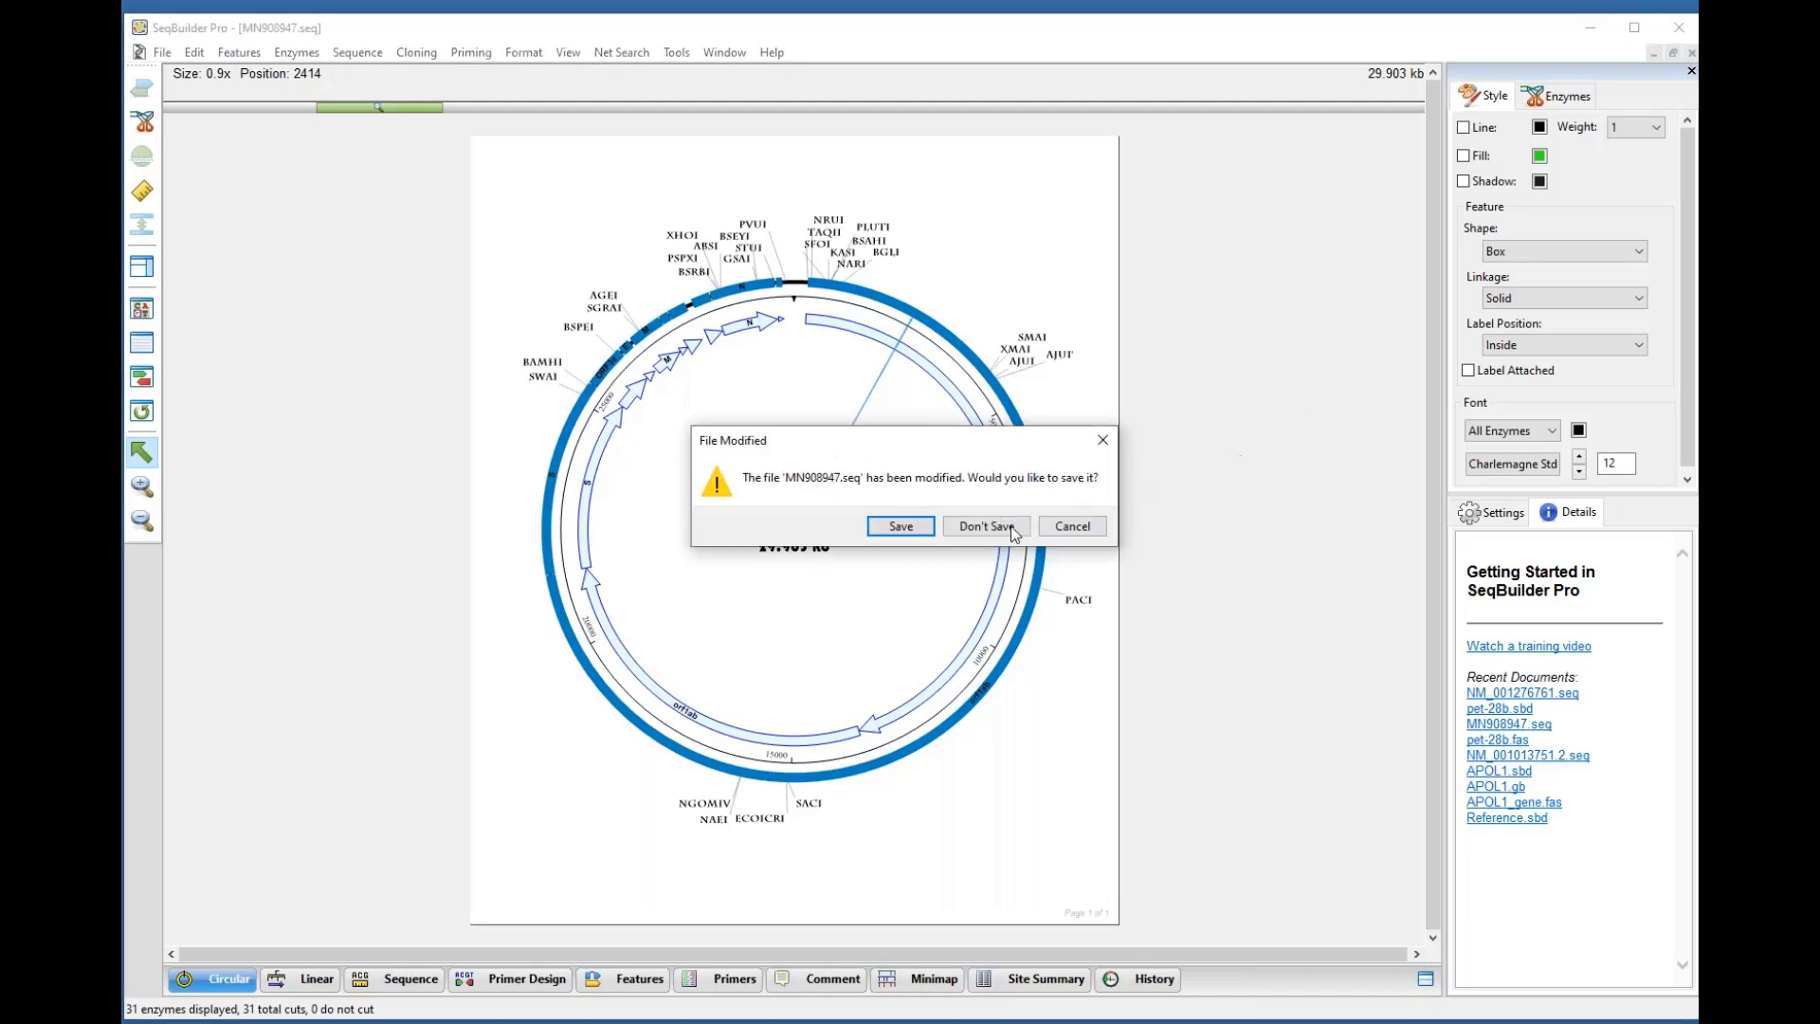
pyautogui.click(987, 526)
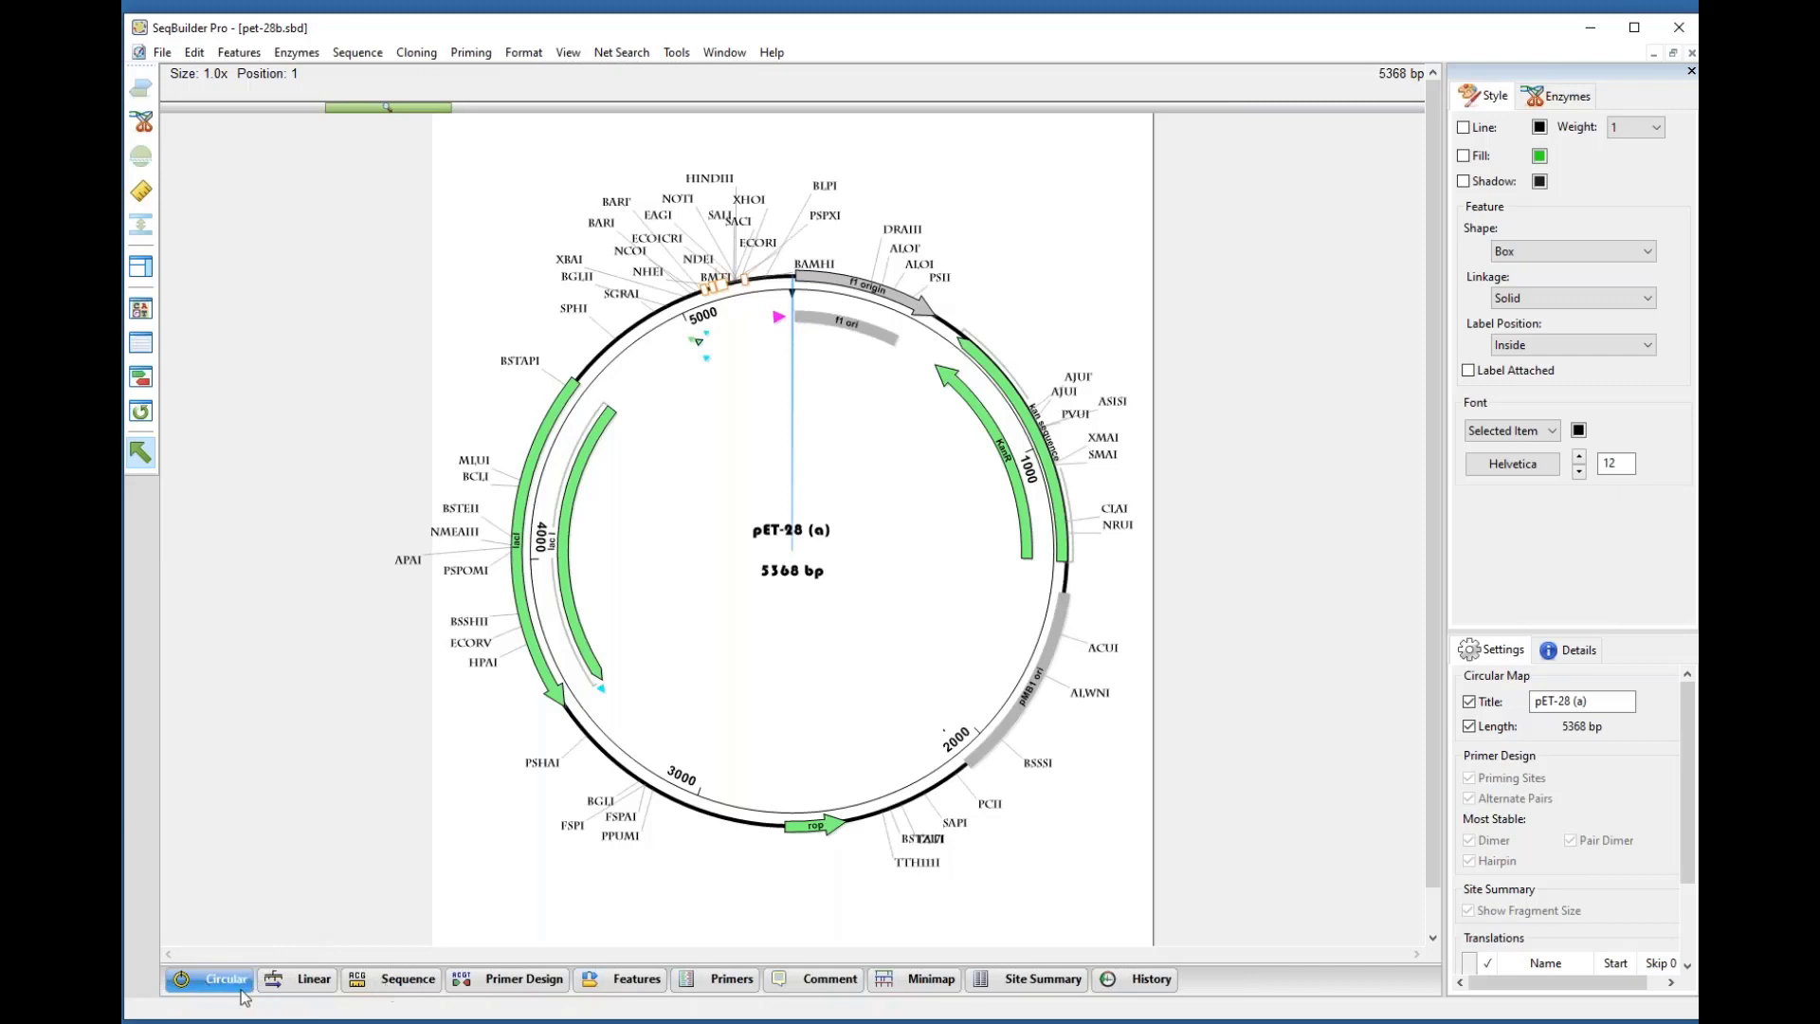
# Step: Look over pet-28b.sbd as a linear map, circular map and sequence, ending on the linear map
pyautogui.click(310, 984)
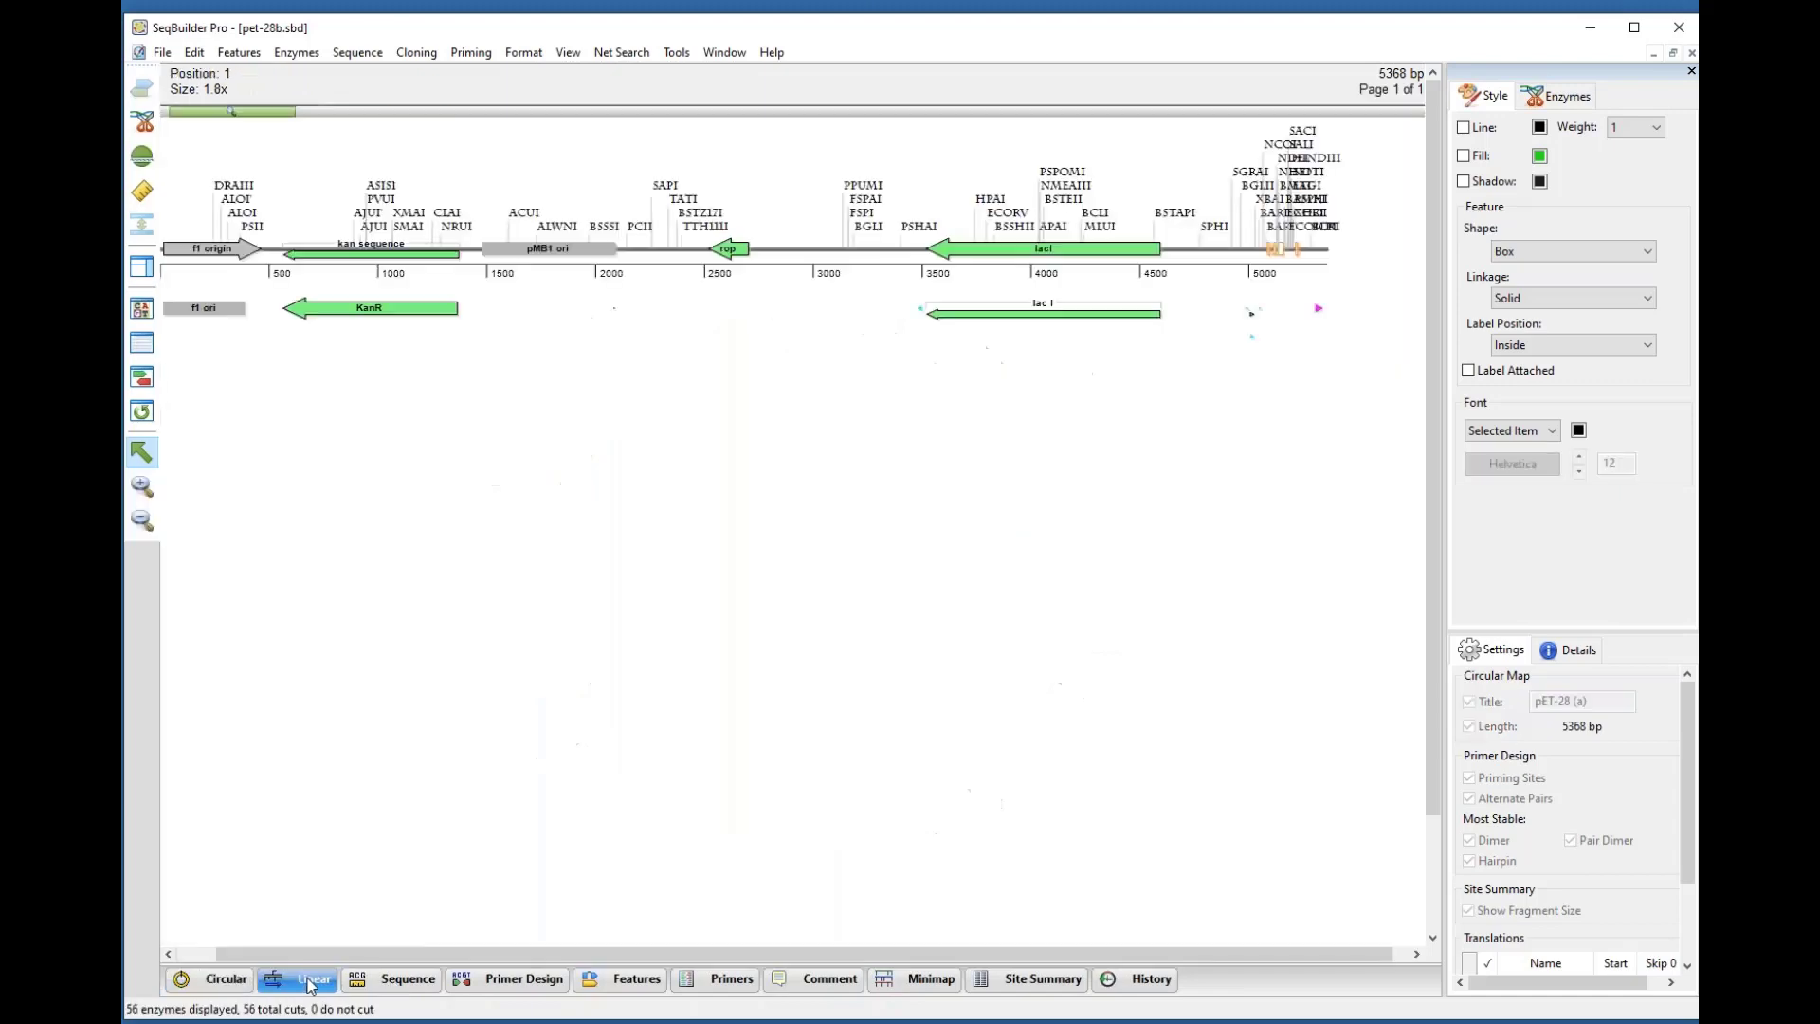
pyautogui.click(214, 987)
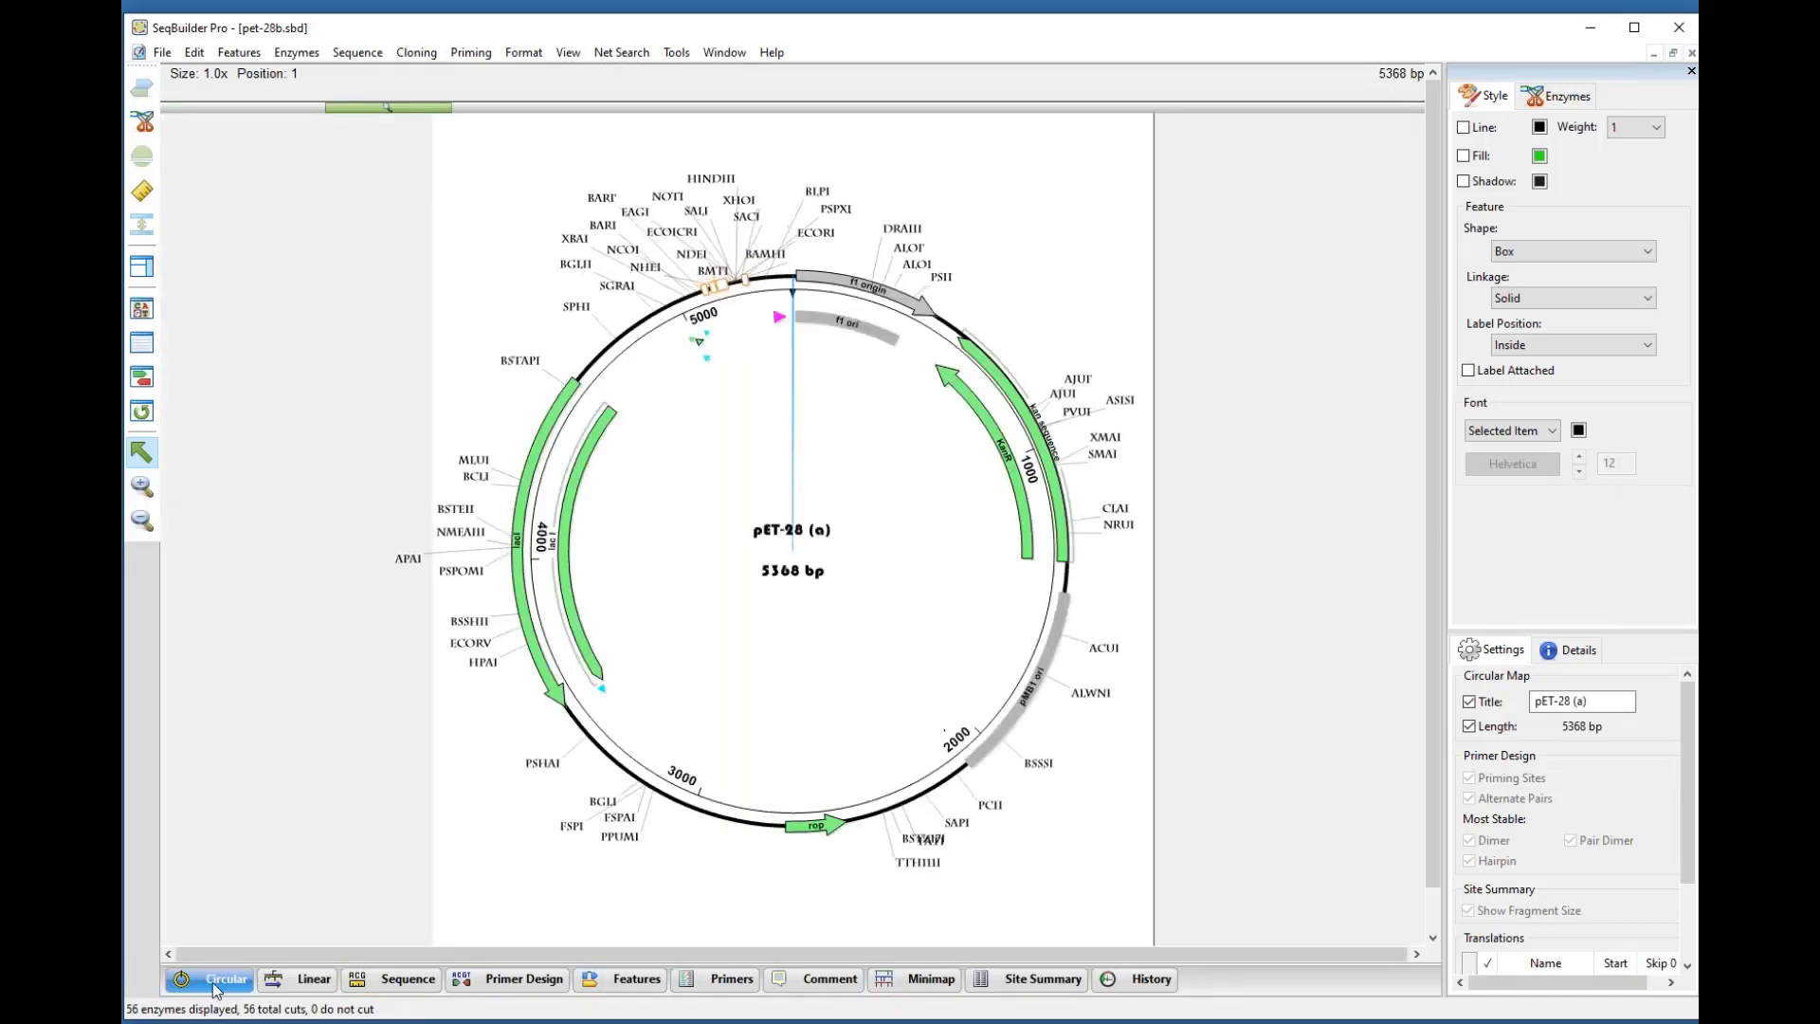
pyautogui.click(310, 980)
pyautogui.click(398, 986)
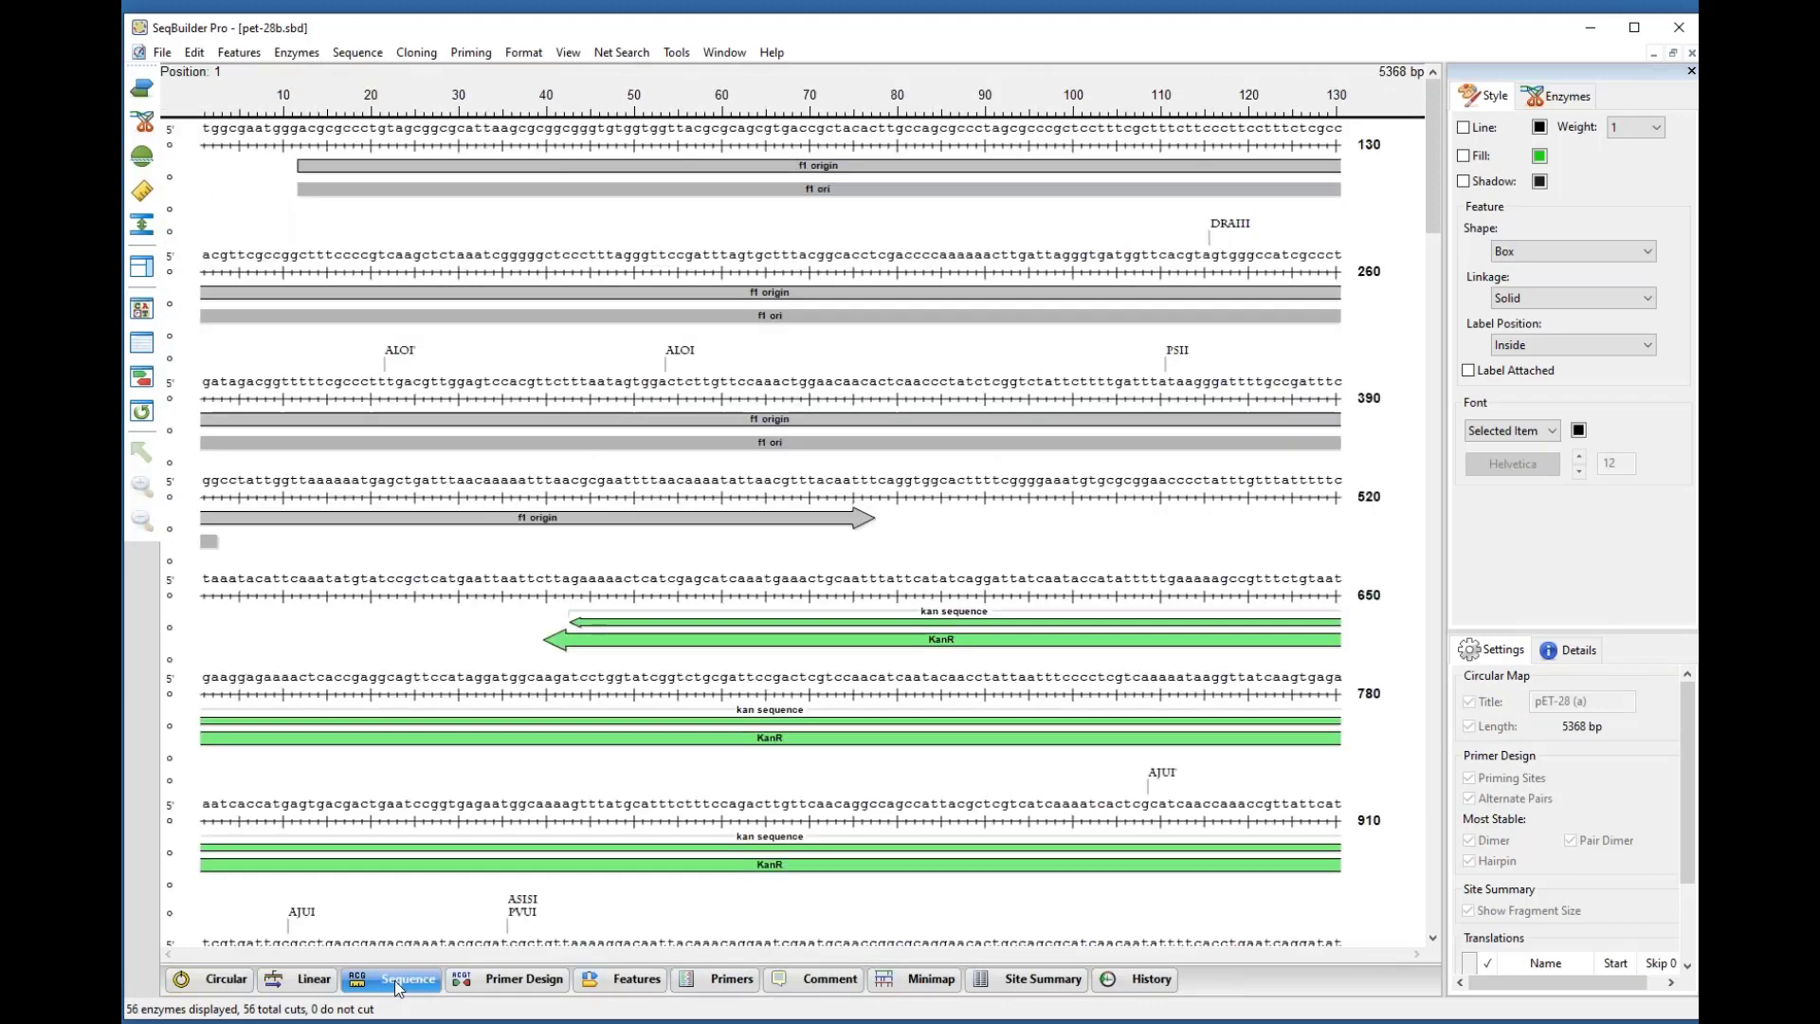
pyautogui.click(286, 986)
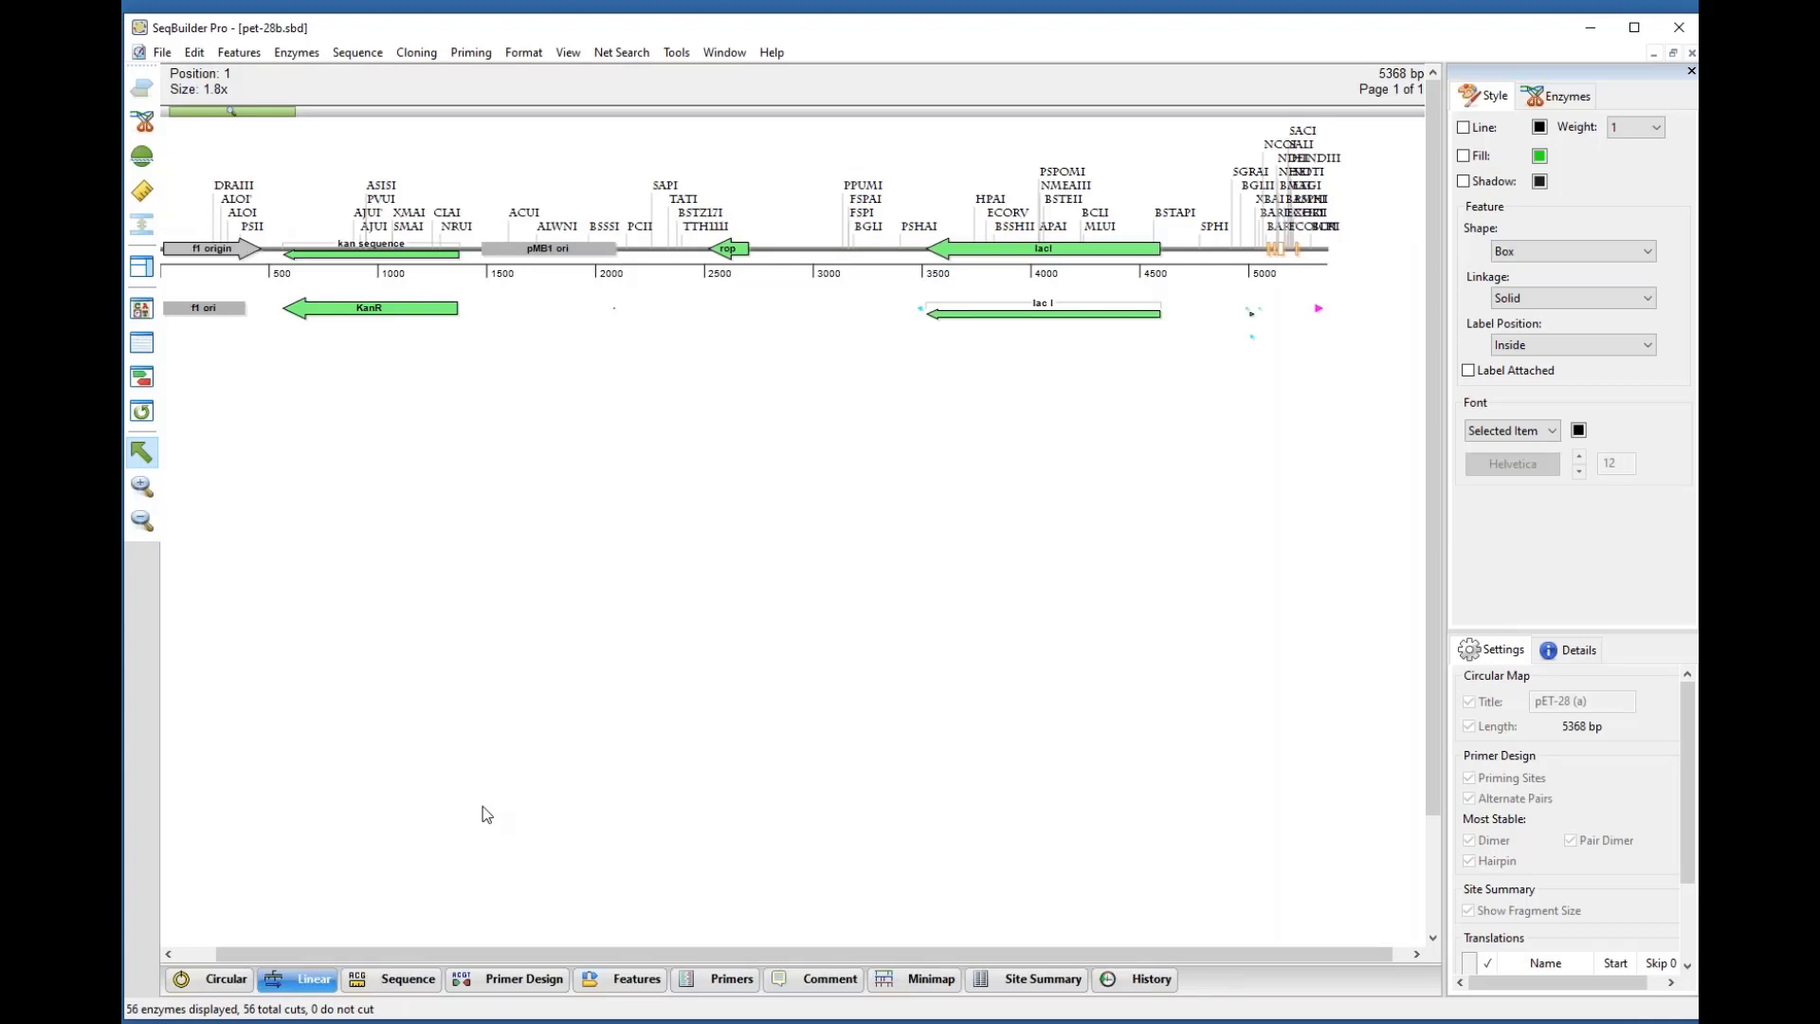
# Step: Show the Top Frame 1 ORFs on the linear map and check the ORF detection options without changing them
pyautogui.click(142, 158)
pyautogui.moveTo(216, 212)
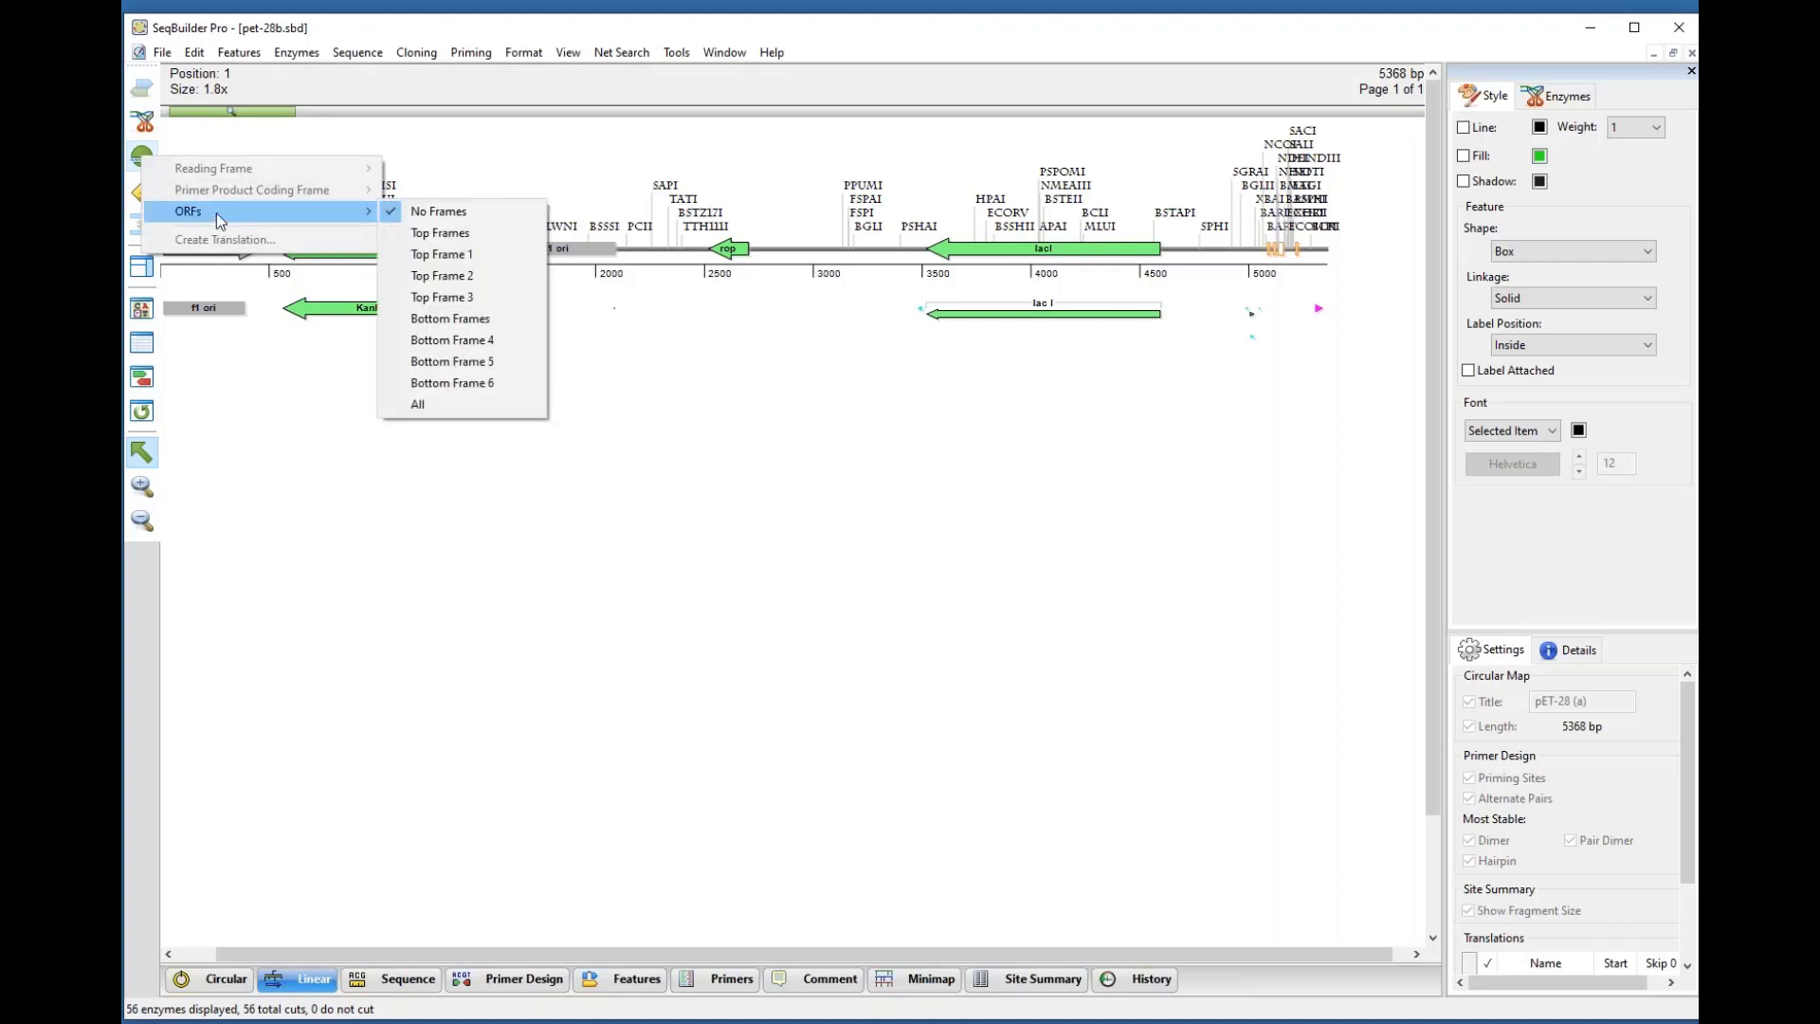
pyautogui.click(458, 255)
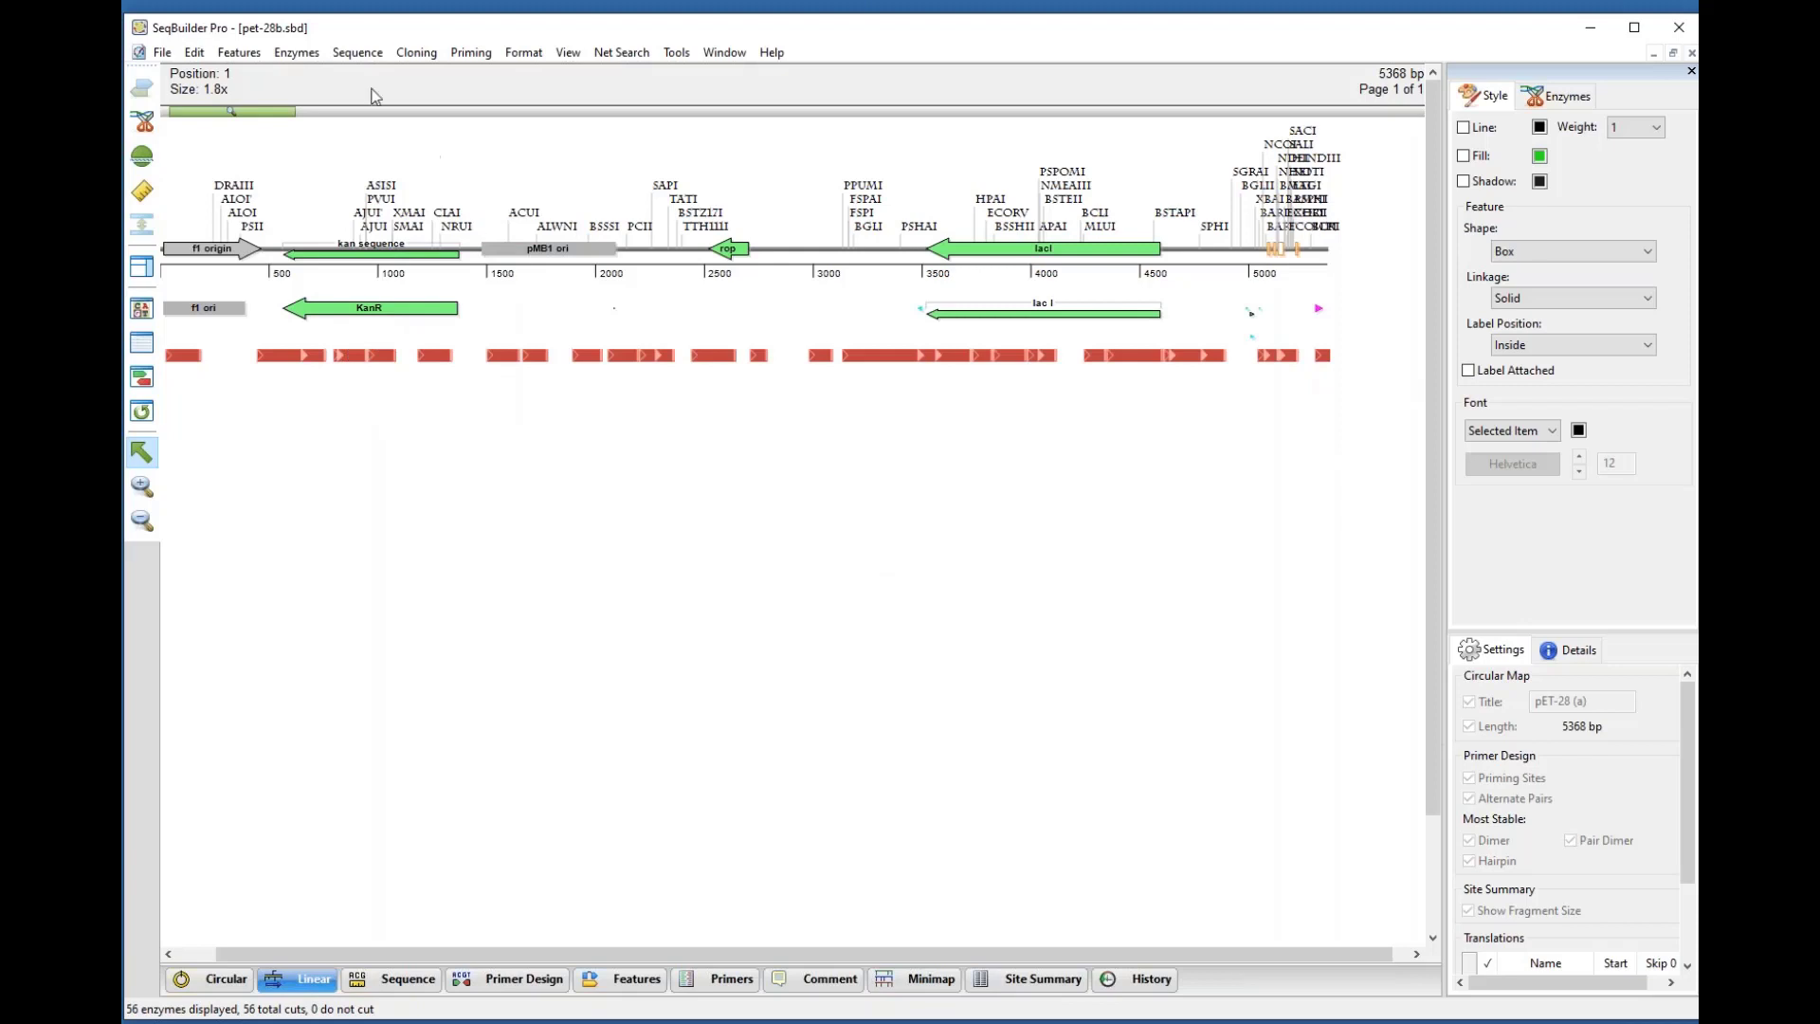
pyautogui.click(356, 52)
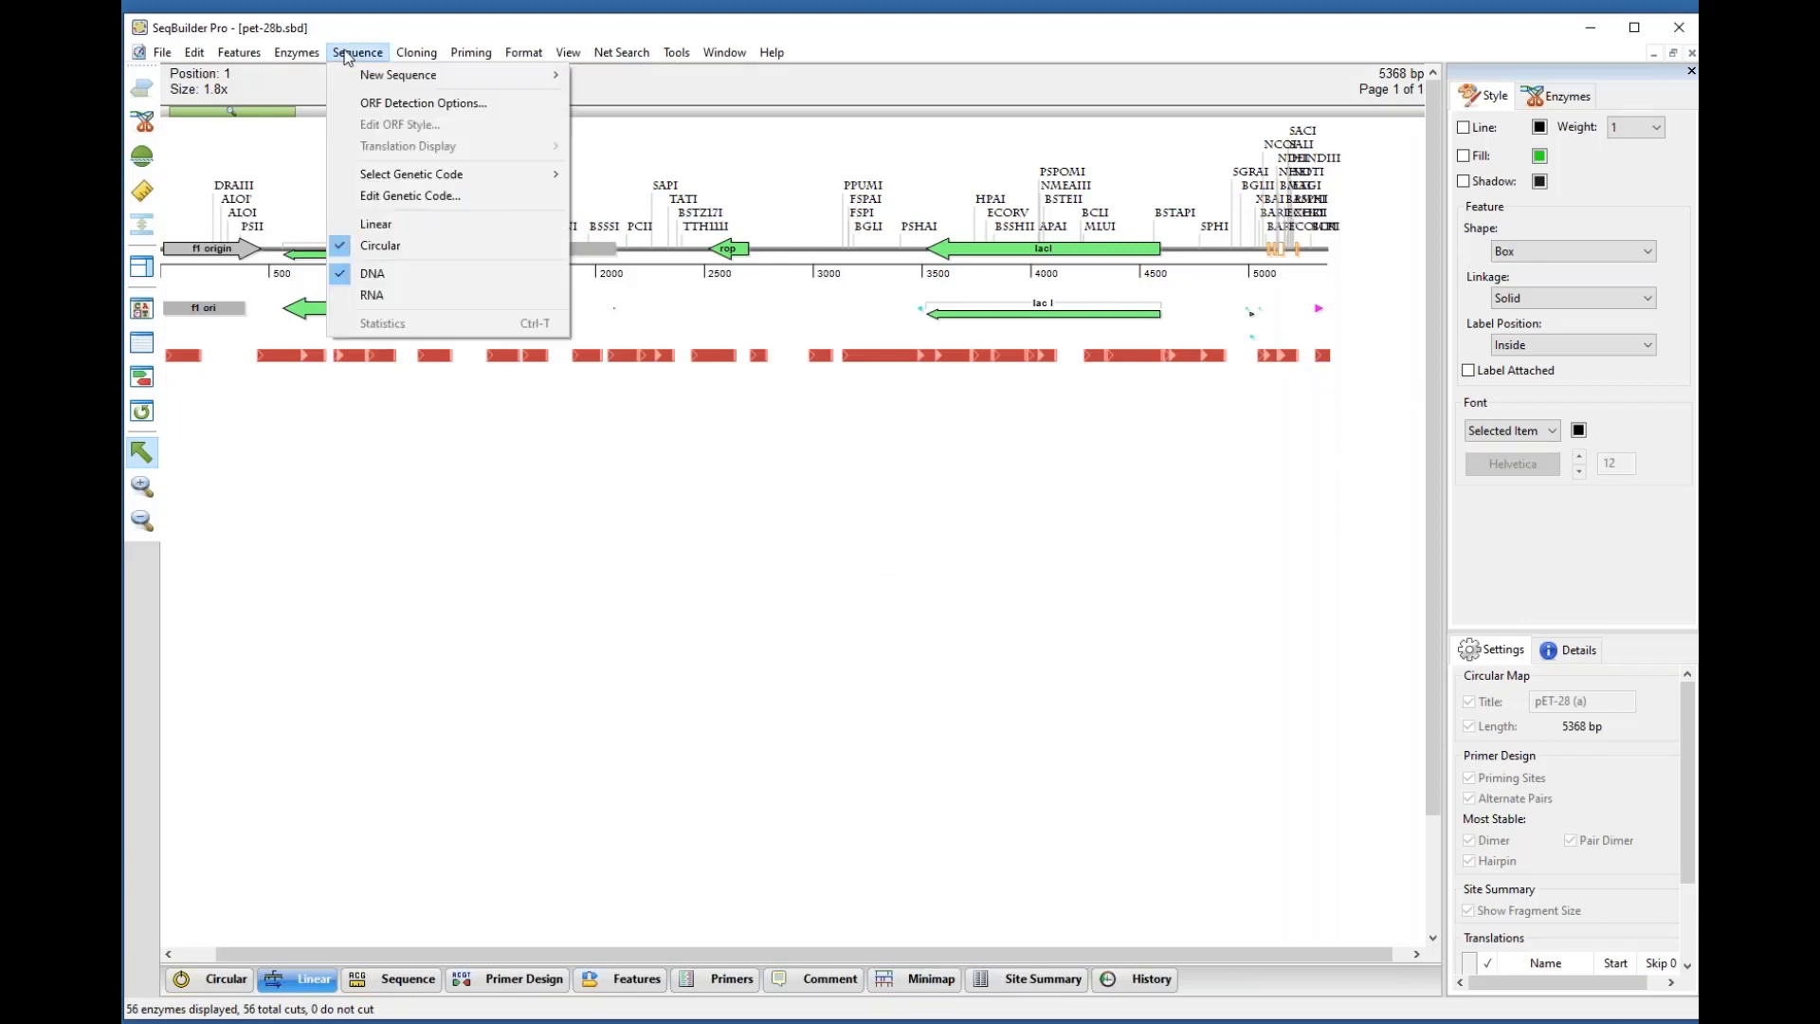
pyautogui.click(376, 106)
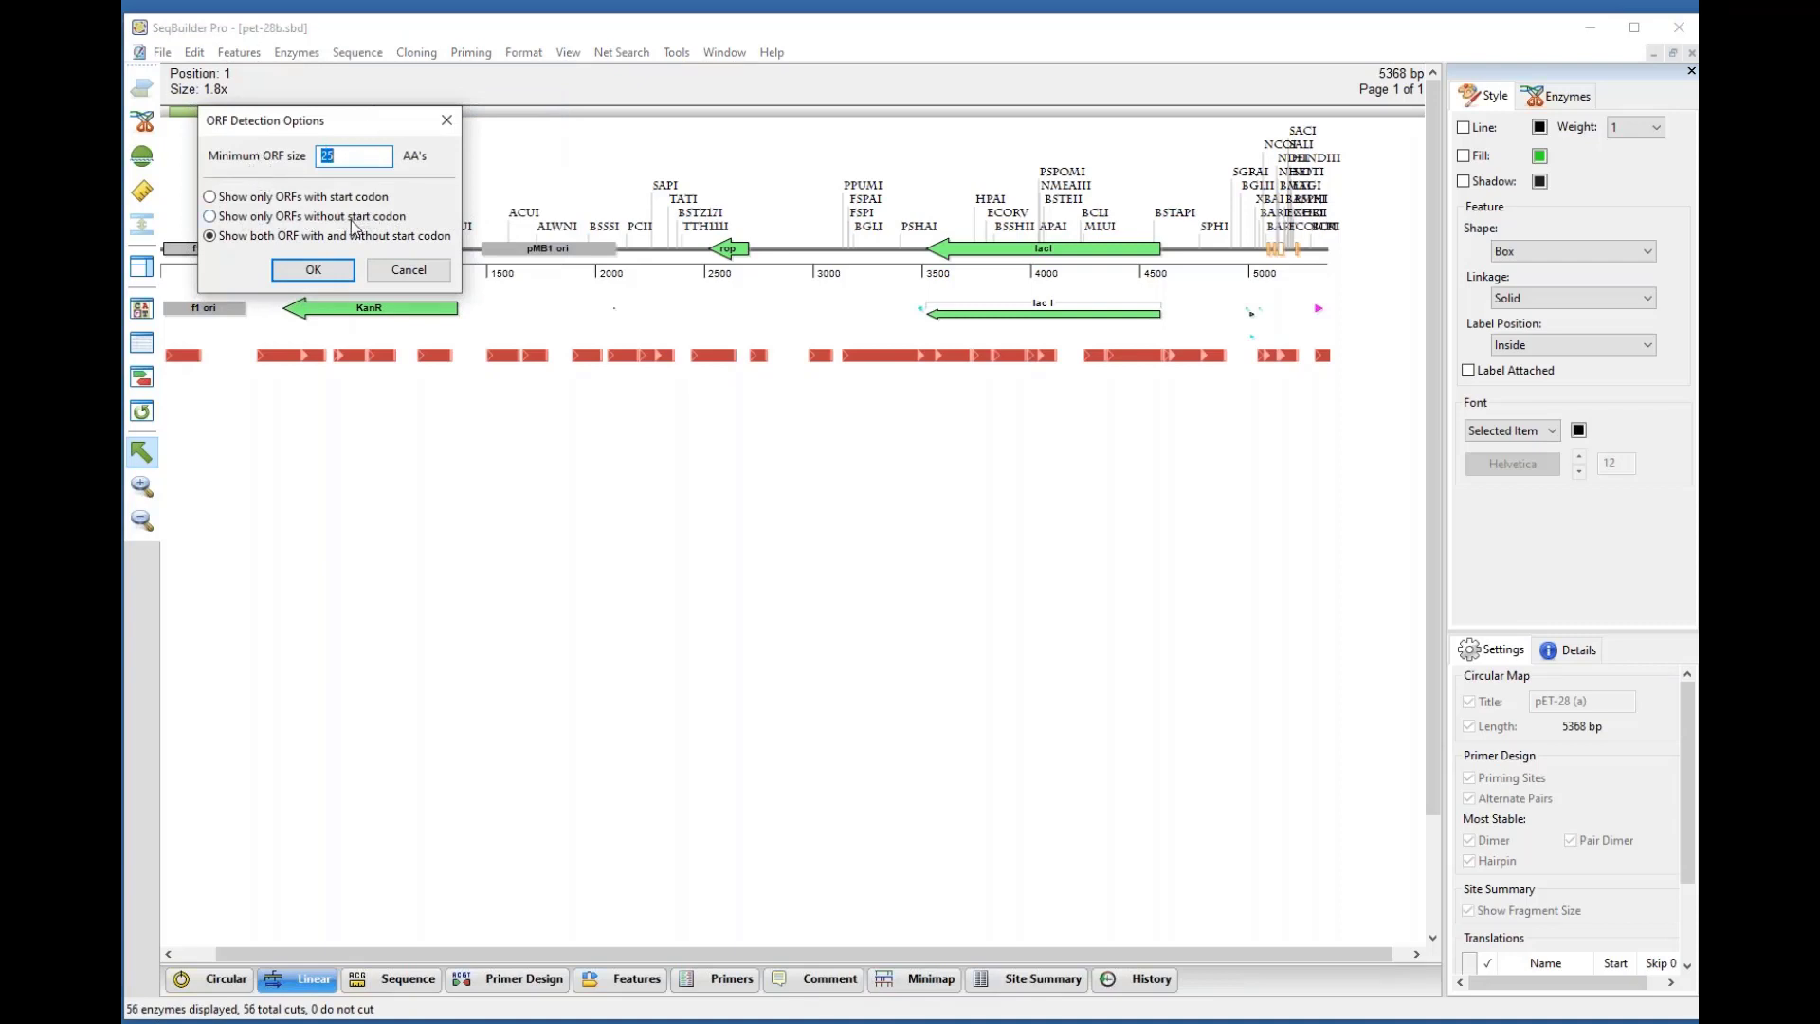
pyautogui.click(378, 272)
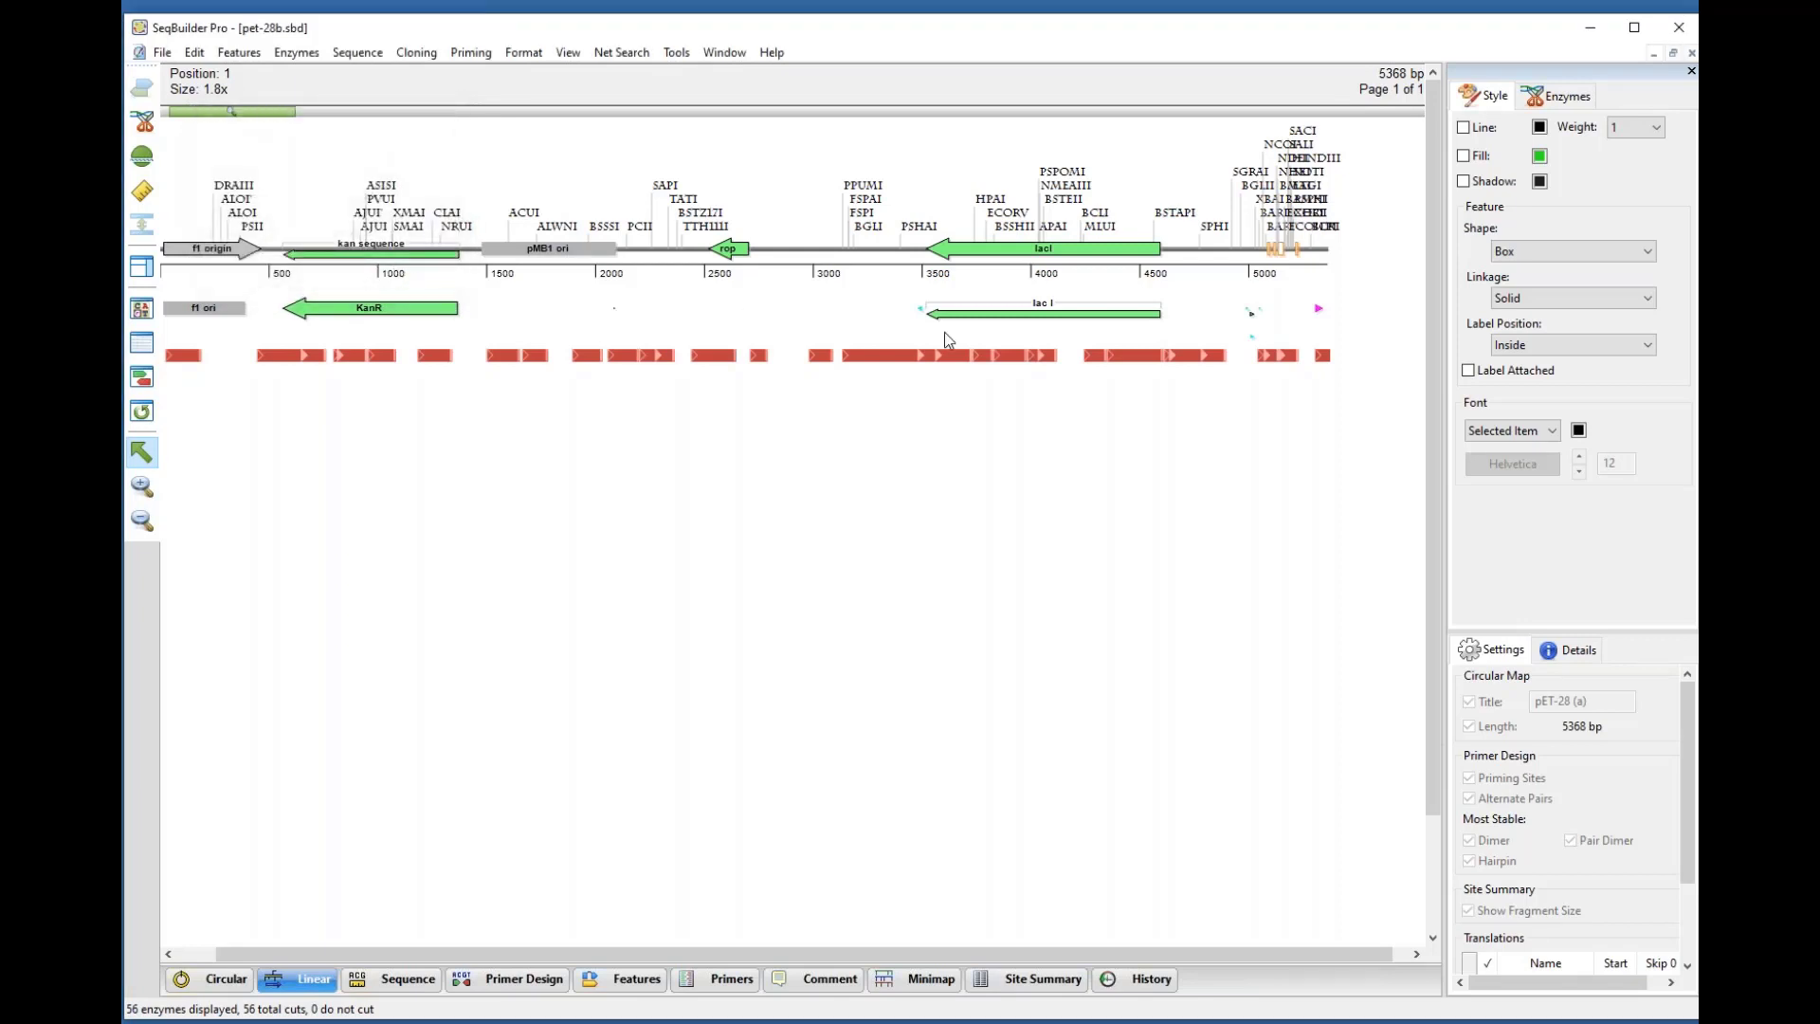
# Step: Review the ORFs toward the end of the pet-28b sequence and show the ORFs of all top frames
pyautogui.click(404, 990)
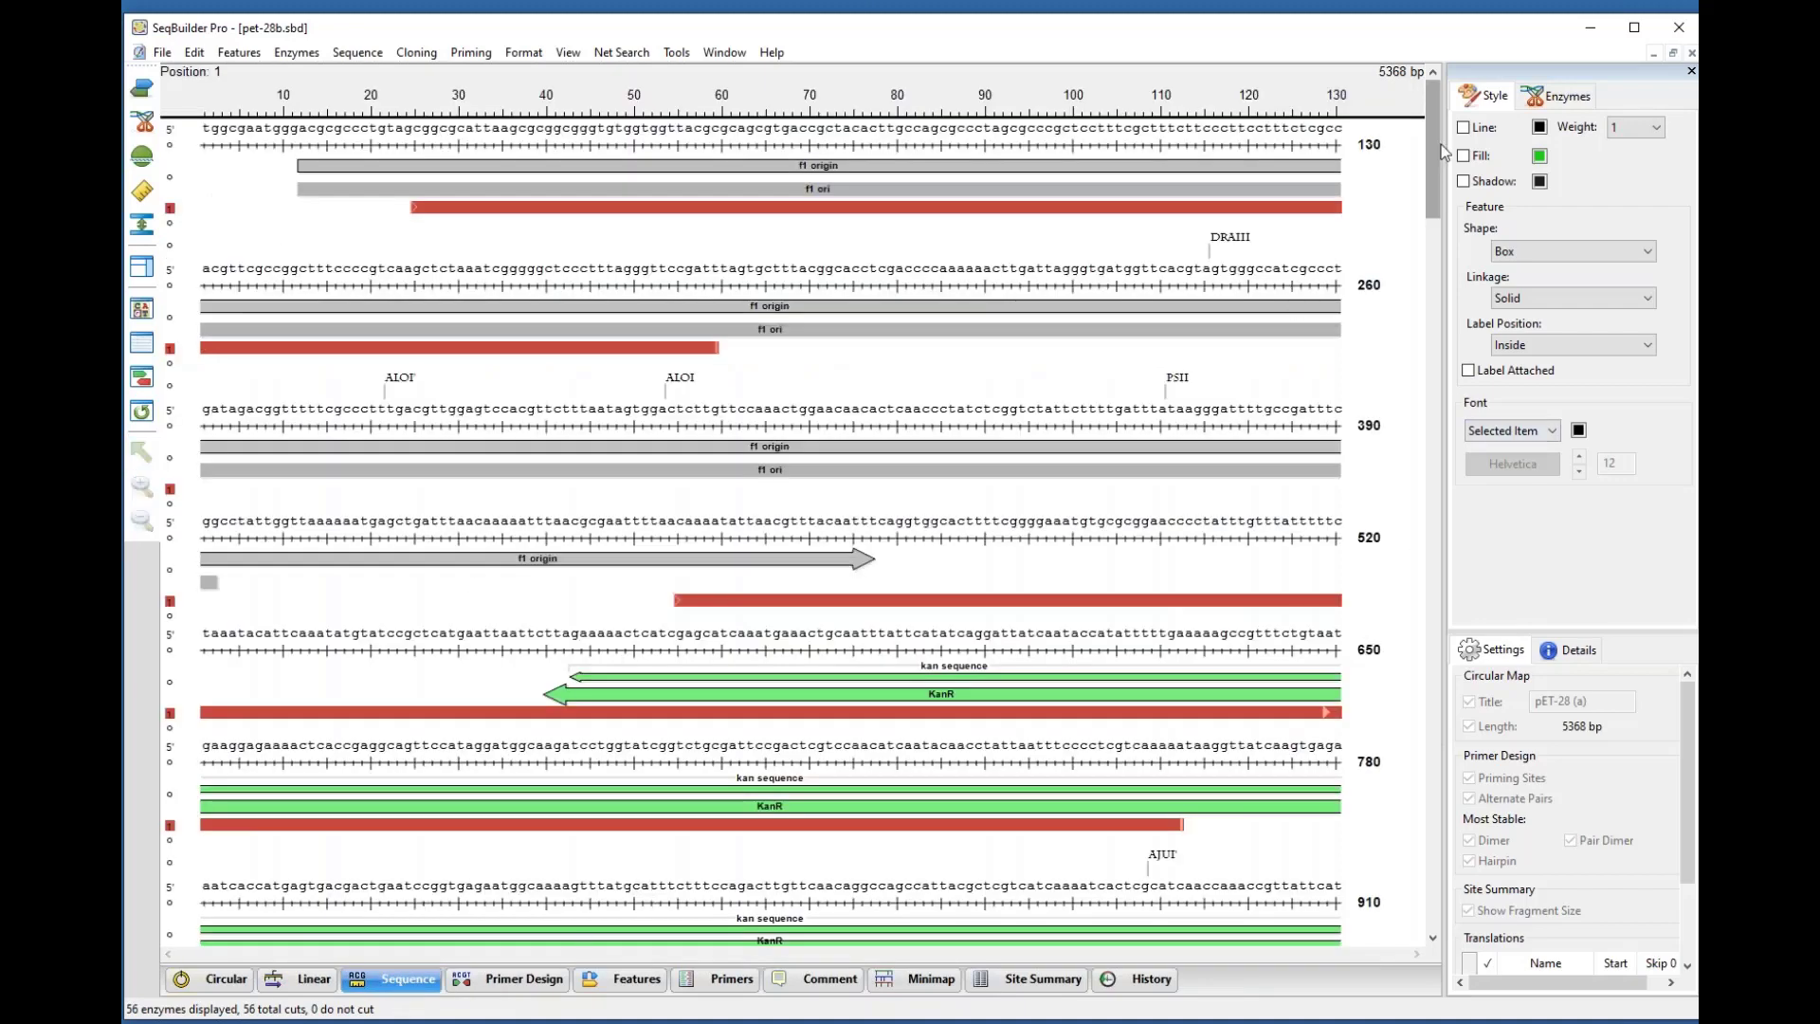
pyautogui.moveTo(1440, 133); pyautogui.dragTo(1420, 749)
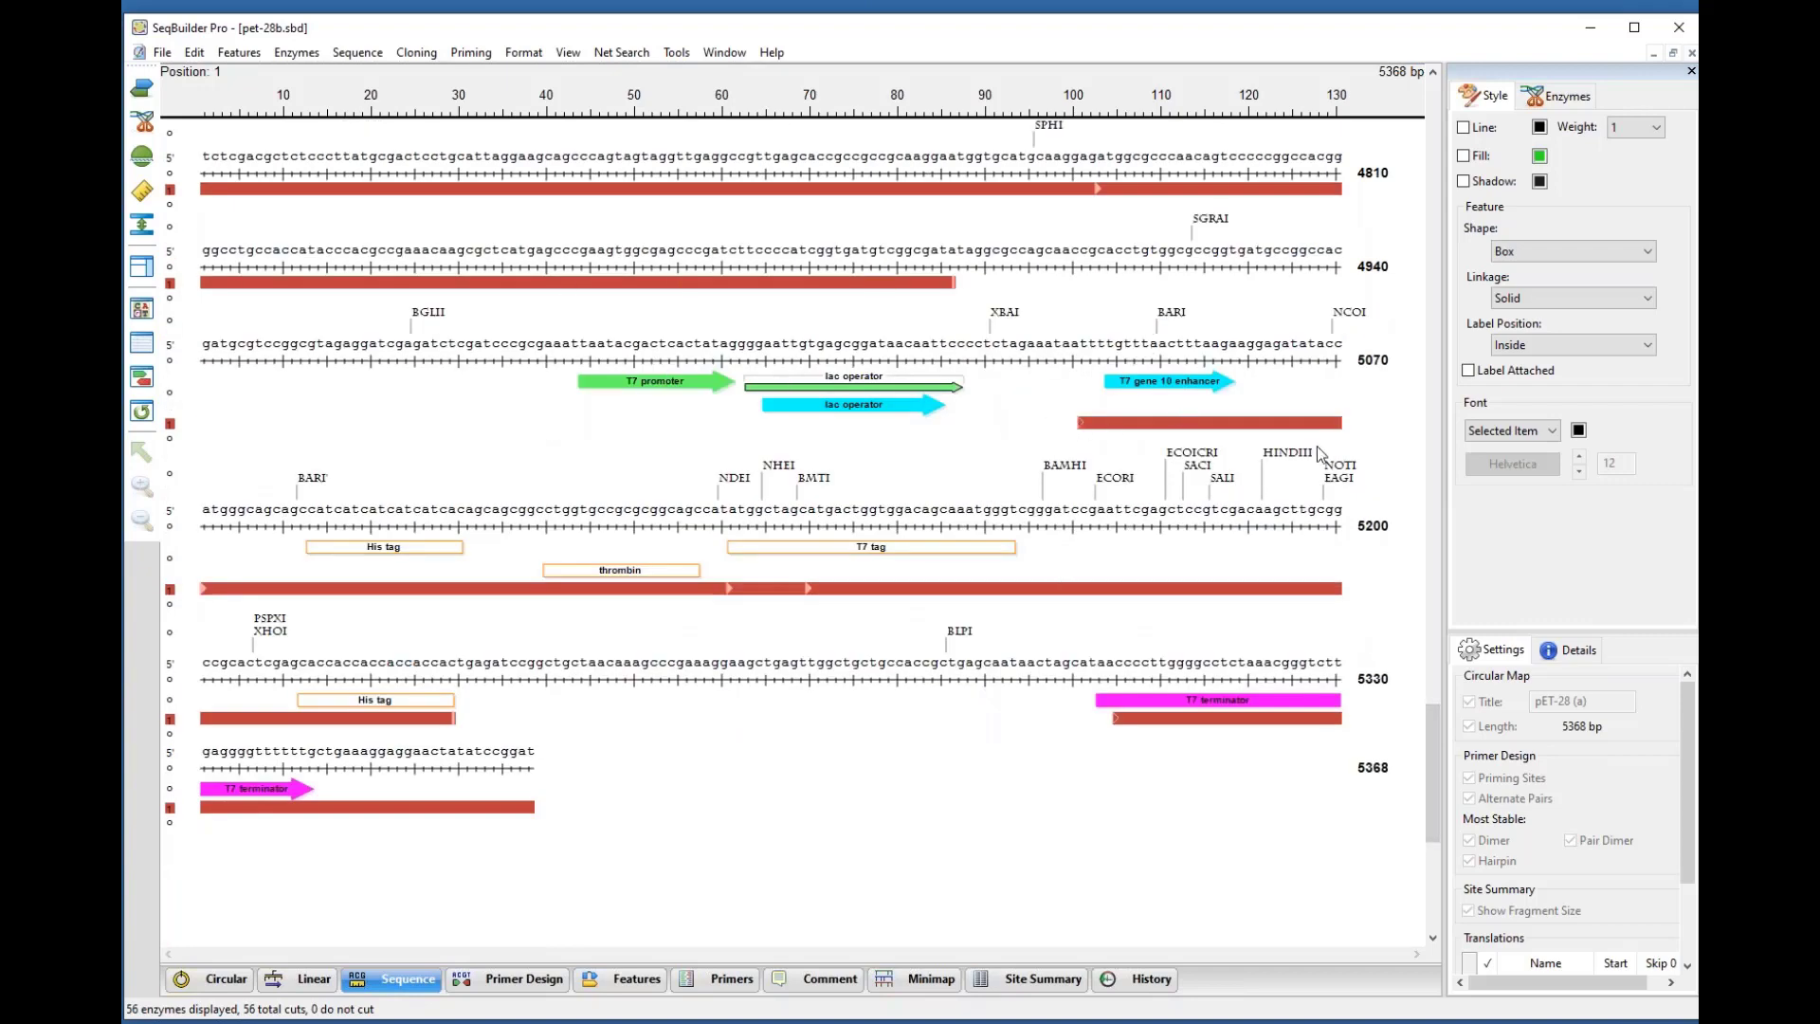
pyautogui.click(141, 155)
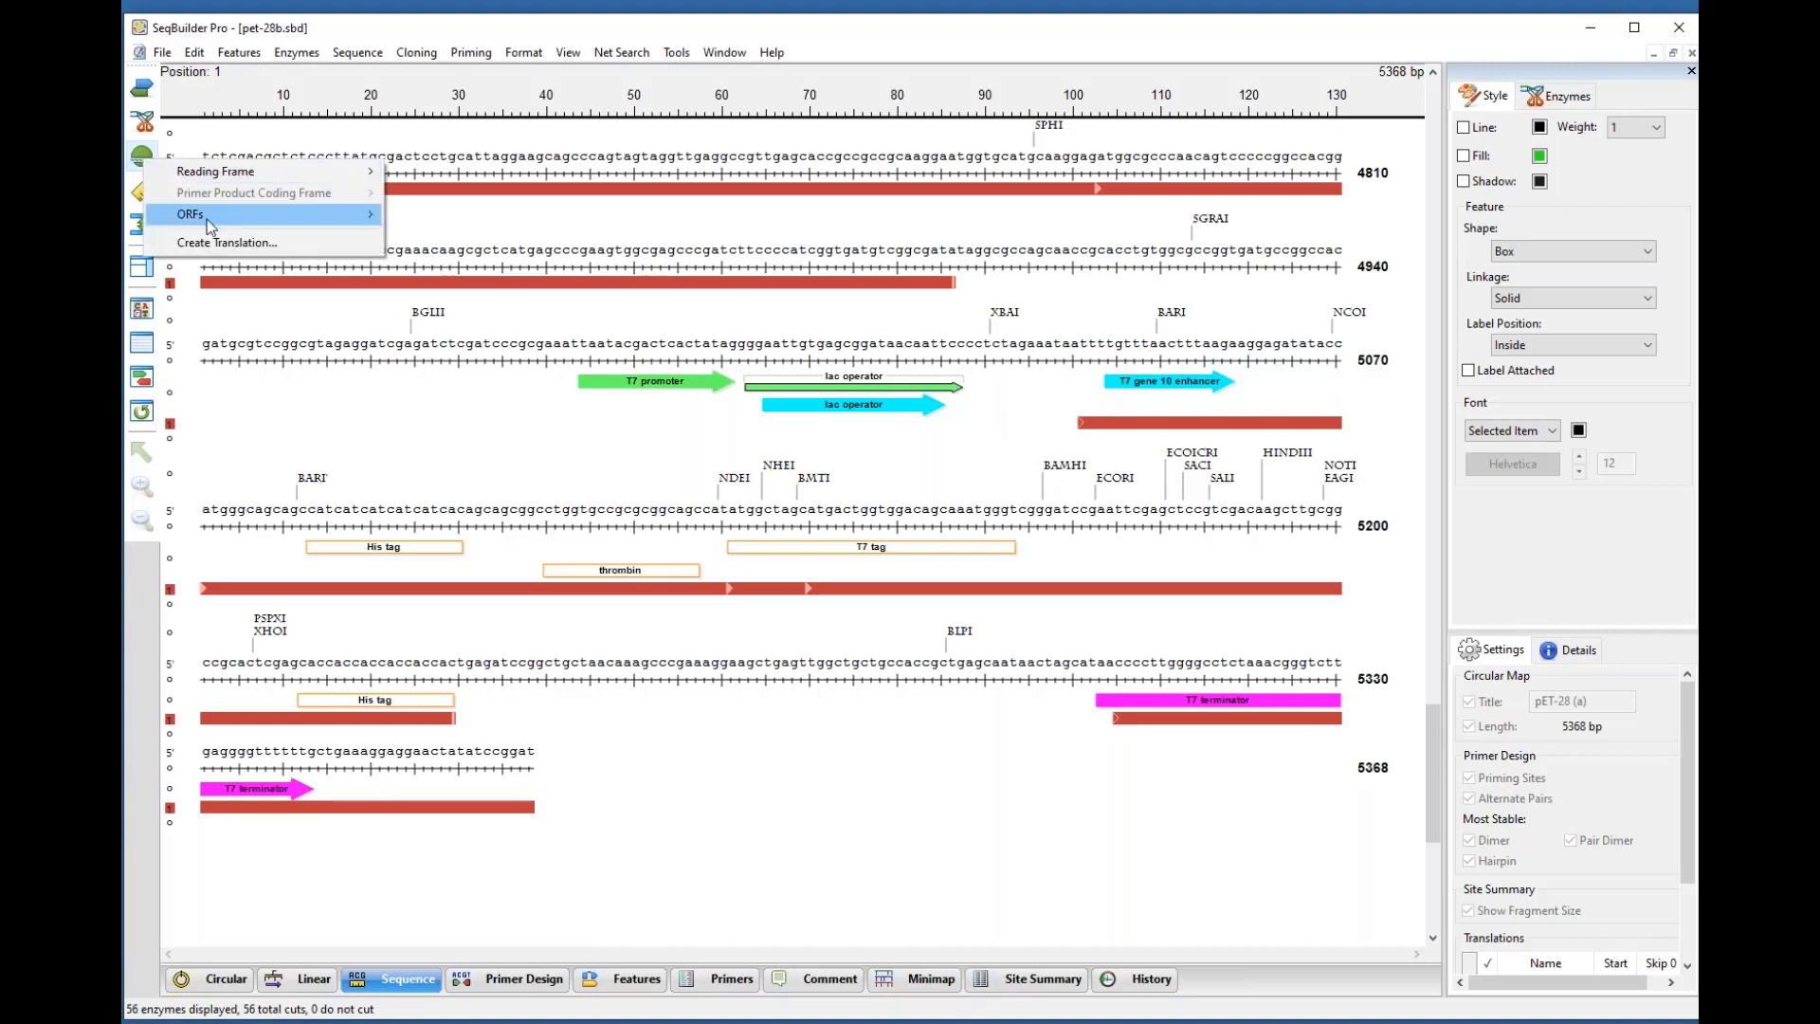
pyautogui.moveTo(236, 222)
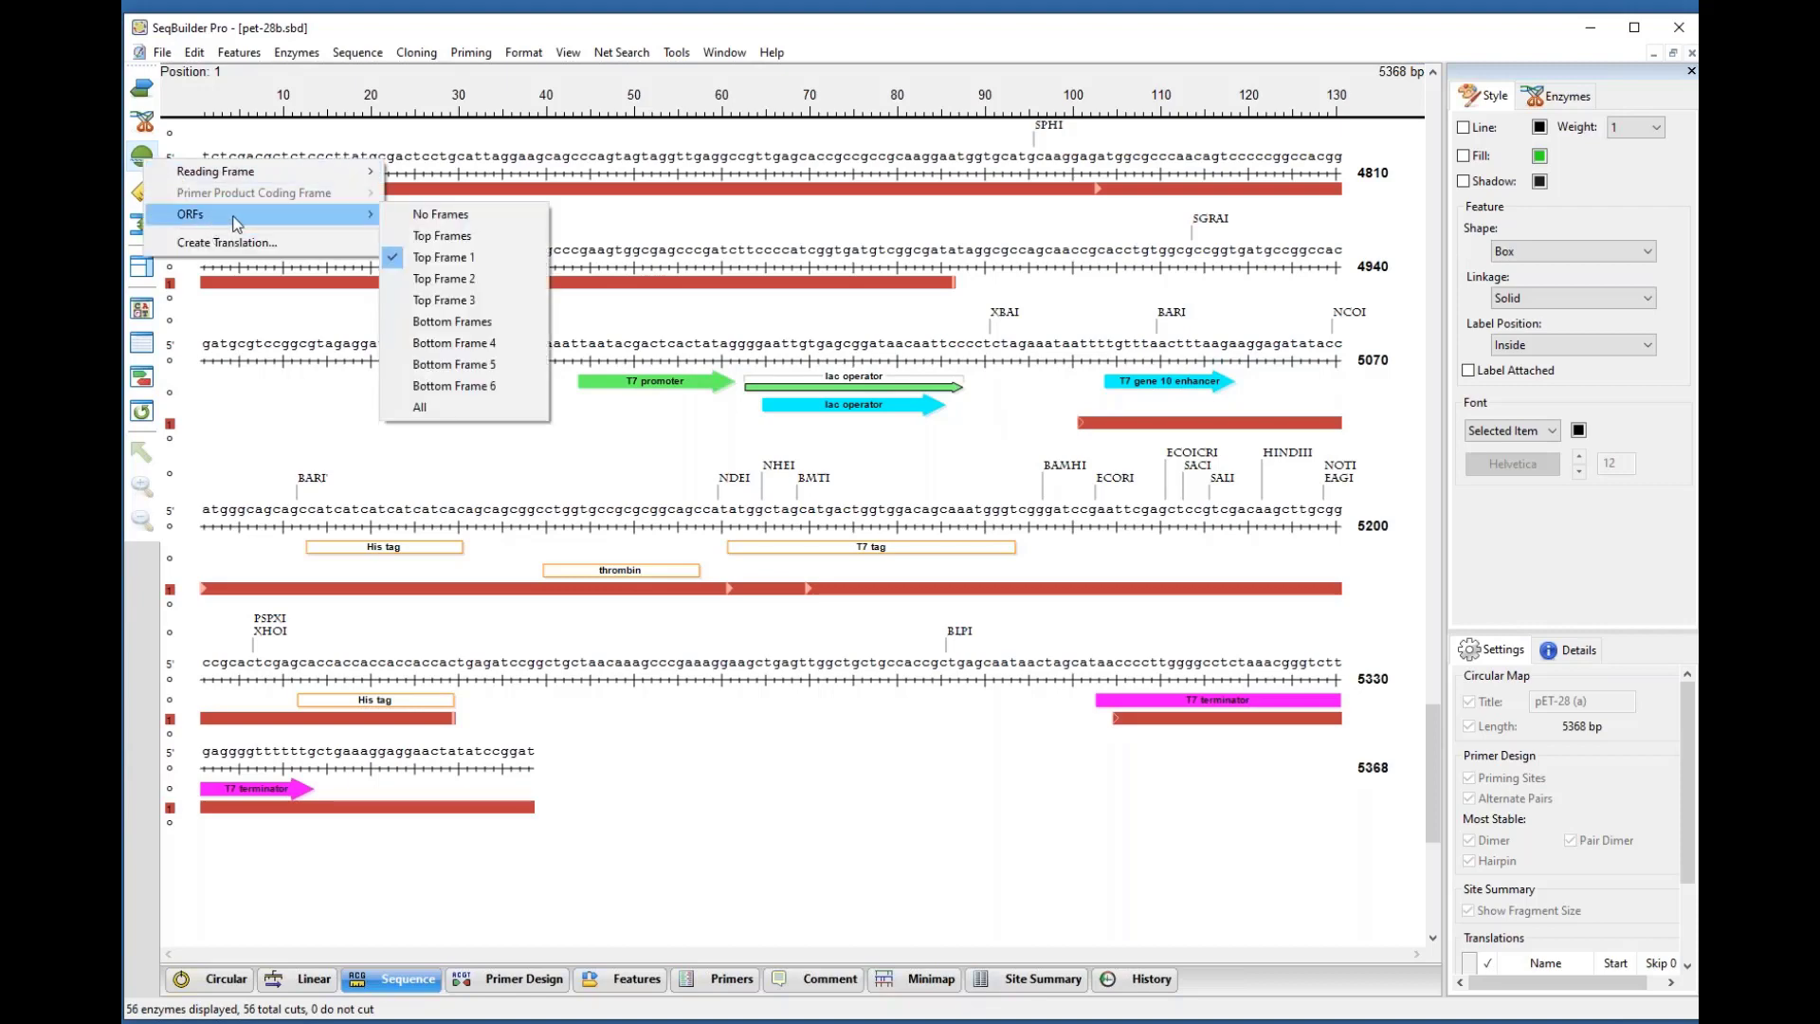
pyautogui.click(438, 237)
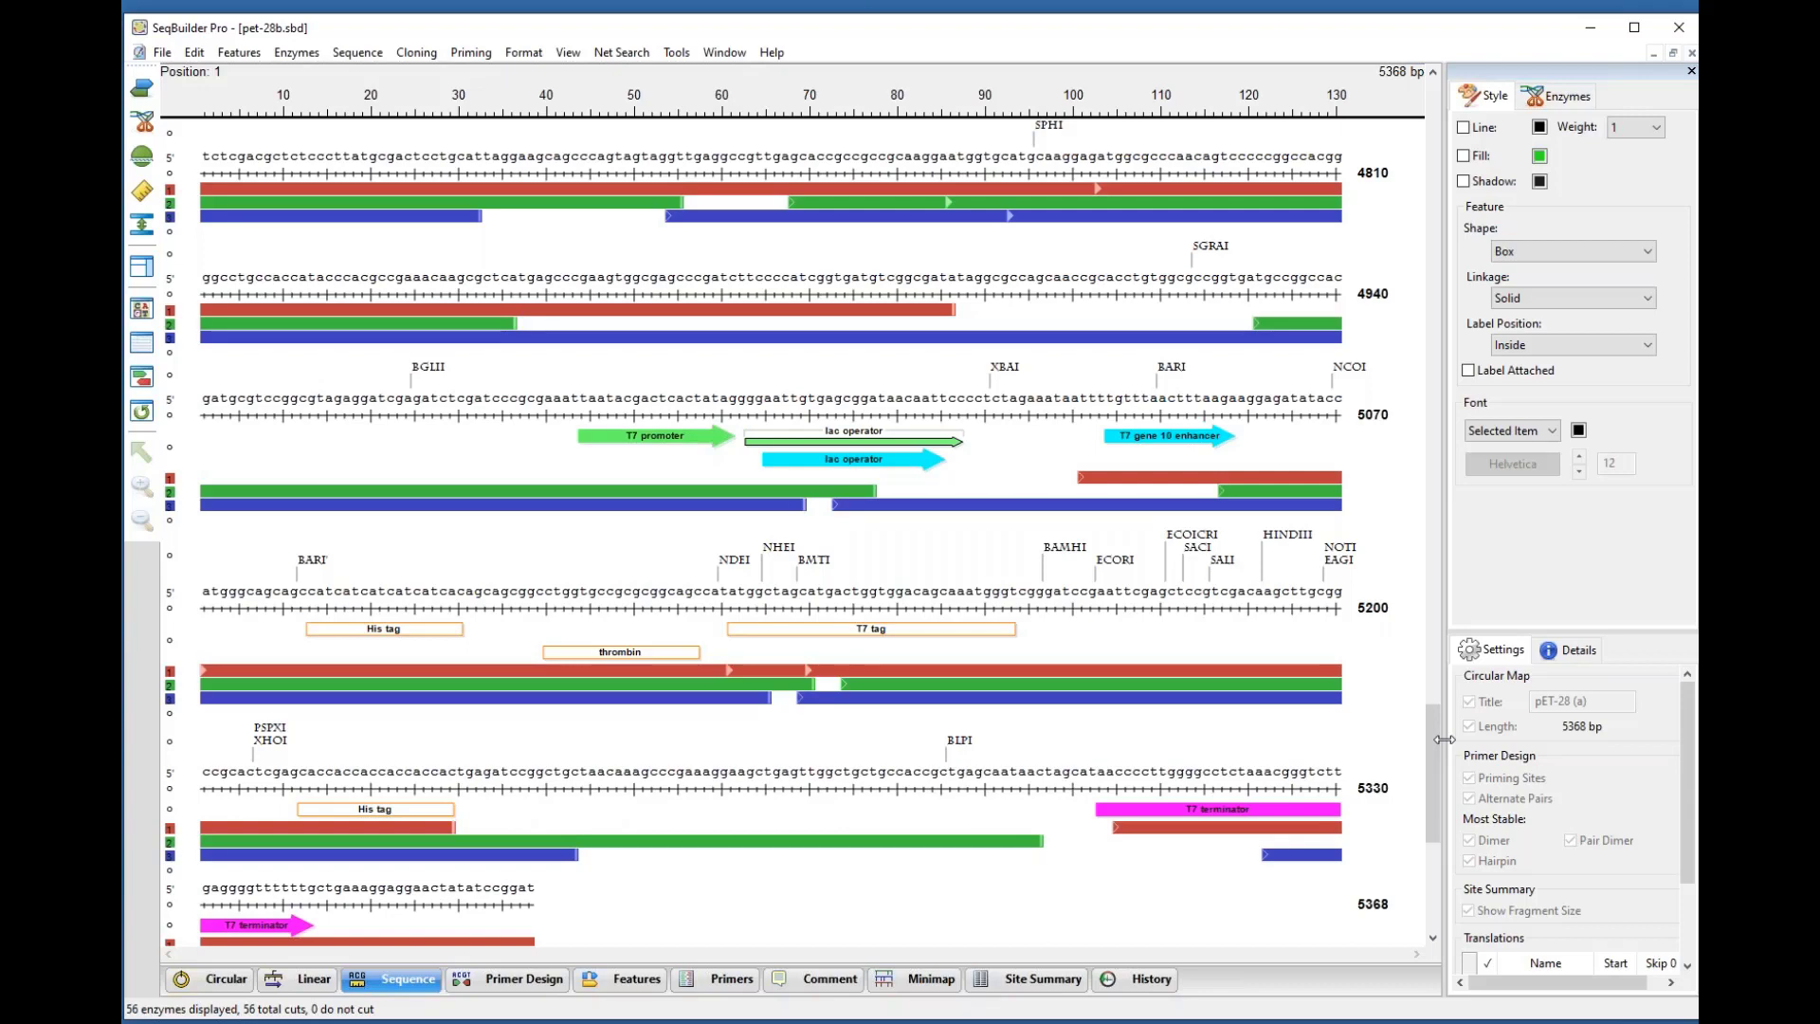
# Step: Return to the circular map and examine the available restriction enzyme filters without changing the selection
pyautogui.click(225, 986)
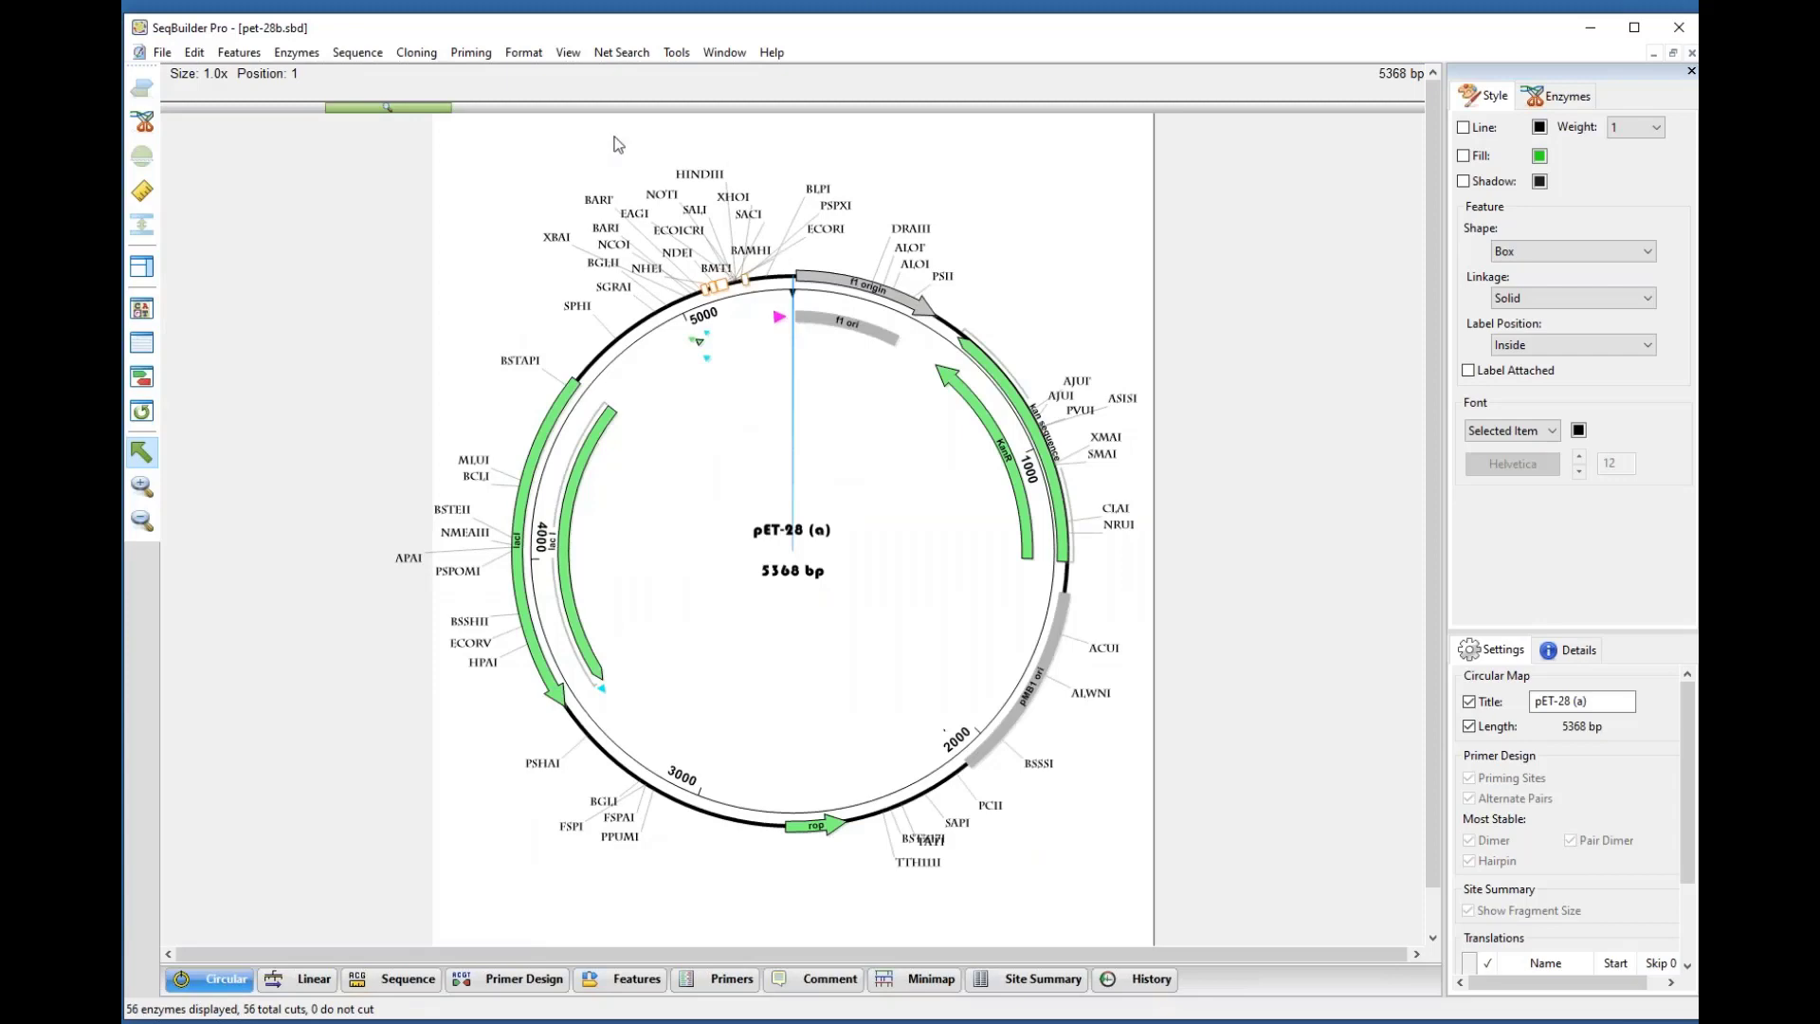
pyautogui.click(142, 123)
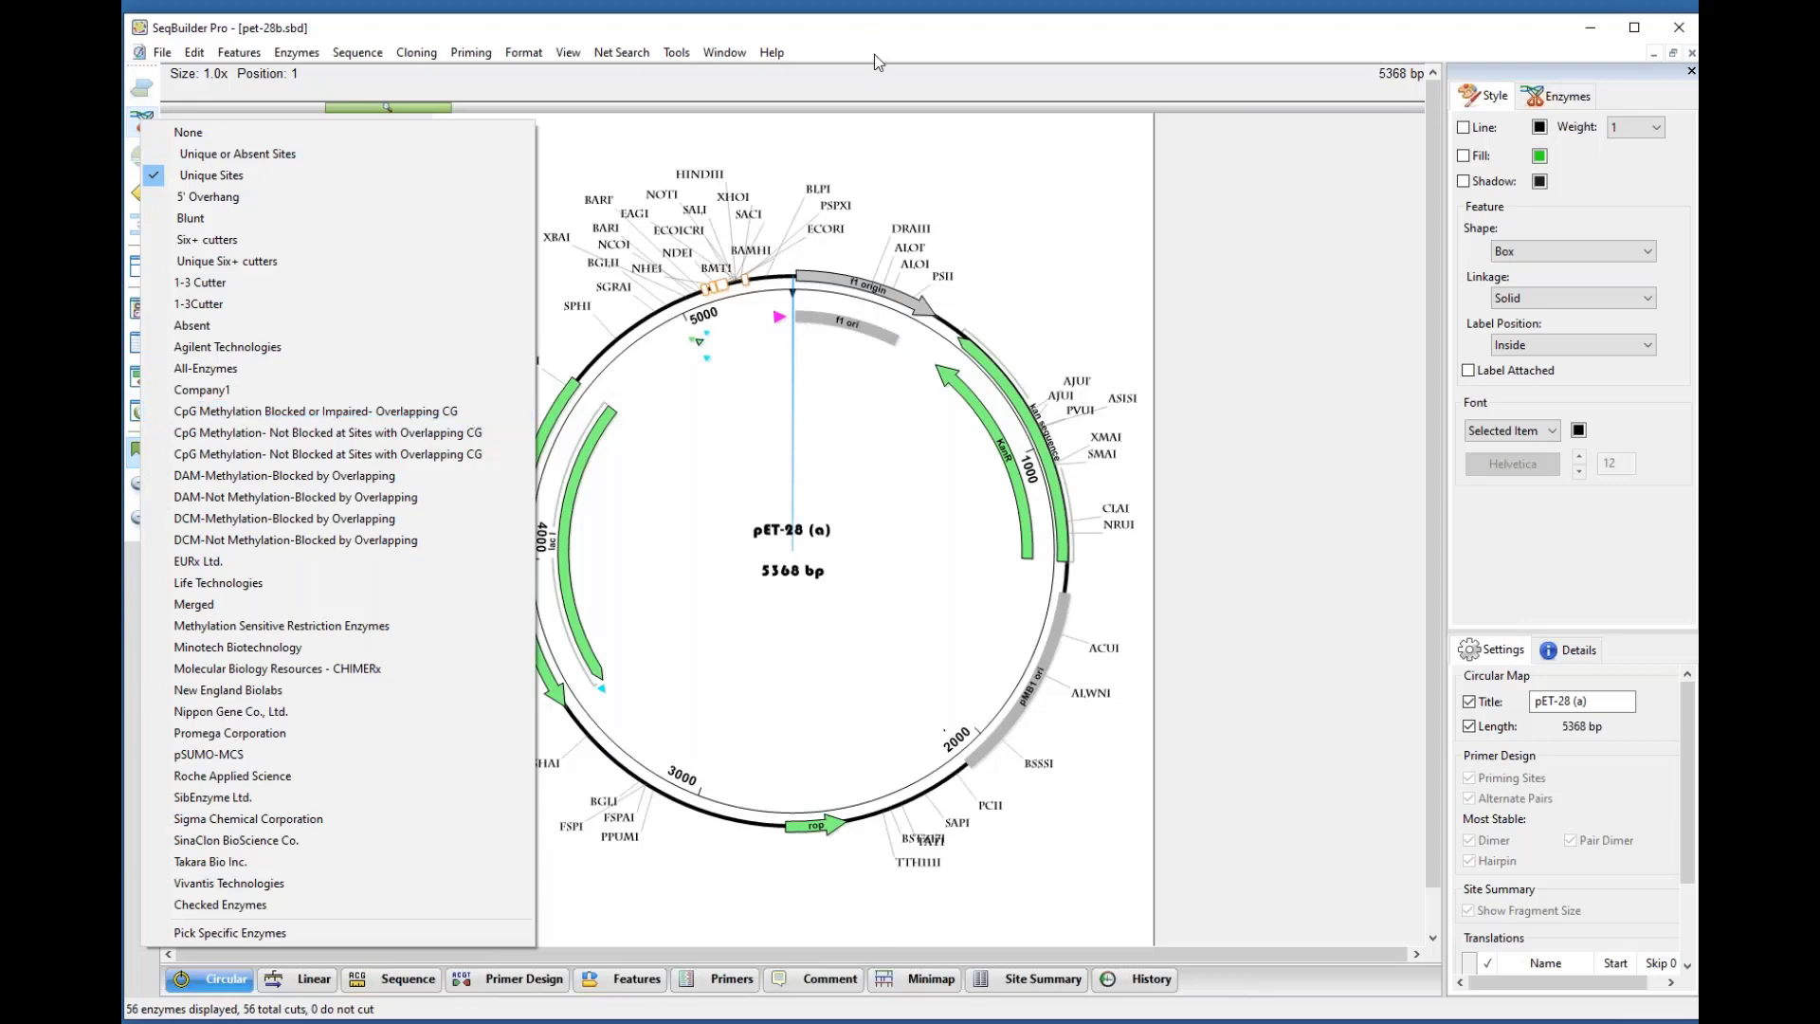
pyautogui.click(994, 432)
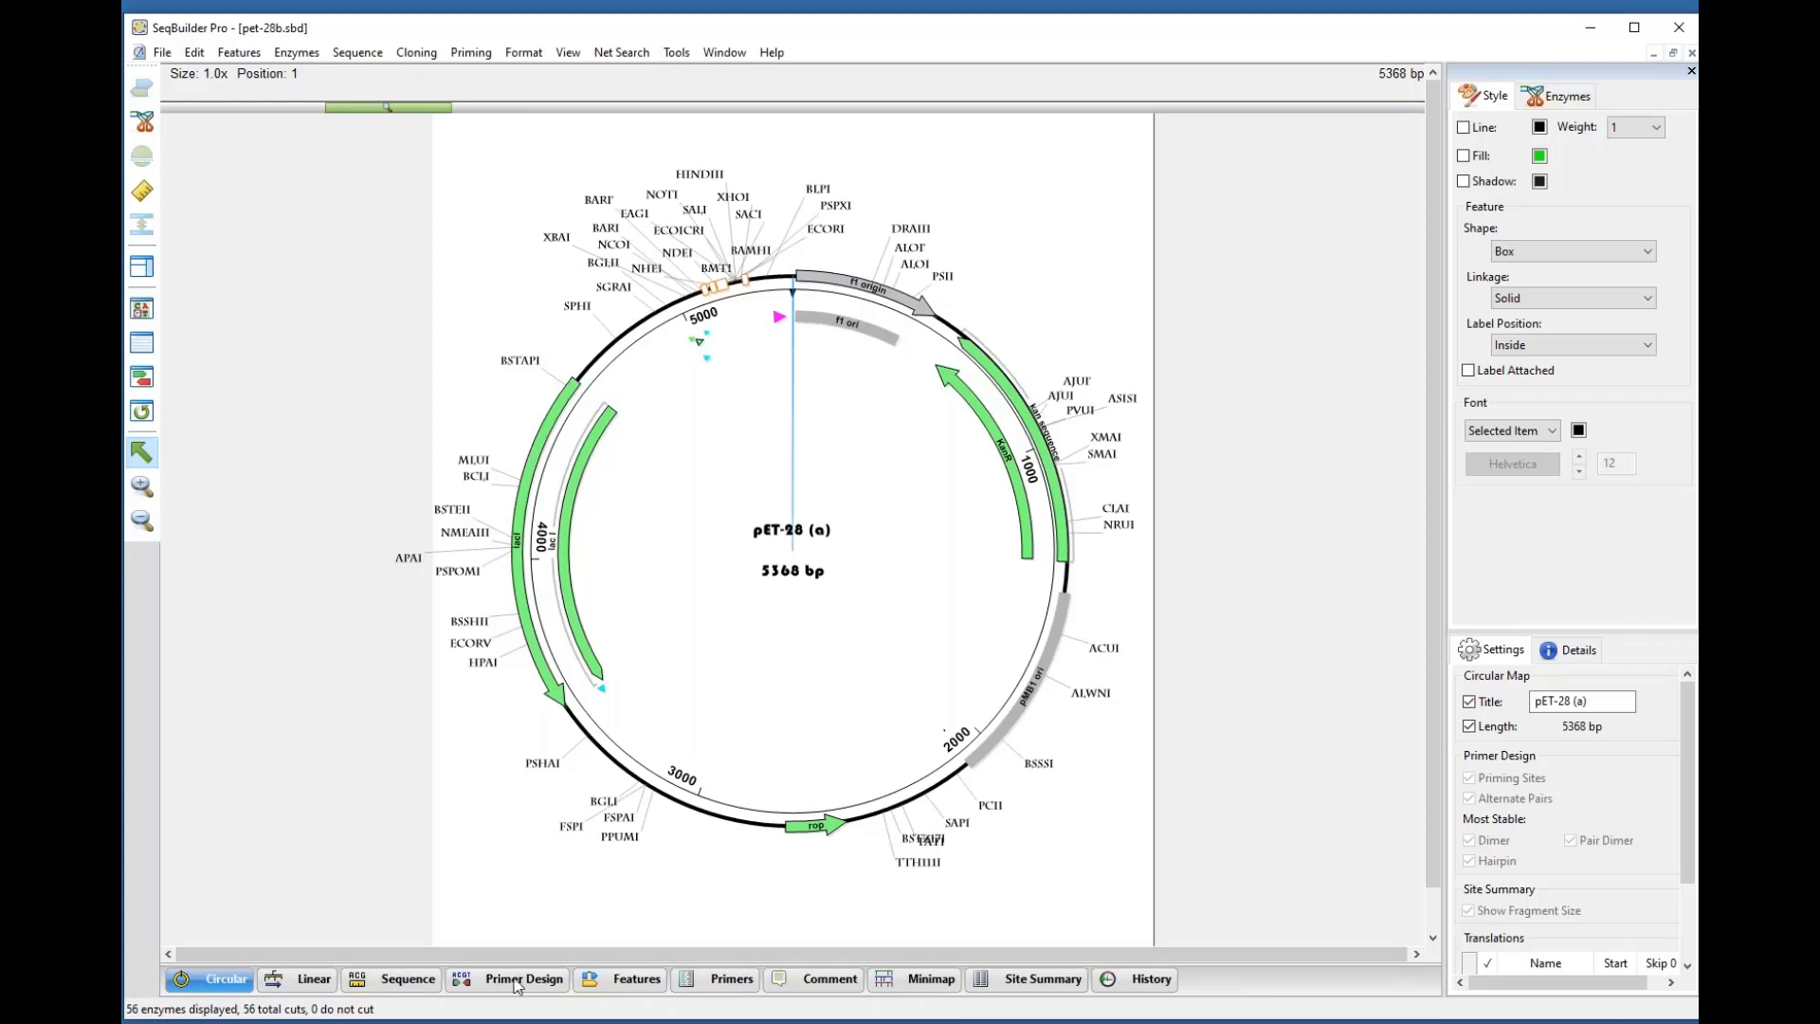
# Step: Set up primer pair creation for the KanR feature, spanning 560 to 1369, with optimal primer locations
pyautogui.click(1009, 465)
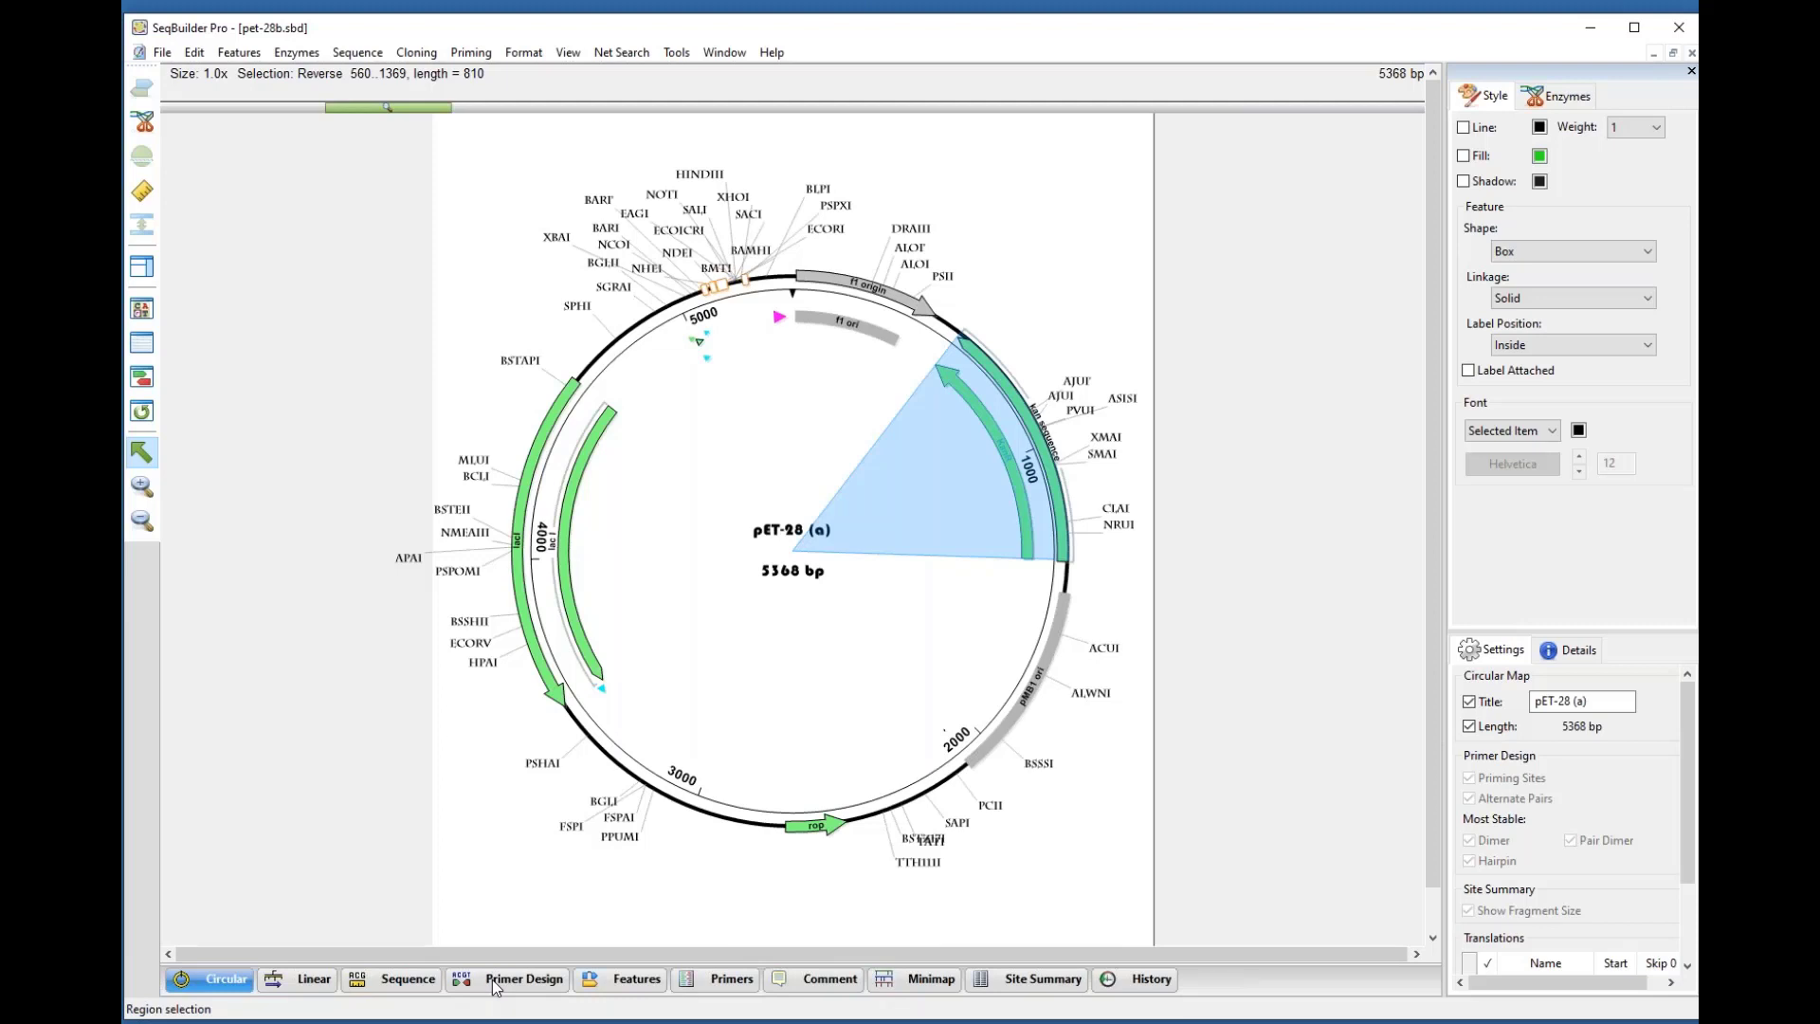
pyautogui.click(473, 53)
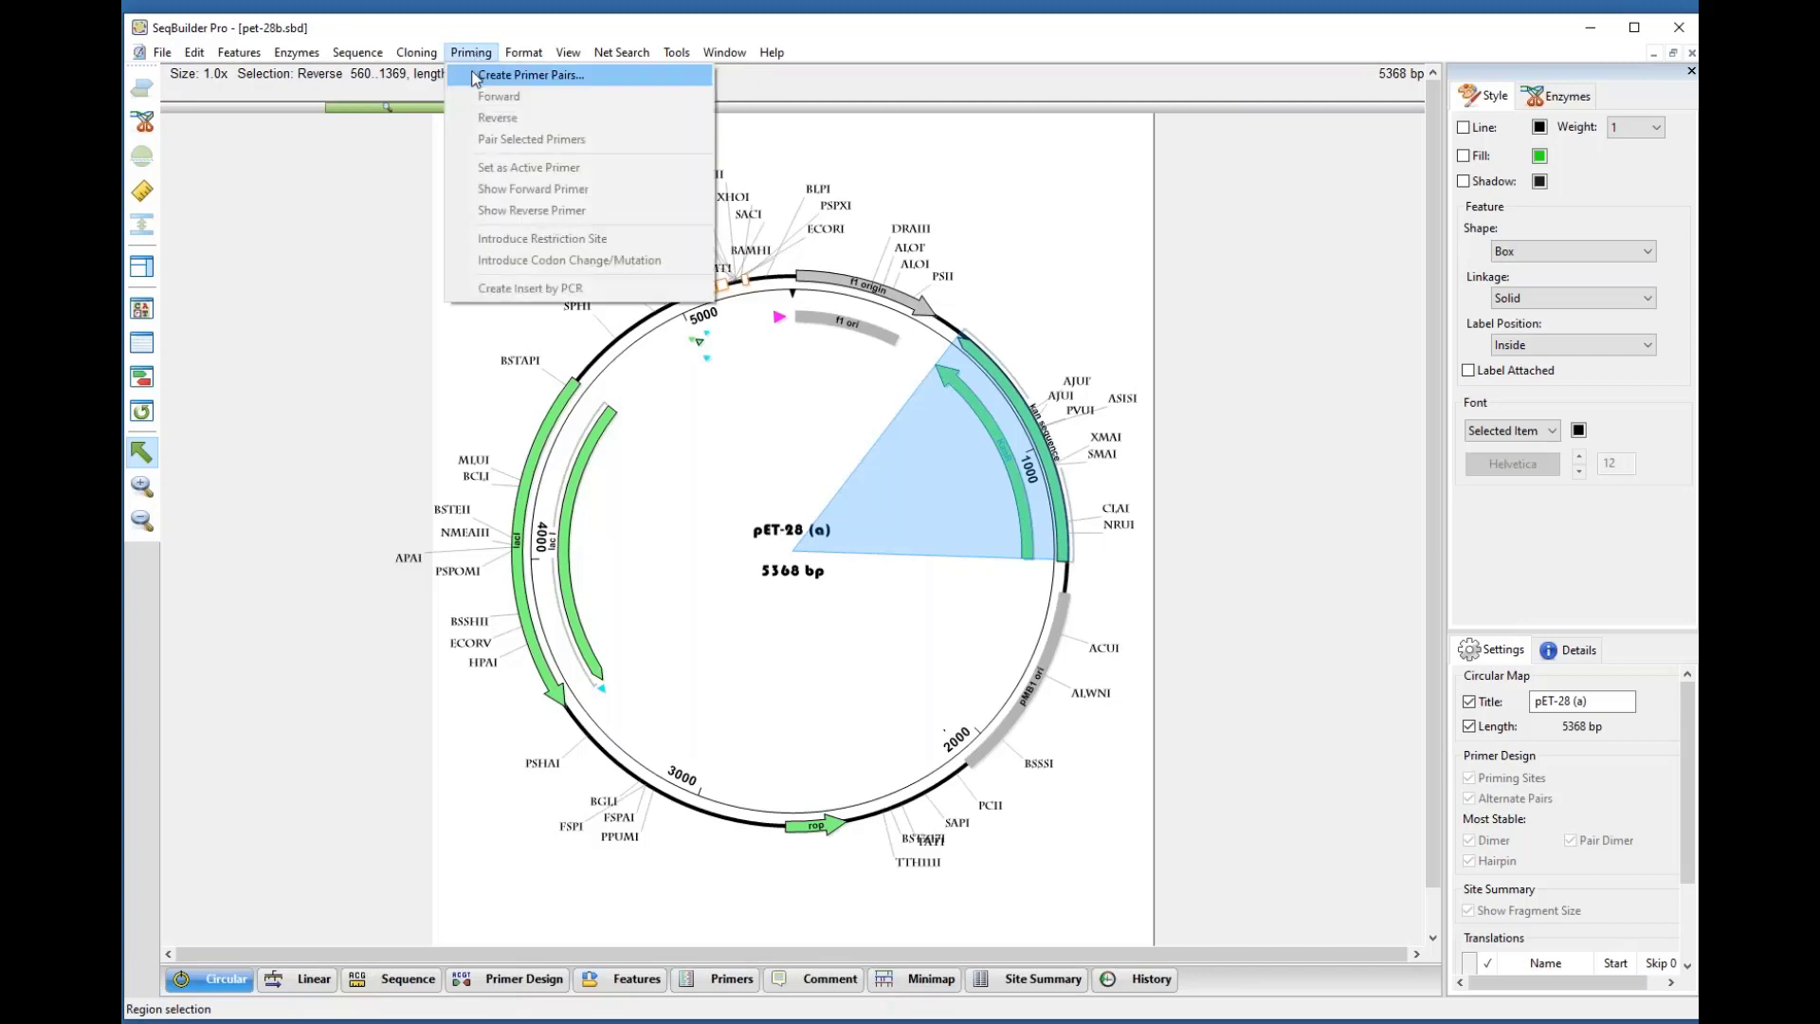
pyautogui.click(474, 74)
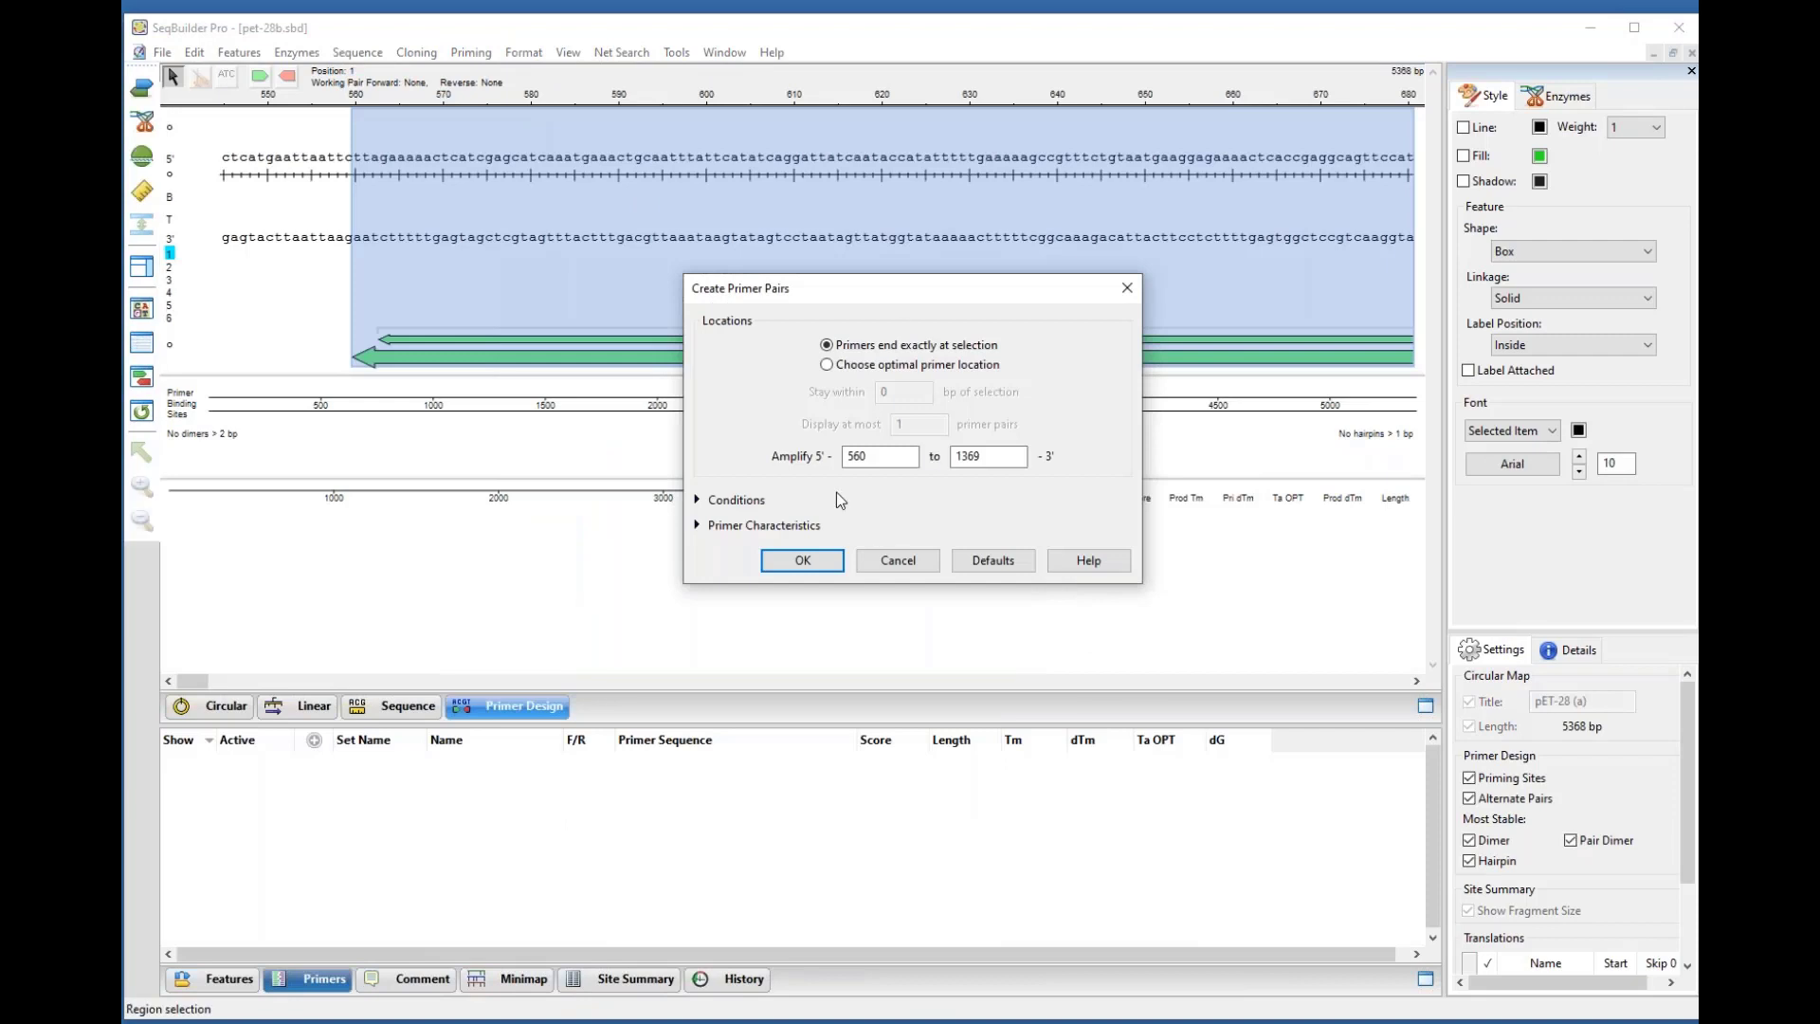
pyautogui.moveTo(966, 287)
pyautogui.mouseDown()
pyautogui.moveTo(930, 593)
pyautogui.moveTo(966, 259)
pyautogui.mouseUp()
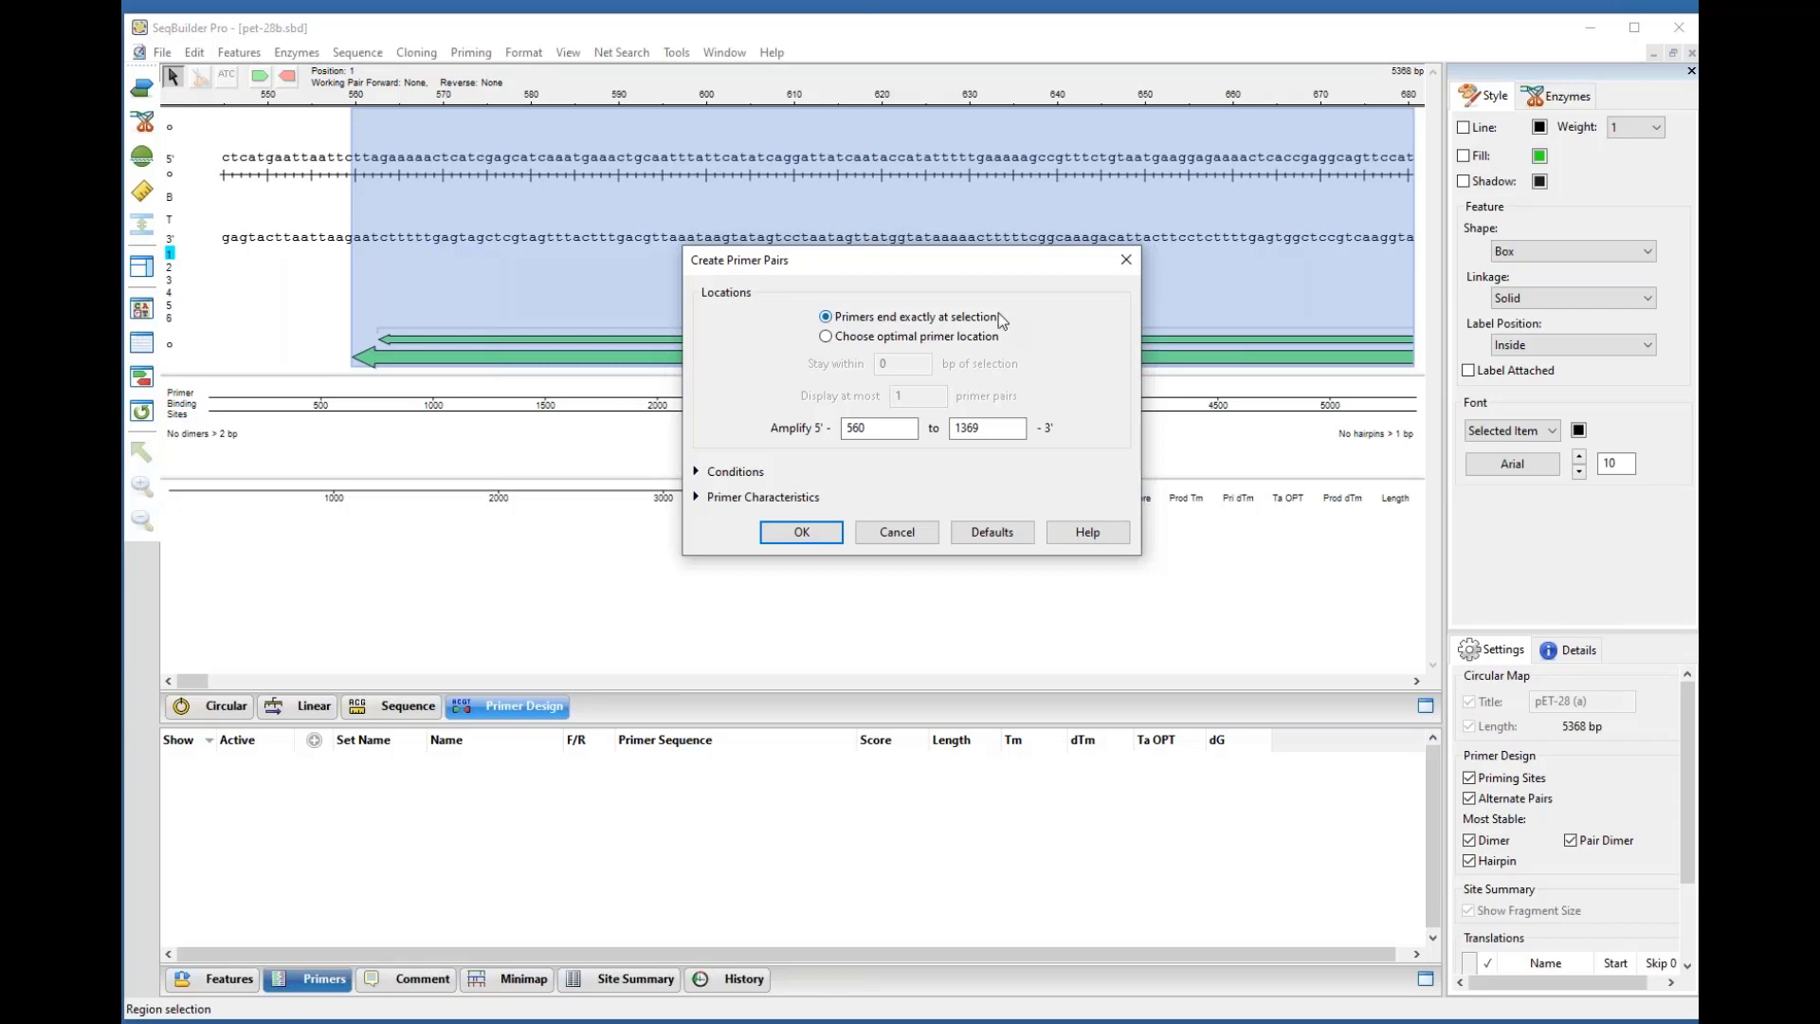
pyautogui.click(925, 346)
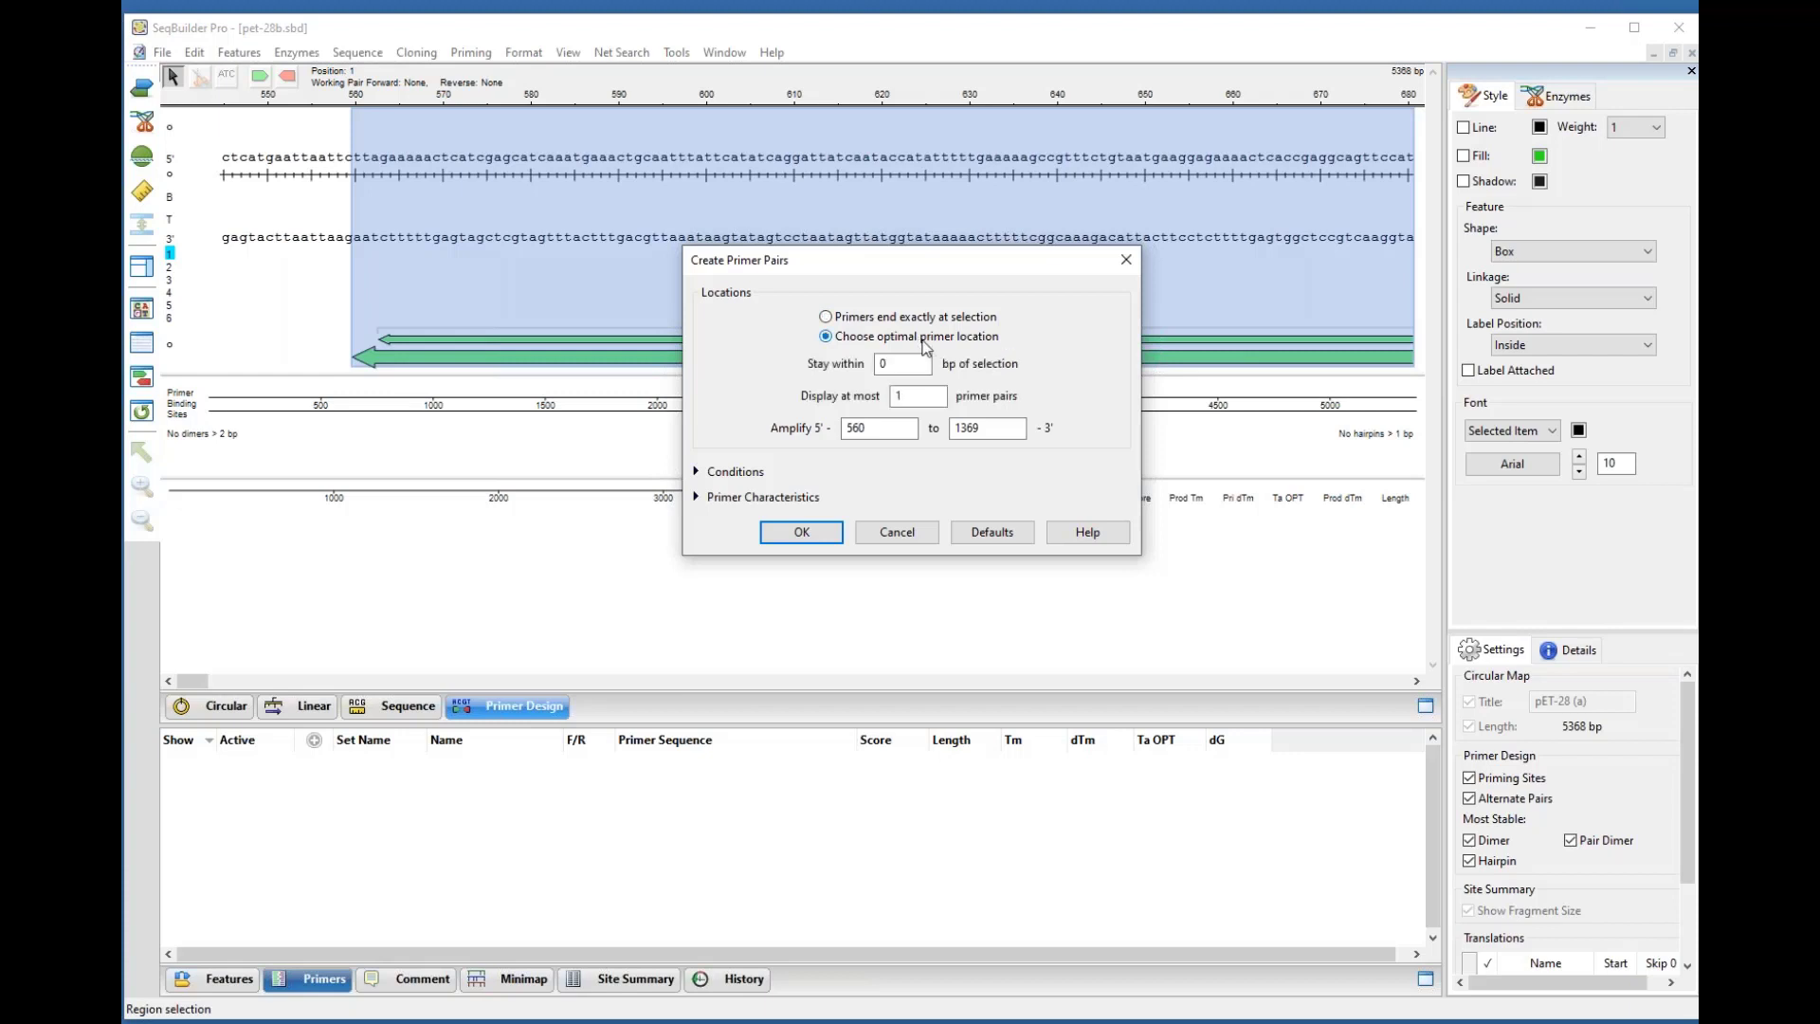
# Step: Review the location limits, salt concentration and primer characteristics, and create one primer pair with the default values
pyautogui.click(913, 367)
pyautogui.click(916, 397)
pyautogui.click(697, 470)
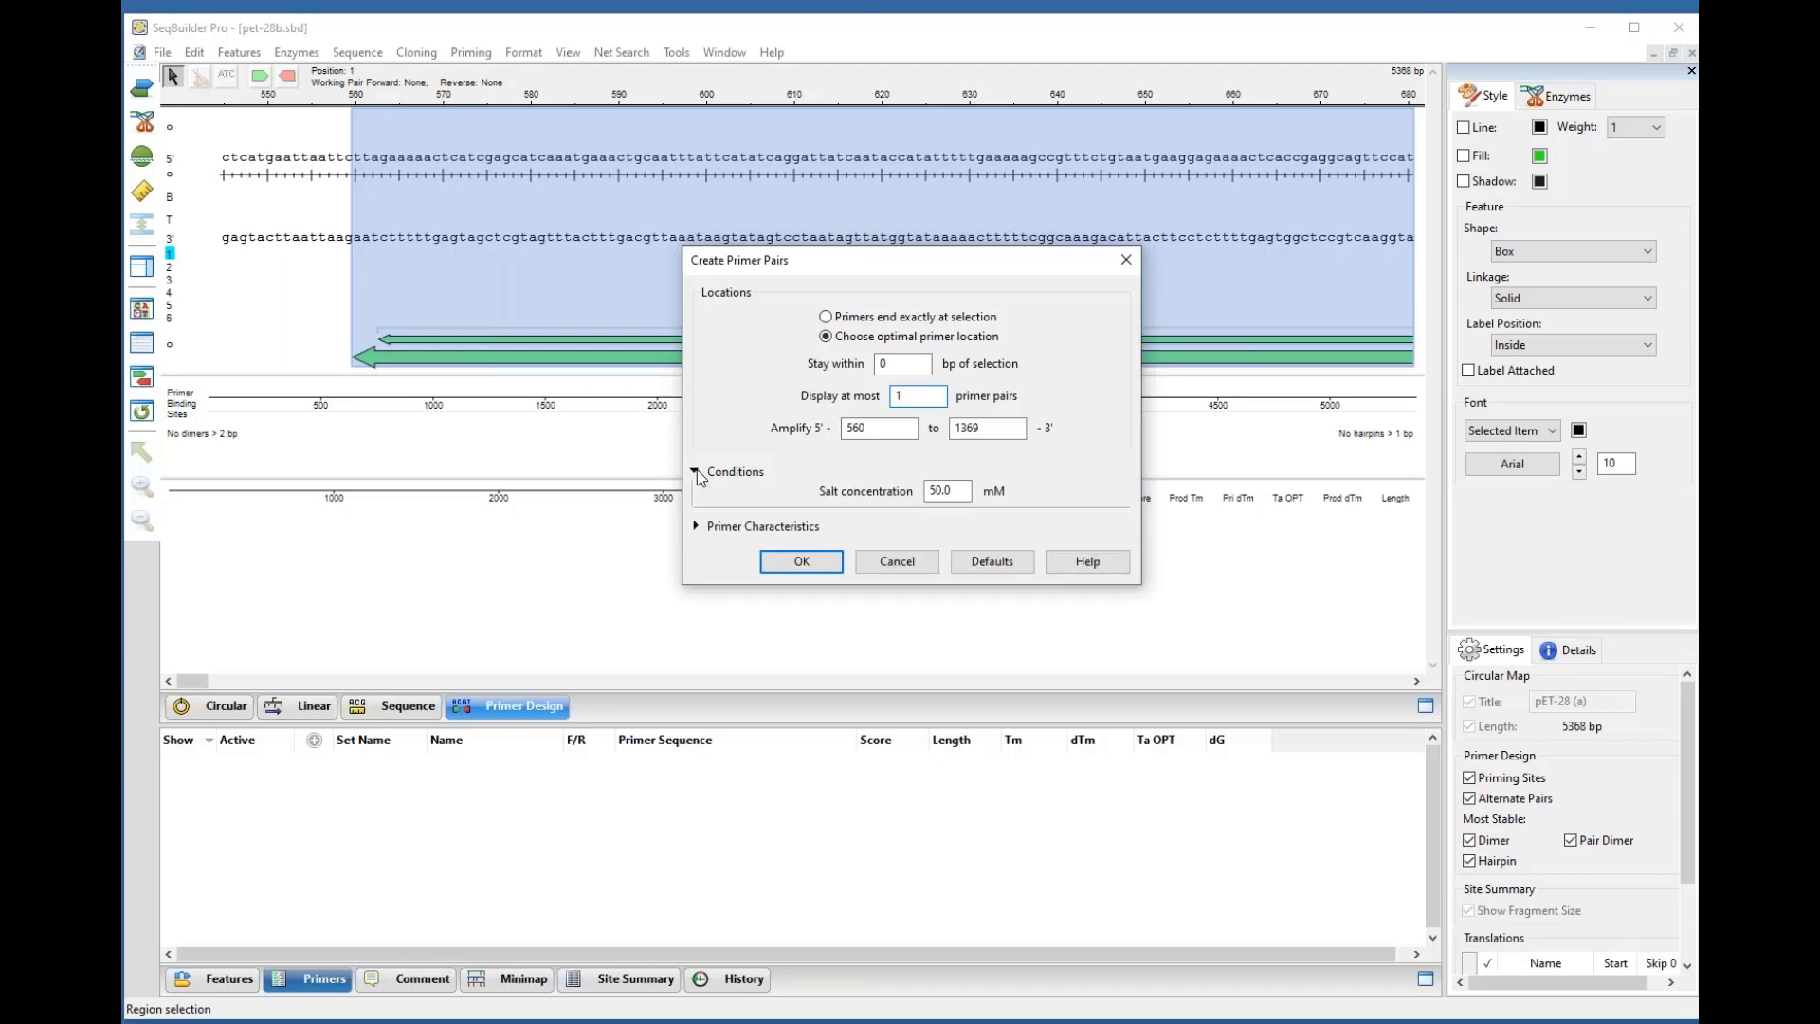
pyautogui.click(696, 525)
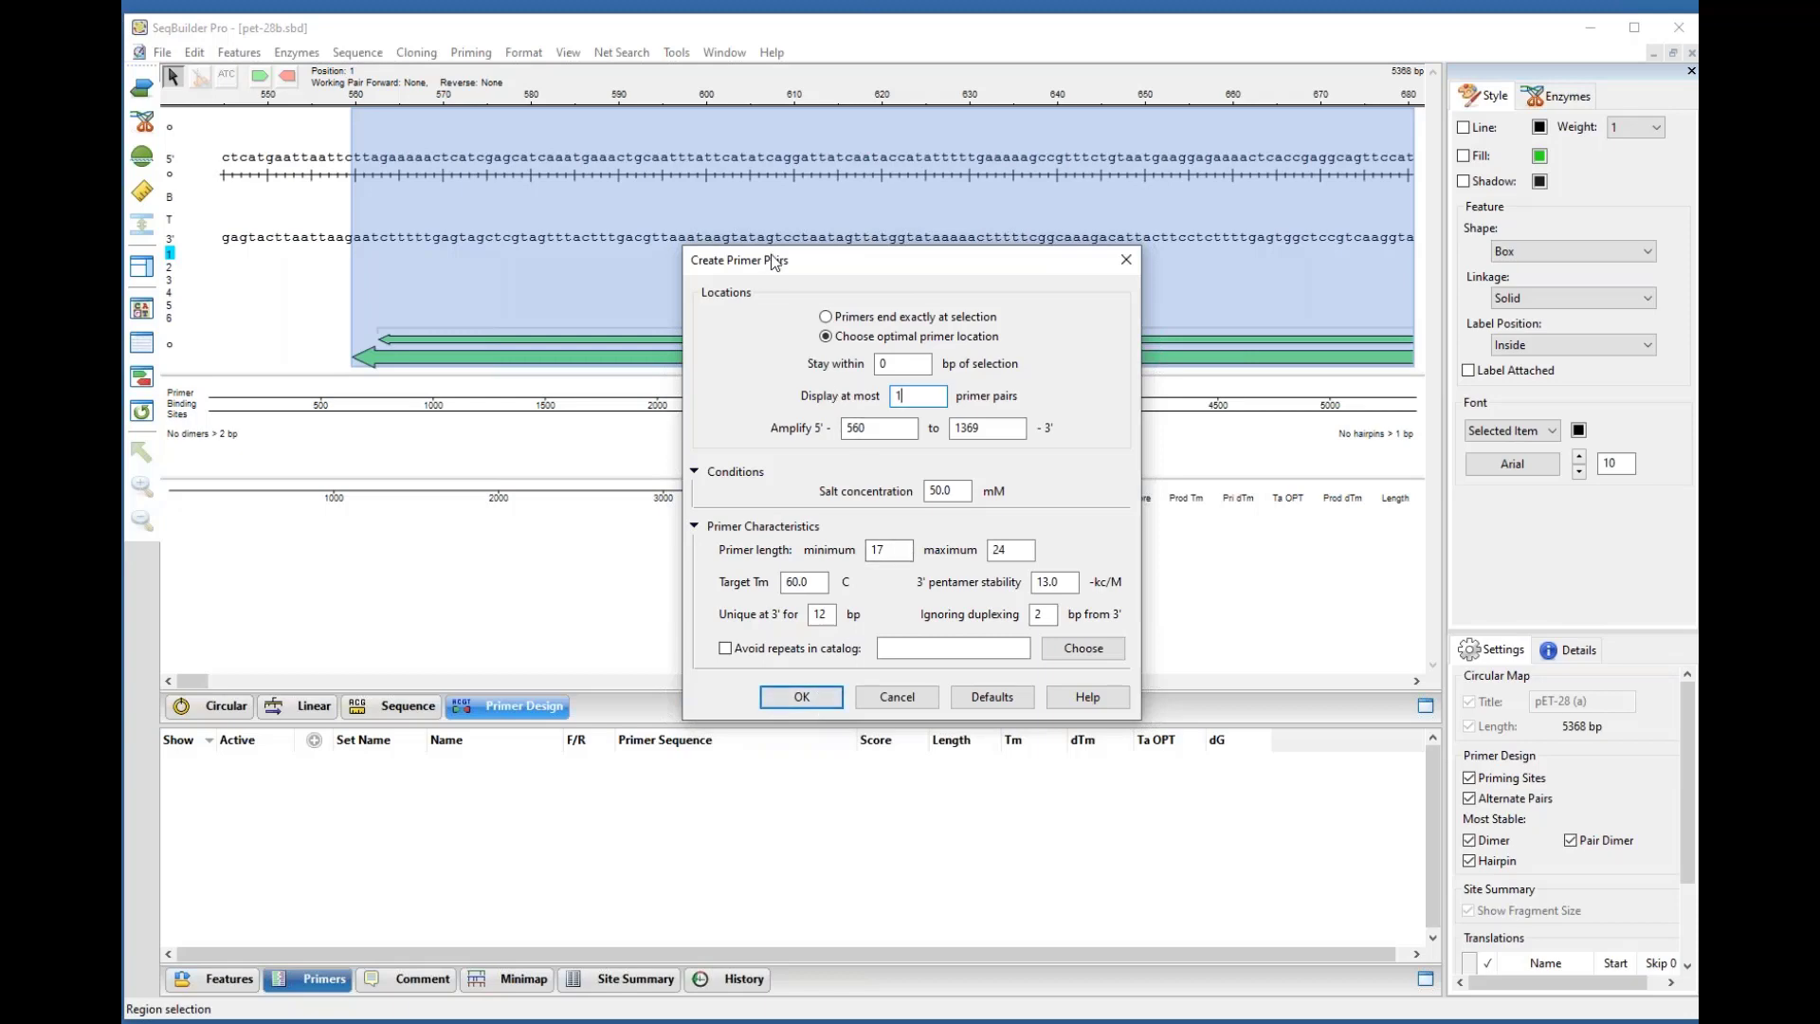
pyautogui.click(801, 697)
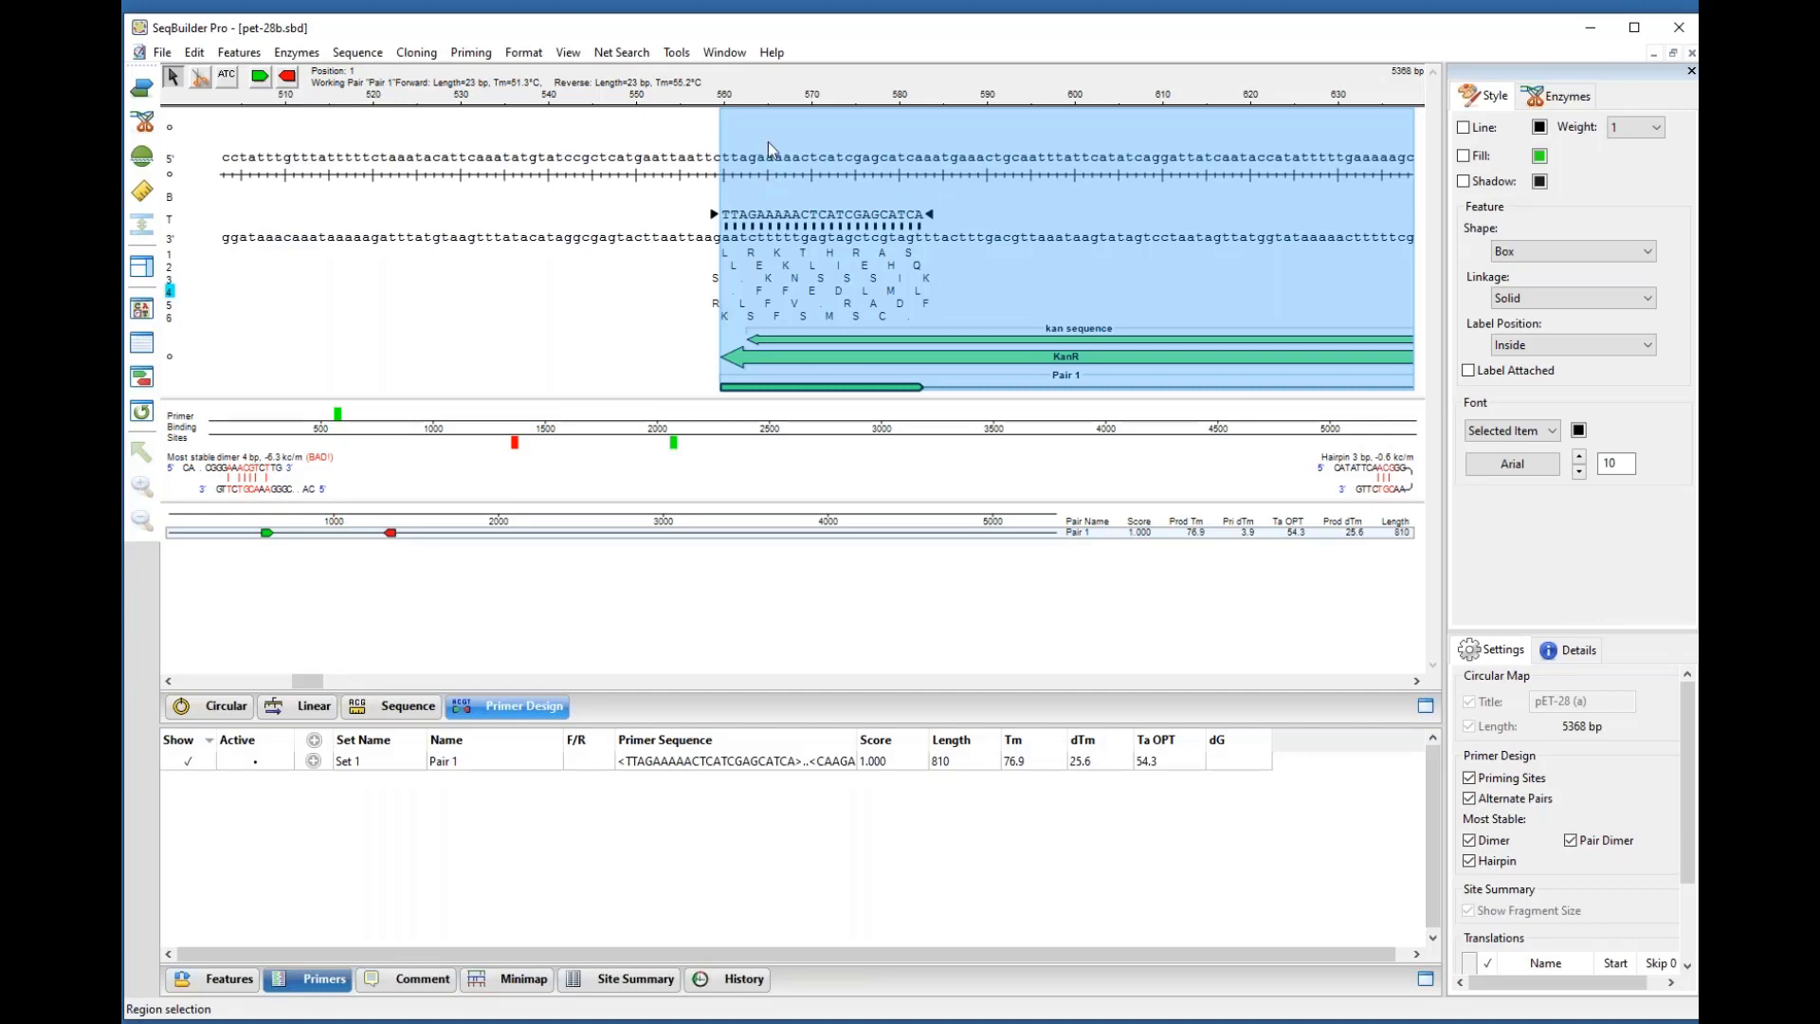
# Step: Inspect the reverse and forward primer sites and the details of Pair 1, and locate the command for saving a primer catalog
pyautogui.click(285, 76)
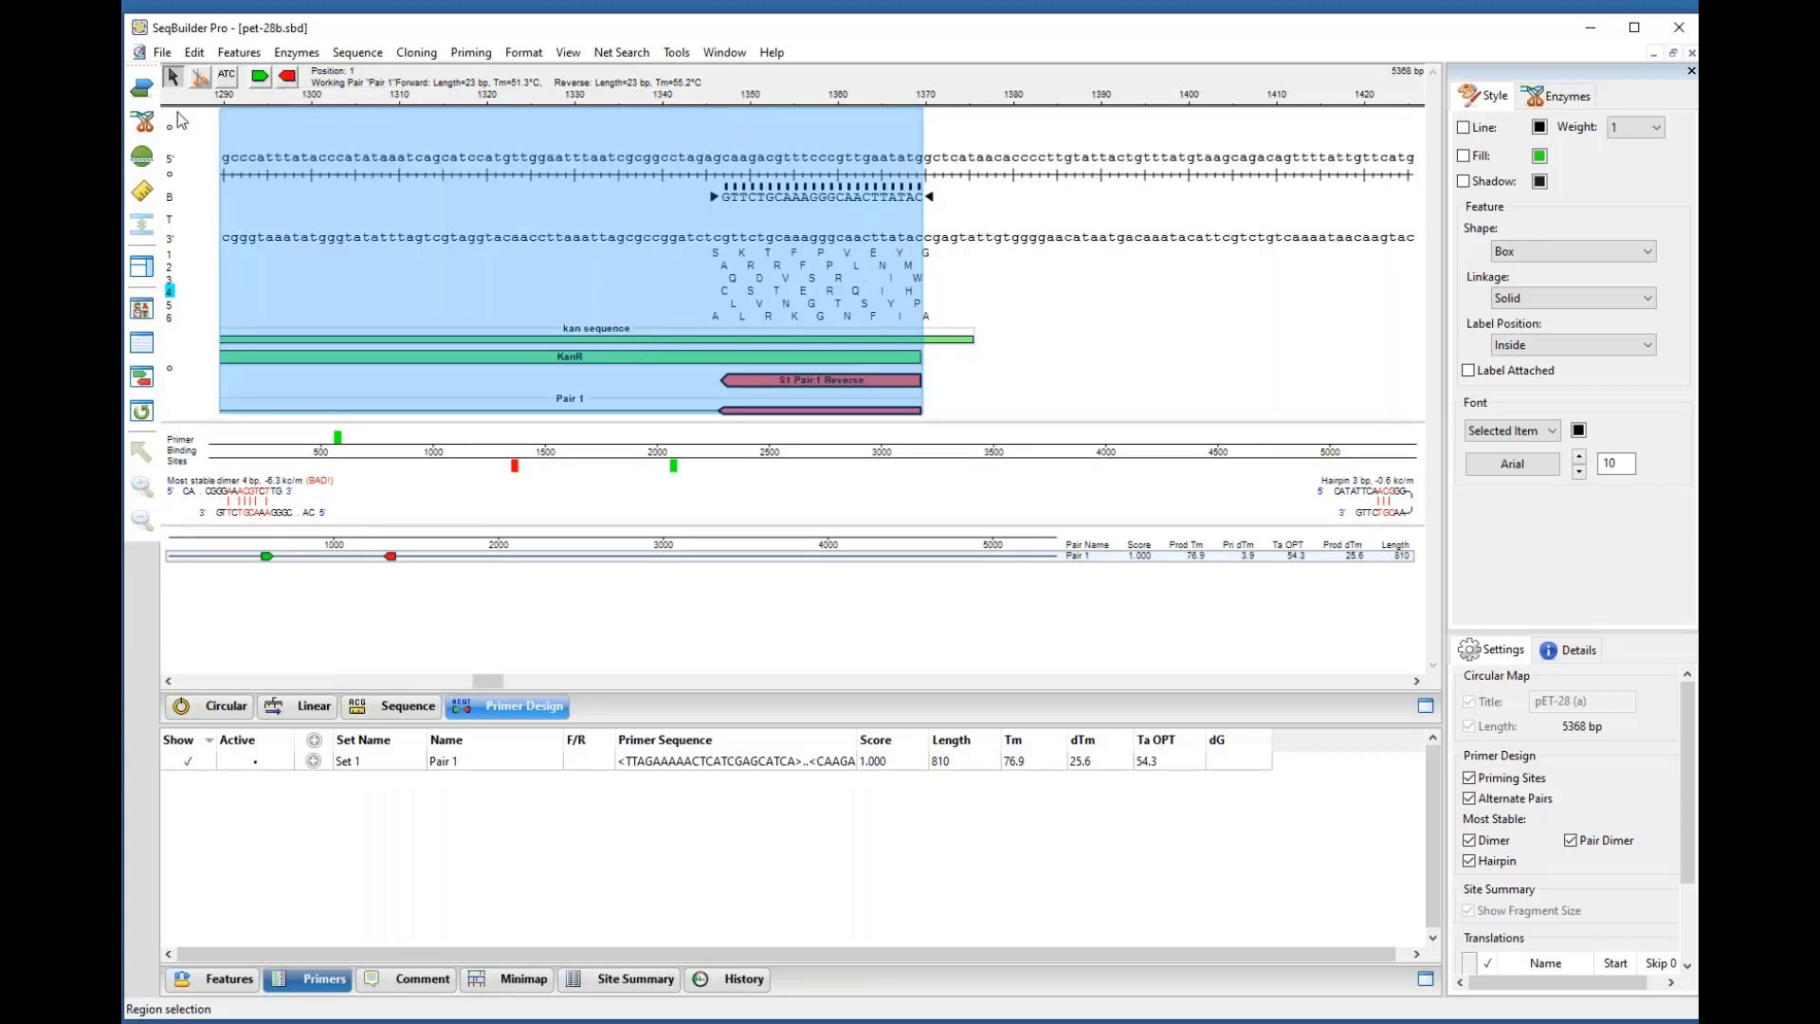
pyautogui.click(260, 76)
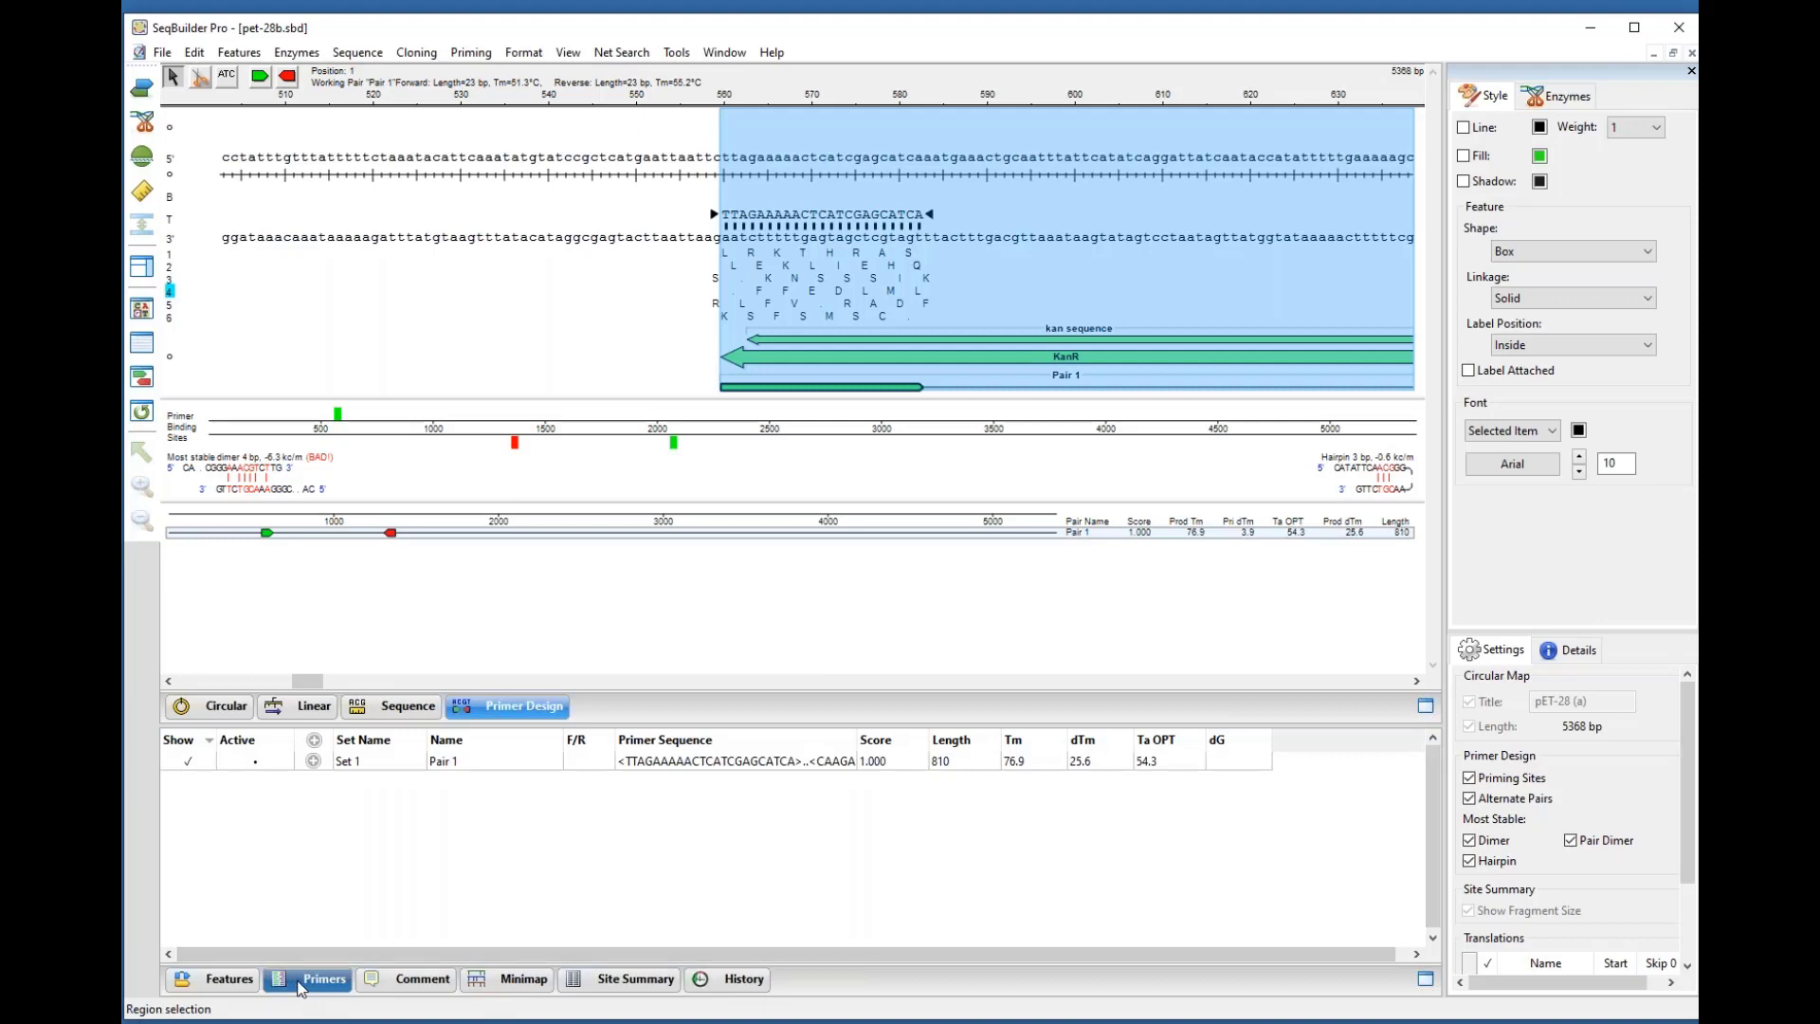
pyautogui.click(313, 761)
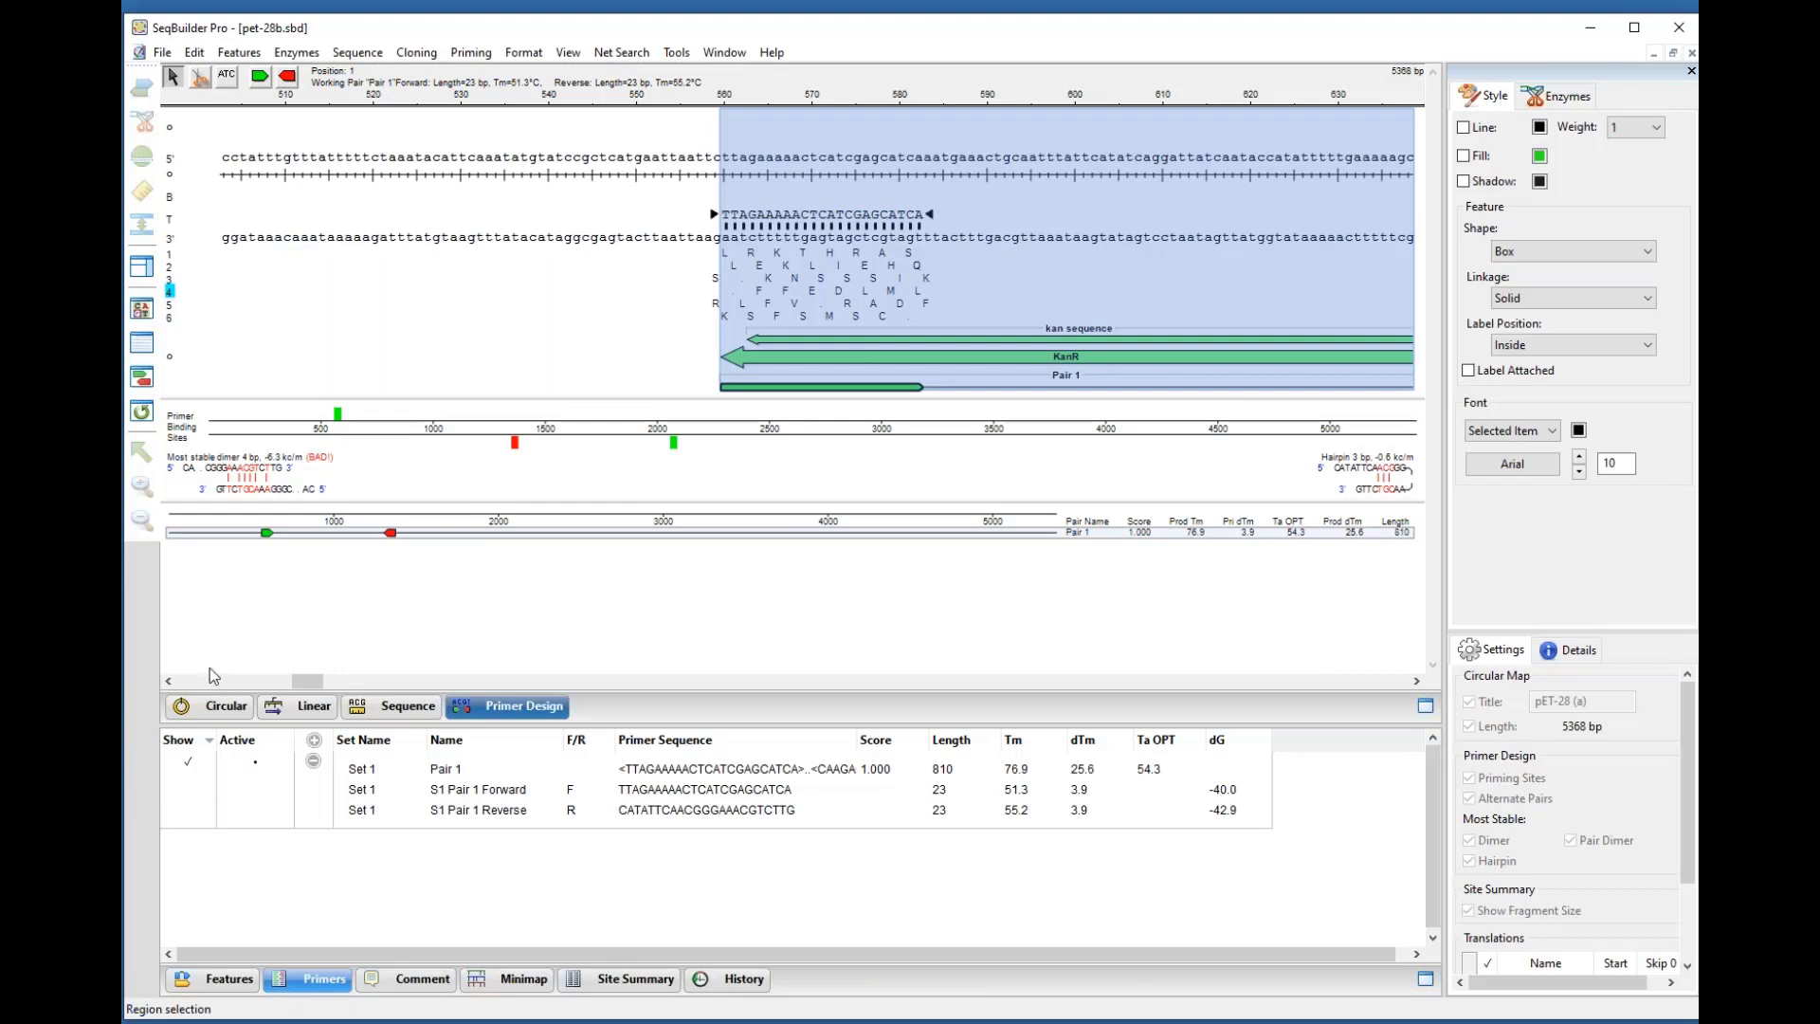
pyautogui.click(163, 53)
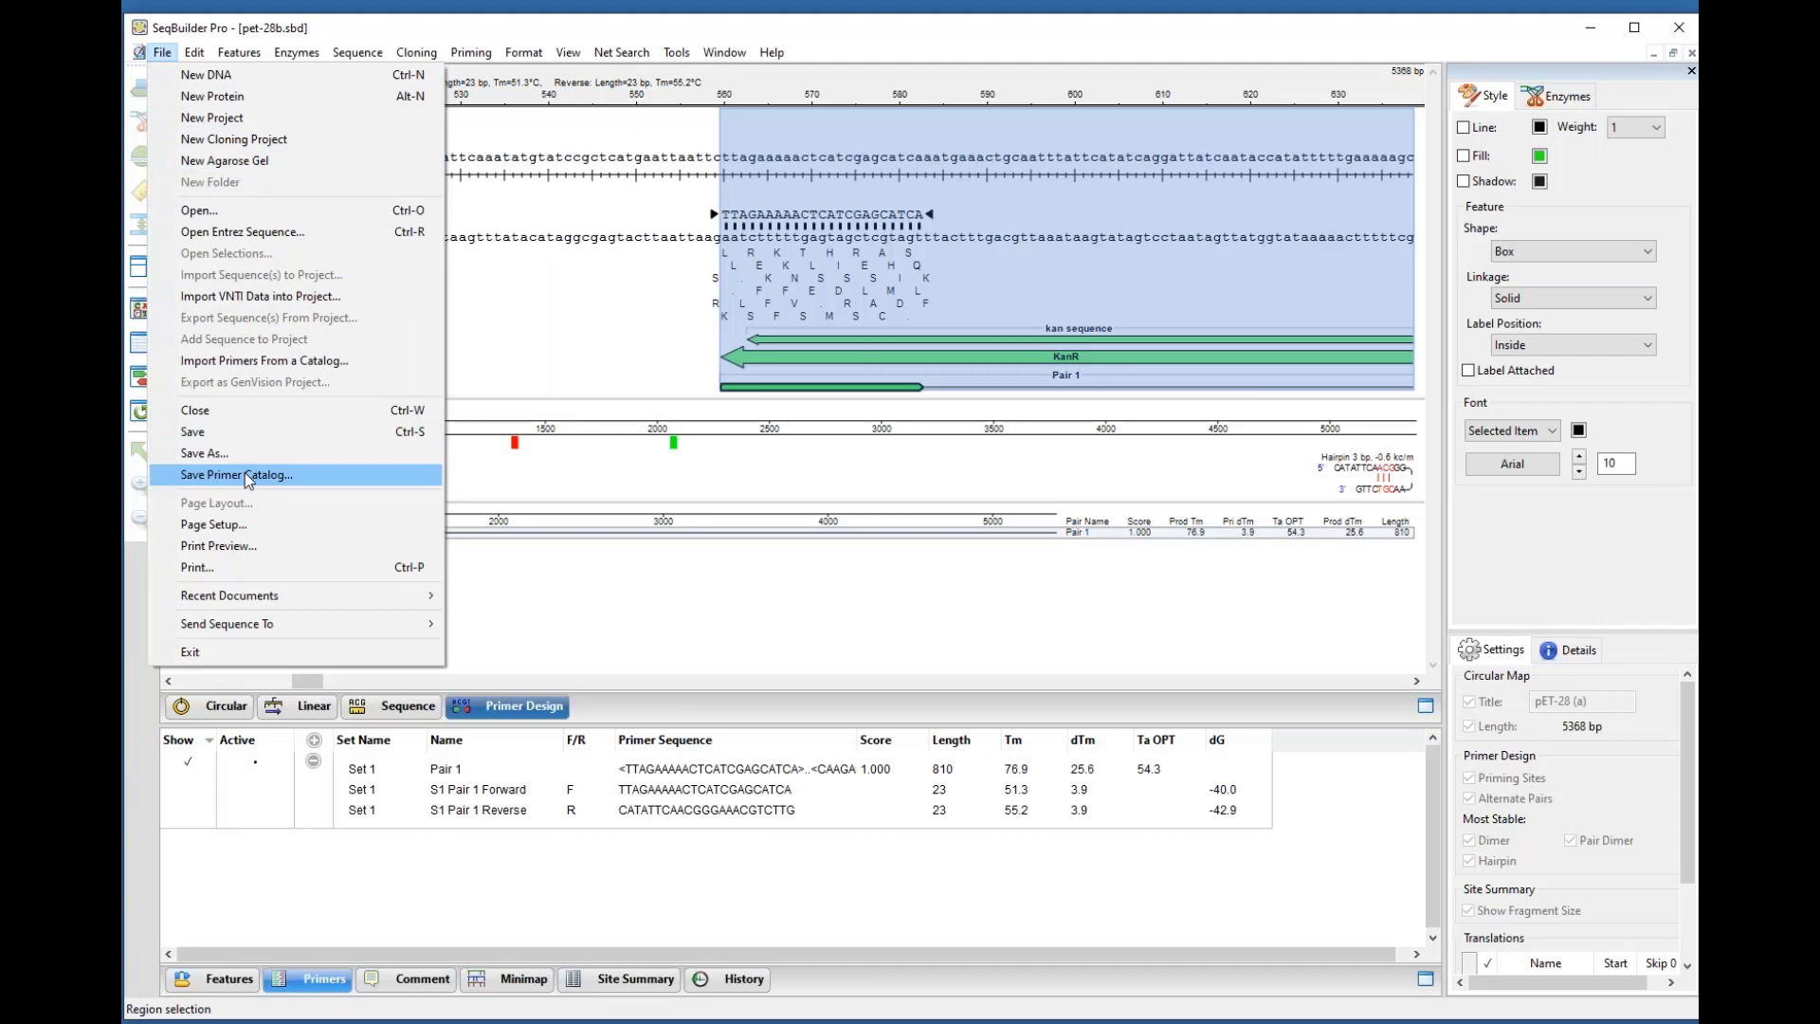
pyautogui.click(724, 623)
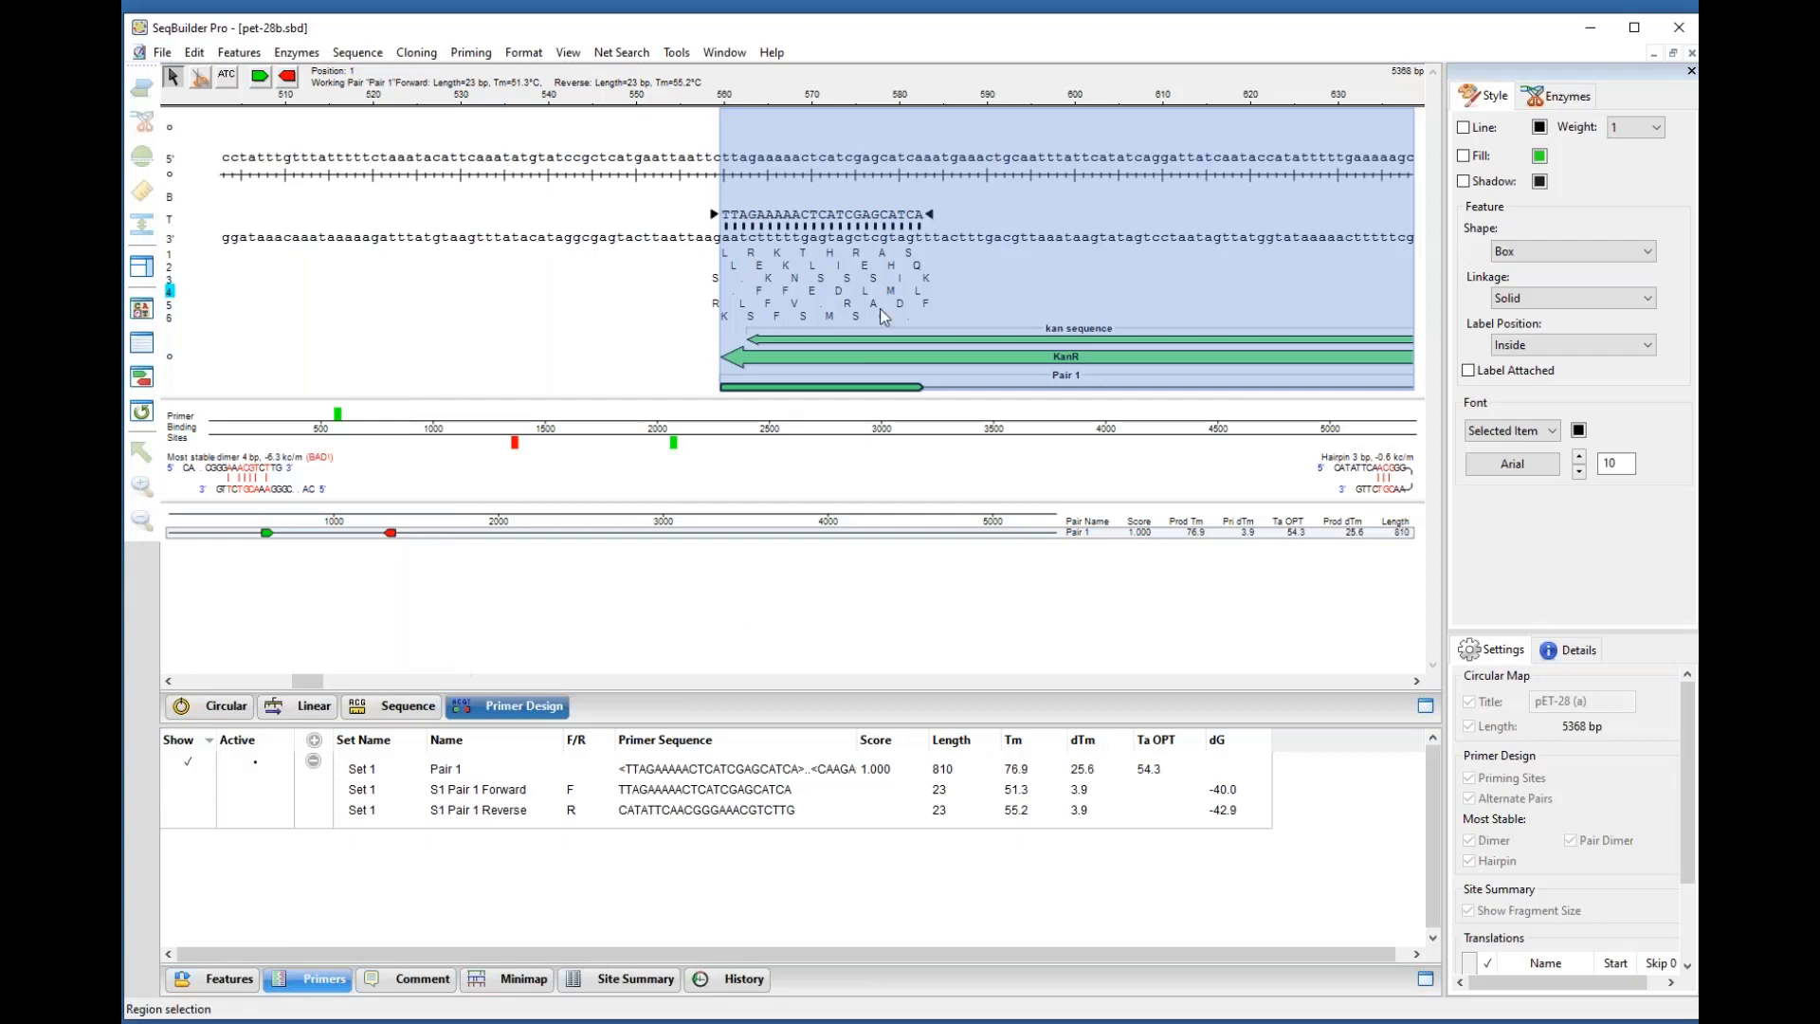
# Step: Briefly show the Reading Frame and S1 Pair 1 Forward features on the sequence and linear map, and hide them again
pyautogui.click(226, 982)
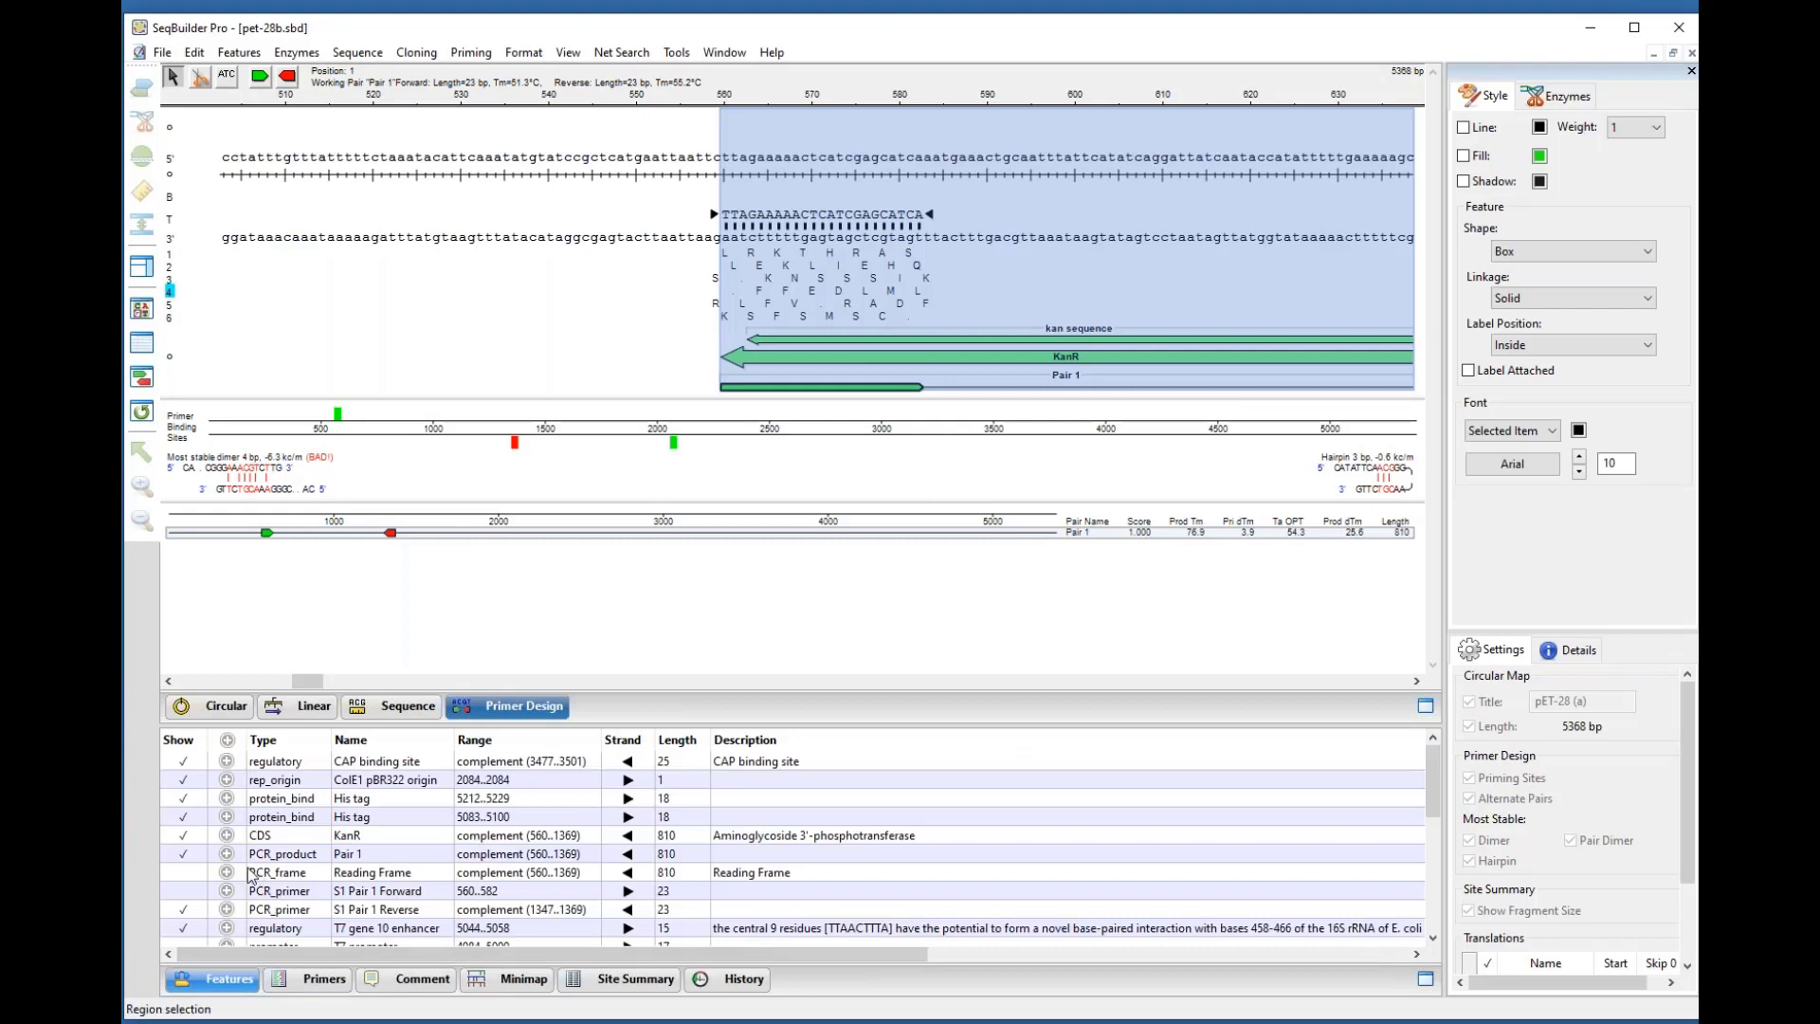
pyautogui.click(188, 873)
pyautogui.click(187, 890)
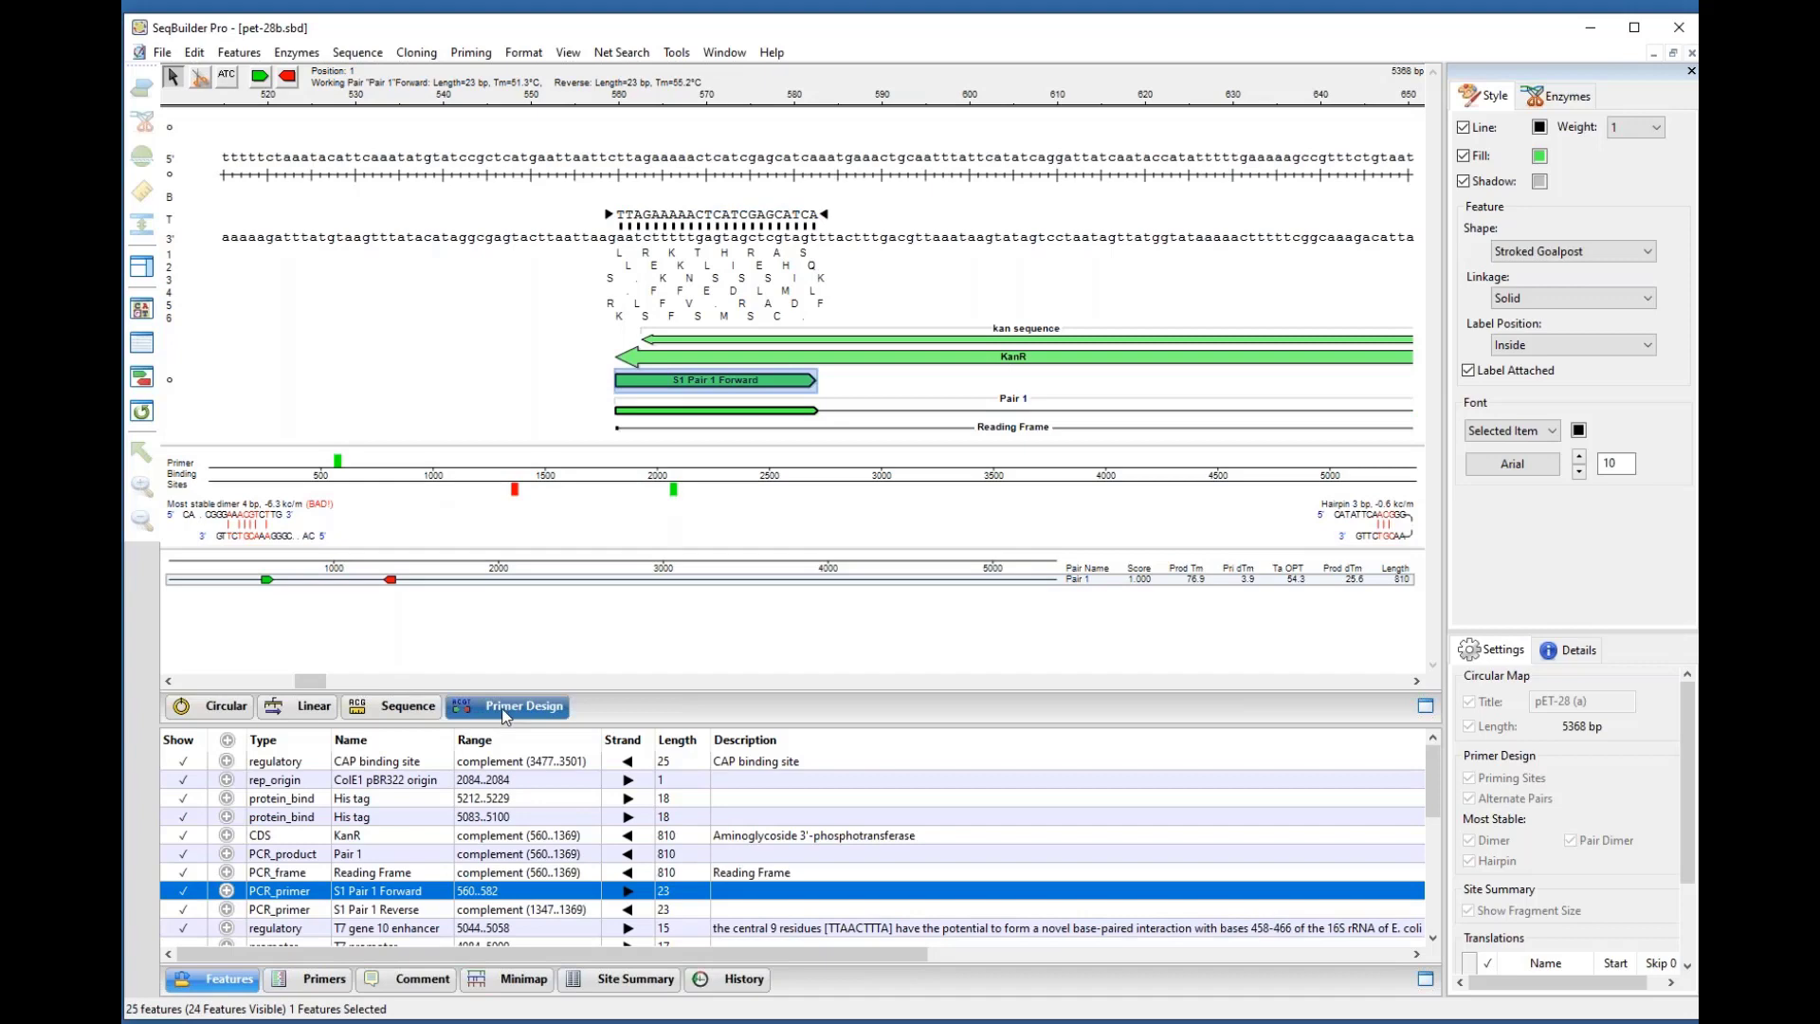
pyautogui.click(385, 713)
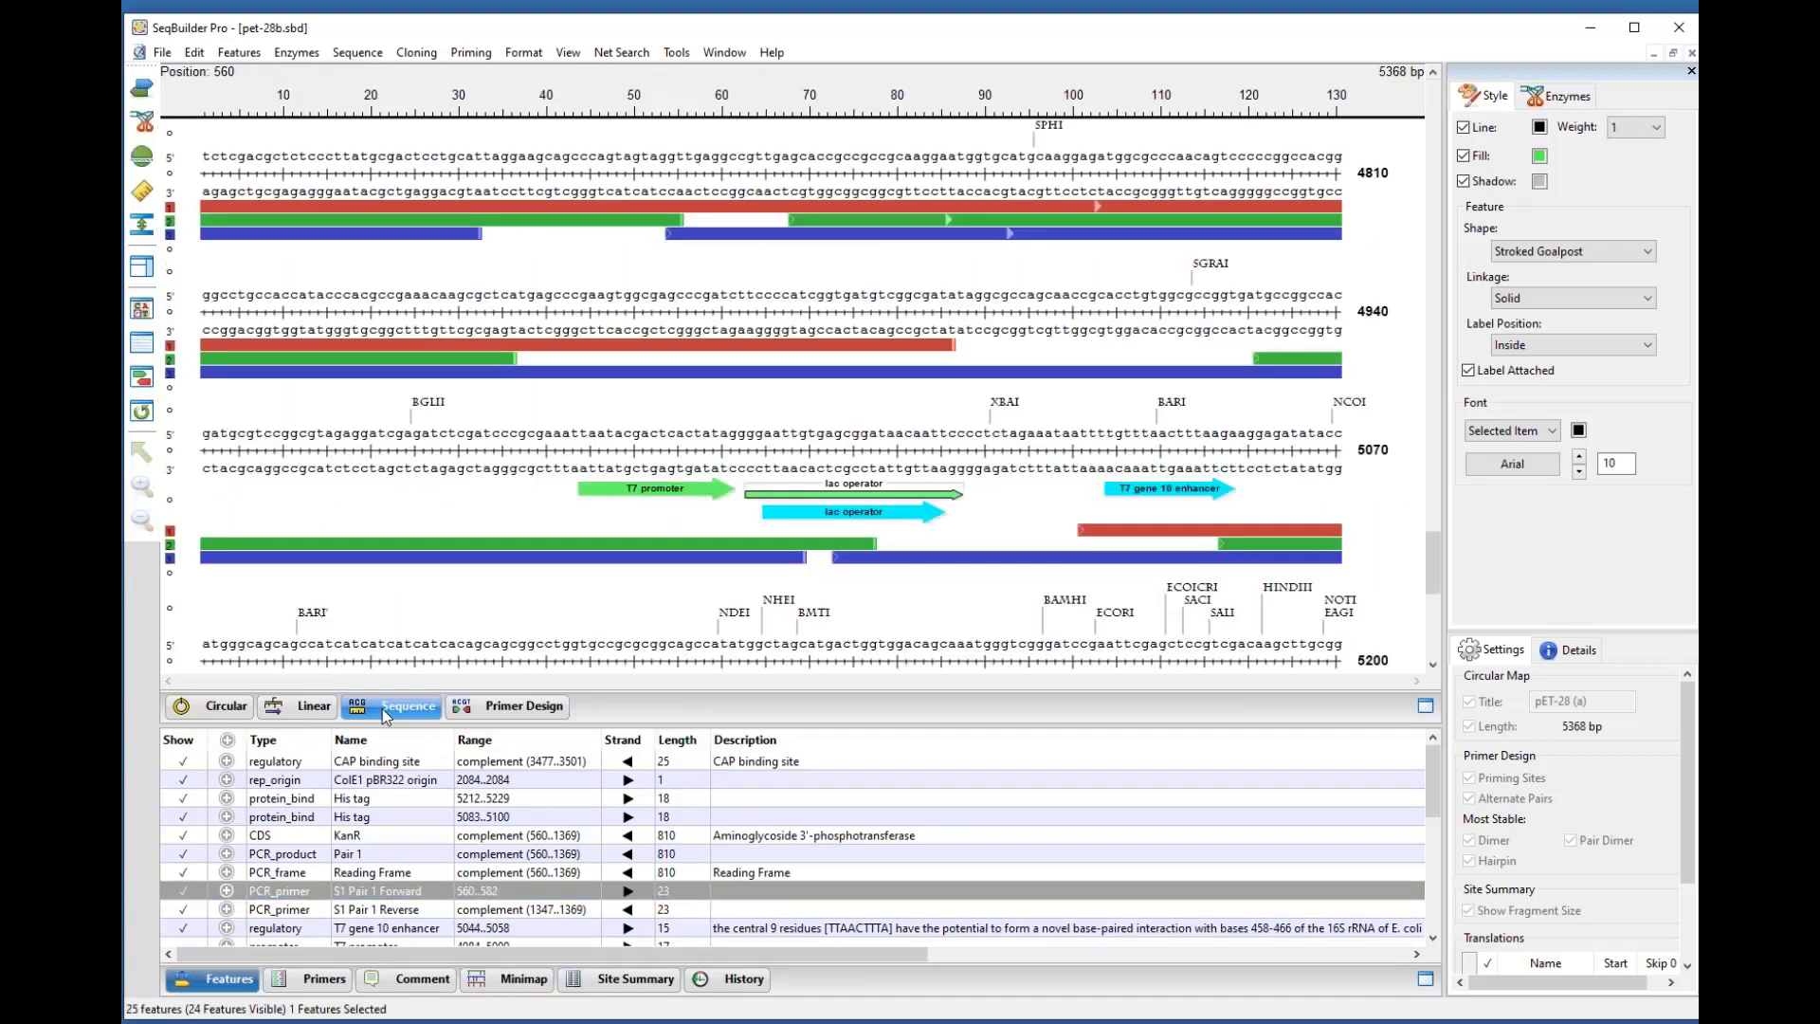
pyautogui.click(302, 708)
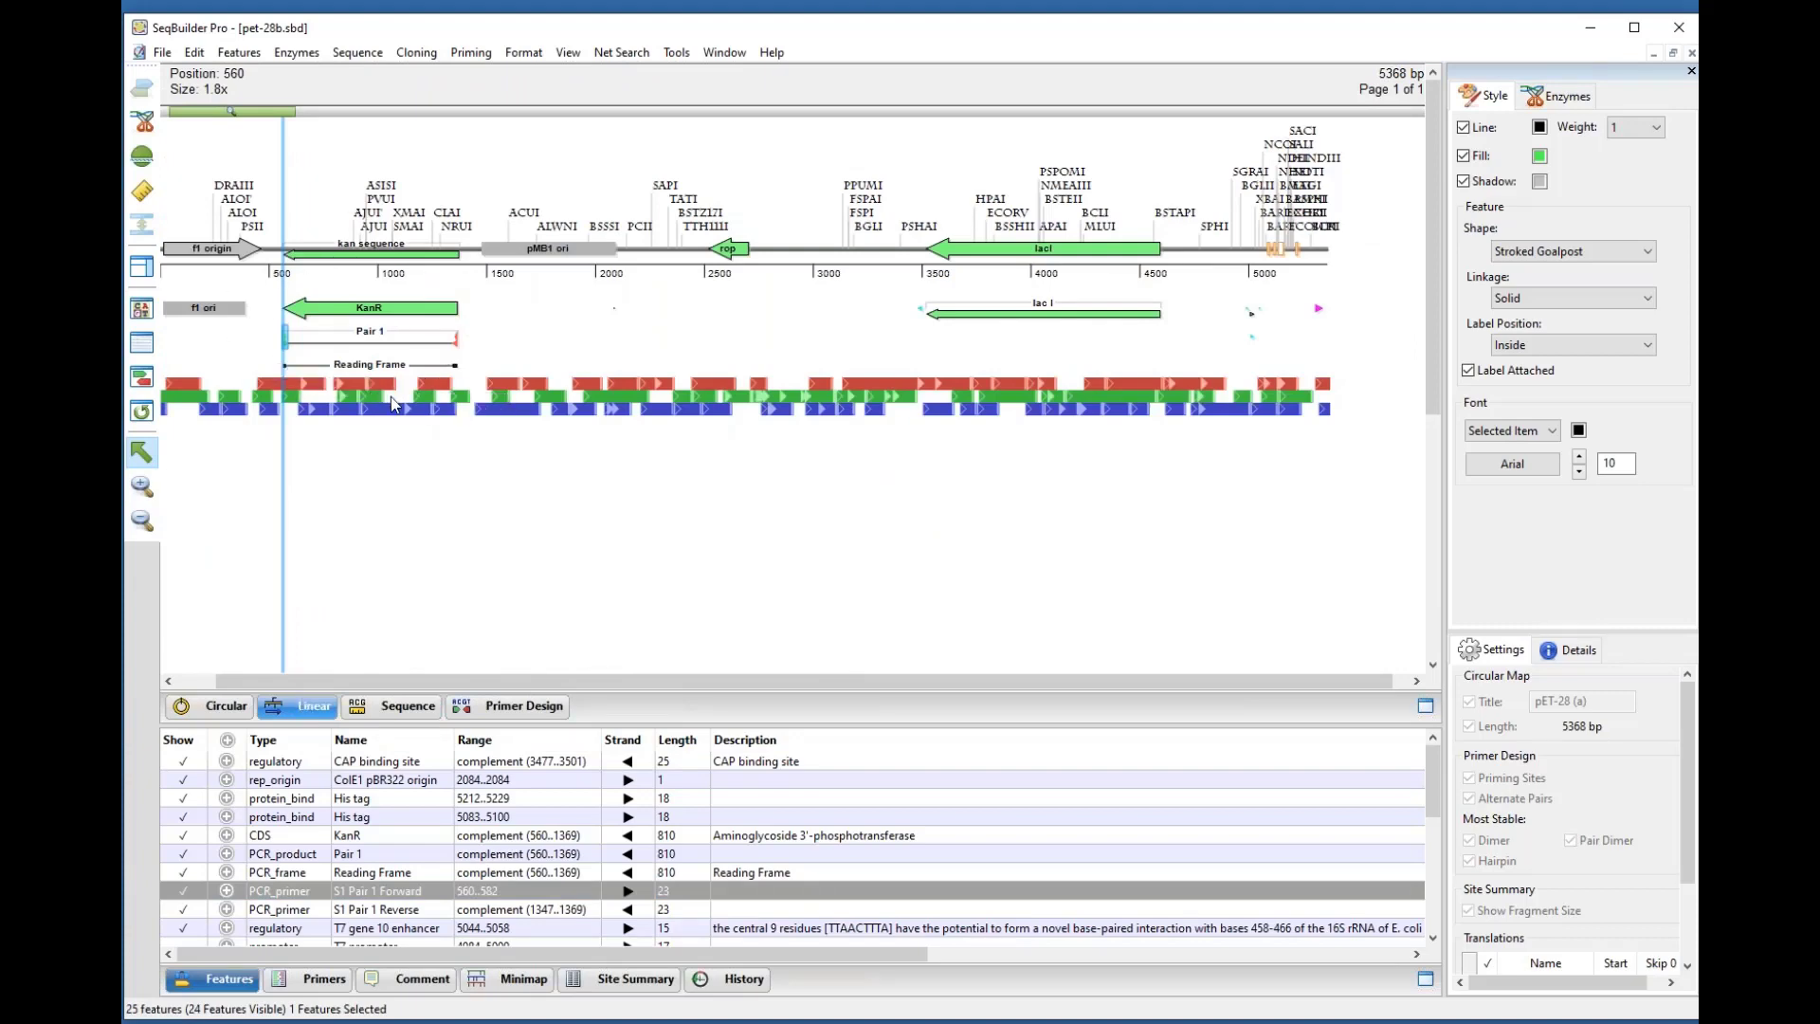
pyautogui.click(187, 890)
pyautogui.click(187, 873)
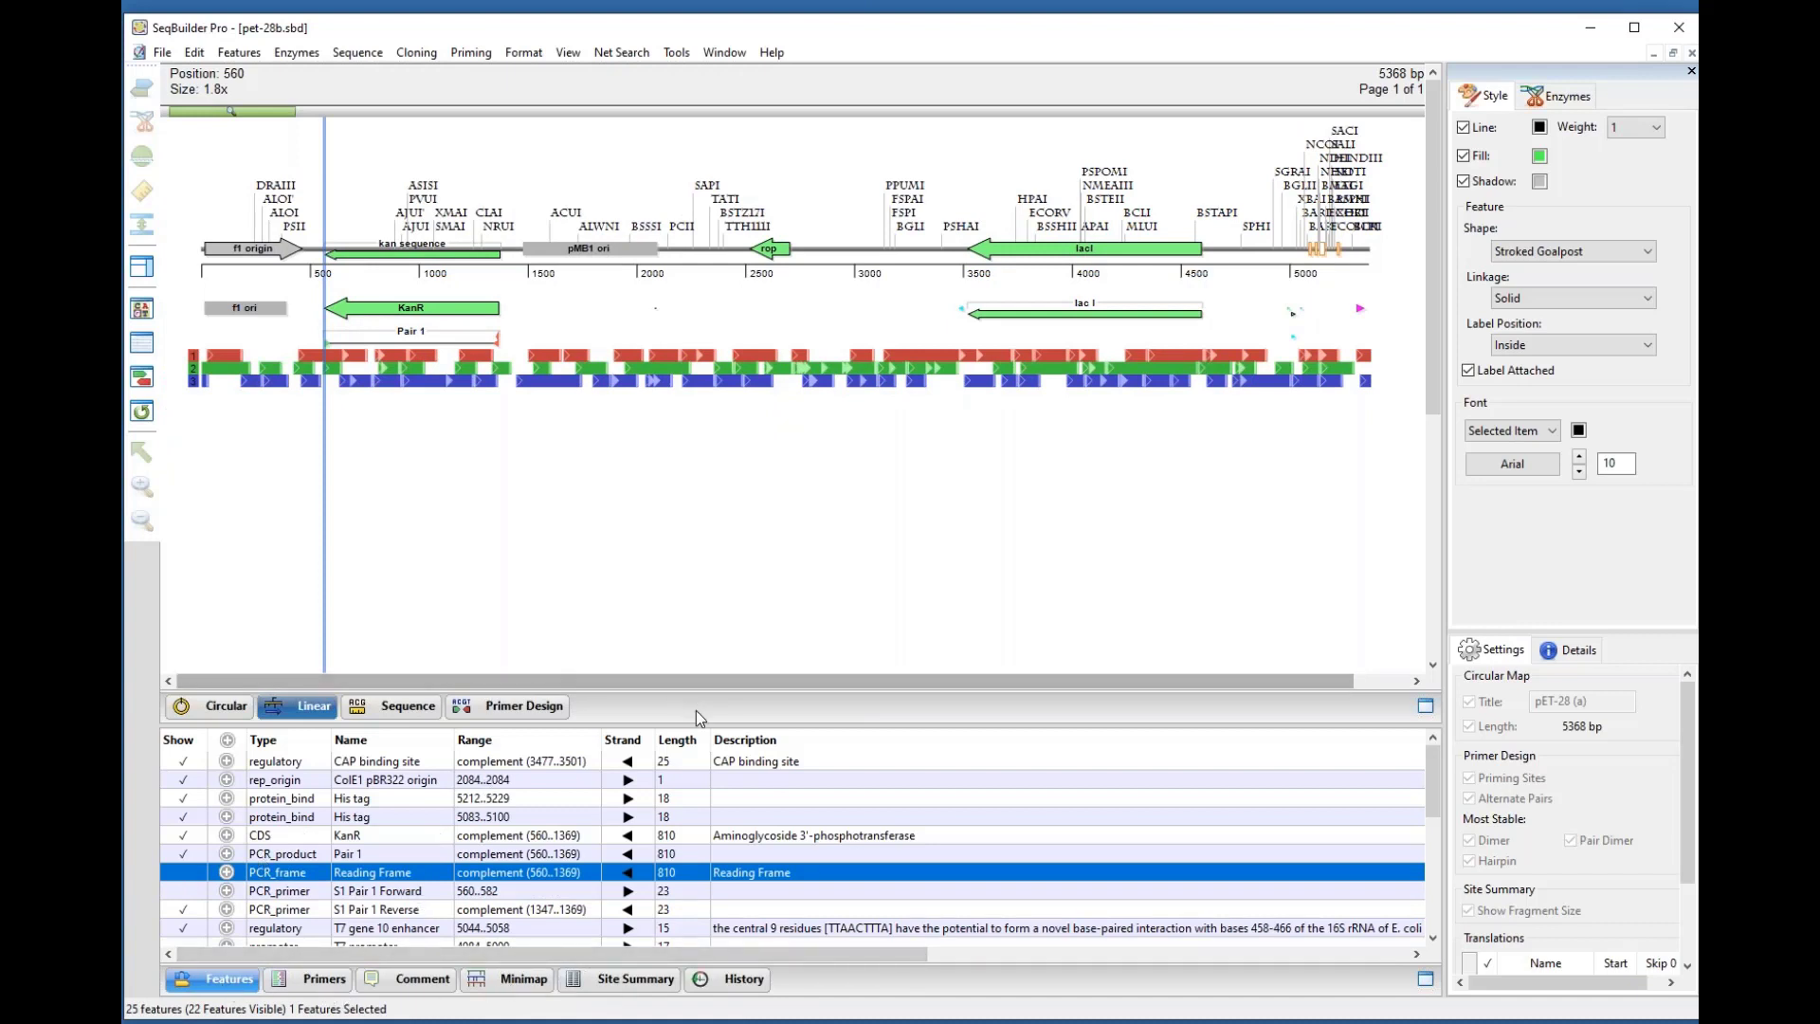
# Step: Collapse the split layout into a single pane and examine the CAP binding site feature's details and available feature types
pyautogui.moveTo(732, 570); pyautogui.dragTo(992, 550)
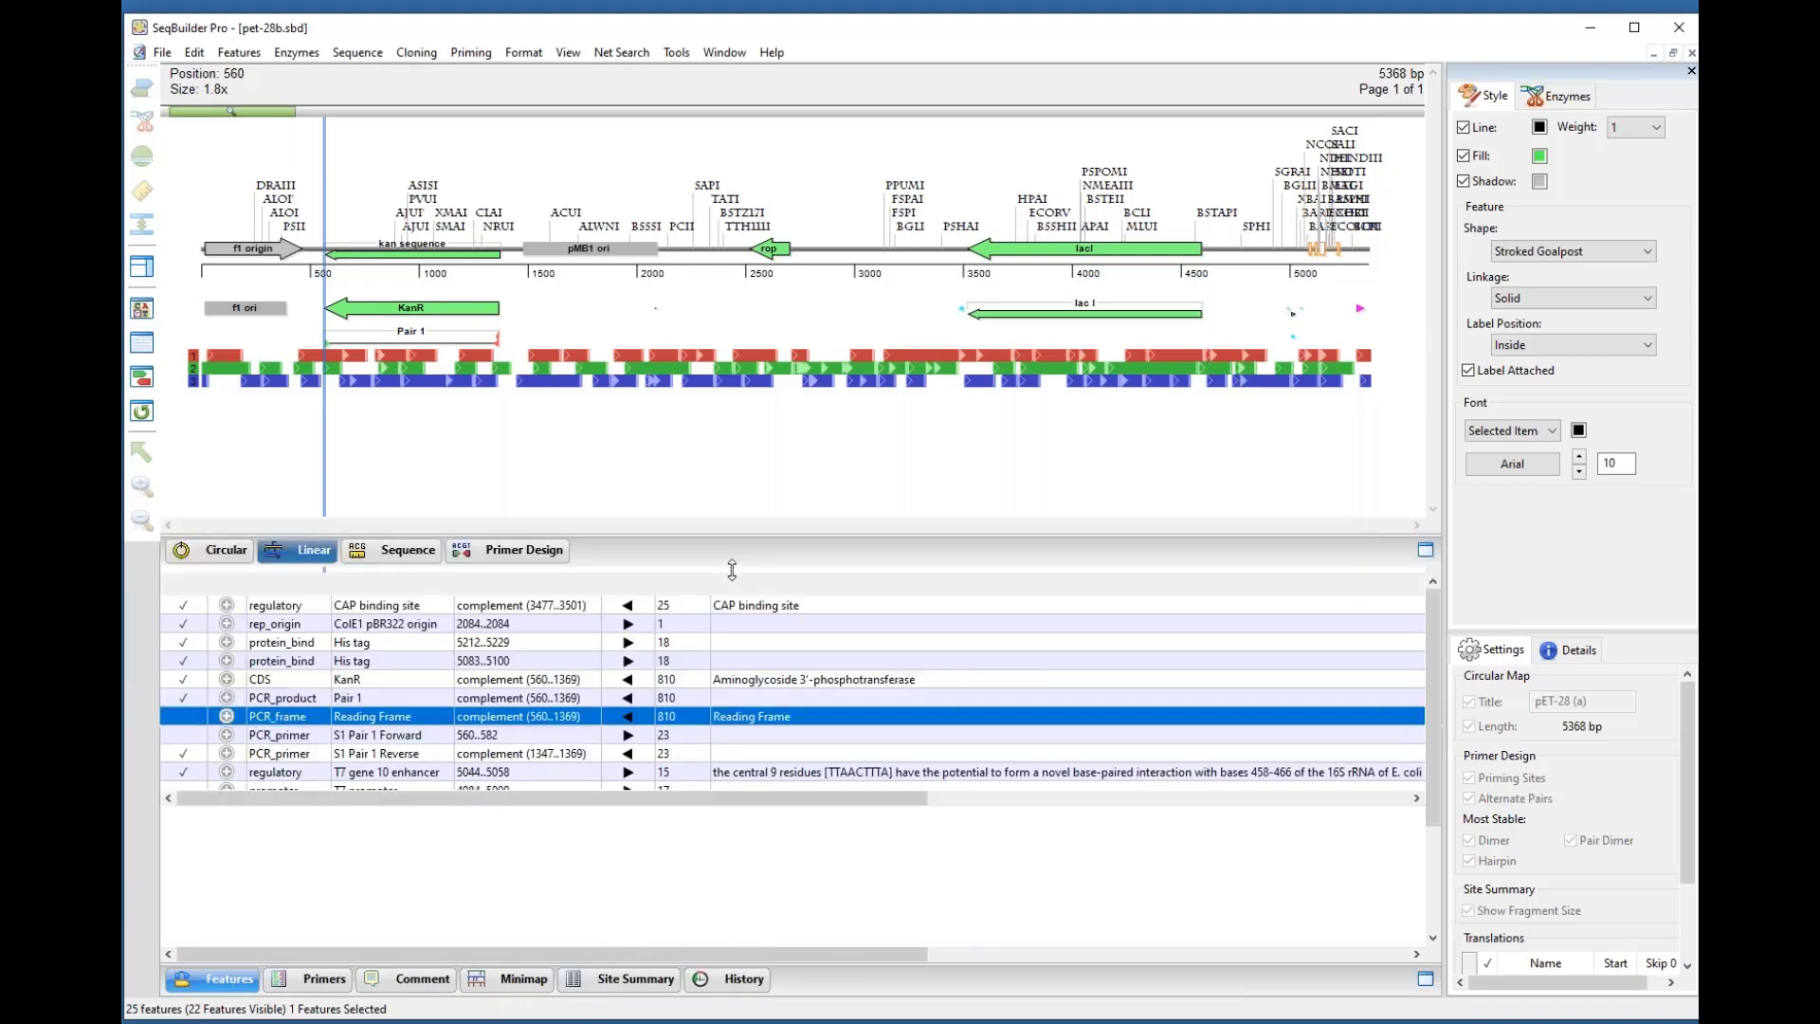
pyautogui.doubleClick(993, 538)
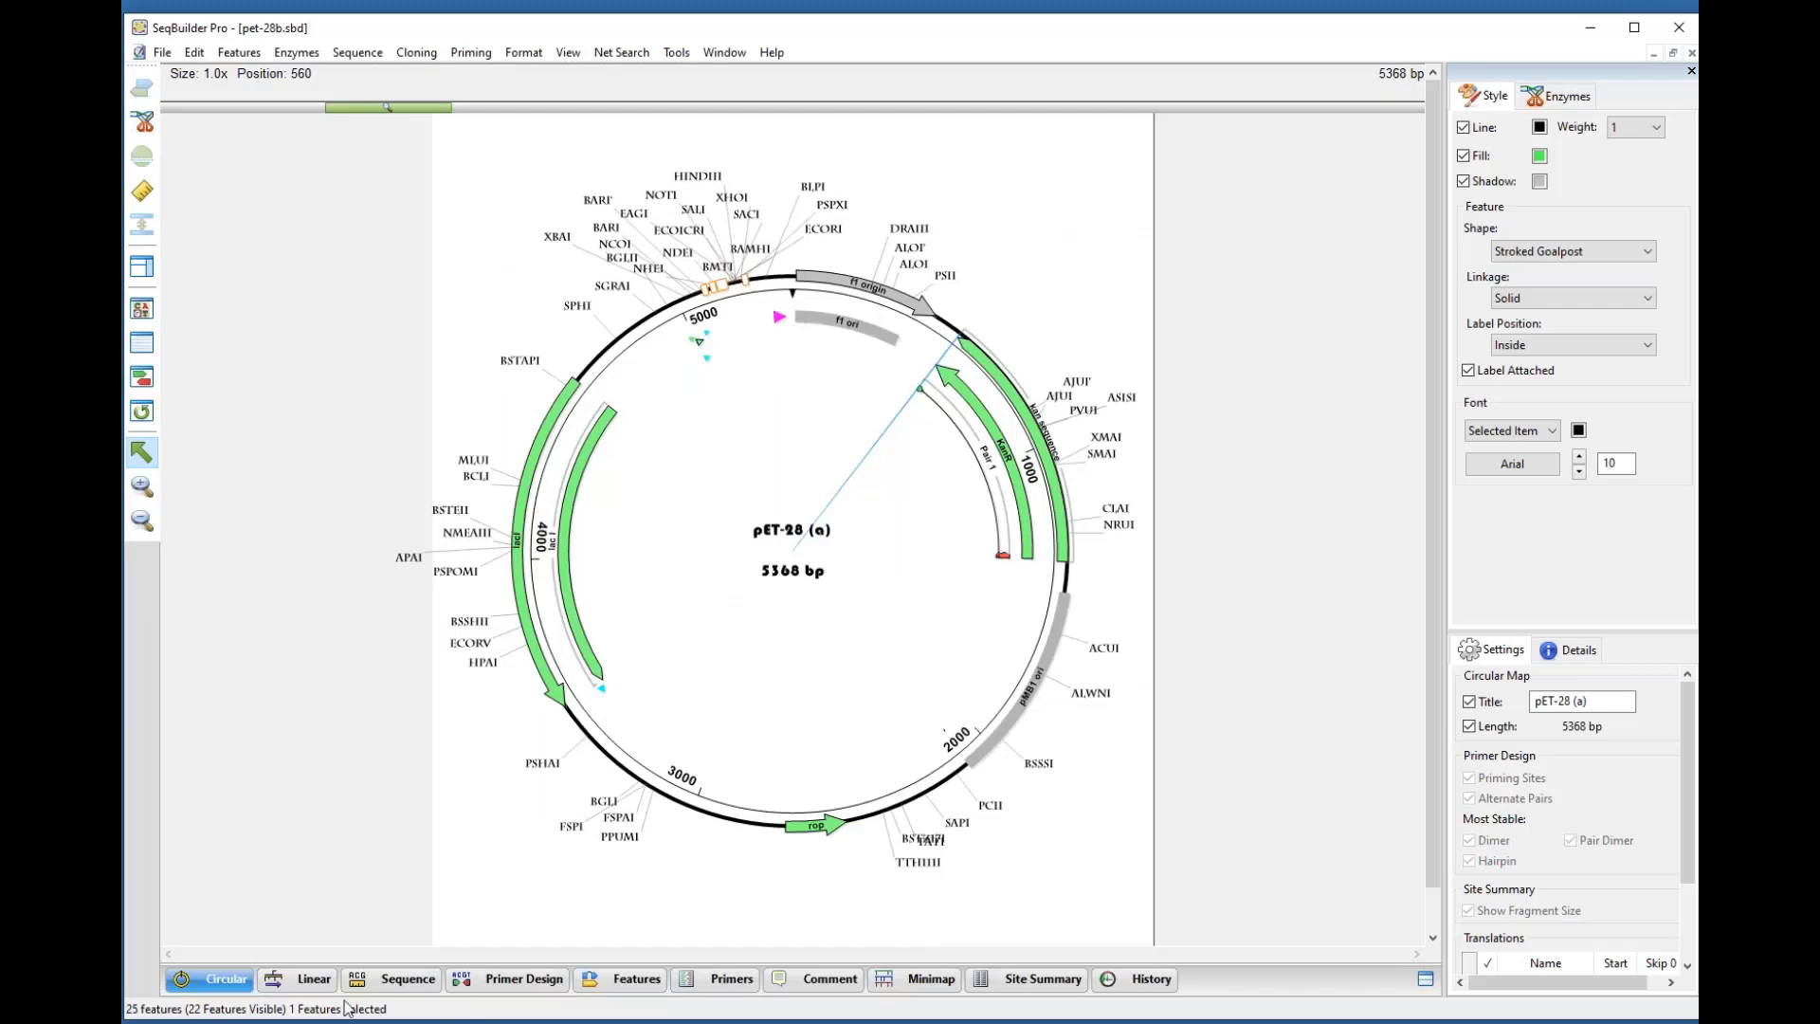
pyautogui.click(618, 980)
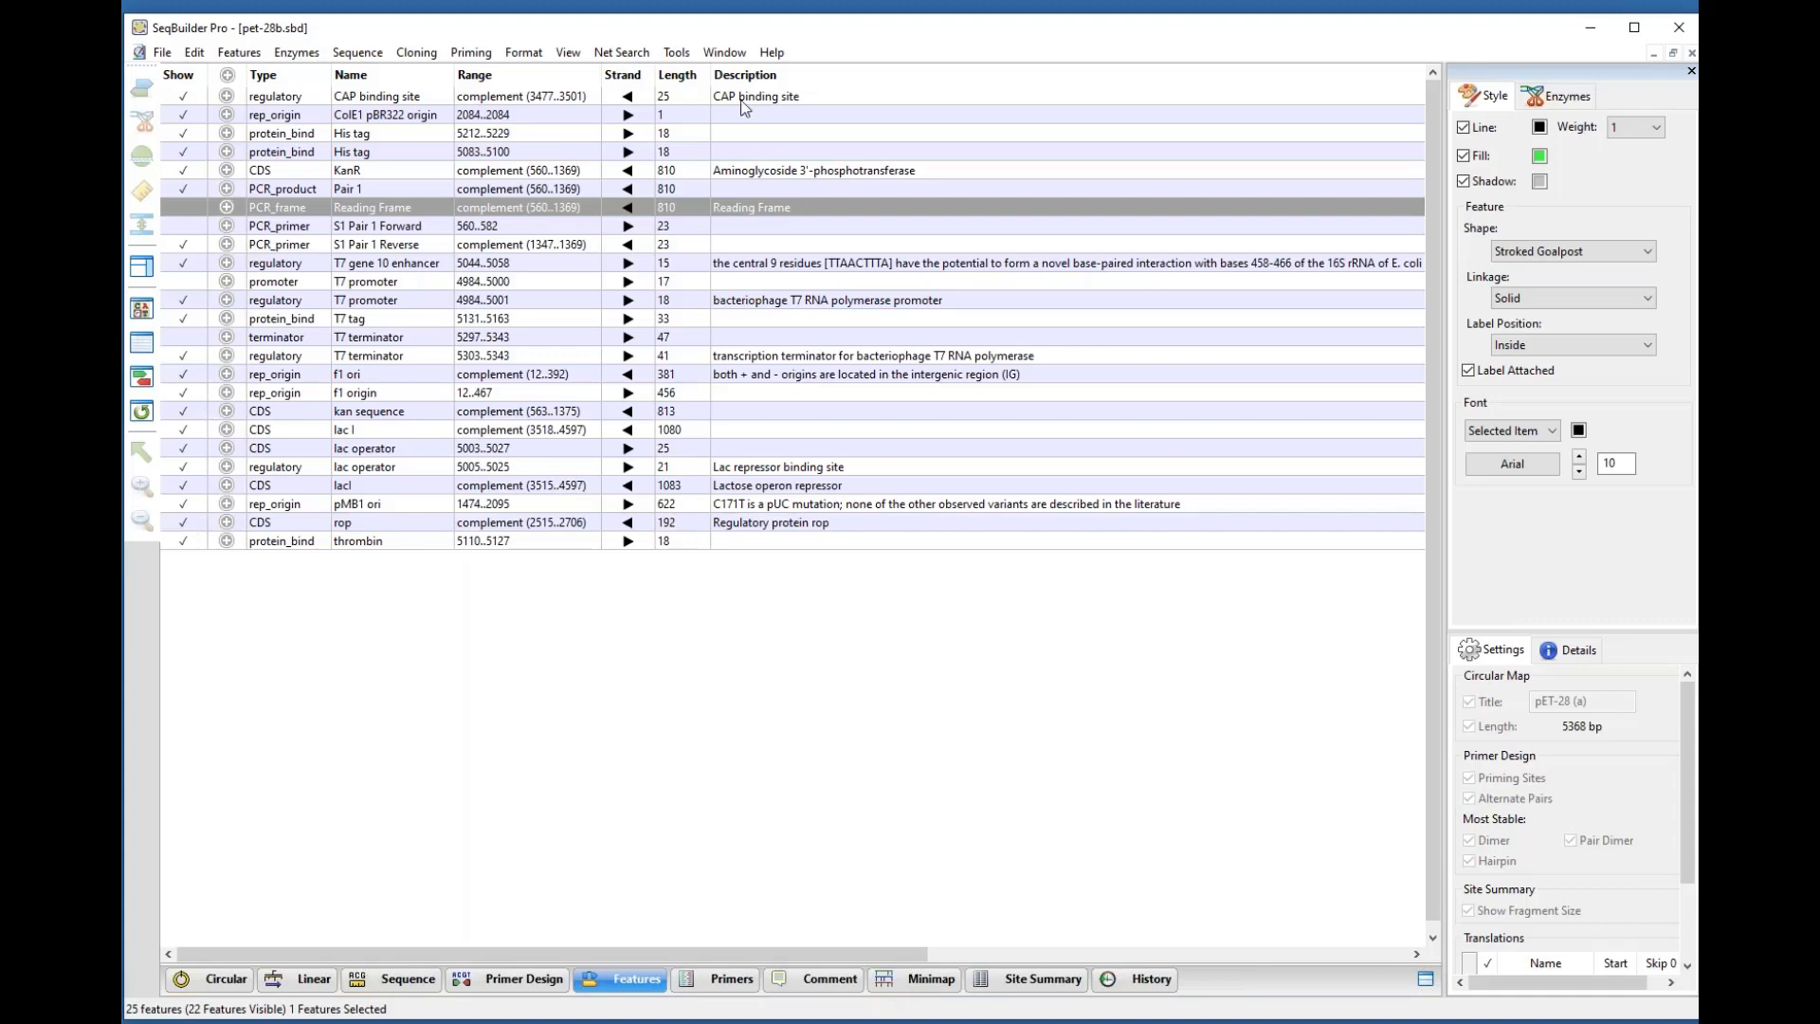
pyautogui.click(226, 95)
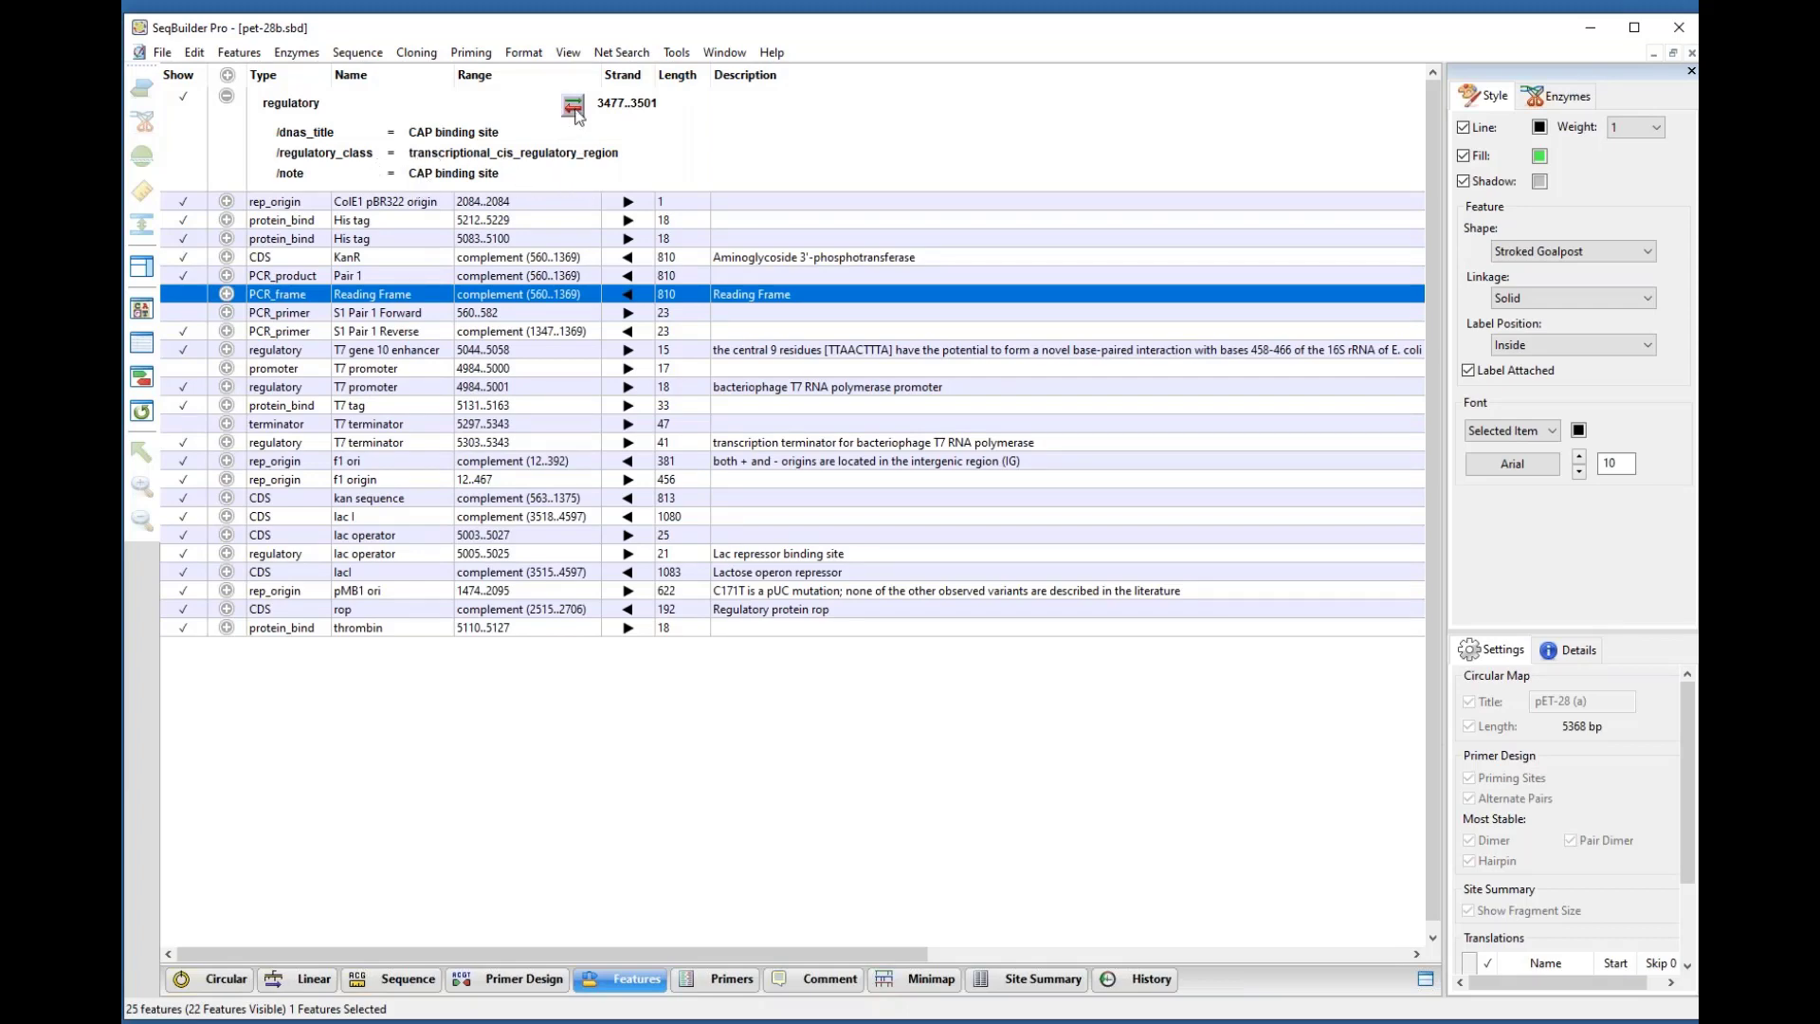
pyautogui.click(295, 105)
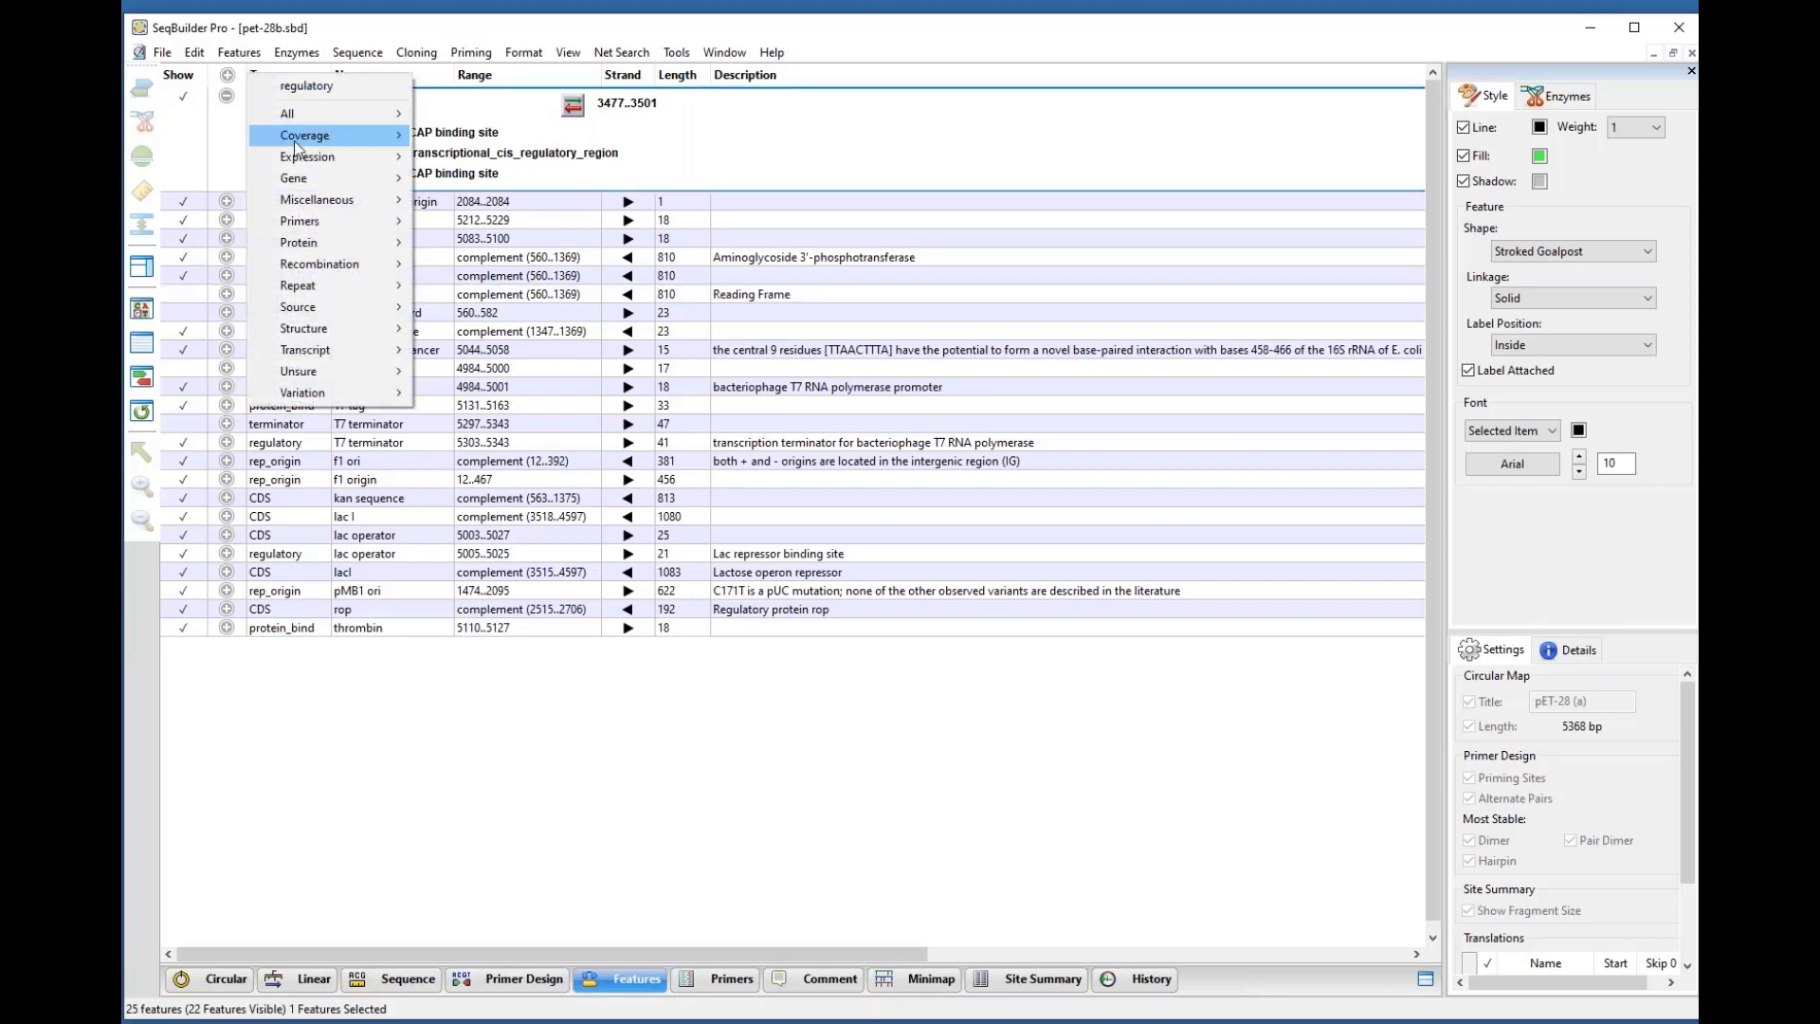
pyautogui.moveTo(379, 113)
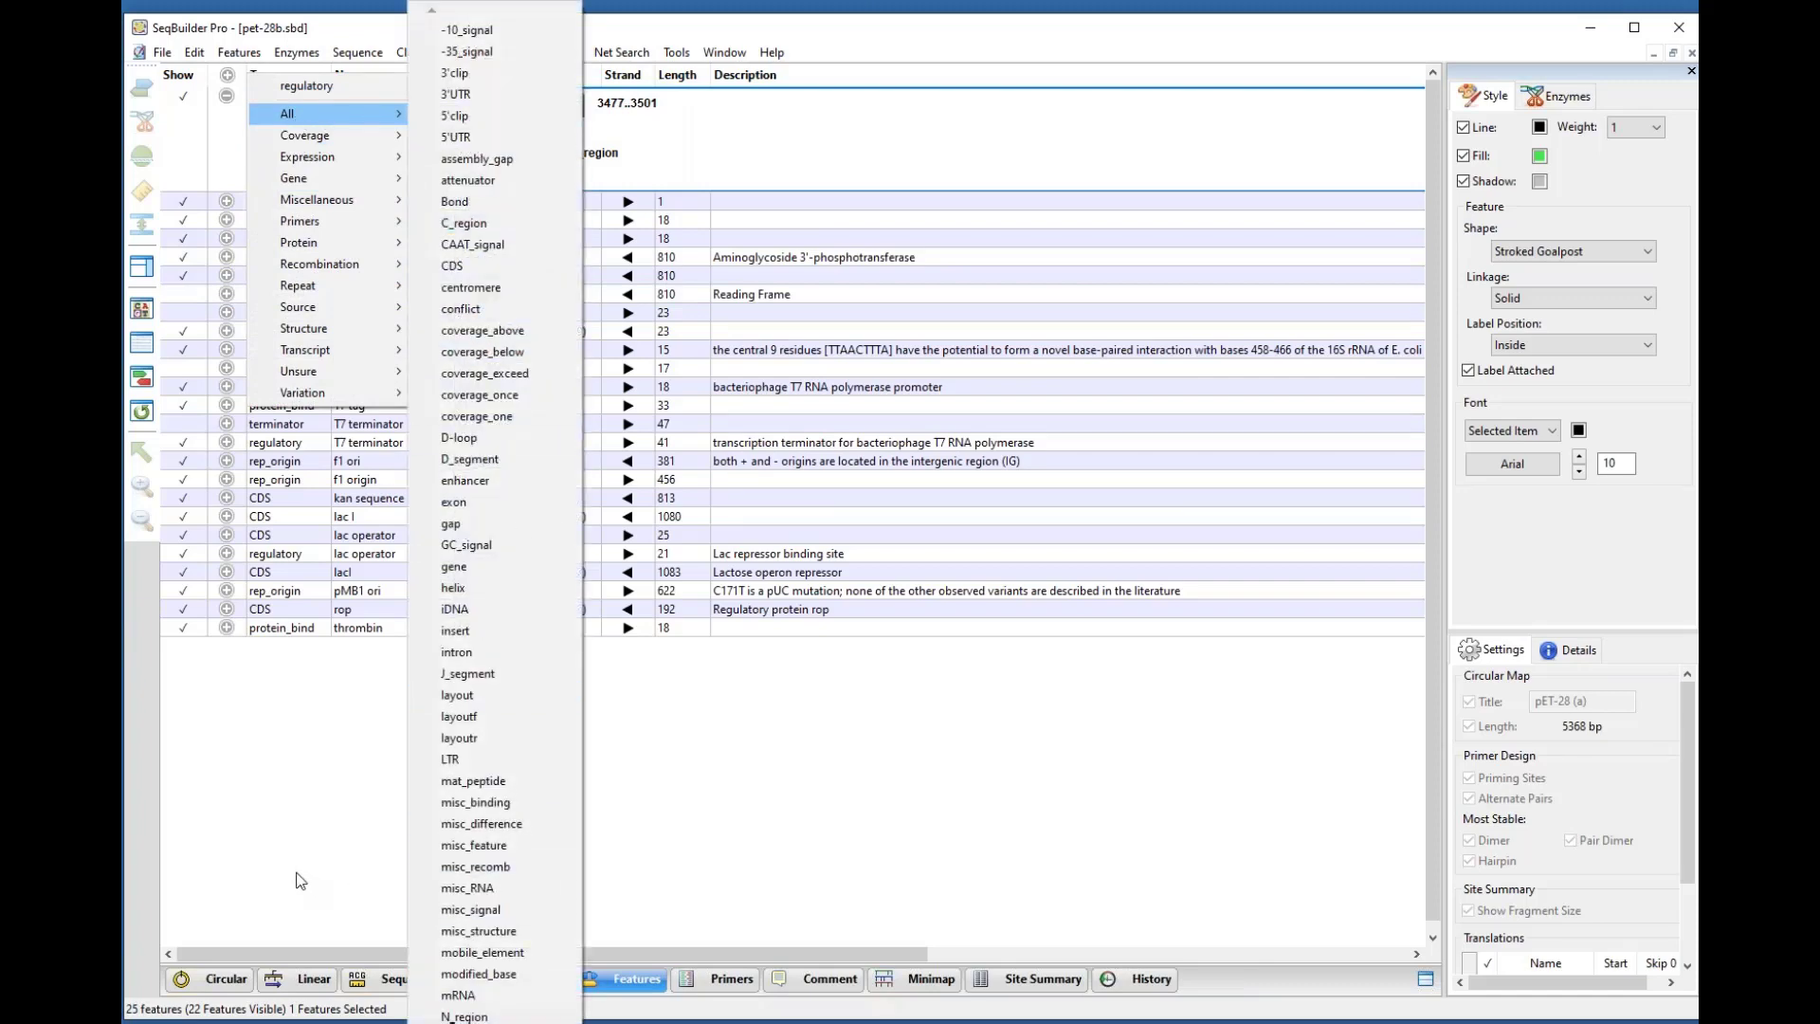
pyautogui.click(889, 839)
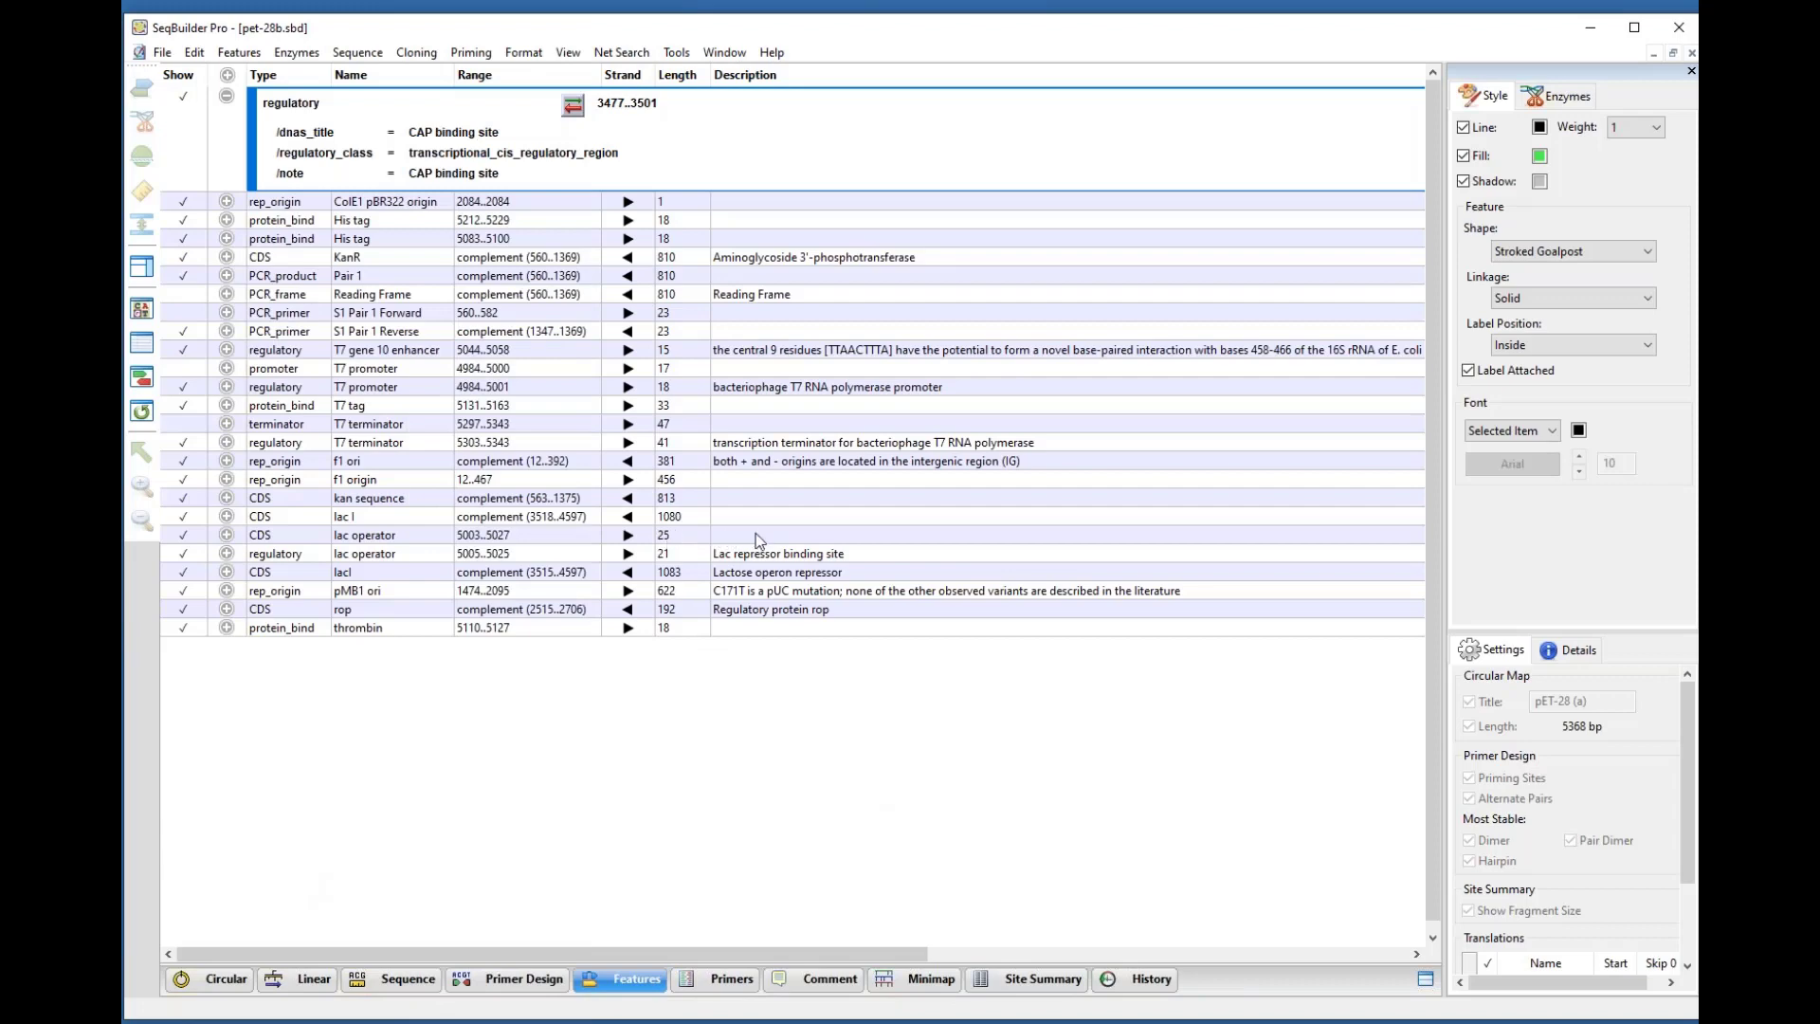
# Step: Create a new feature from bases 836 to 882 of the sequence, inside the KanR region
pyautogui.click(391, 981)
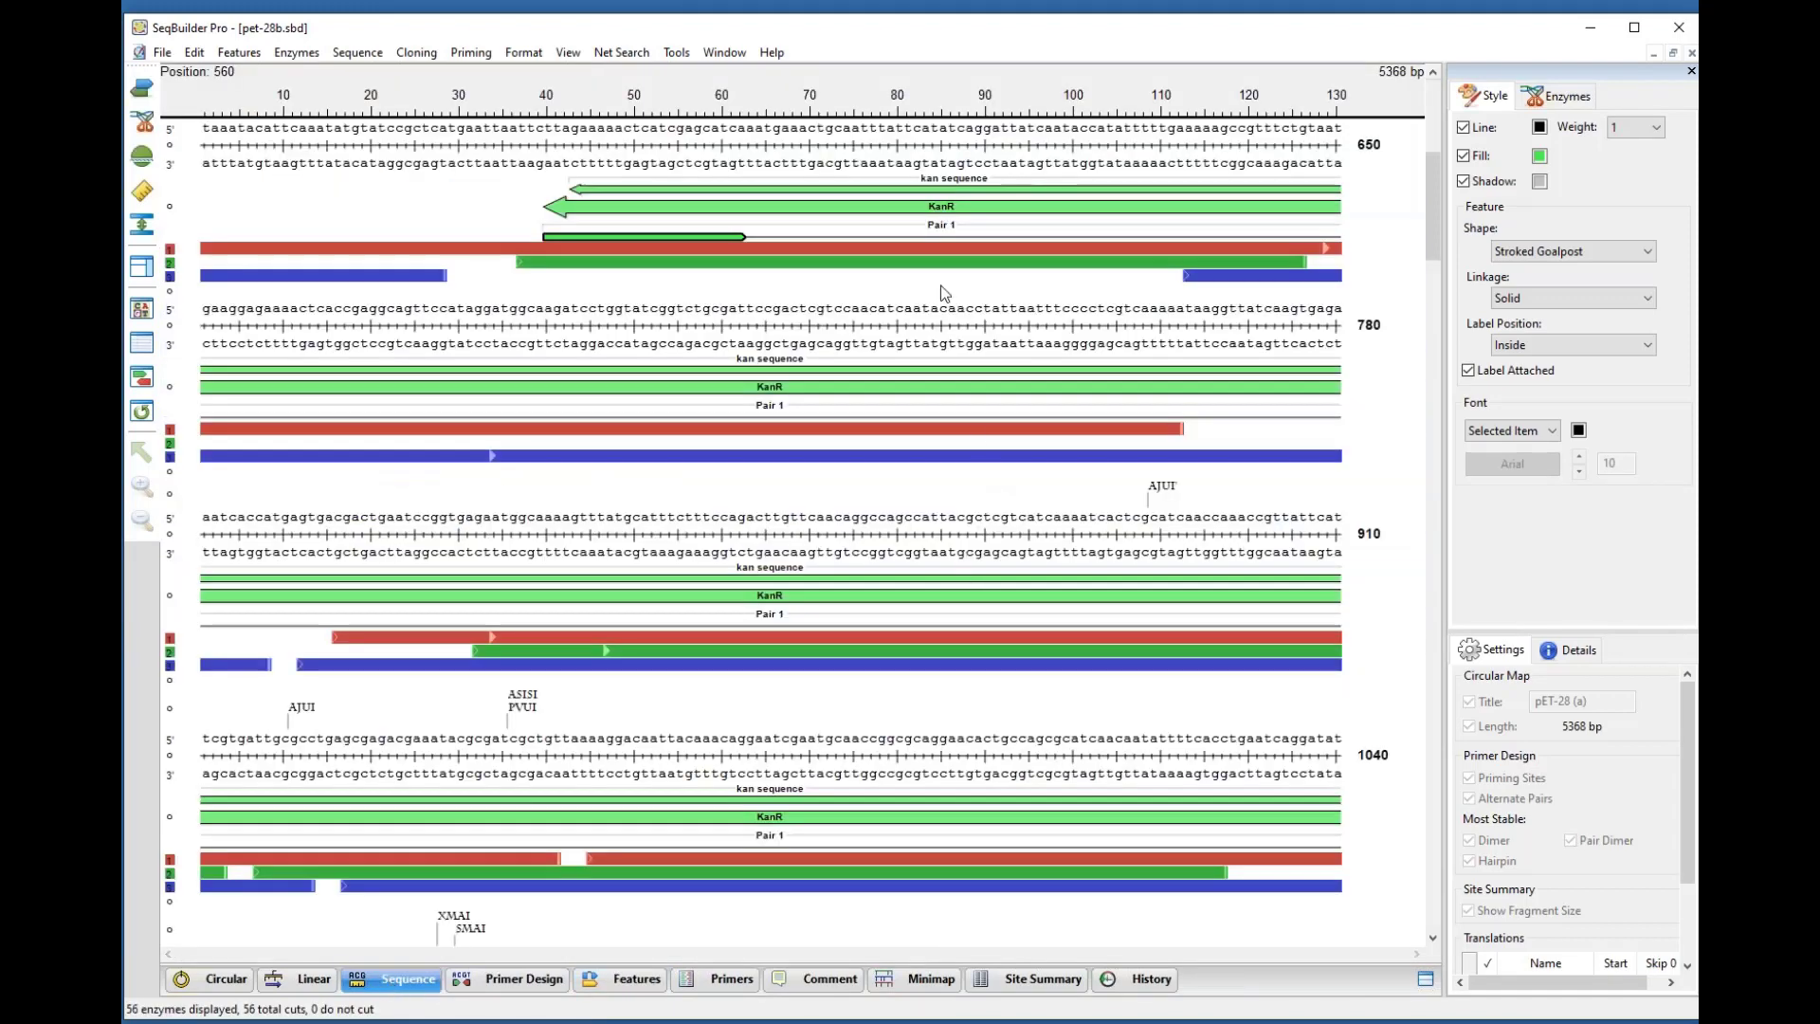
pyautogui.moveTo(1094, 518); pyautogui.dragTo(683, 510)
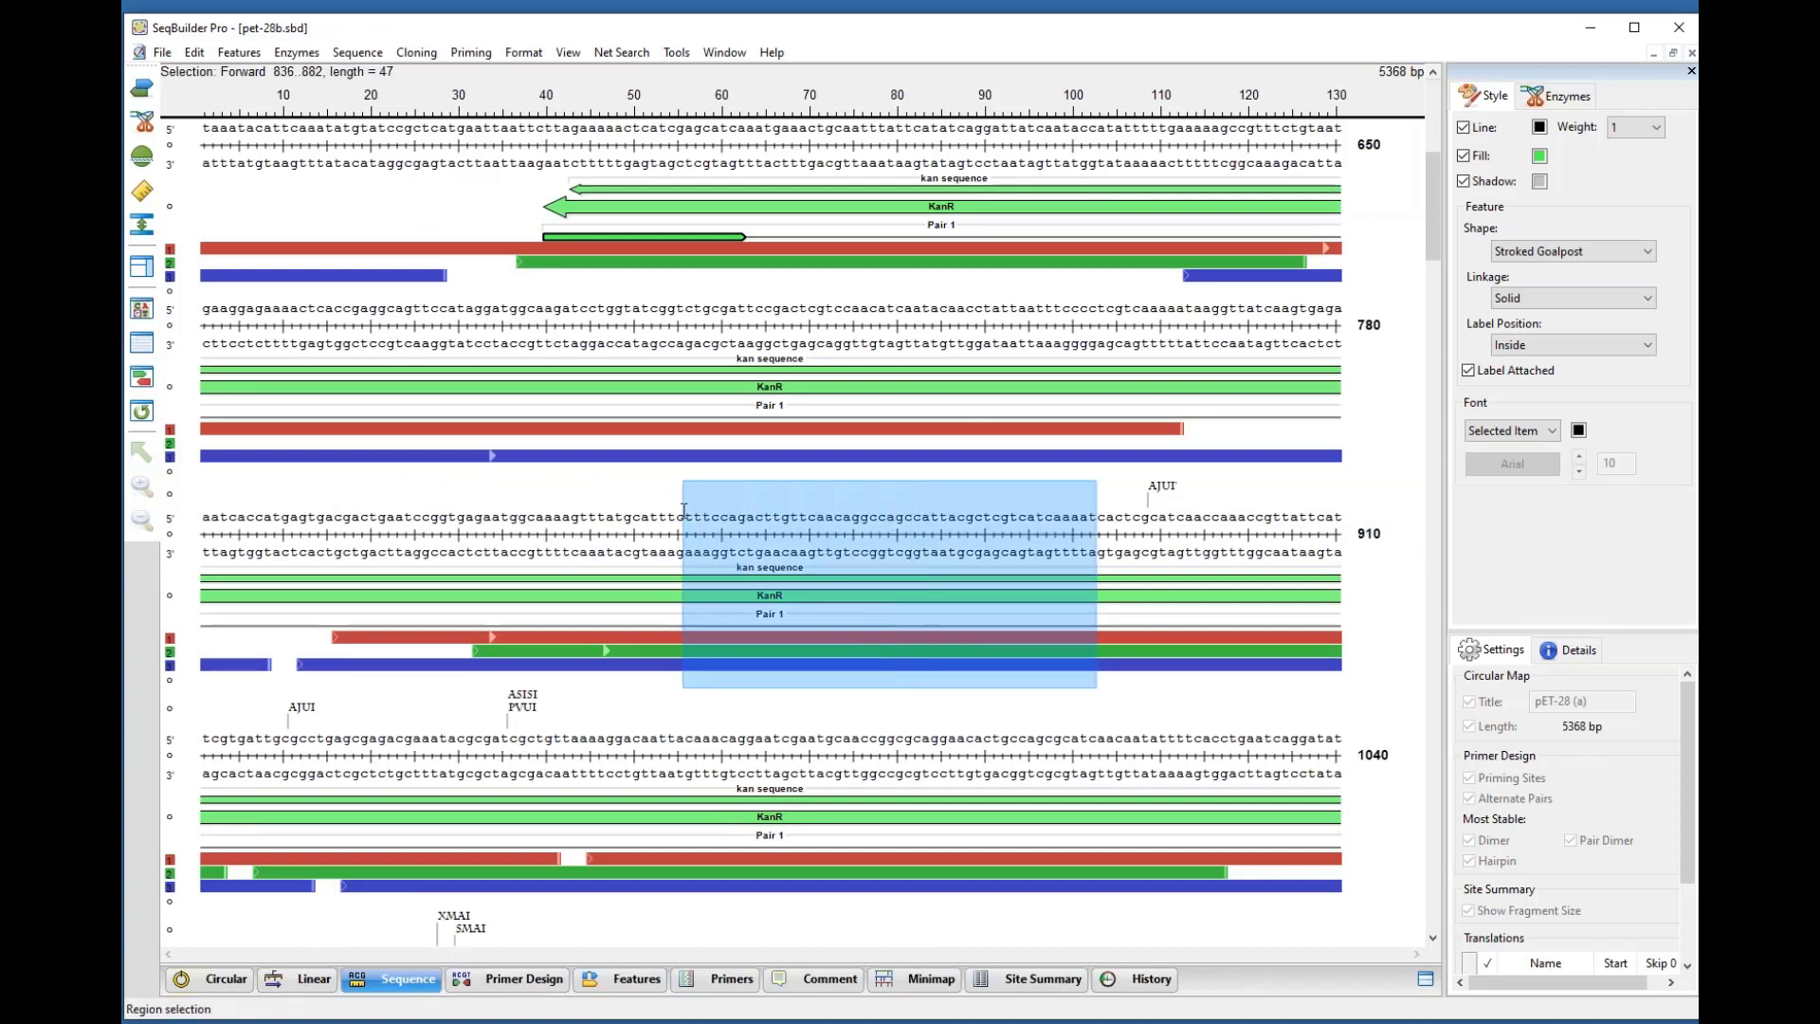
pyautogui.click(239, 52)
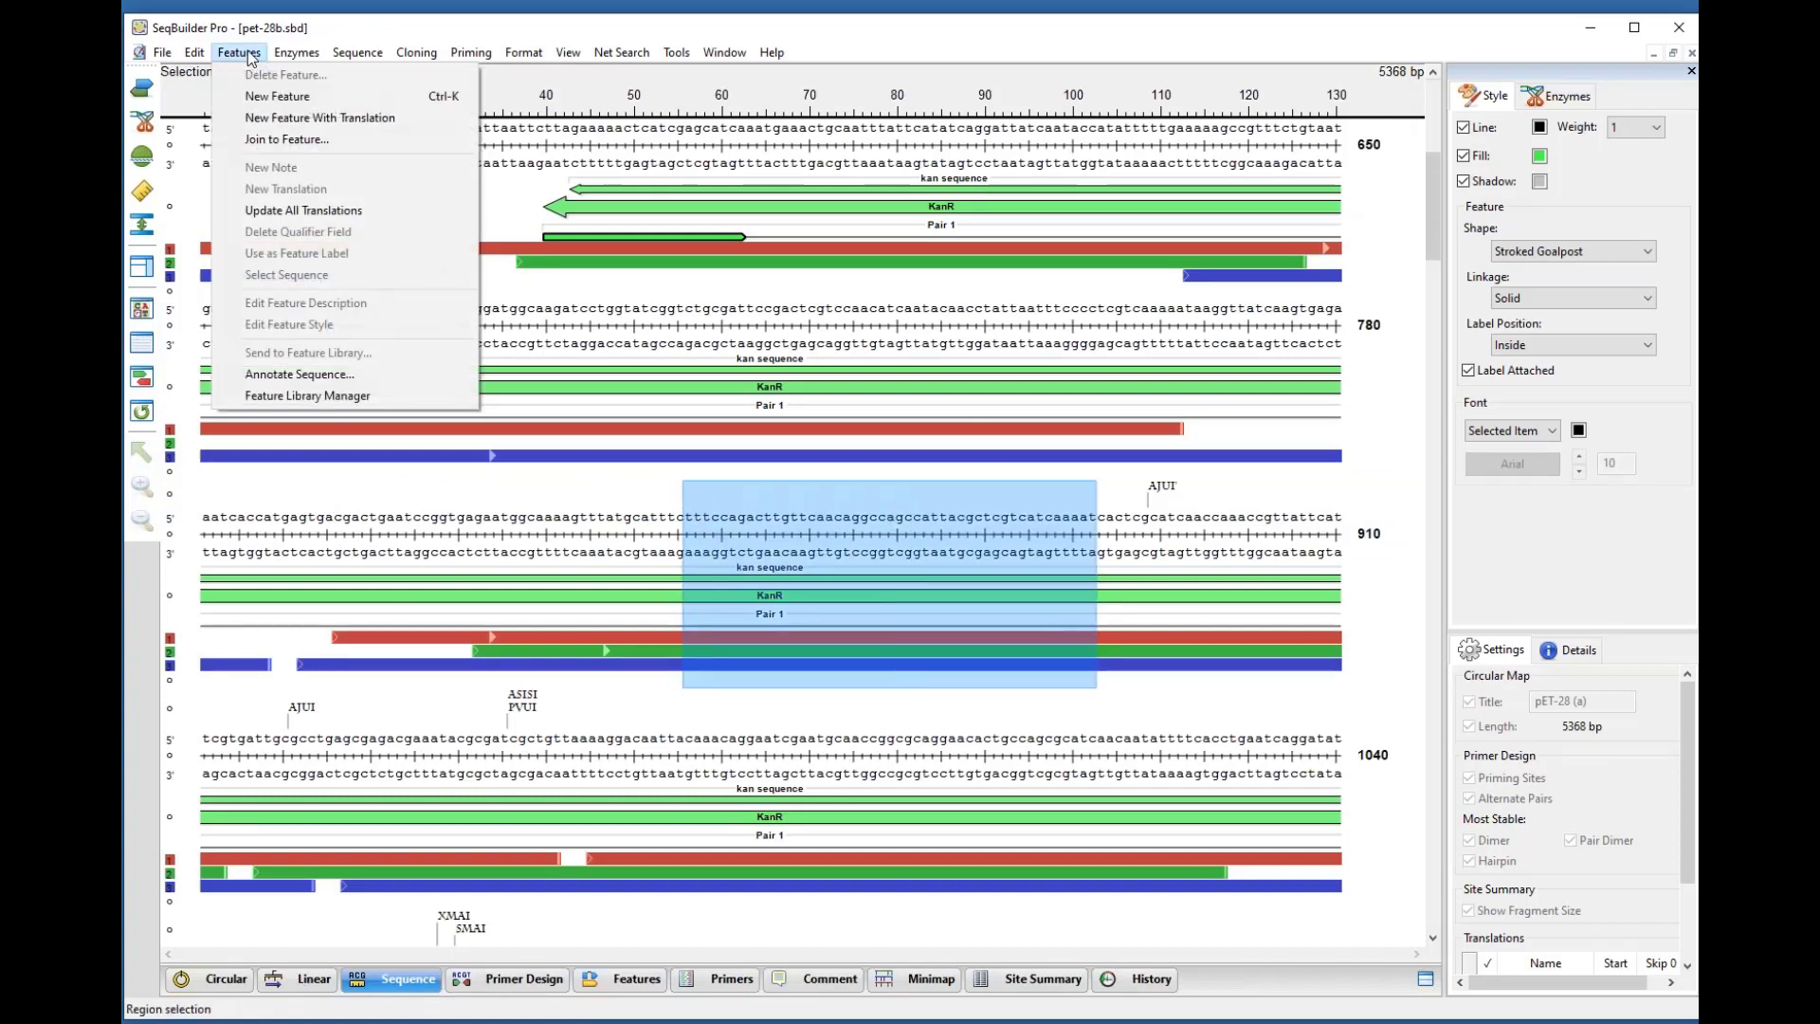
pyautogui.click(261, 98)
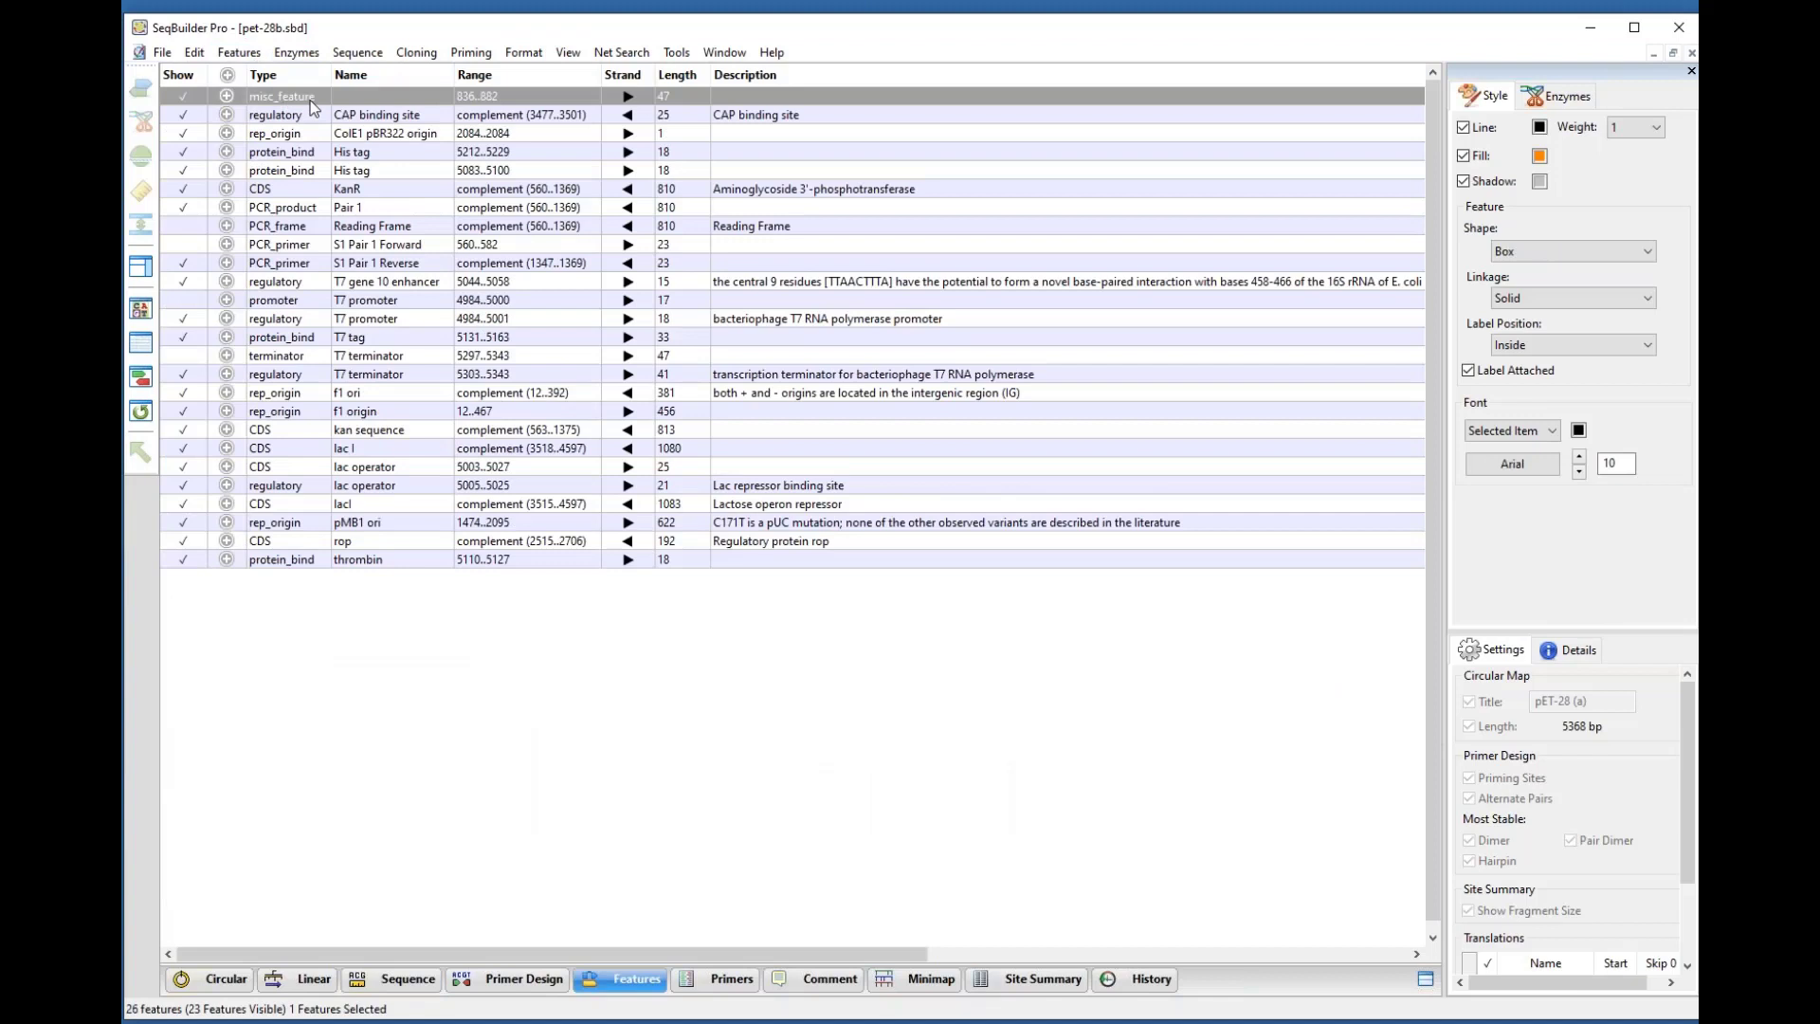
# Step: Change the new feature's type to insert and enter "Webinar" as its note
pyautogui.click(226, 96)
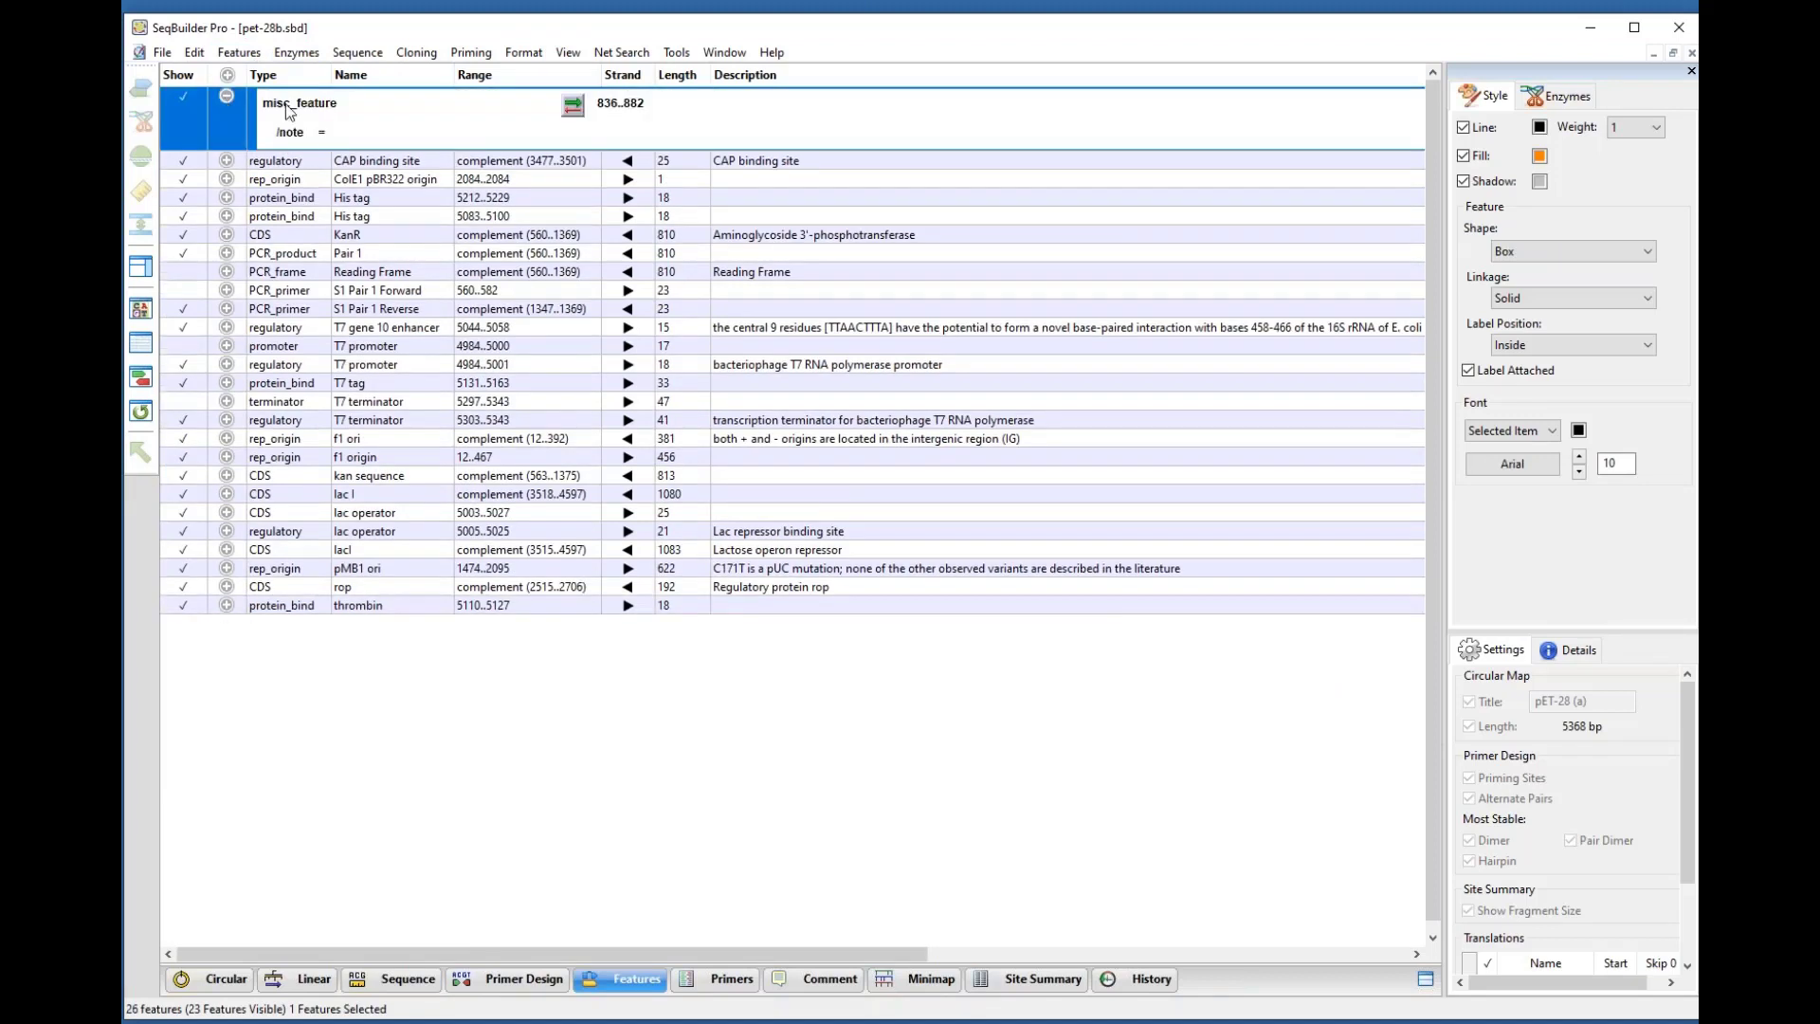
pyautogui.click(289, 111)
pyautogui.moveTo(312, 113)
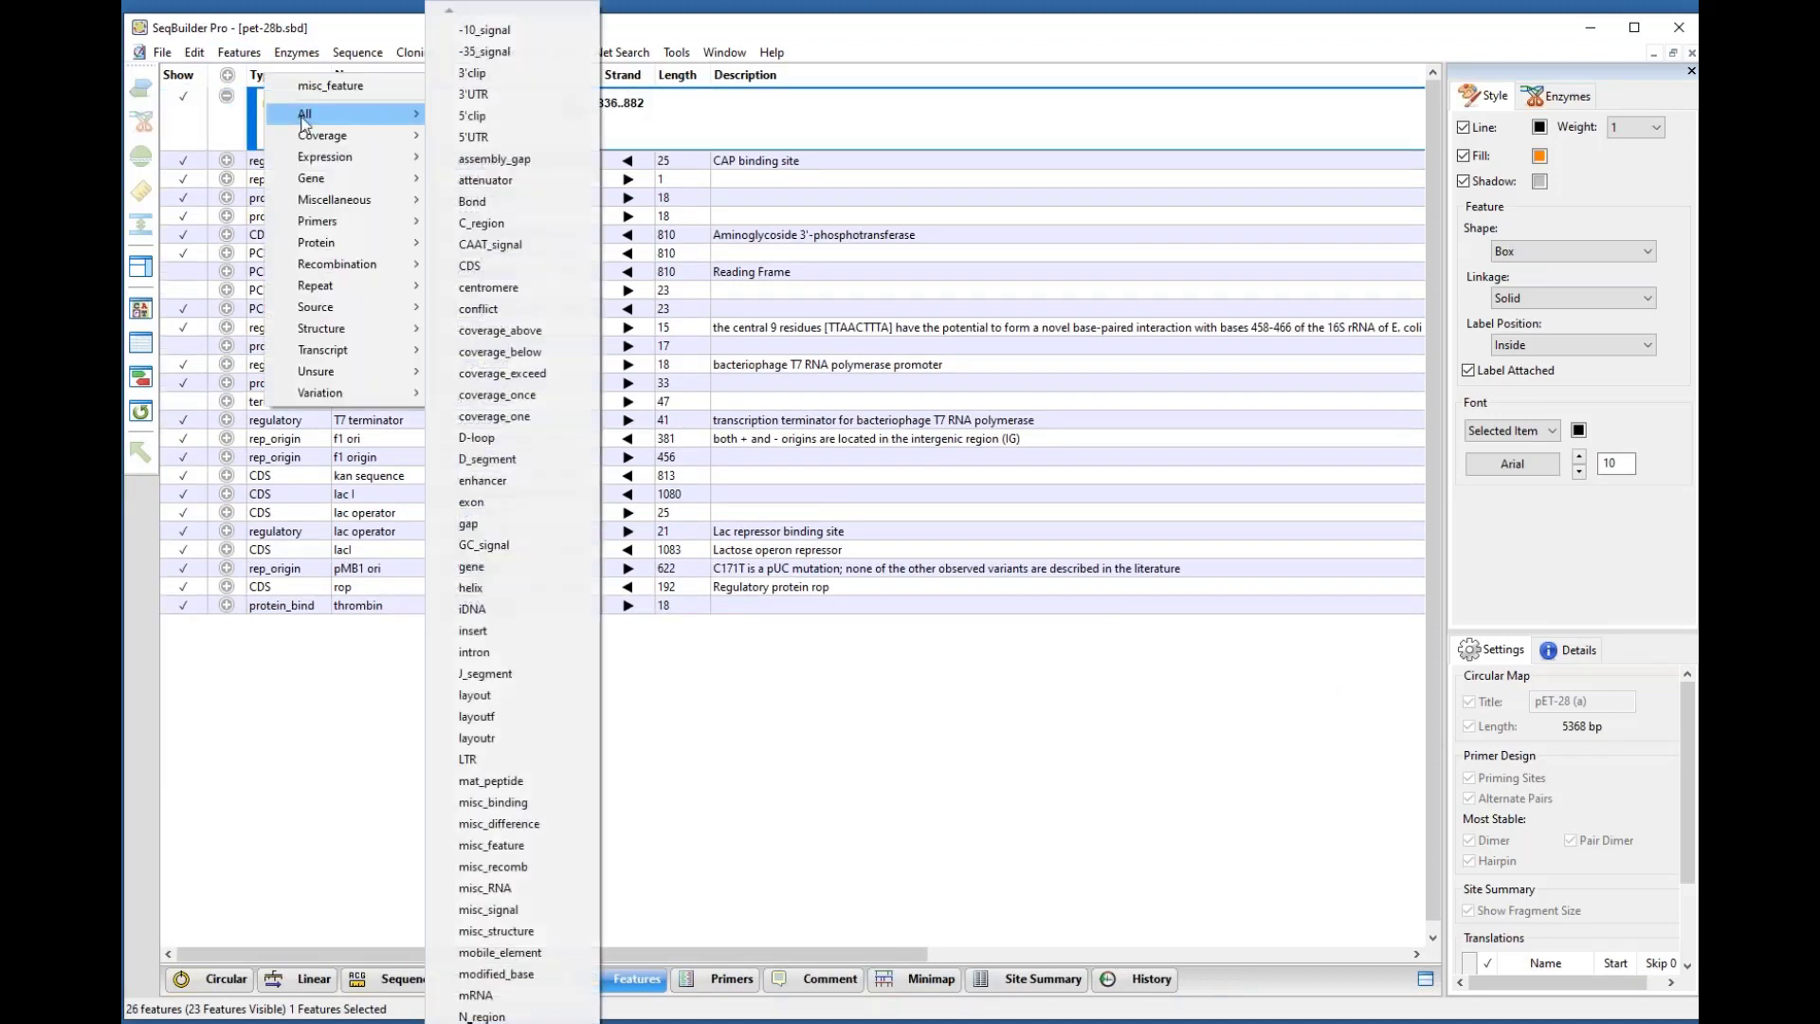
pyautogui.click(479, 640)
pyautogui.click(360, 133)
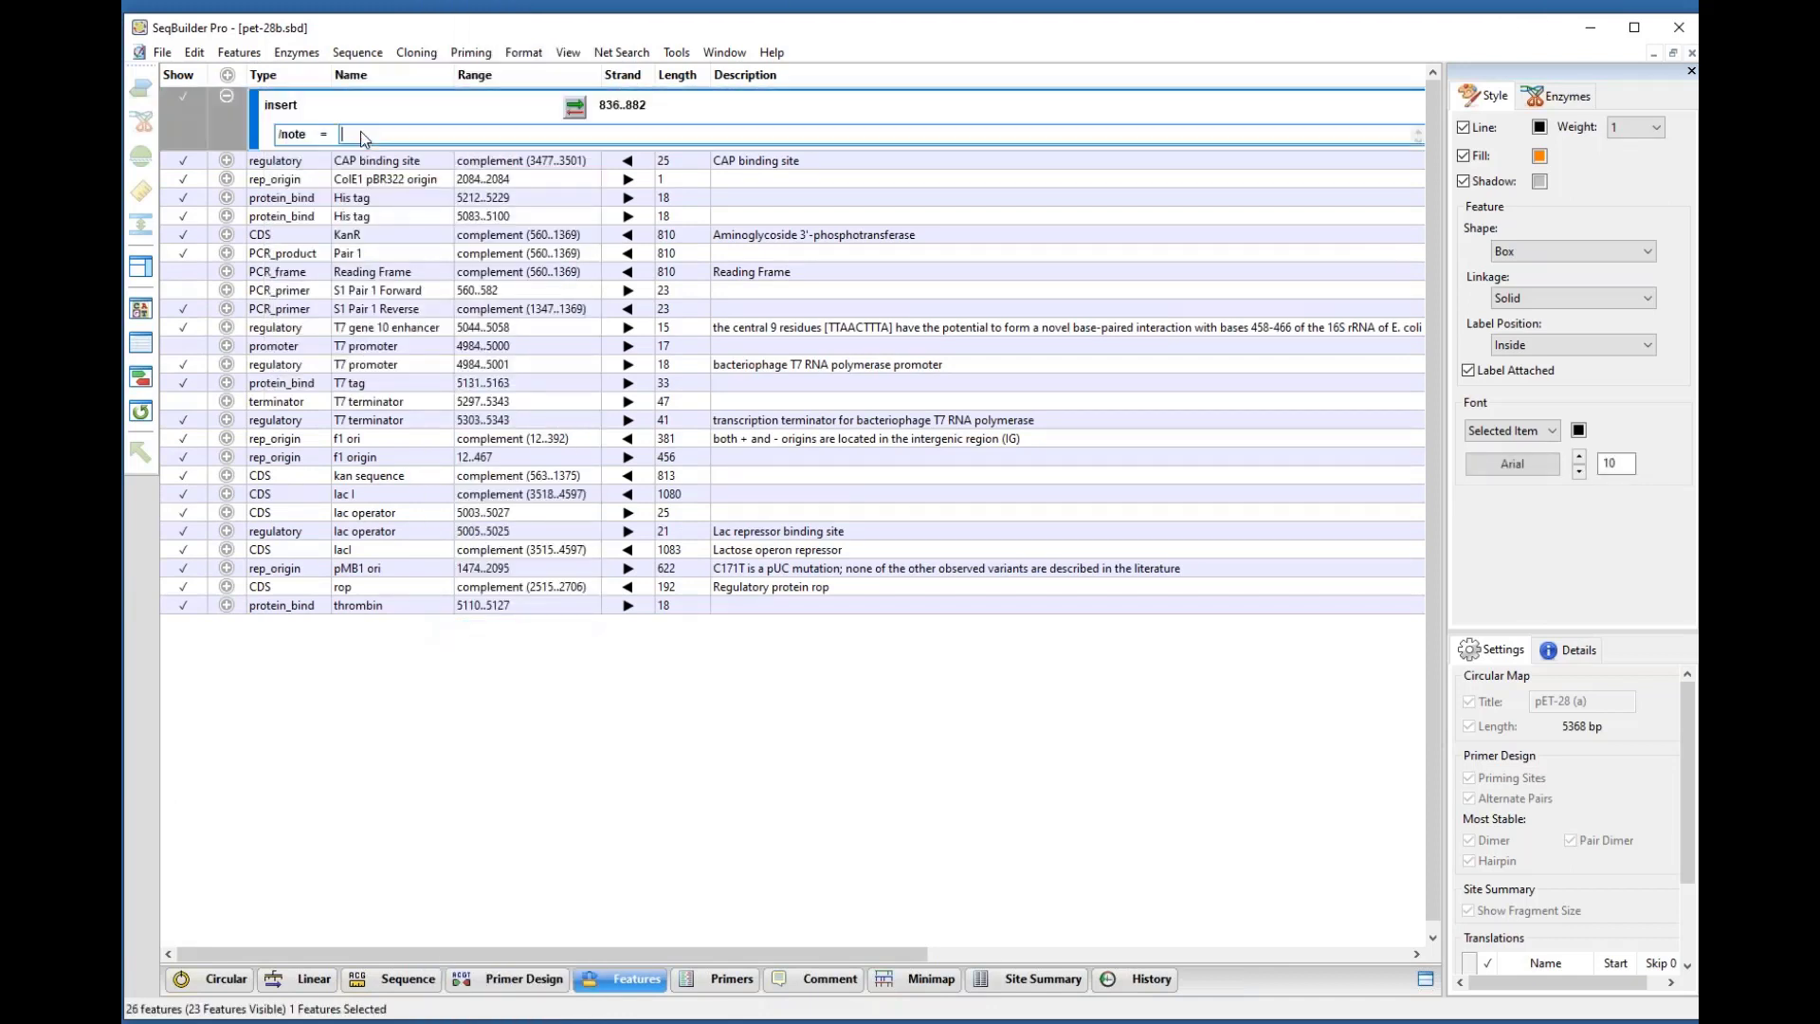
pyautogui.write('Webinar')
pyautogui.click(706, 761)
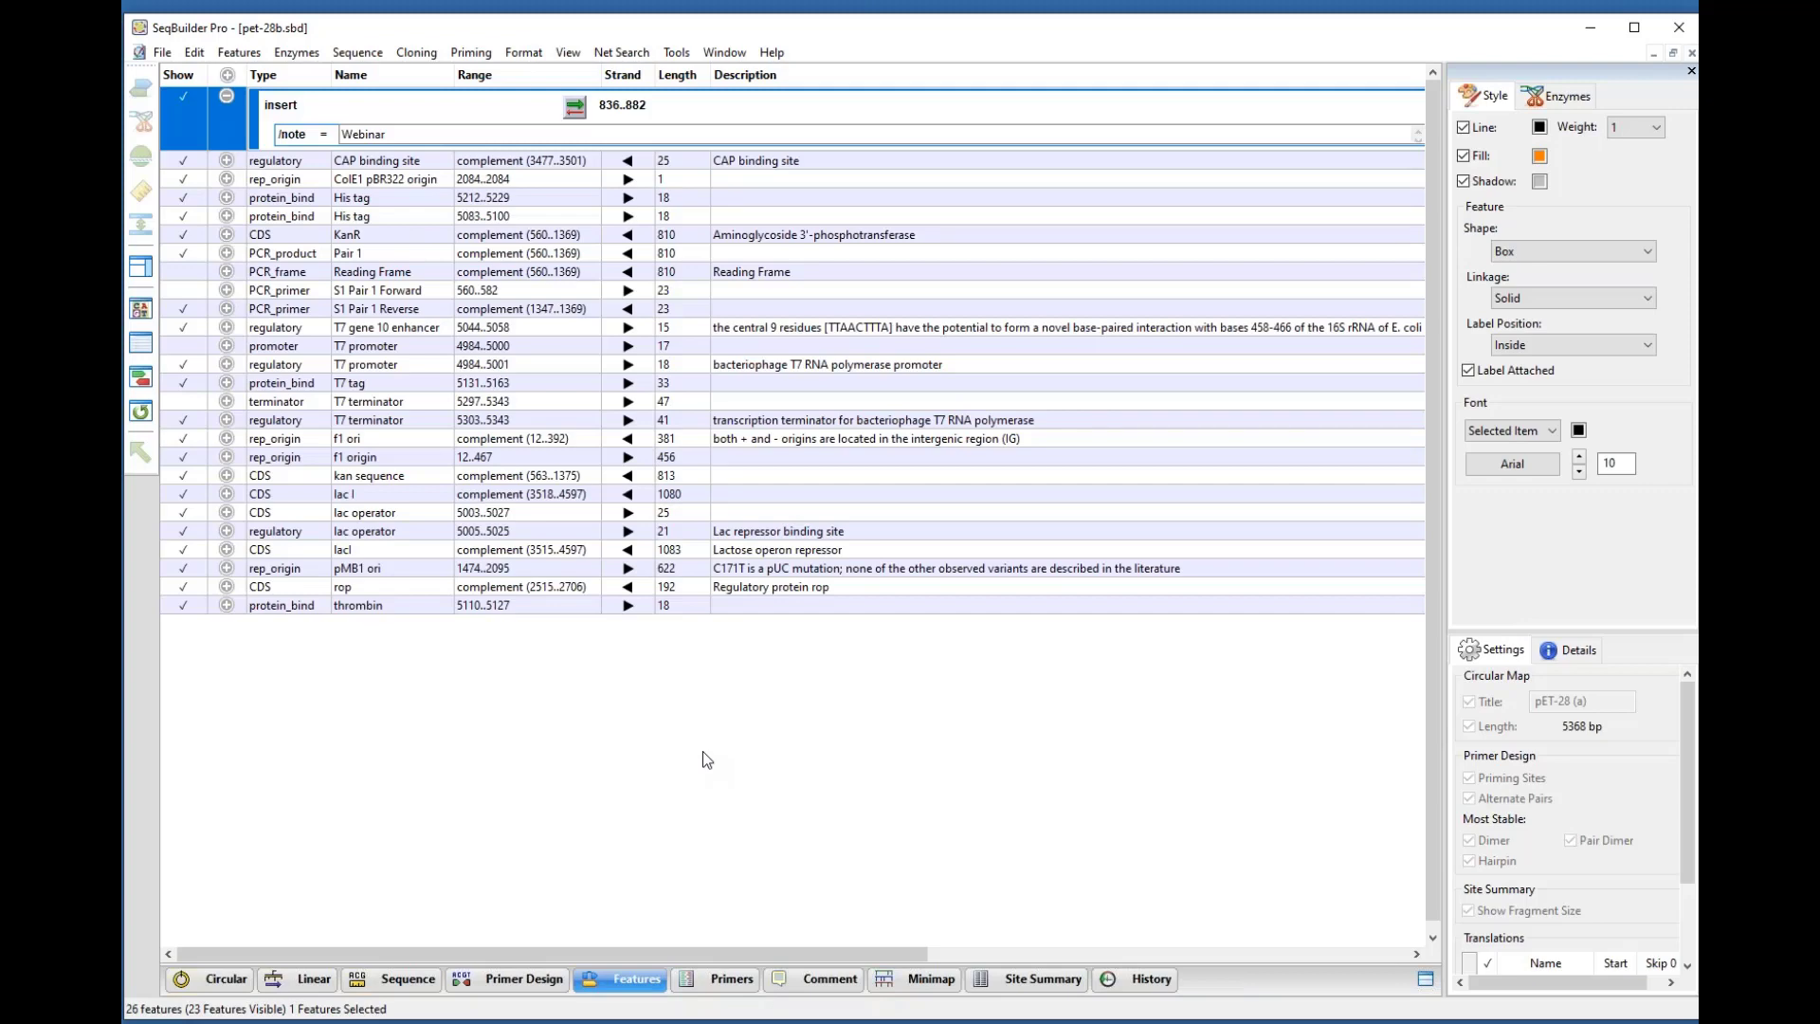
# Step: View the restriction enzyme cut sites in the minimap and the site summary
pyautogui.click(916, 986)
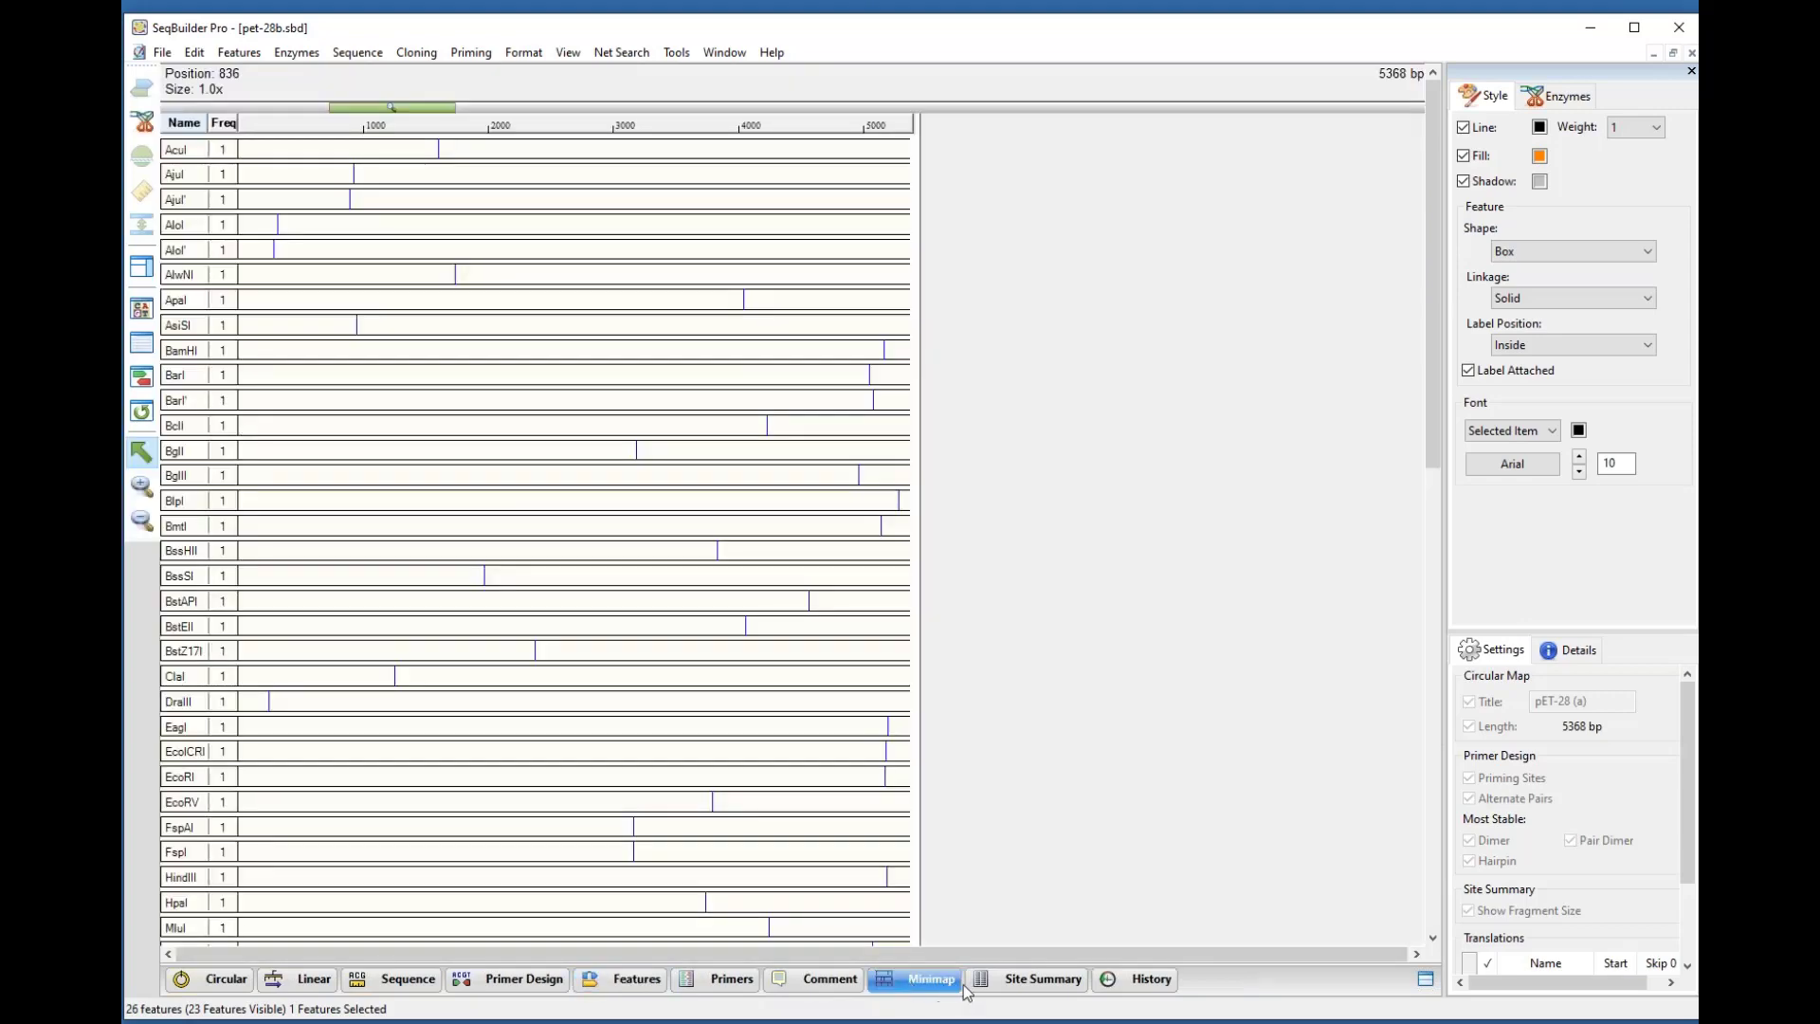
pyautogui.click(971, 984)
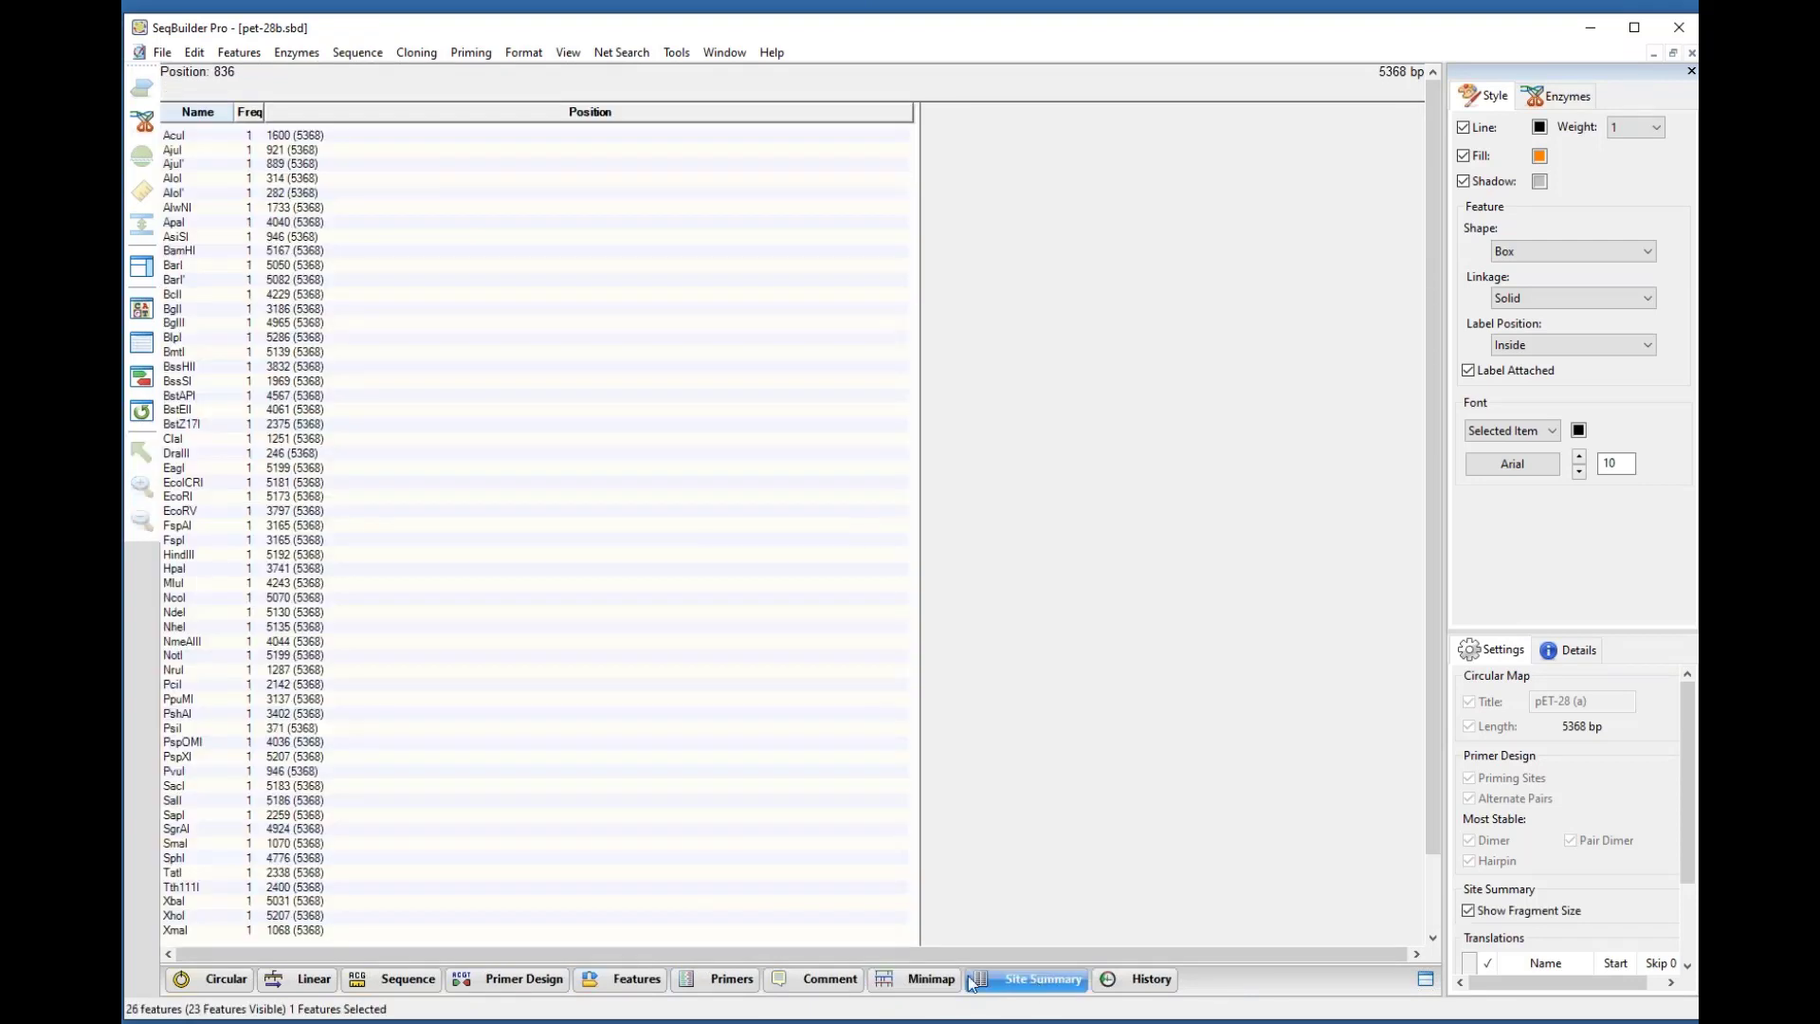
# Step: Look over the annotated plasmid in the circular, linear and sequence views
pyautogui.click(231, 982)
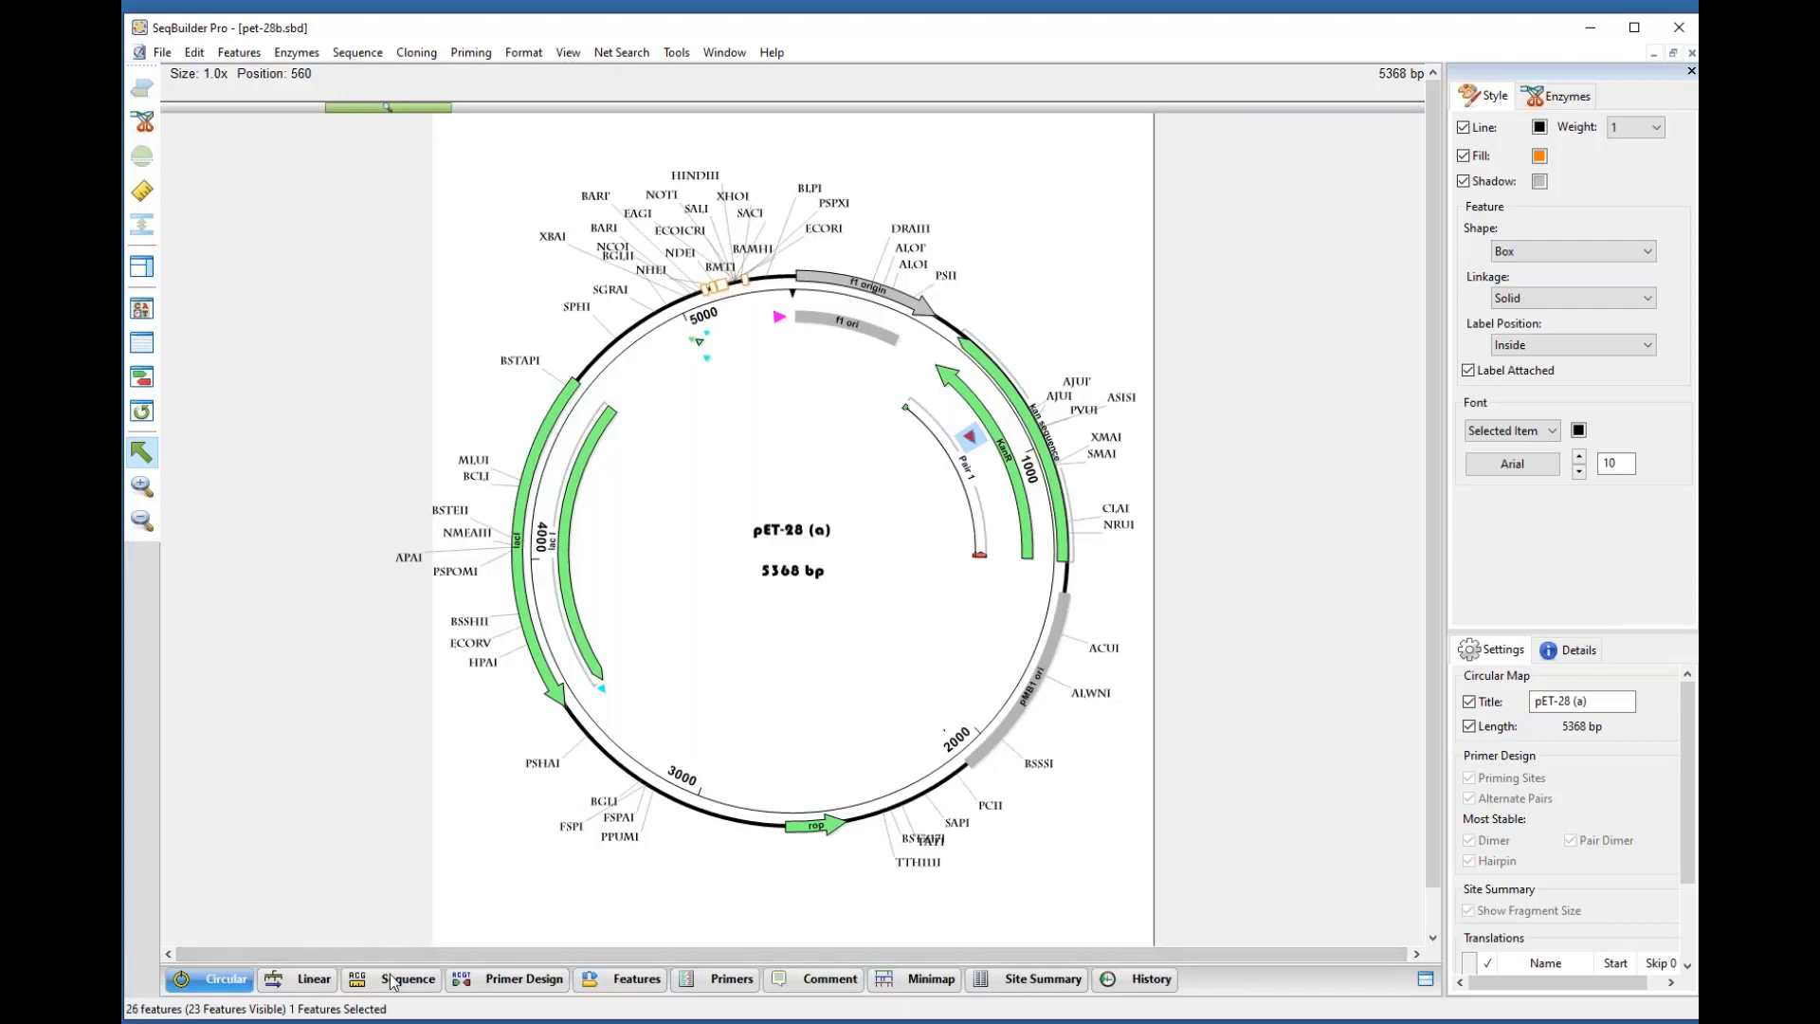
pyautogui.click(299, 981)
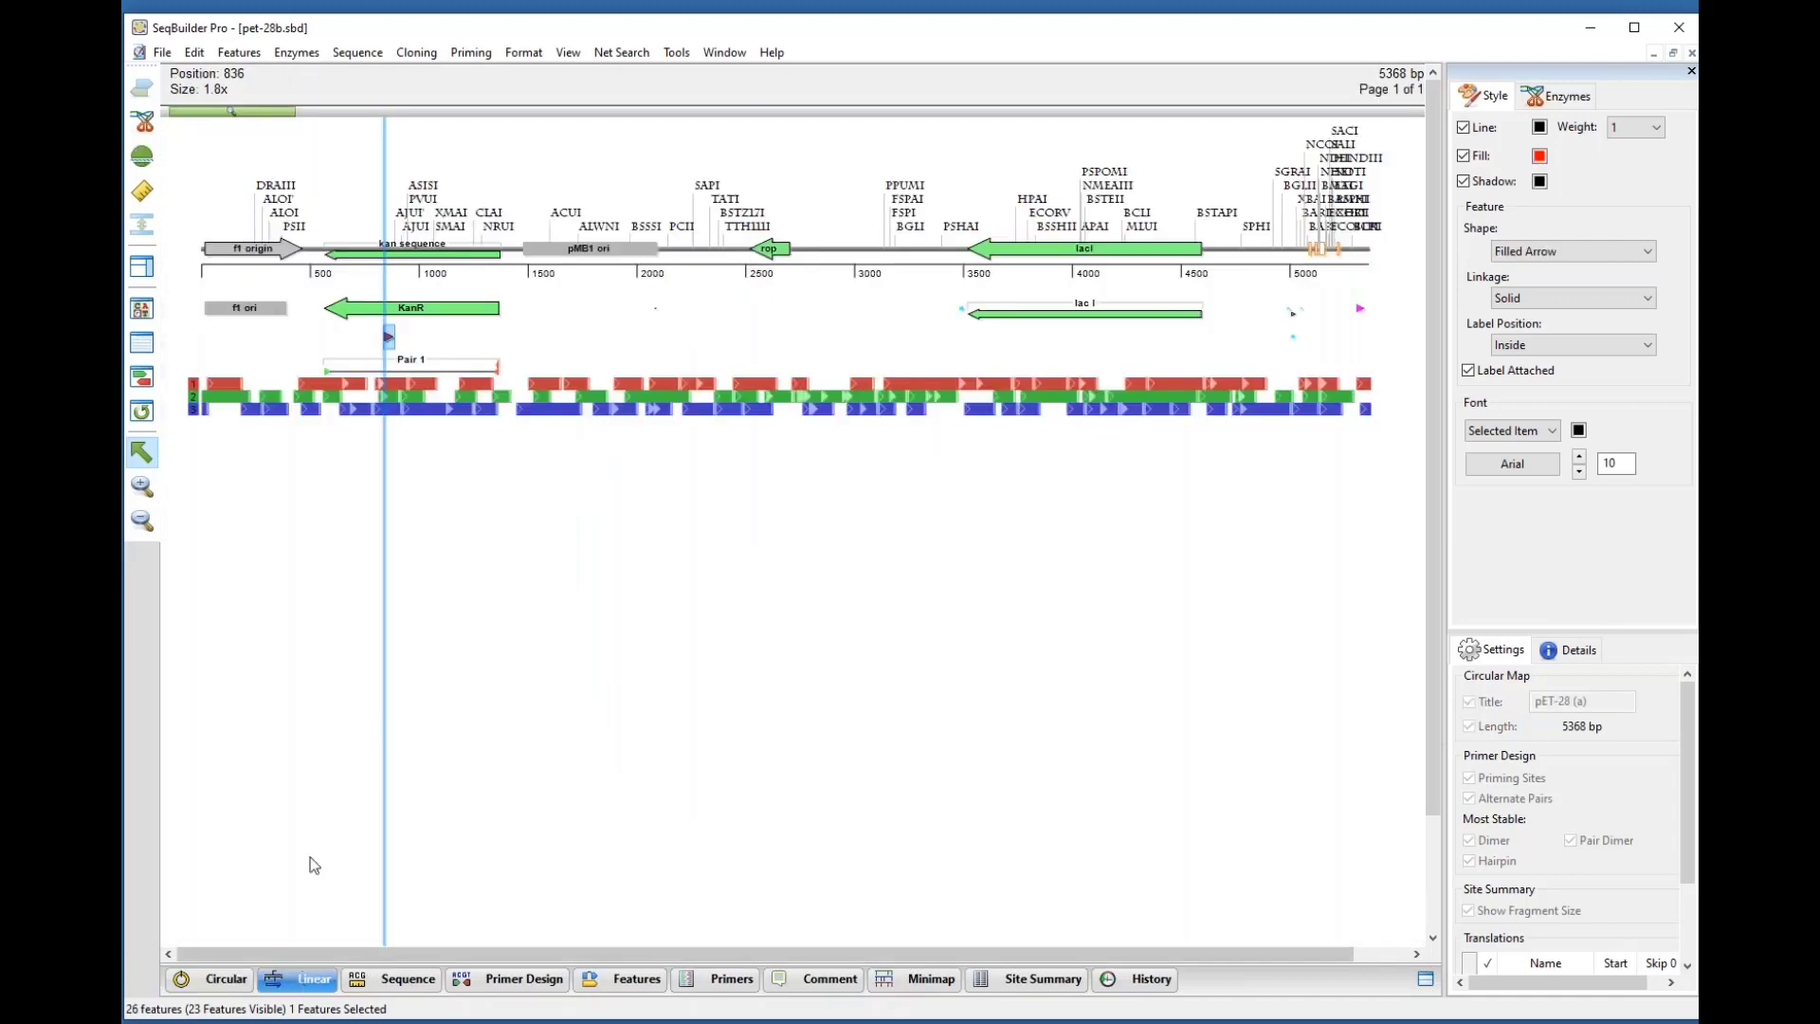
pyautogui.click(389, 980)
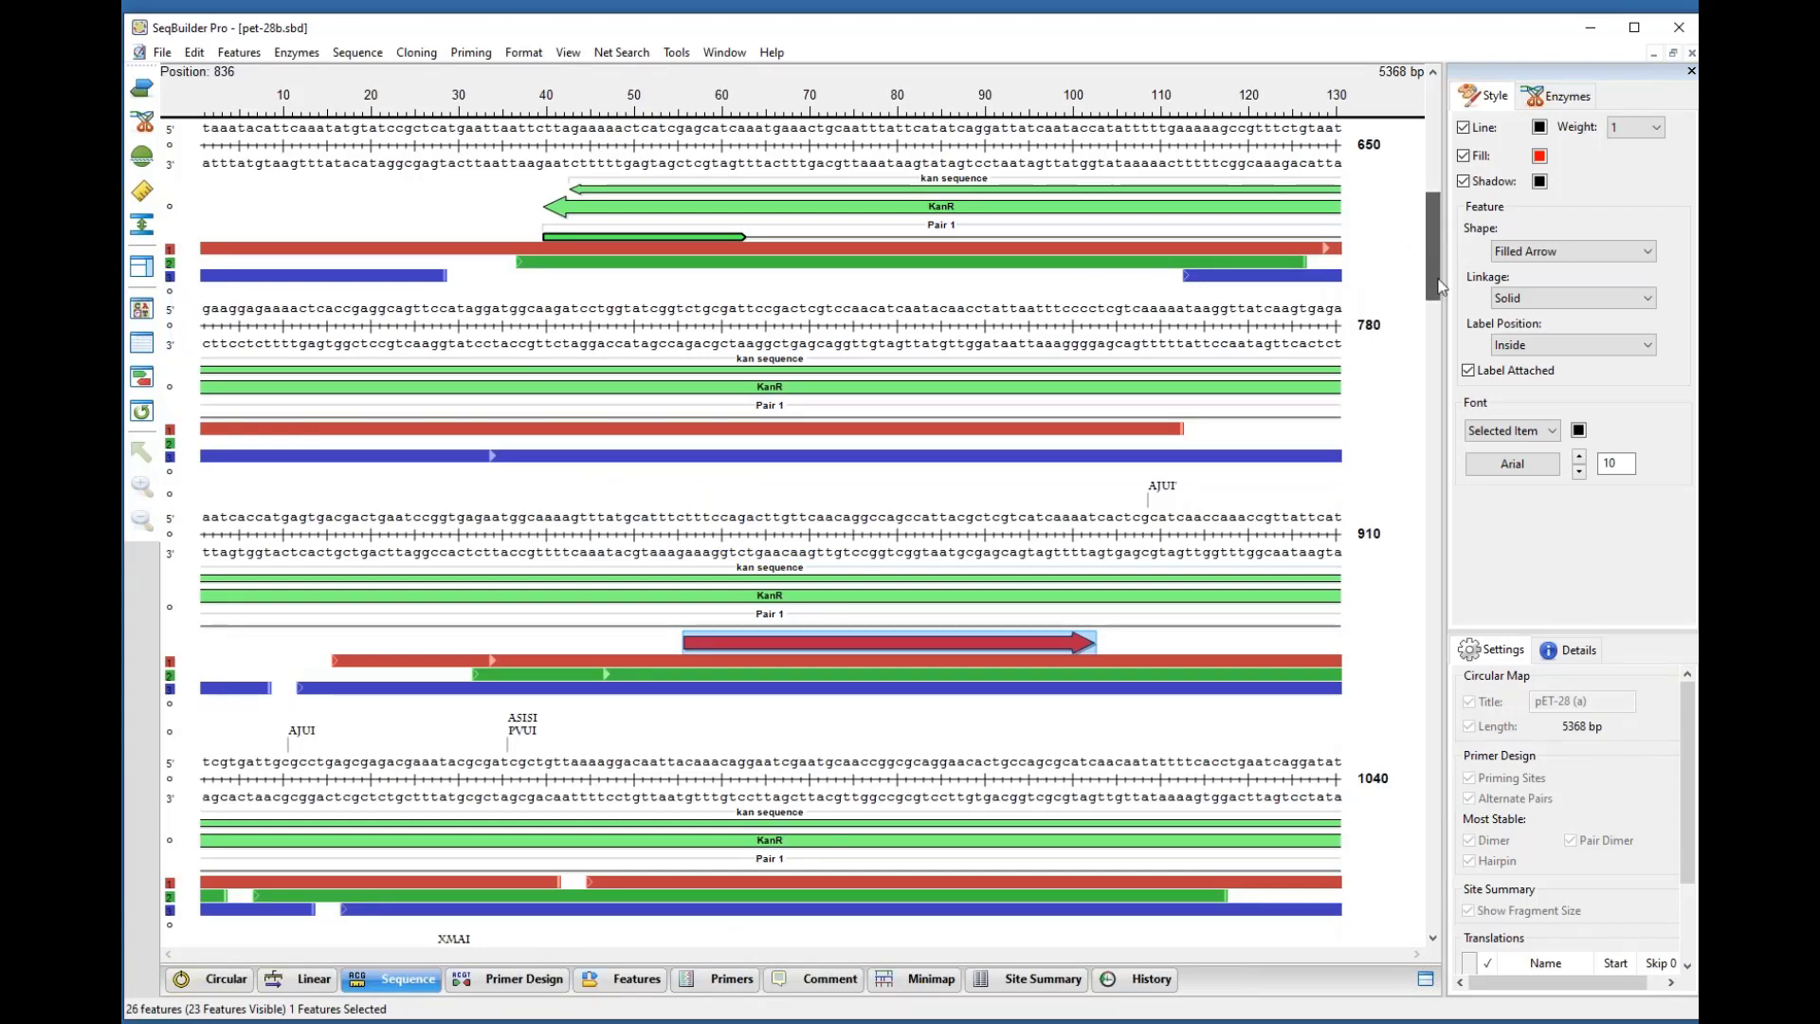
# Step: Set the ORF detection options to show only ORFs with a start codon
pyautogui.moveTo(1431, 203); pyautogui.dragTo(1449, 675)
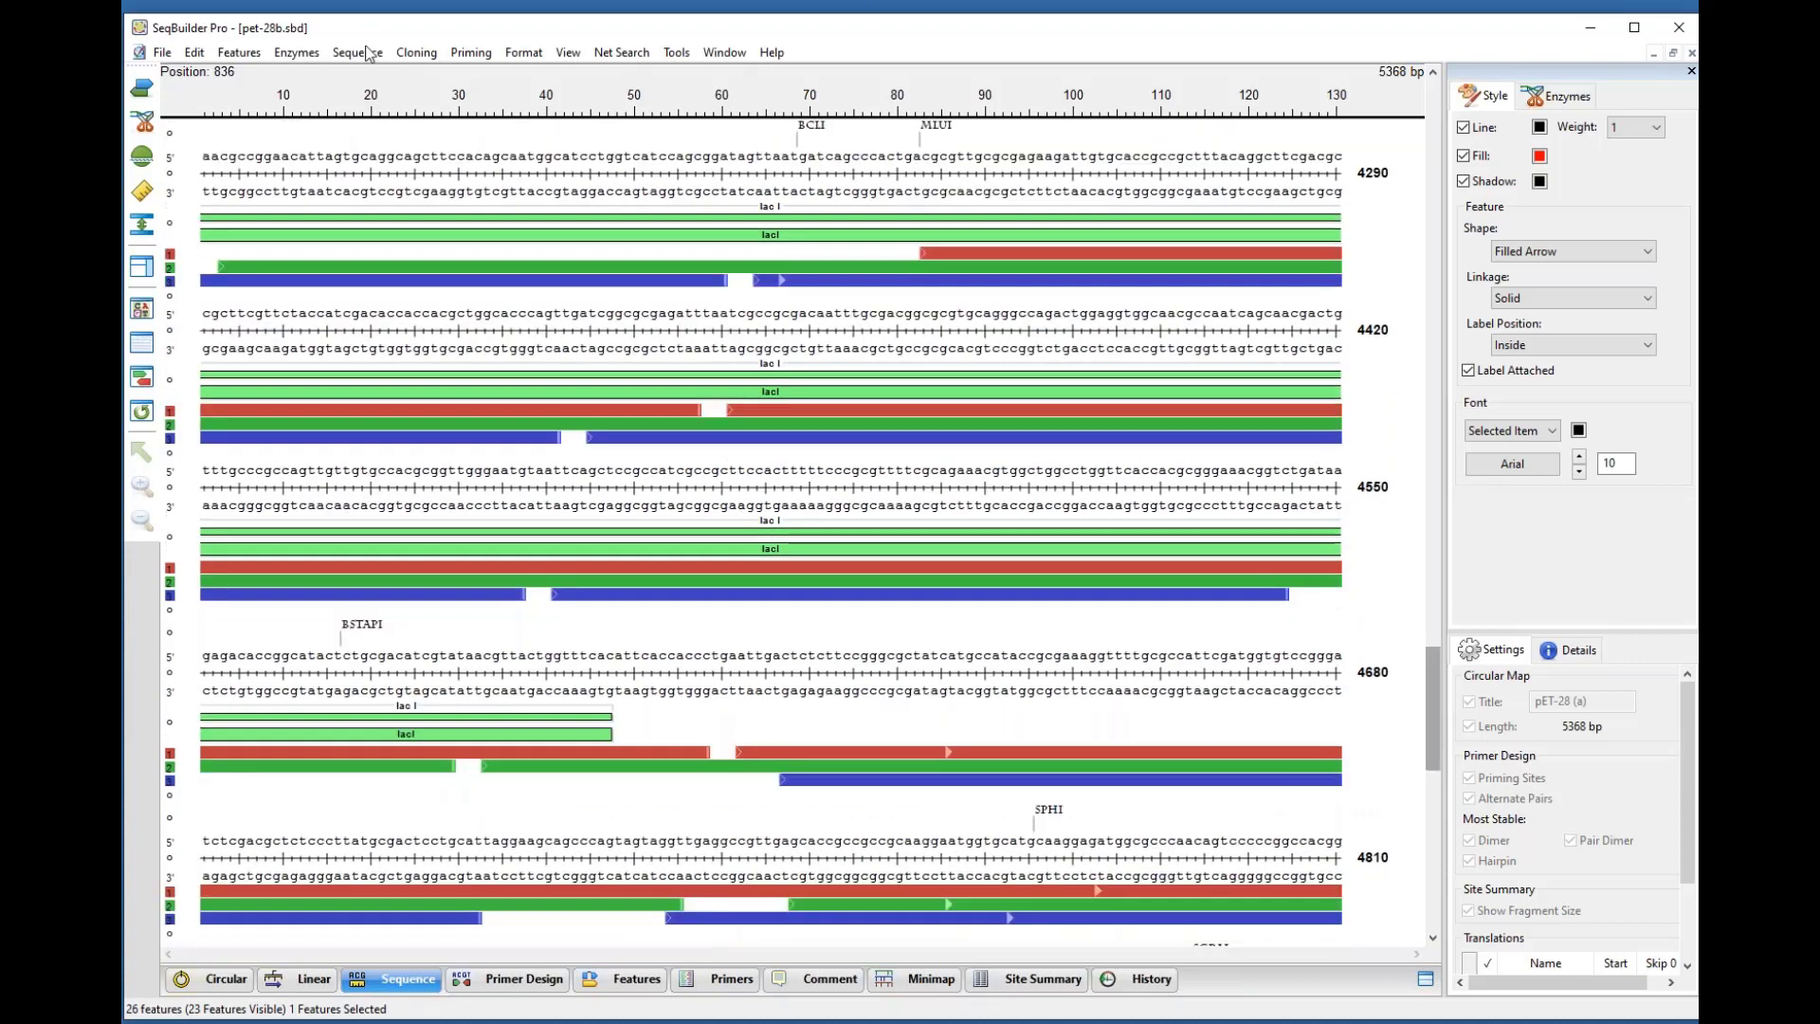
pyautogui.click(360, 53)
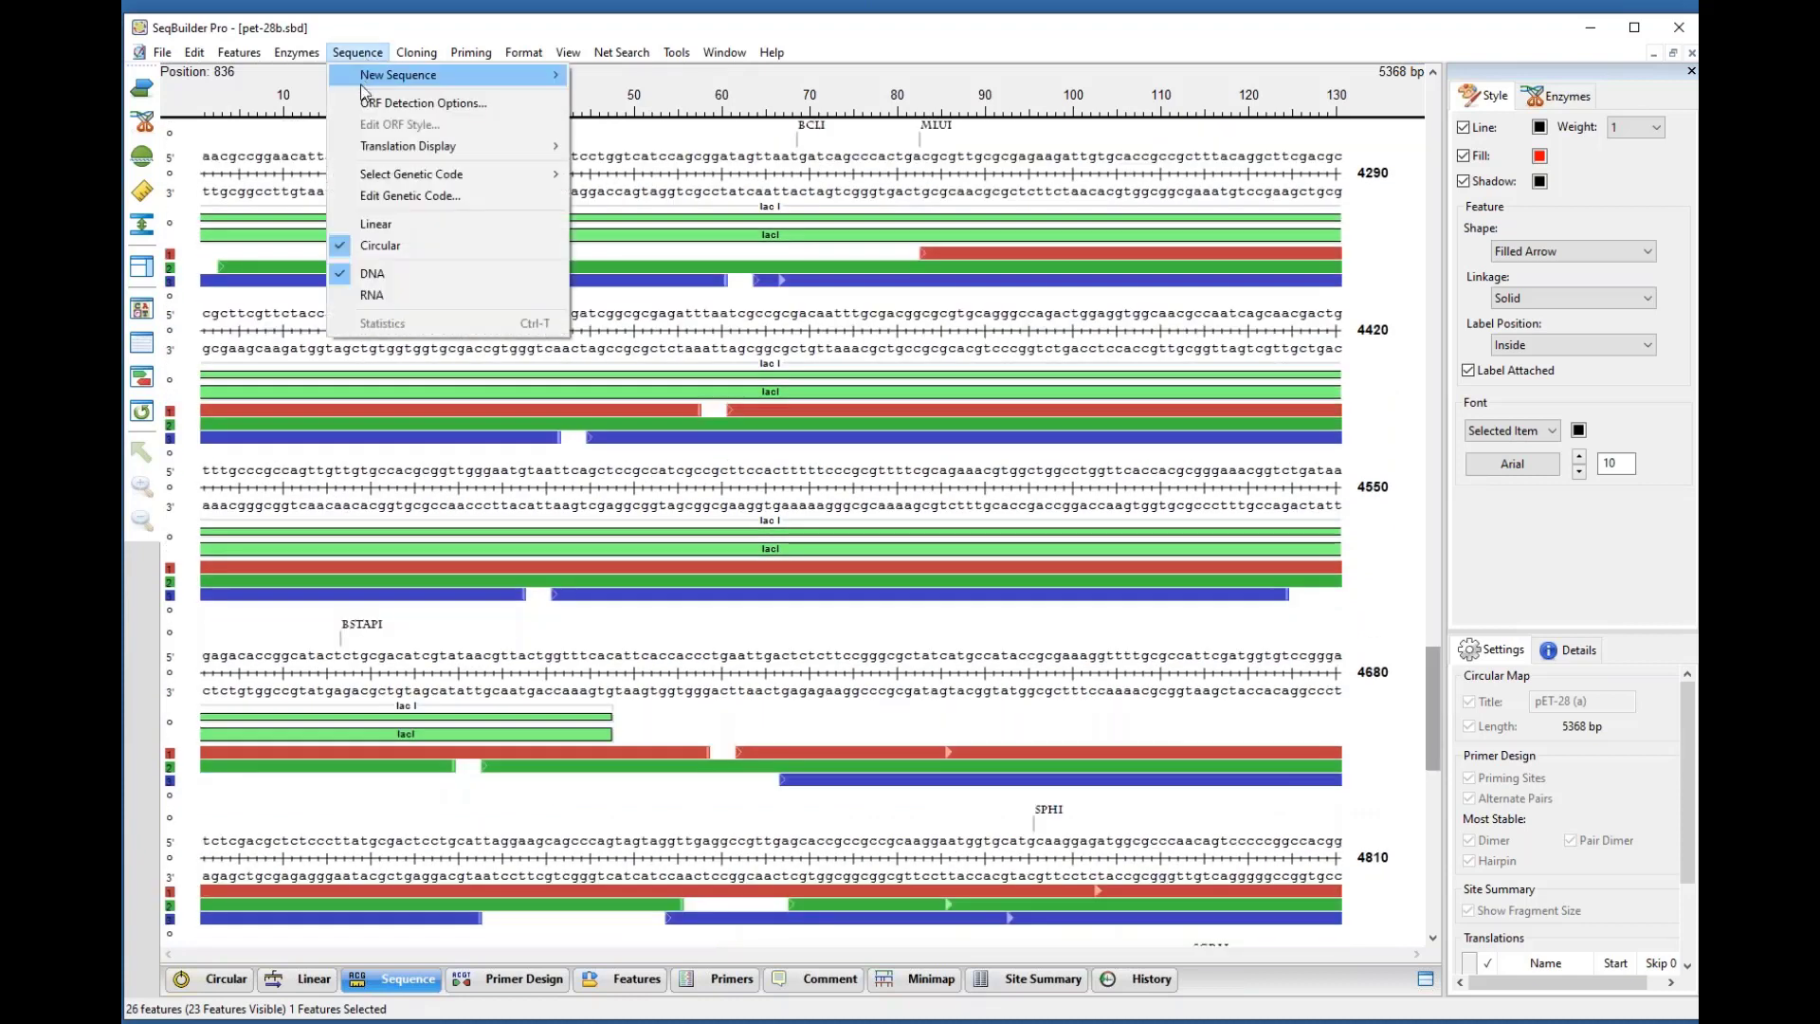
pyautogui.click(369, 104)
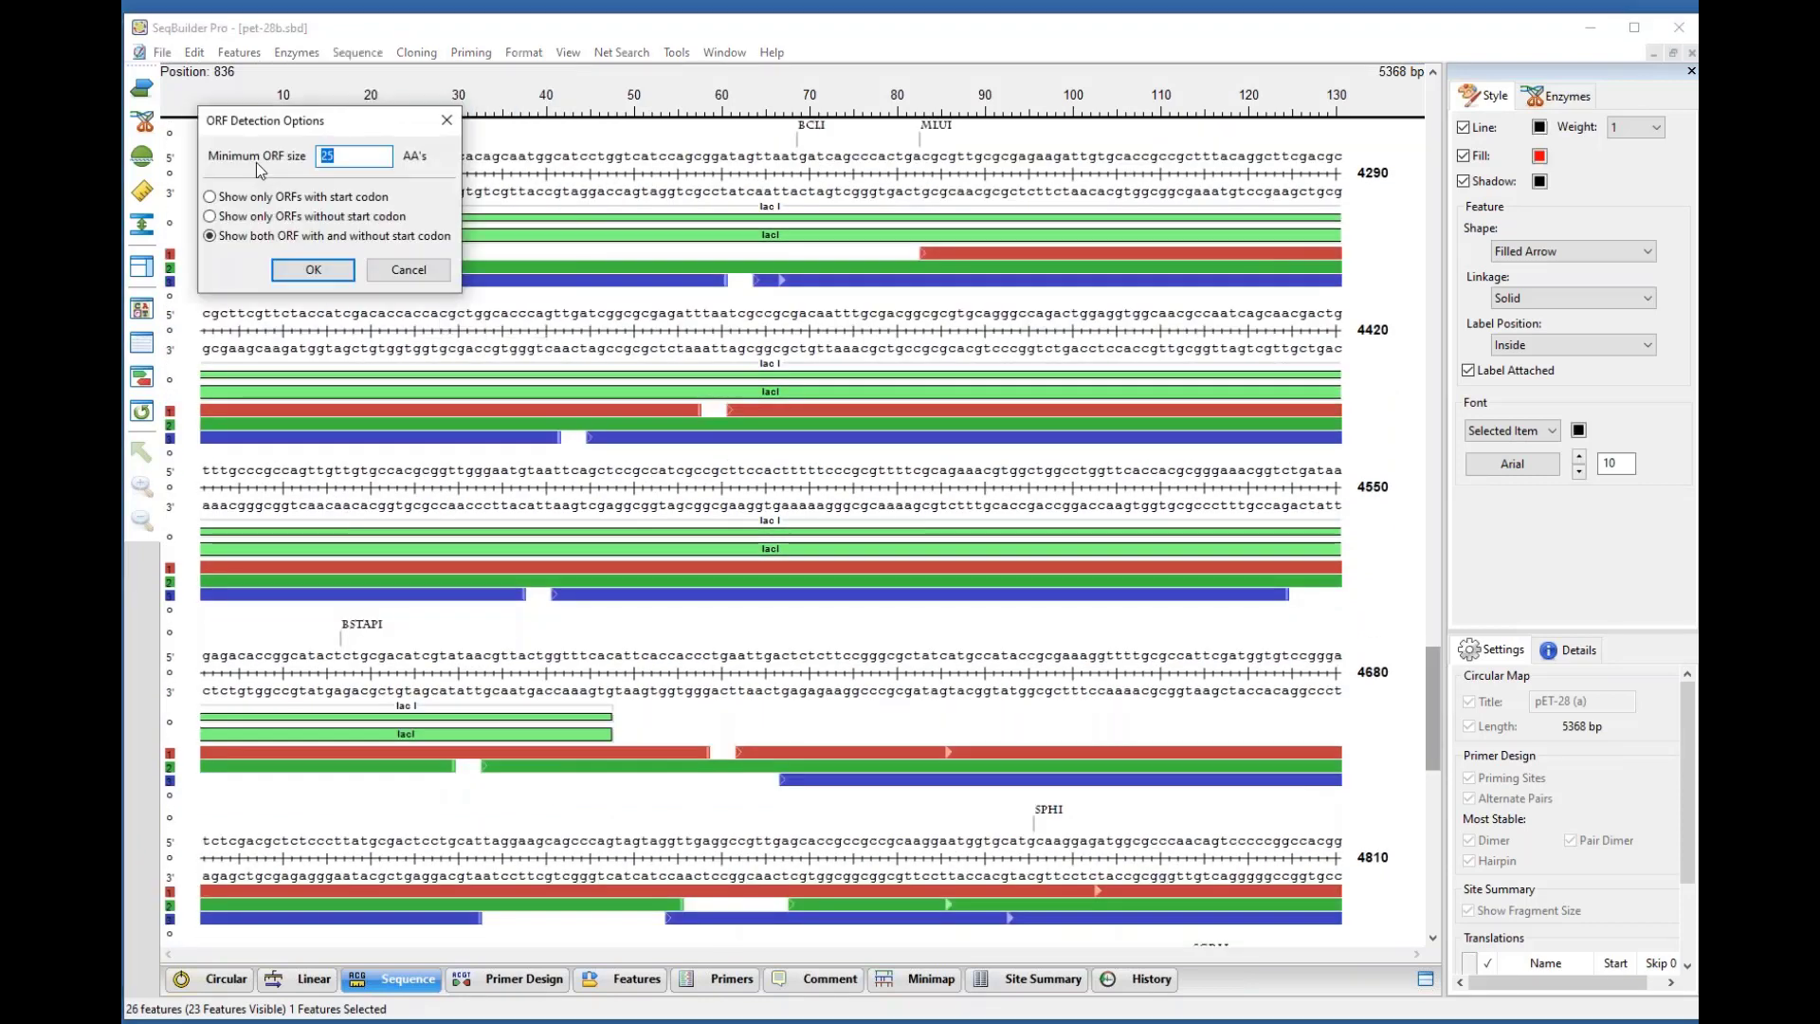
pyautogui.click(213, 197)
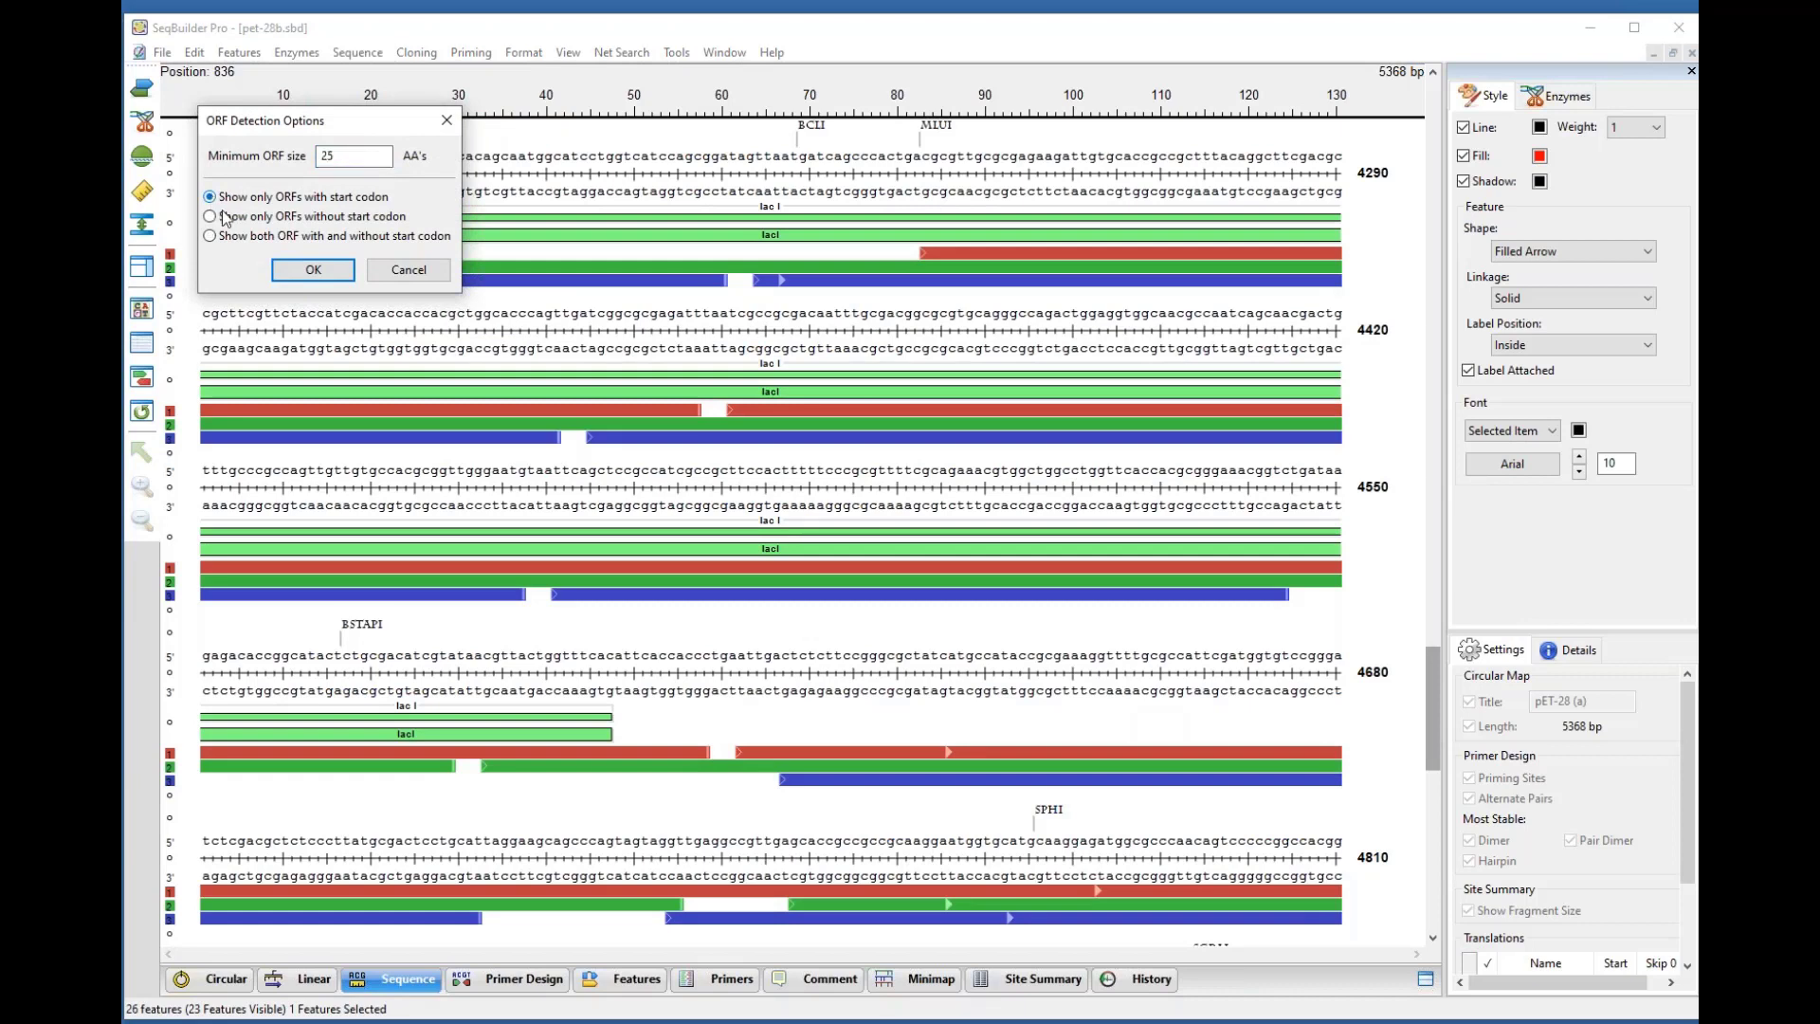
pyautogui.click(302, 267)
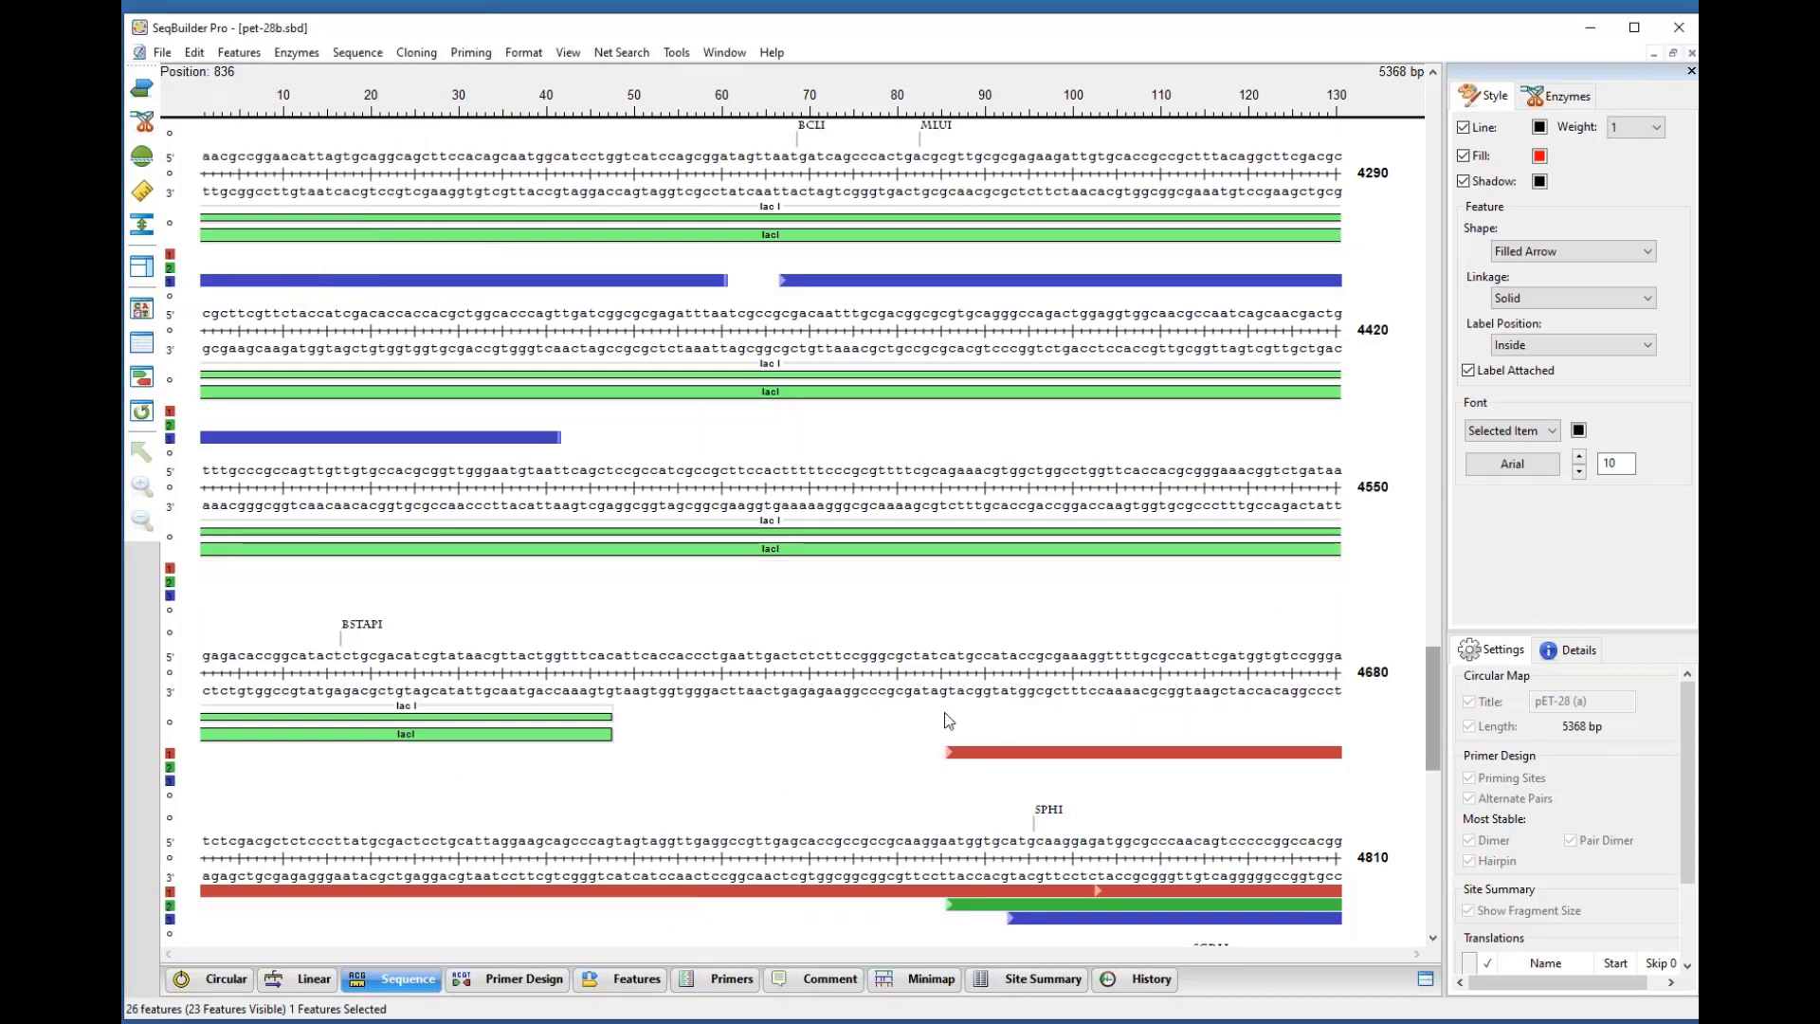
# Step: Select the frame 1 ORF region spanning bases 4783 to 4899 in the sequence view
pyautogui.click(1100, 889)
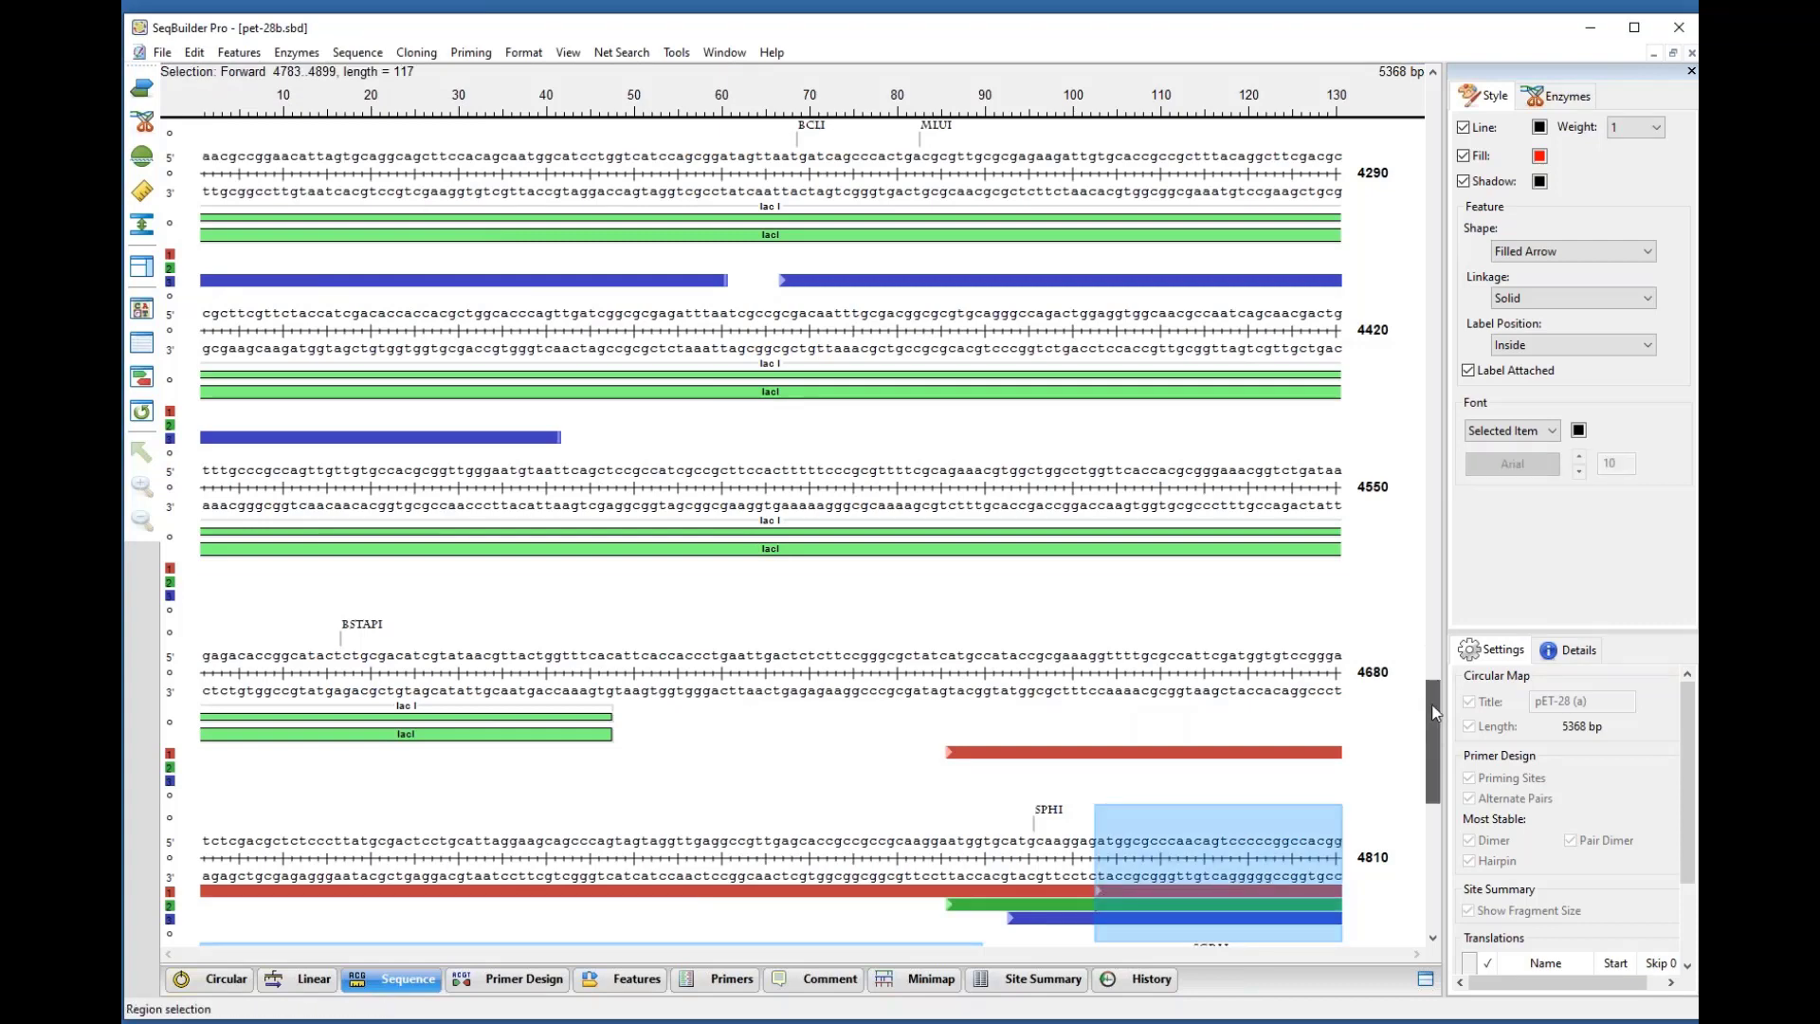
pyautogui.scroll(-3, 1431, 712)
pyautogui.scroll(-1, 1432, 715)
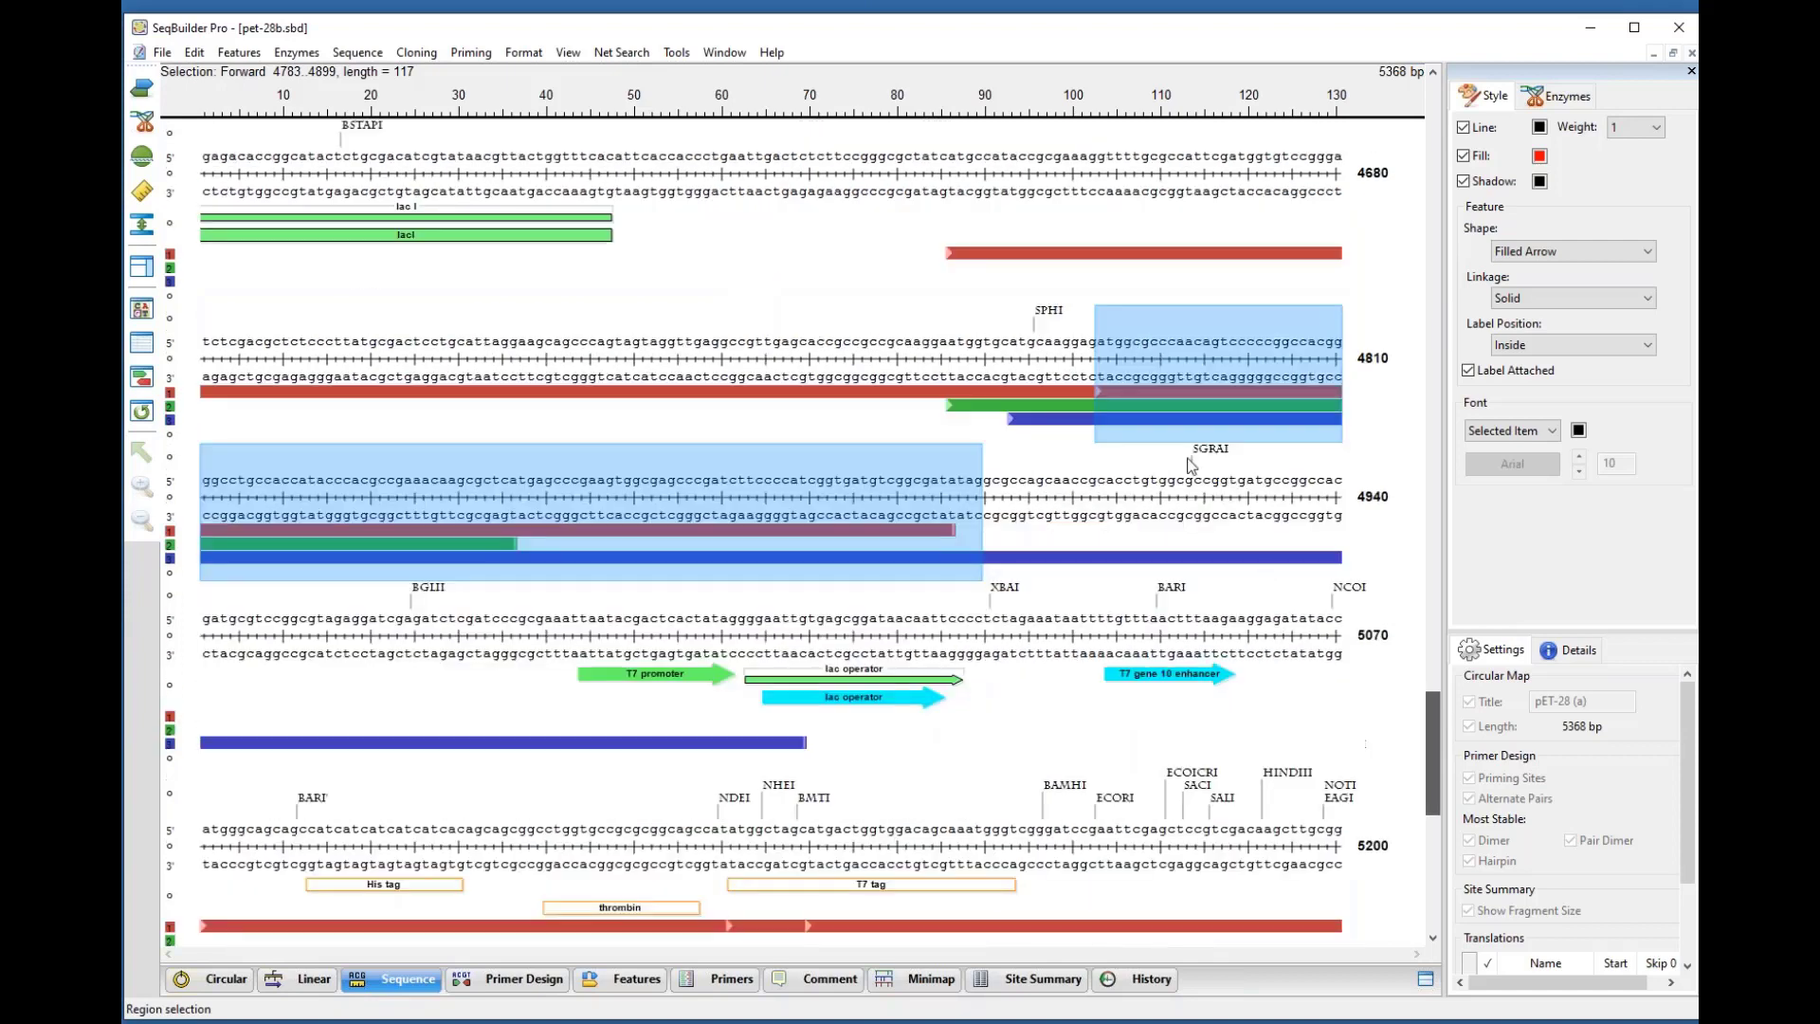
pyautogui.click(1093, 391)
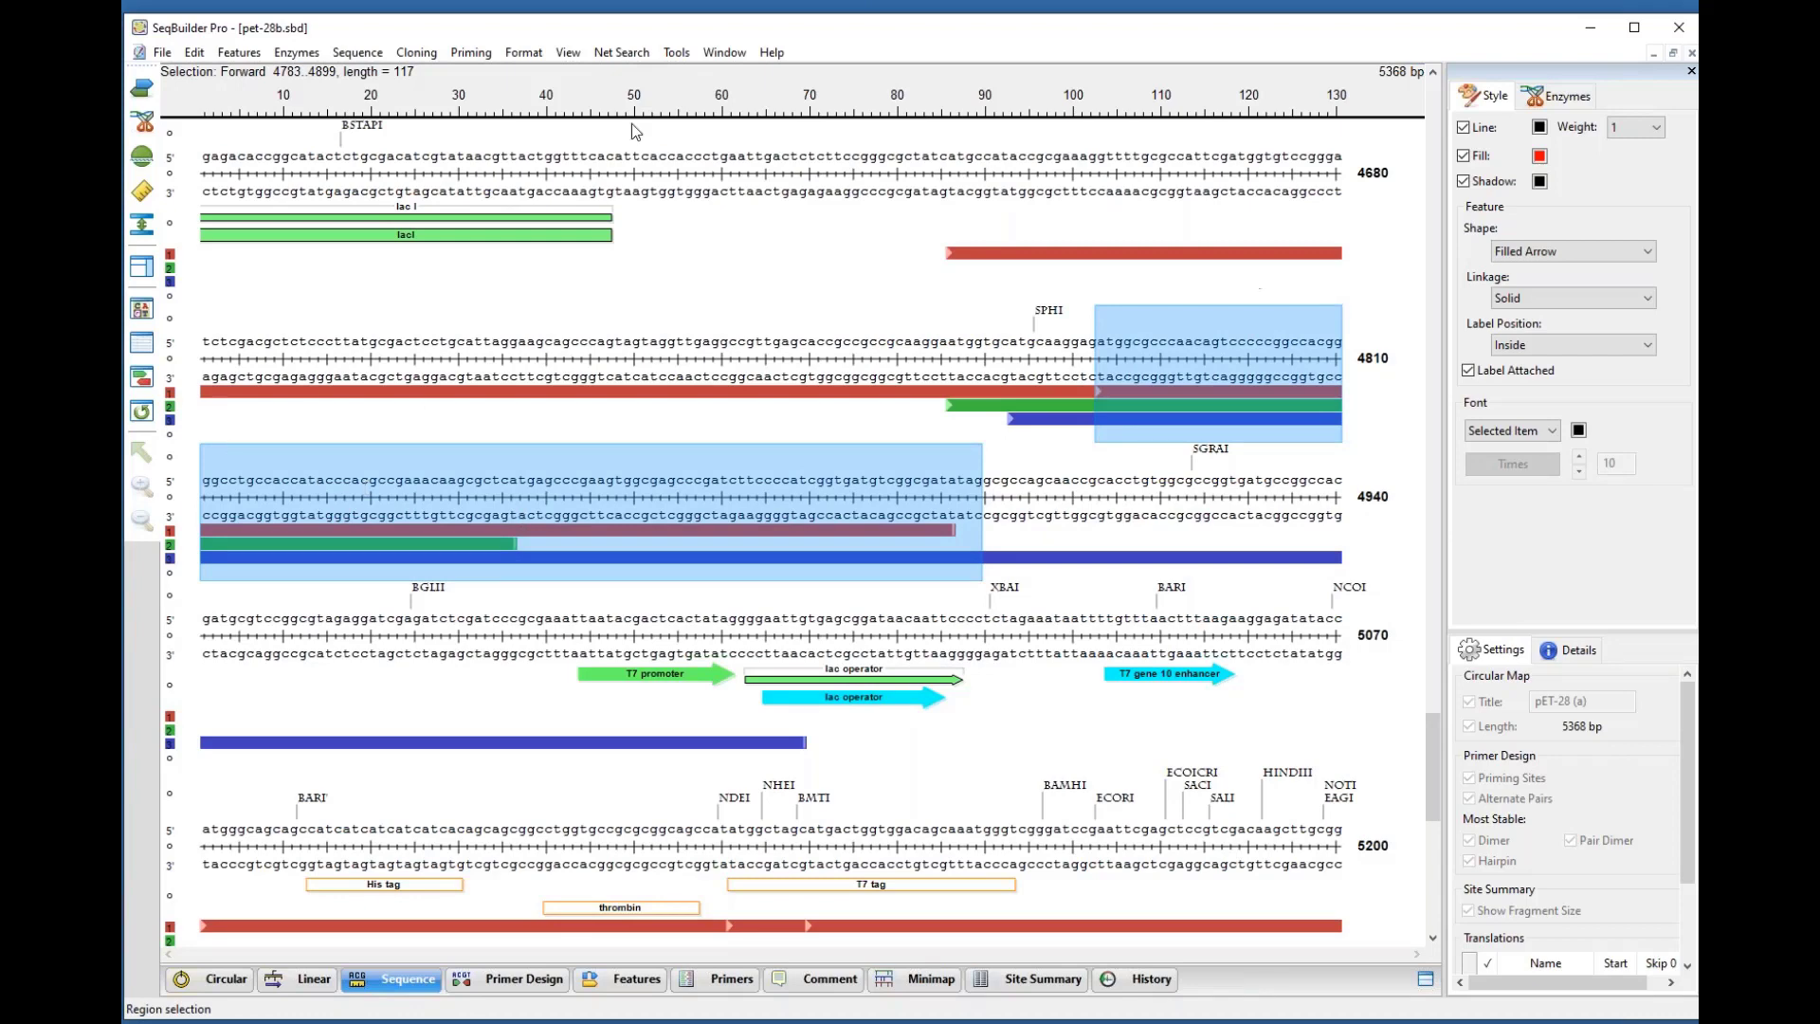
pyautogui.click(252, 54)
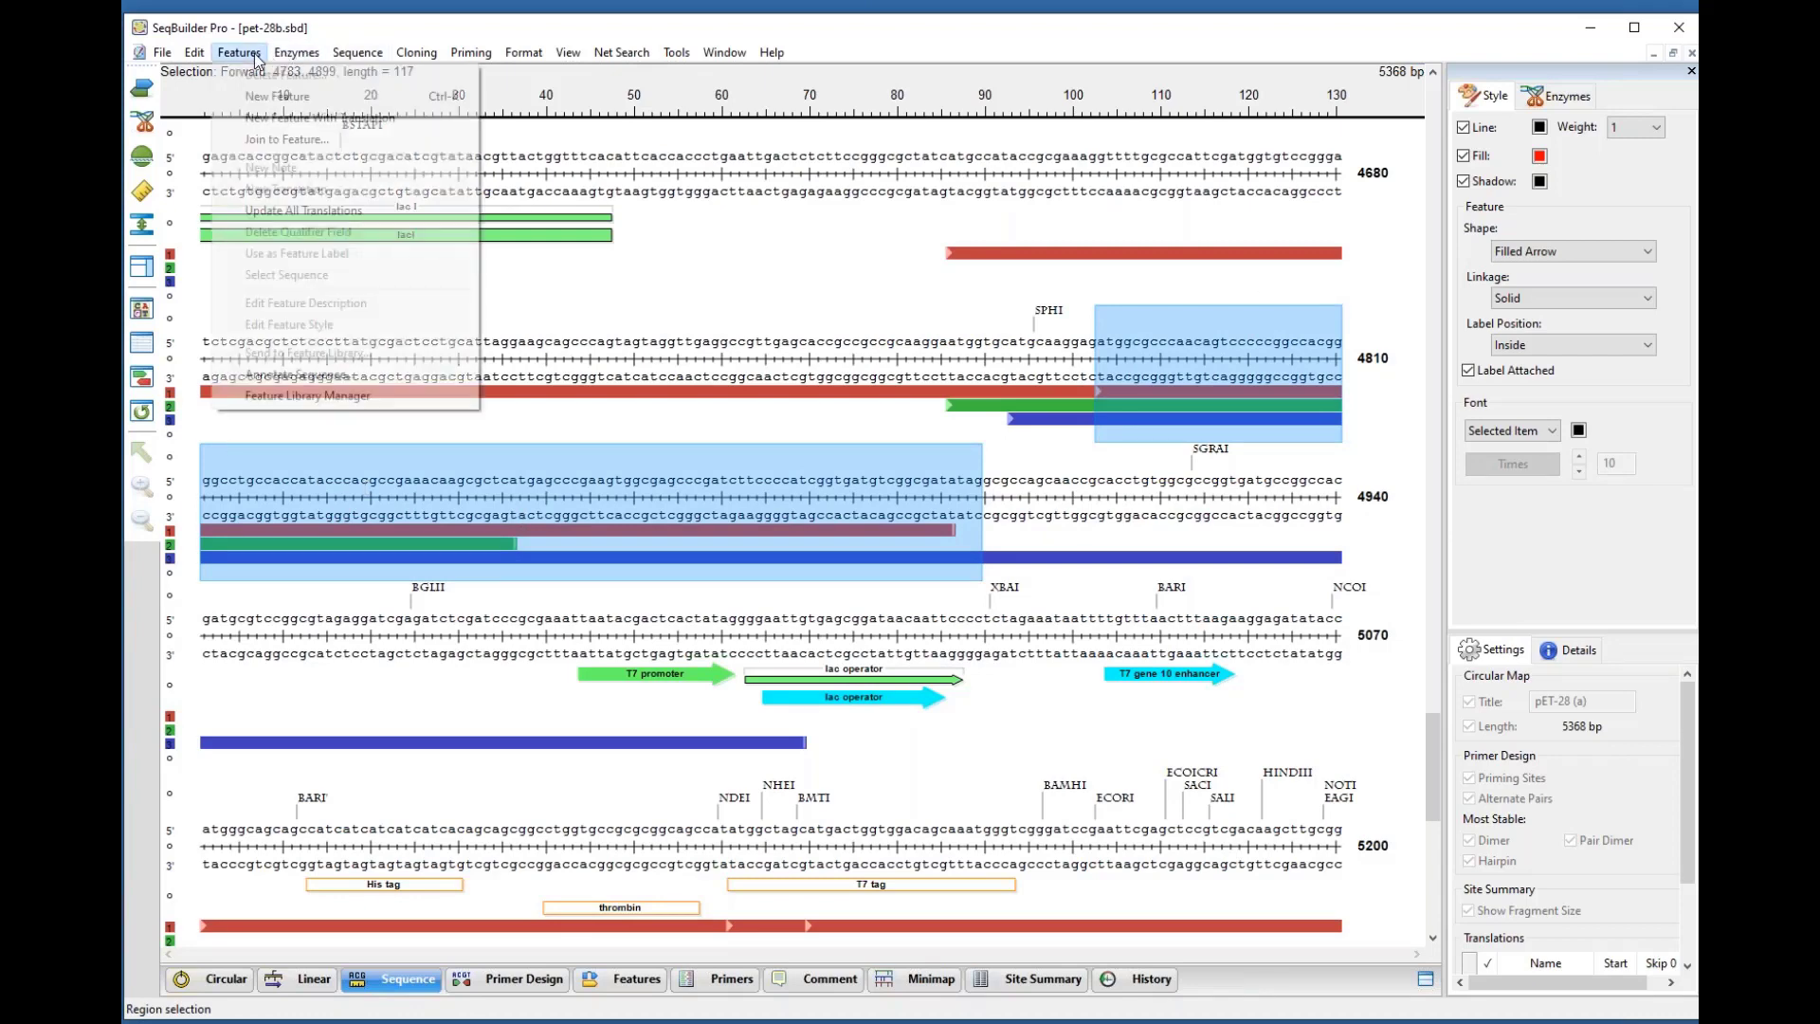
pyautogui.click(855, 257)
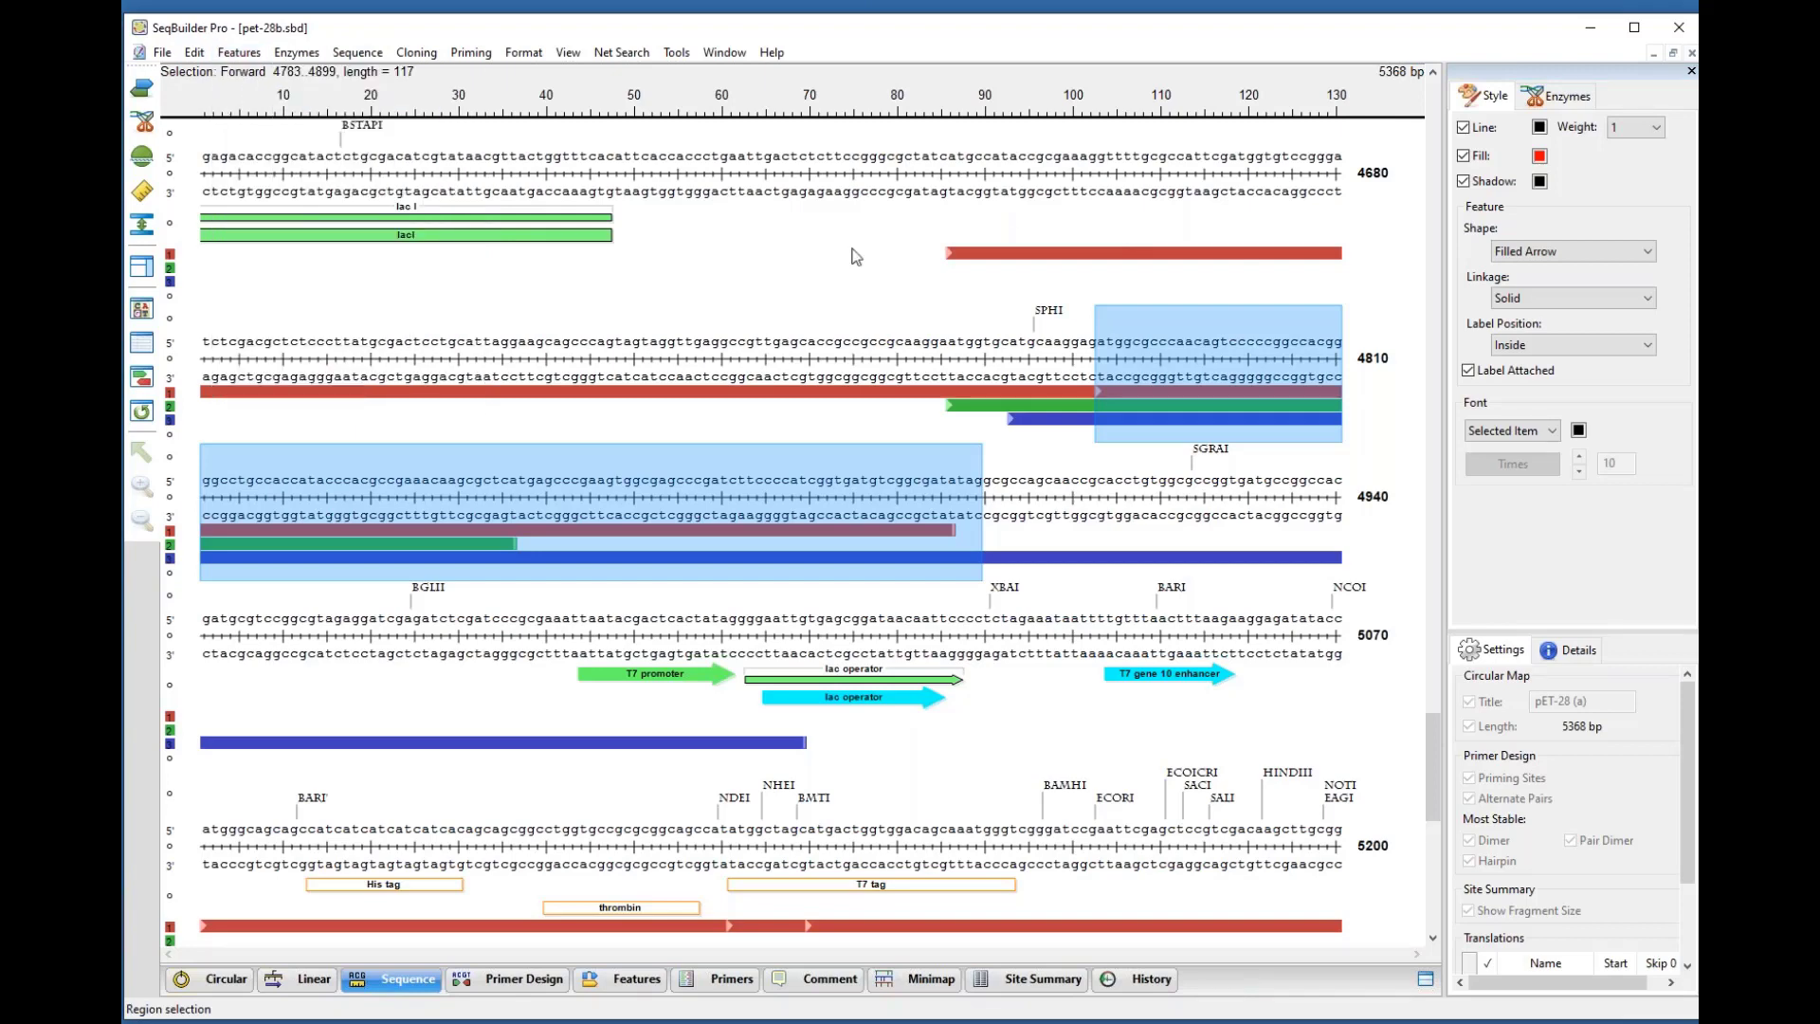
# Step: Review the available programs and databases for a BLAST search of the selected ORF, then dismiss the query without running it
pyautogui.click(676, 53)
pyautogui.moveTo(630, 54)
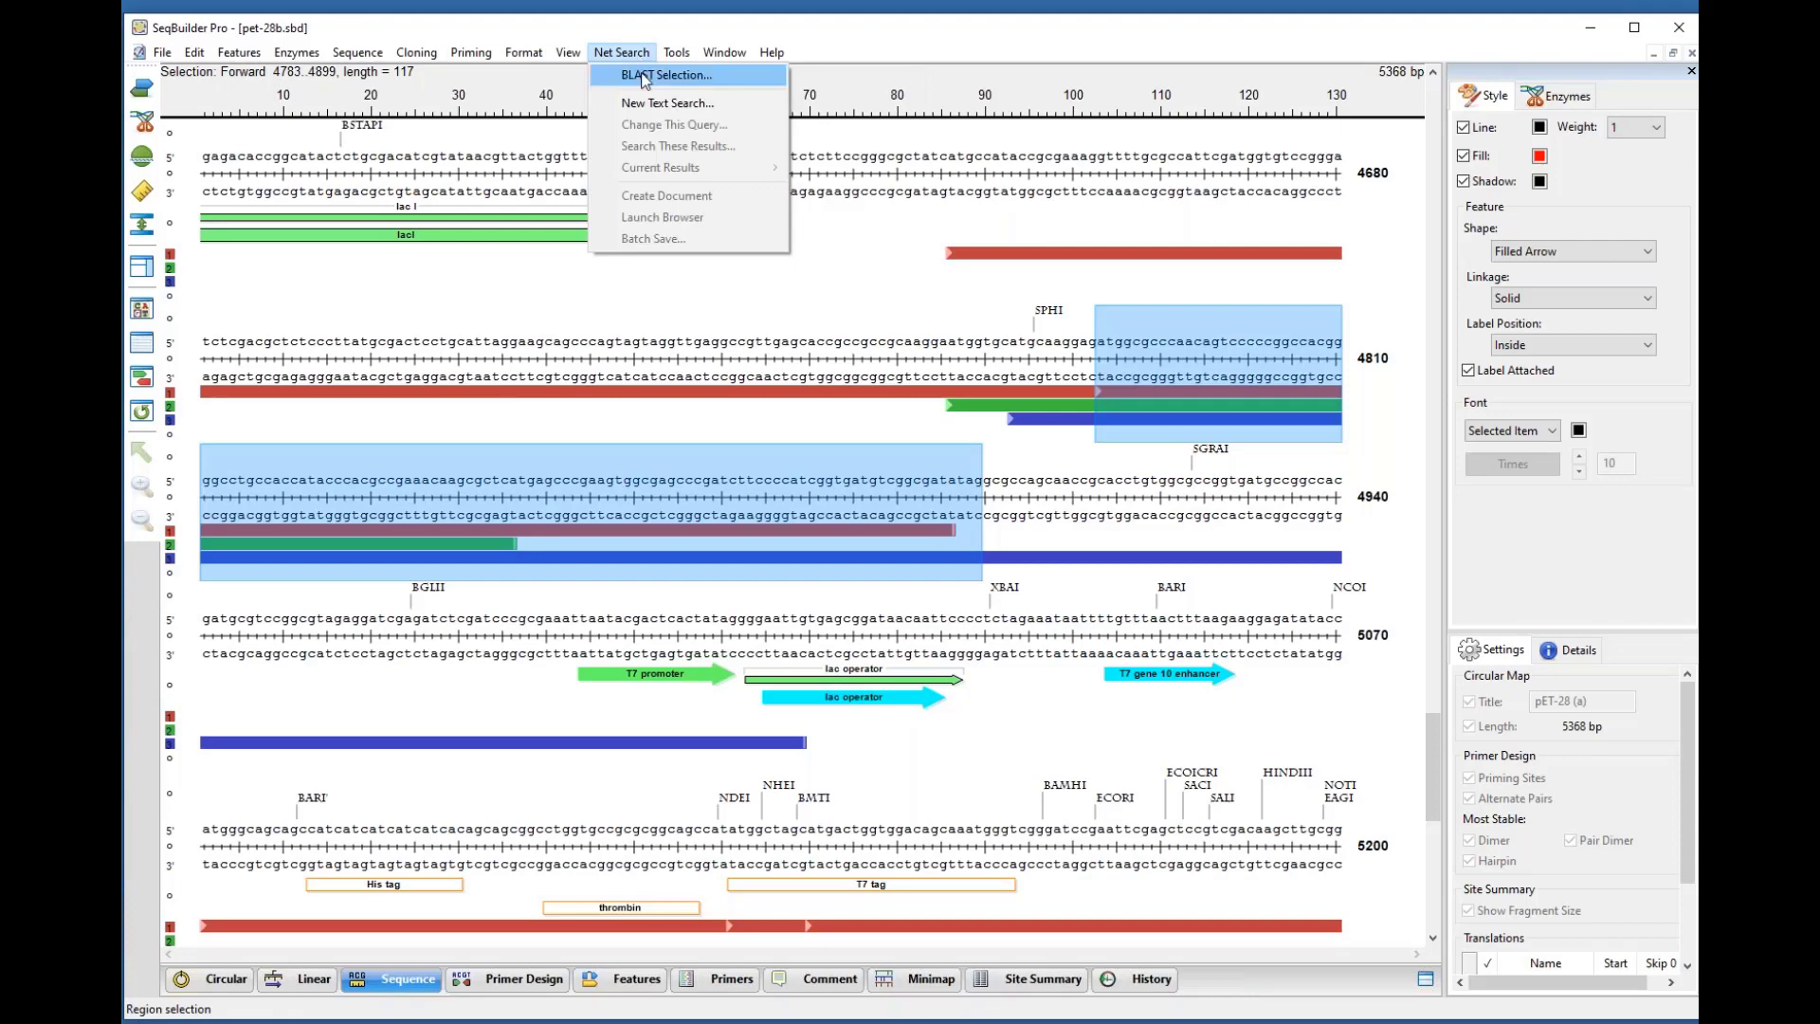
pyautogui.click(642, 75)
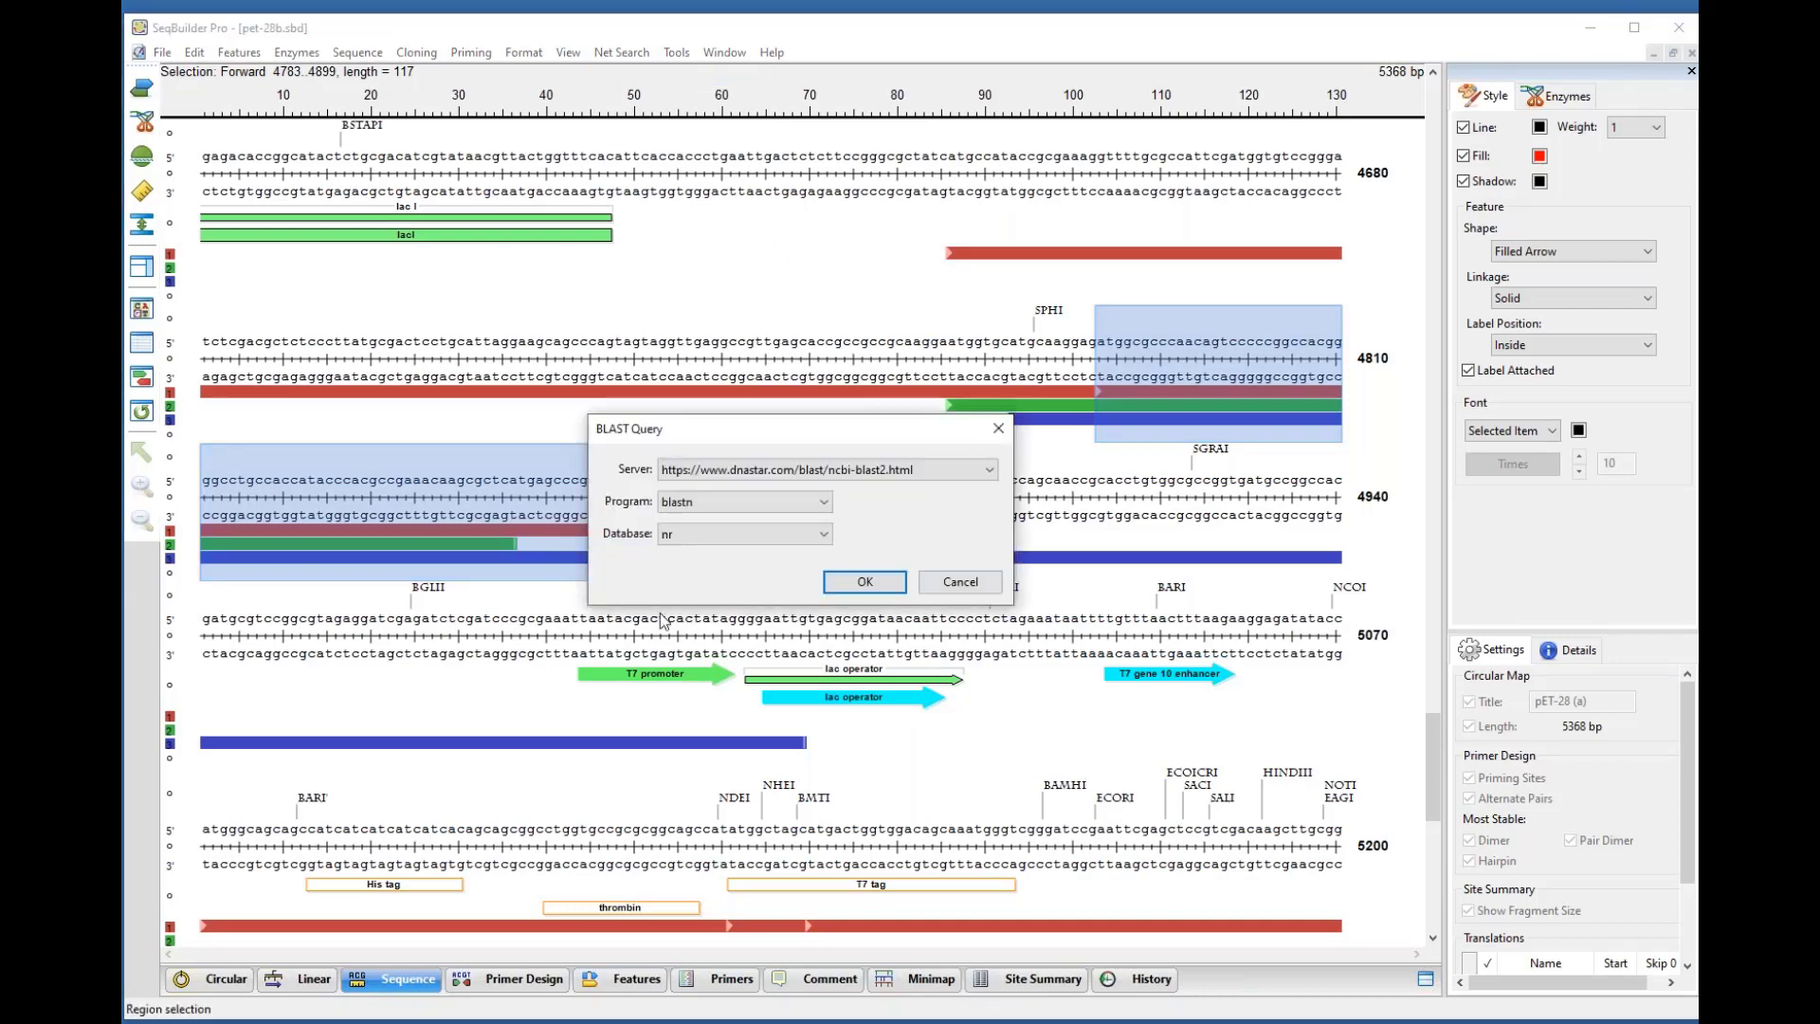
pyautogui.click(804, 507)
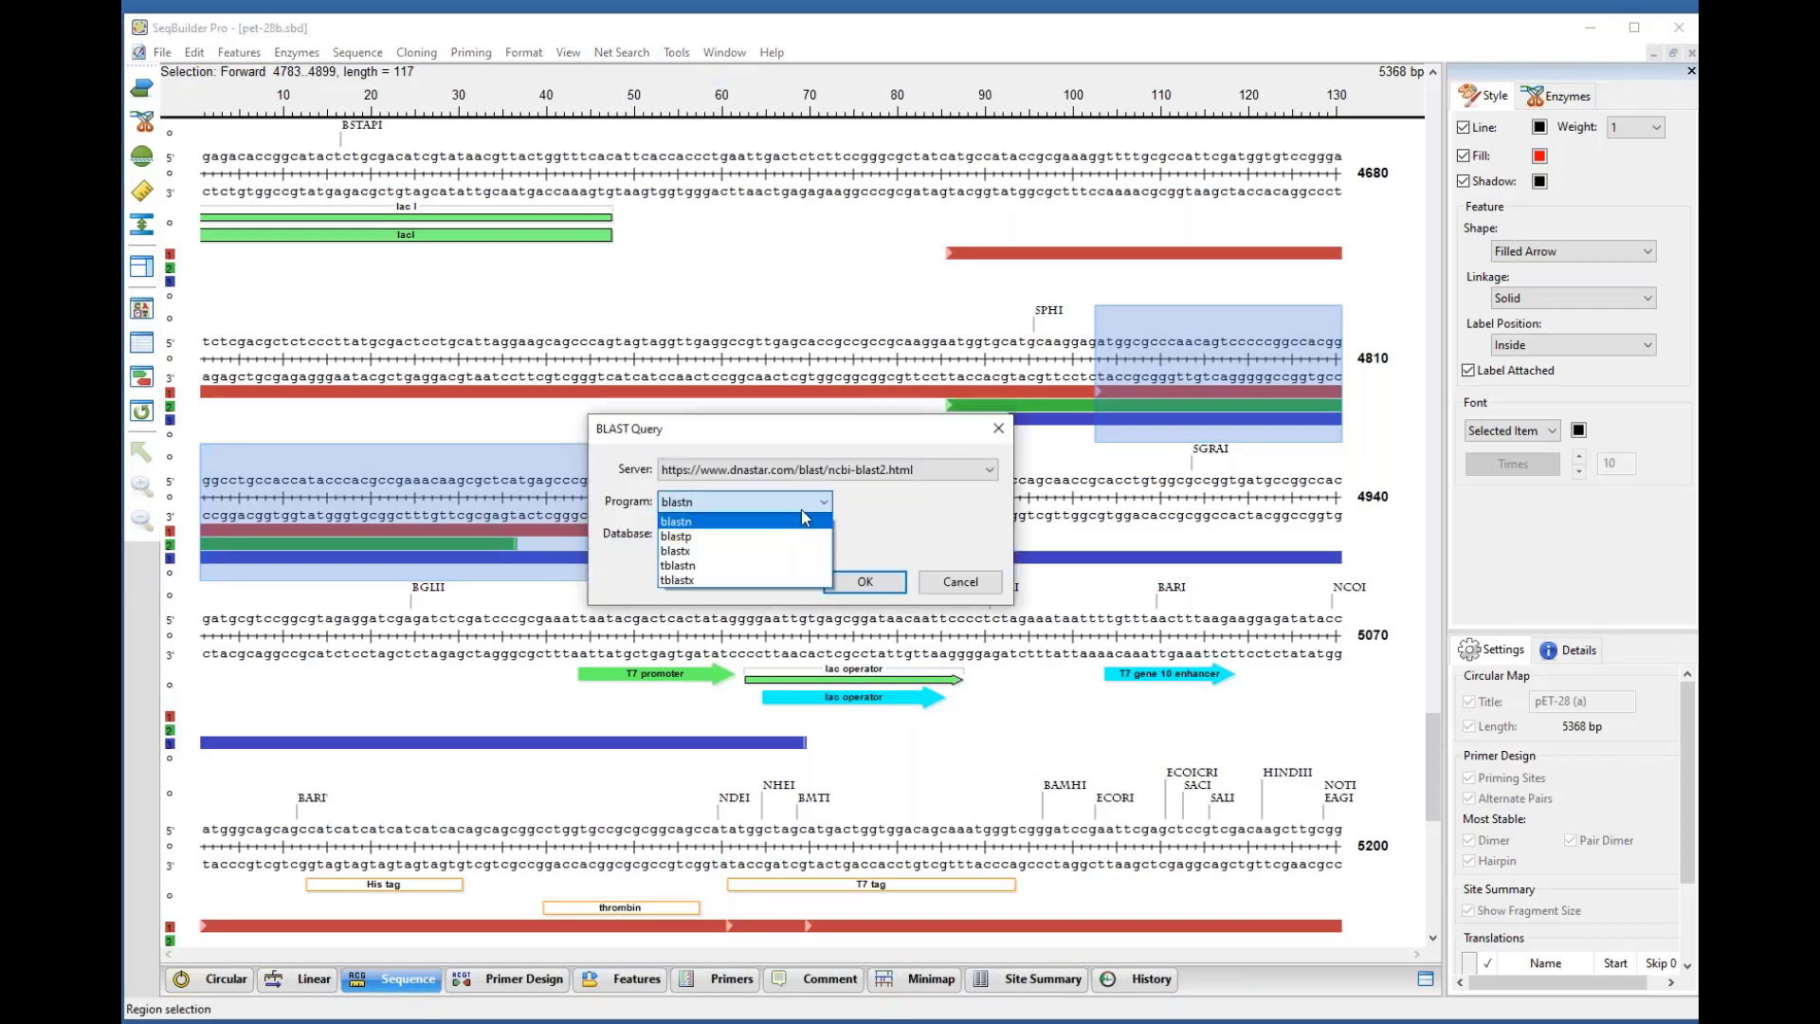
pyautogui.click(803, 520)
pyautogui.click(824, 534)
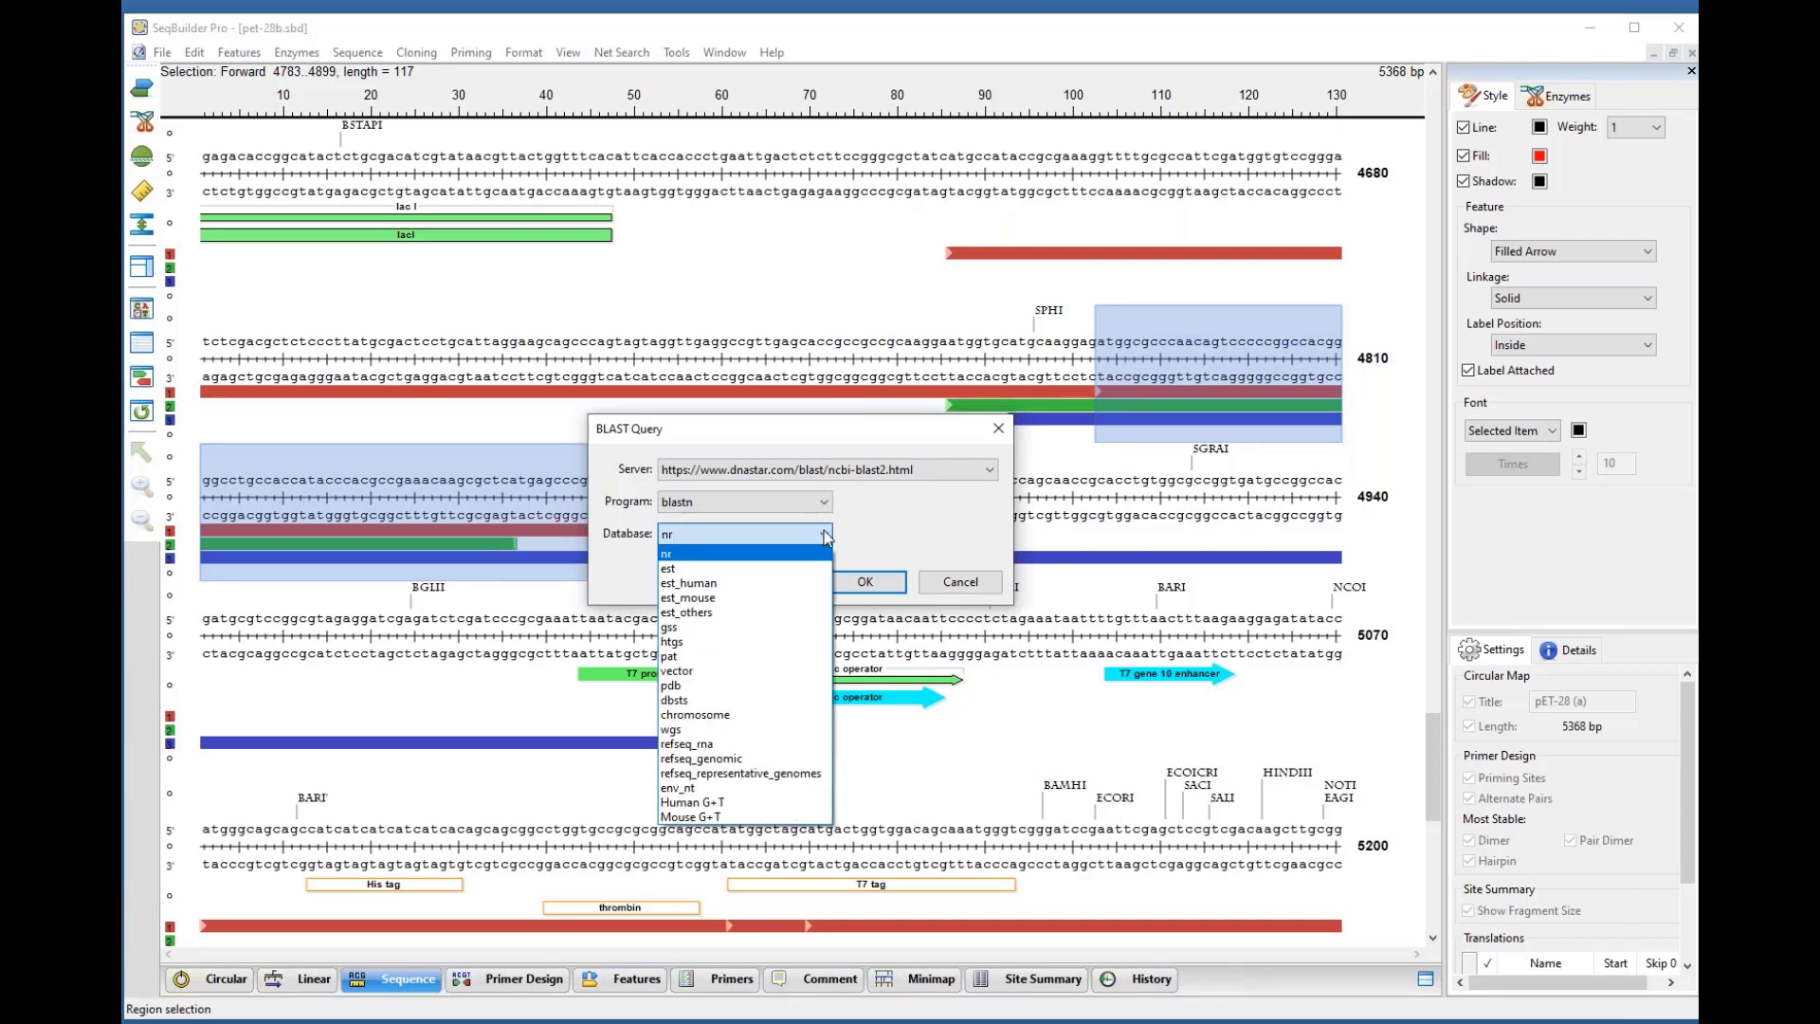
pyautogui.click(951, 521)
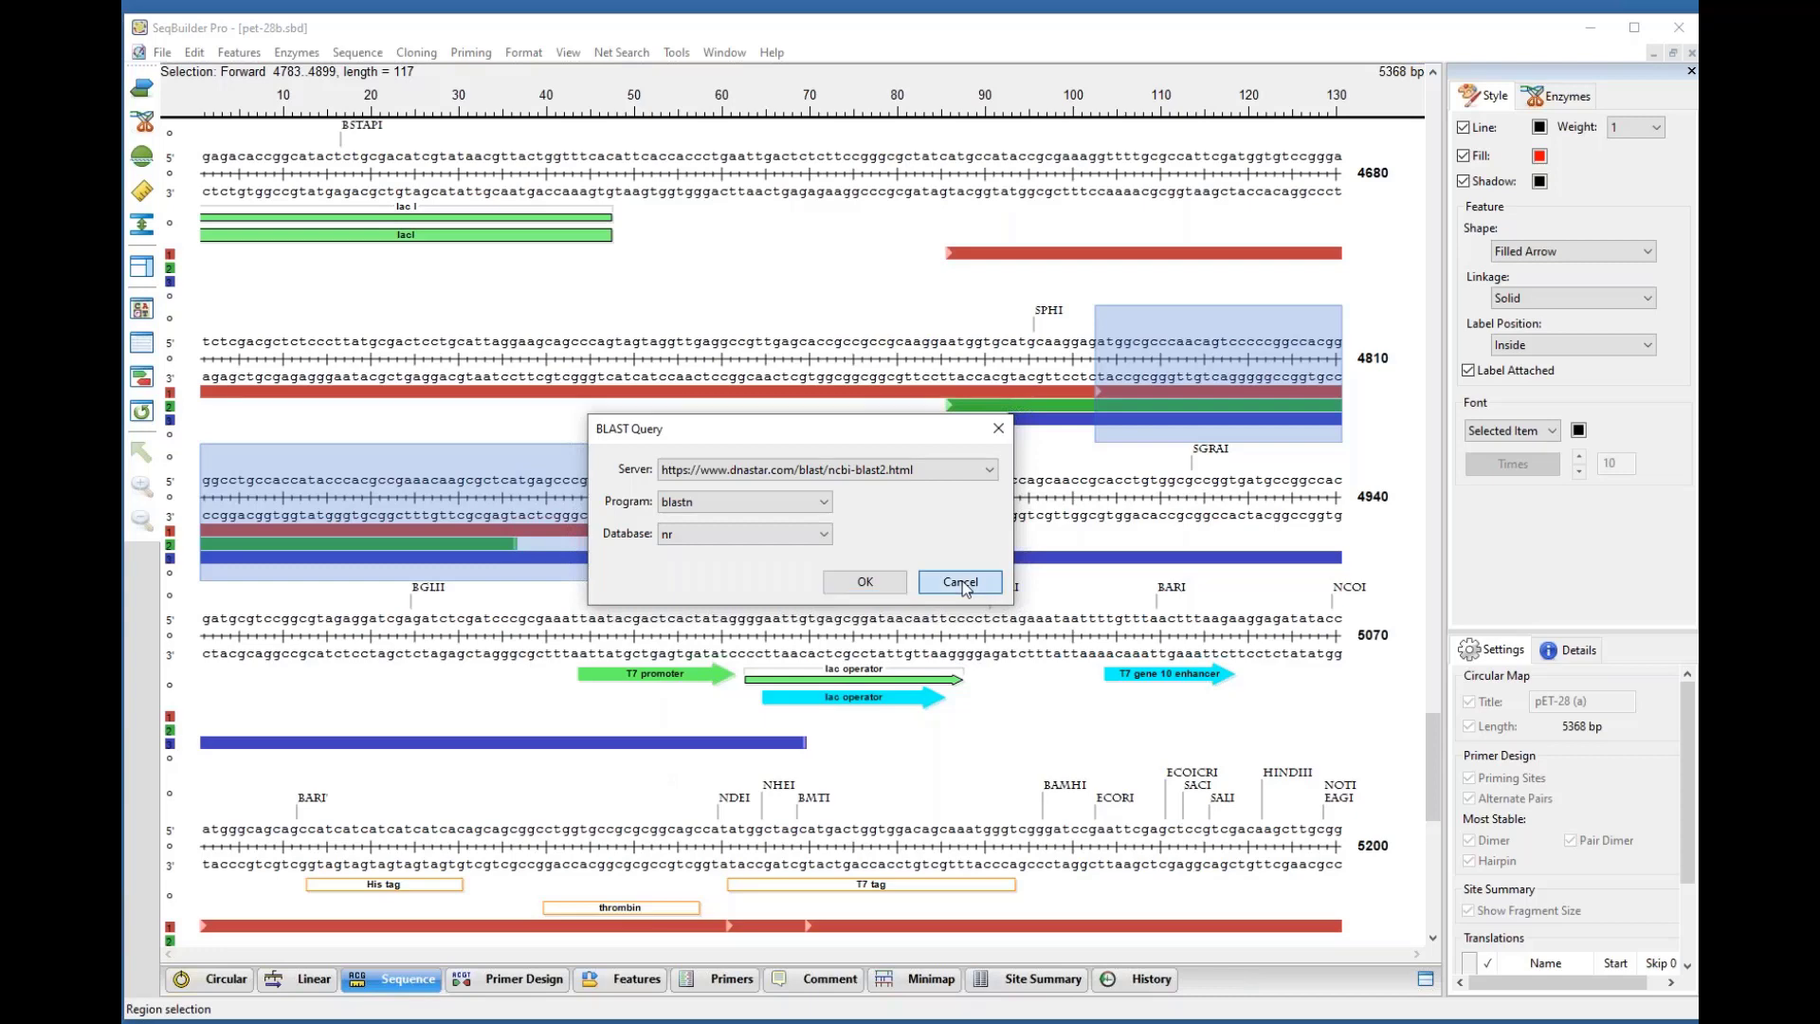
pyautogui.click(960, 582)
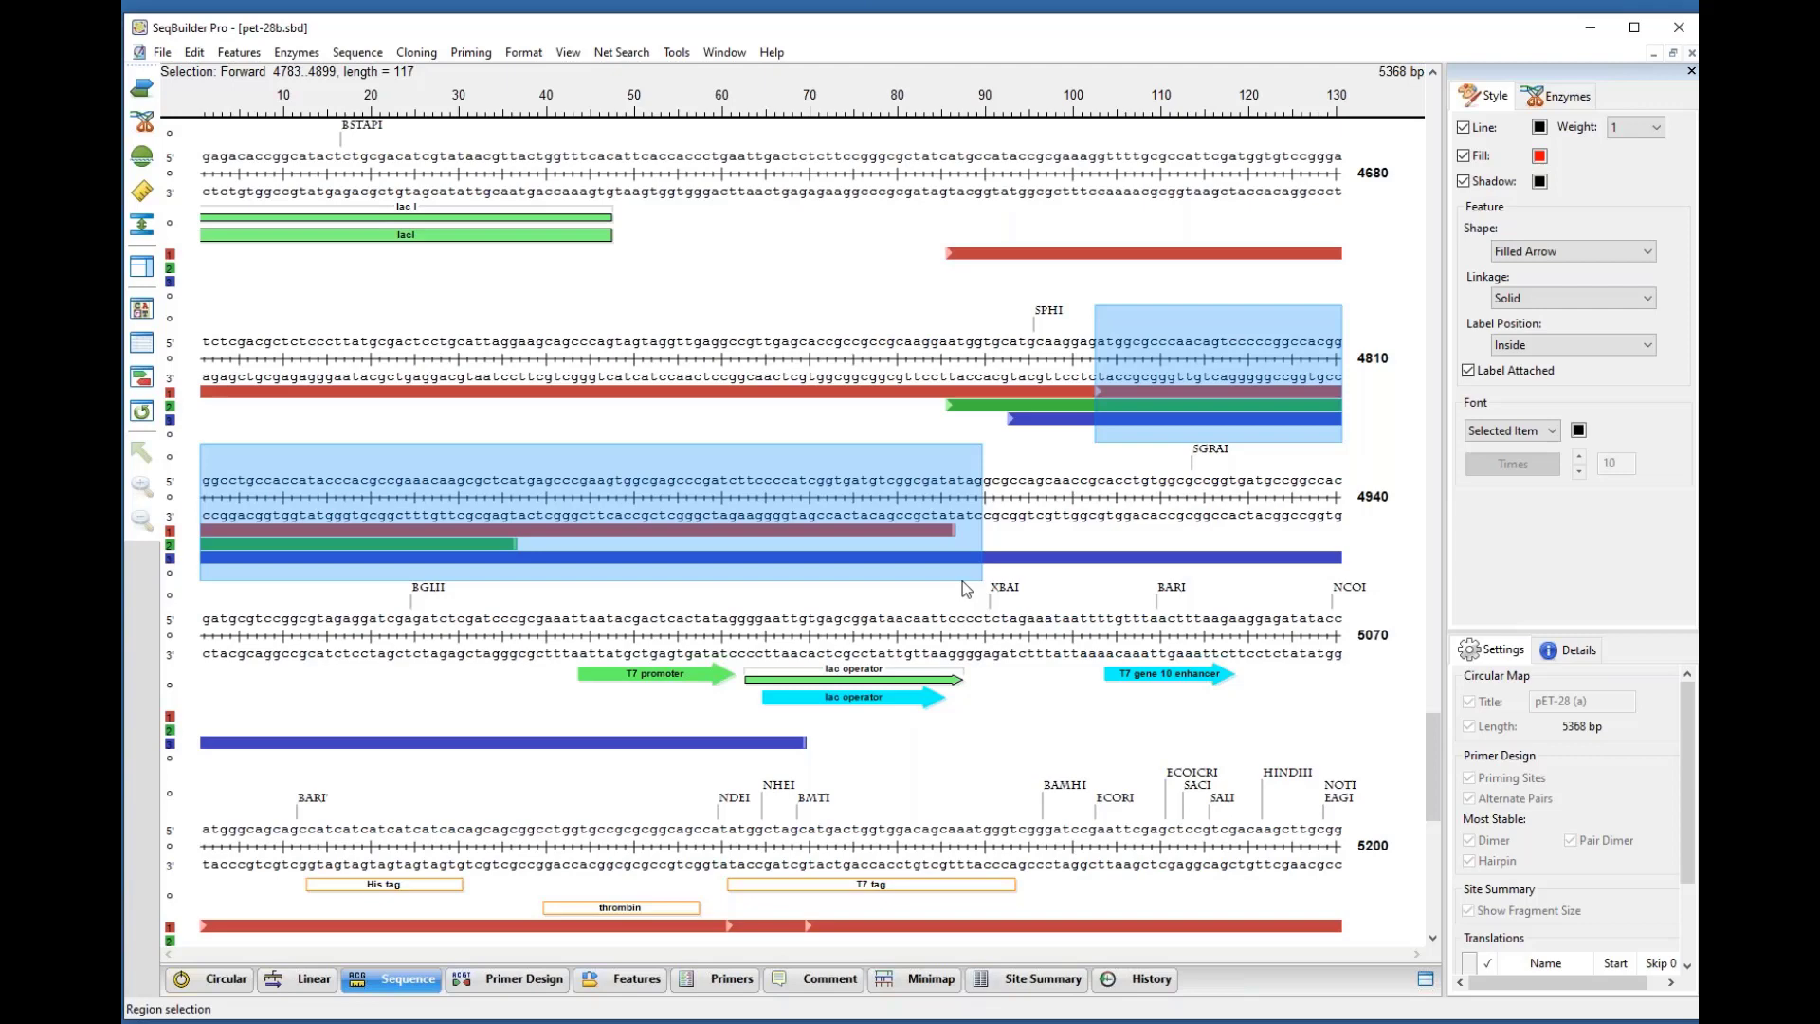
# Step: Select the KanR region in the primer design view and review the primer pair creation options for choosing the optimal primer location, without creating any
pyautogui.click(509, 981)
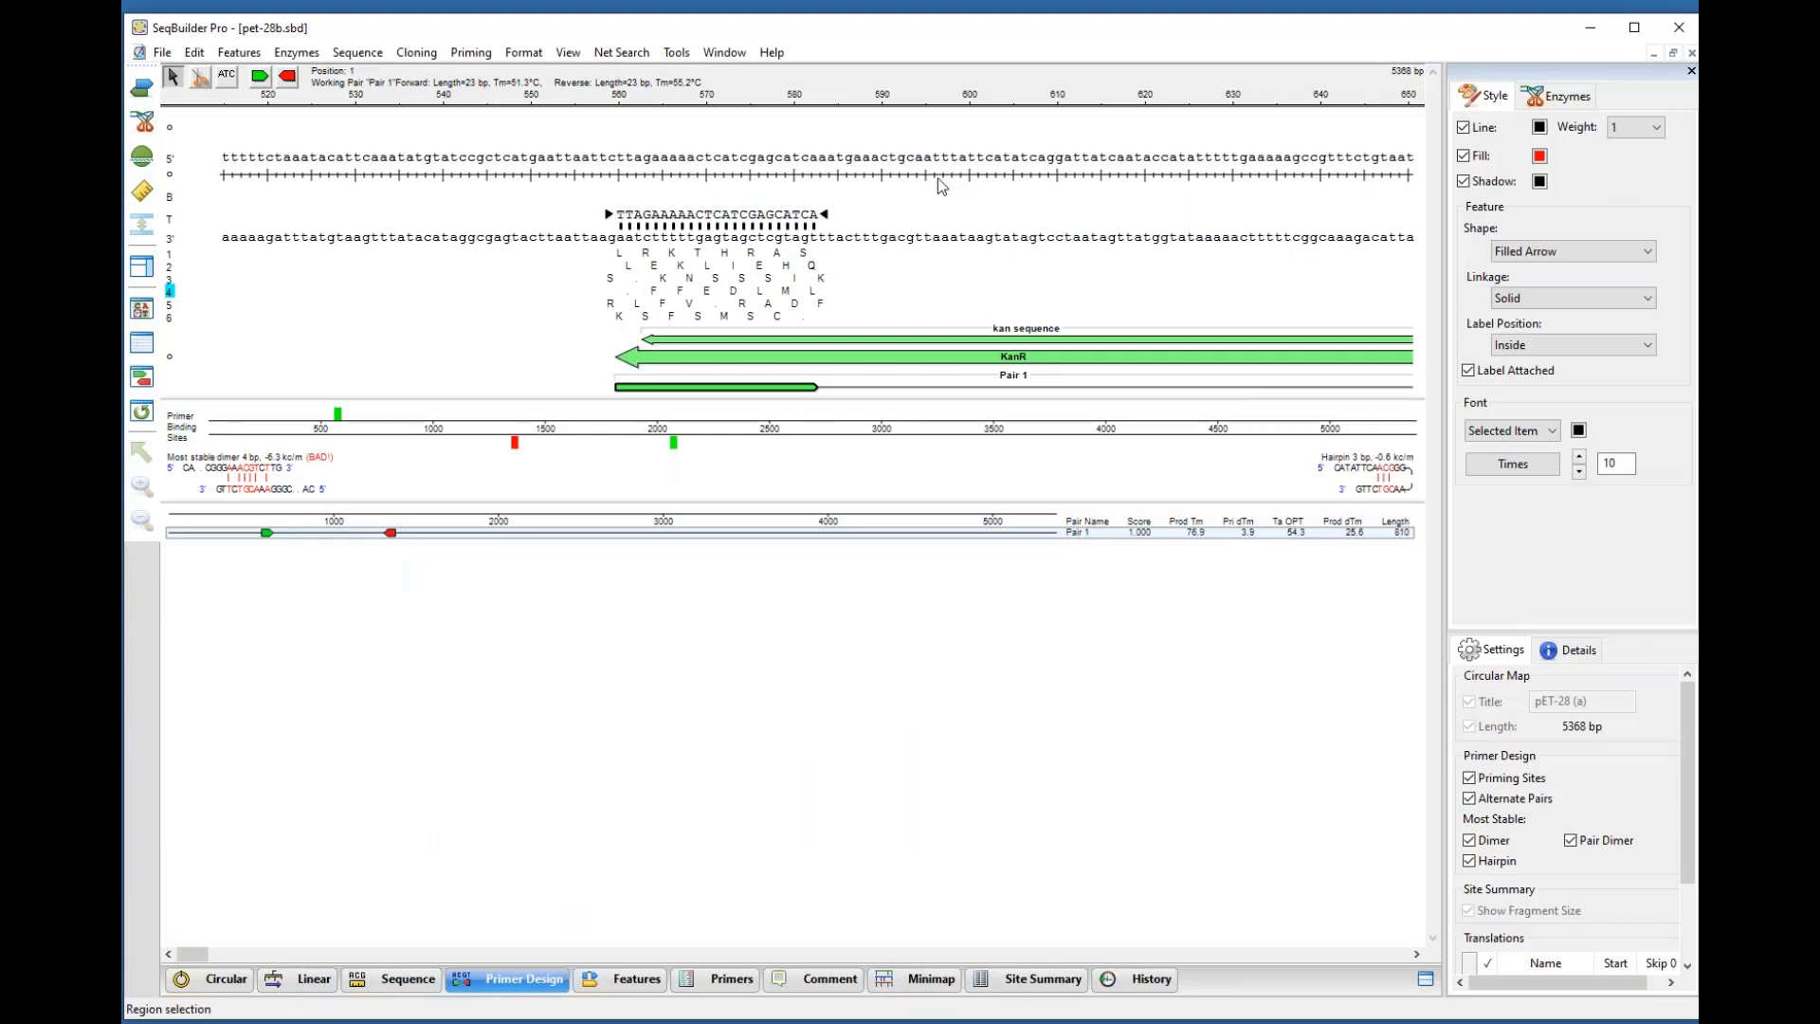
pyautogui.click(471, 53)
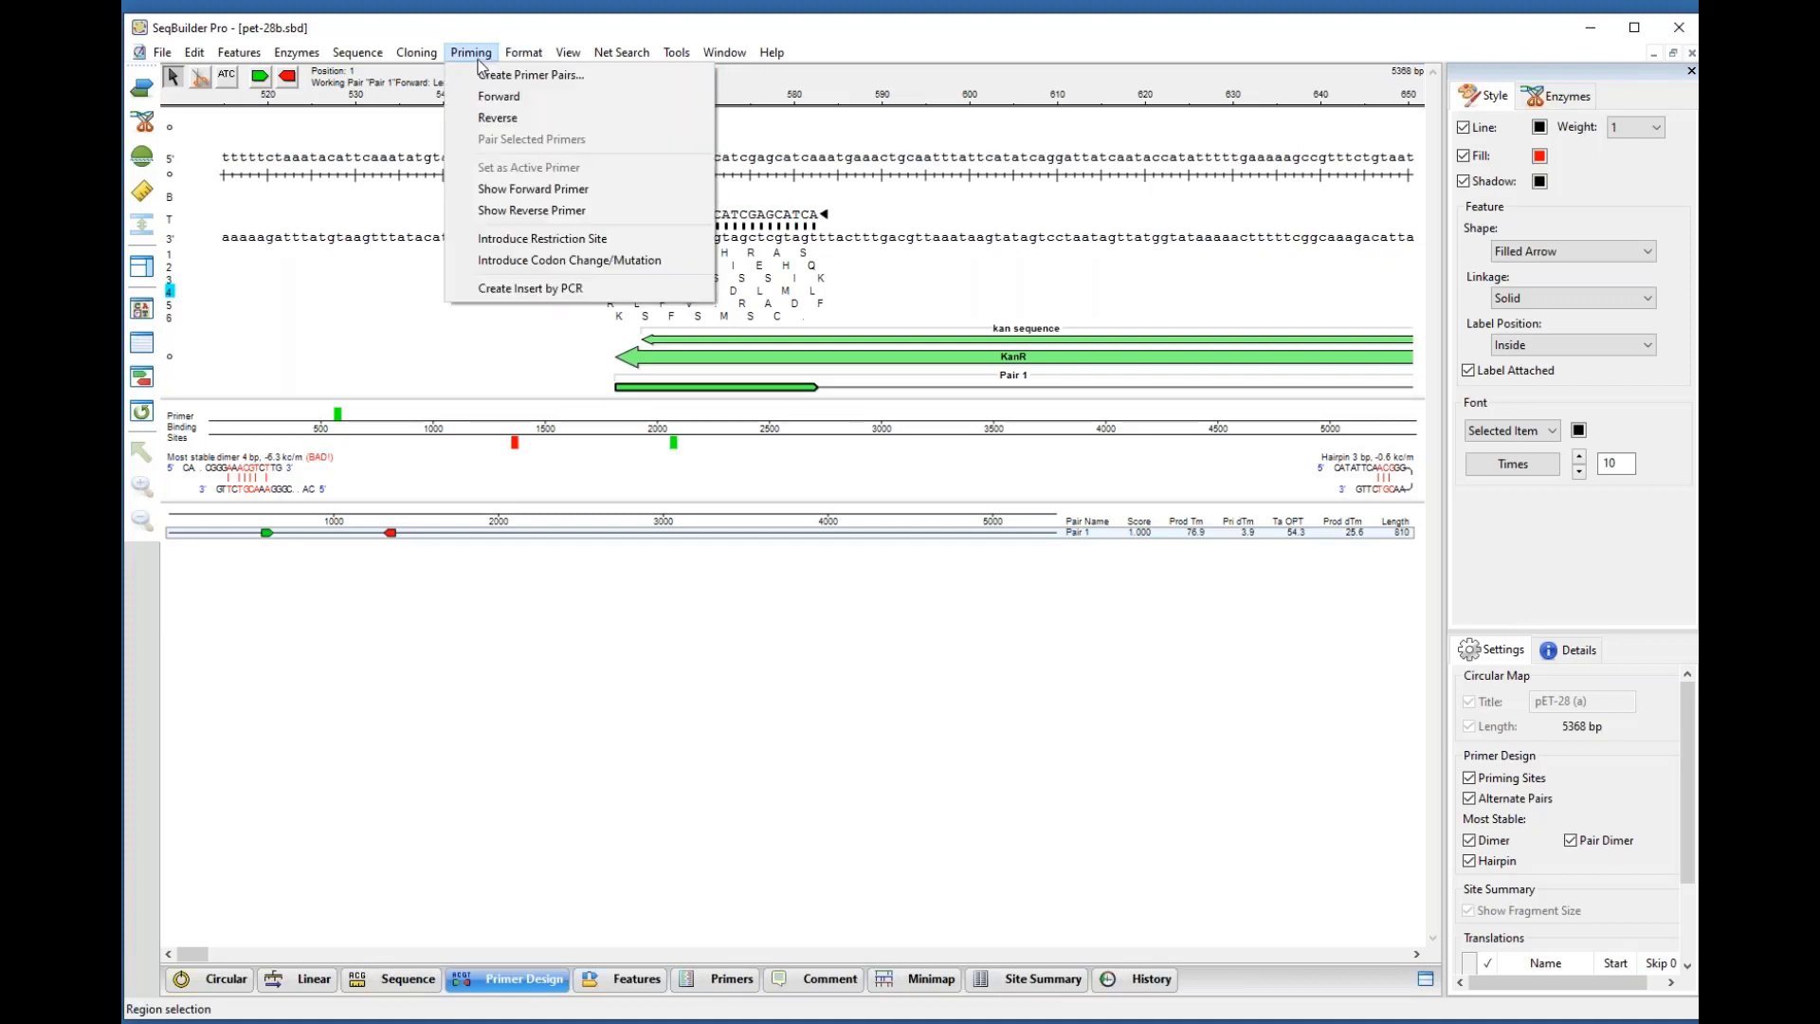
pyautogui.click(1085, 387)
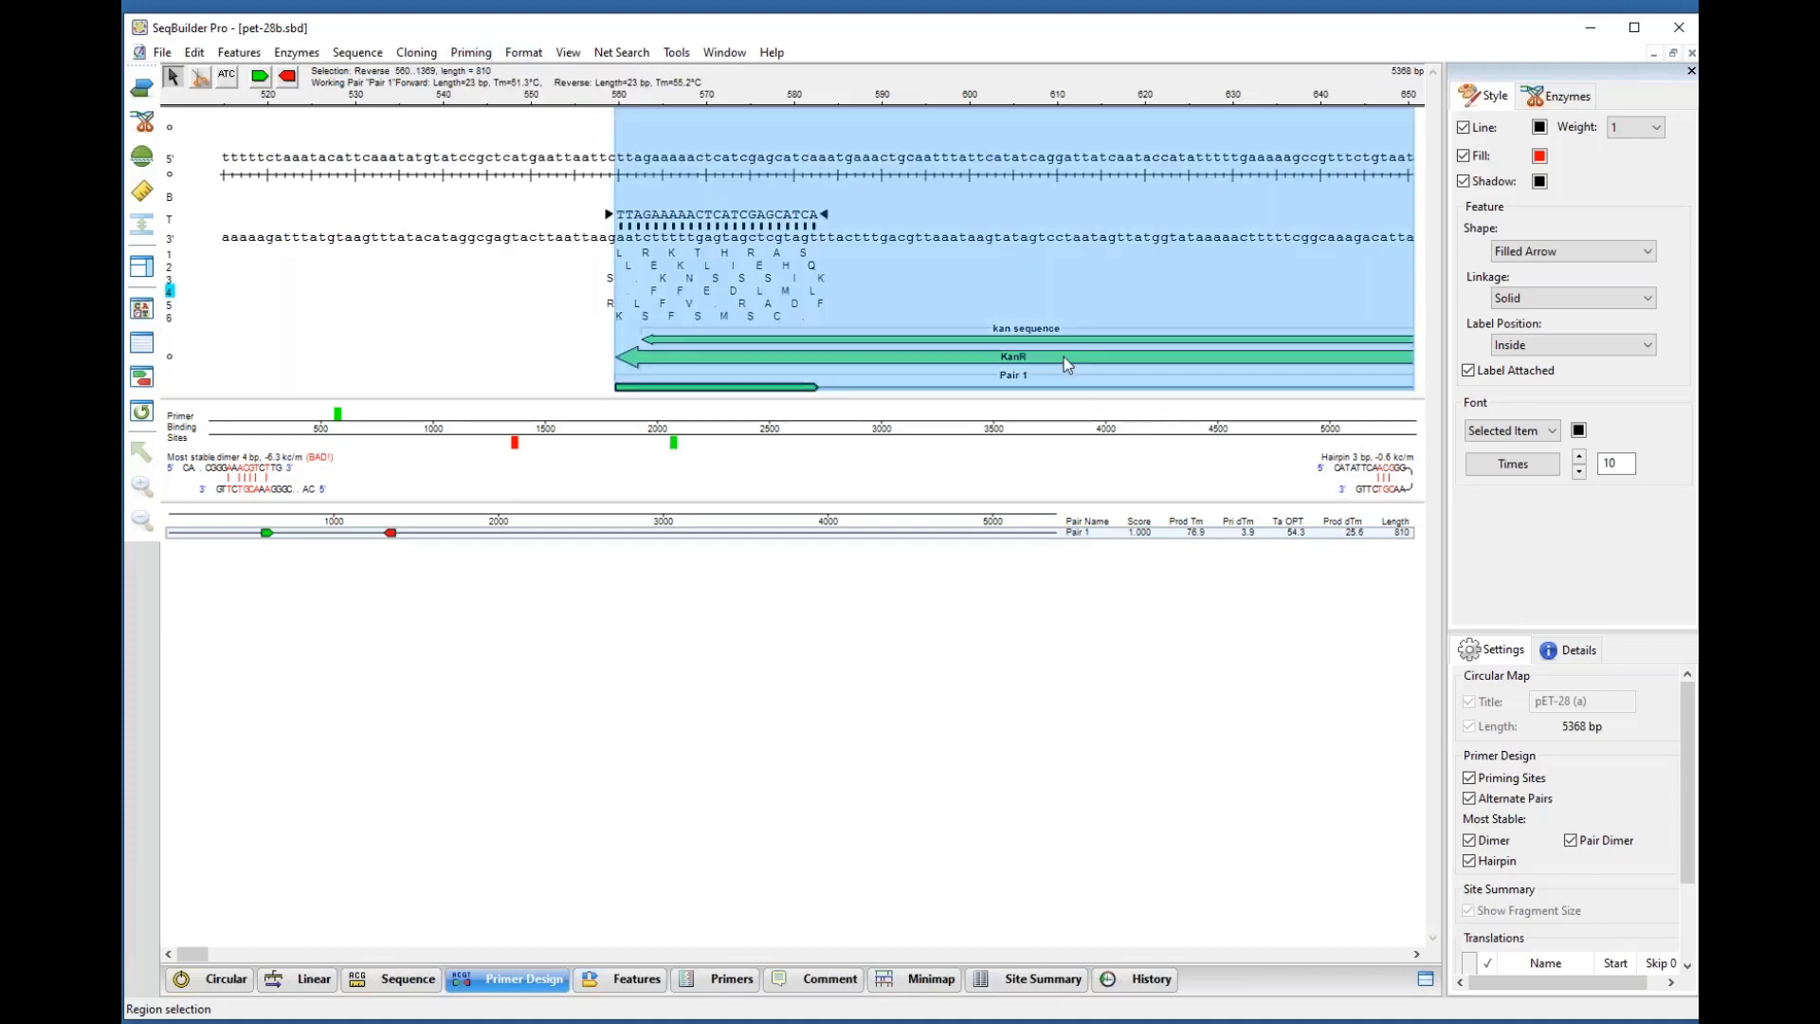
pyautogui.click(471, 53)
pyautogui.click(480, 77)
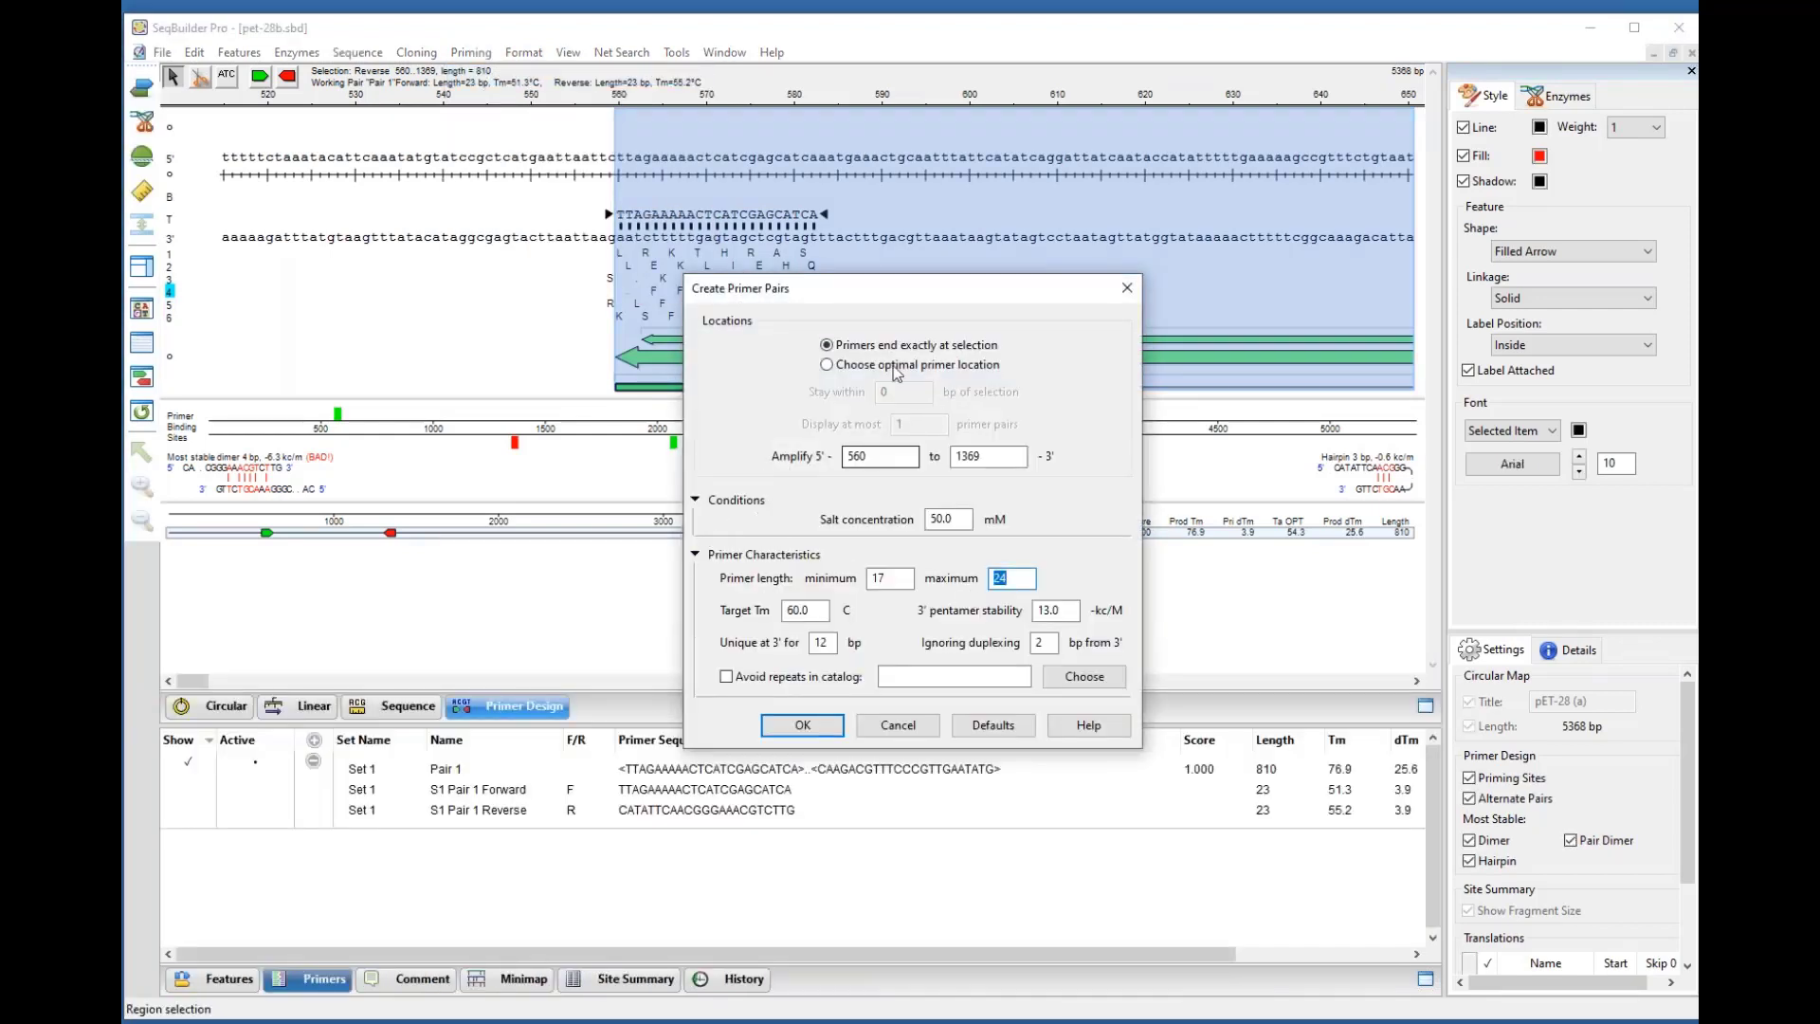
pyautogui.click(849, 367)
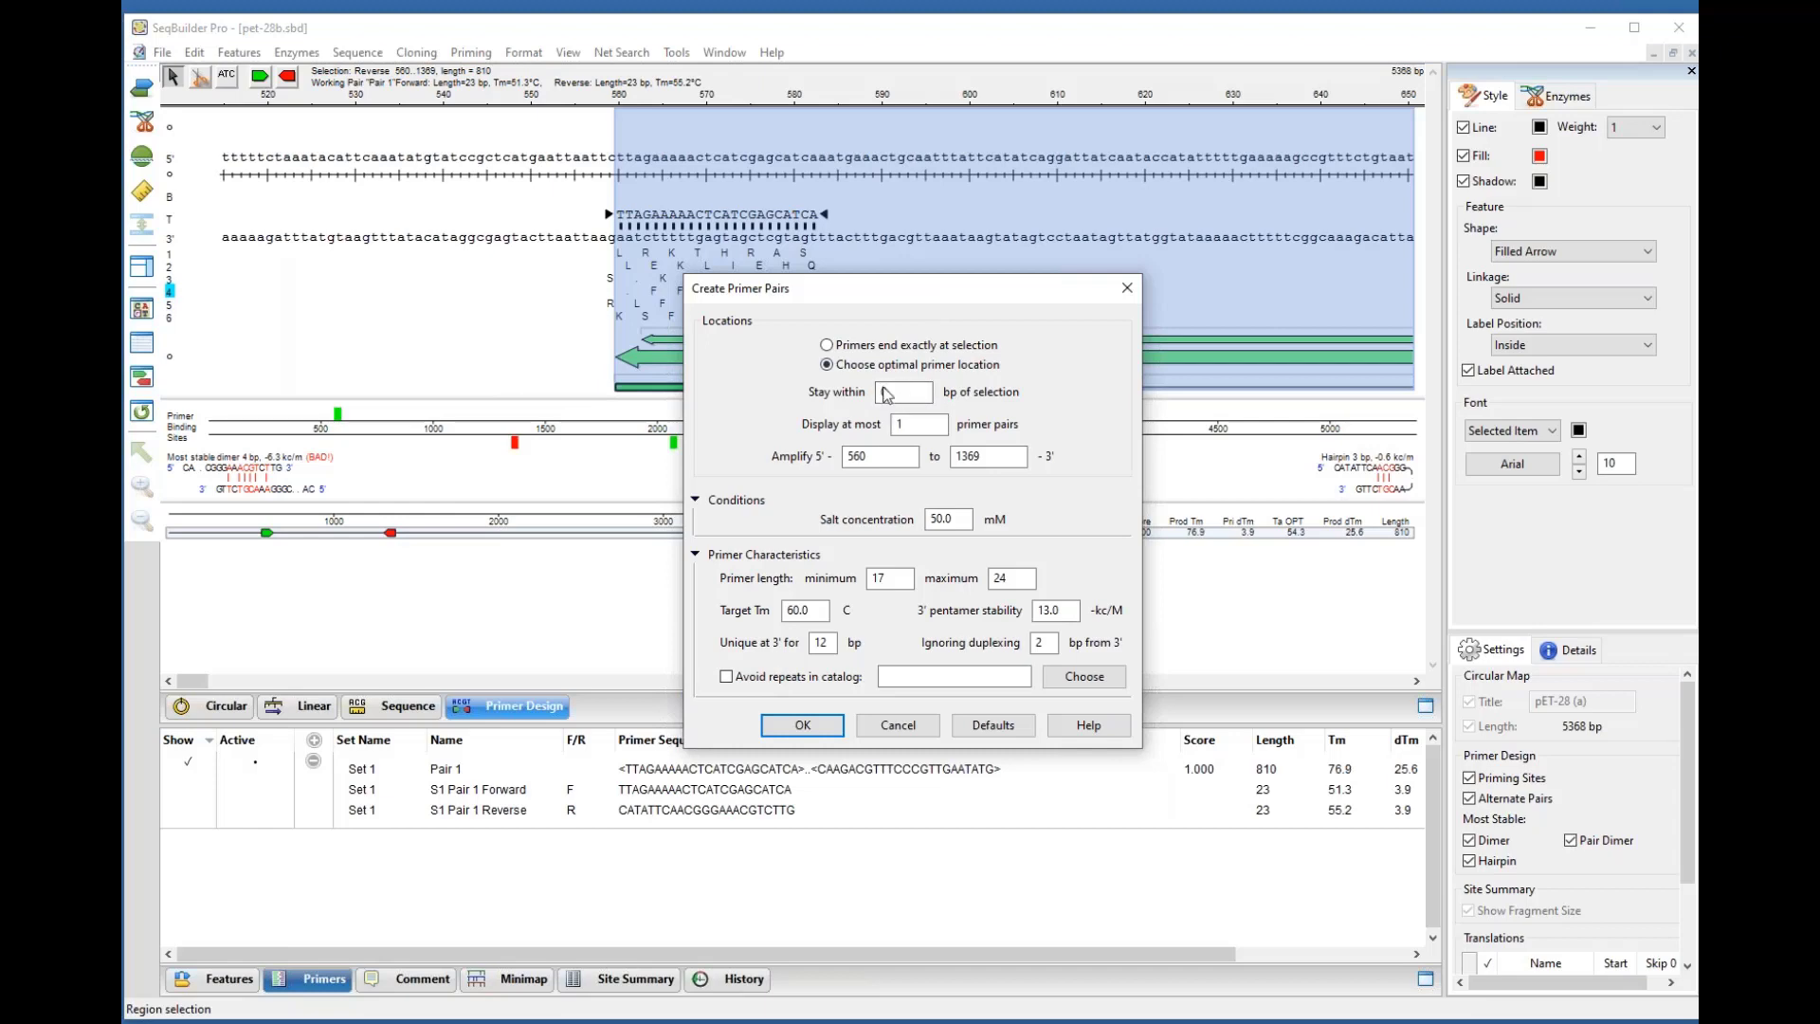
pyautogui.write('0')
pyautogui.doubleClick(915, 396)
pyautogui.click(924, 433)
pyautogui.click(919, 732)
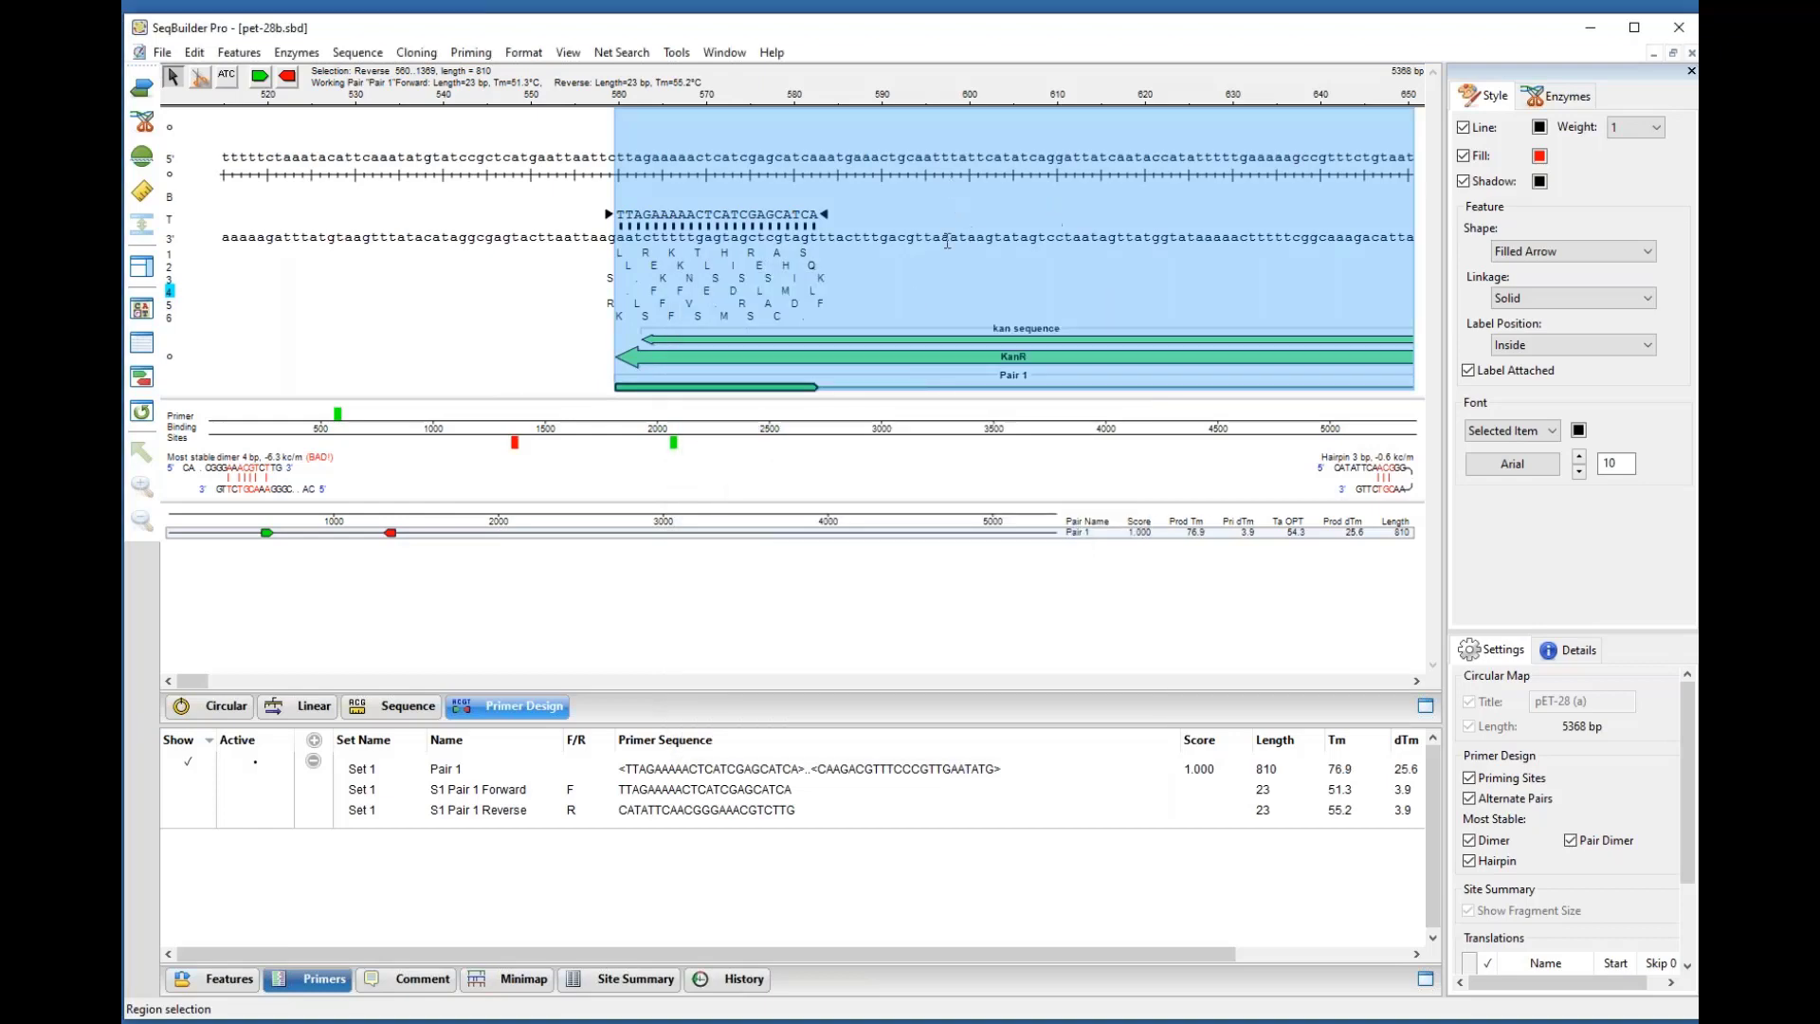
# Step: Create a forward primer from bases 561 to 609 at the start of the KanR region in the sequence view
pyautogui.click(479, 57)
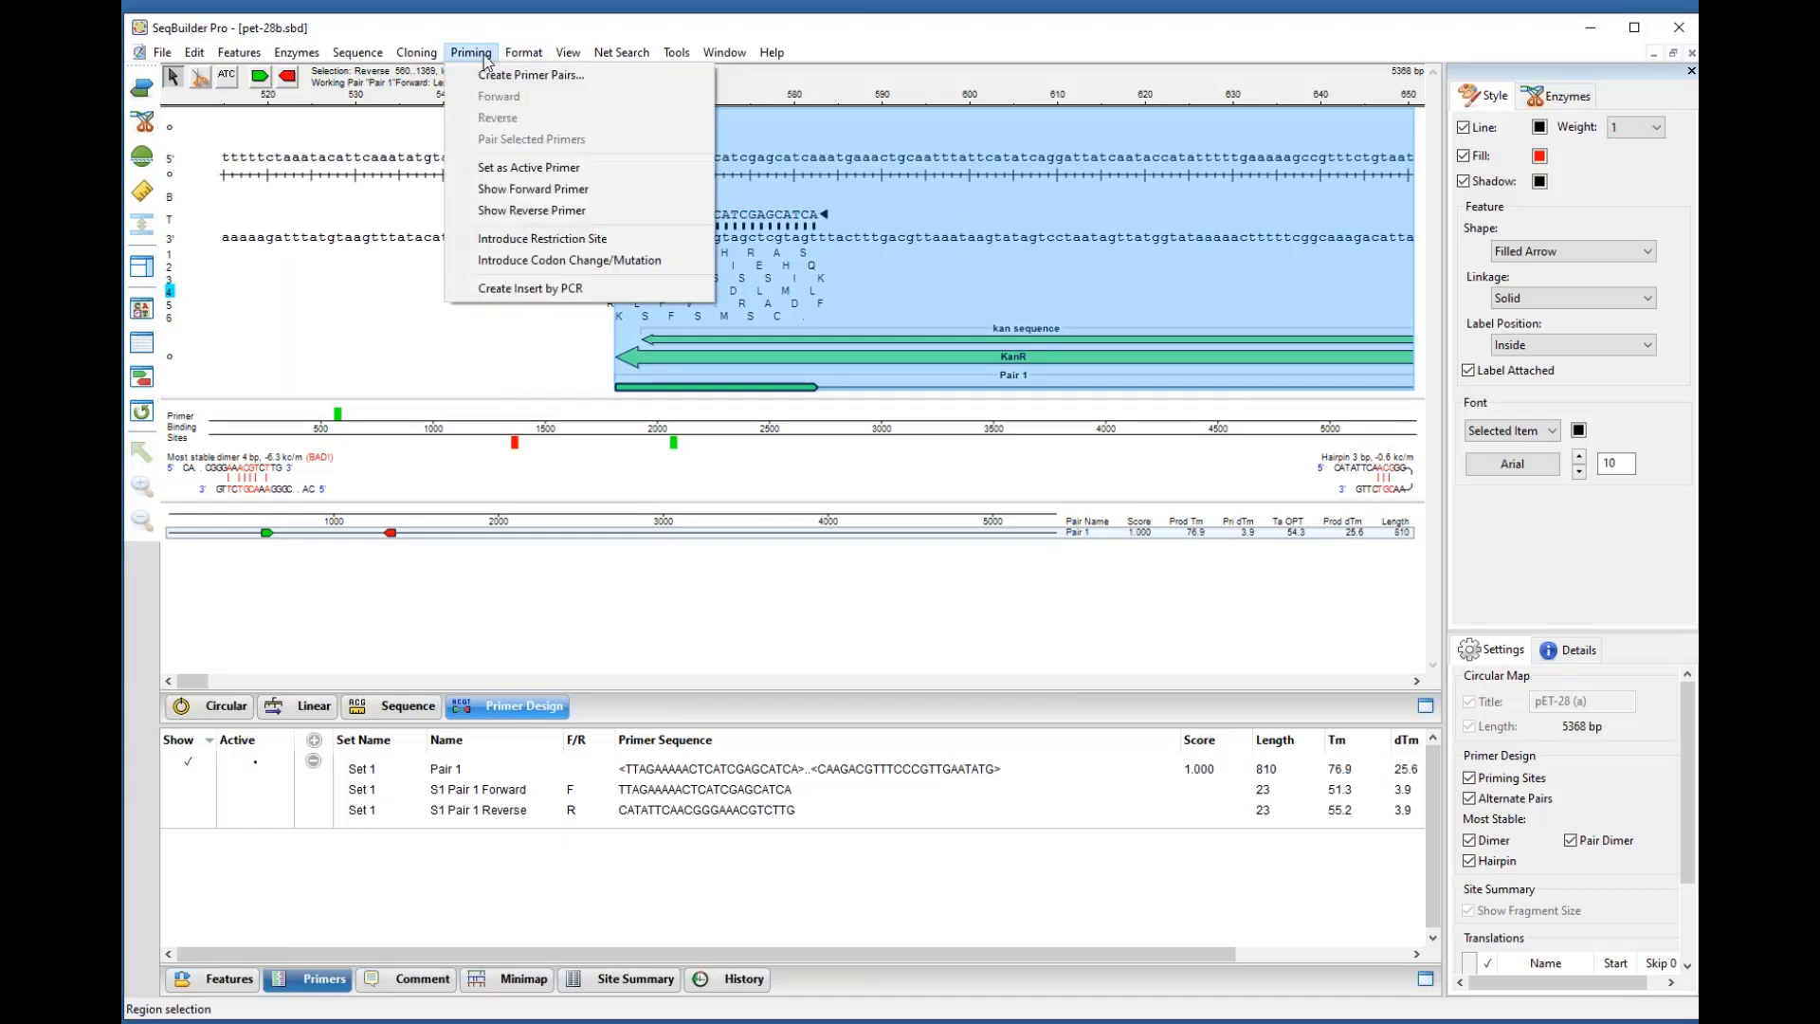
pyautogui.click(832, 190)
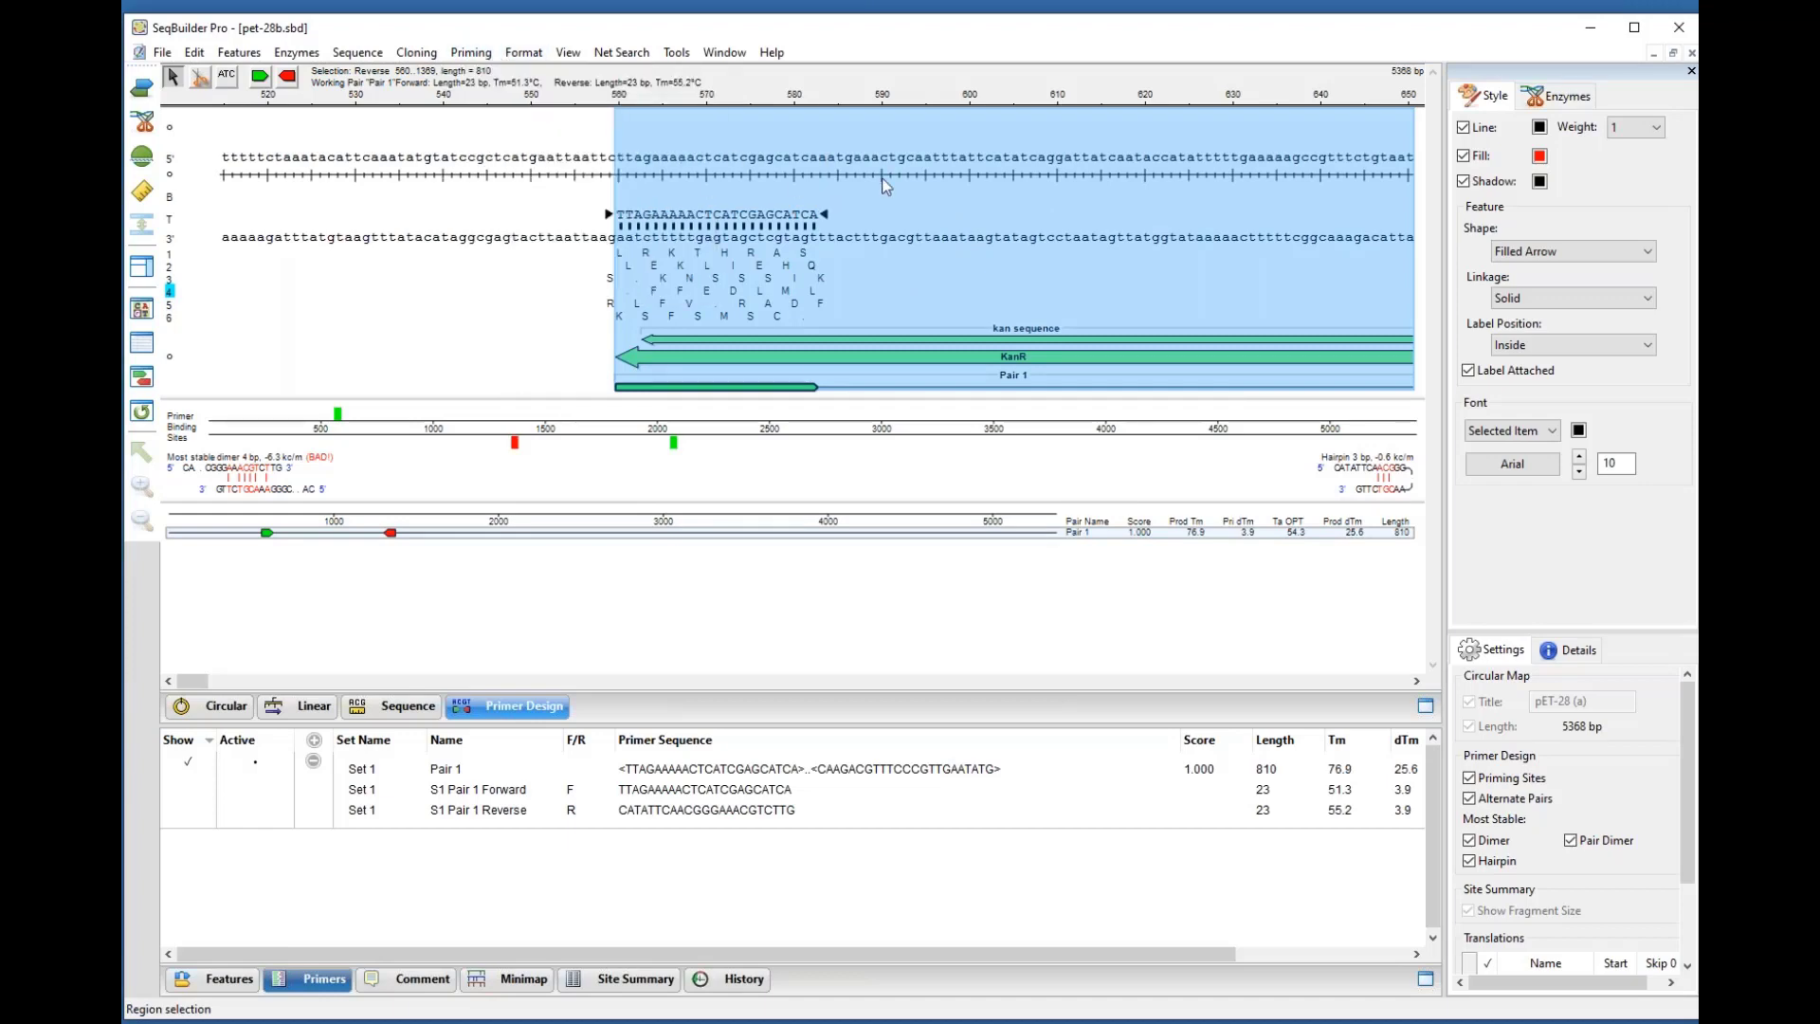
pyautogui.click(394, 705)
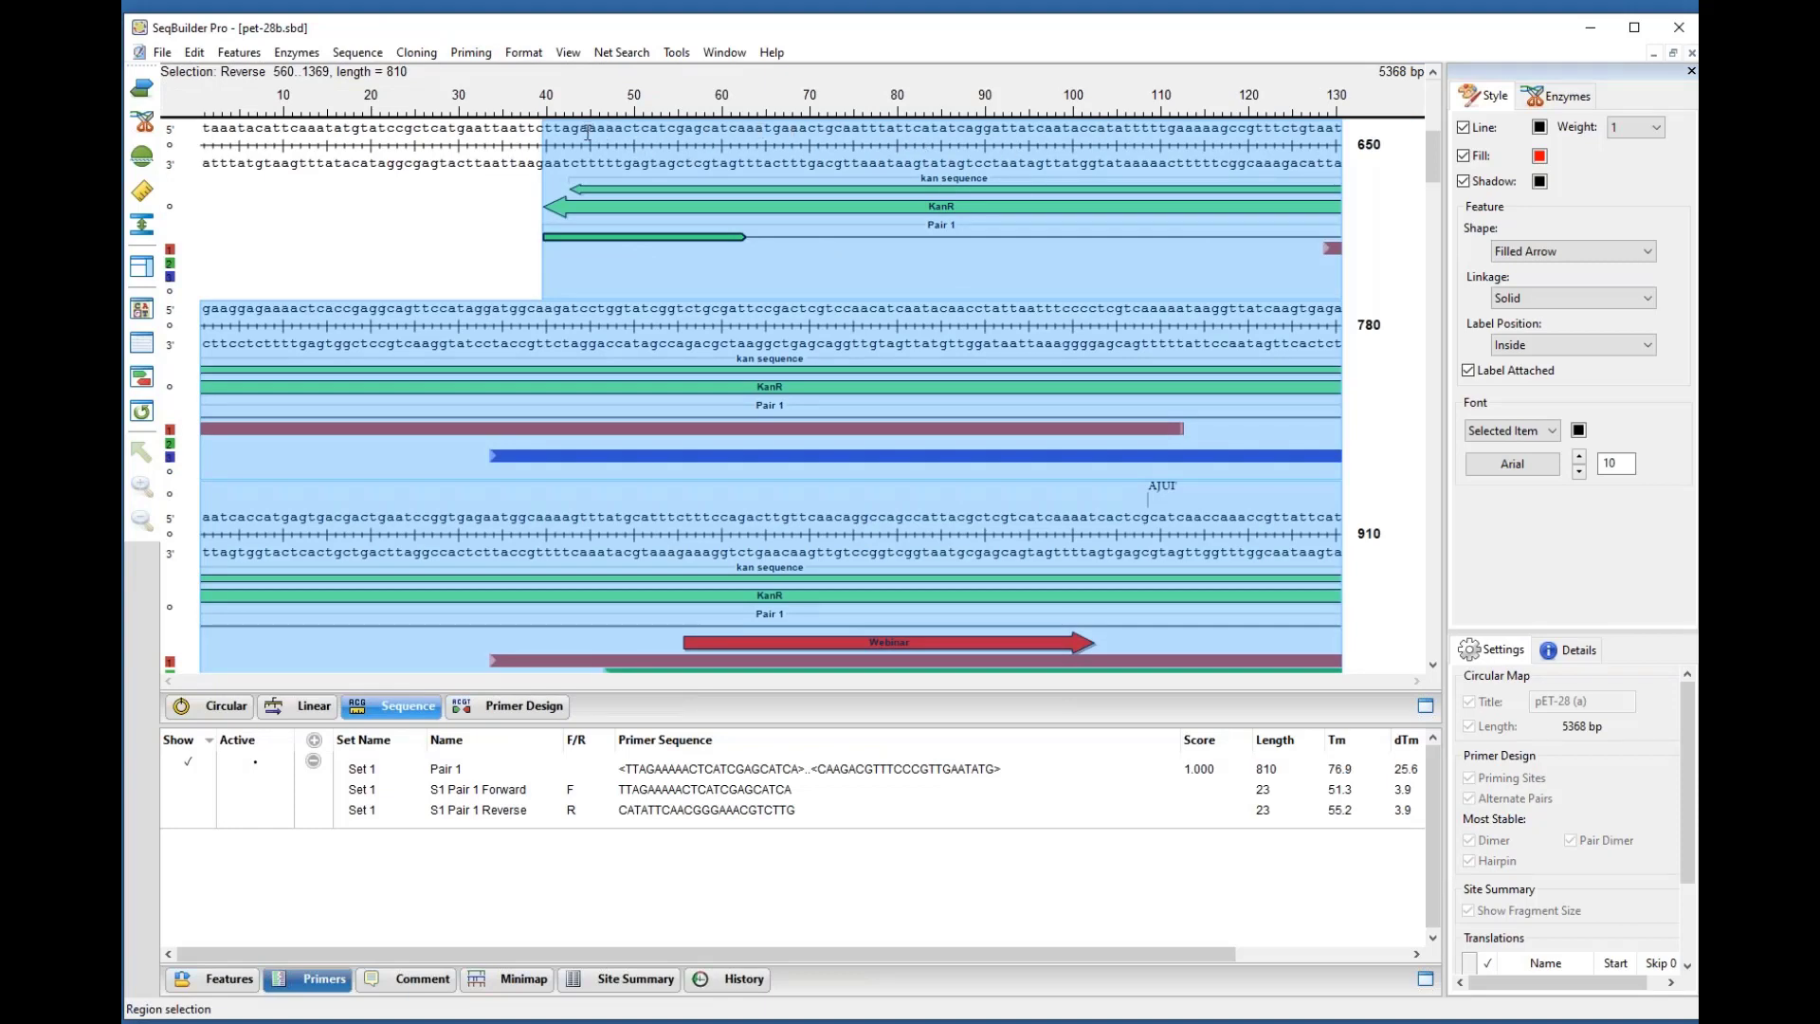
pyautogui.moveTo(983, 136); pyautogui.dragTo(552, 142)
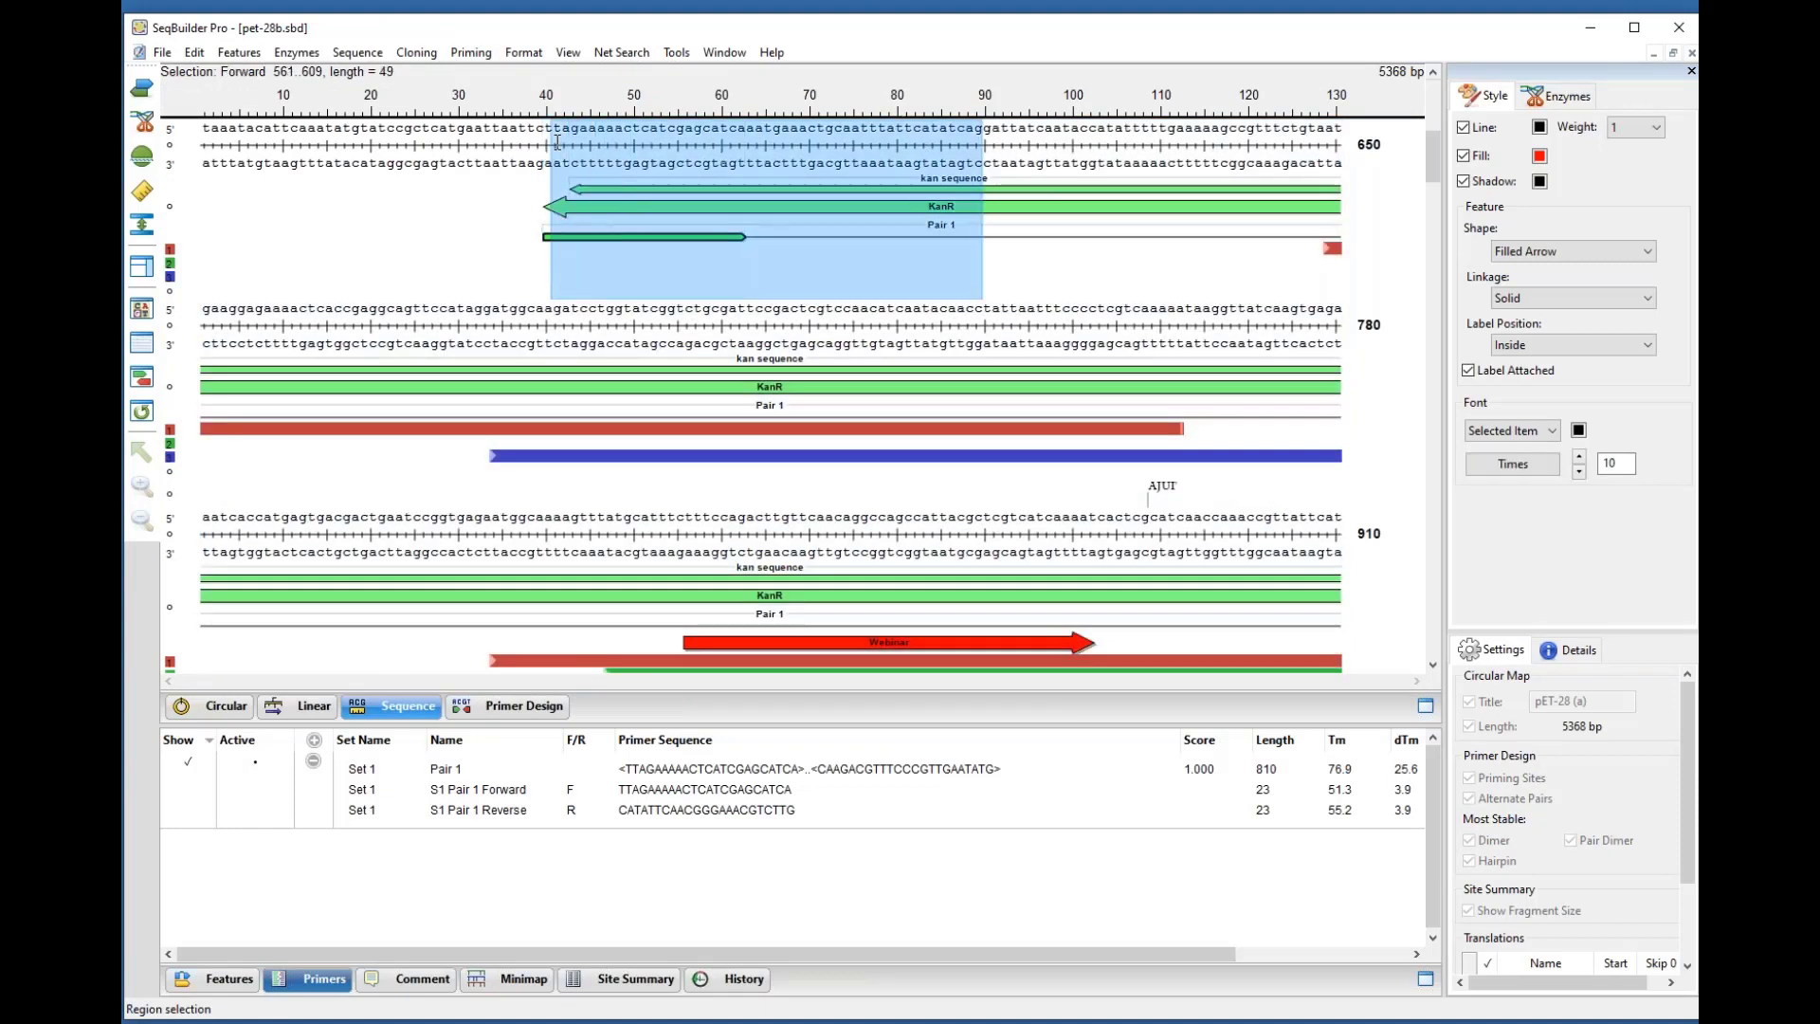
pyautogui.click(471, 53)
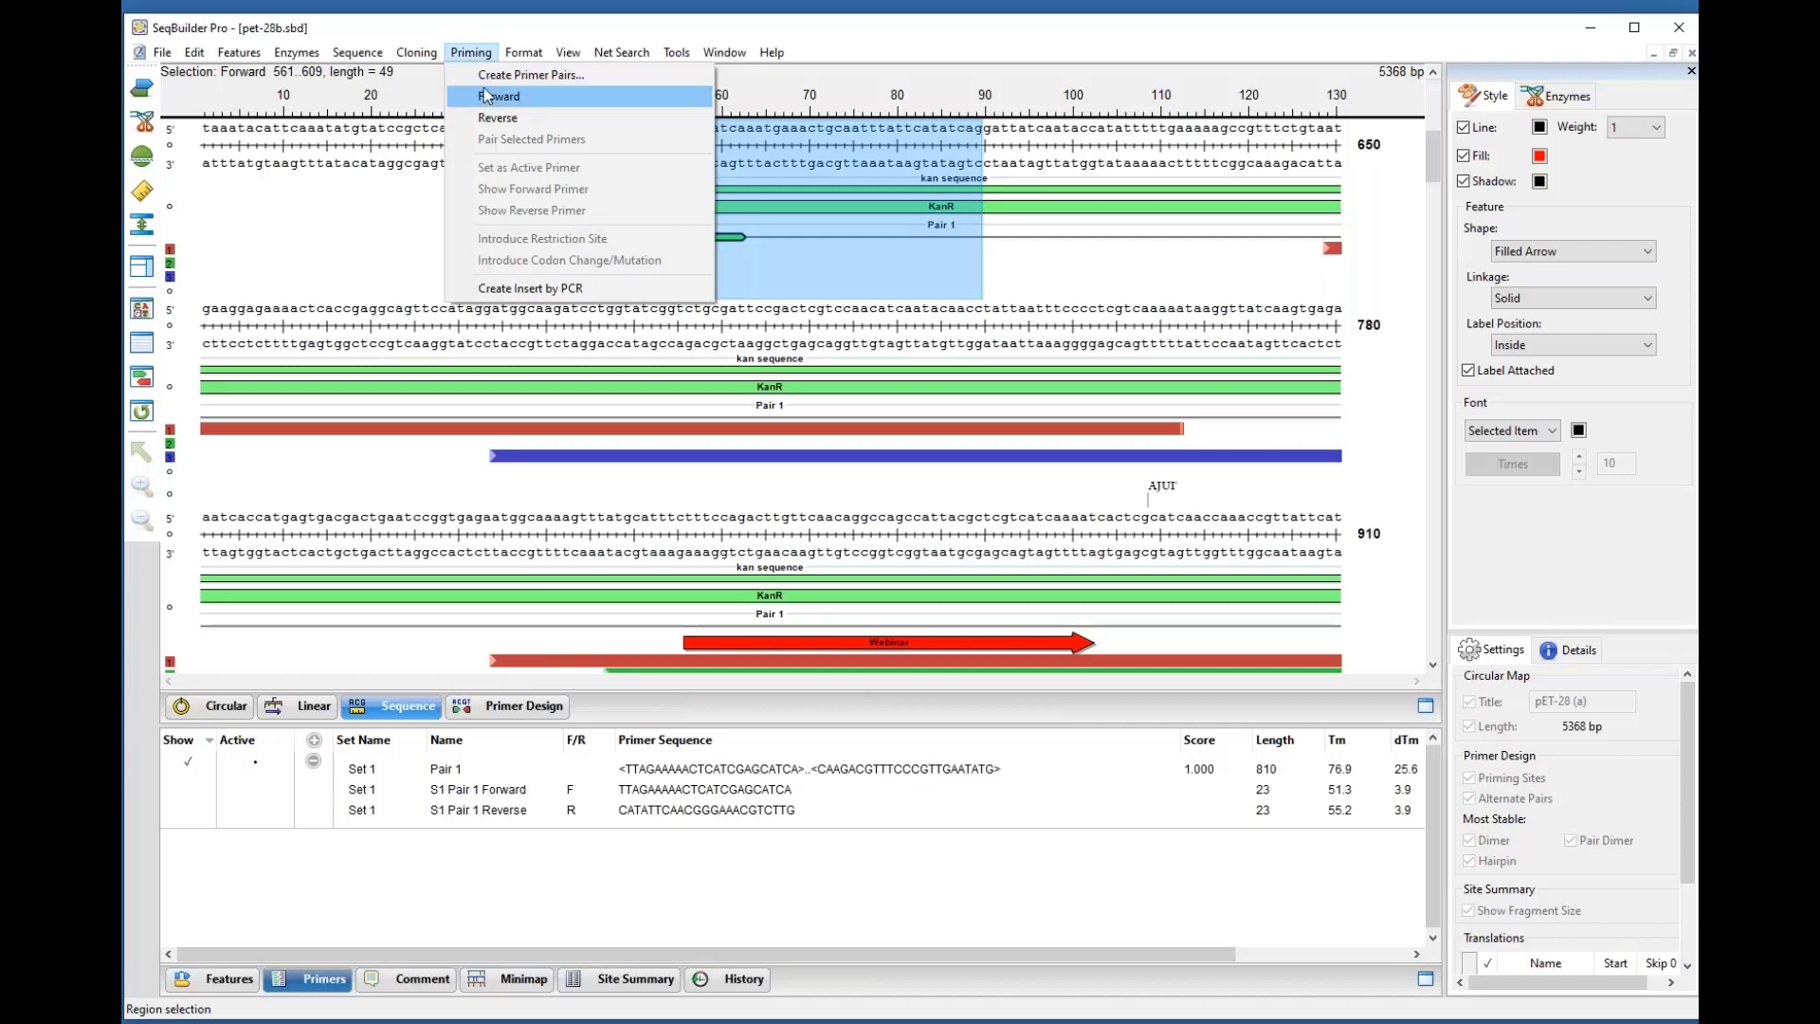
pyautogui.click(489, 96)
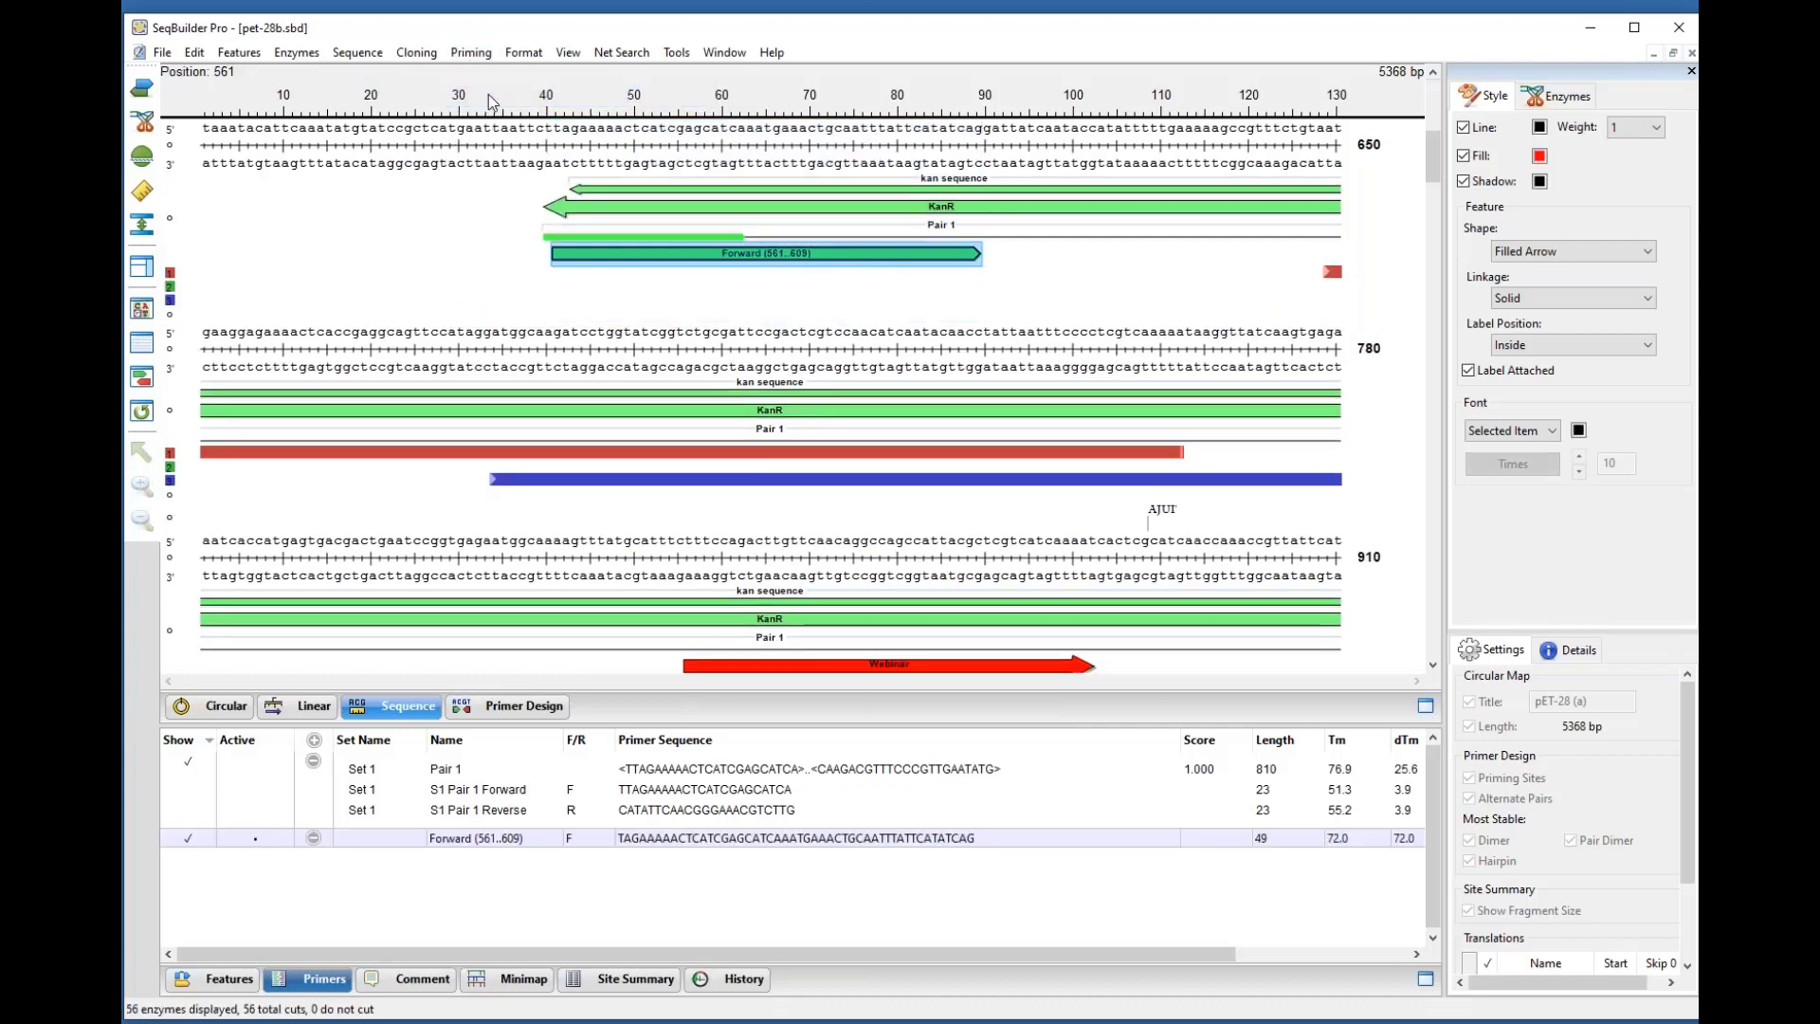
# Step: Create a reverse primer from bases 878 to 909 of the sequence
pyautogui.moveTo(1332, 539); pyautogui.dragTo(1057, 540)
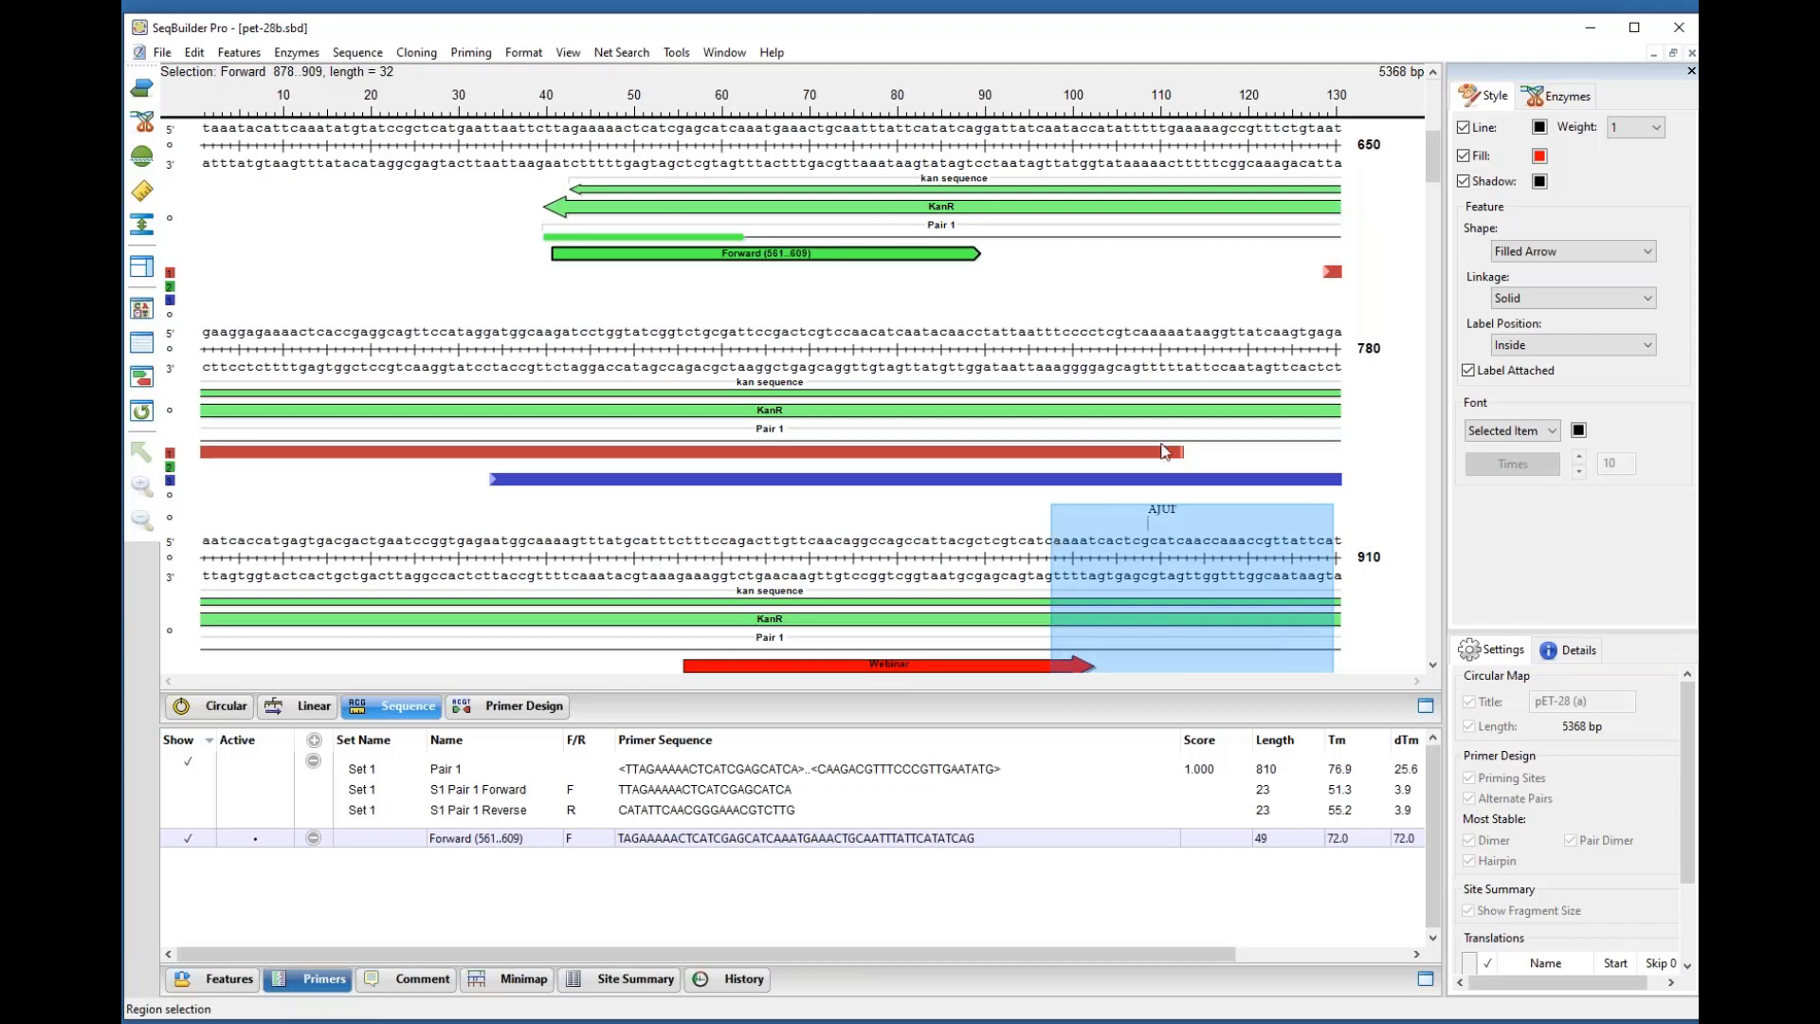
pyautogui.click(458, 54)
pyautogui.click(485, 117)
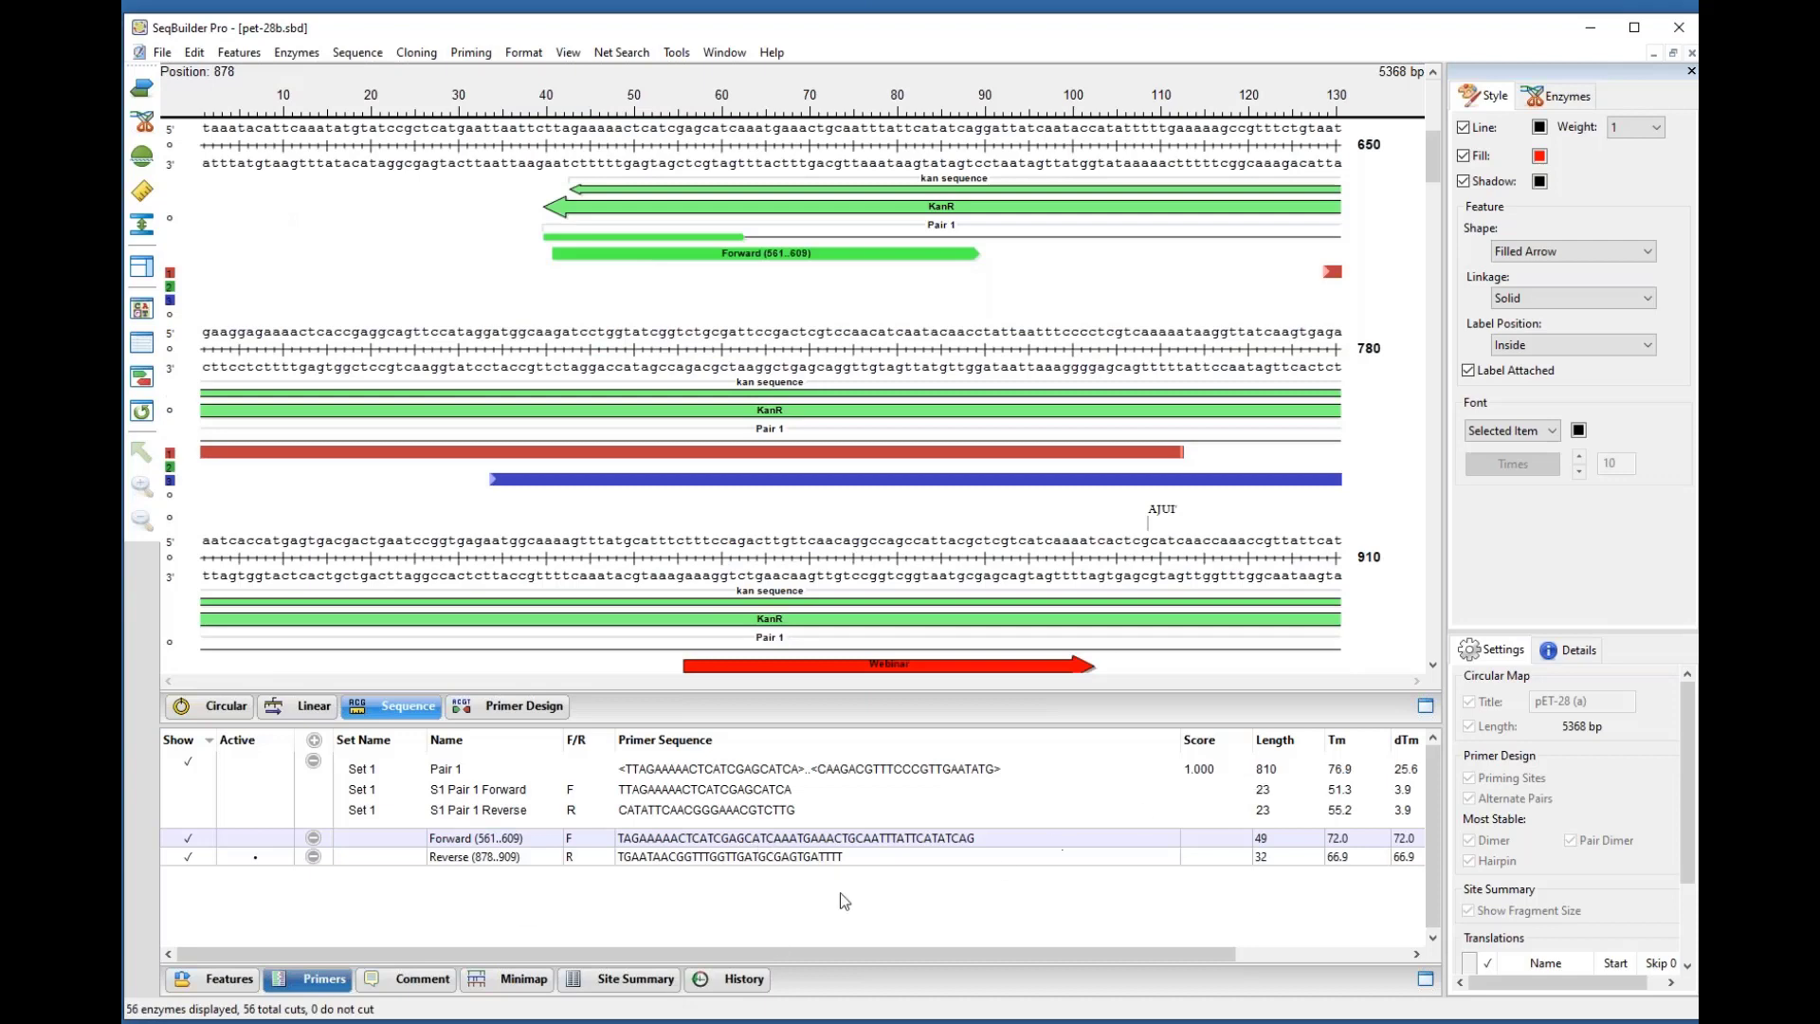
# Step: Close the pet-28b.sbd document without saving its changes
pyautogui.moveTo(1120, 957)
pyautogui.mouseDown()
pyautogui.moveTo(1219, 953)
pyautogui.moveTo(1112, 948)
pyautogui.mouseUp()
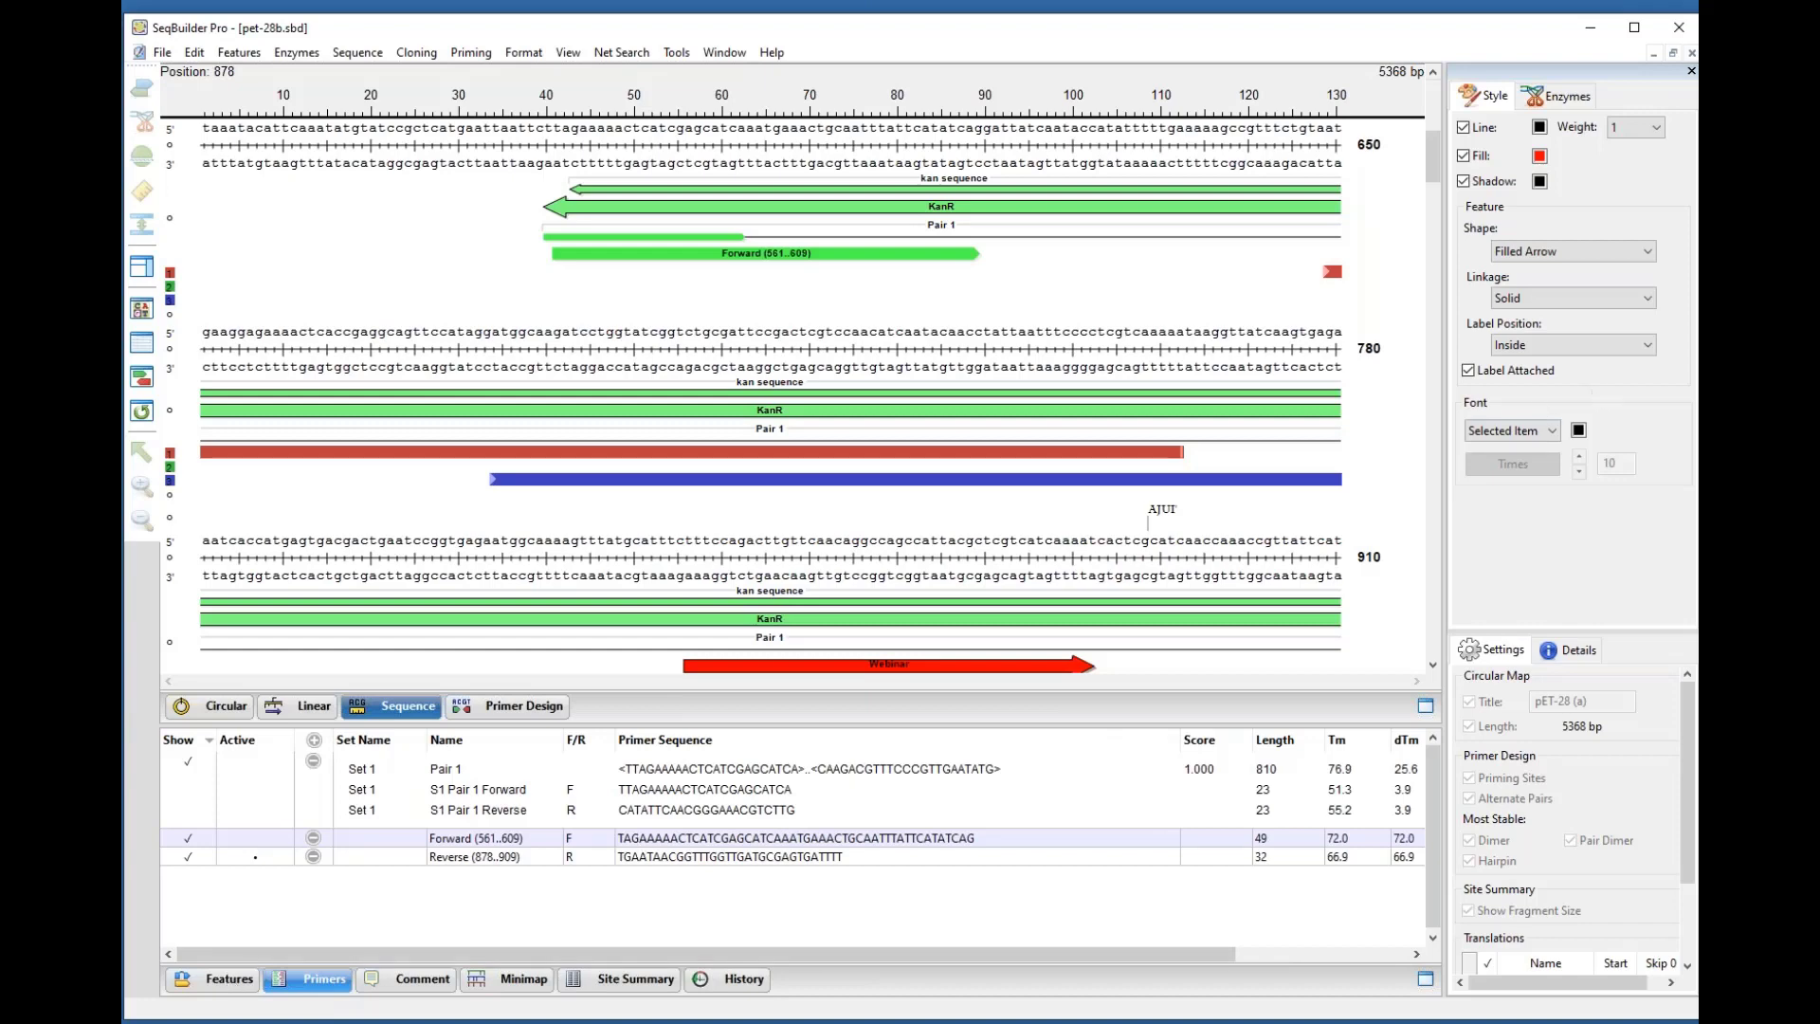
pyautogui.click(1692, 52)
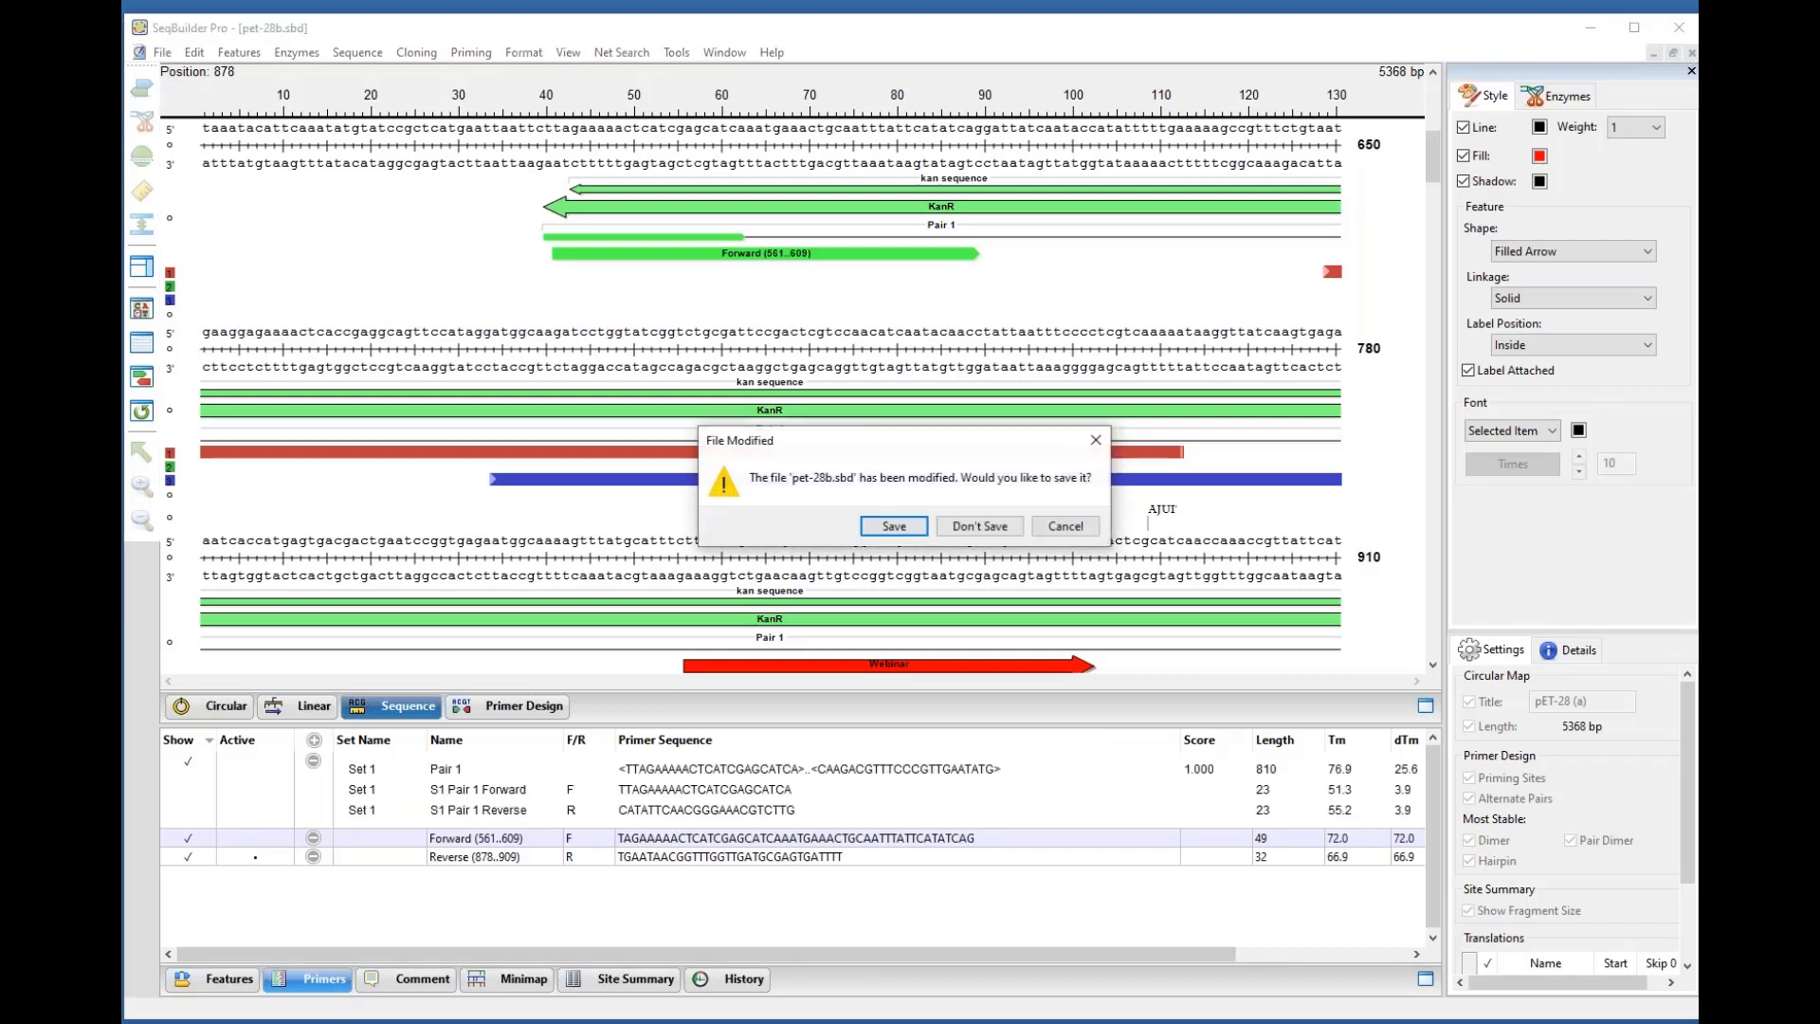
pyautogui.click(972, 527)
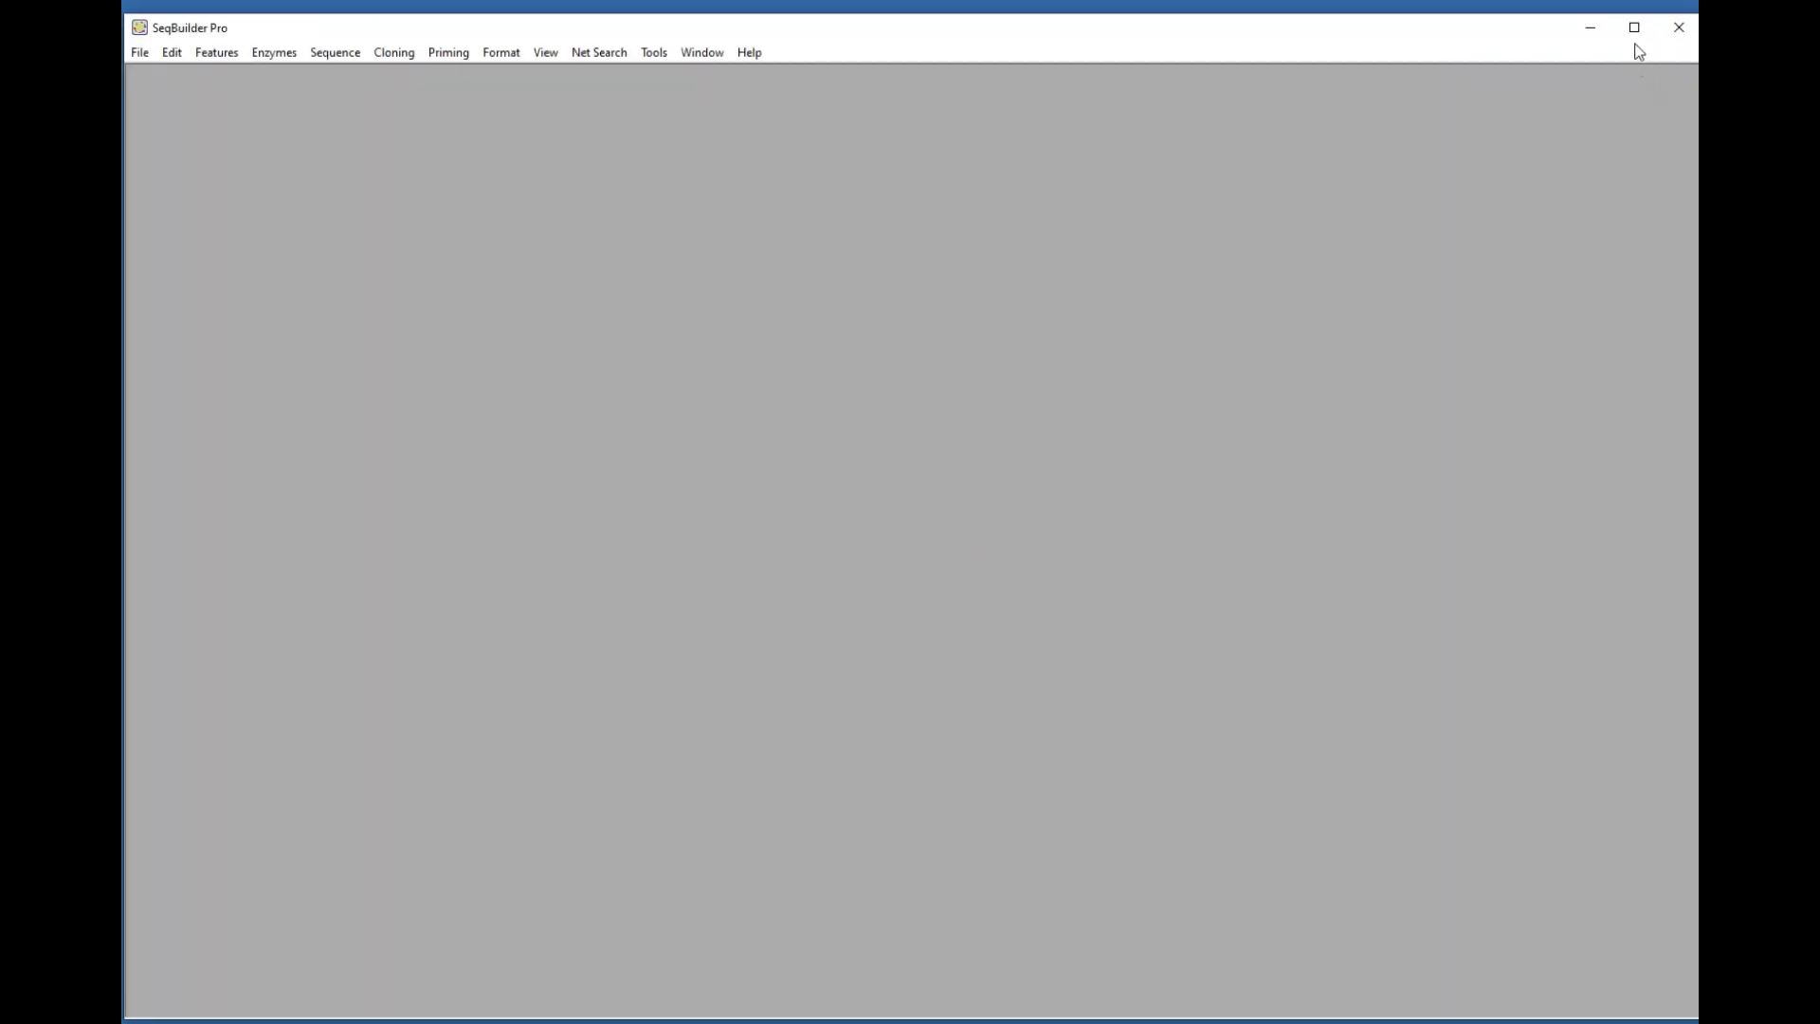
# Step: Reopen the recent document MN908947.seq and display it in the Sequence view
pyautogui.click(142, 53)
pyautogui.moveTo(380, 597)
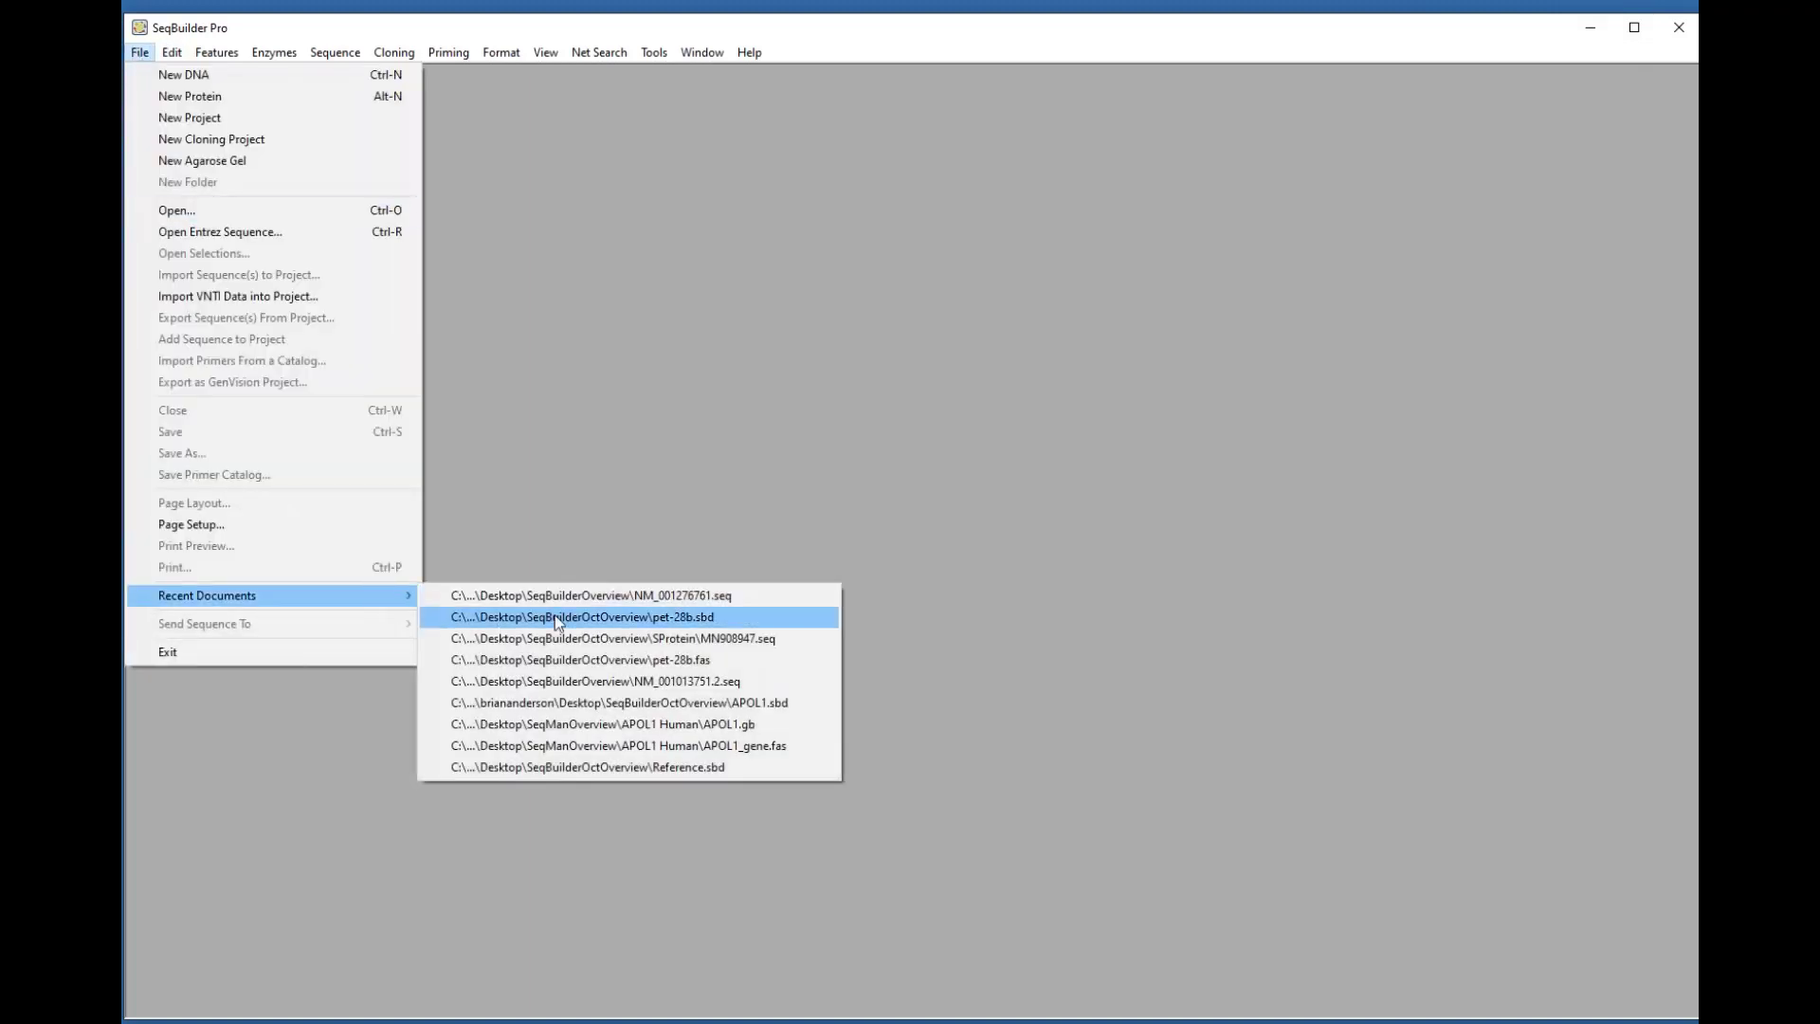
pyautogui.click(611, 638)
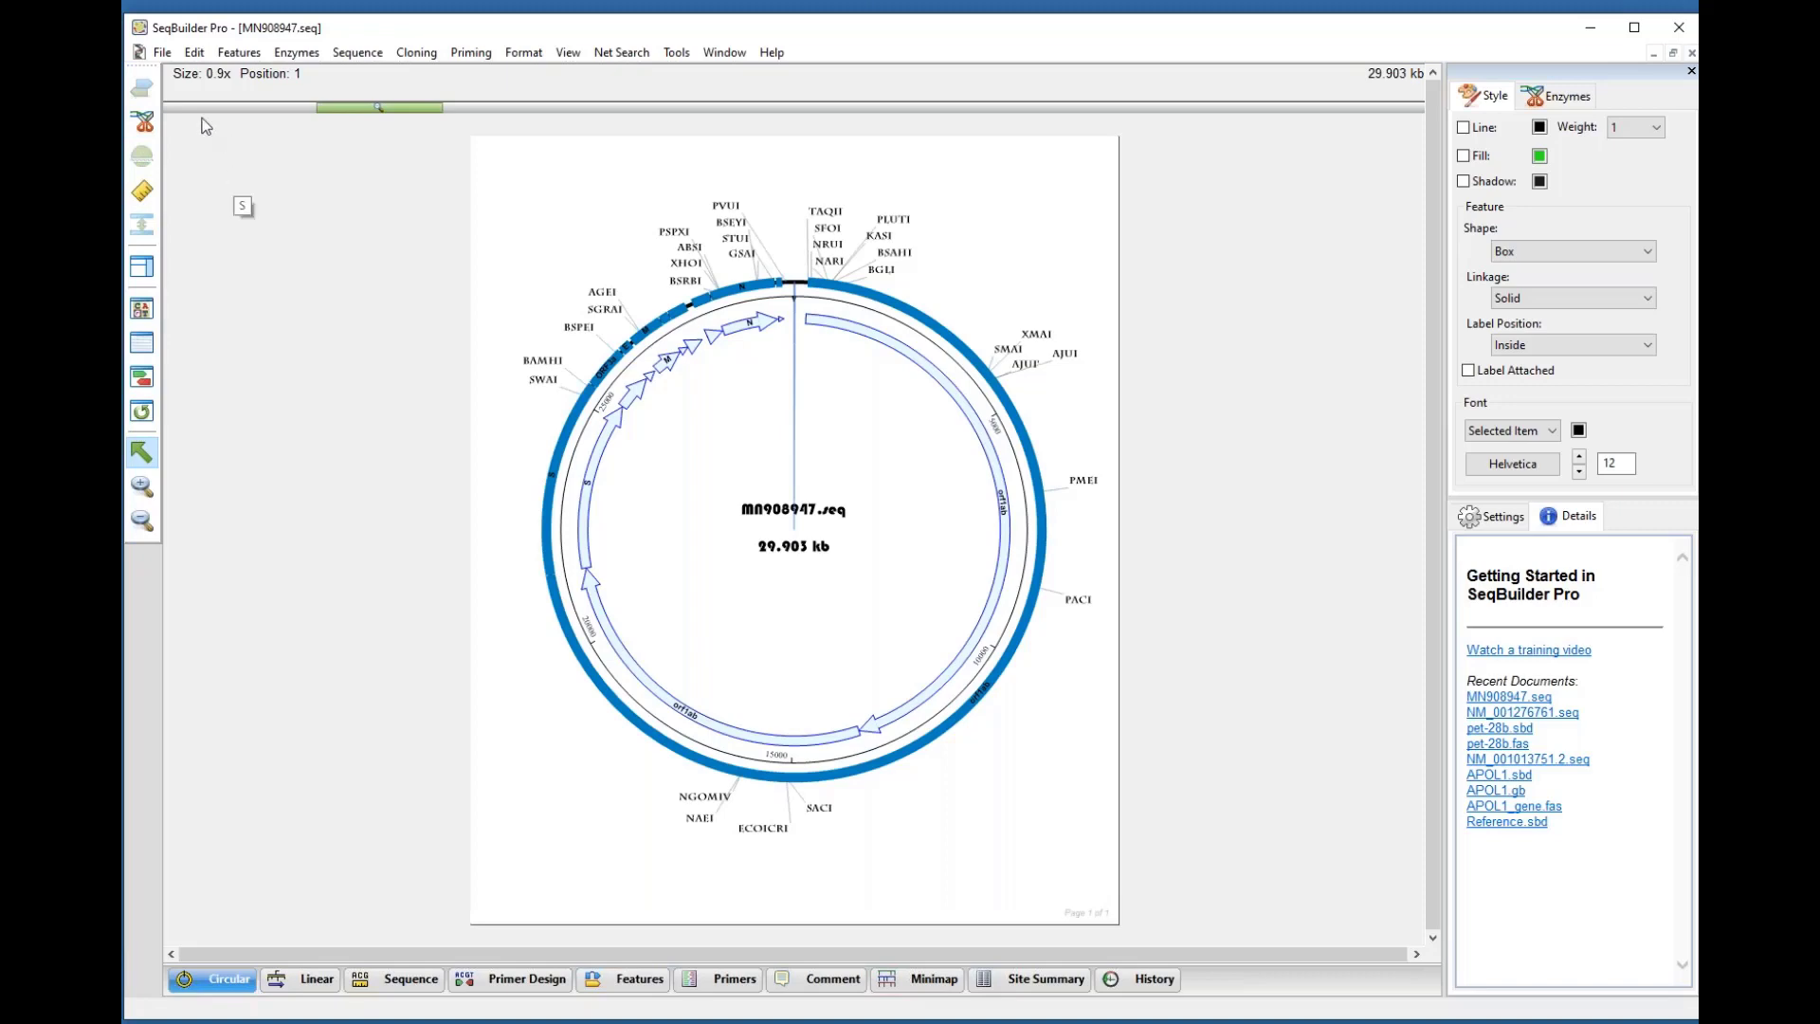
pyautogui.click(396, 982)
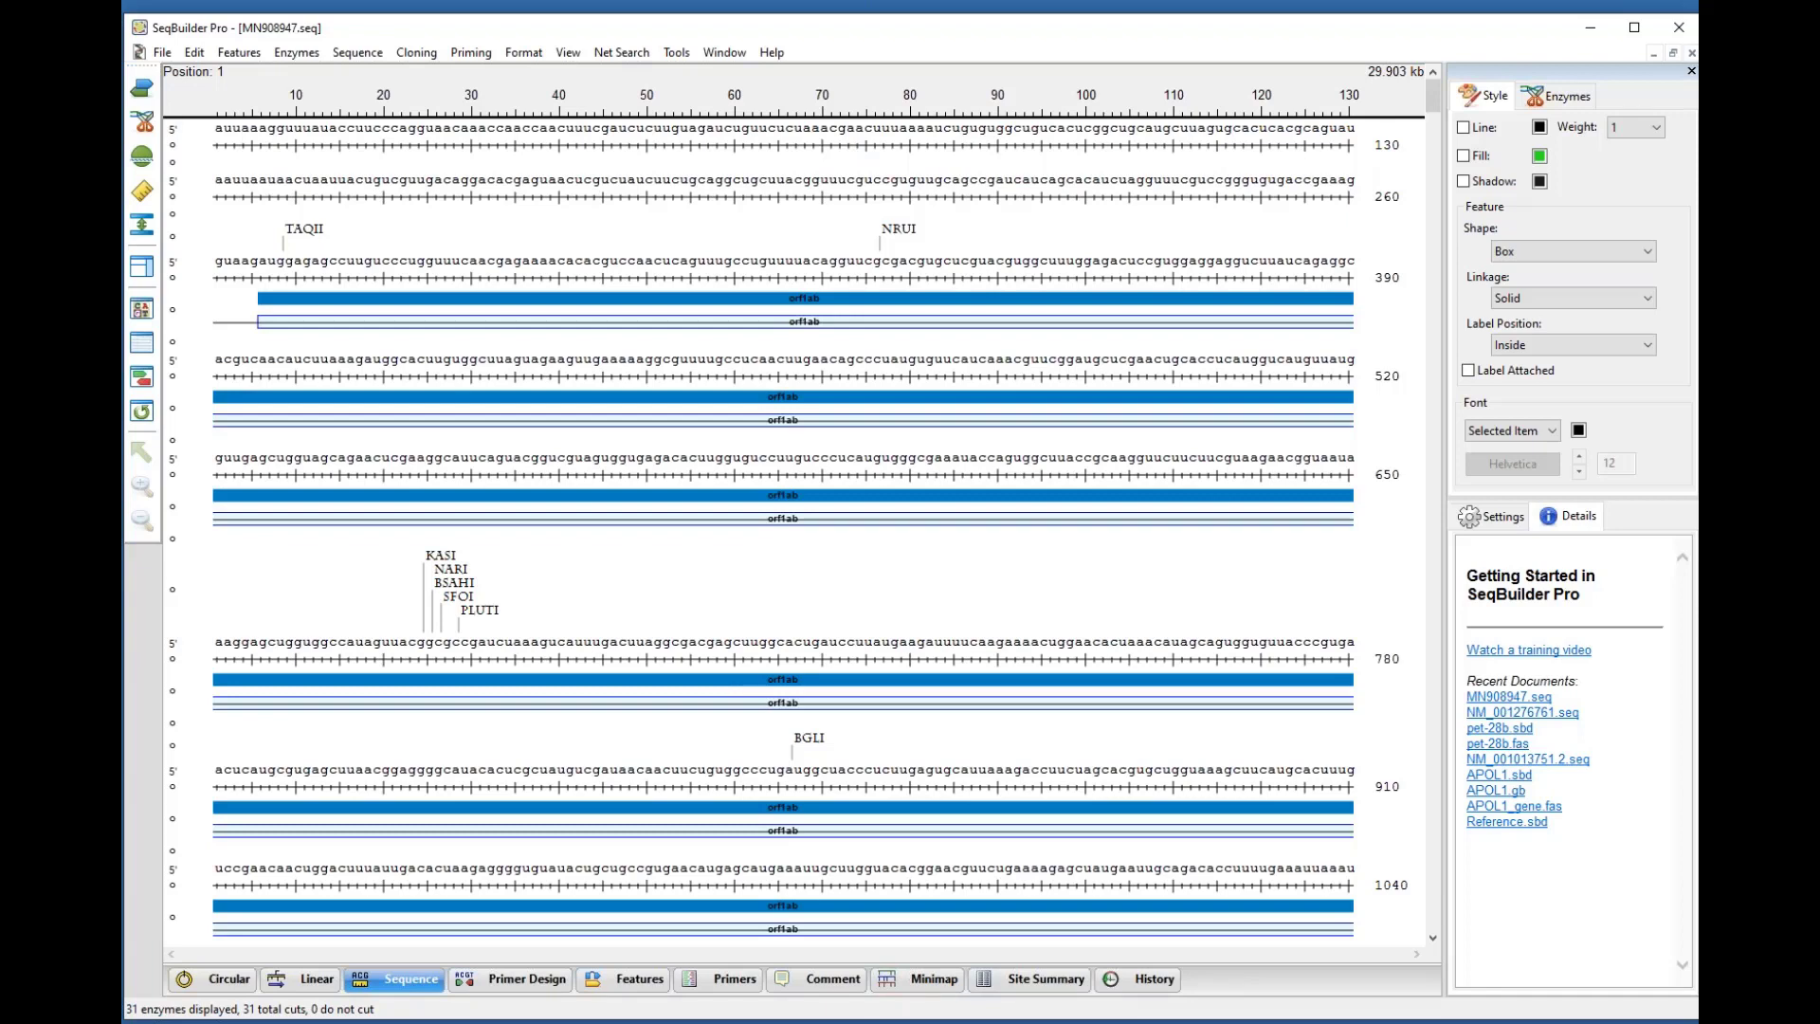
# Step: Show the AciI cut sites on the sequence through the individual enzyme list, then hide them again
pyautogui.click(147, 130)
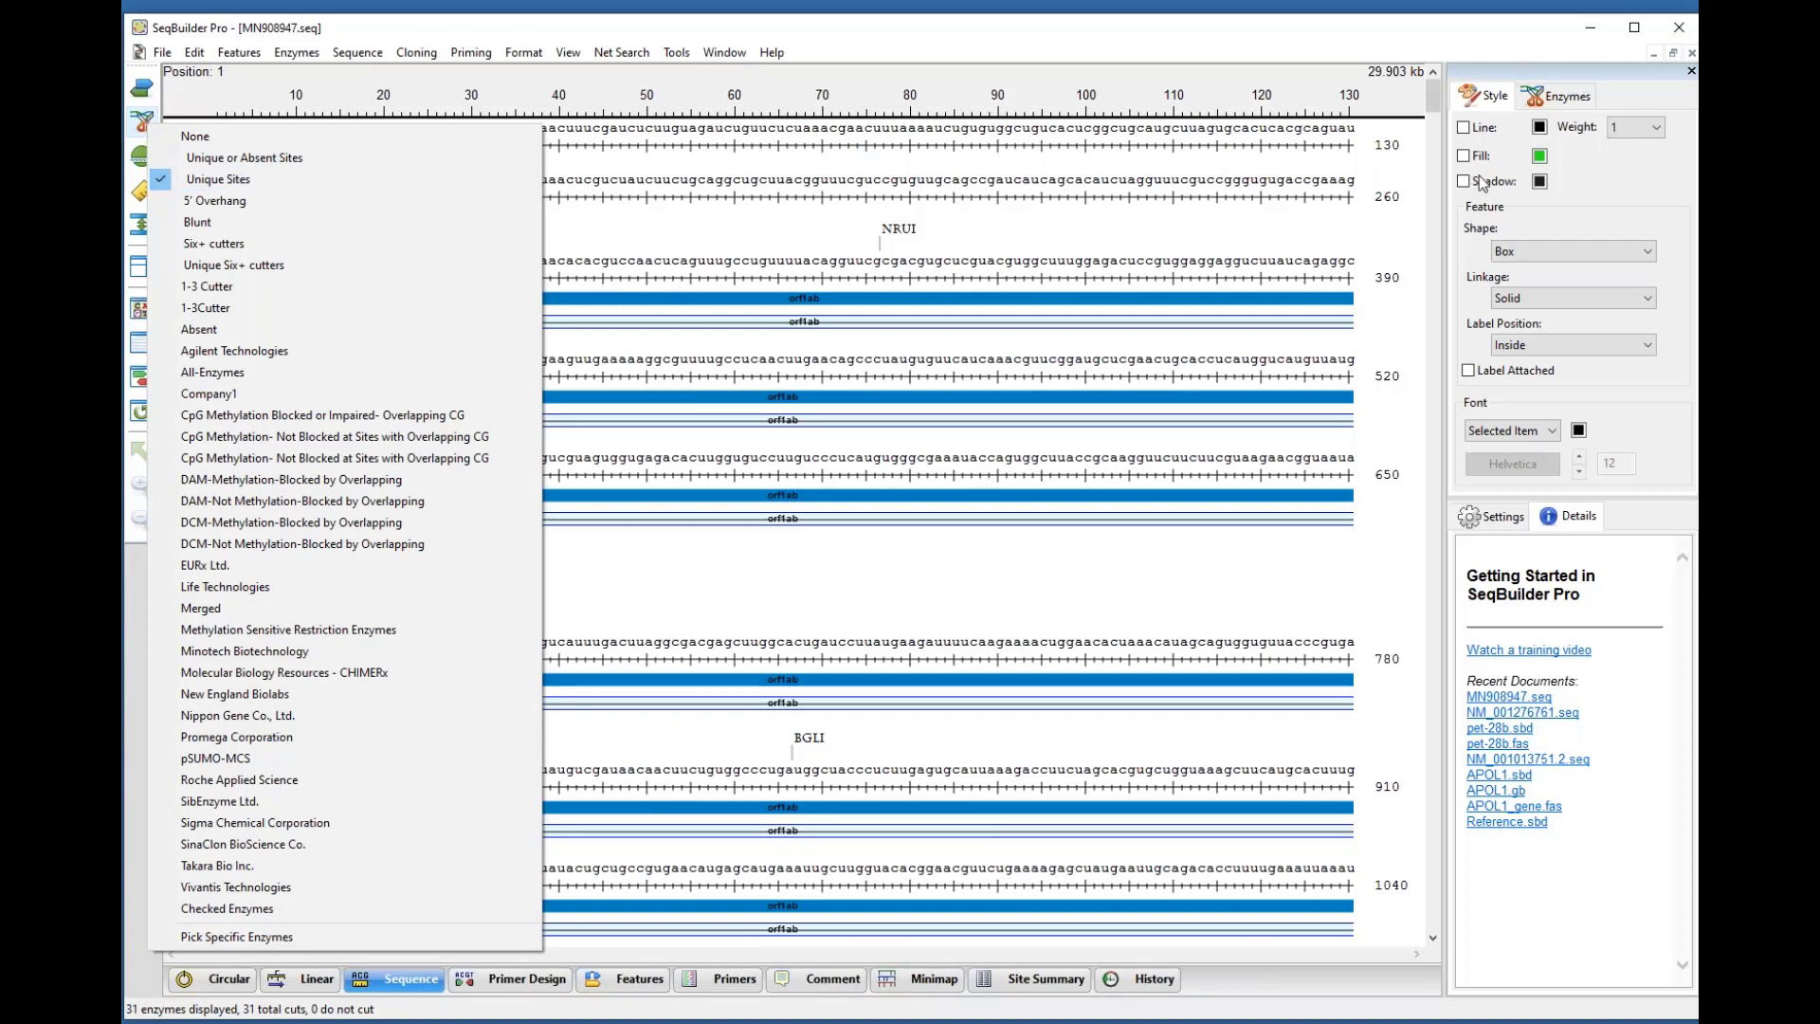
pyautogui.click(1566, 96)
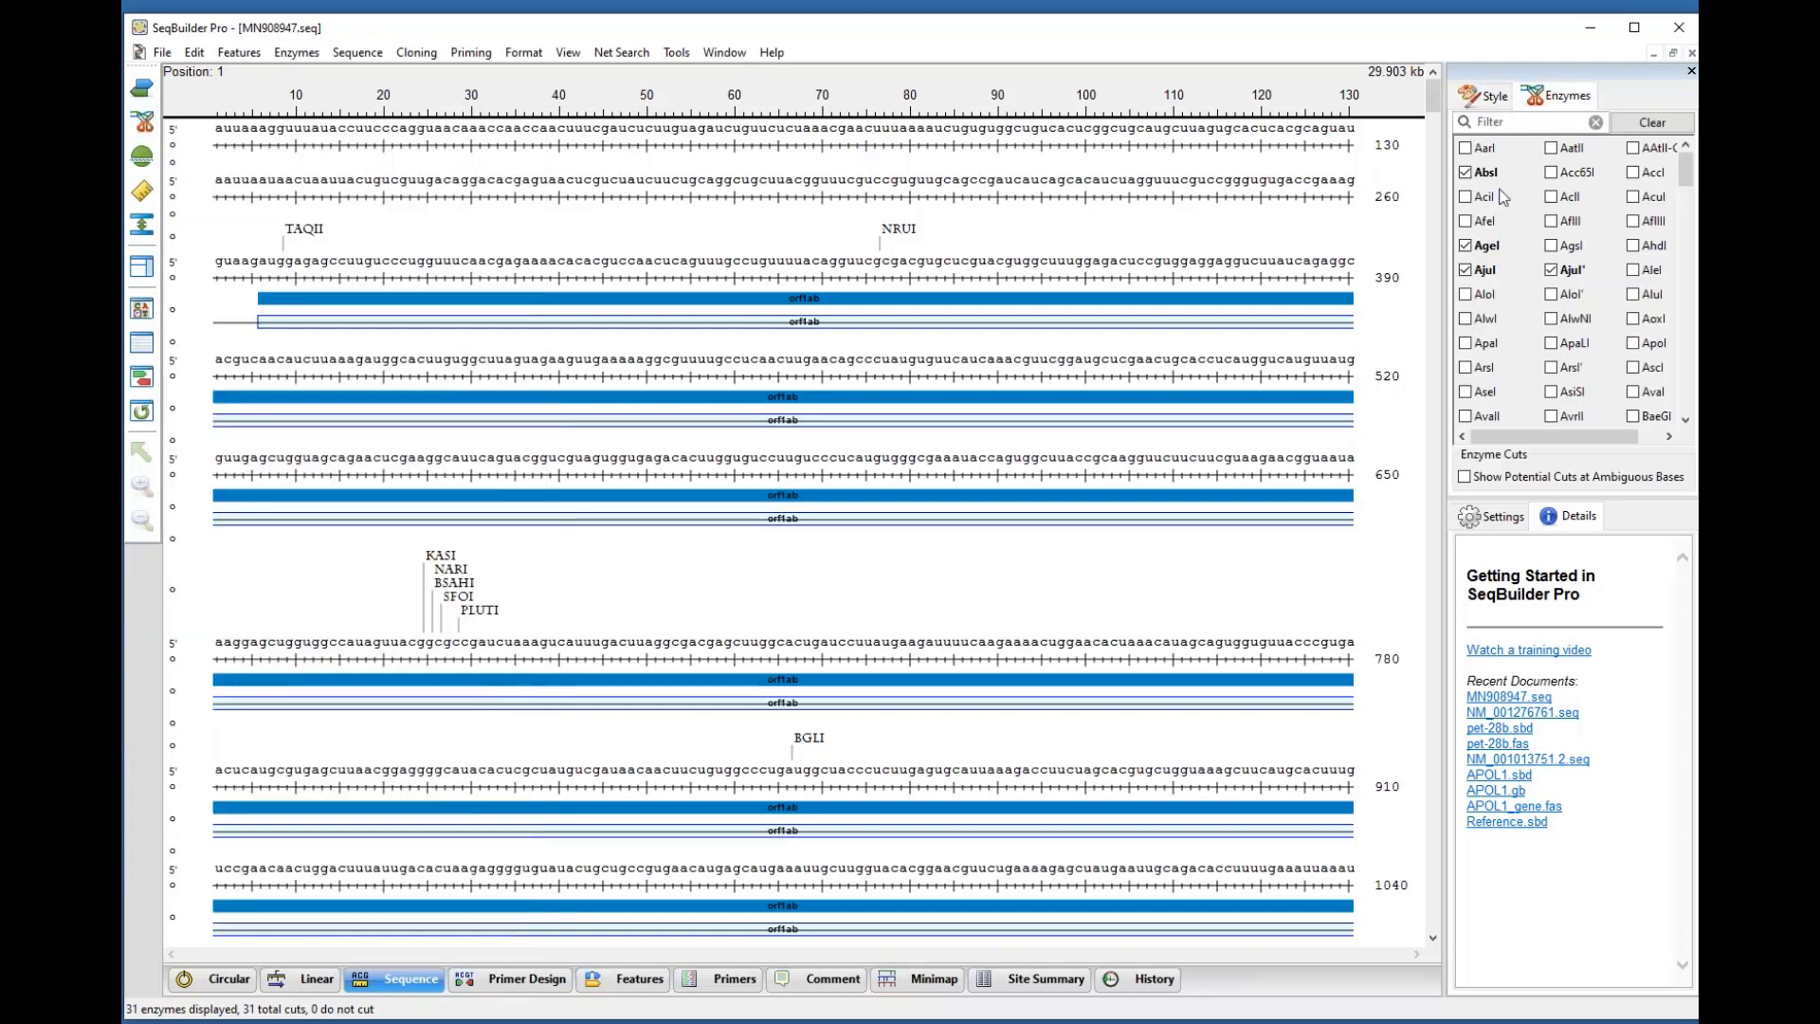
pyautogui.click(1466, 197)
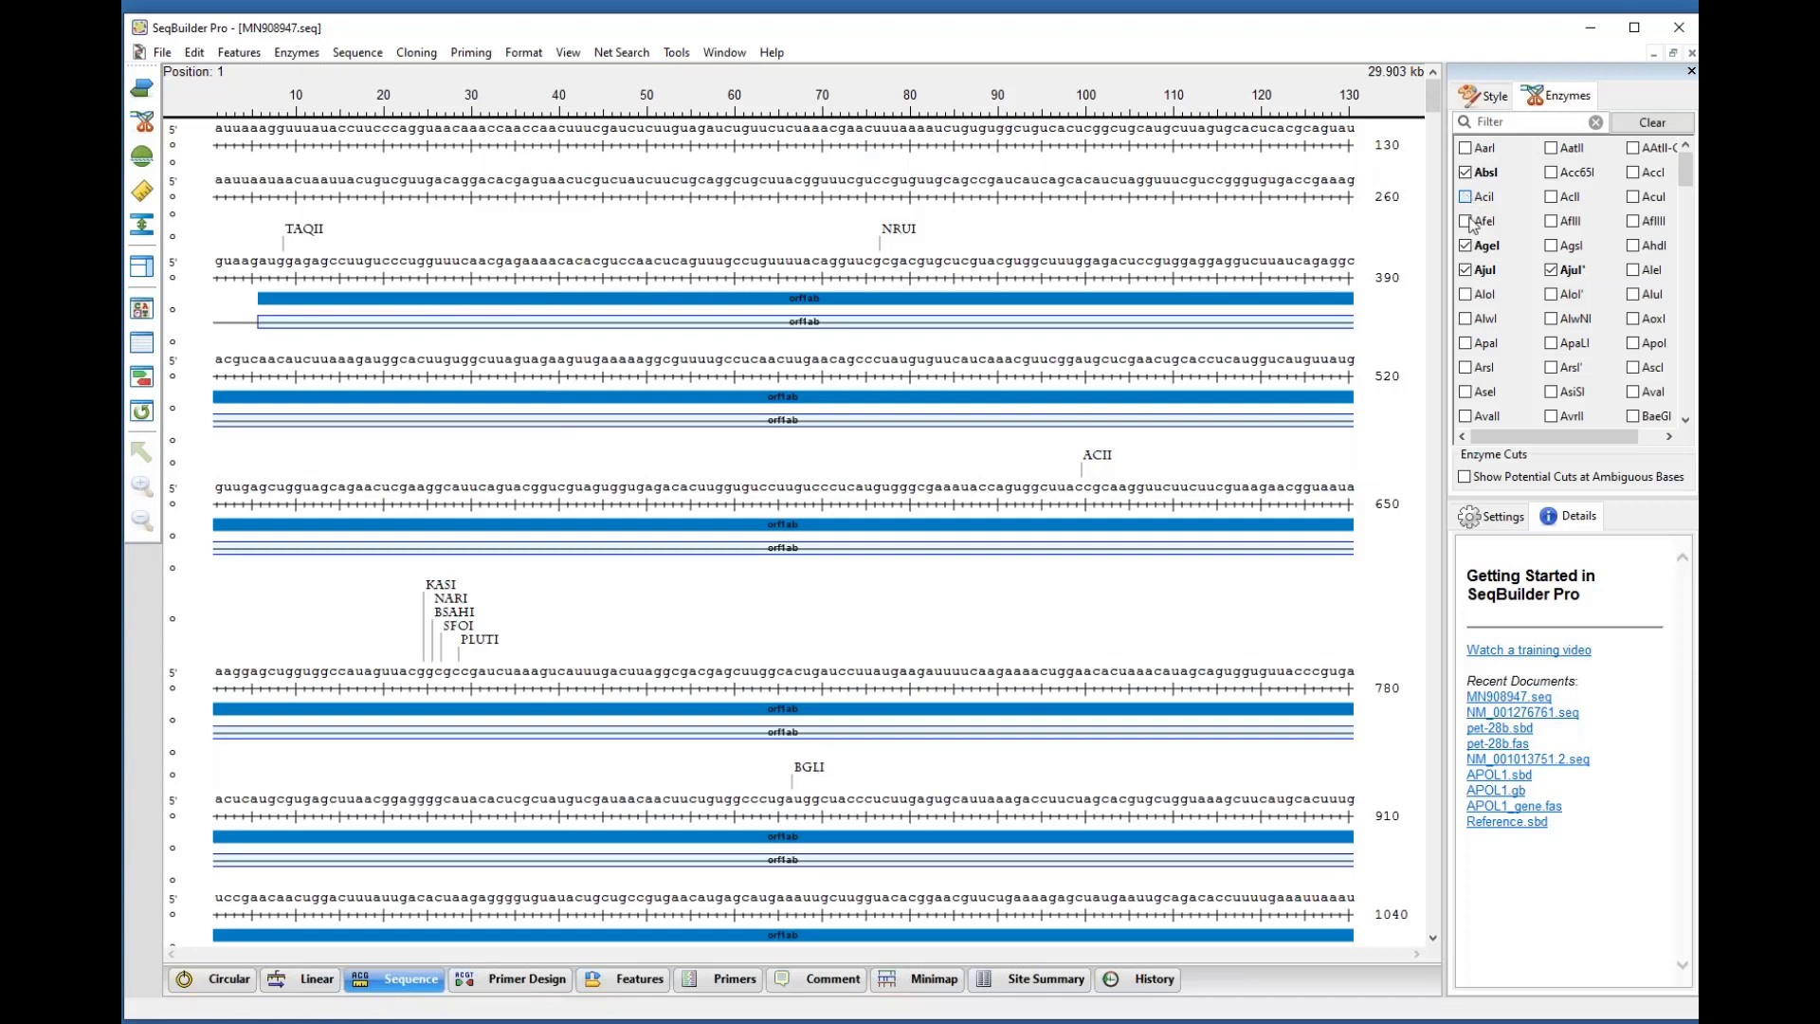
pyautogui.click(1466, 197)
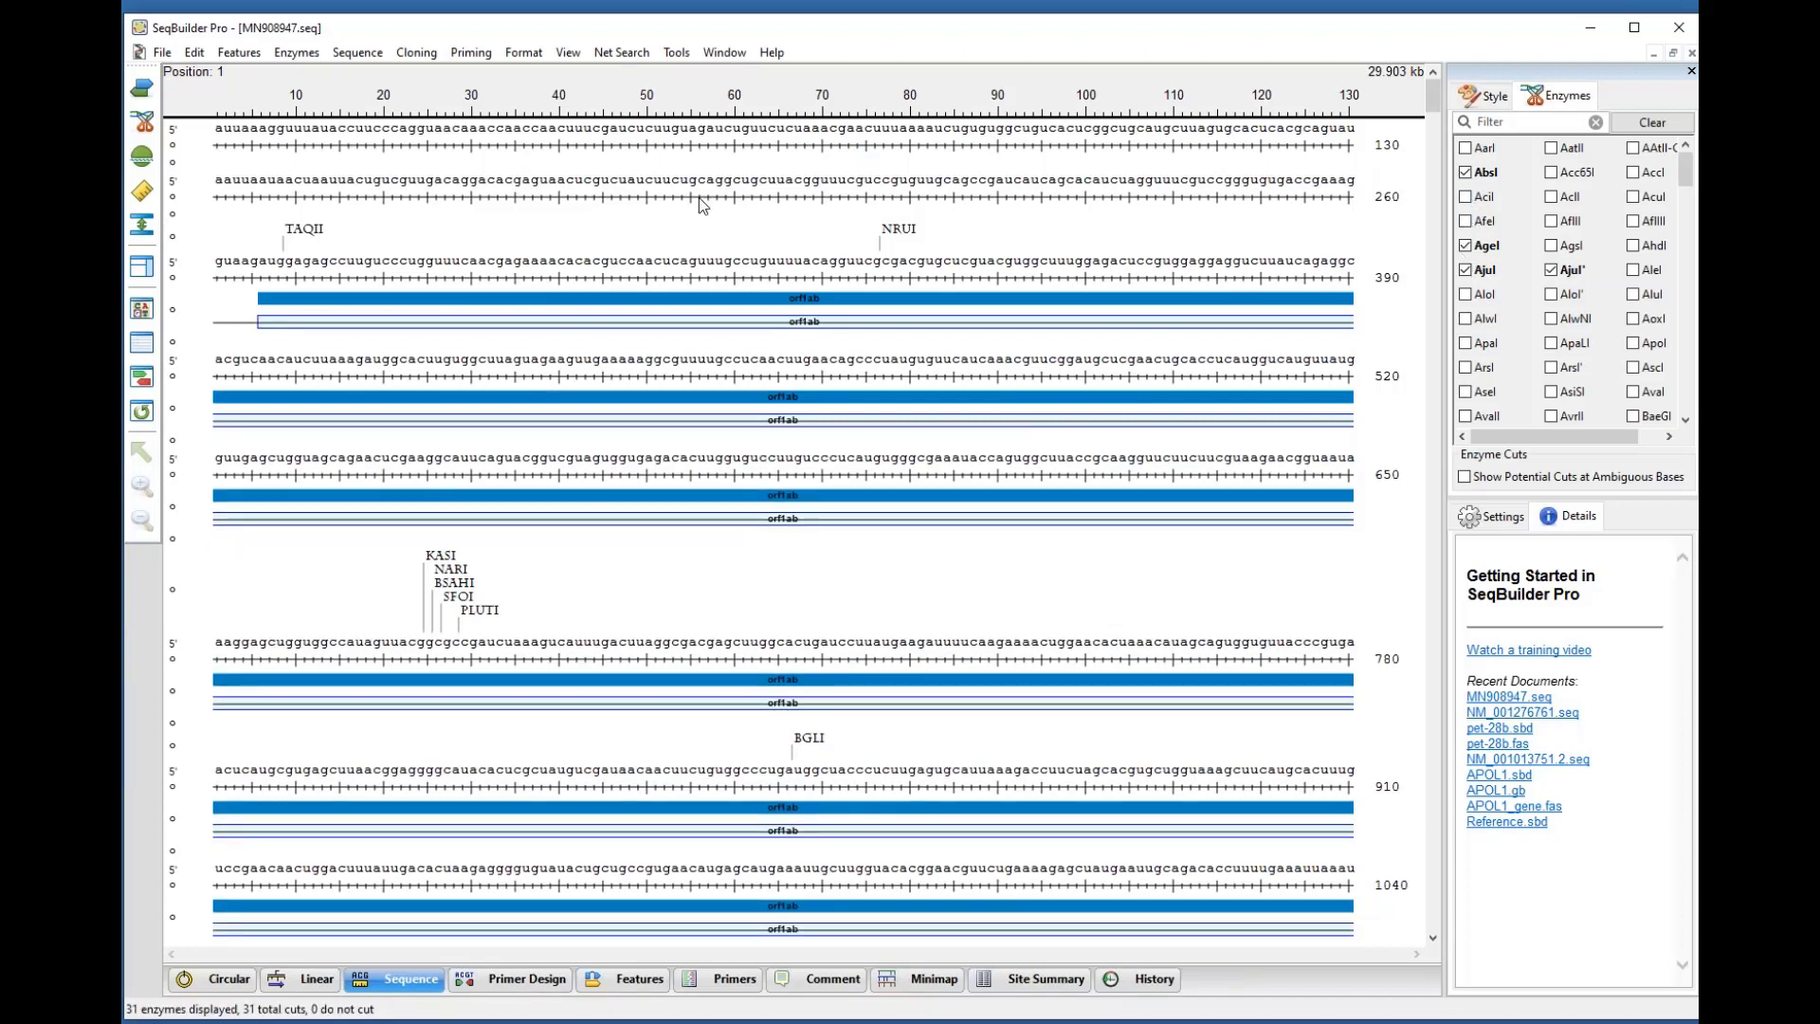
# Step: Examine the pSUMO-MCS selector's enzymes and the available selector types in the Enzyme Selector Manager, then find that selector among the enzyme display choices
pyautogui.click(147, 125)
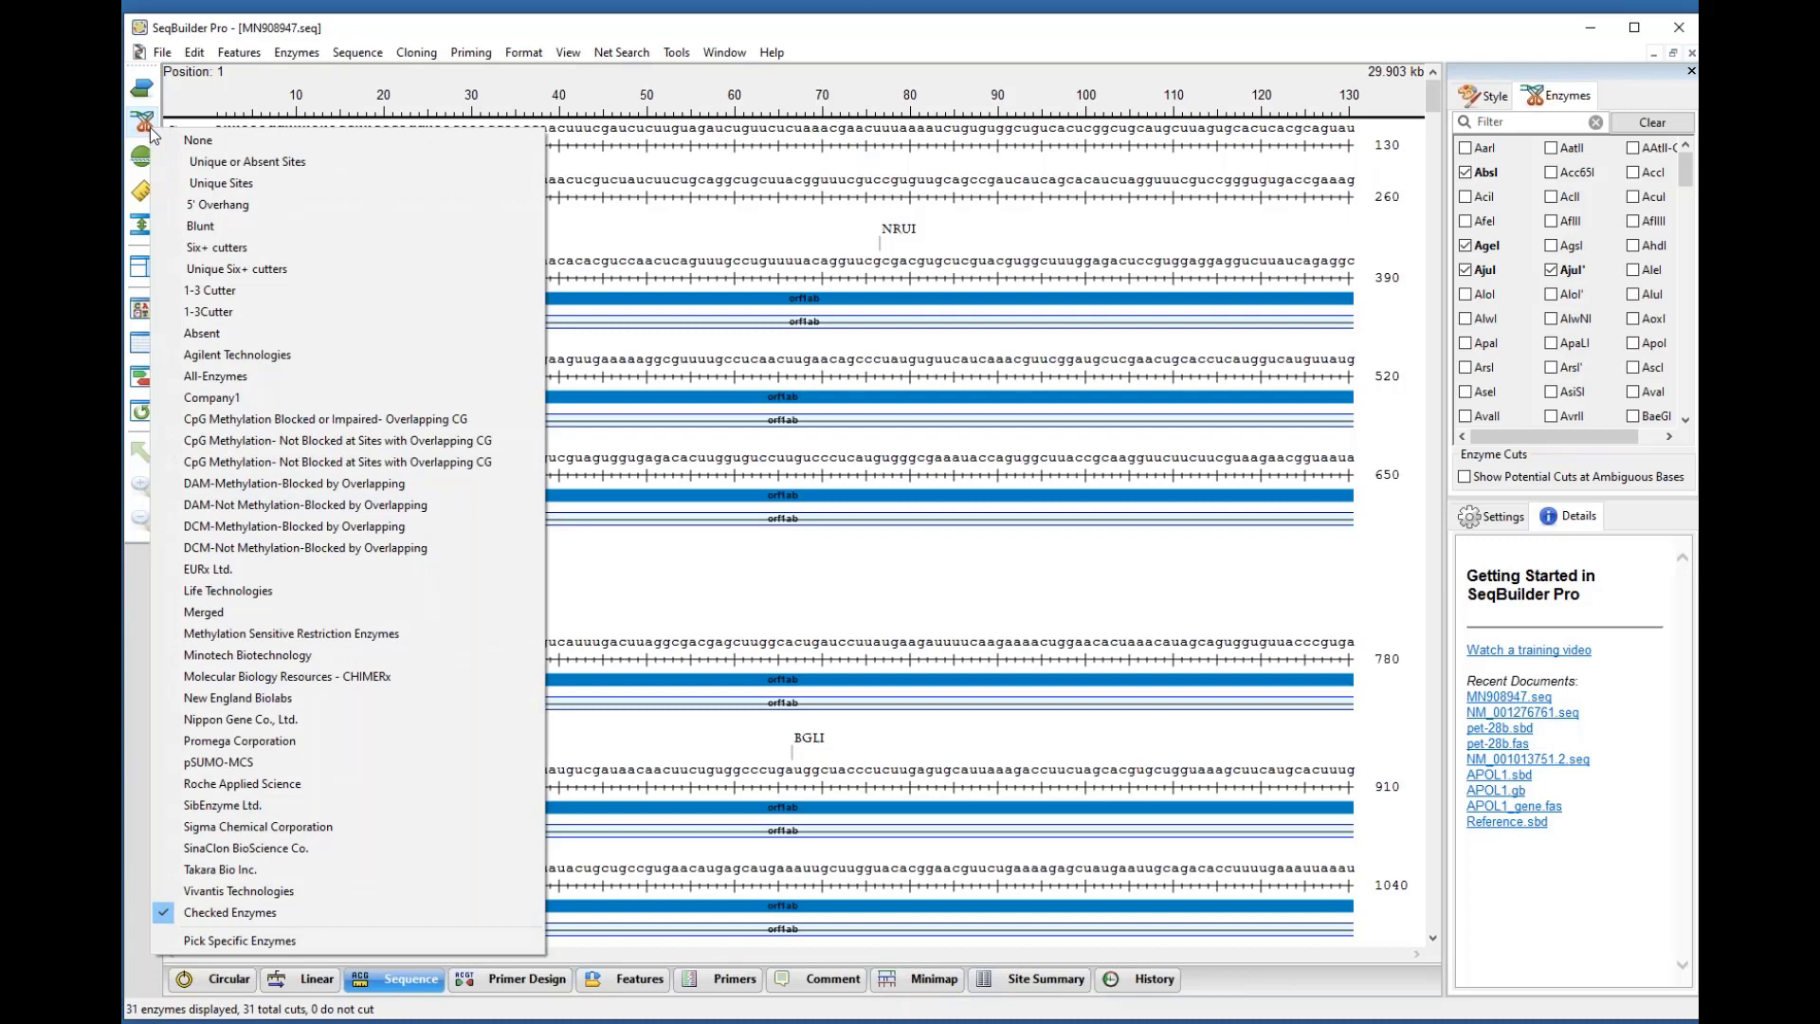
pyautogui.click(288, 53)
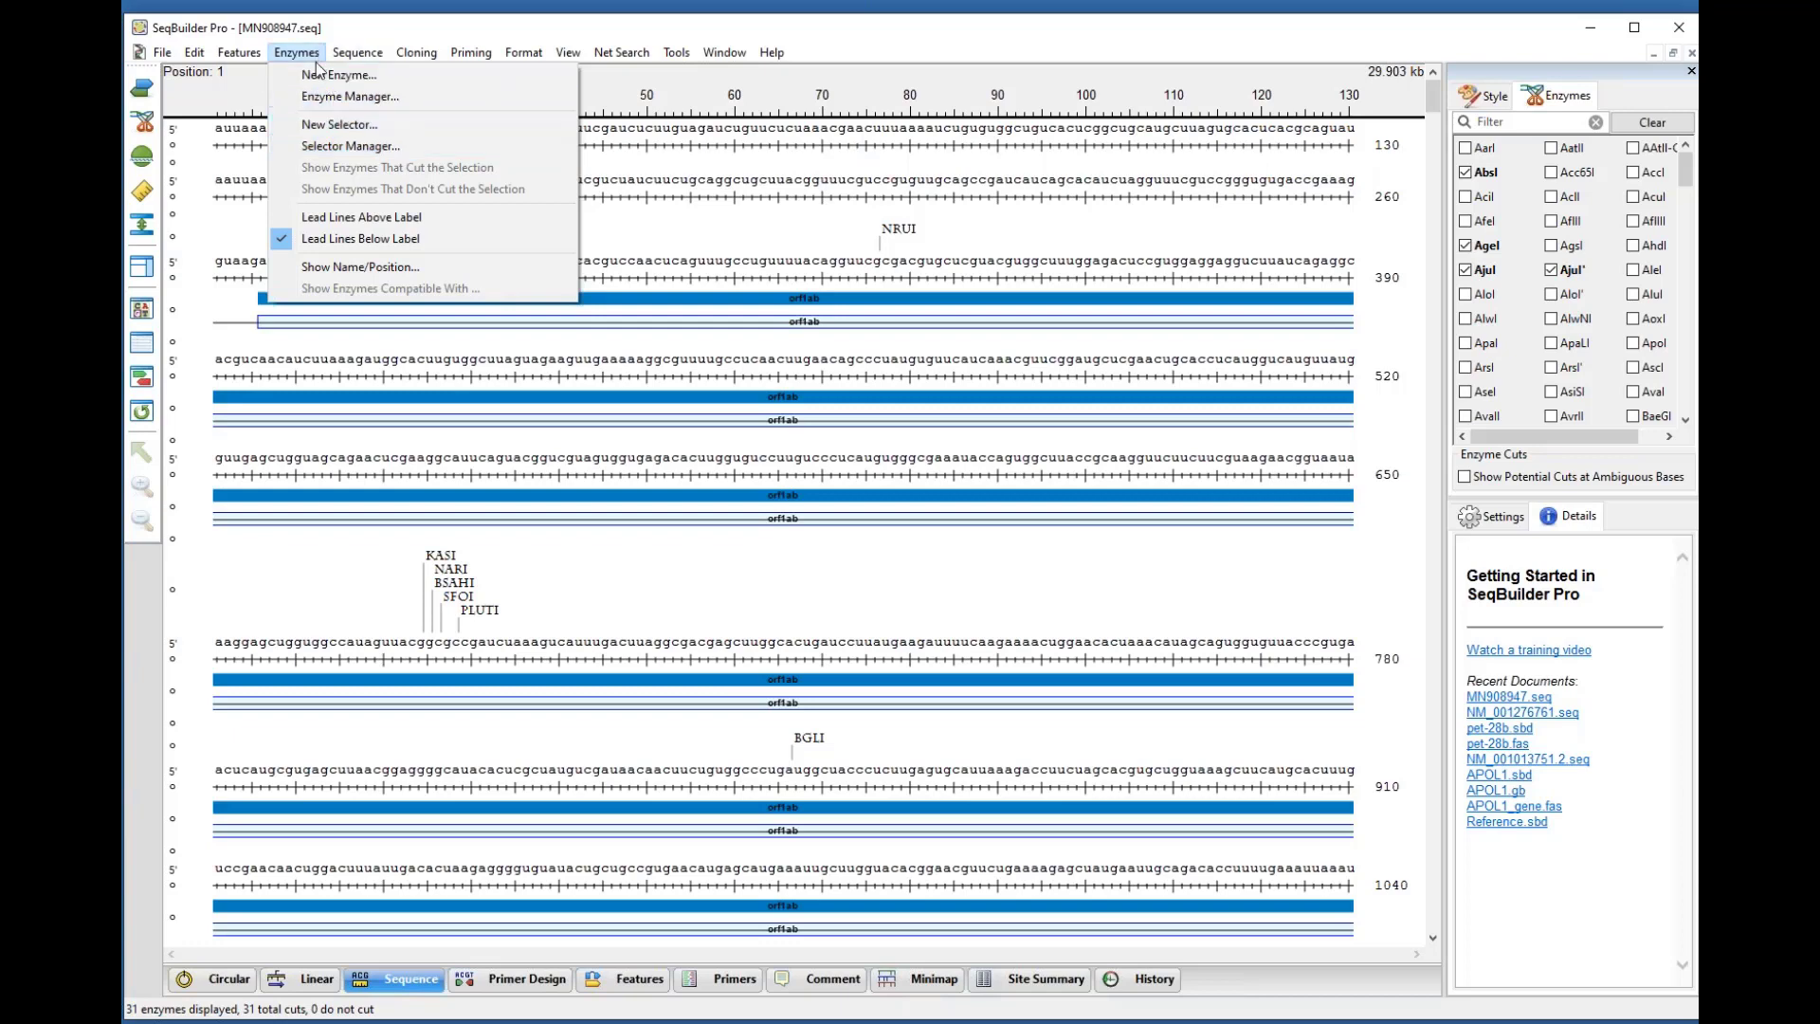
pyautogui.click(343, 149)
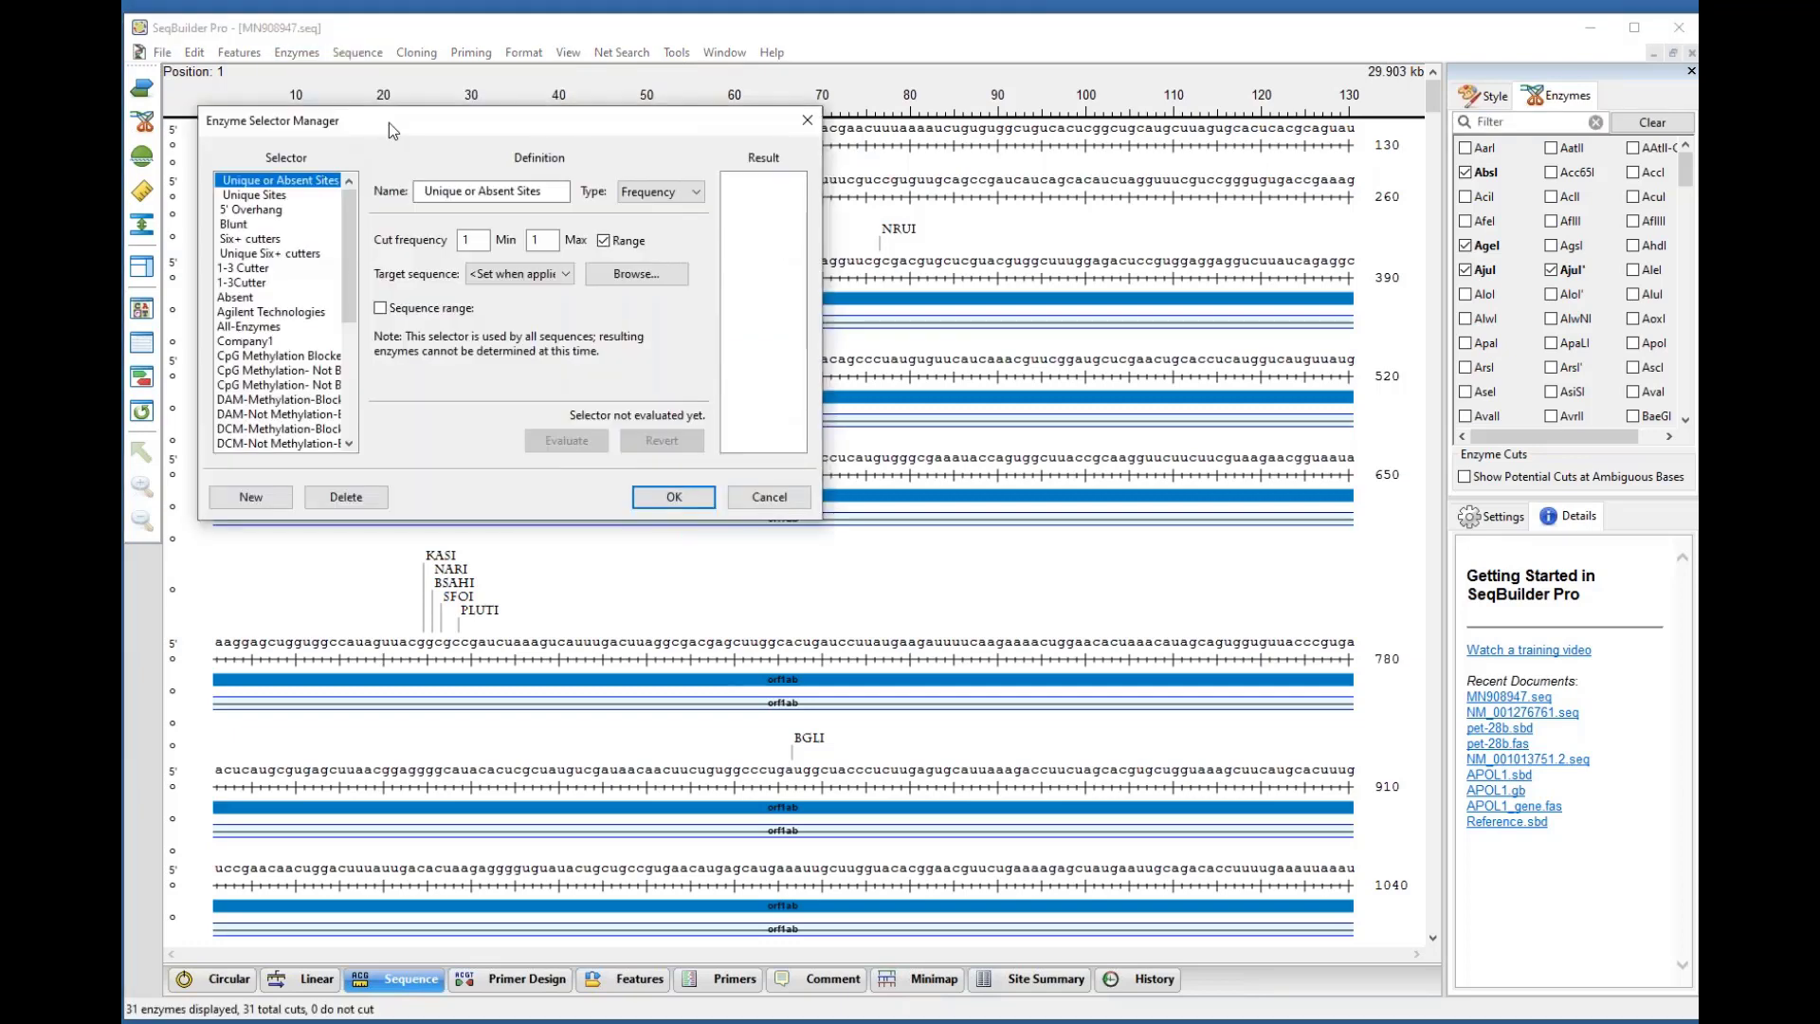
pyautogui.moveTo(388, 122); pyautogui.dragTo(458, 140)
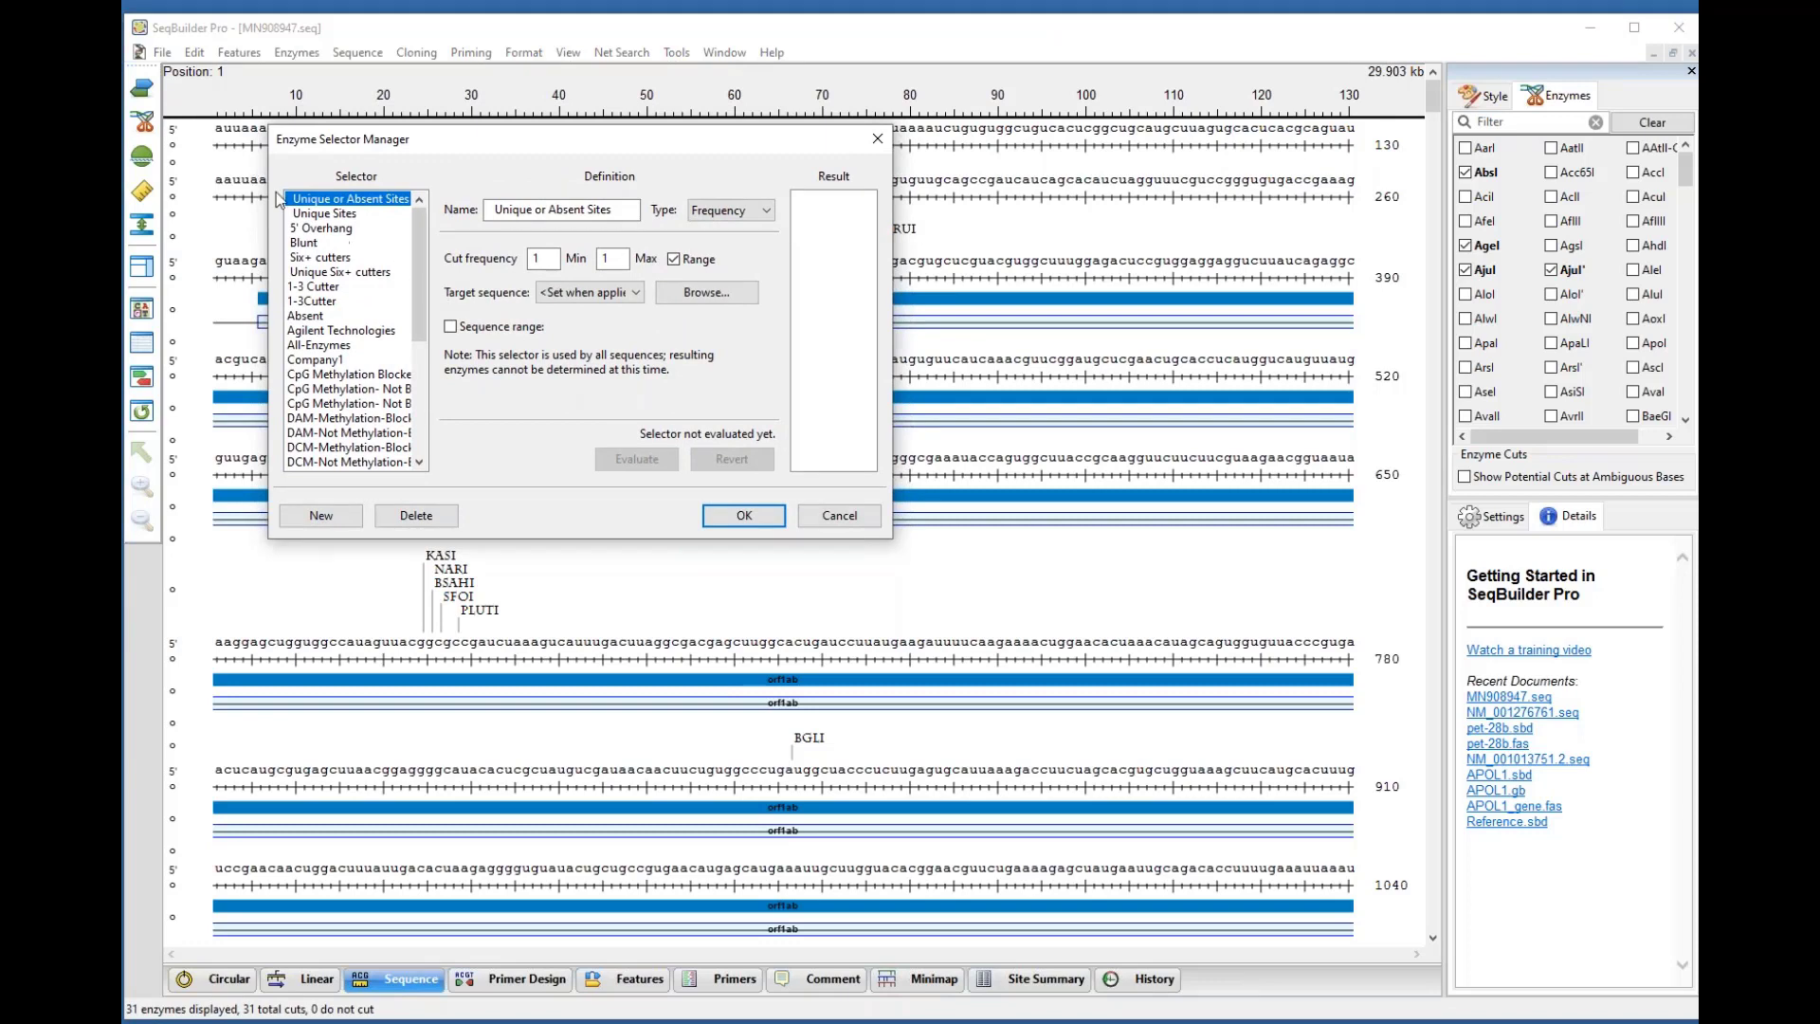
pyautogui.moveTo(417, 241); pyautogui.dragTo(418, 418)
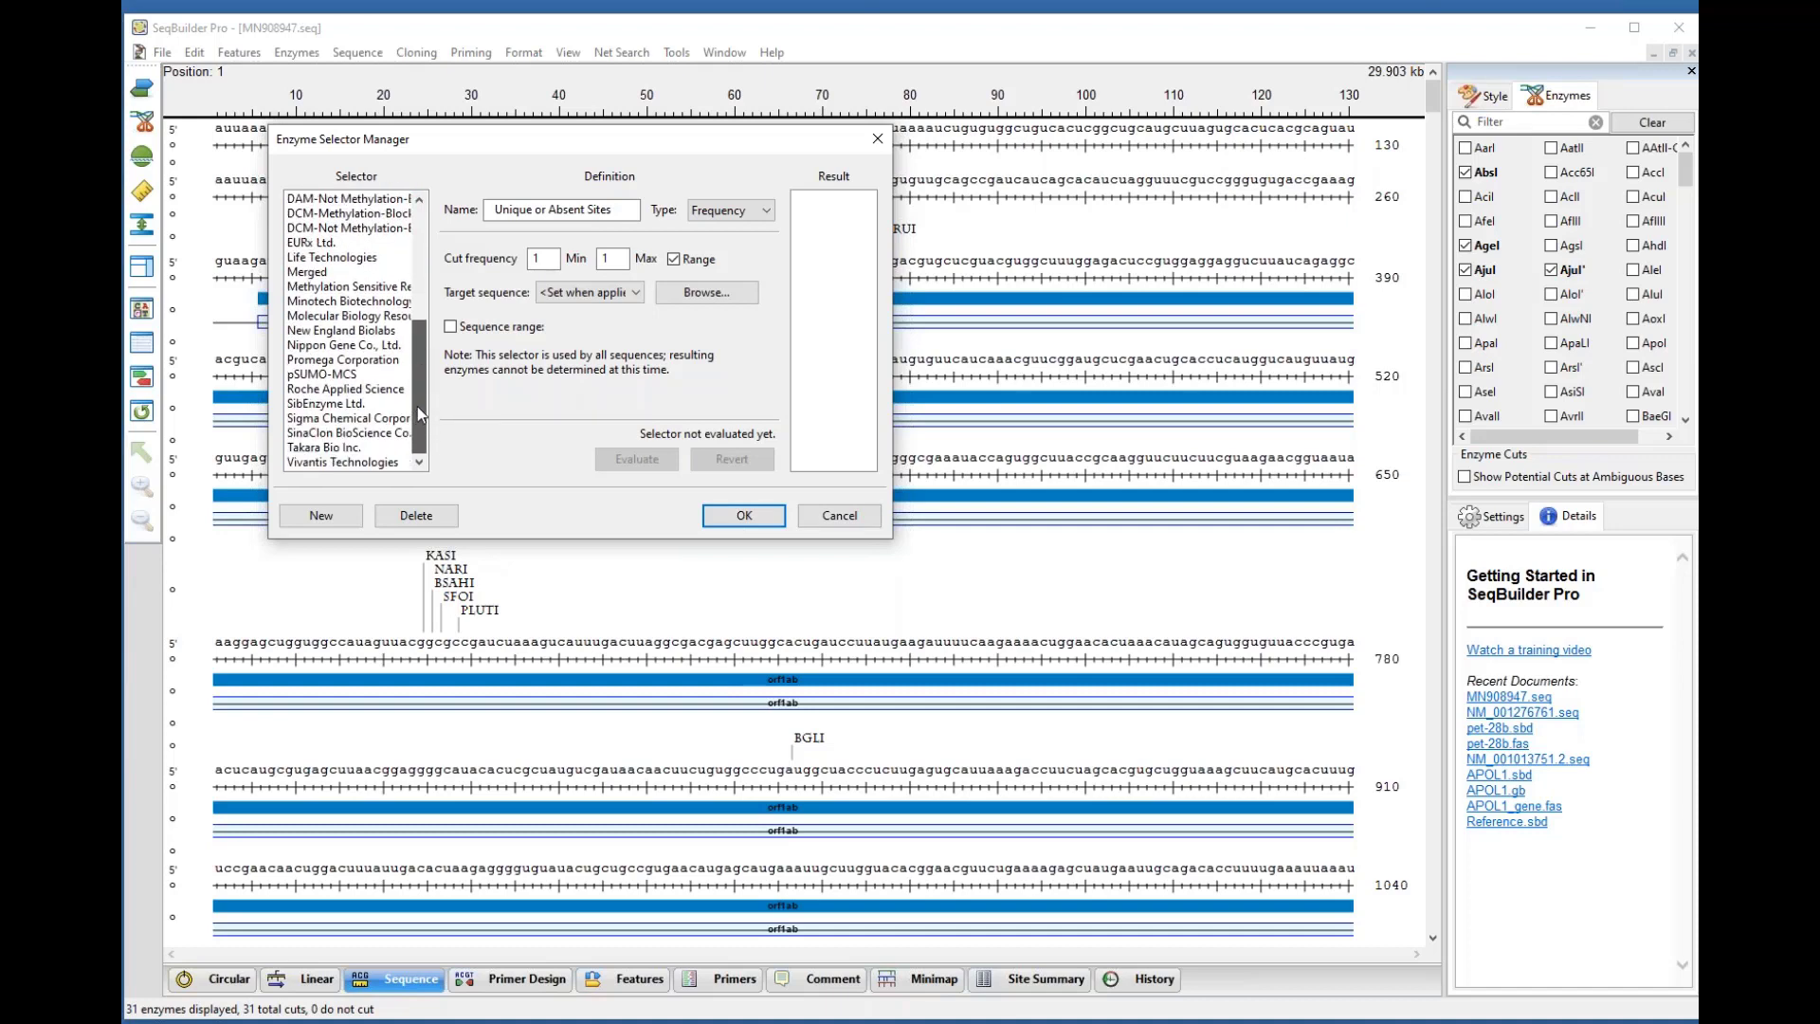
pyautogui.click(322, 374)
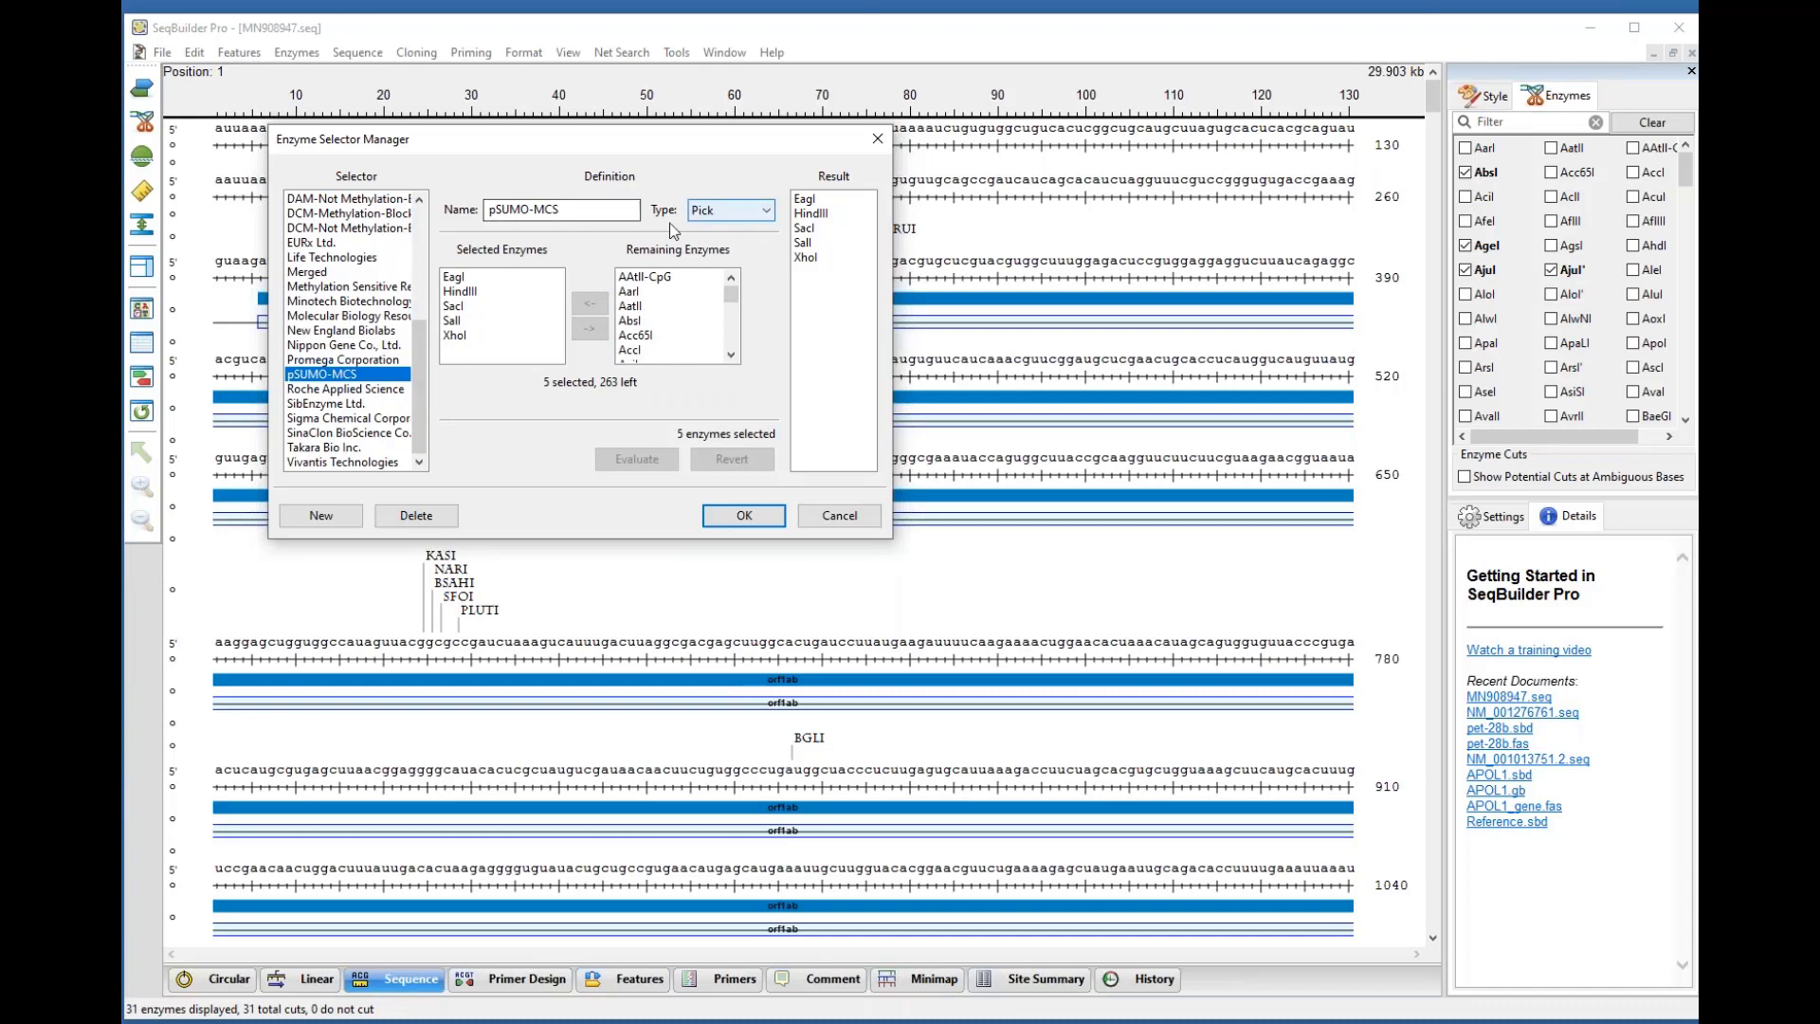
pyautogui.click(763, 211)
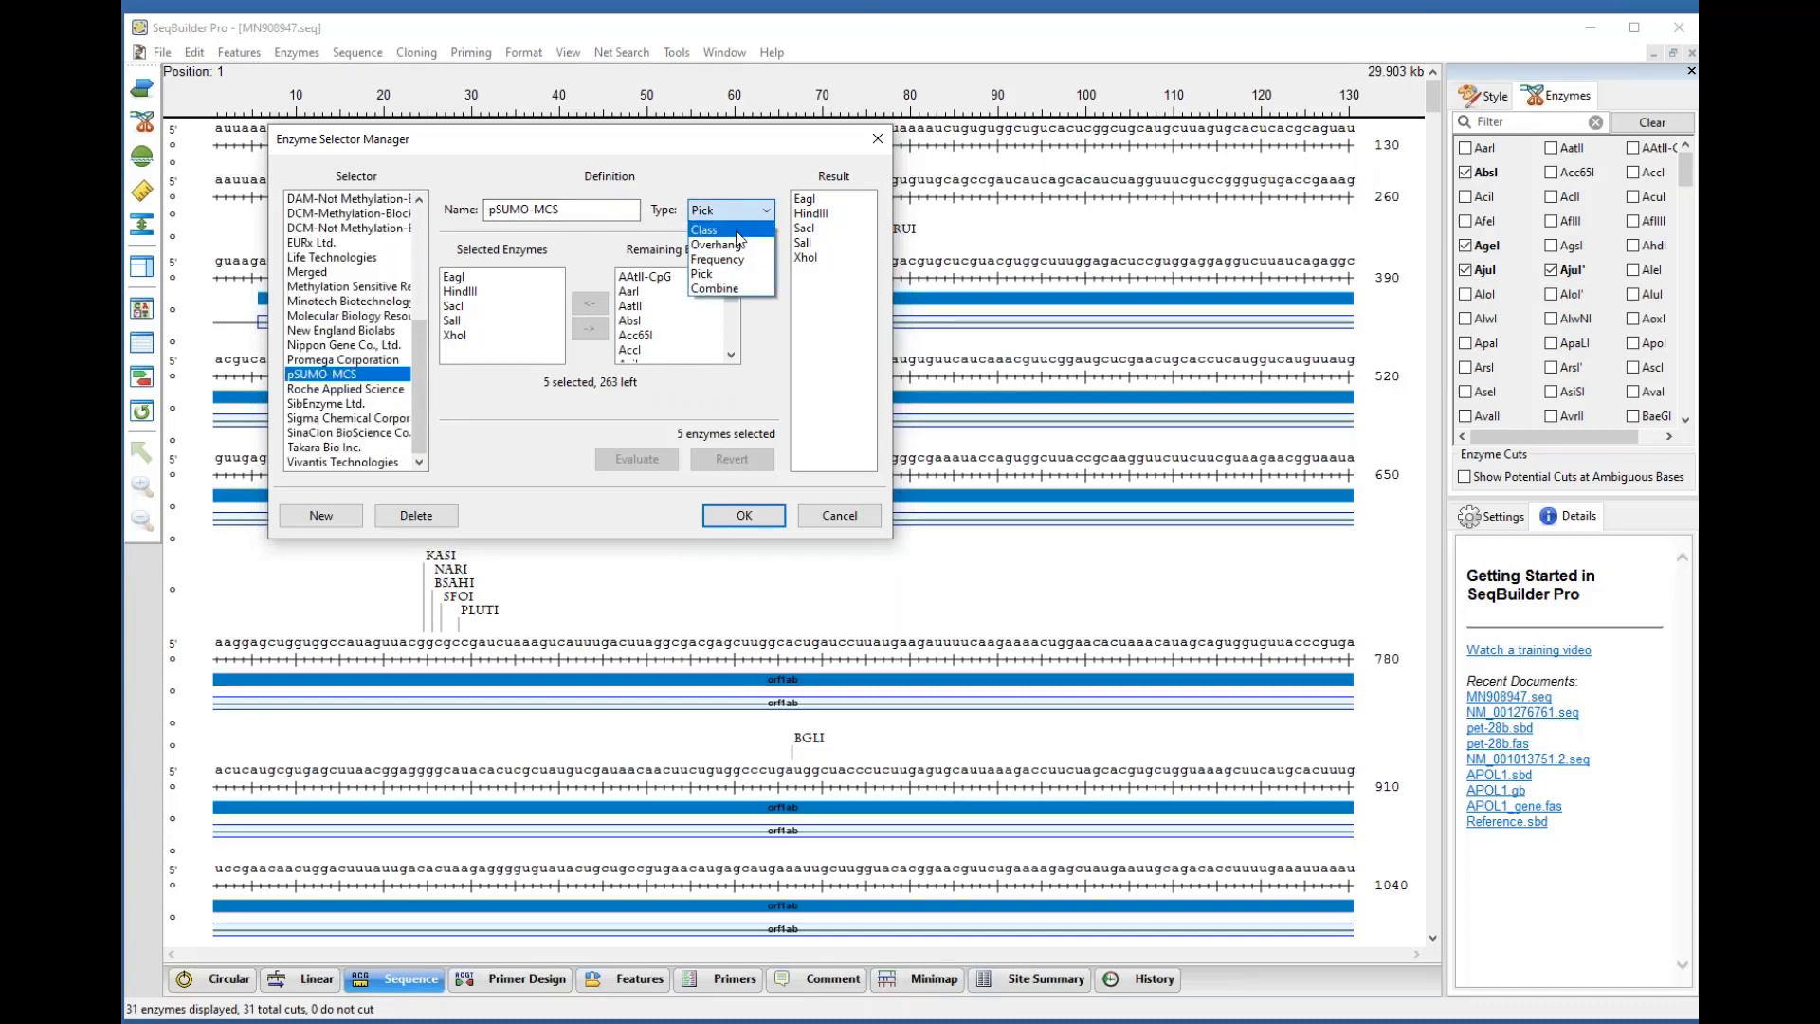
pyautogui.click(731, 284)
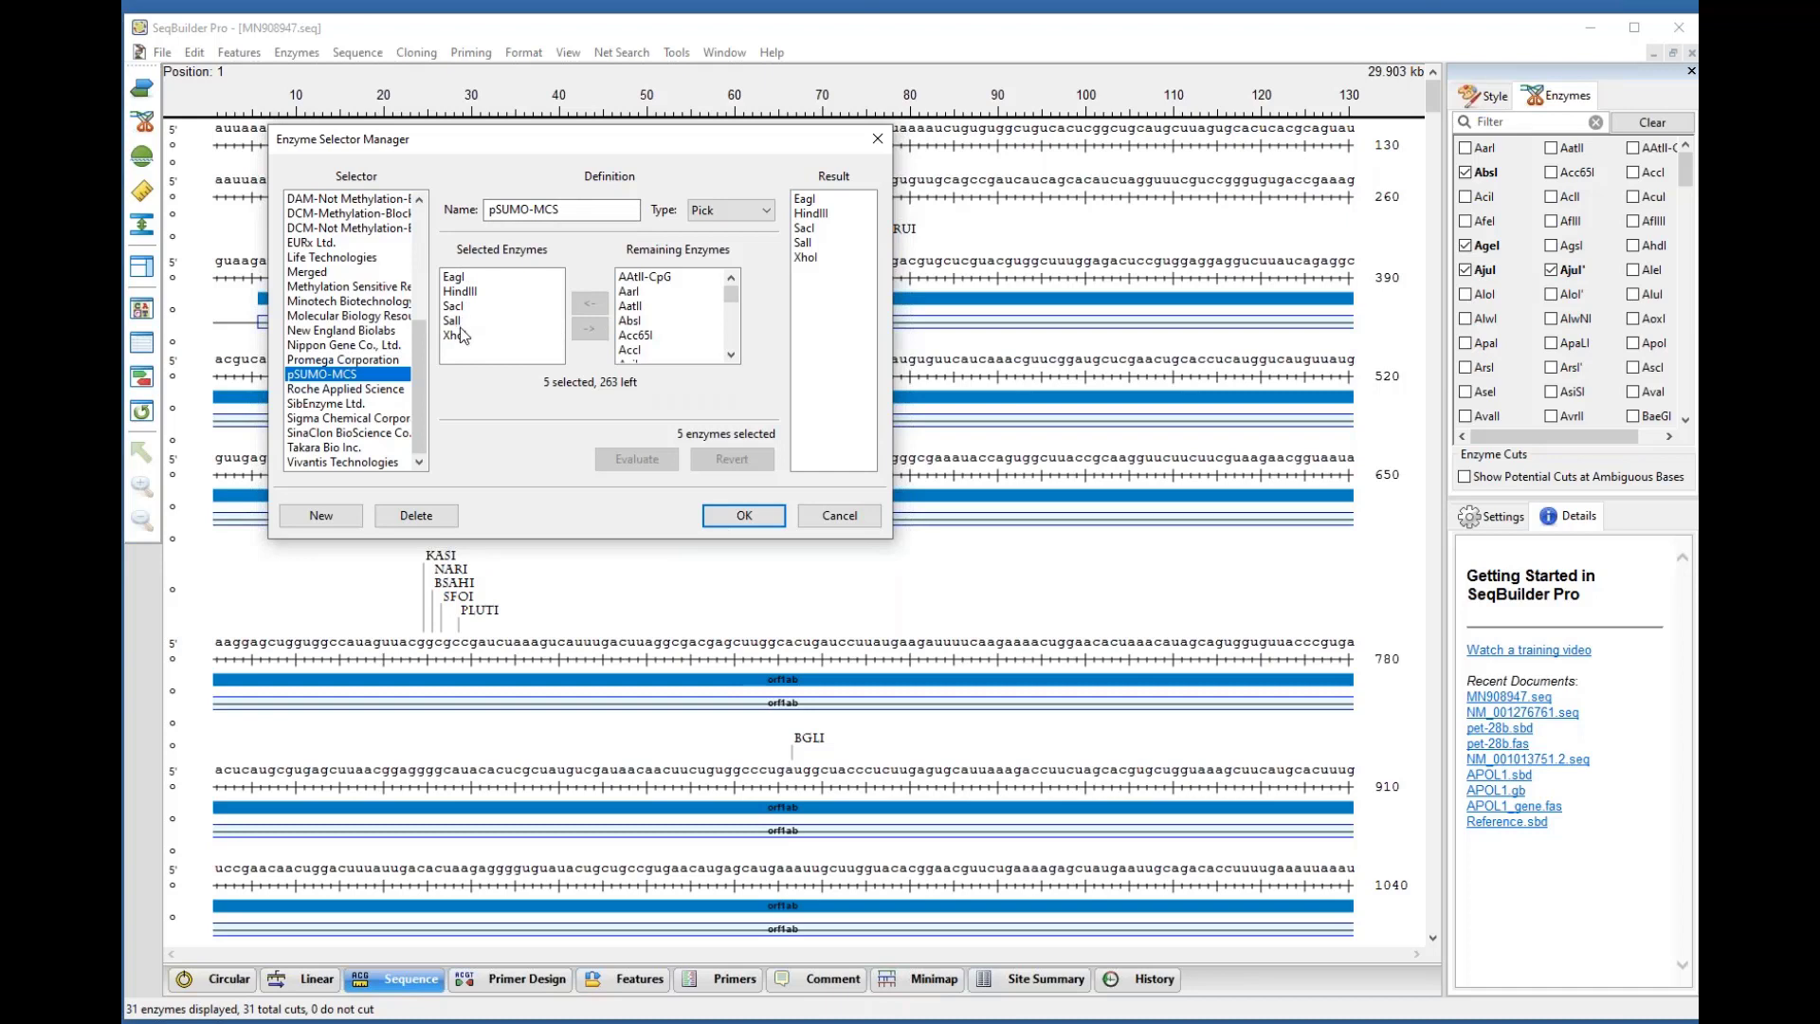
pyautogui.click(744, 513)
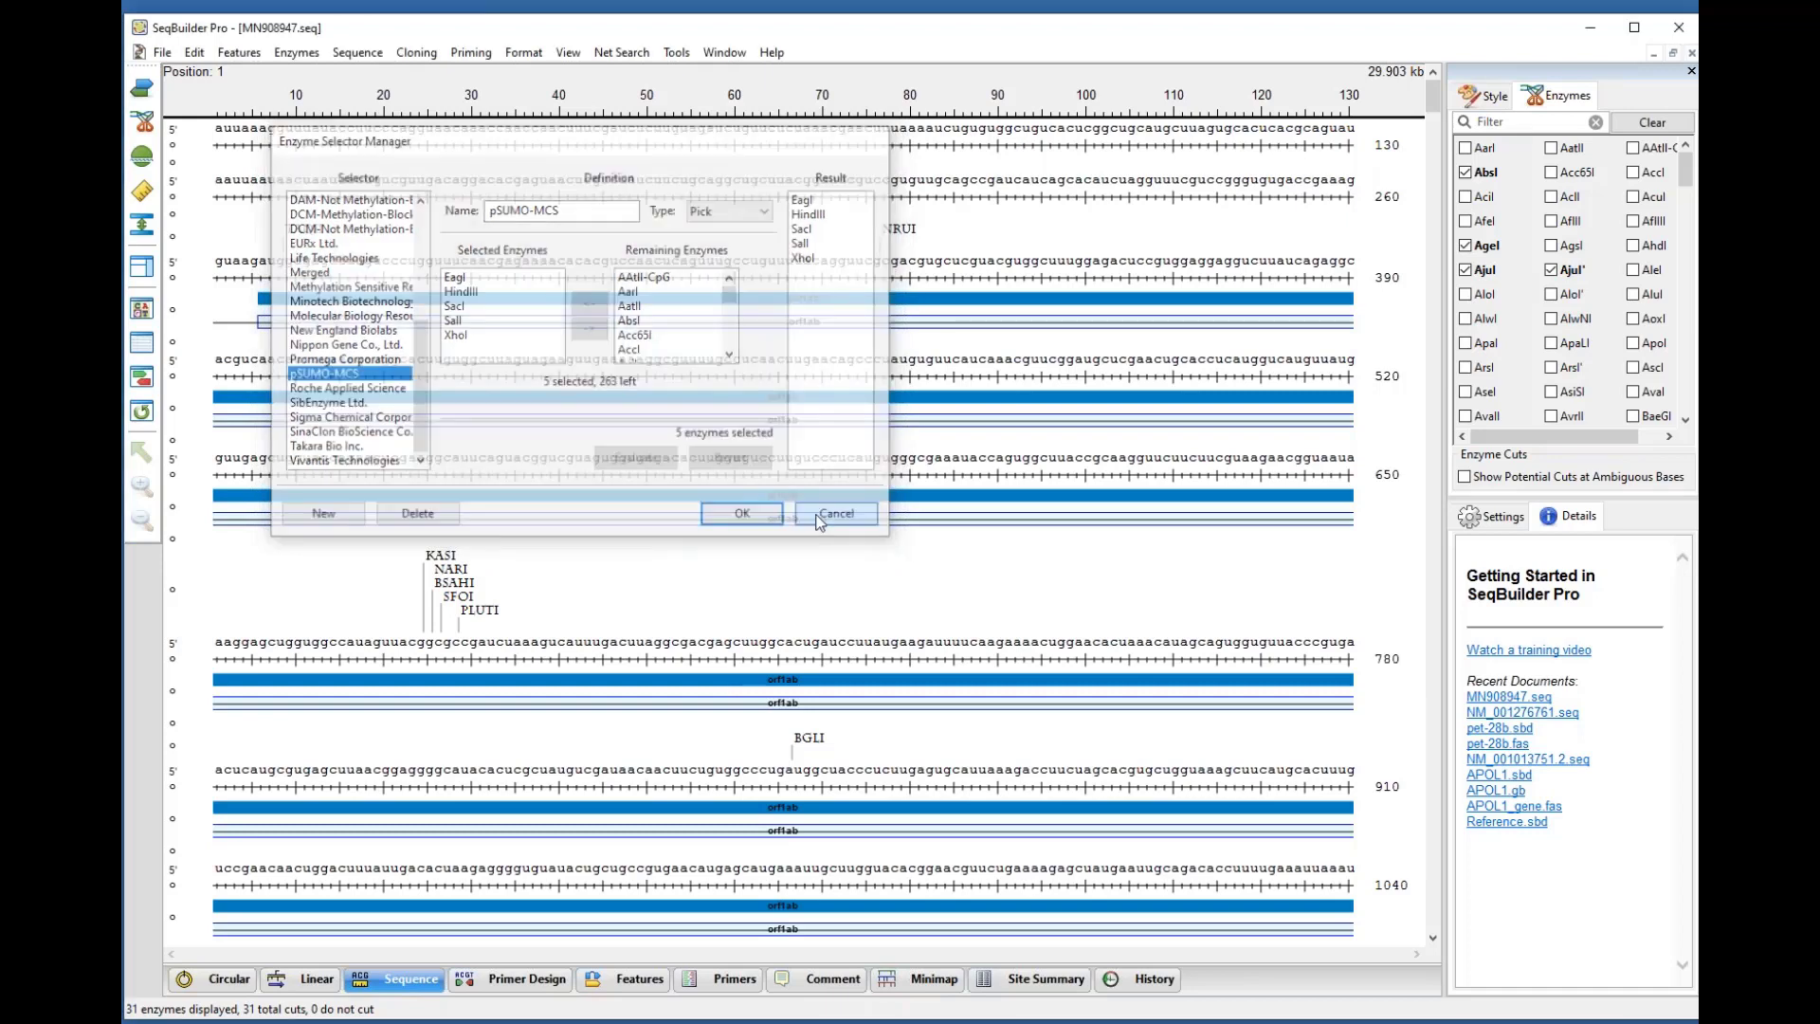
pyautogui.click(142, 121)
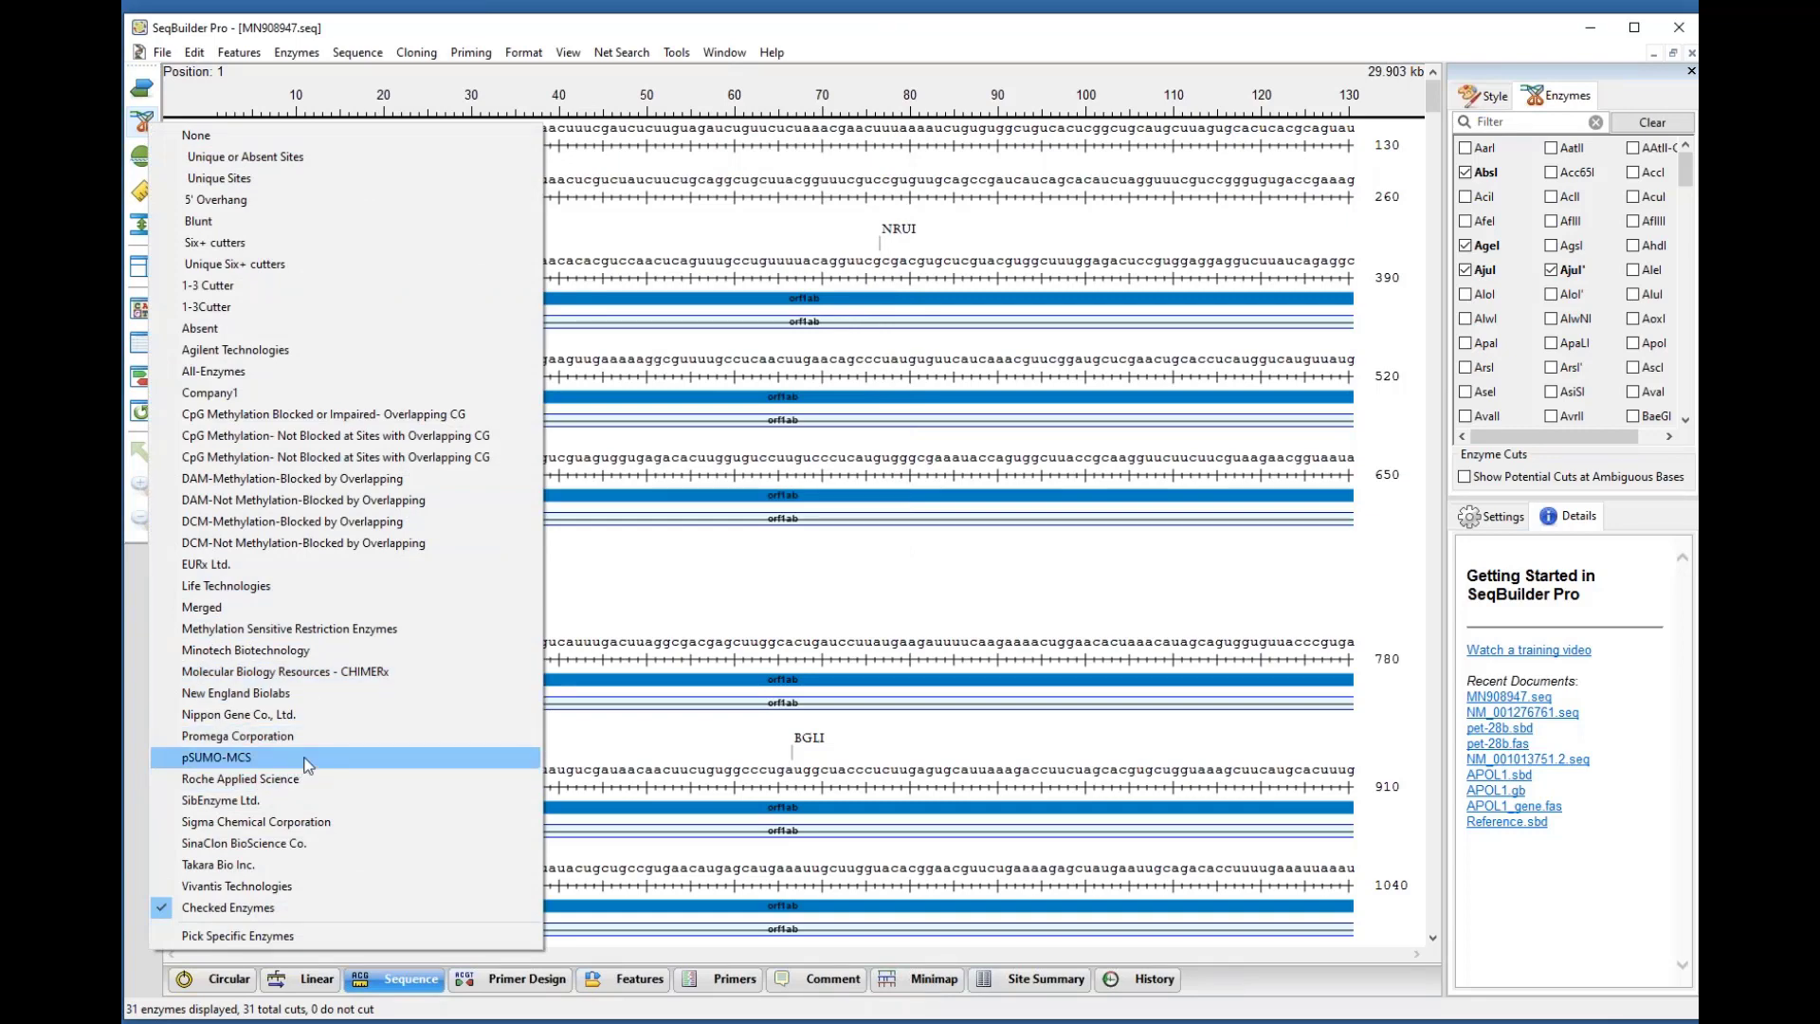
pyautogui.click(512, 8)
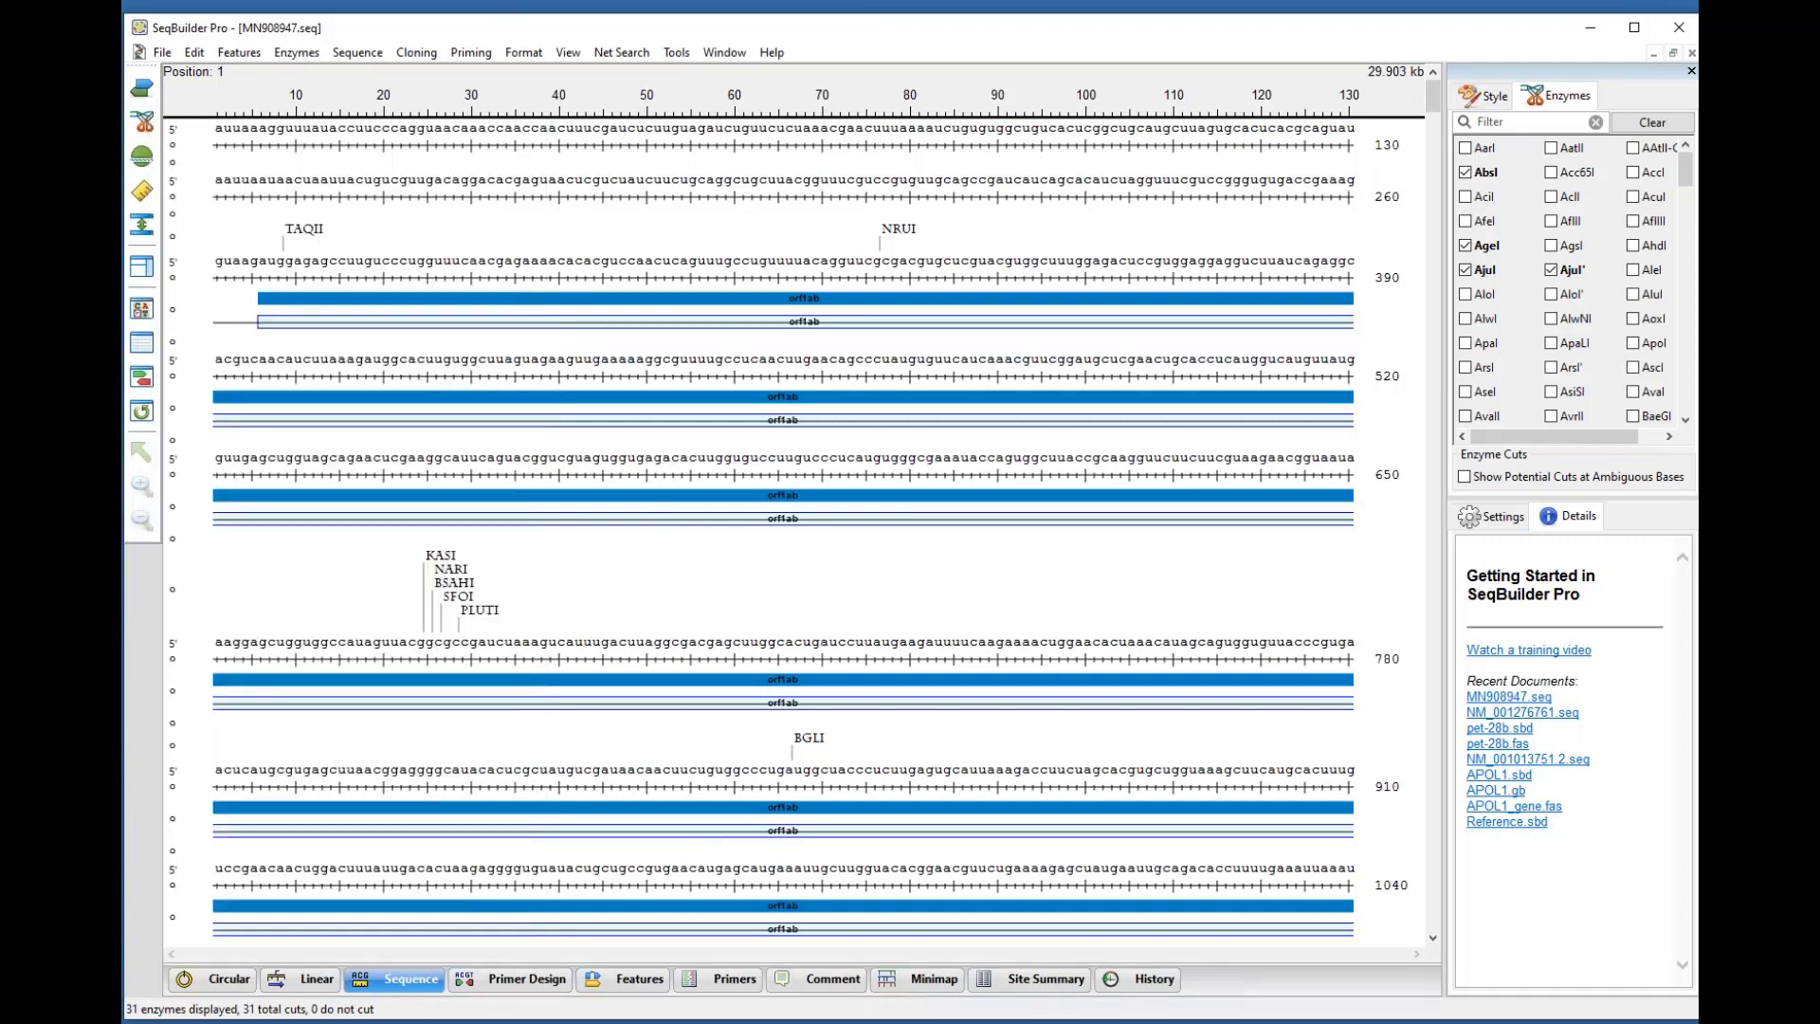
# Step: Review the reading frame and ORF display options for the sequence without applying any
pyautogui.click(142, 157)
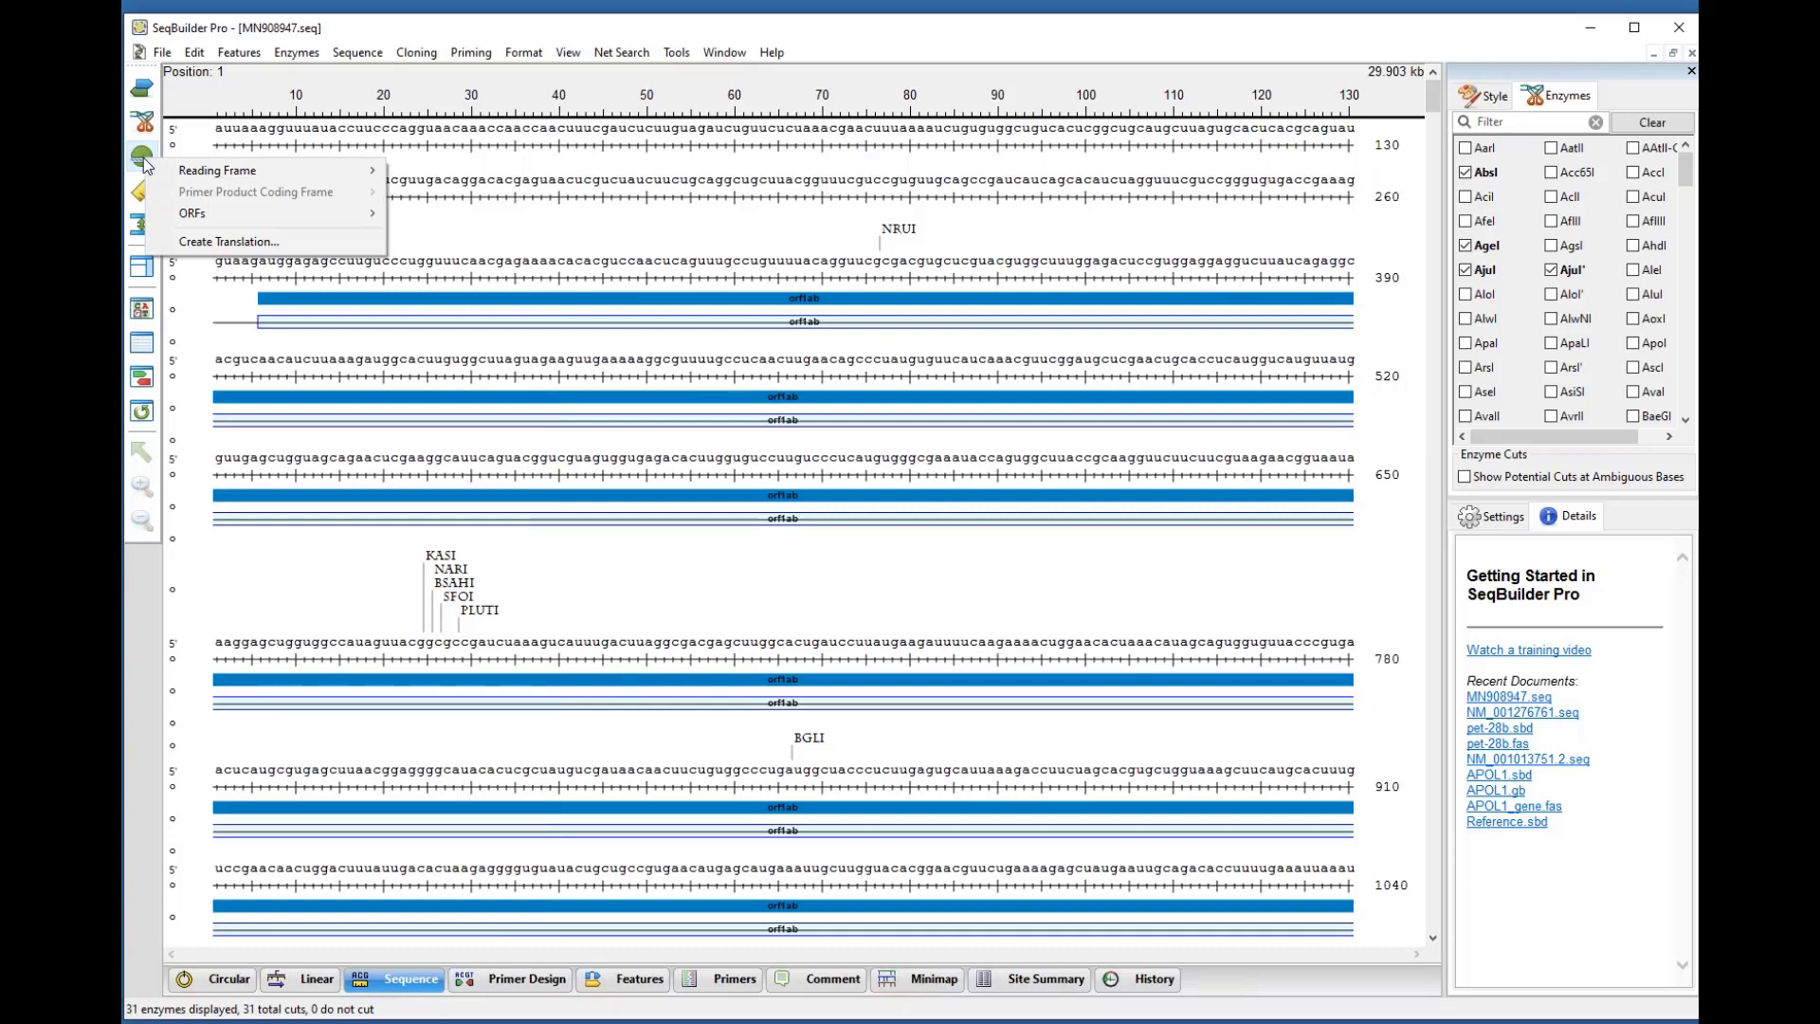
pyautogui.moveTo(204, 176)
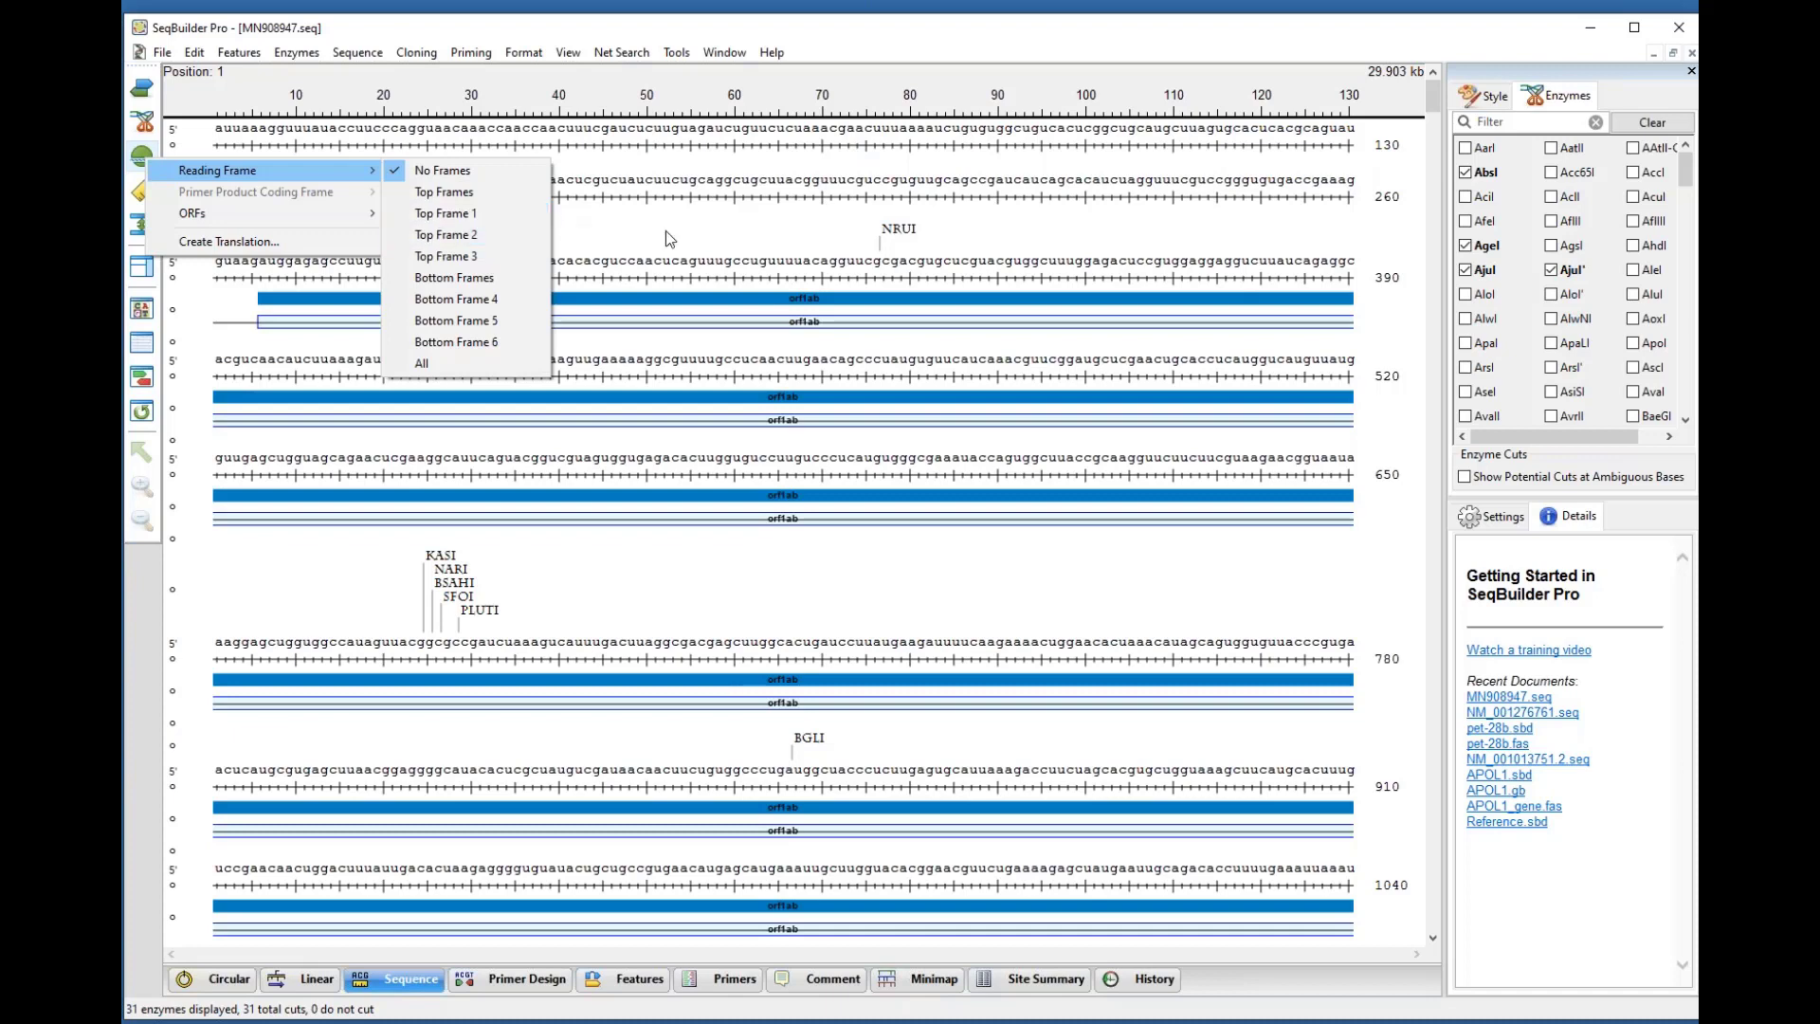
pyautogui.moveTo(252, 218)
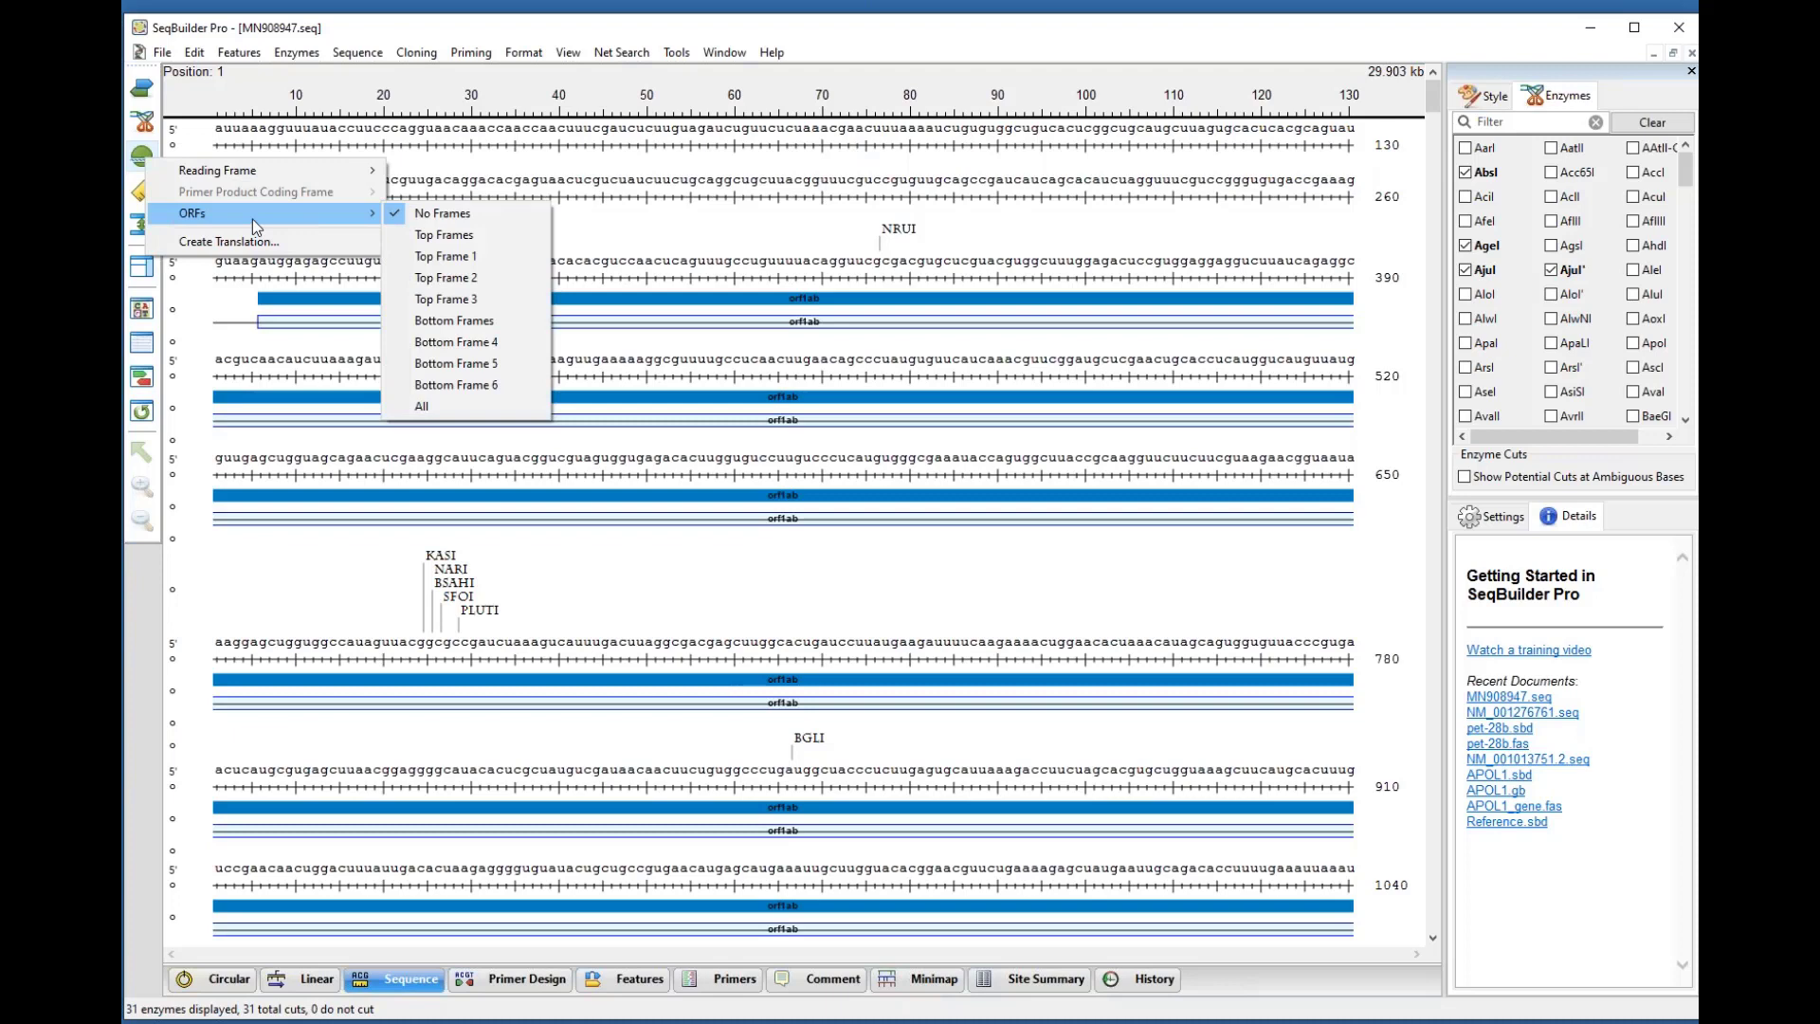
pyautogui.click(643, 166)
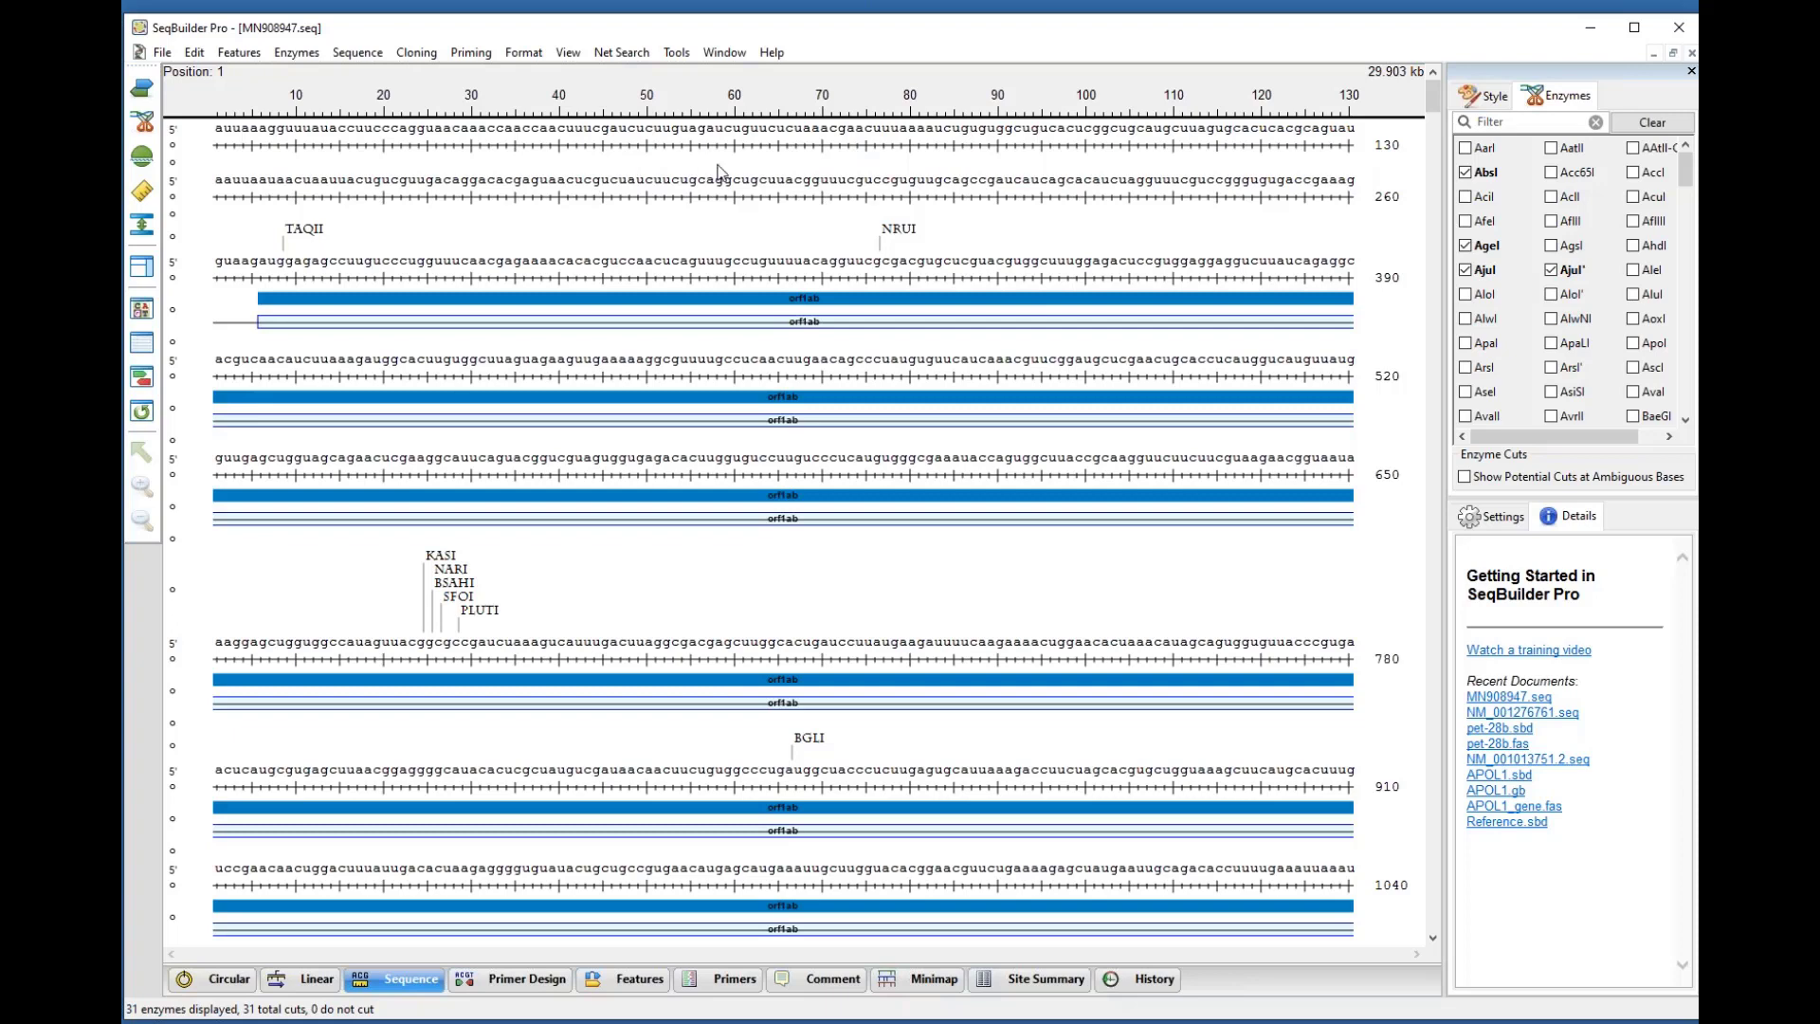
# Step: Create a translation named Exon1 from bases 22 to 82 of the sequence
pyautogui.moveTo(934, 144); pyautogui.dragTo(400, 137)
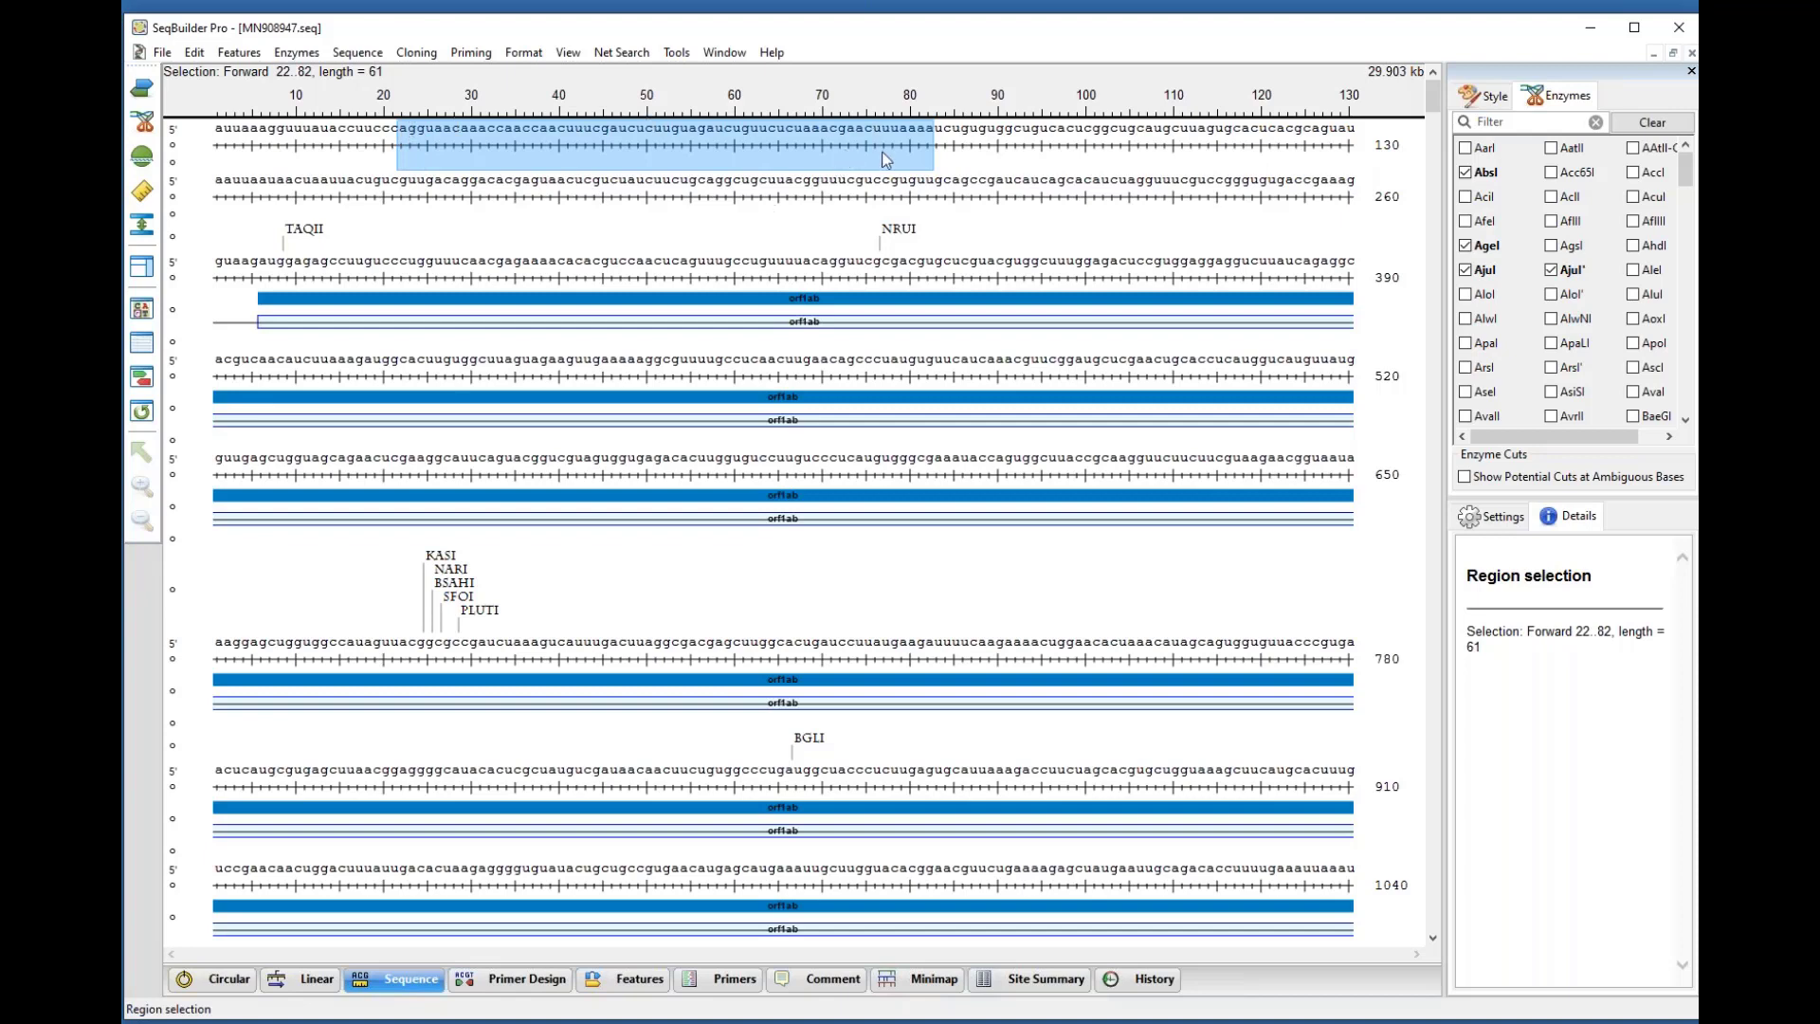
pyautogui.click(141, 157)
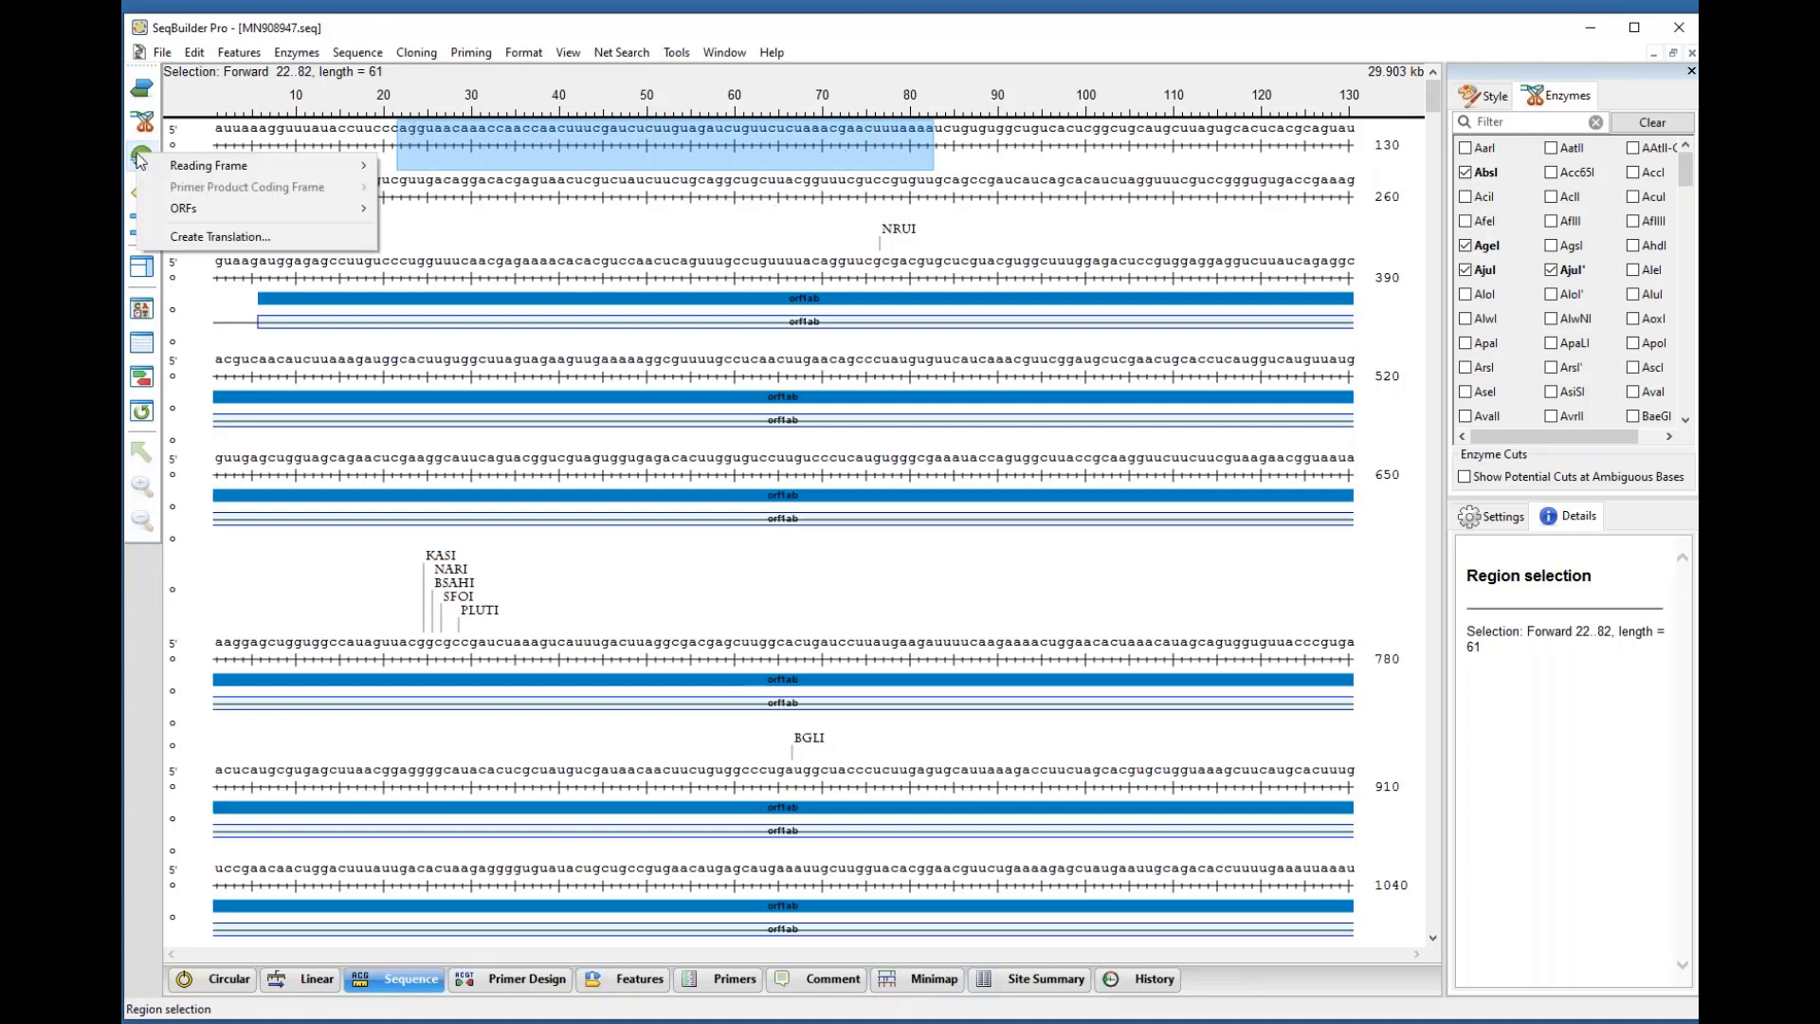
pyautogui.click(208, 238)
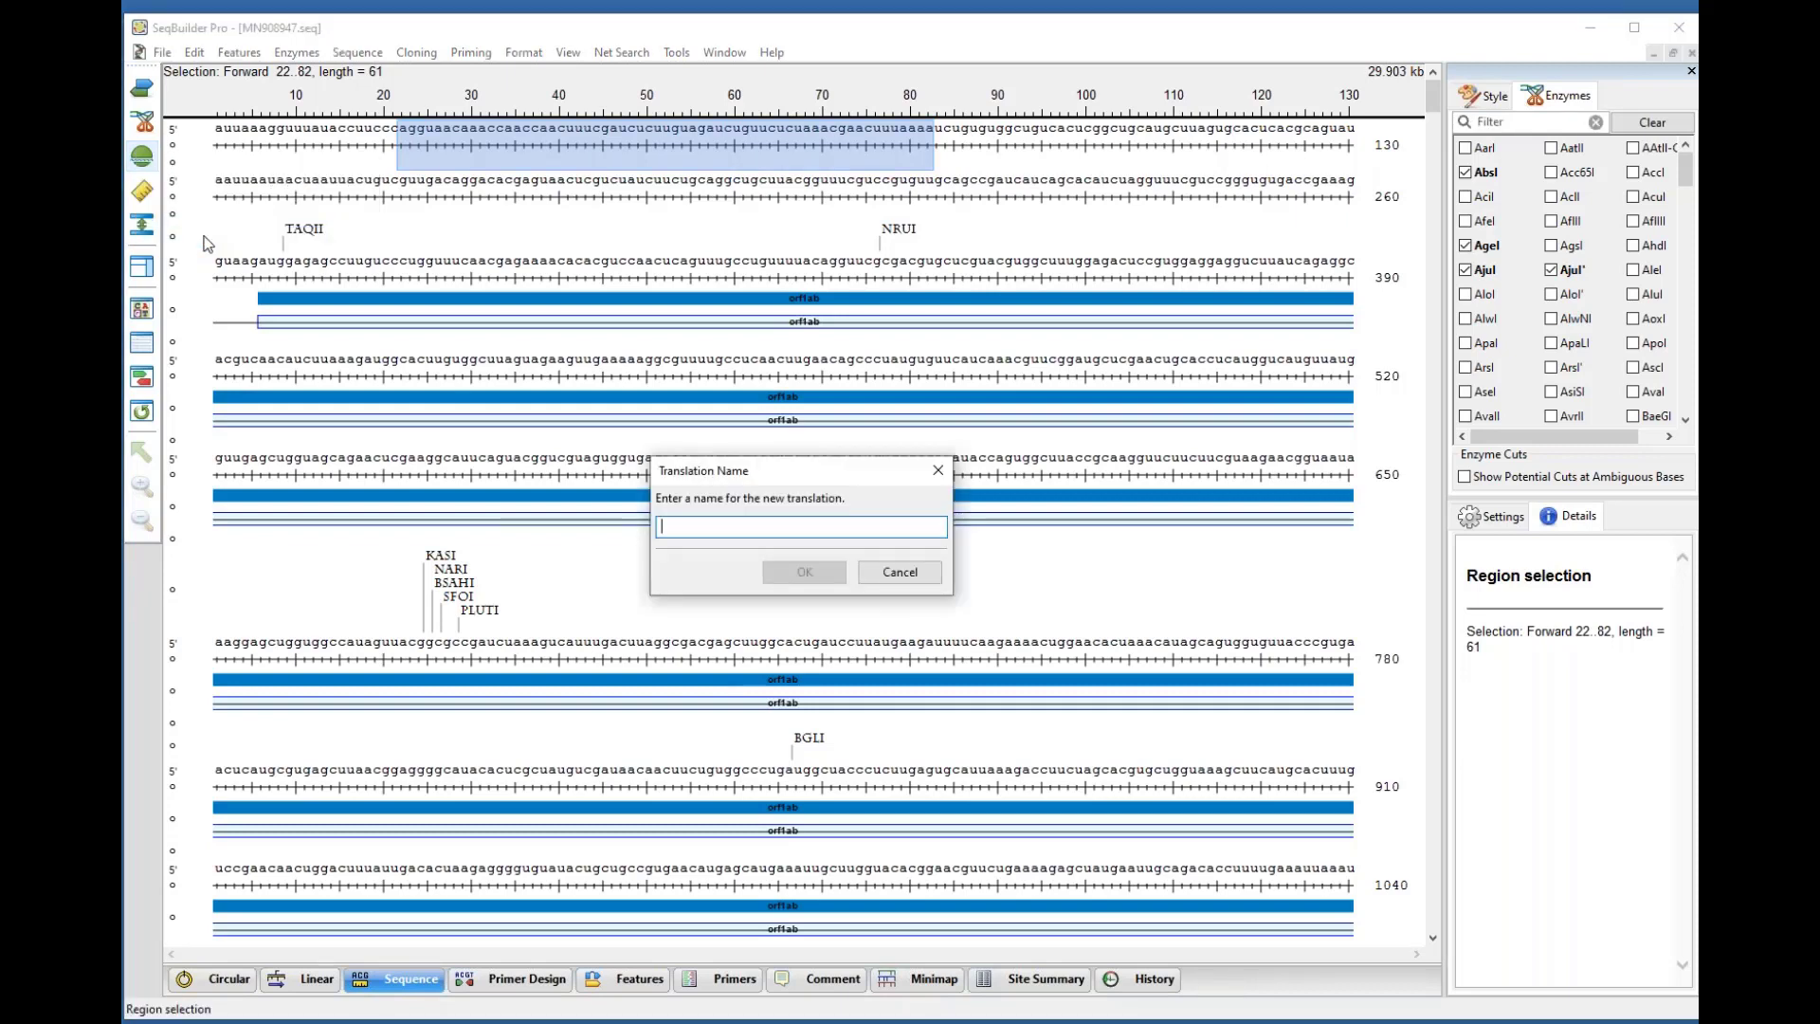
pyautogui.write('Exon1')
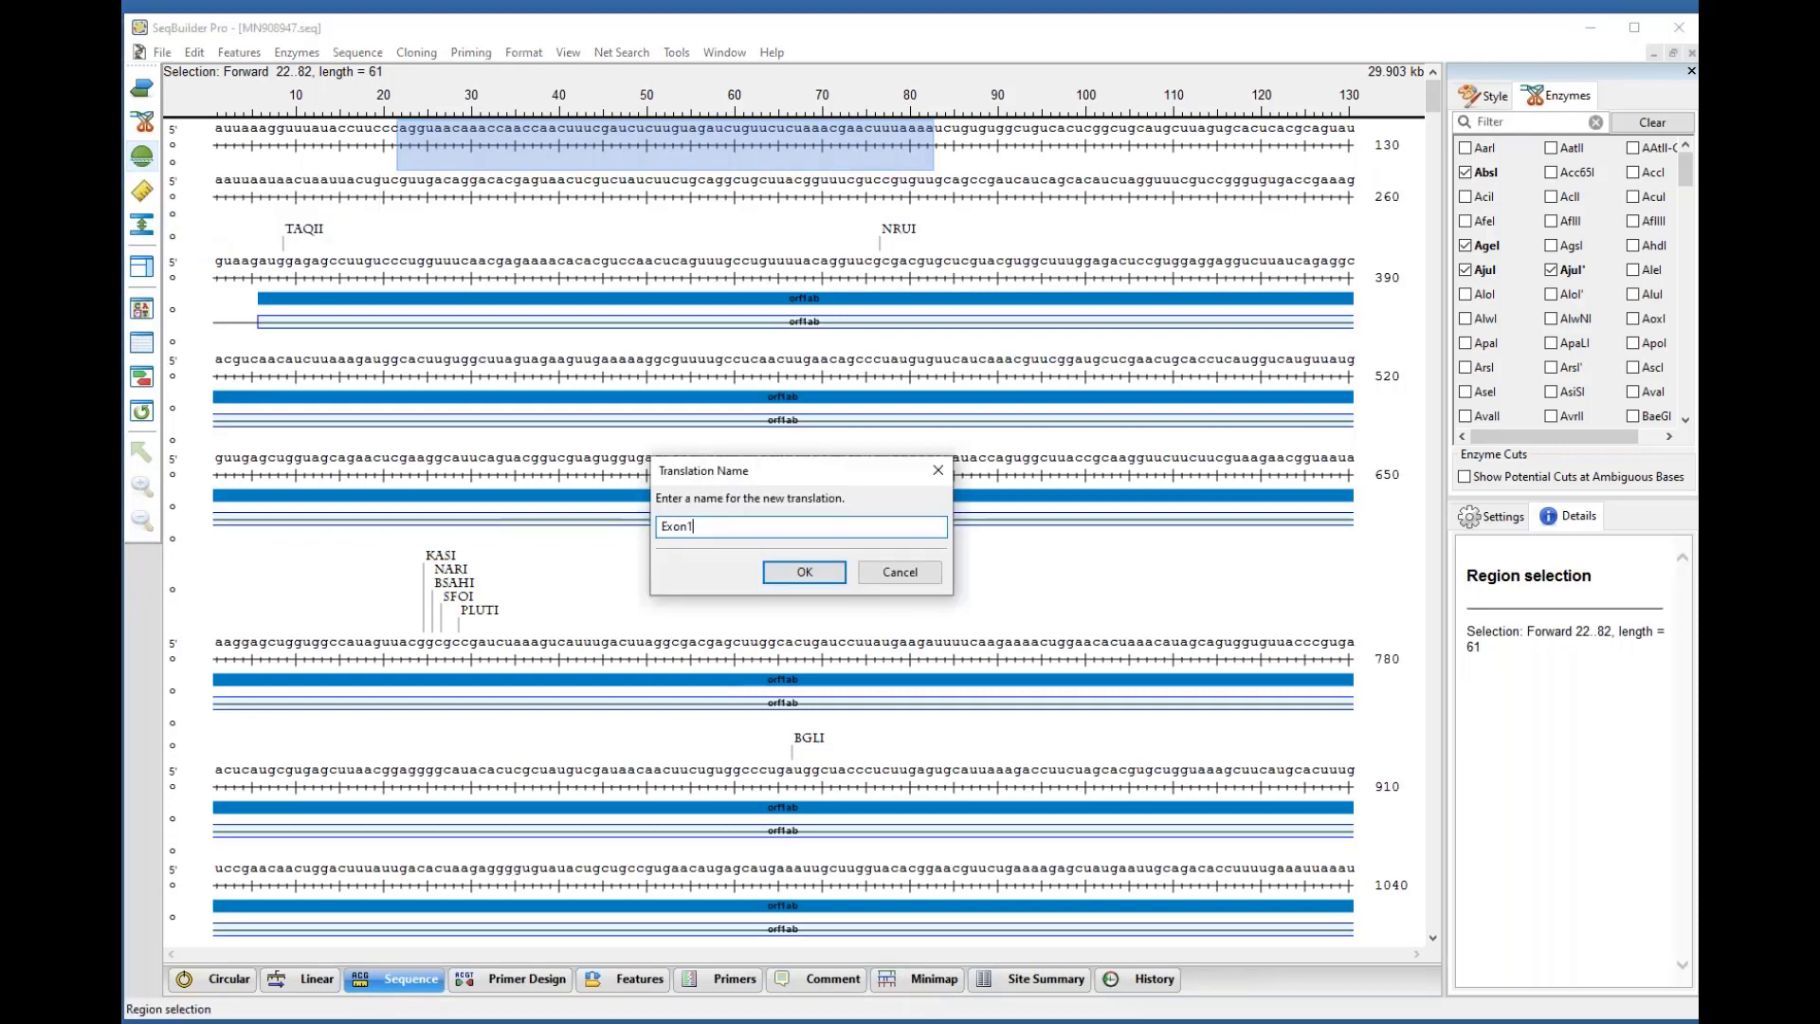
pyautogui.press('Return')
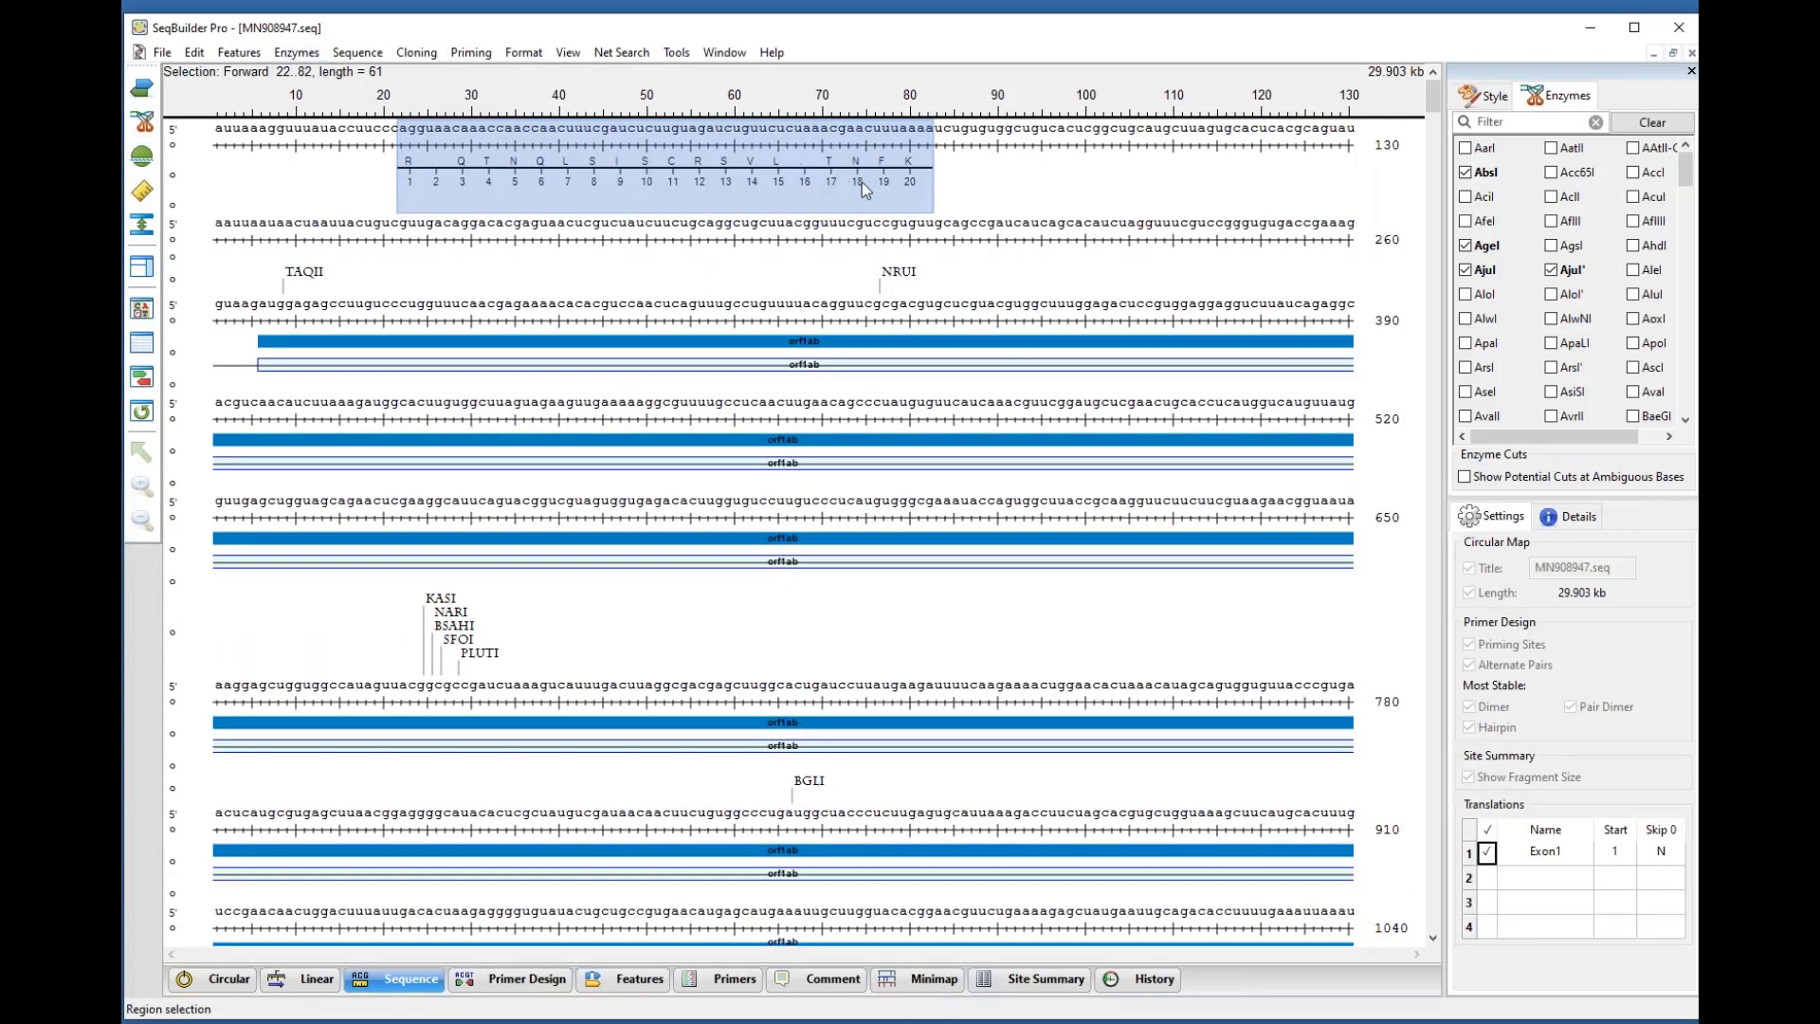
# Step: Review the commands for creating a feature from the selected bases or joining them to an existing feature, without applying any
pyautogui.click(239, 52)
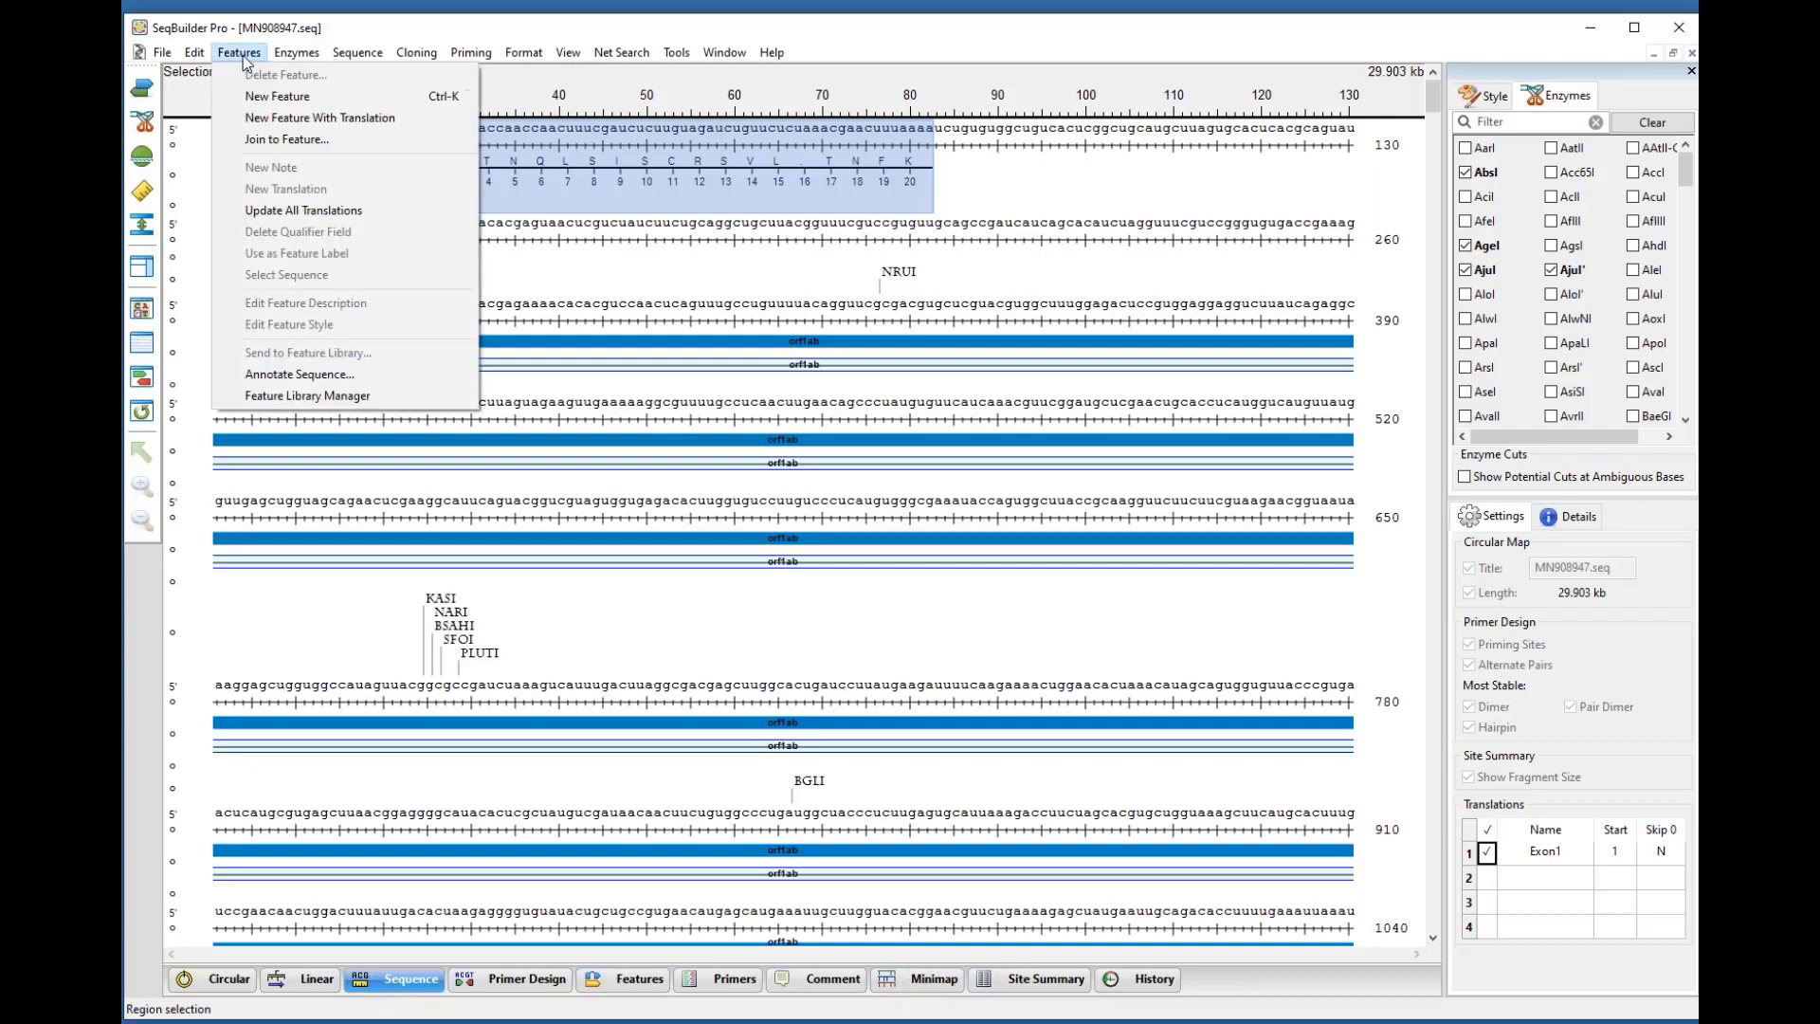
pyautogui.click(799, 78)
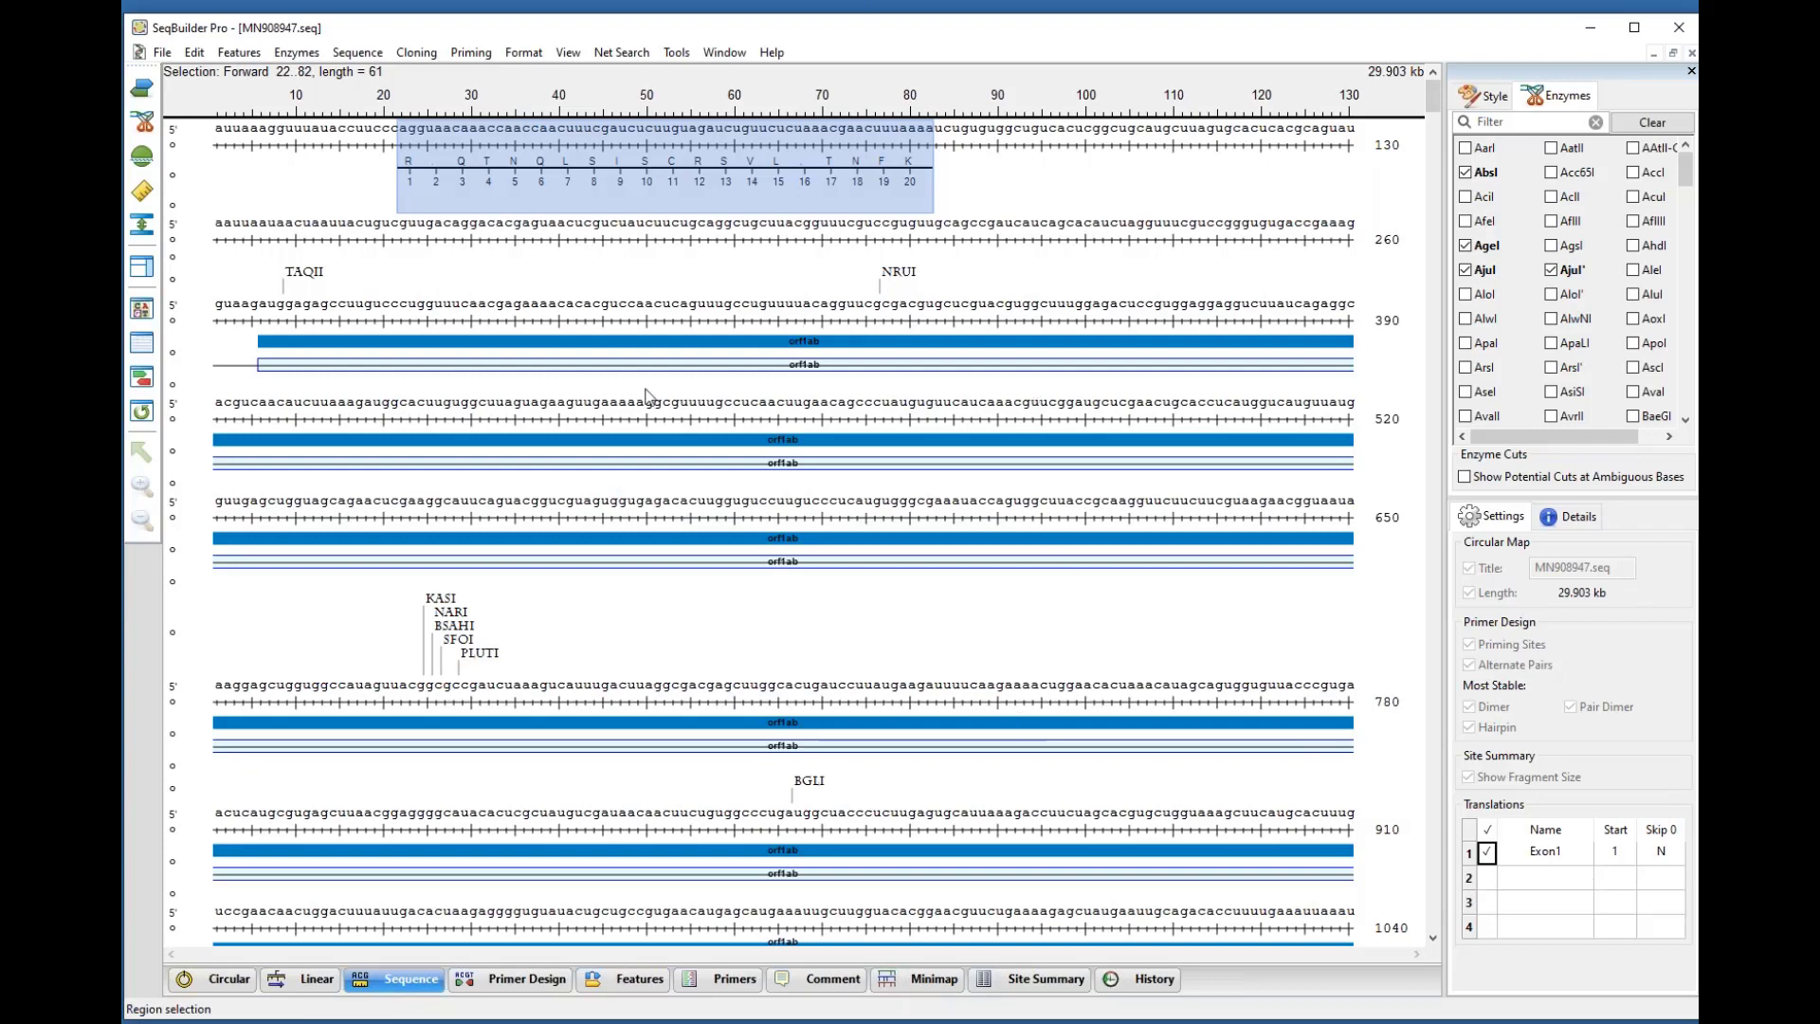
pyautogui.click(250, 54)
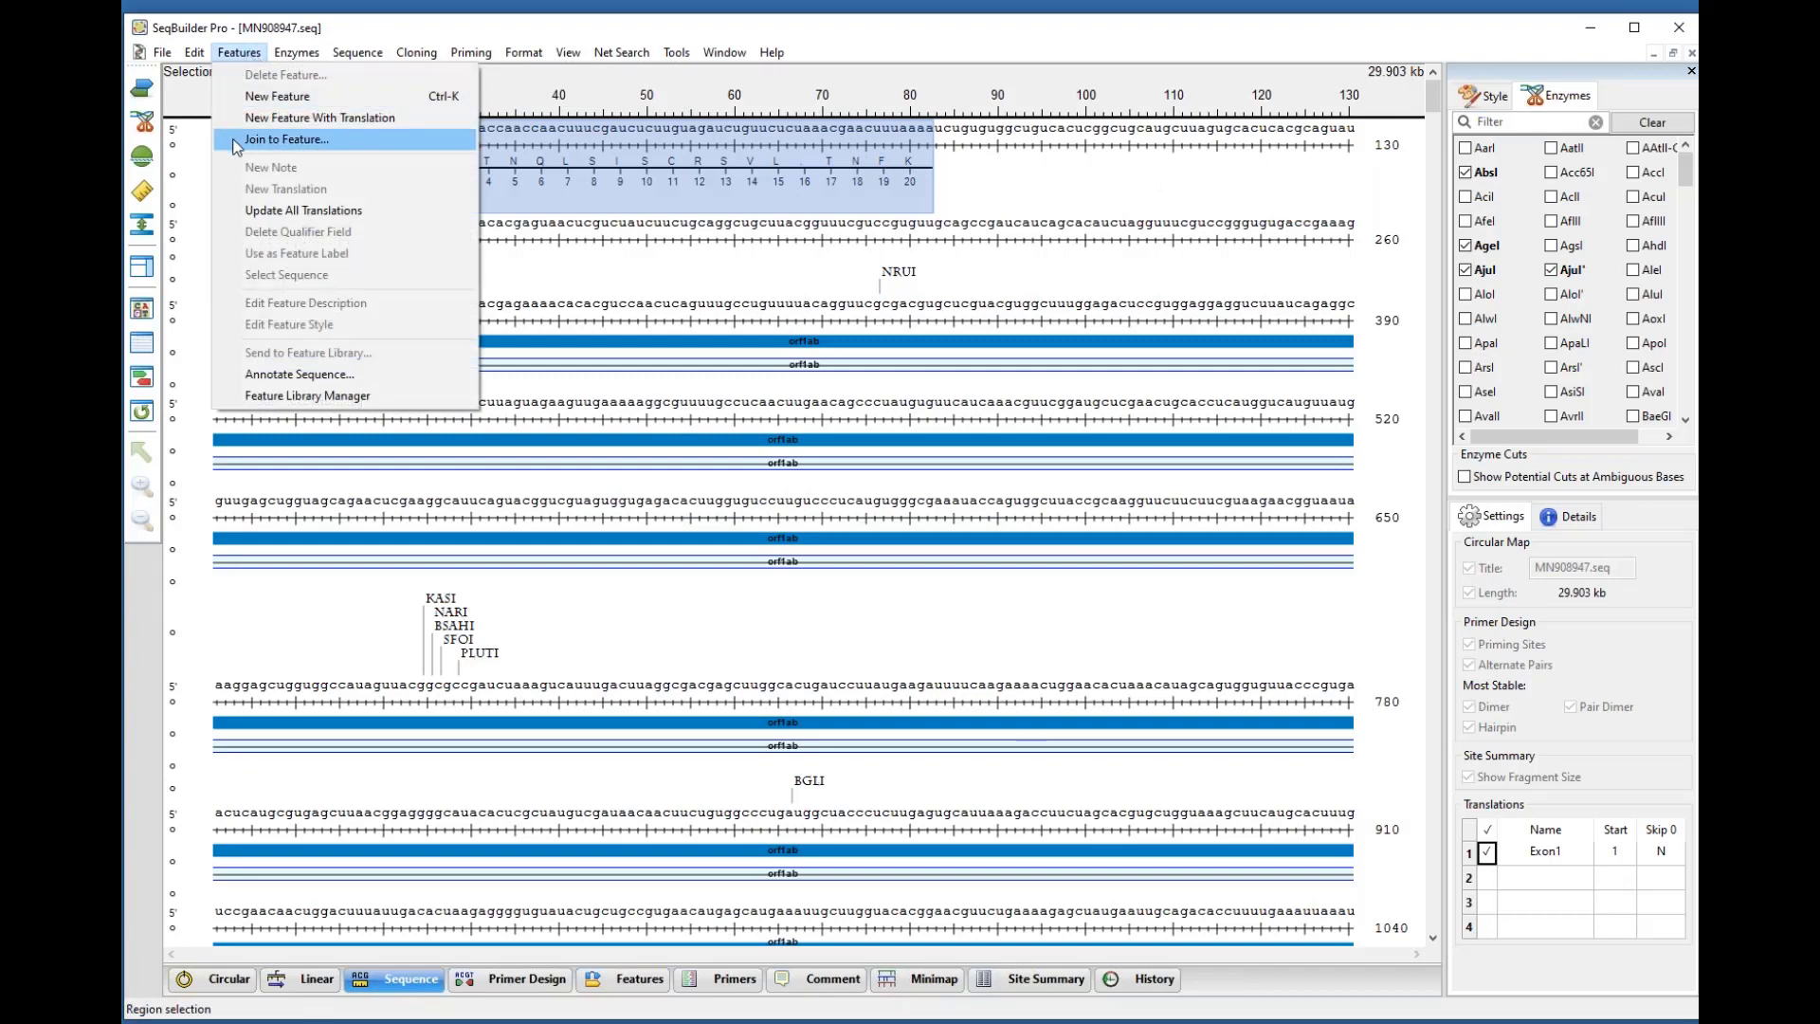
pyautogui.click(547, 184)
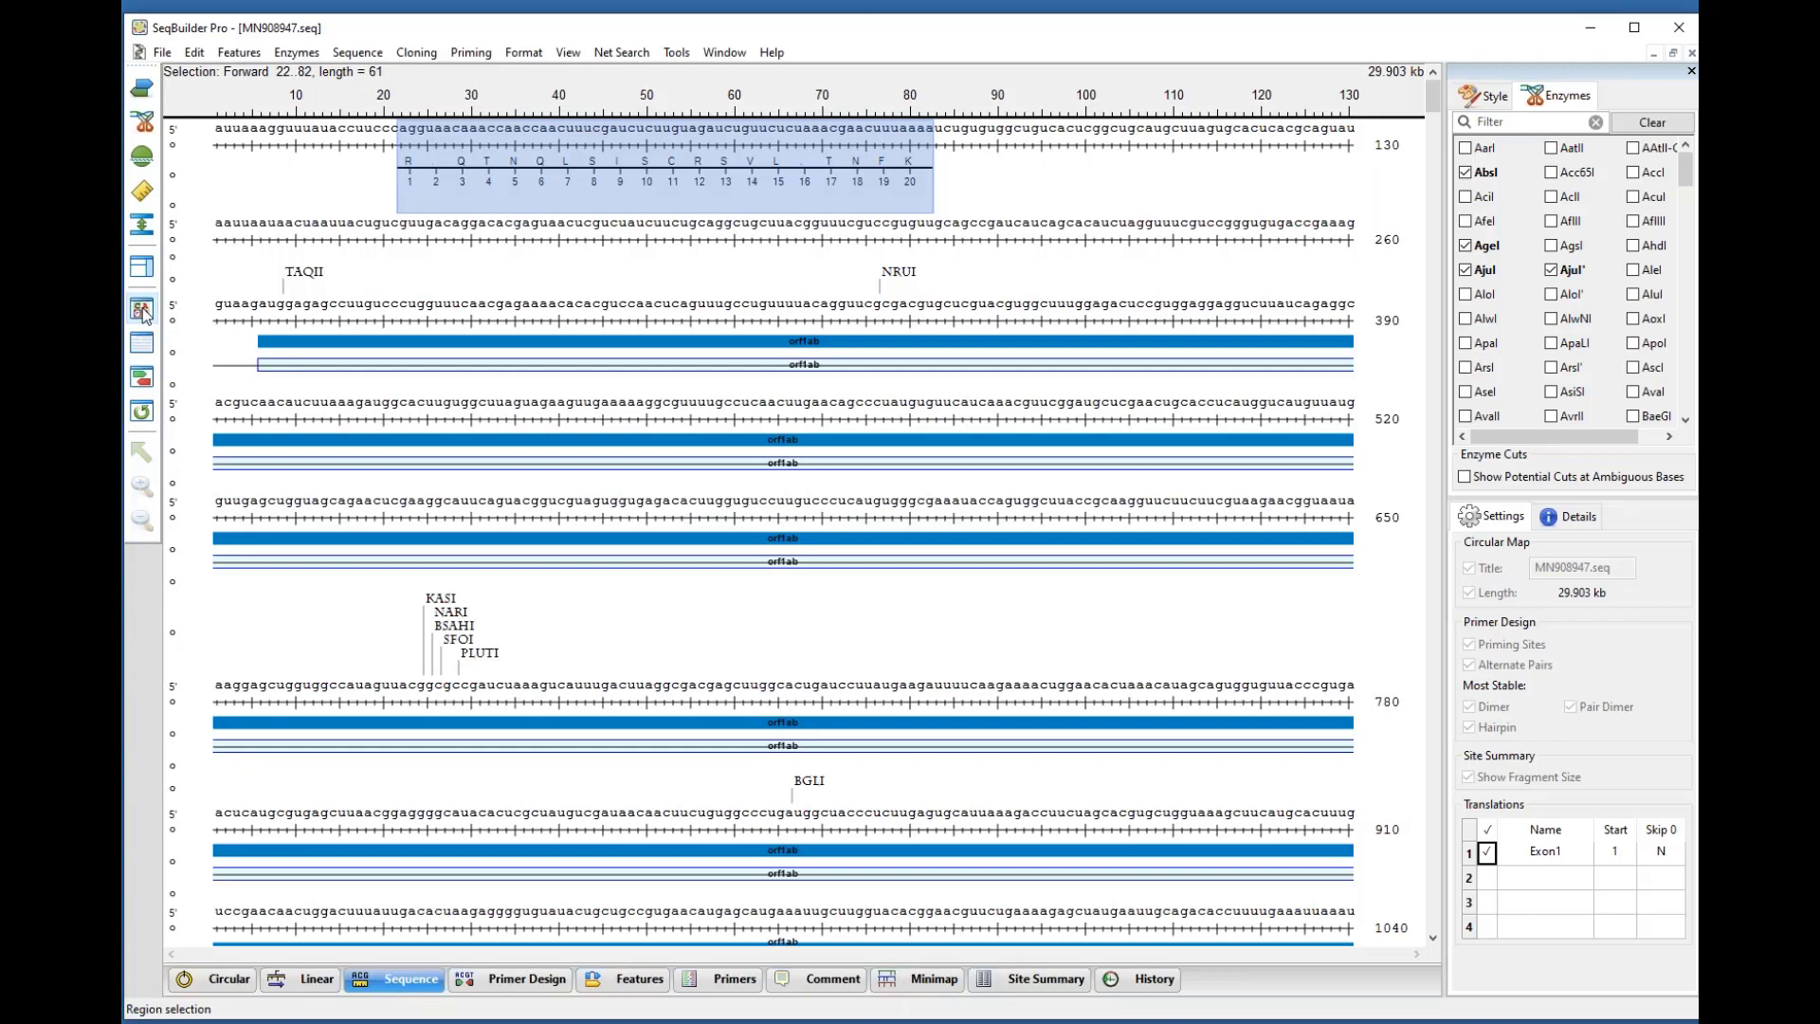
# Step: Switch to the preset layout that shows the plain sequence above the feature table
pyautogui.click(142, 311)
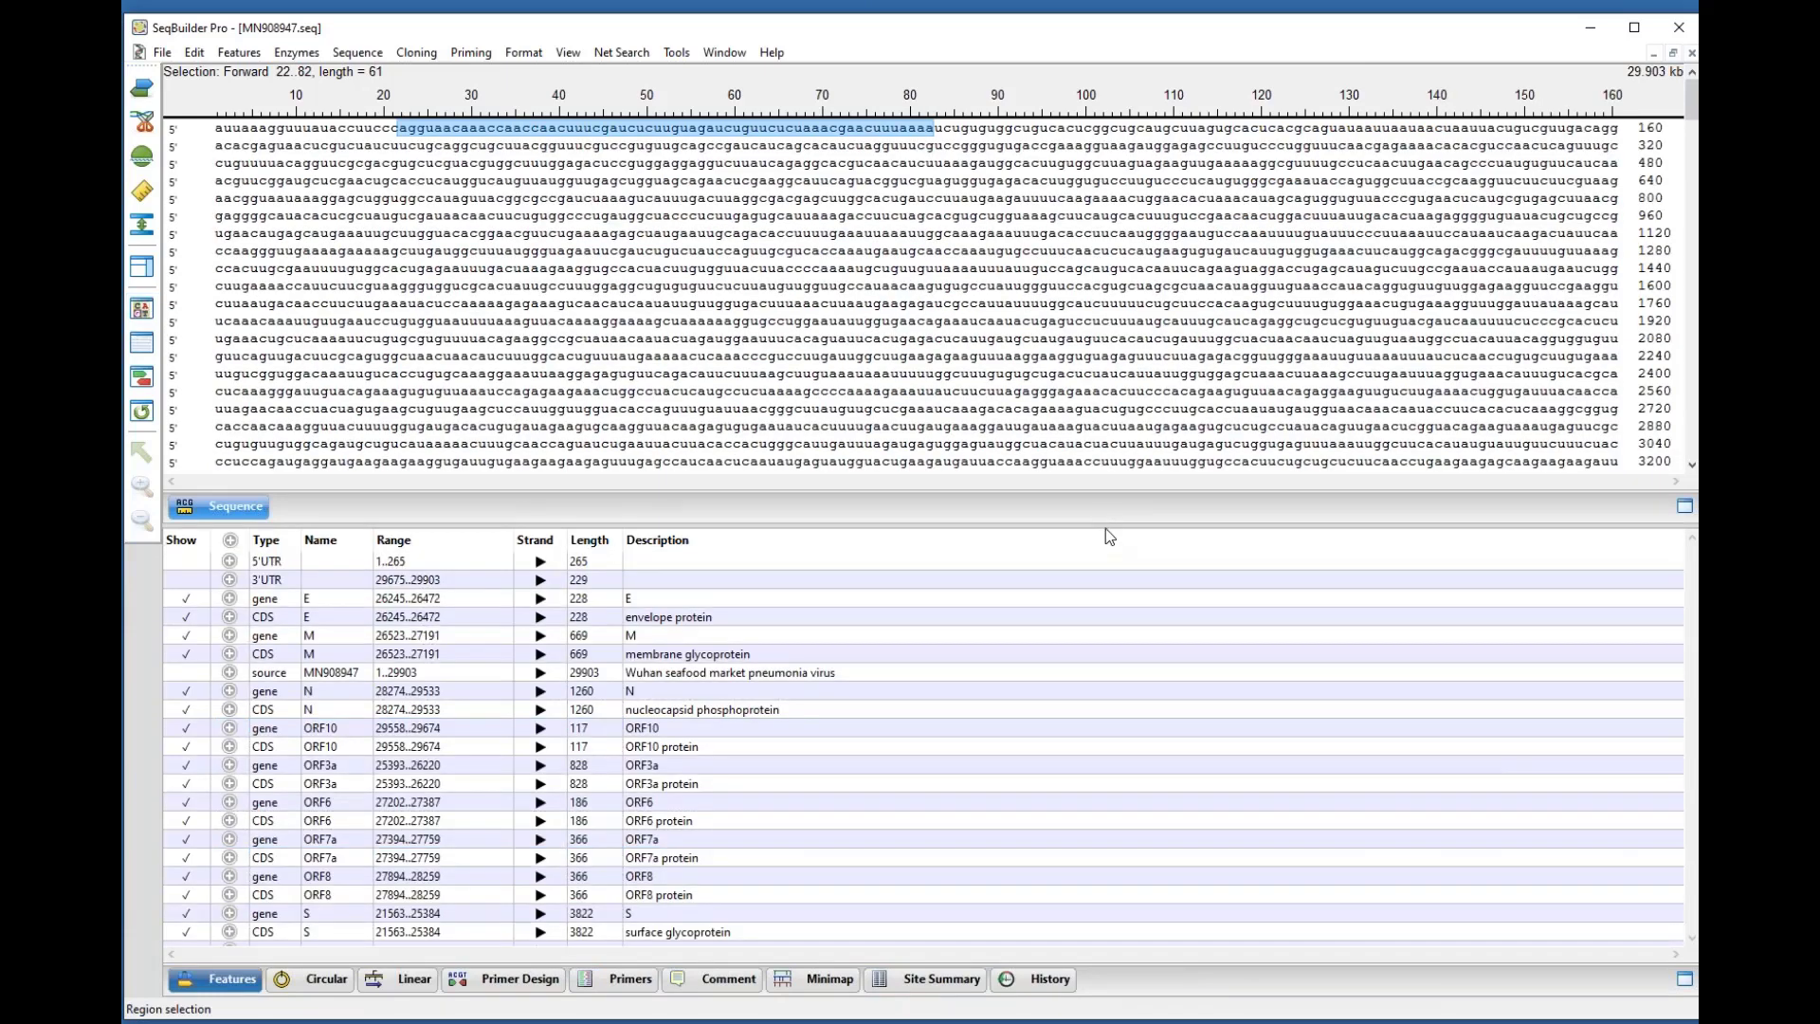
# Step: Enlarge the sequence pane above the feature table, review the layout commands, and restore the default layout with the circular map
pyautogui.moveTo(1101, 620); pyautogui.dragTo(1124, 713)
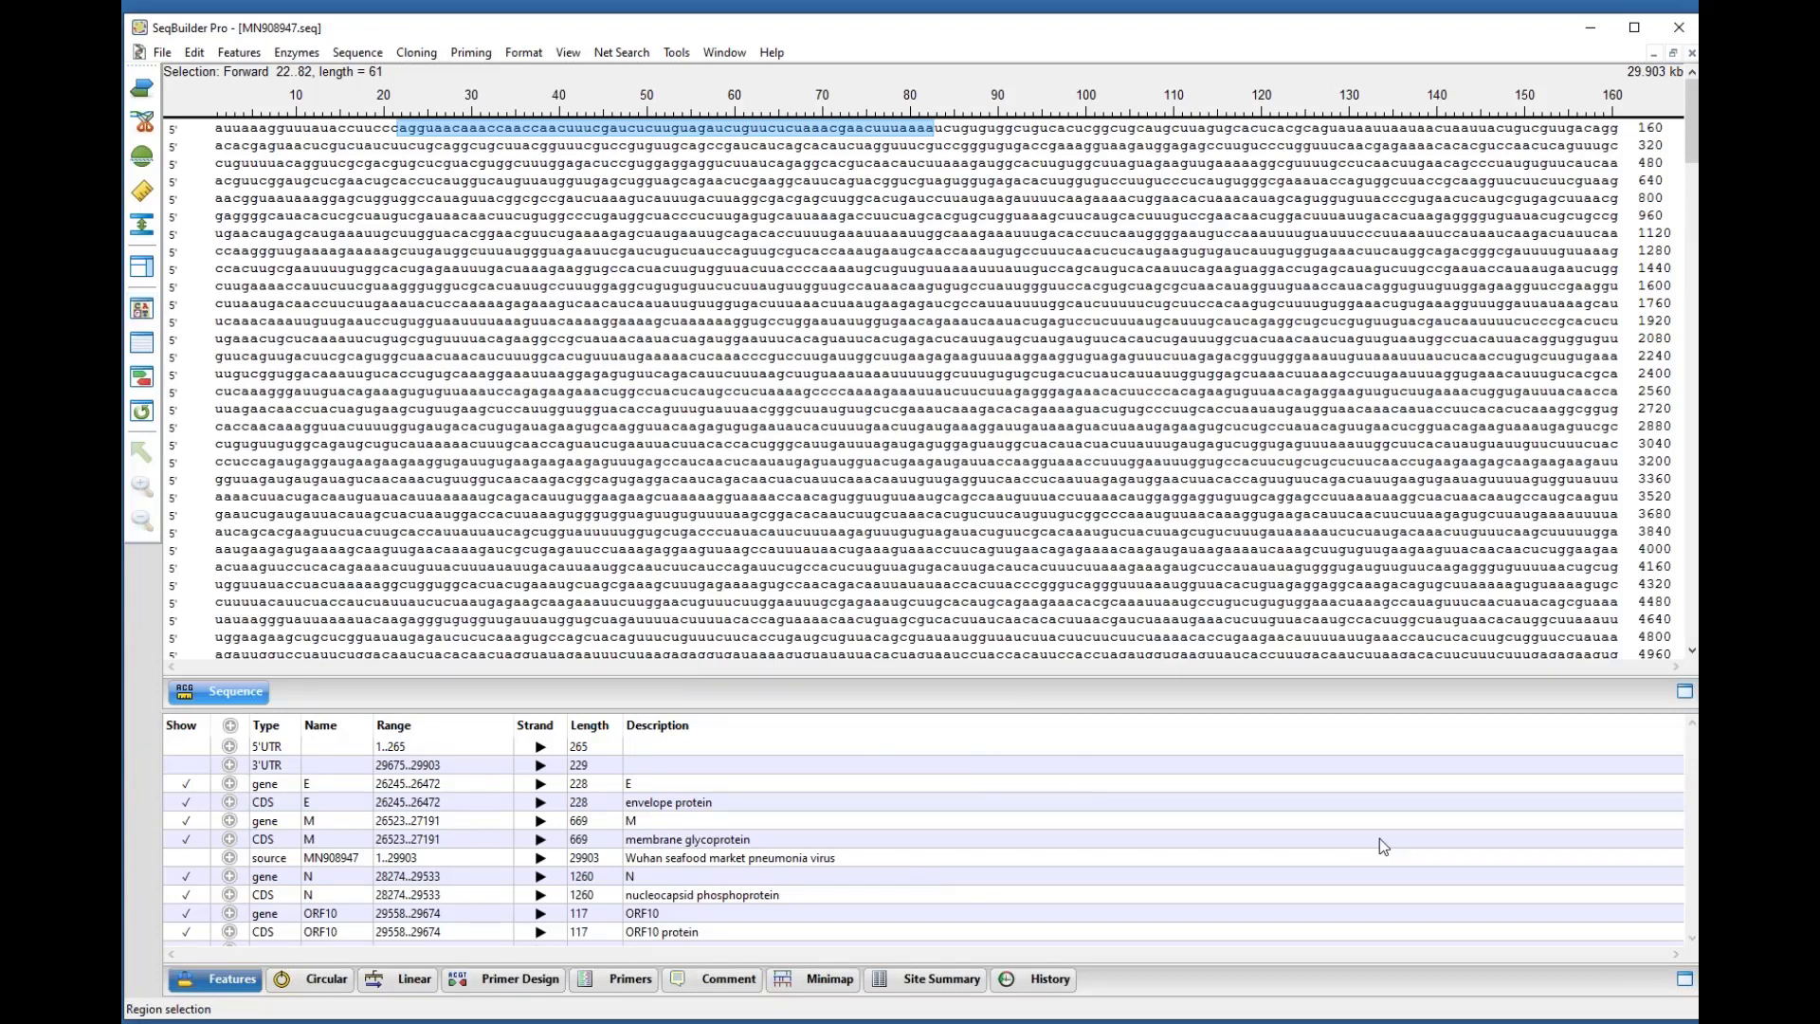
pyautogui.click(568, 52)
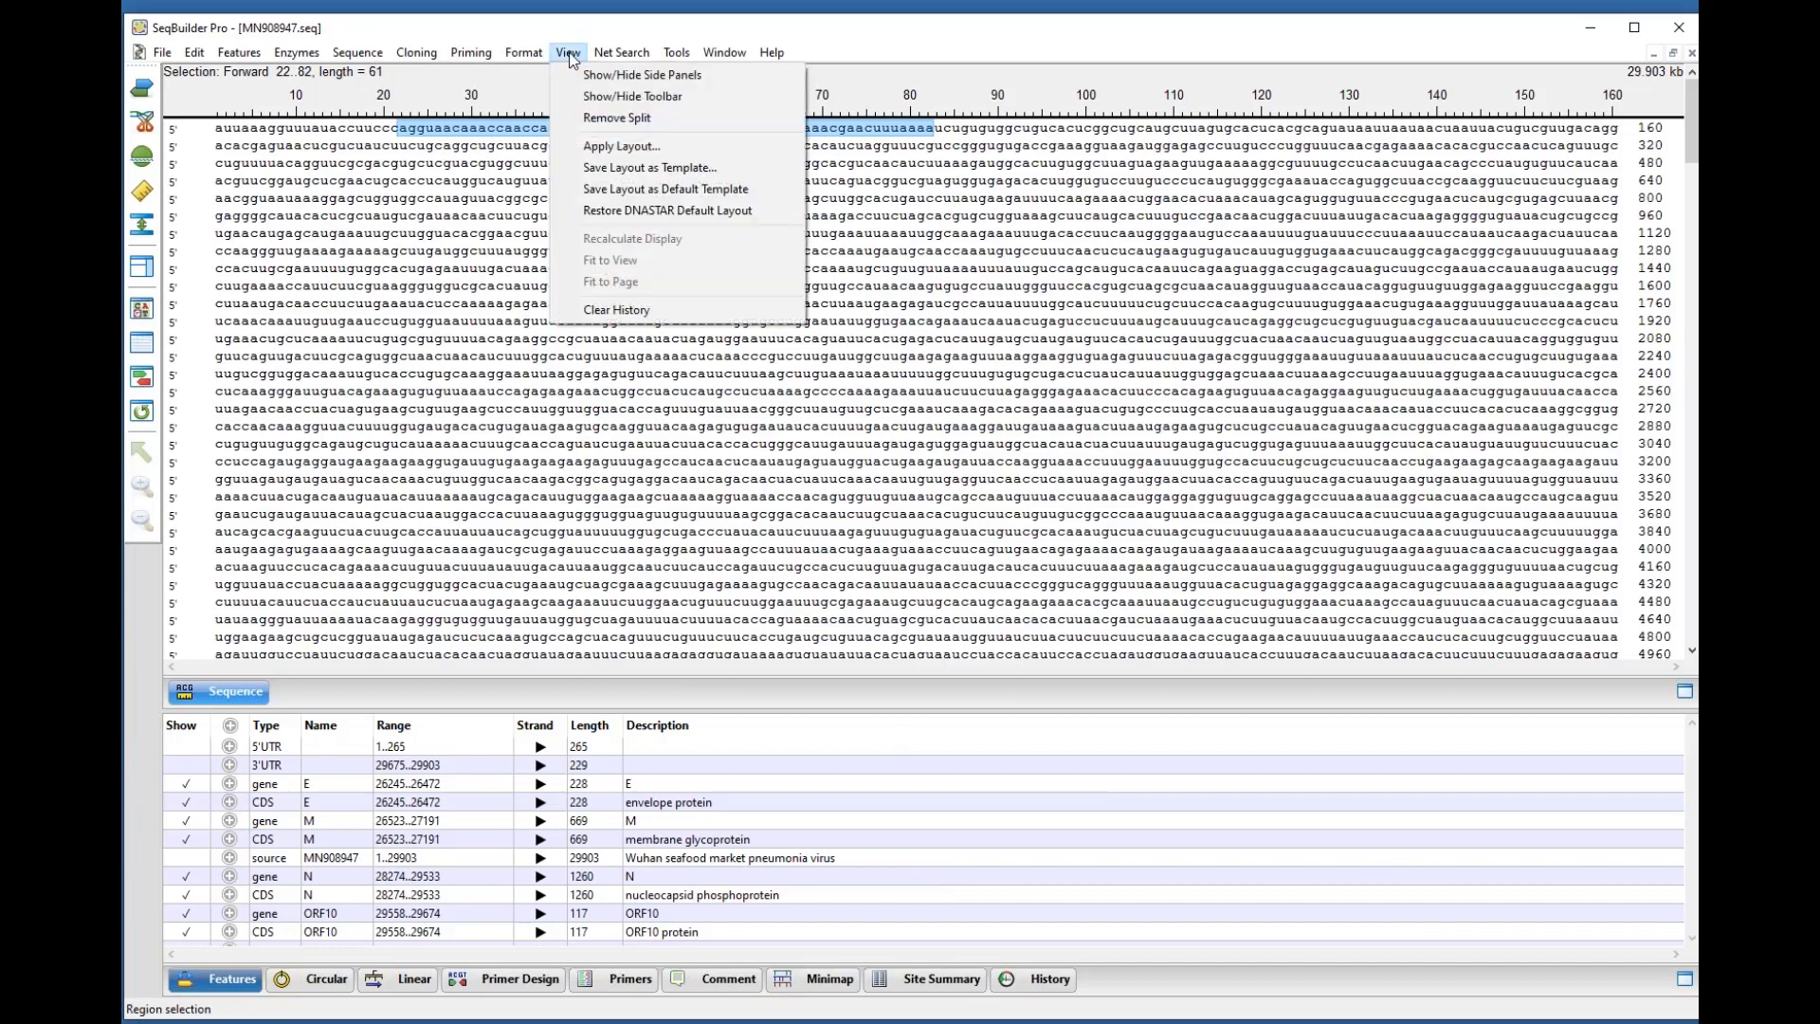
pyautogui.click(1105, 403)
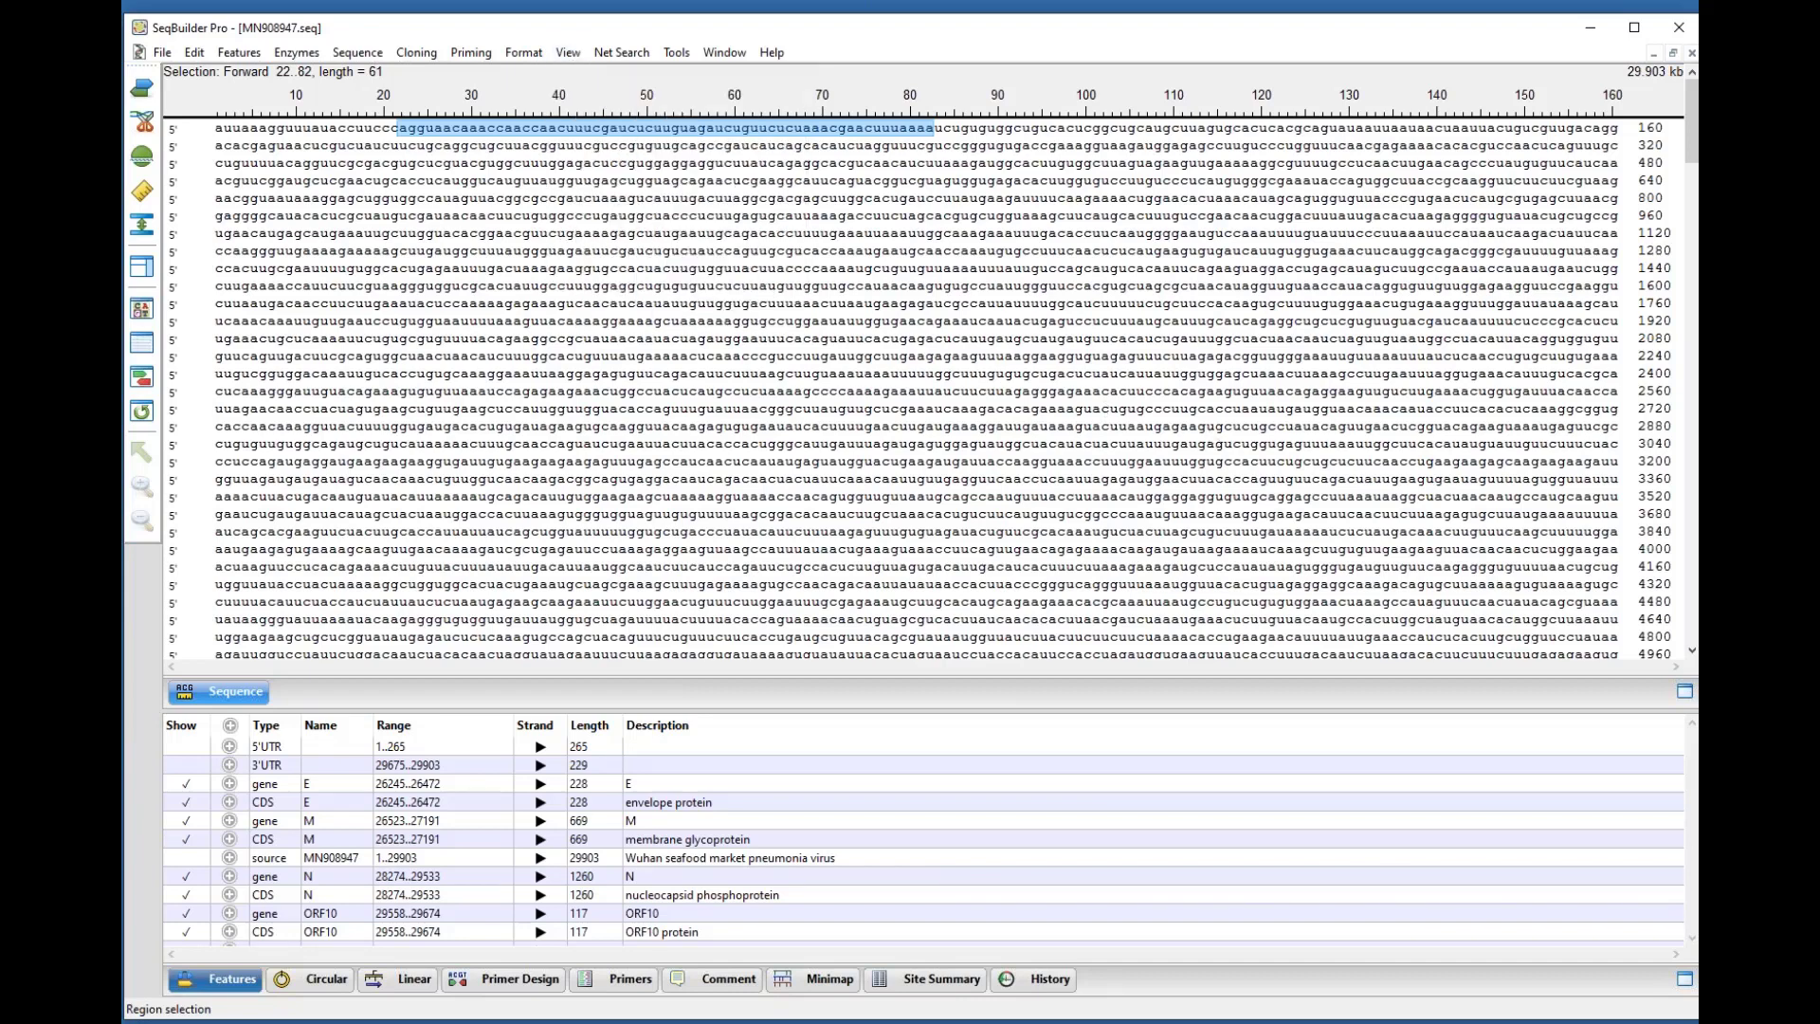
pyautogui.click(141, 415)
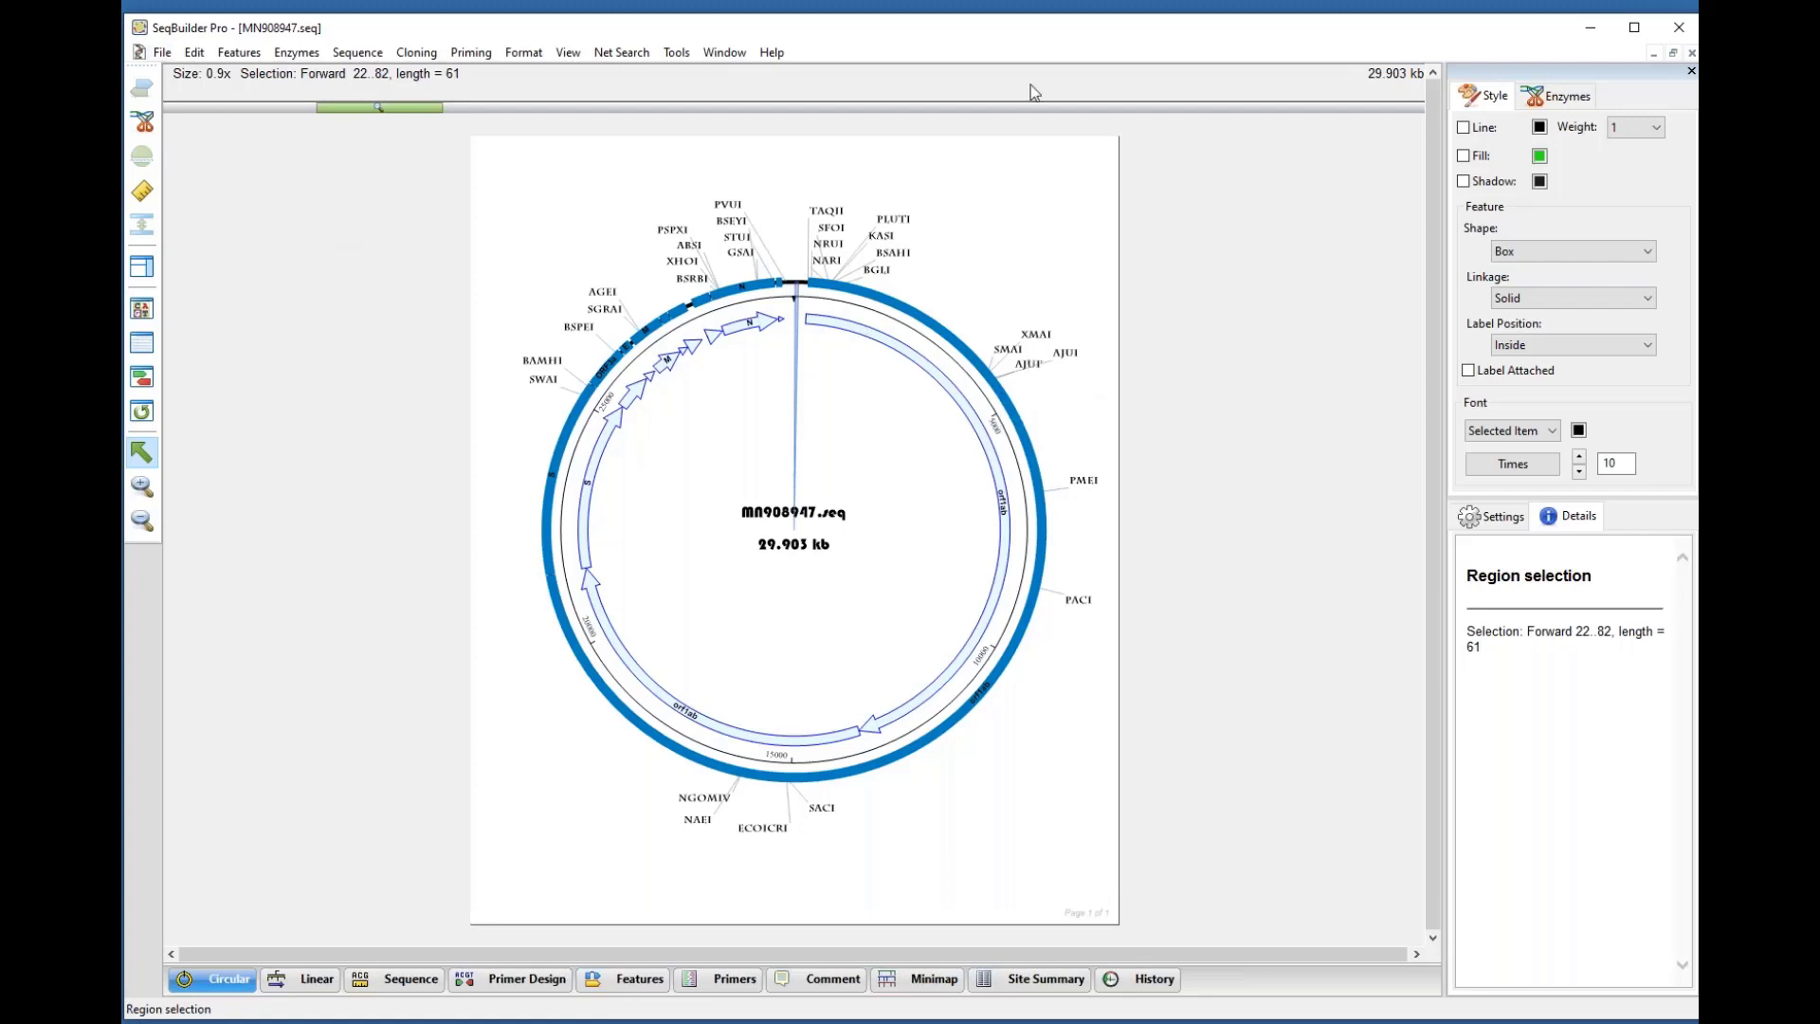
# Step: Close MN908947.seq and open NM_001276761.seq from the recent documents
pyautogui.click(1692, 52)
pyautogui.click(977, 528)
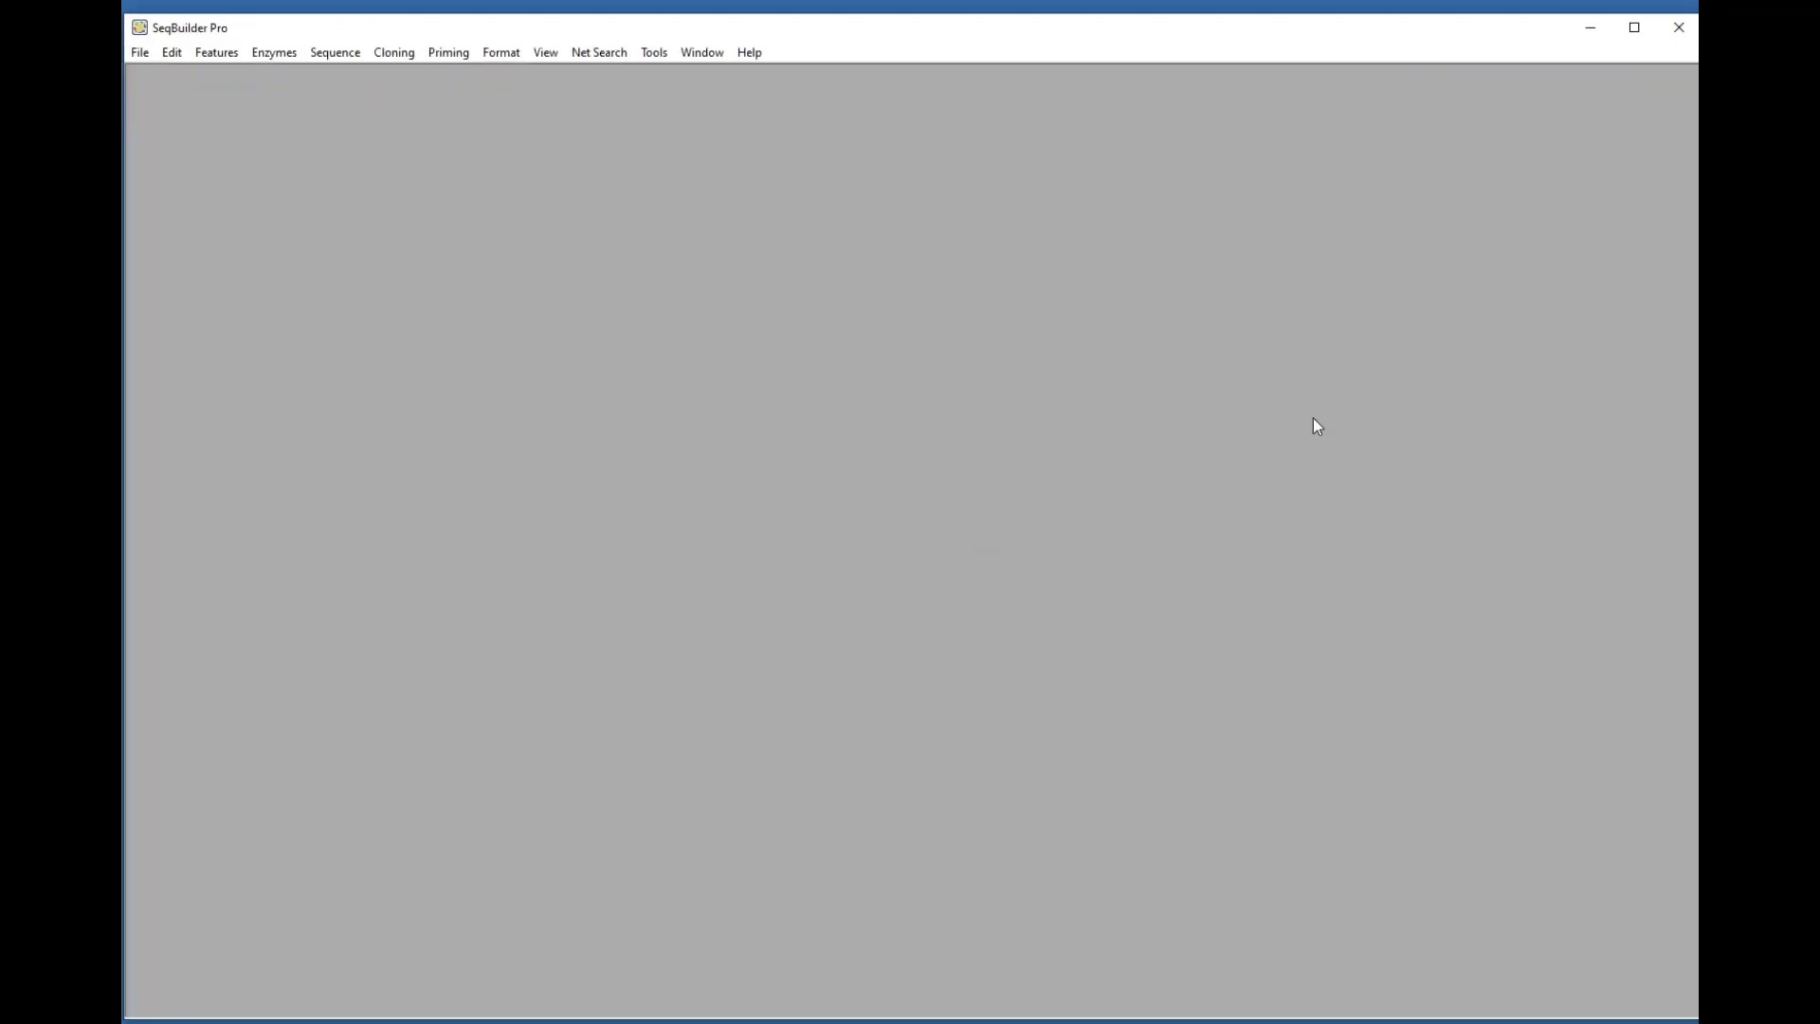
pyautogui.click(141, 53)
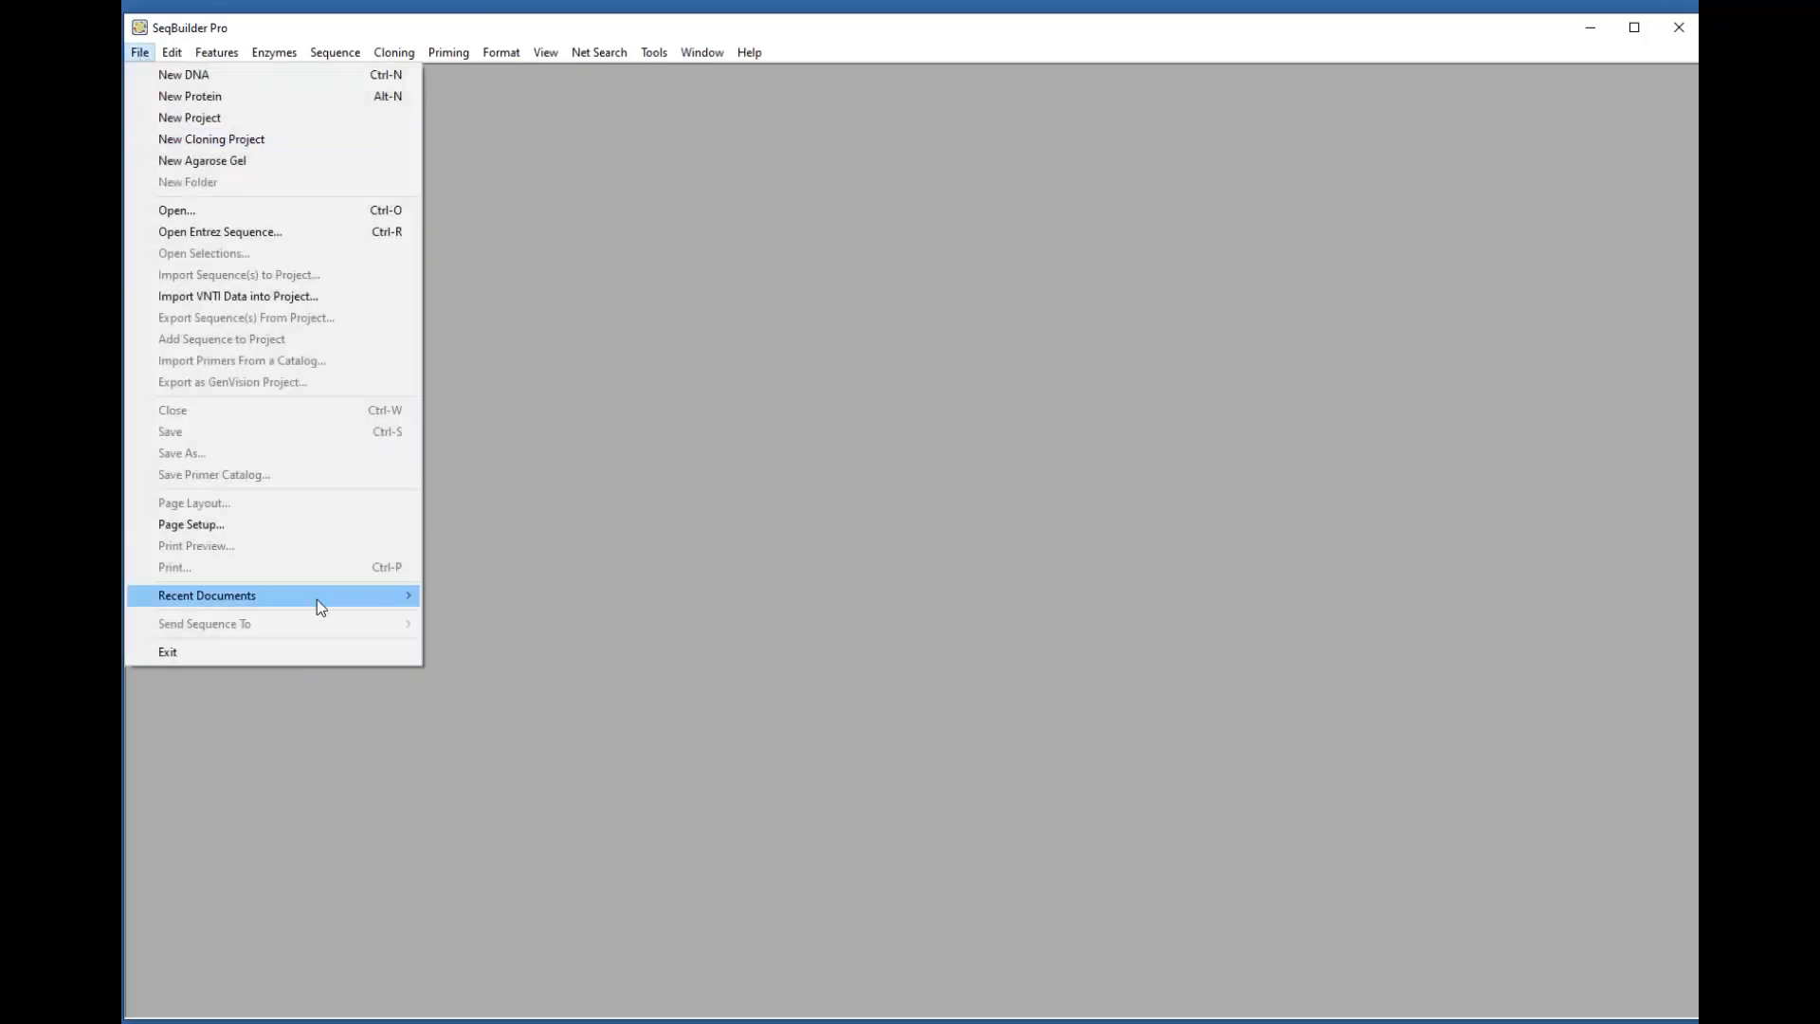
pyautogui.moveTo(309, 597)
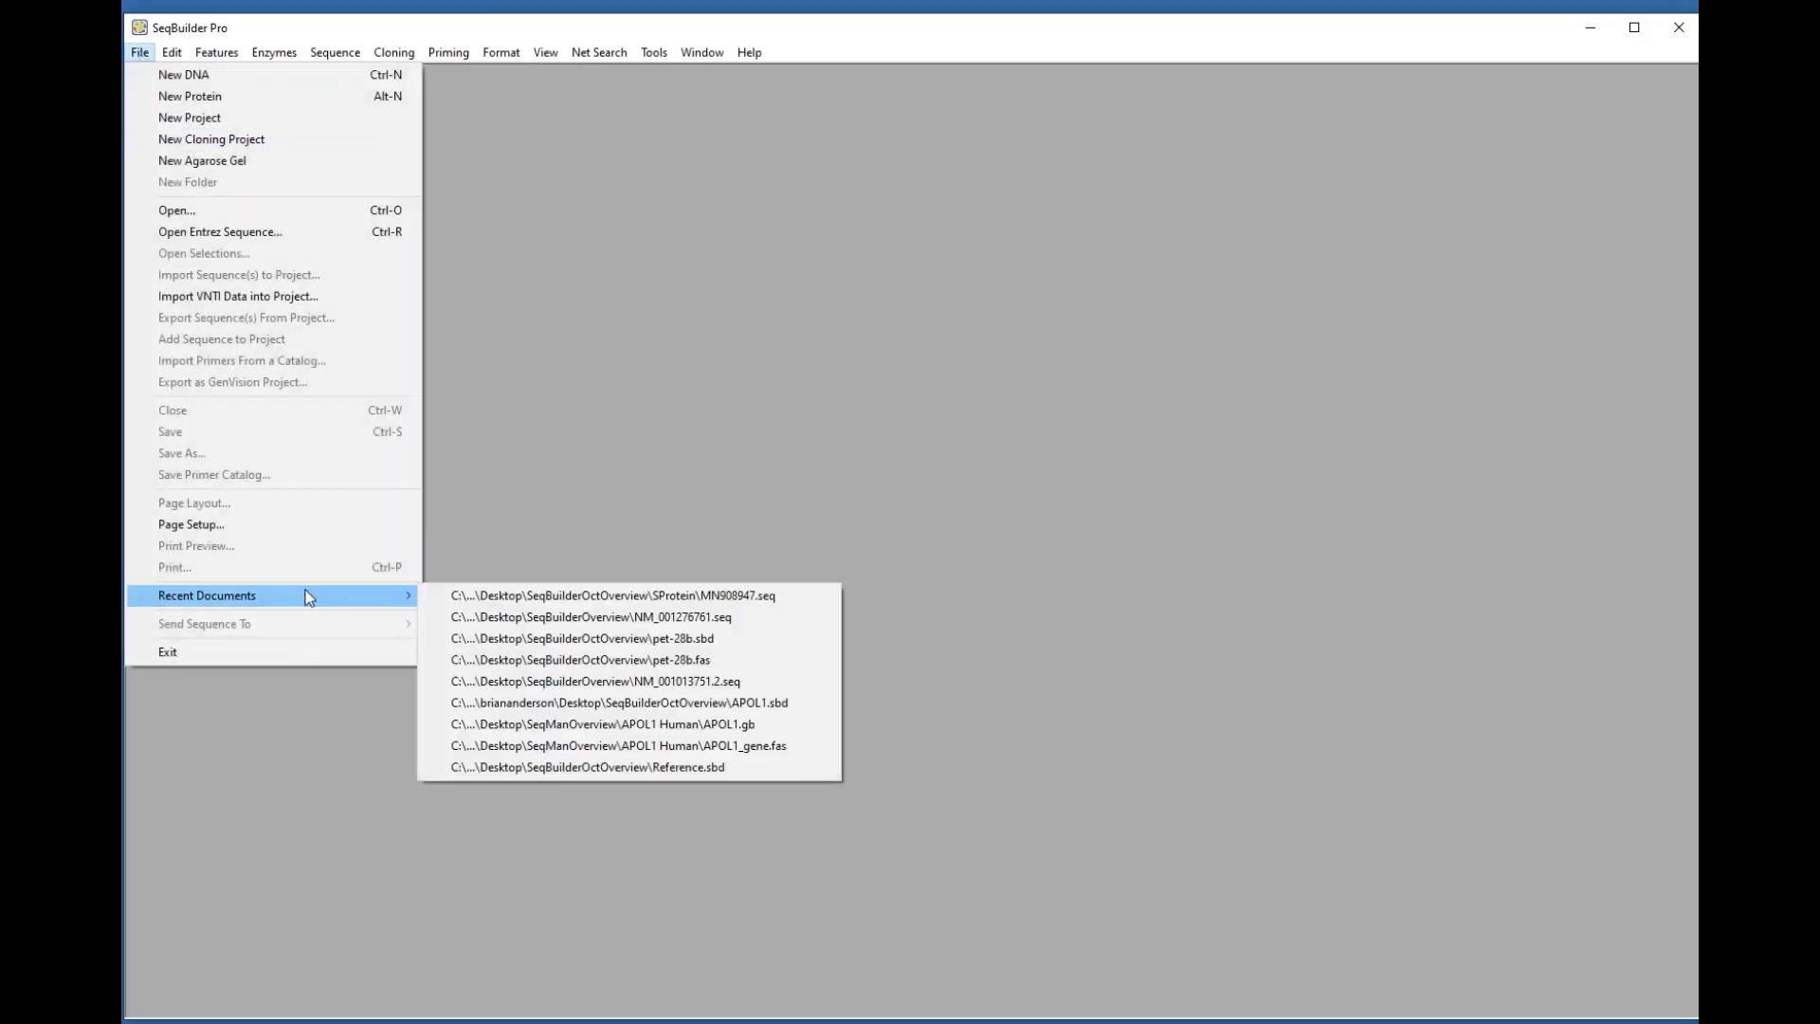
pyautogui.click(498, 617)
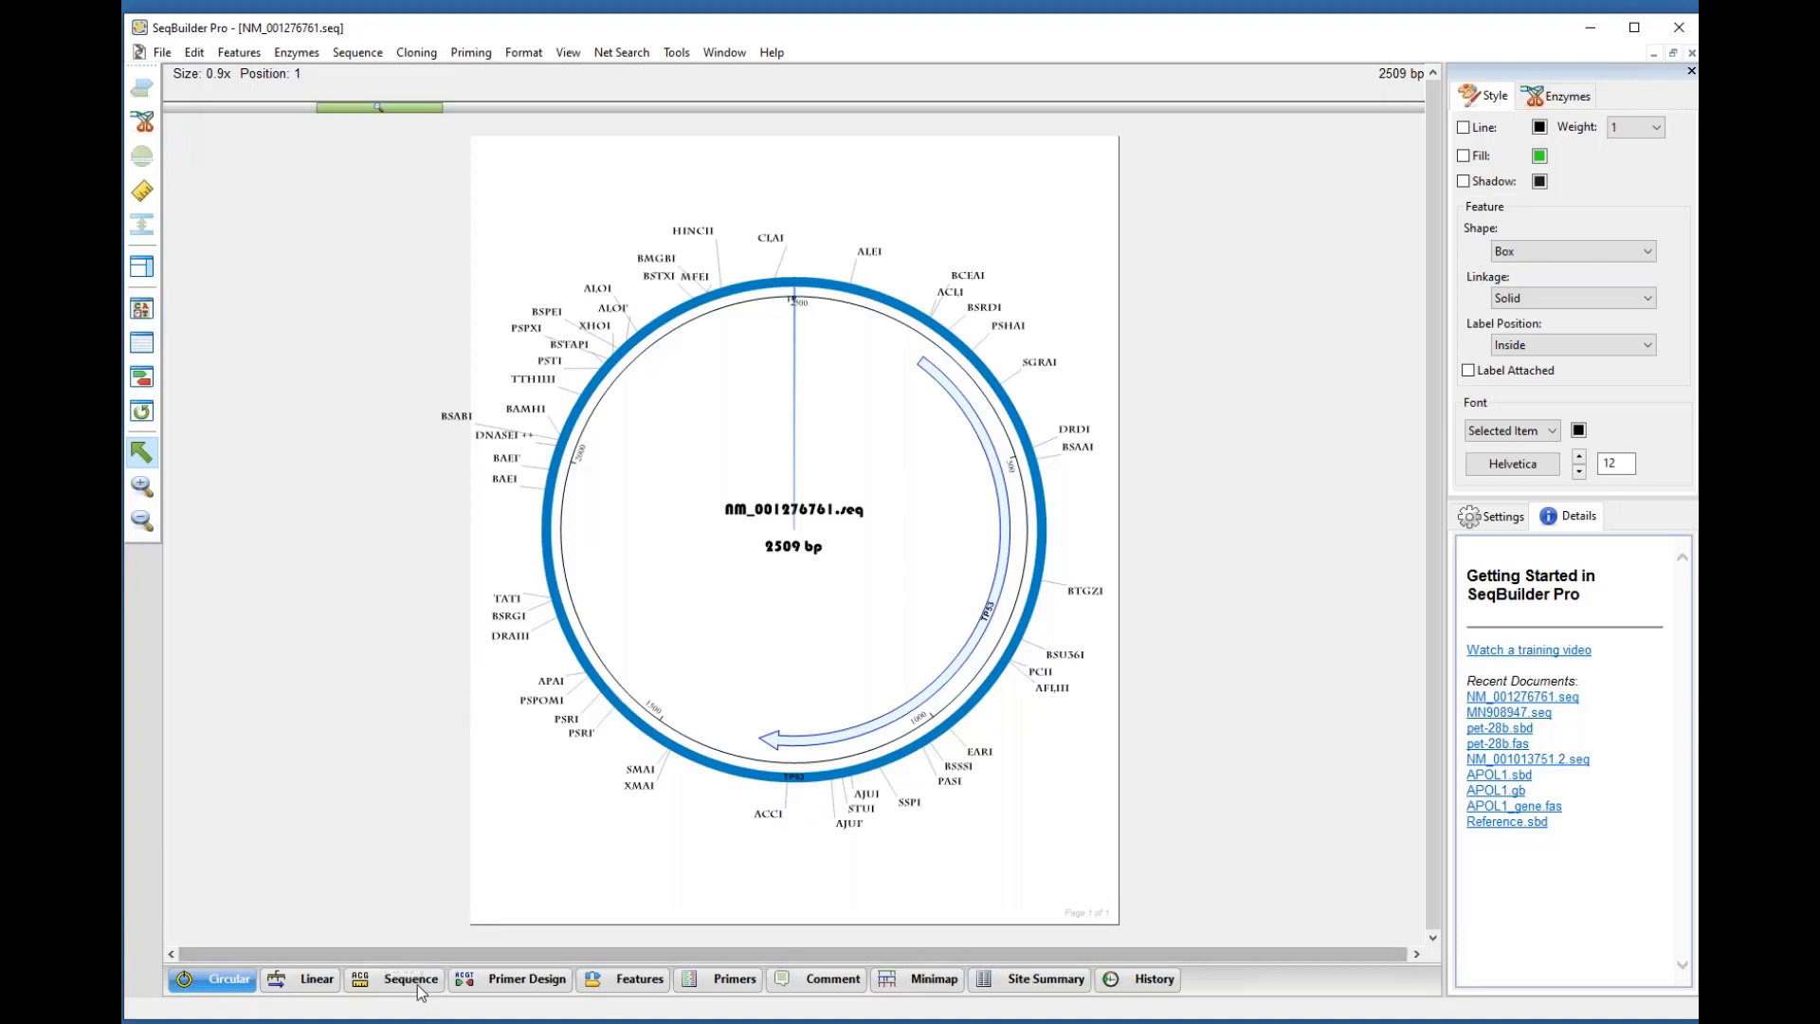
# Step: Show NM_001276761.seq in the Sequence view with the ORFs of the top frames displayed
pyautogui.click(360, 986)
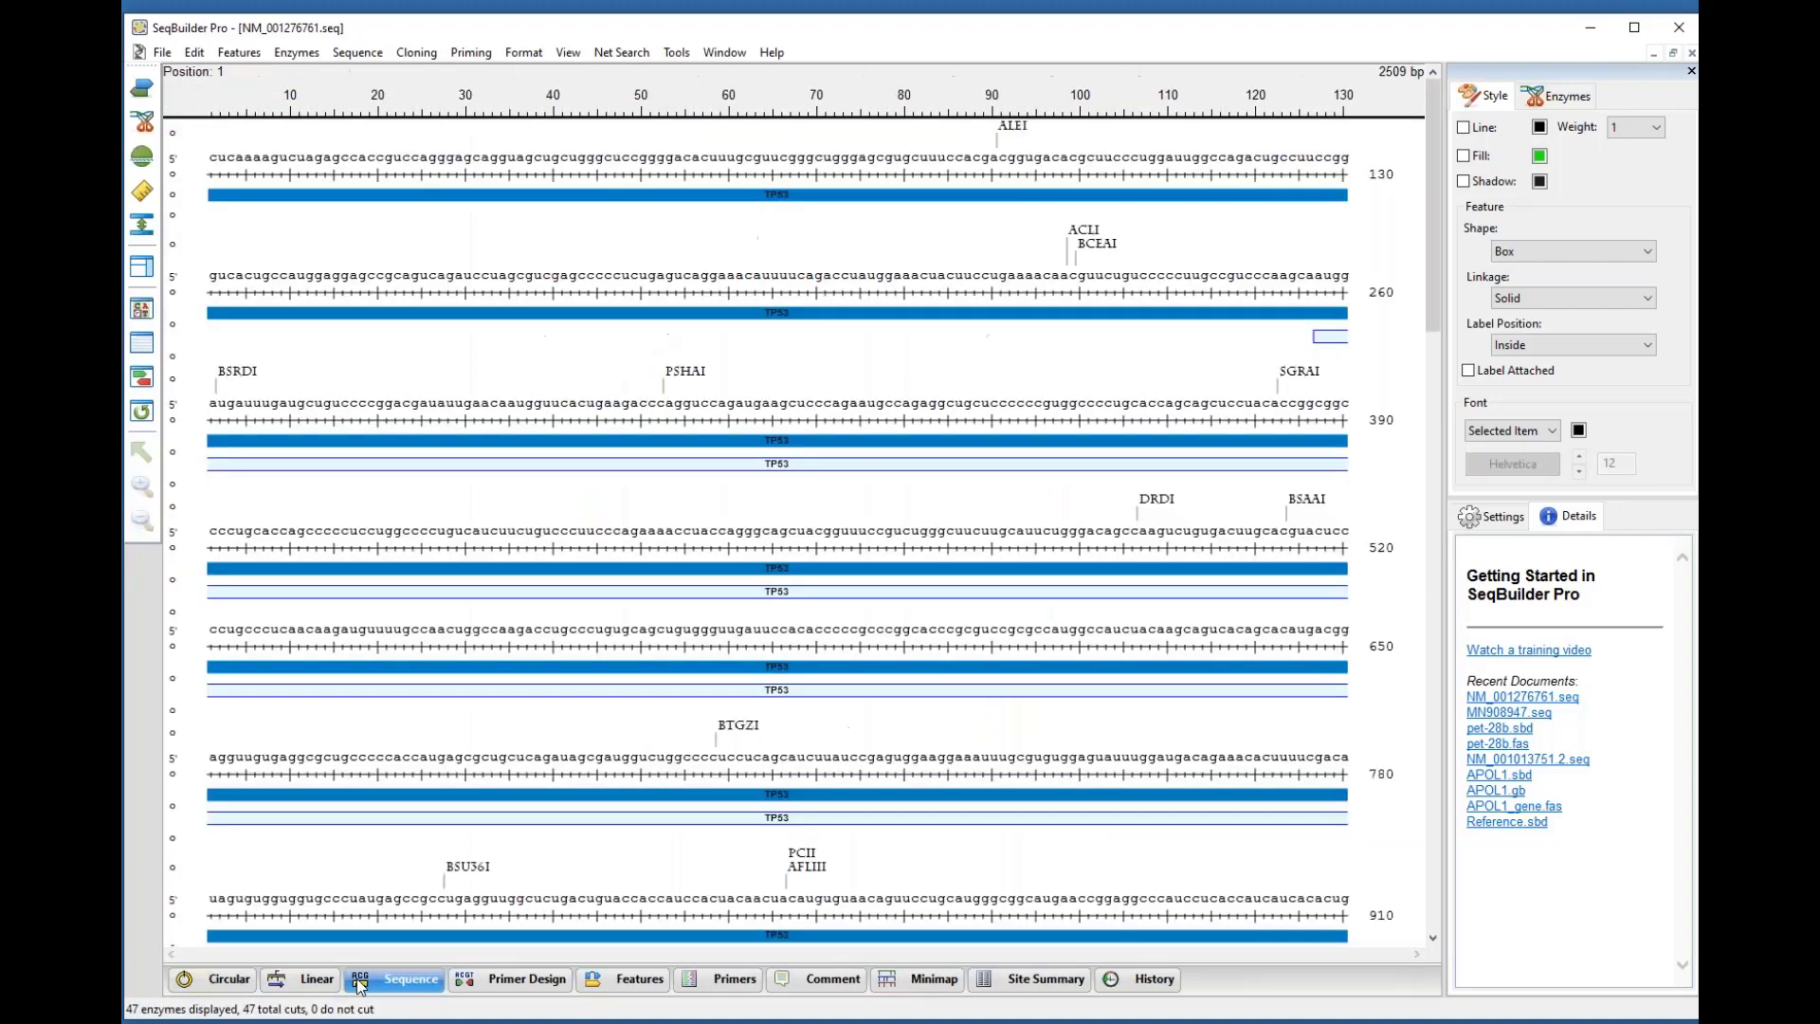
pyautogui.click(143, 168)
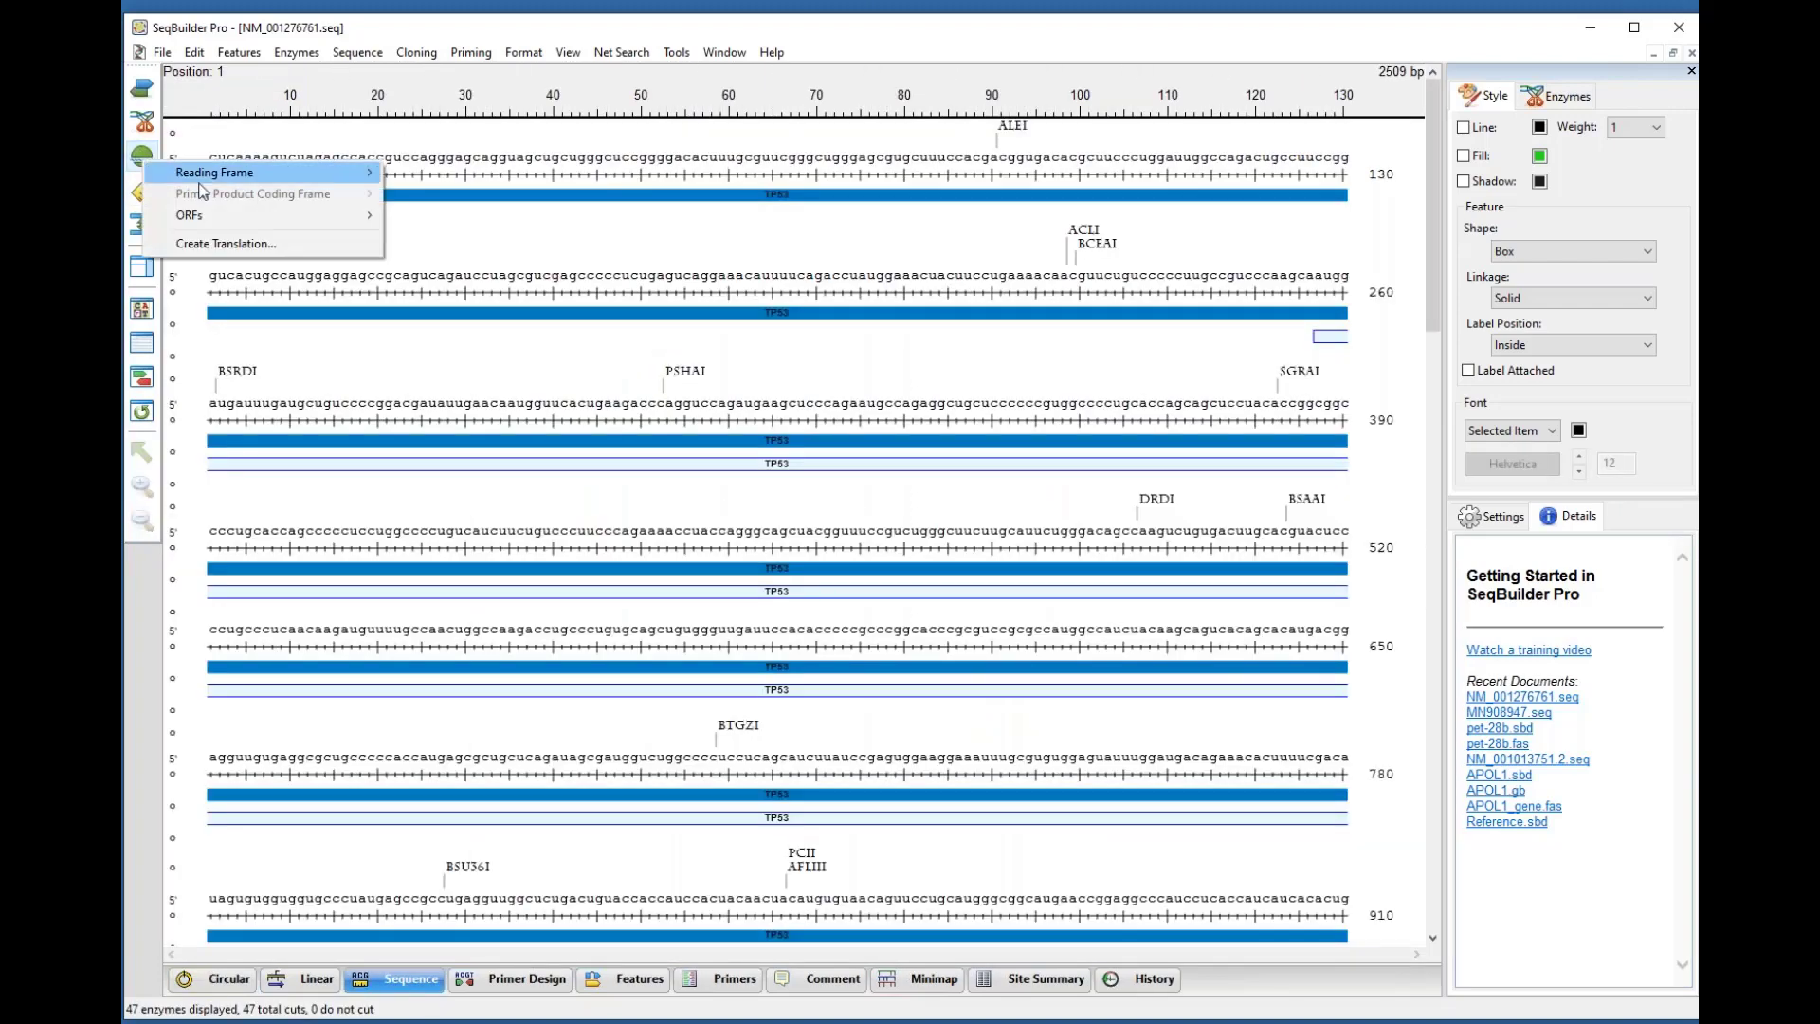
pyautogui.moveTo(215, 220)
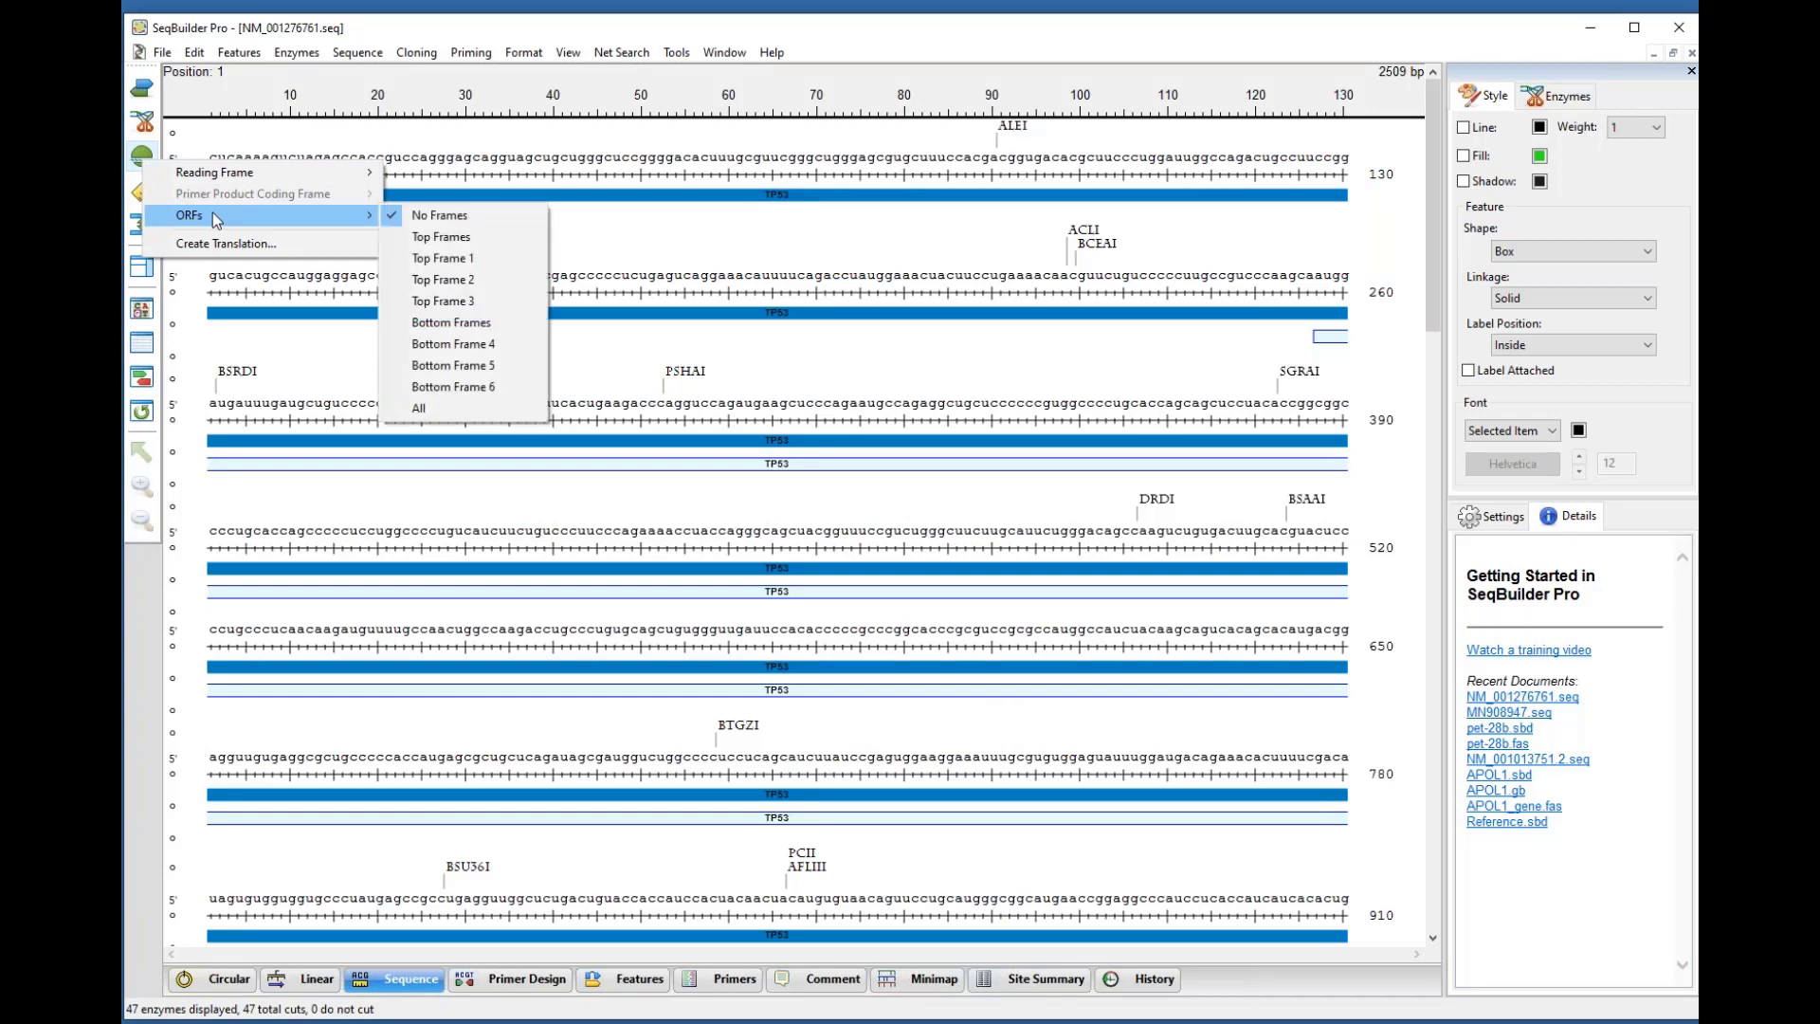
pyautogui.click(441, 237)
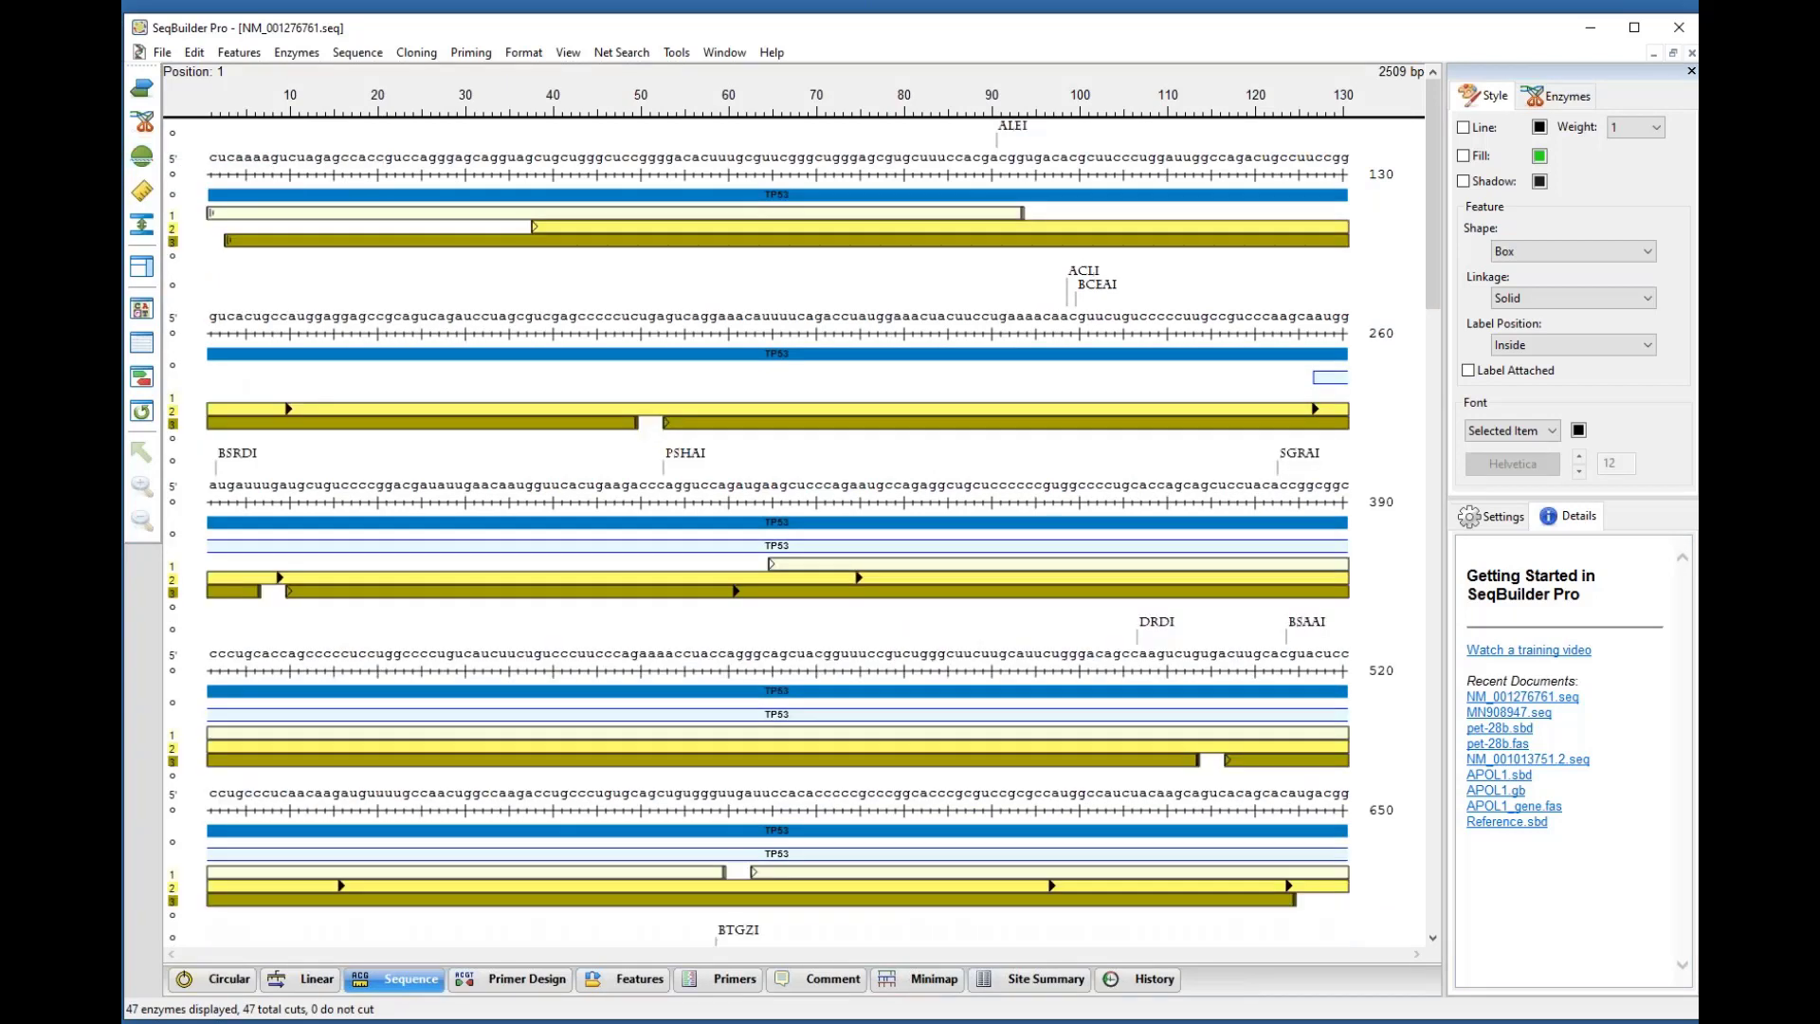
# Step: Create a translation named ORF1 from the frame 2 open reading frame segment covering bases 335 to 1321
pyautogui.click(861, 578)
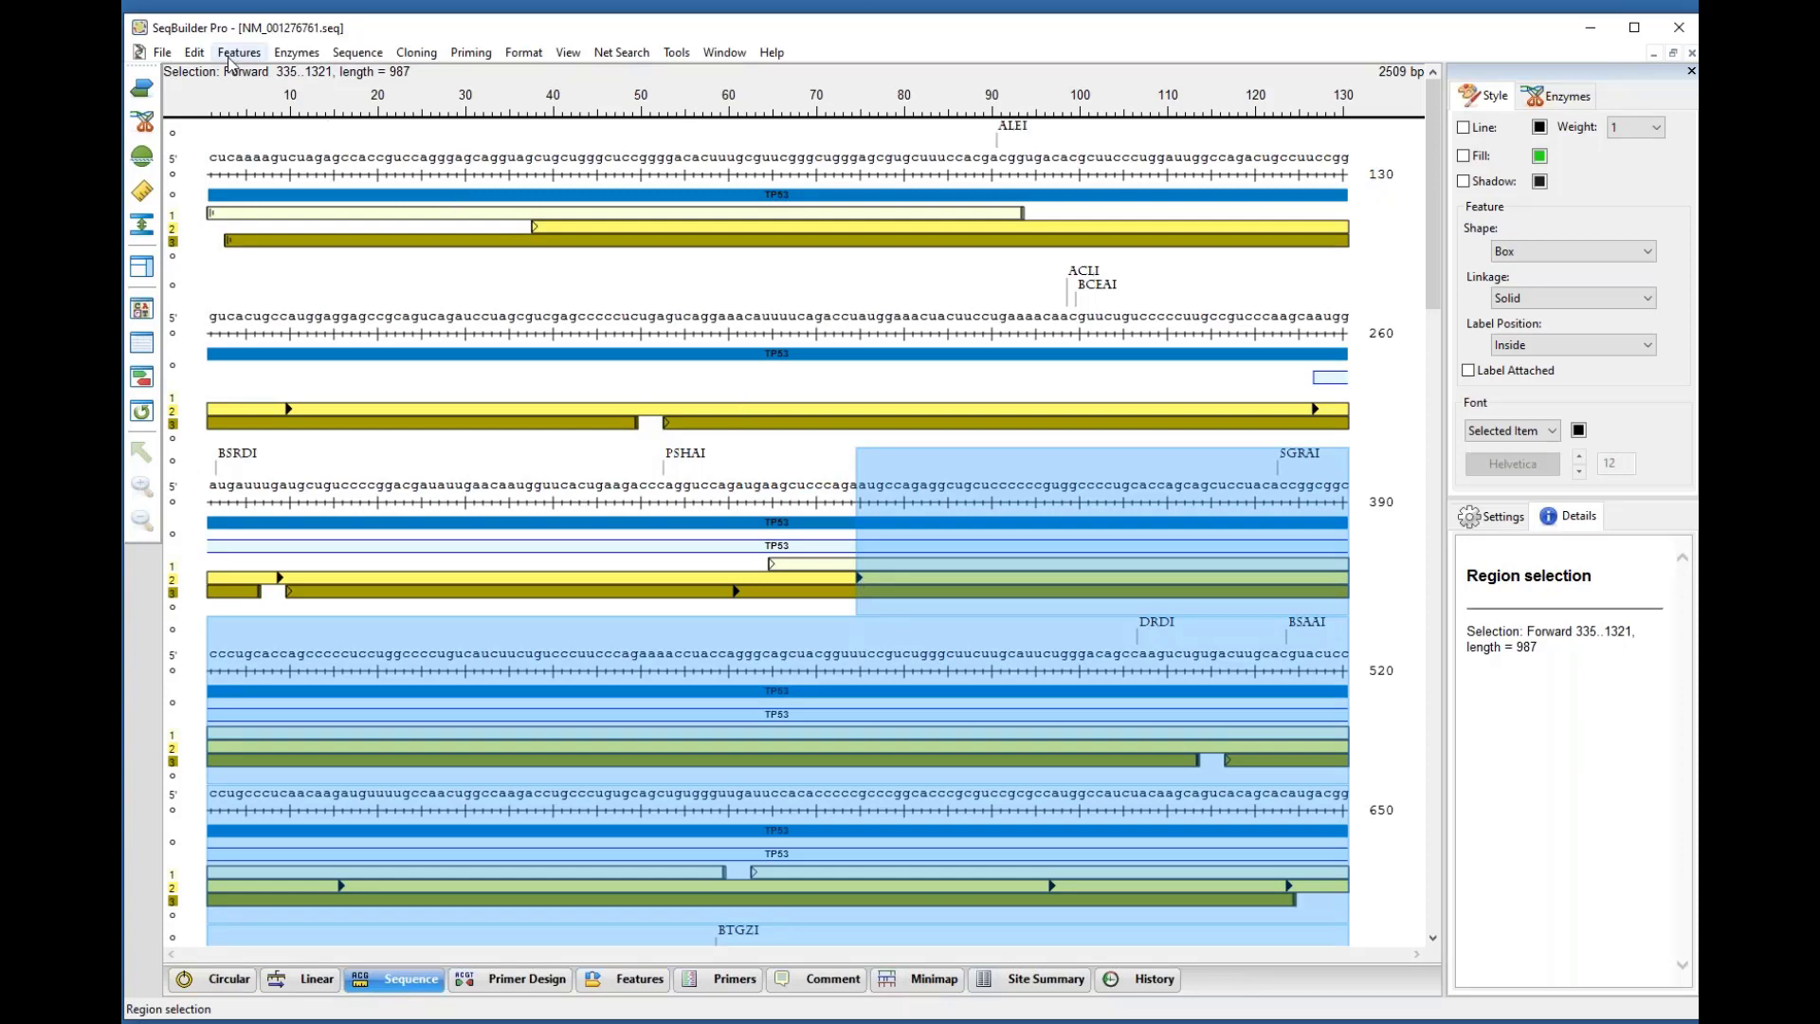
pyautogui.click(166, 53)
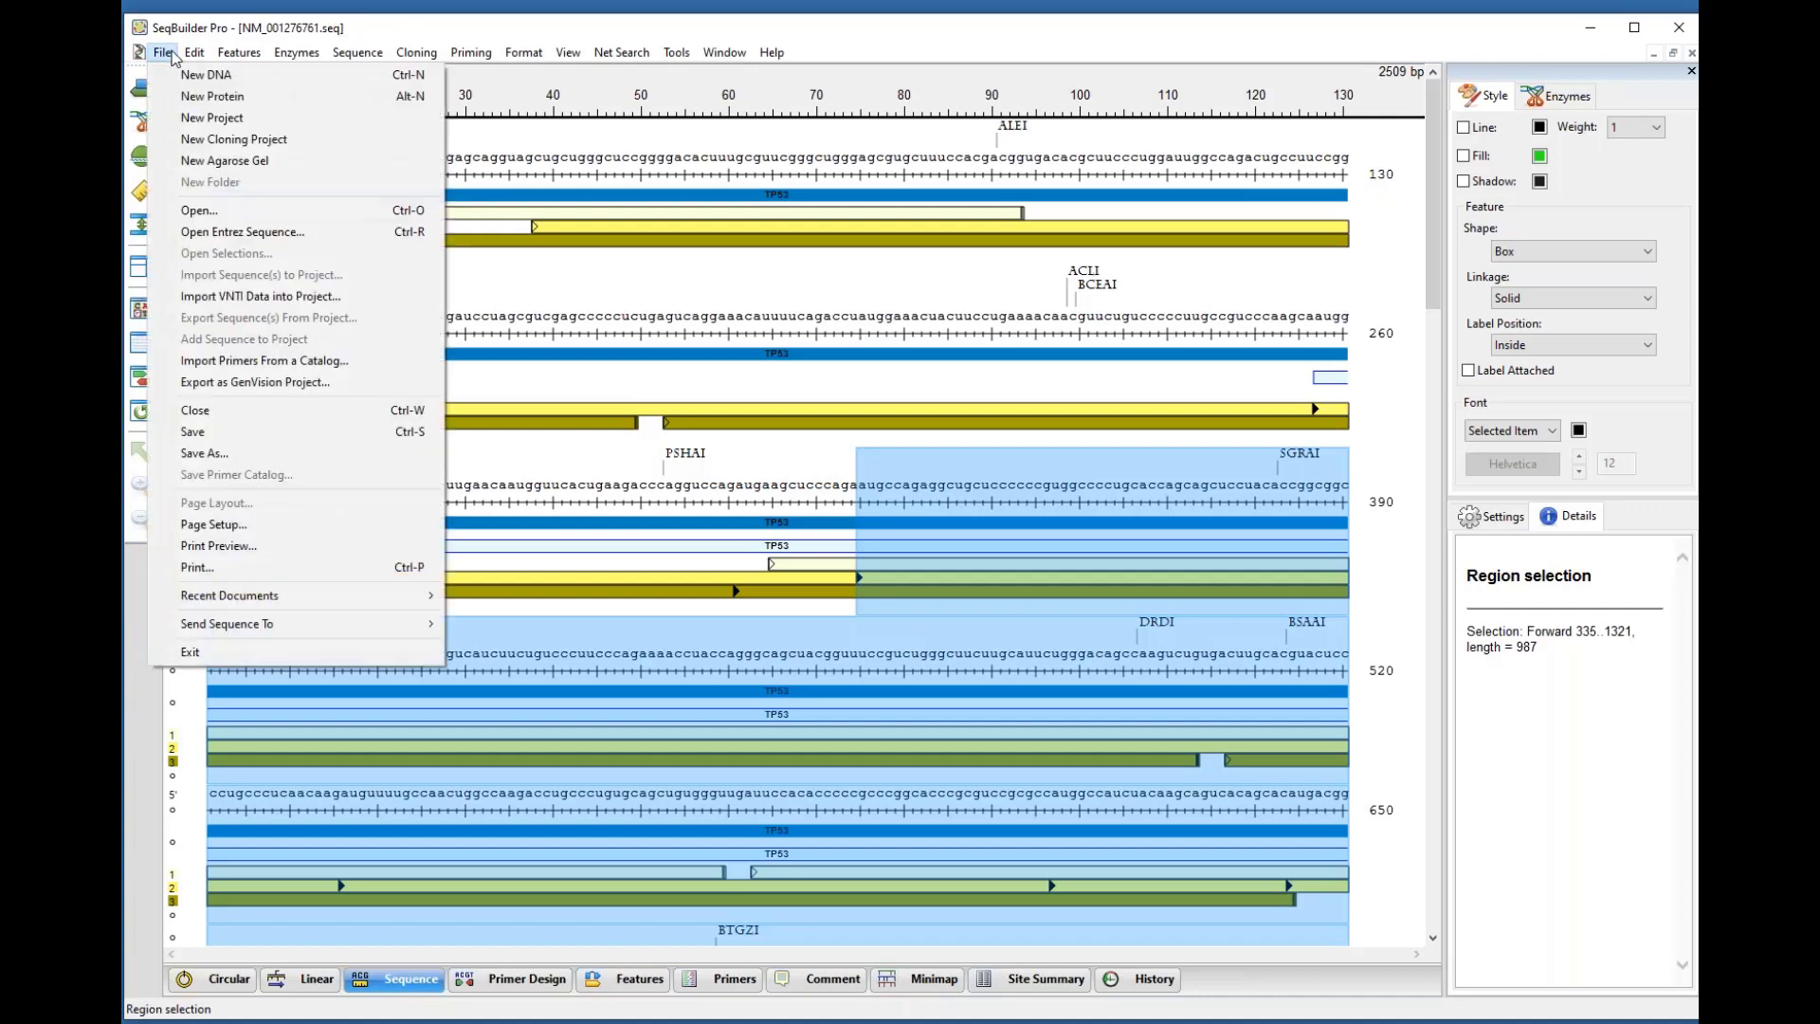
pyautogui.click(152, 159)
pyautogui.click(248, 239)
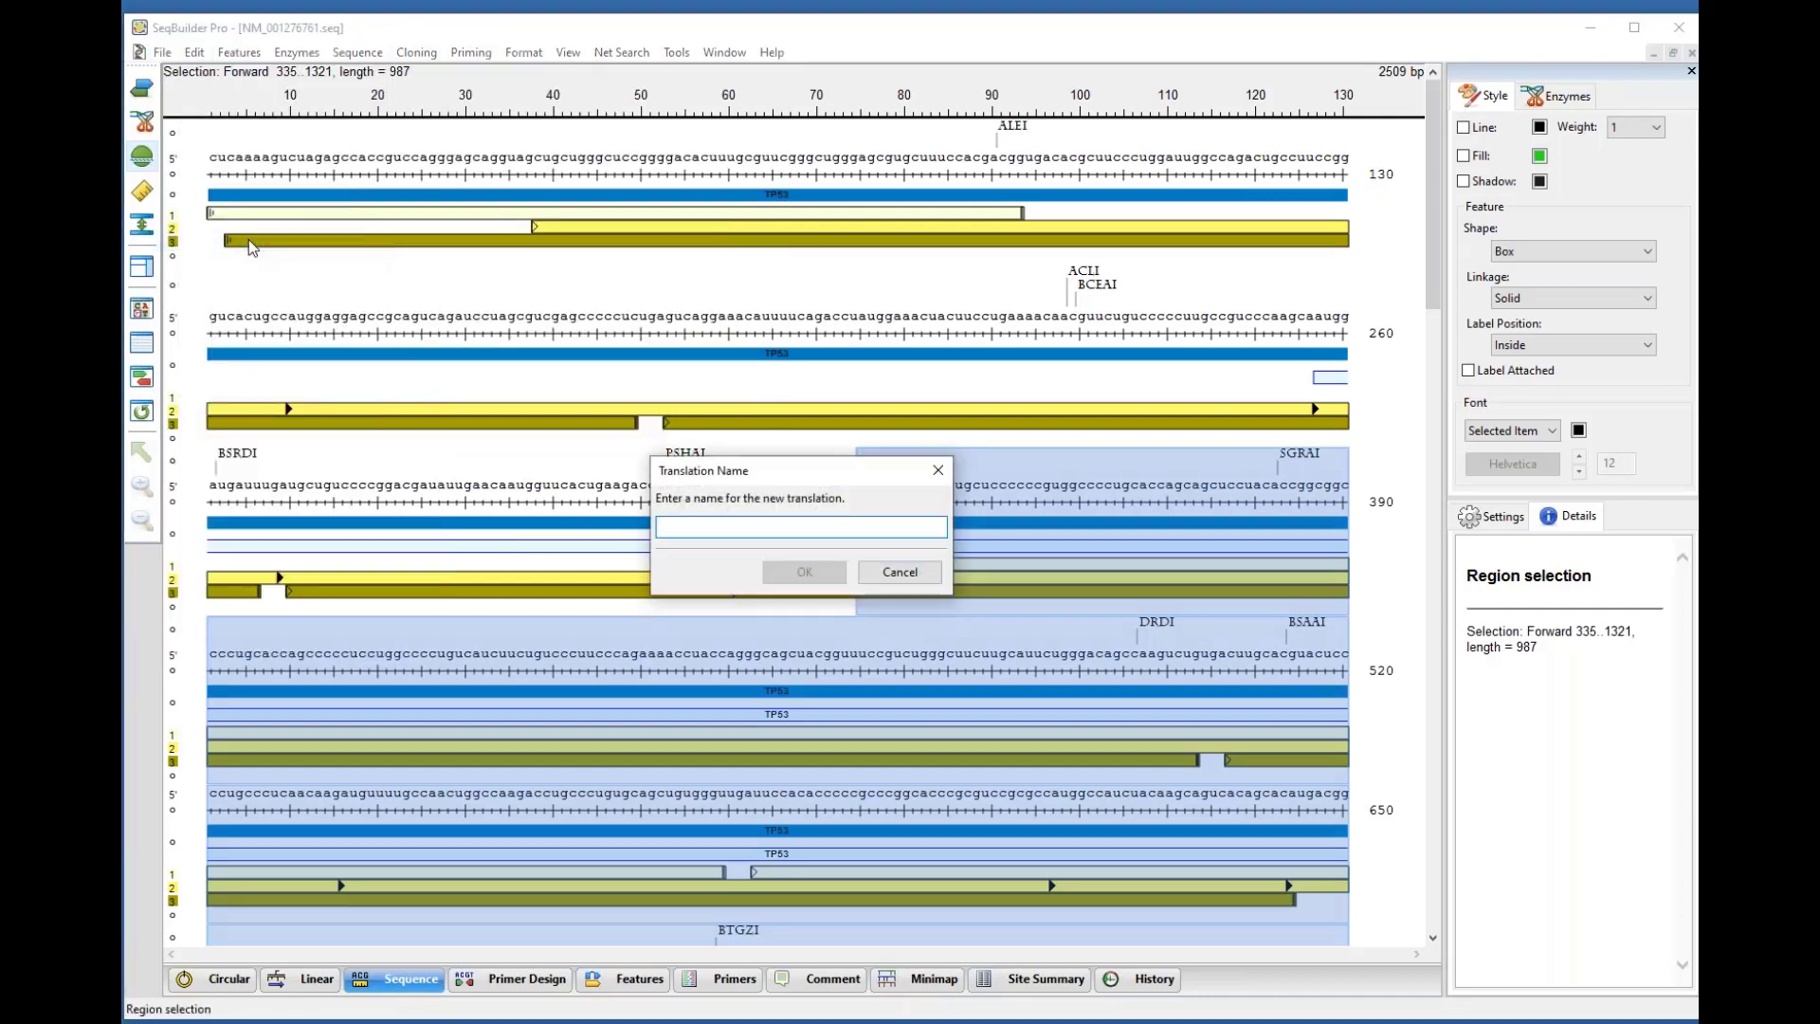
pyautogui.write('OR')
pyautogui.press('BackSpace')
pyautogui.press('BackSpace')
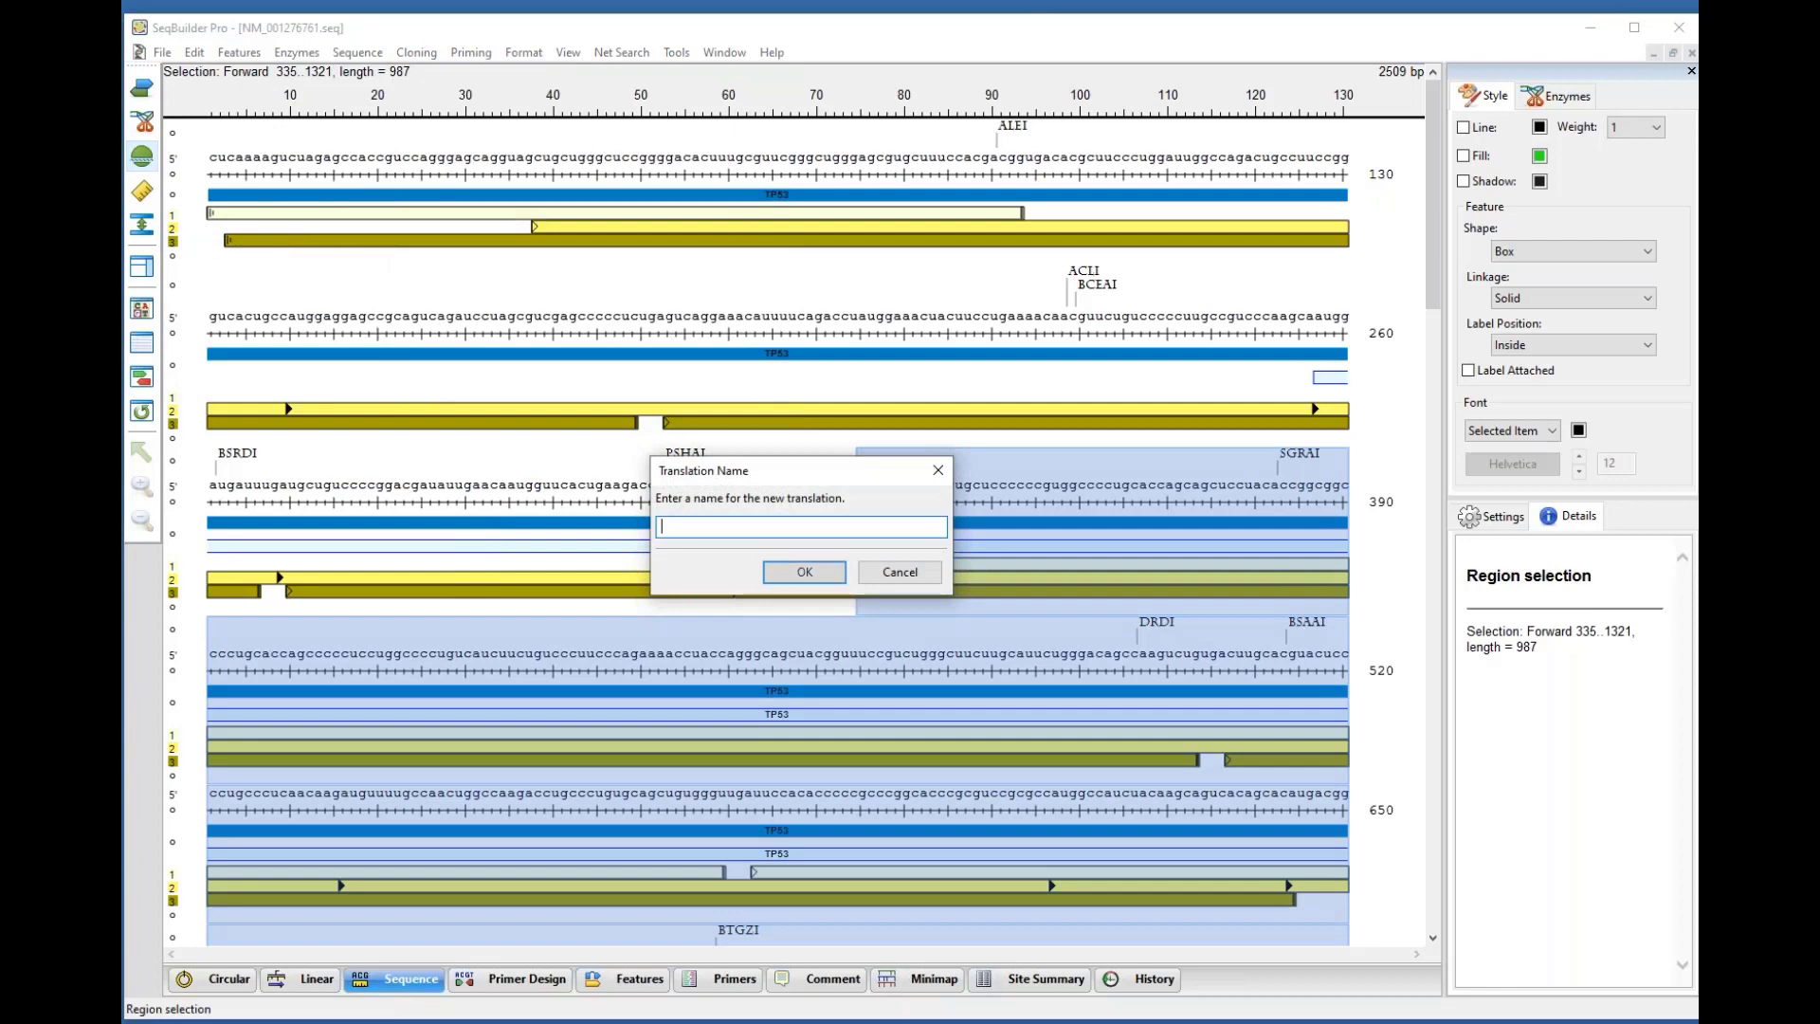
pyautogui.write('ORF')
pyautogui.write('F1')
pyautogui.press('Return')
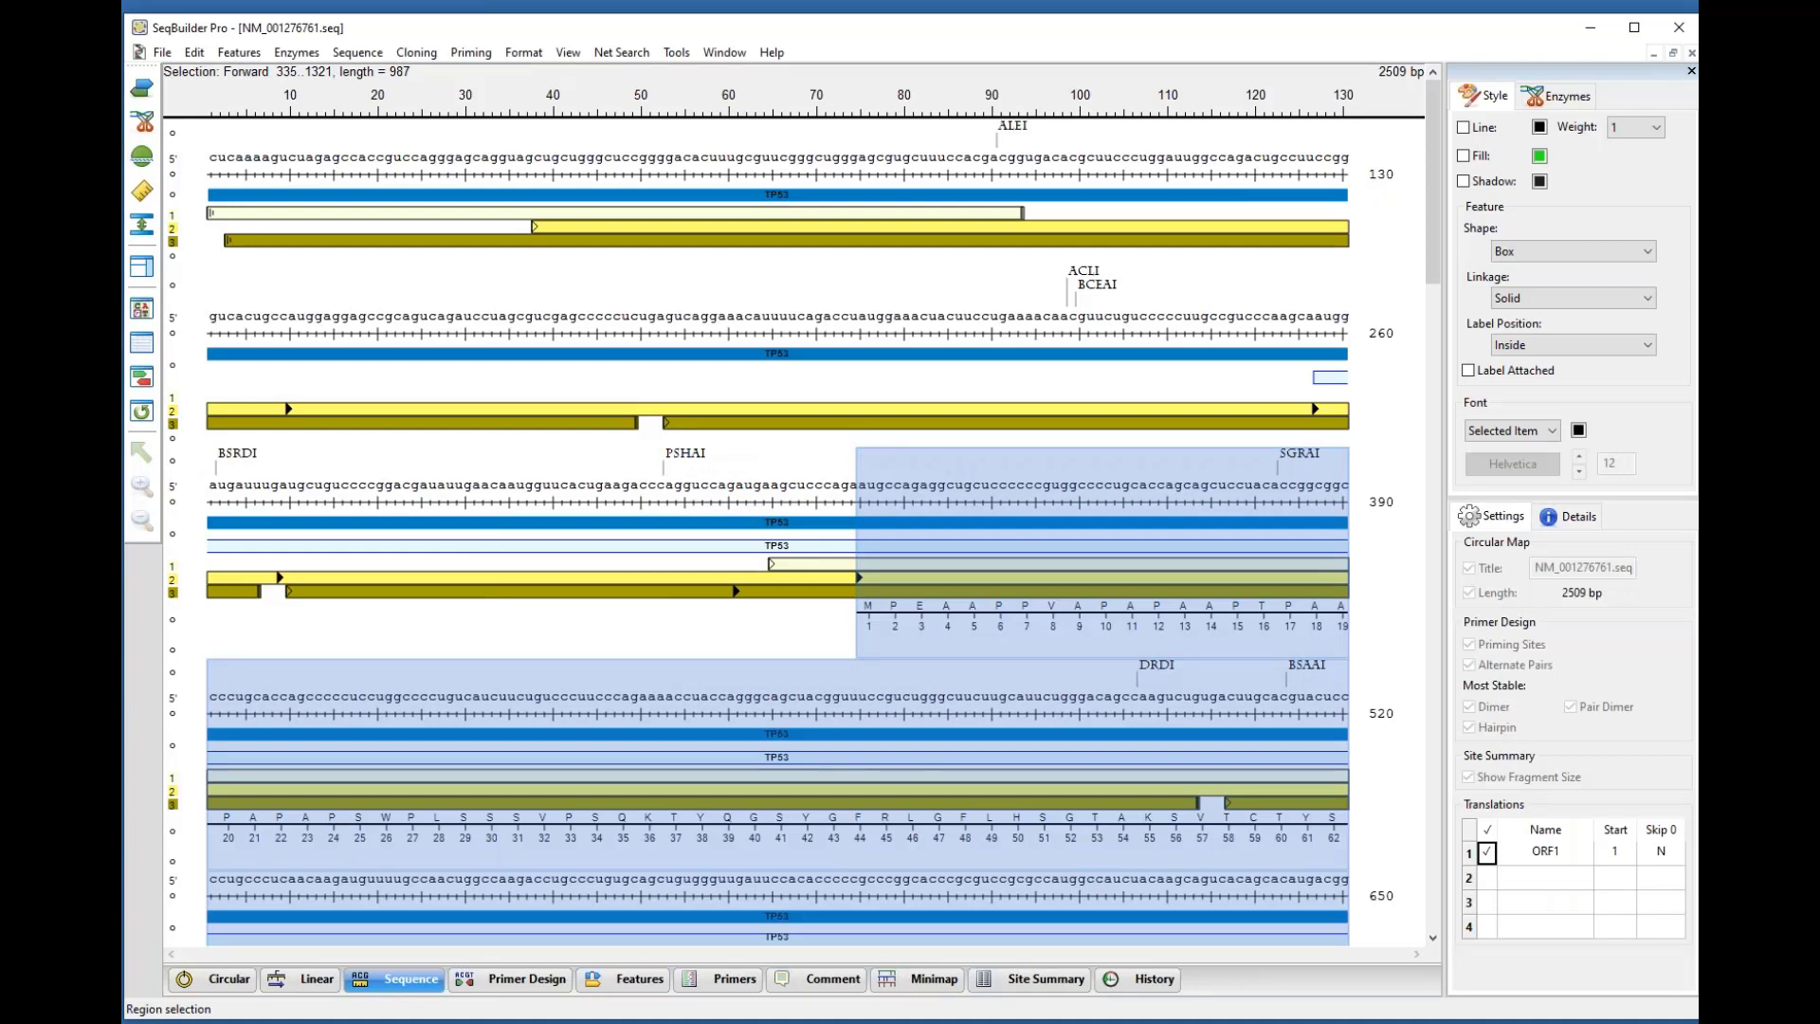
# Step: Select the frame 1 ORF covering bases 325 to 582 and review the translation commands without applying any
pyautogui.click(771, 566)
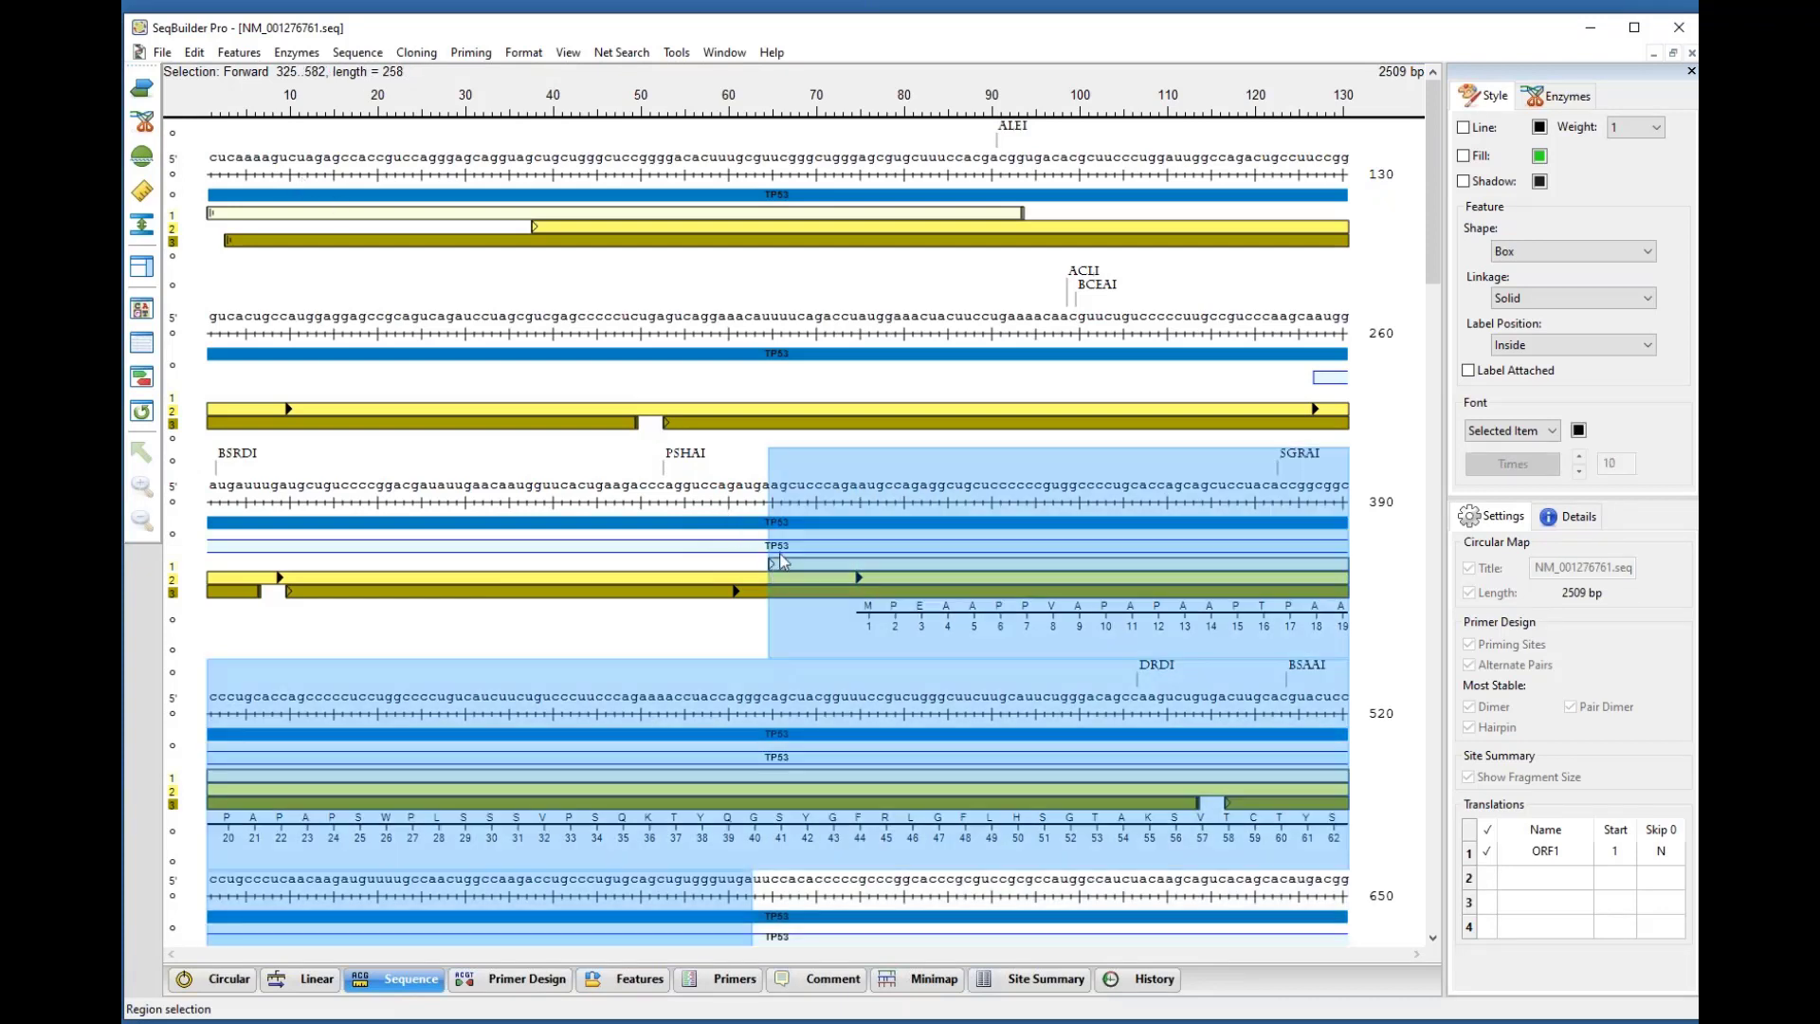
pyautogui.click(142, 155)
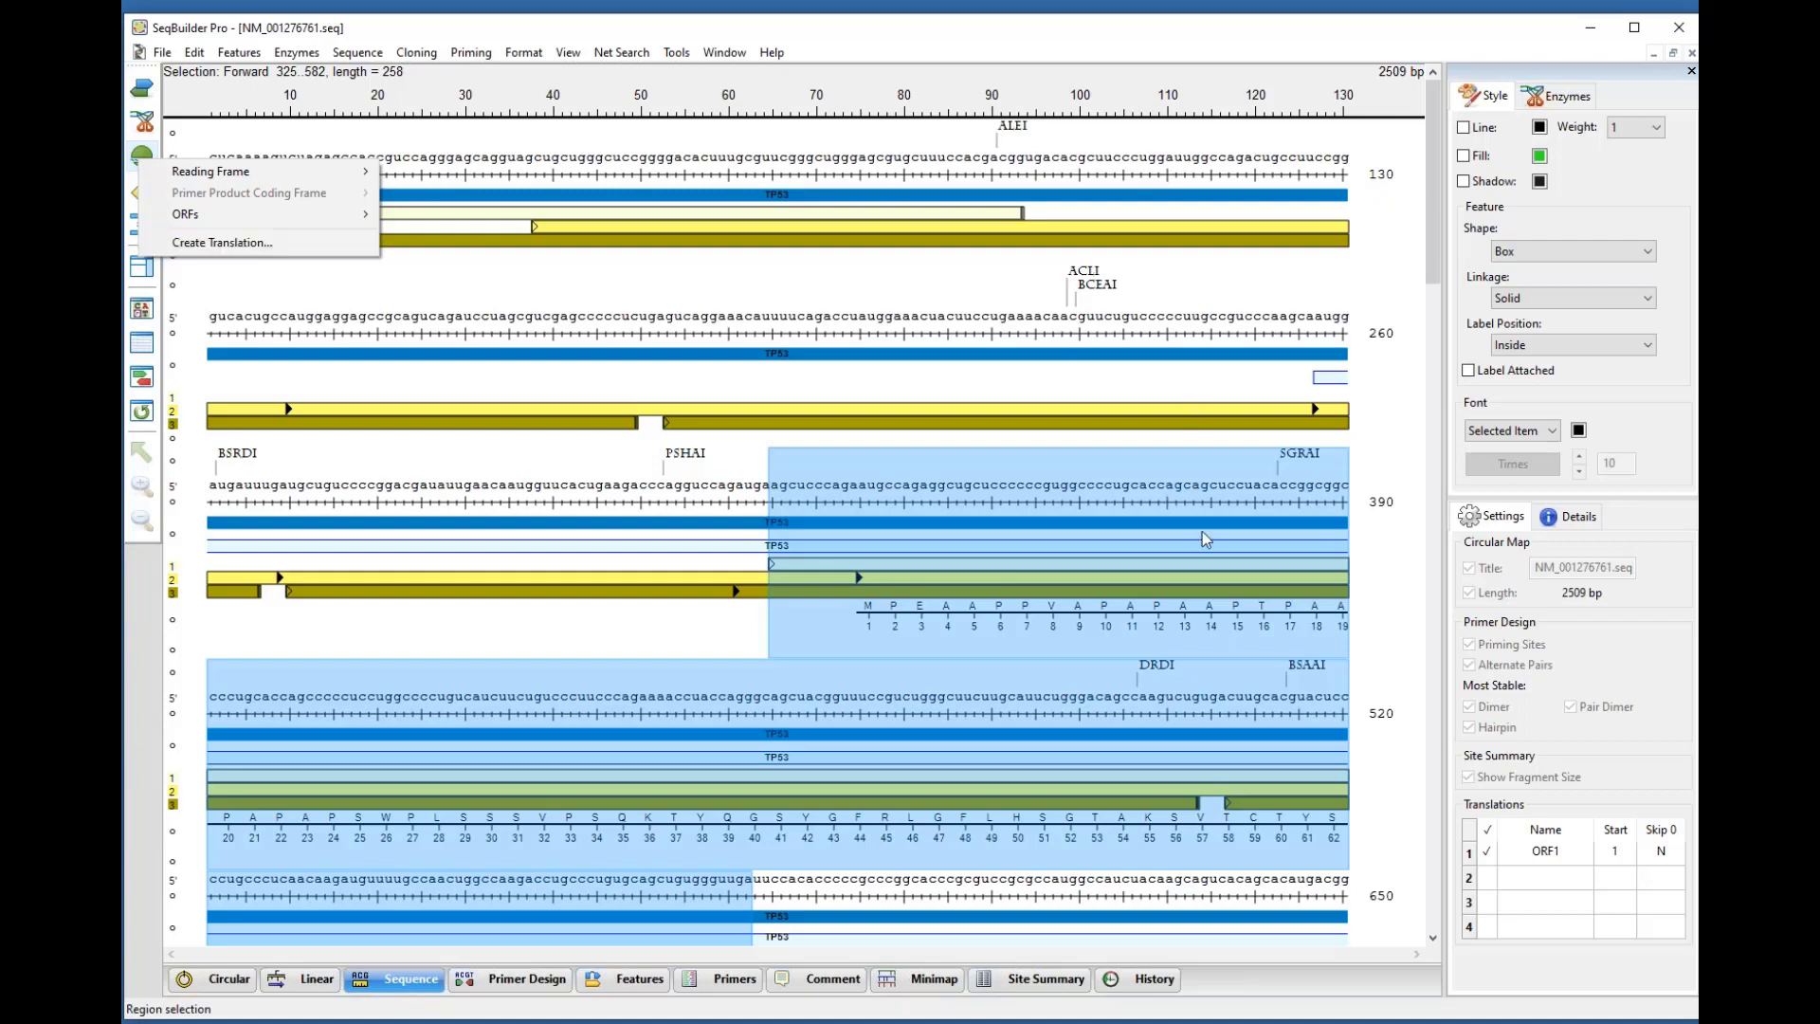
pyautogui.click(424, 35)
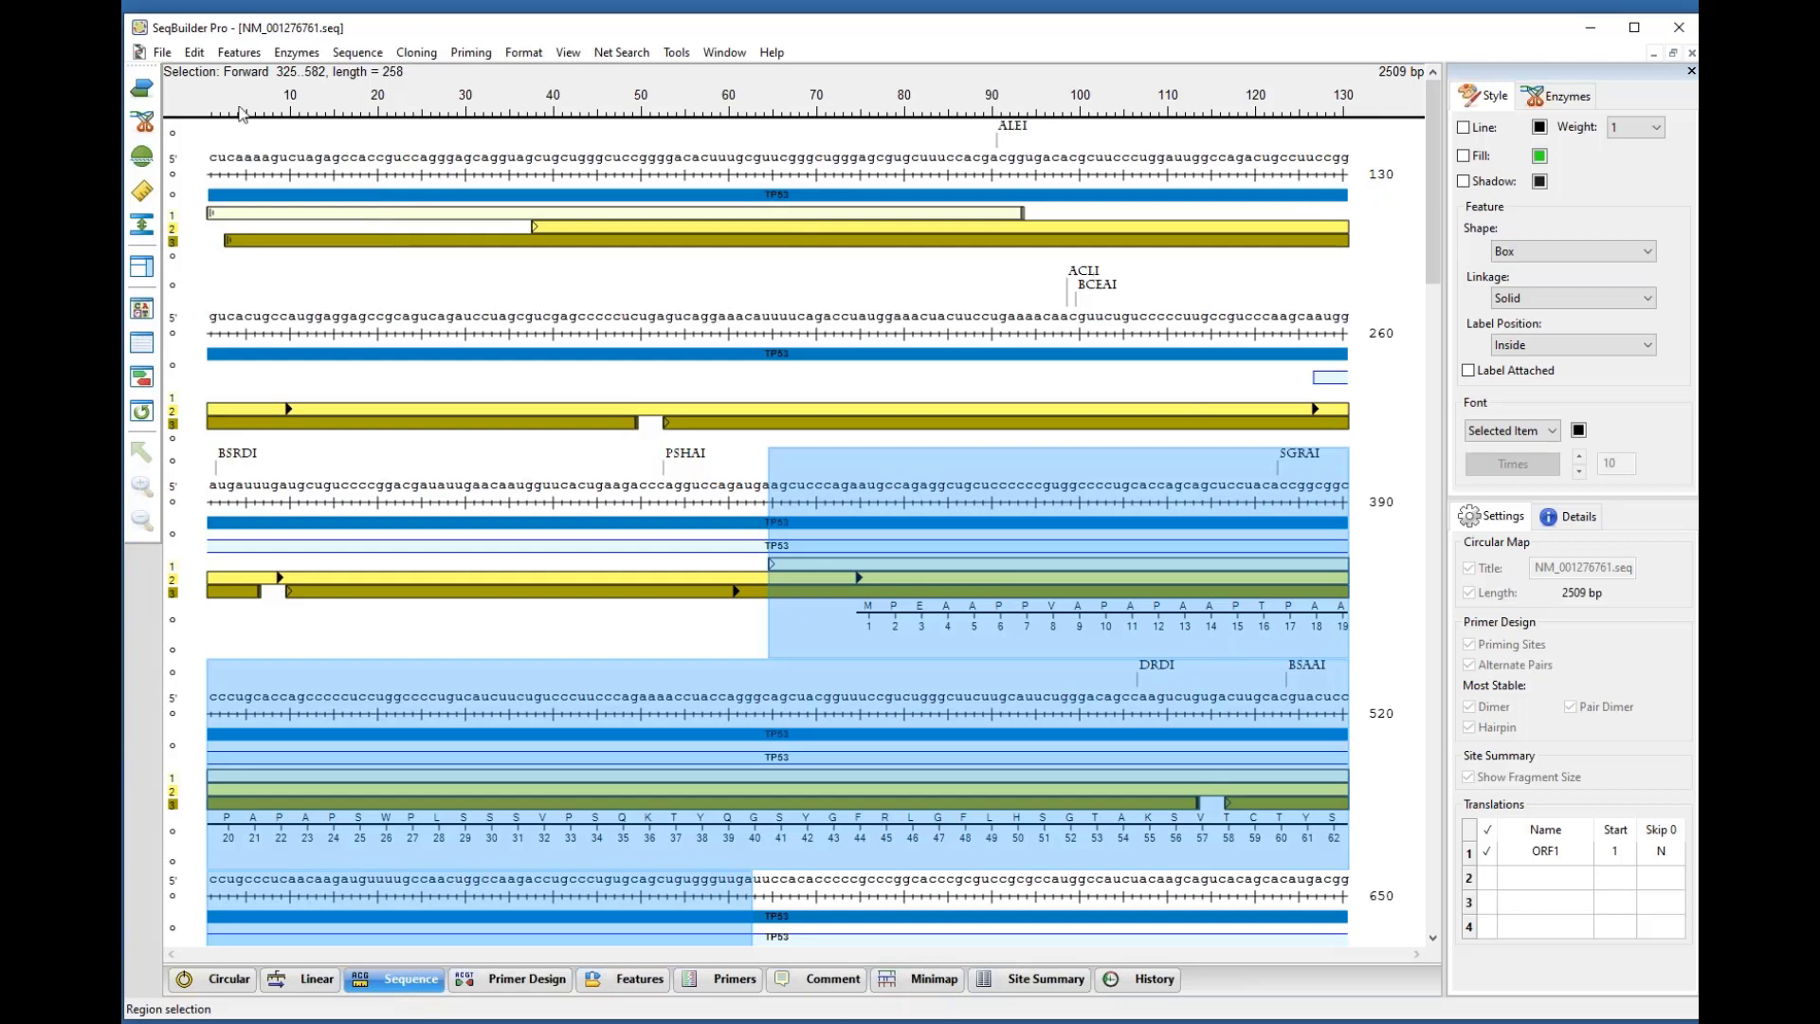
# Step: Display only the blunt-cutting enzymes on the sequence and list their cut positions in the Site Summary view
pyautogui.click(143, 124)
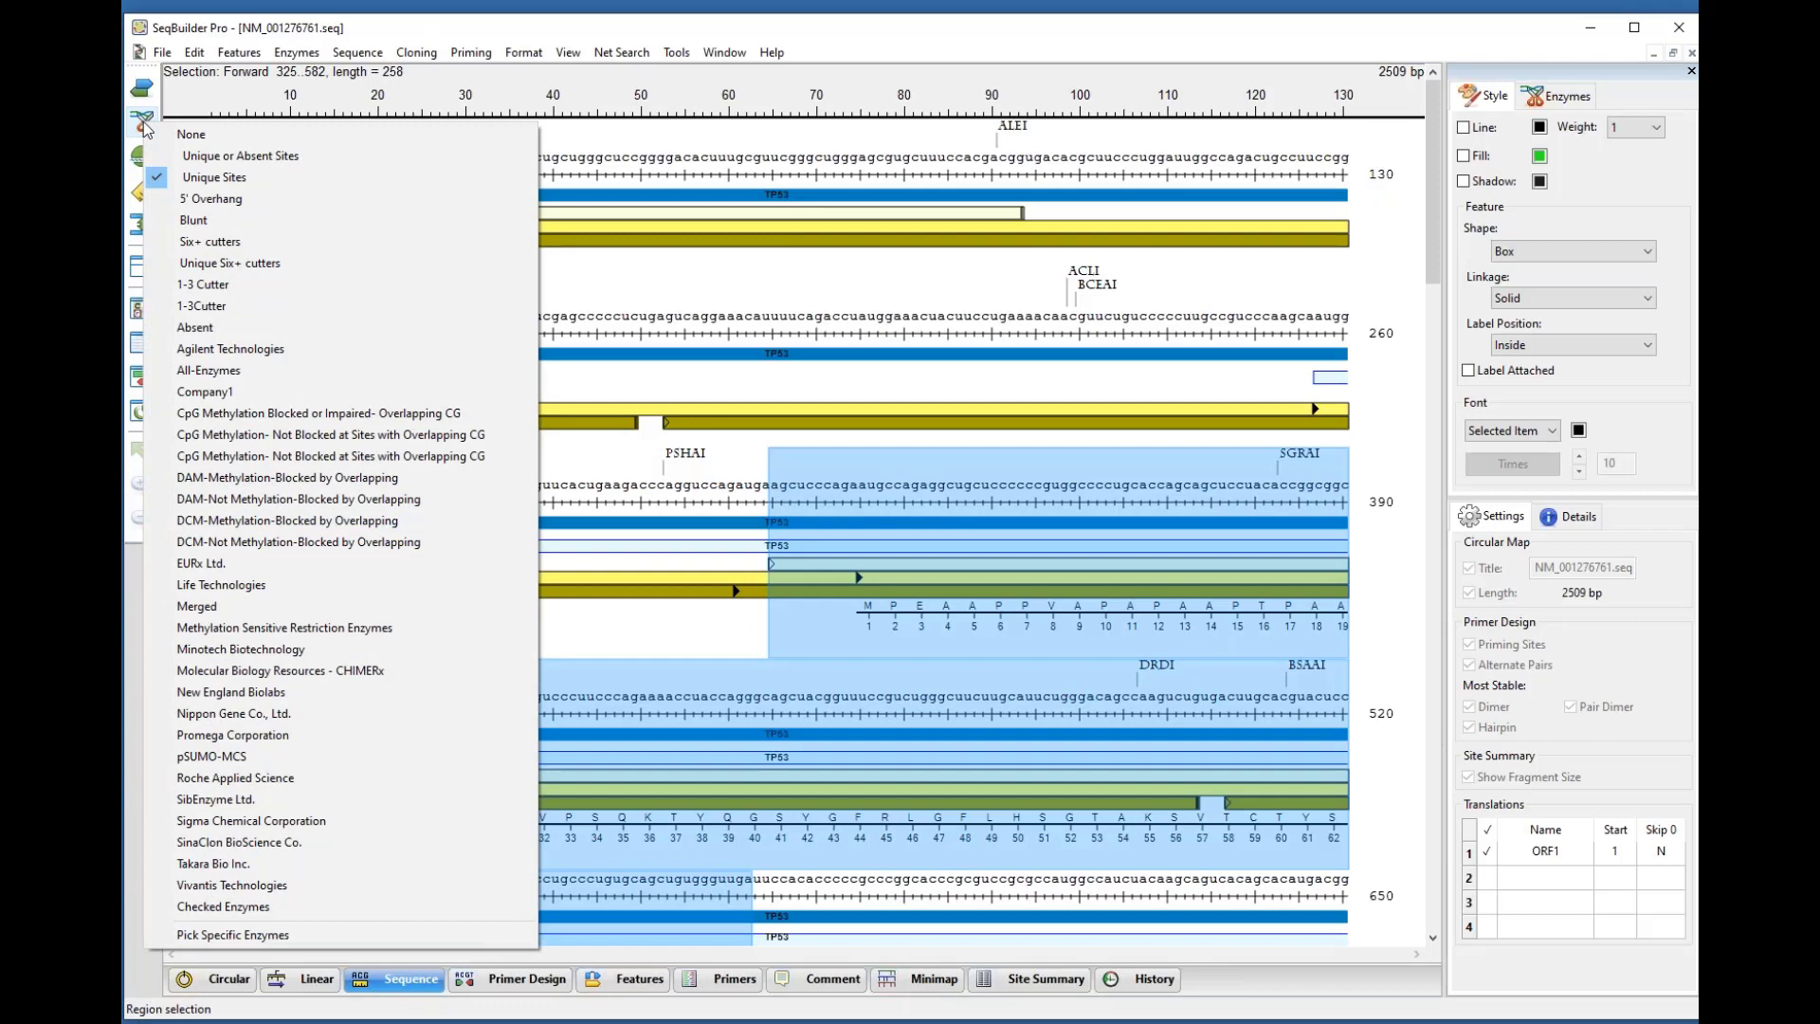
pyautogui.click(194, 222)
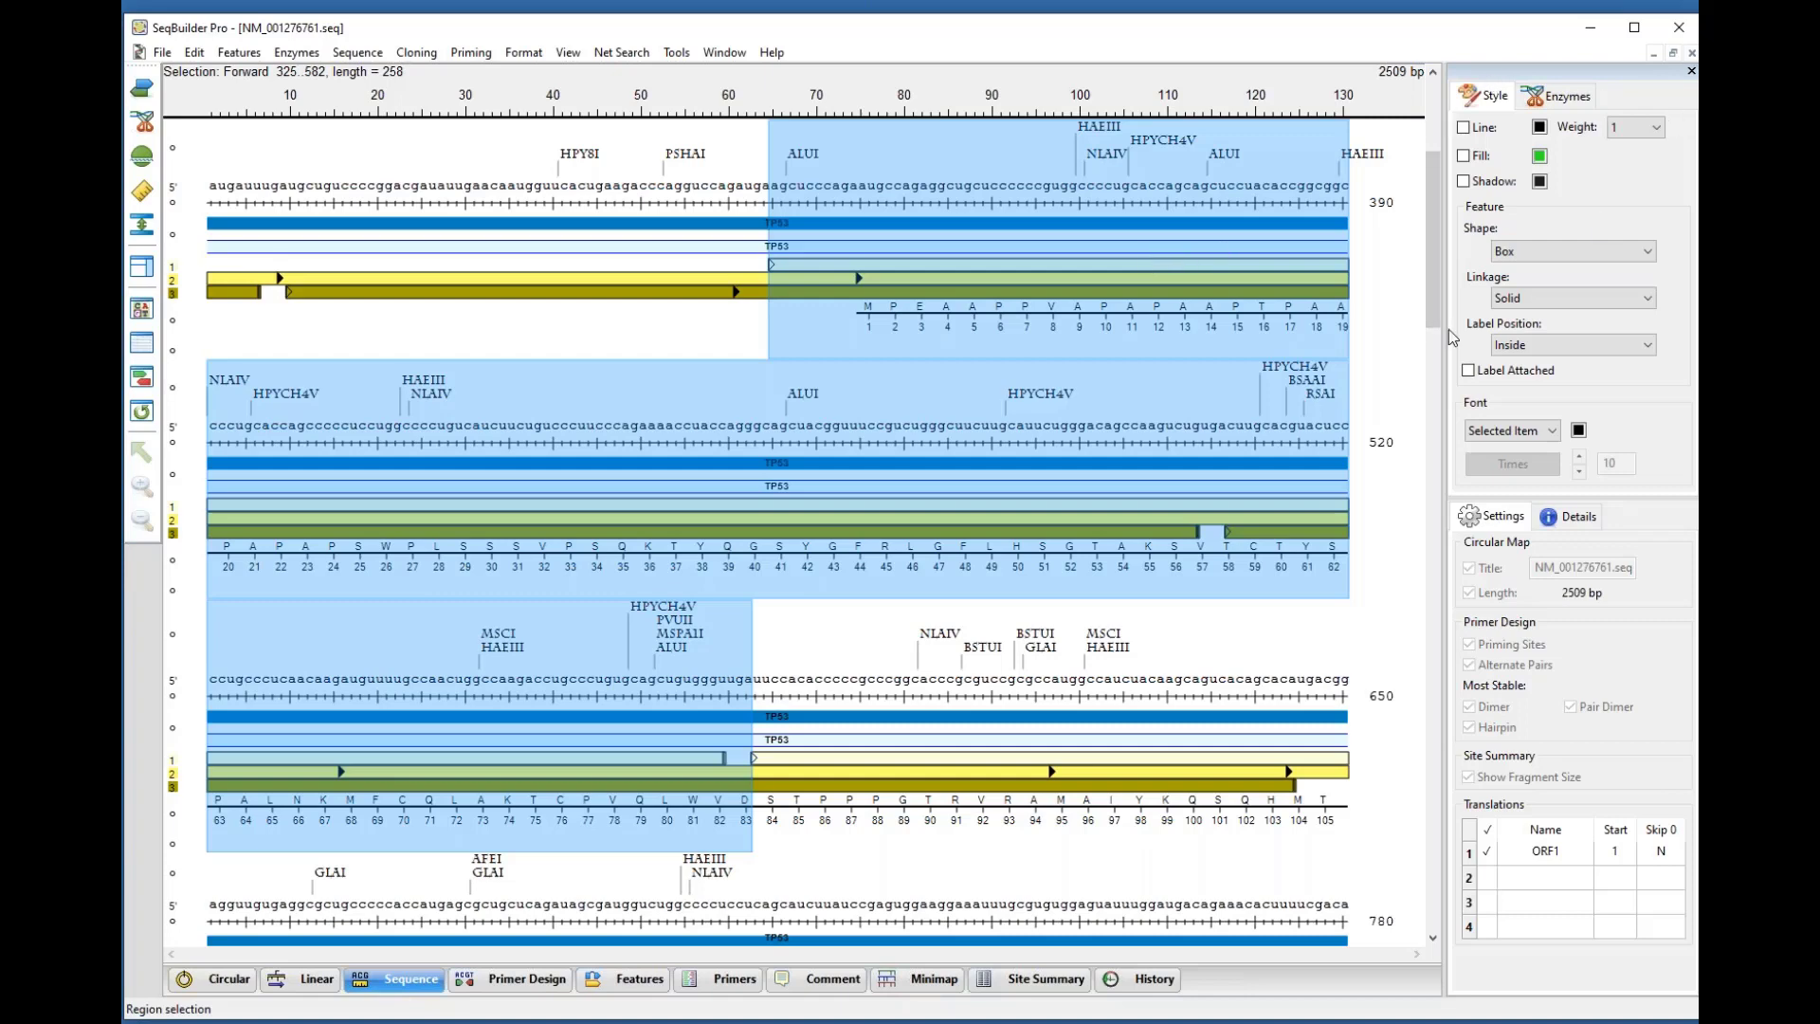
pyautogui.click(1033, 979)
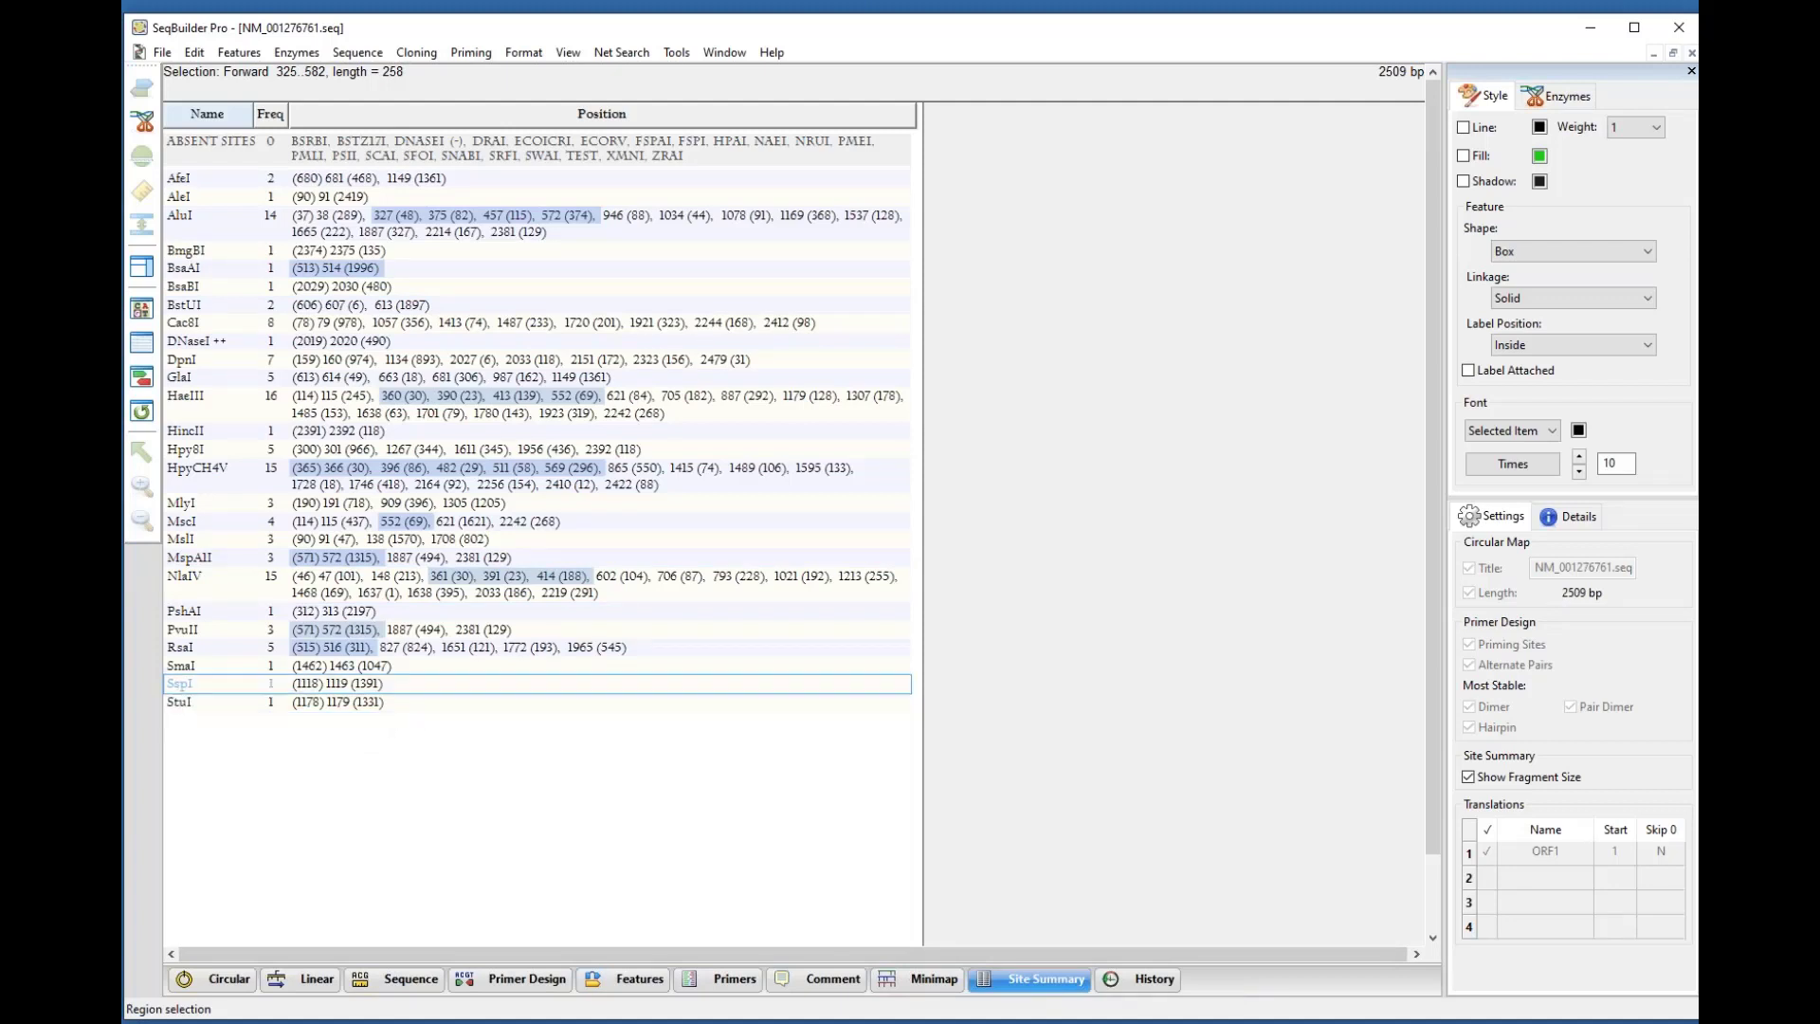
# Step: Examine the absent sites and the SspI and StuI cut positions in the site summary
pyautogui.click(333, 155)
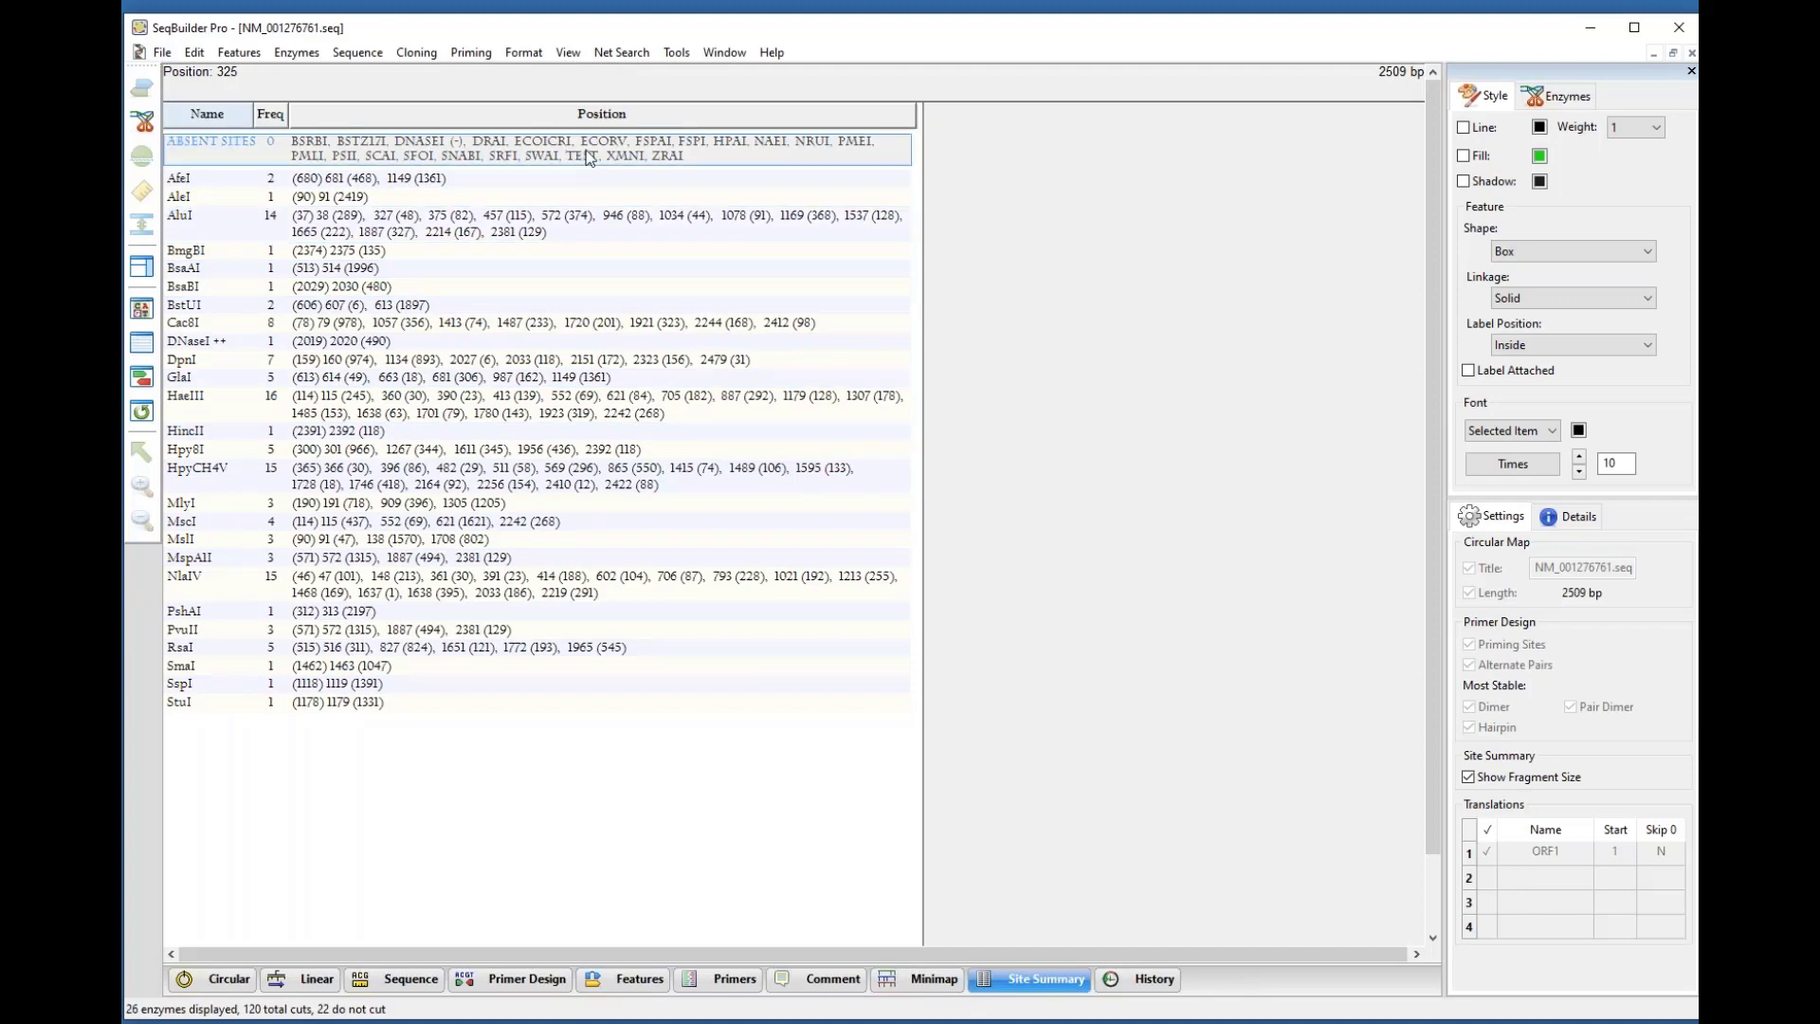
pyautogui.click(359, 690)
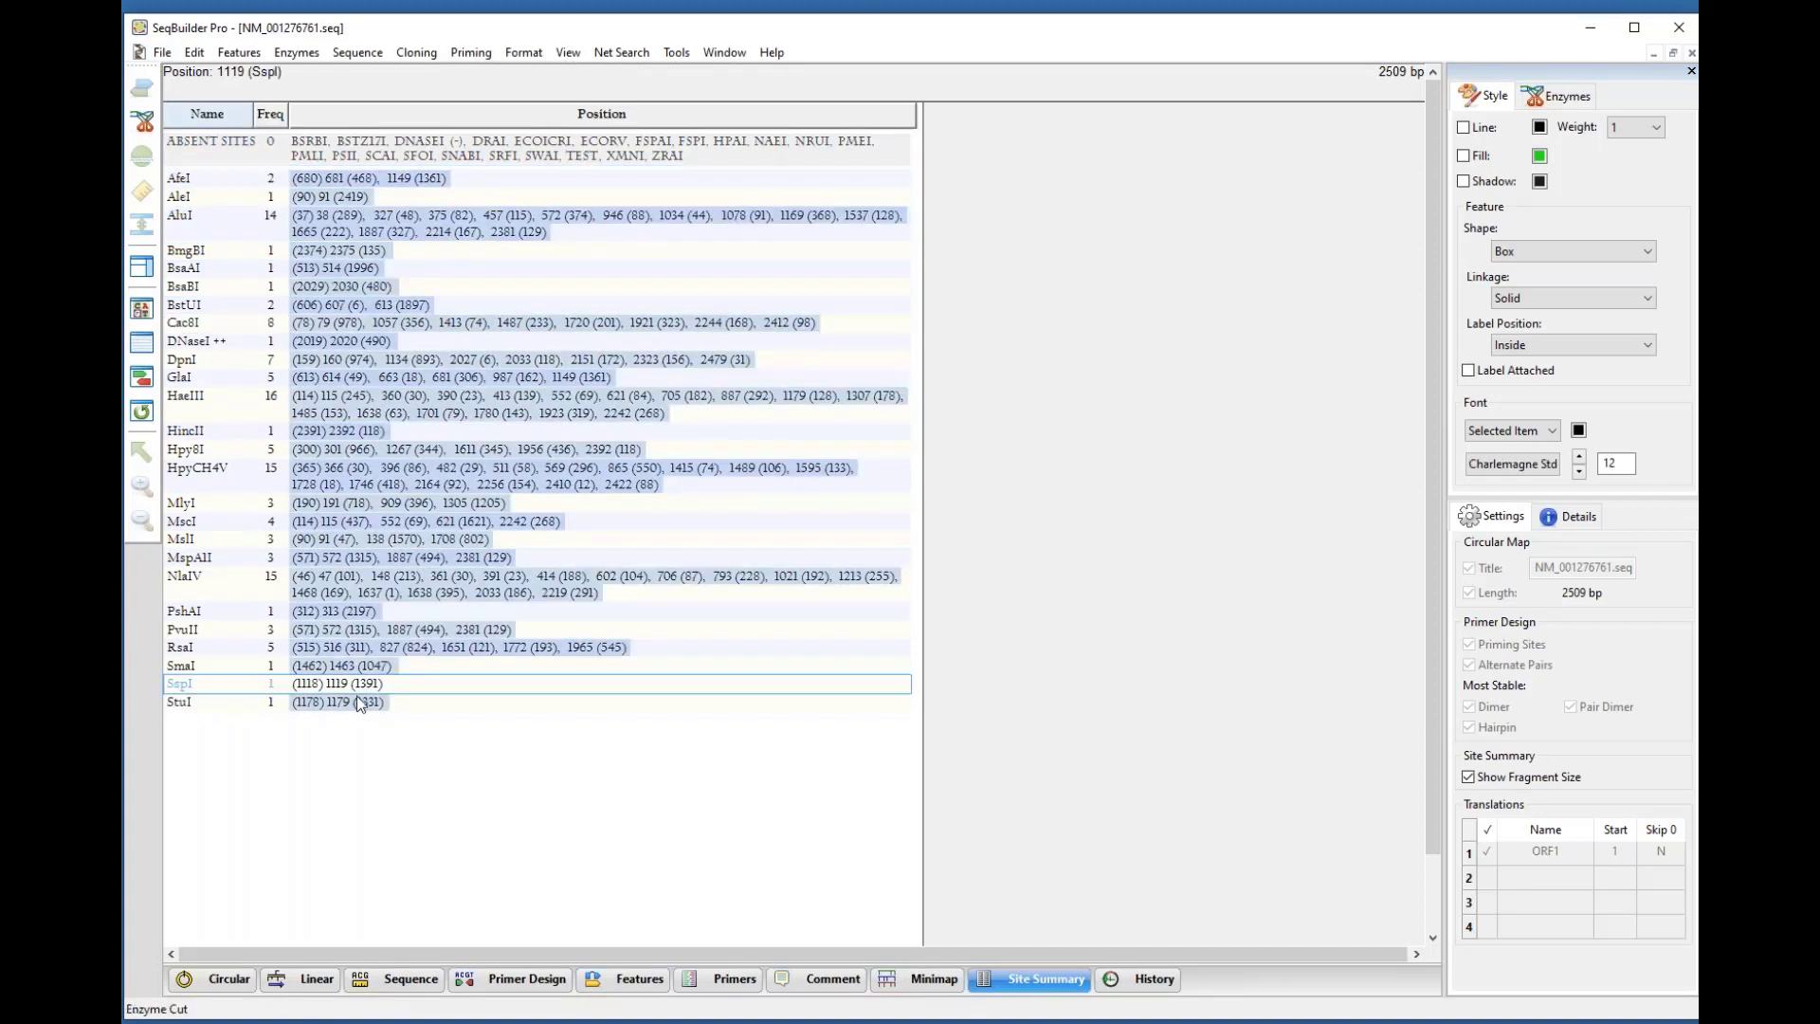
pyautogui.click(436, 157)
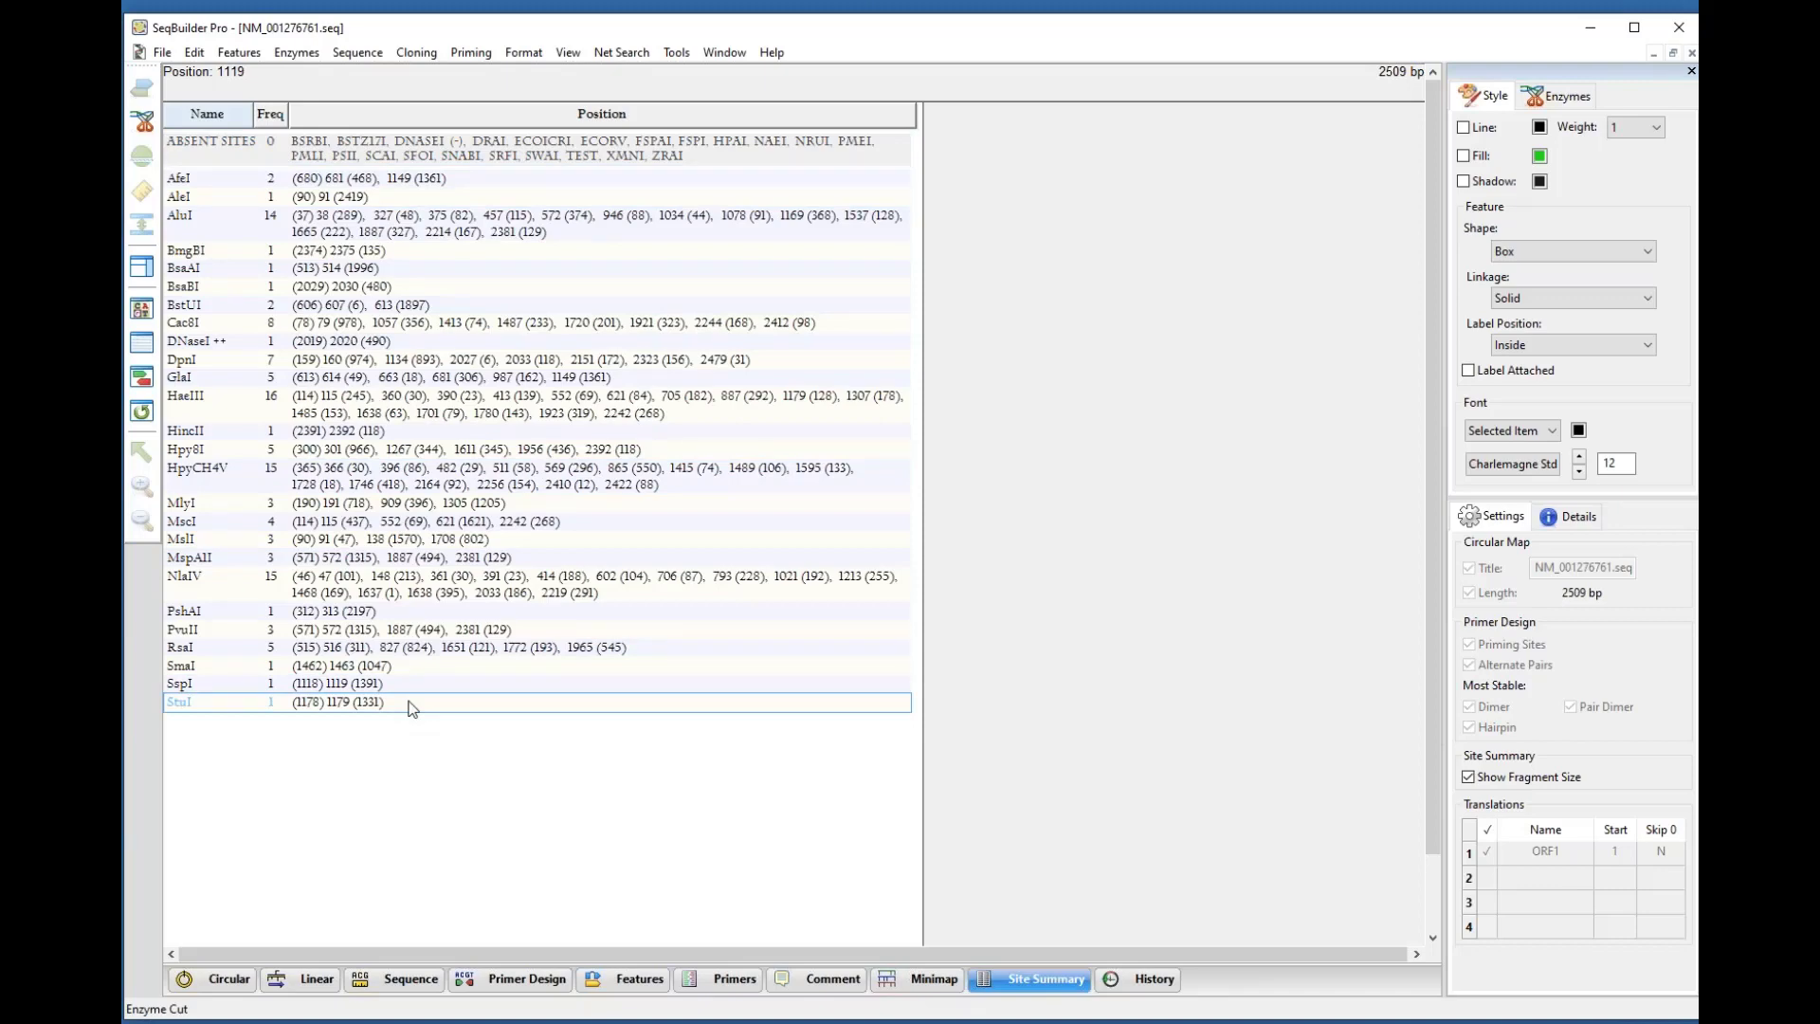
pyautogui.click(499, 683)
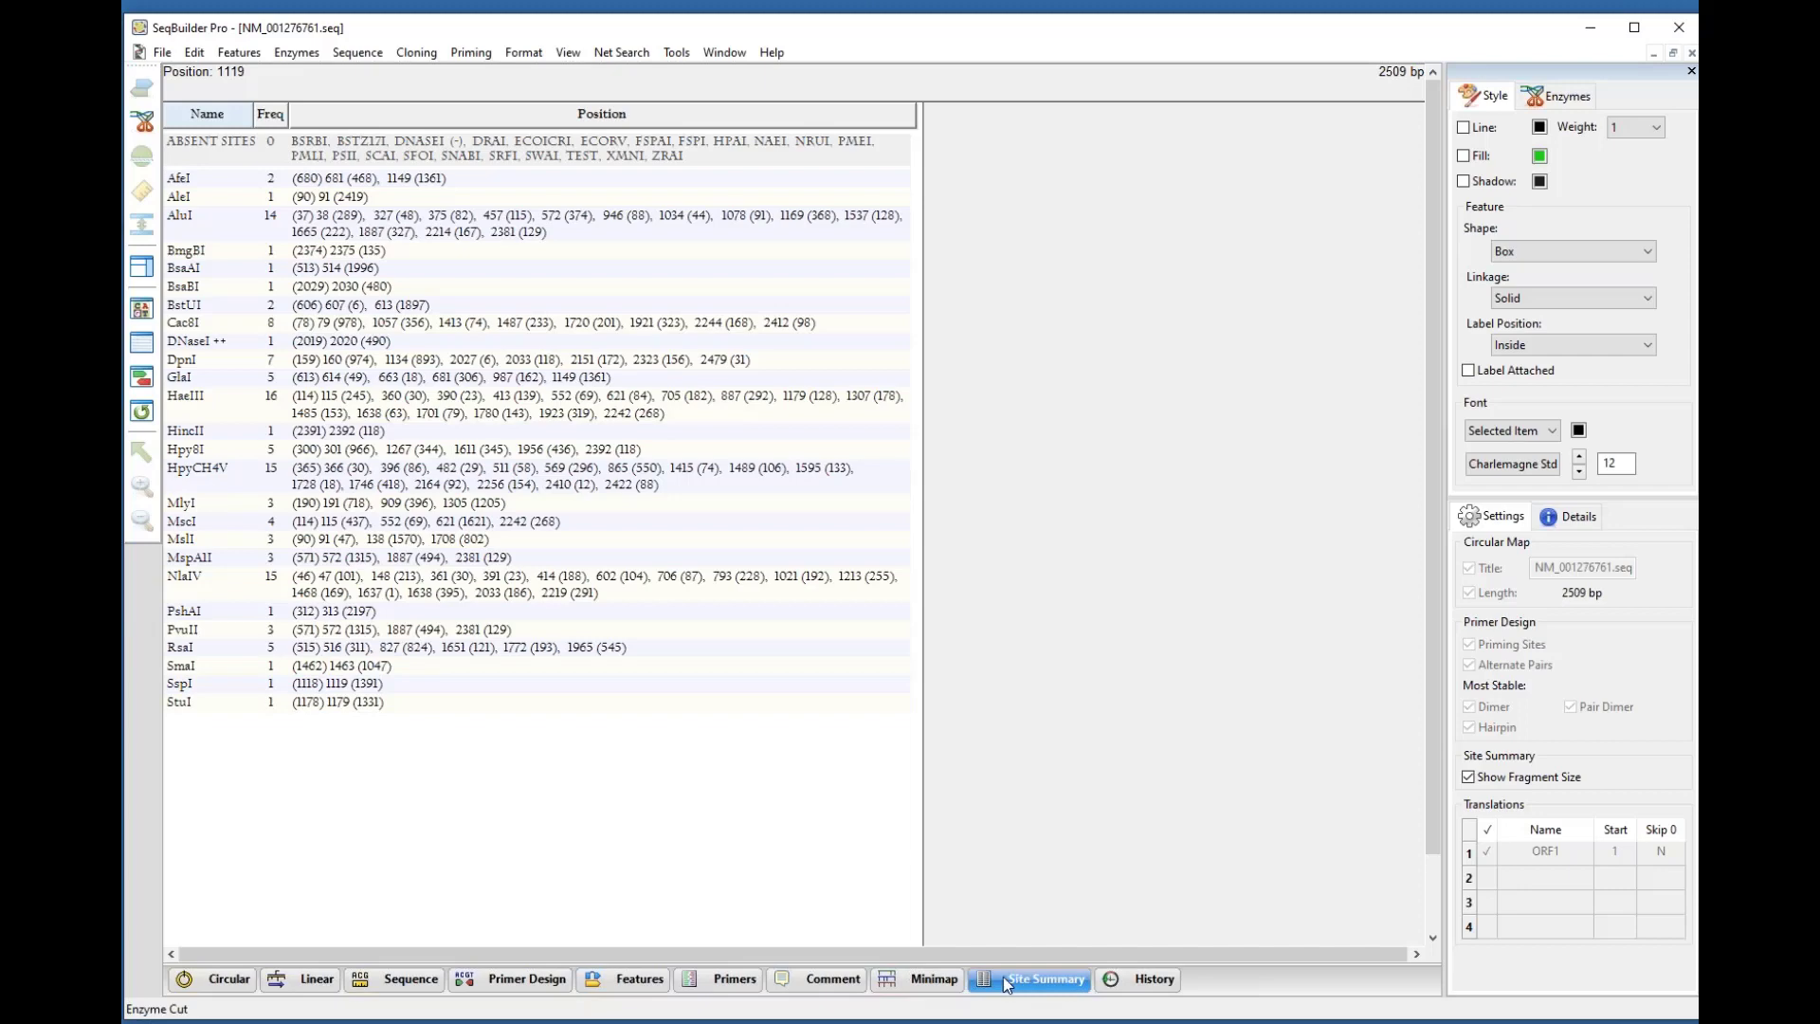
# Step: Sort the enzymes by cut frequency in the Minimap view and select the fragment from the AleI site to the BsaAI site
pyautogui.click(912, 978)
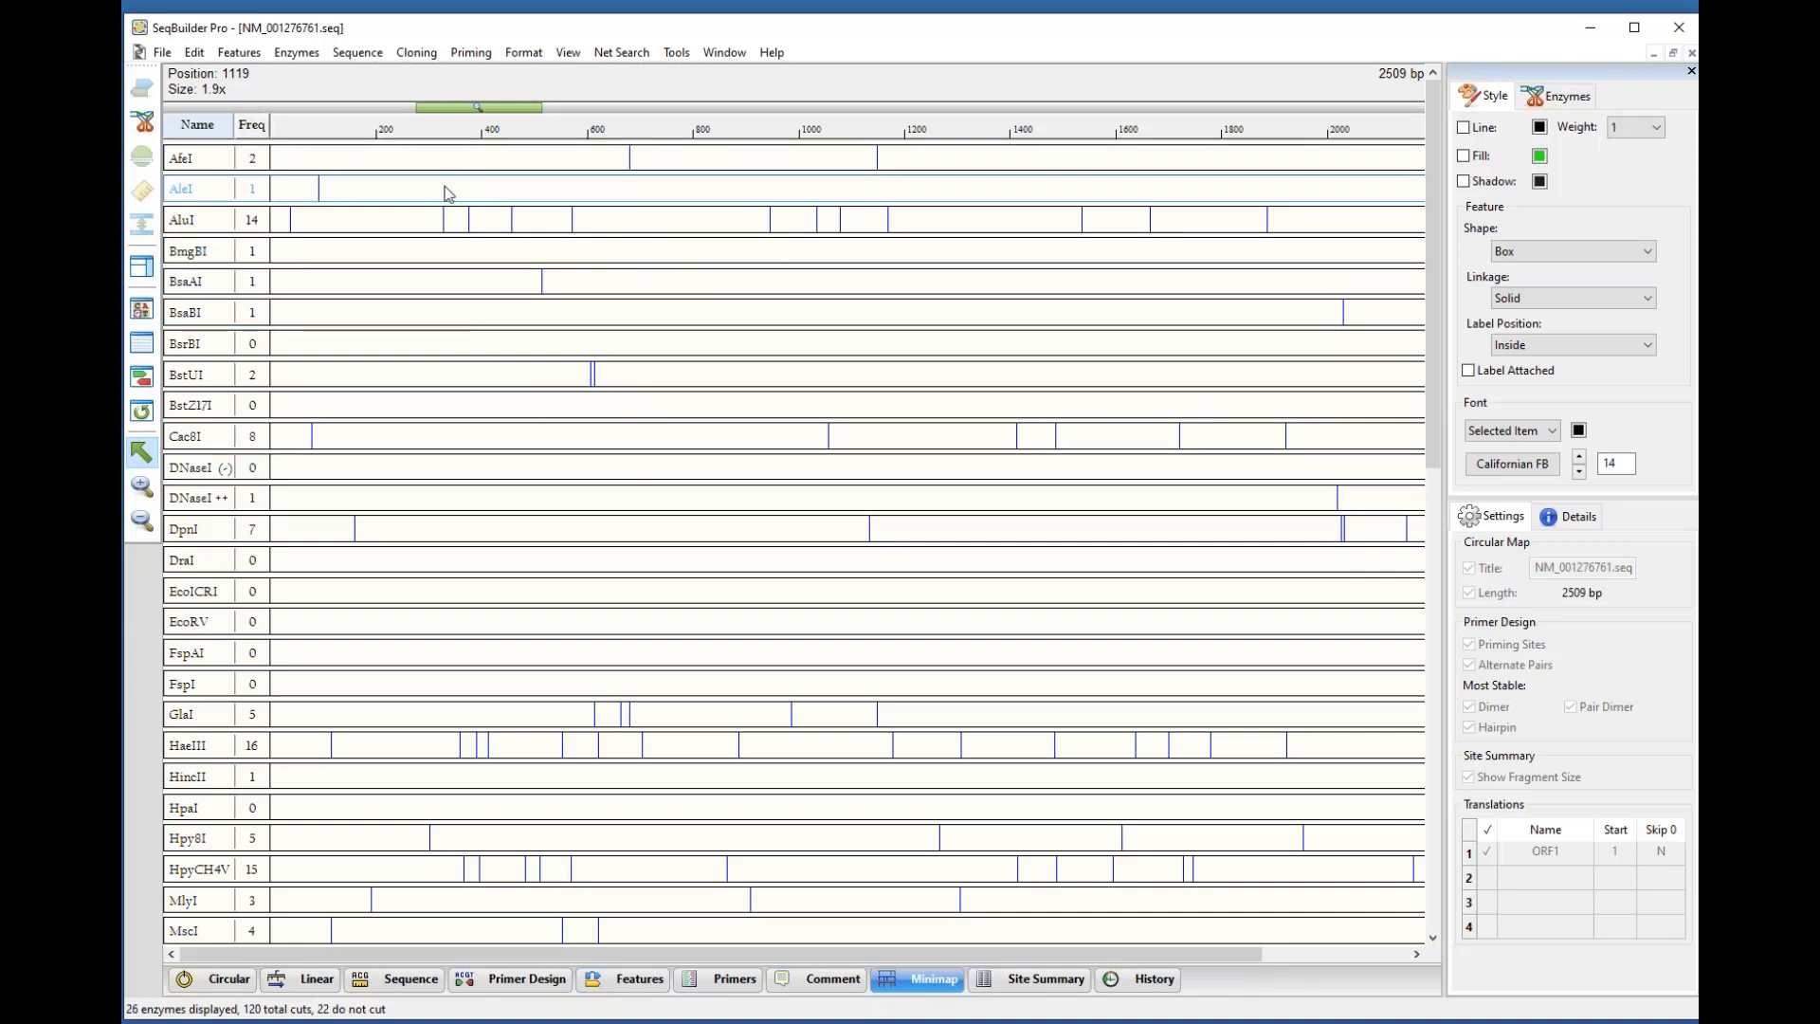
pyautogui.click(349, 197)
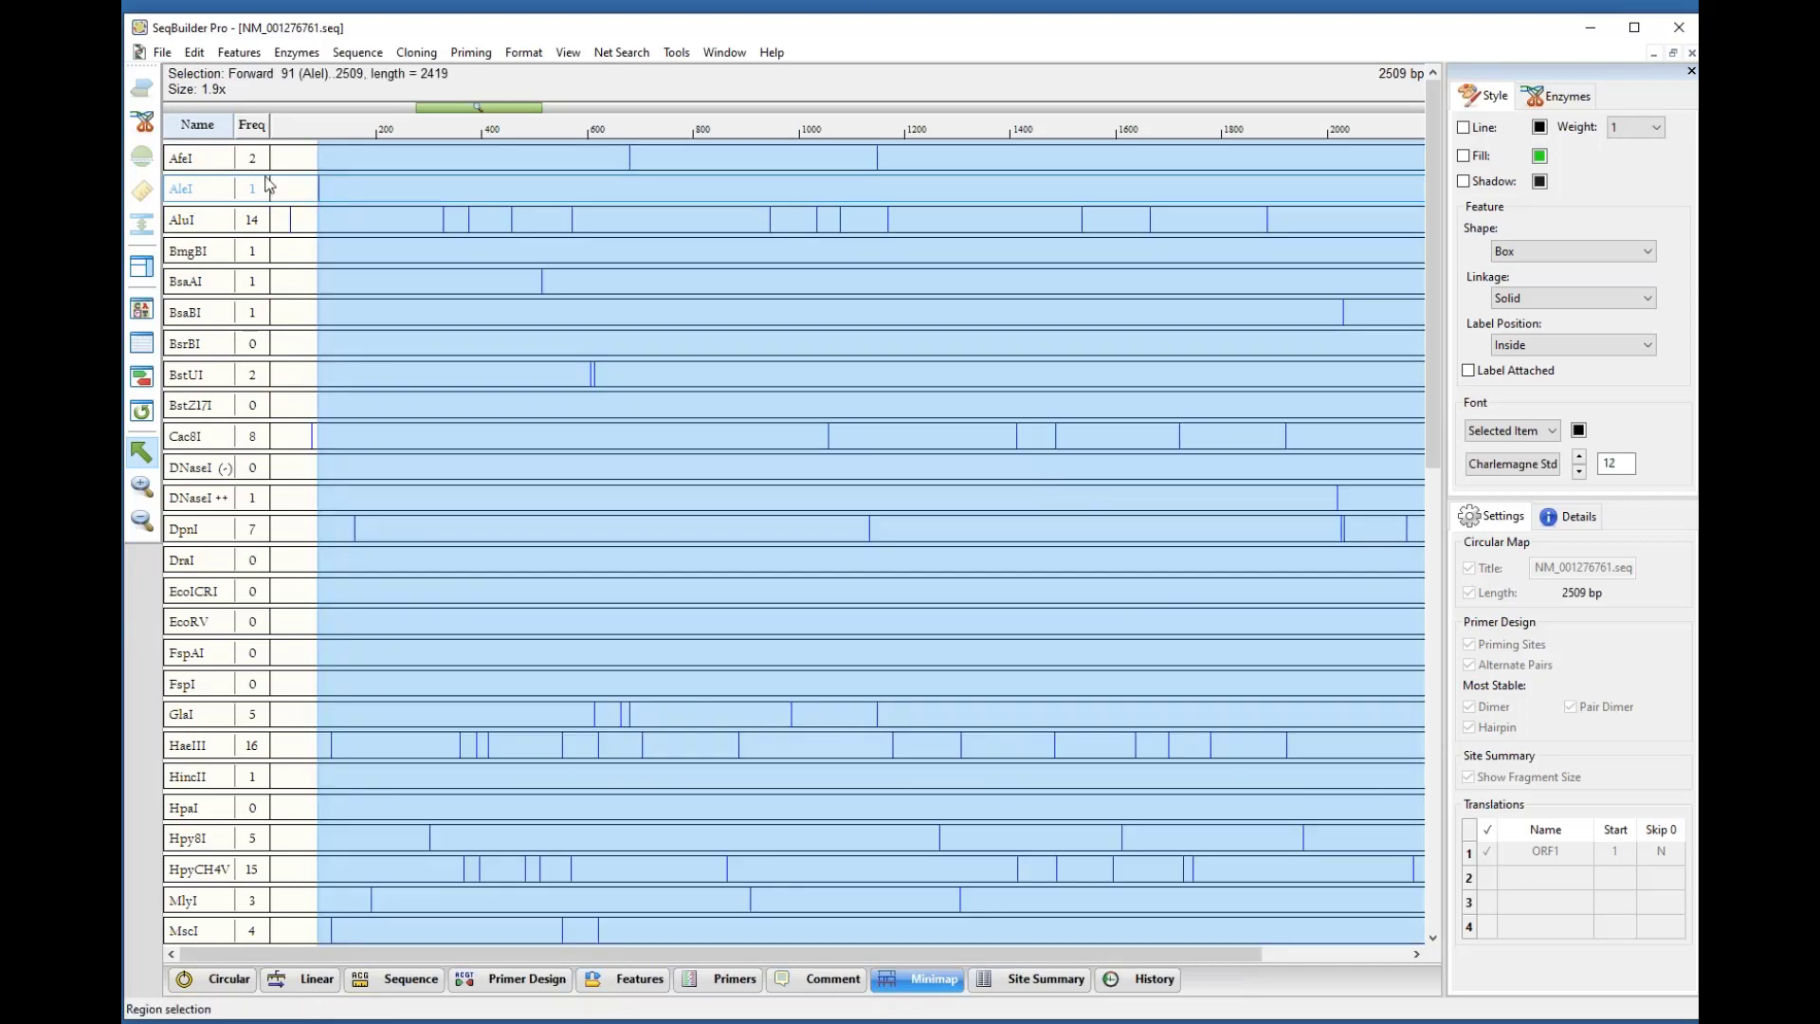
pyautogui.click(251, 133)
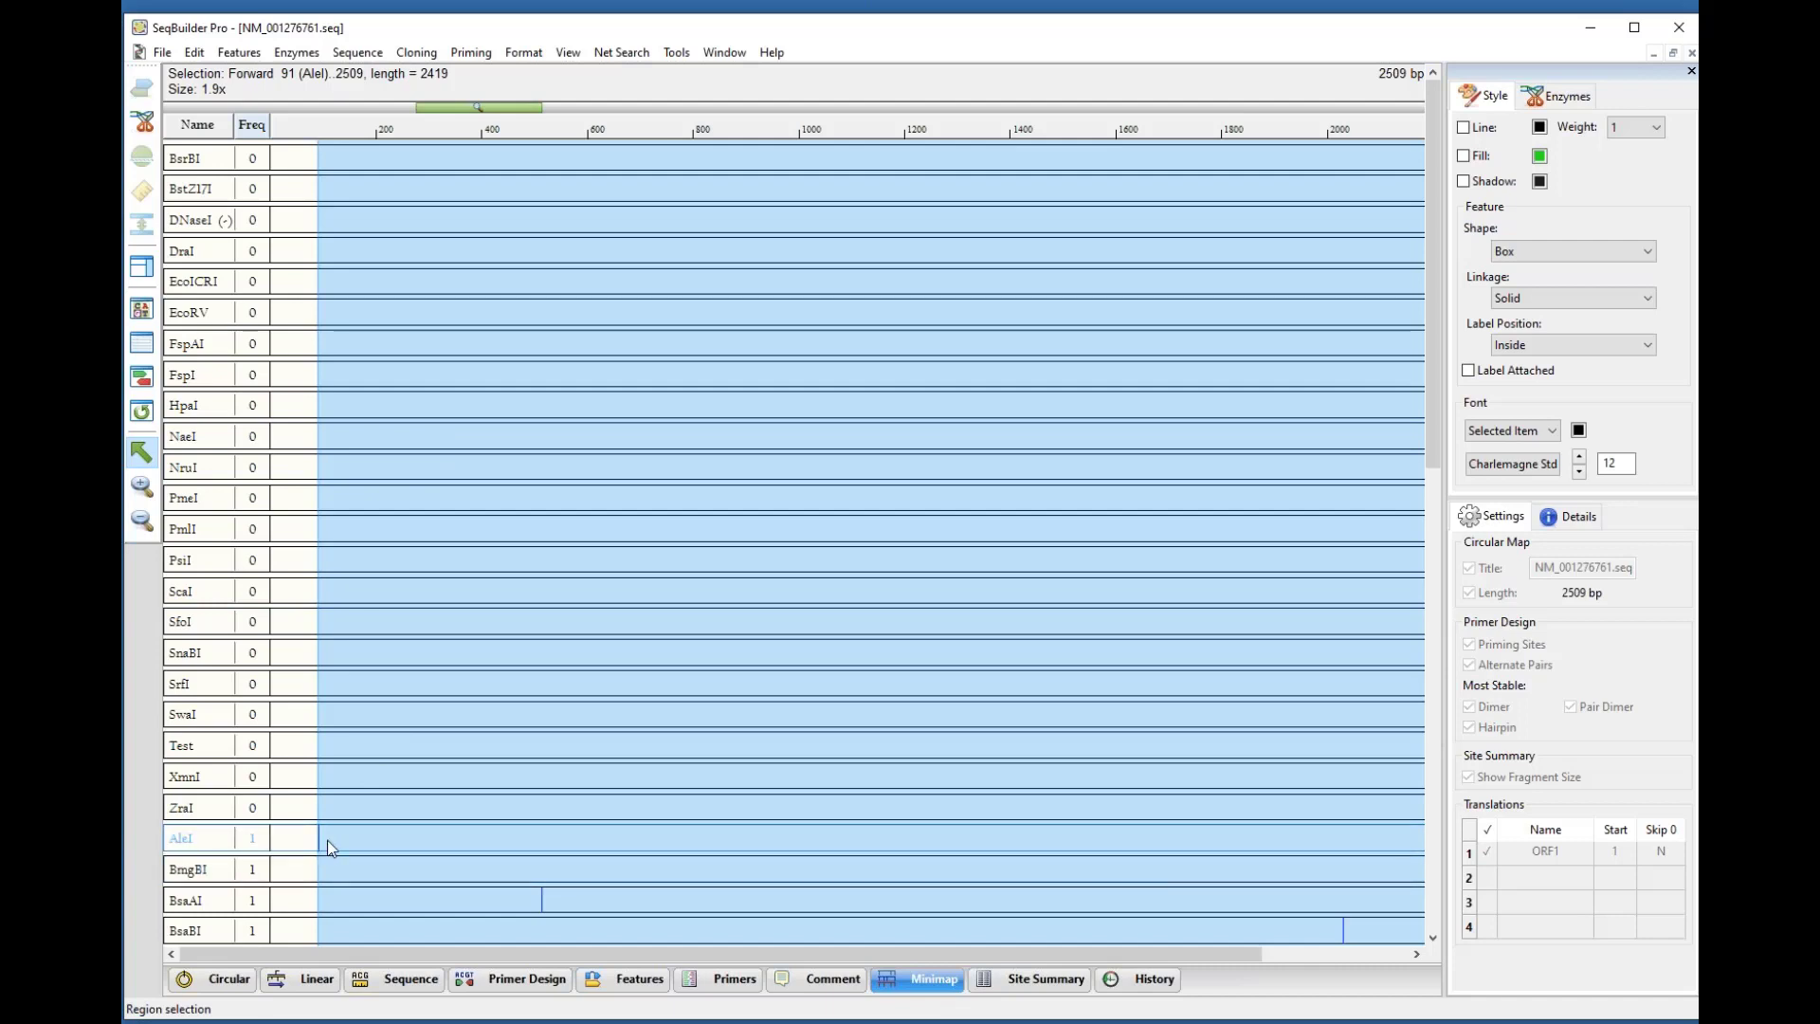
pyautogui.keyDown('shift'); pyautogui.click(527, 902); pyautogui.keyUp('shift')
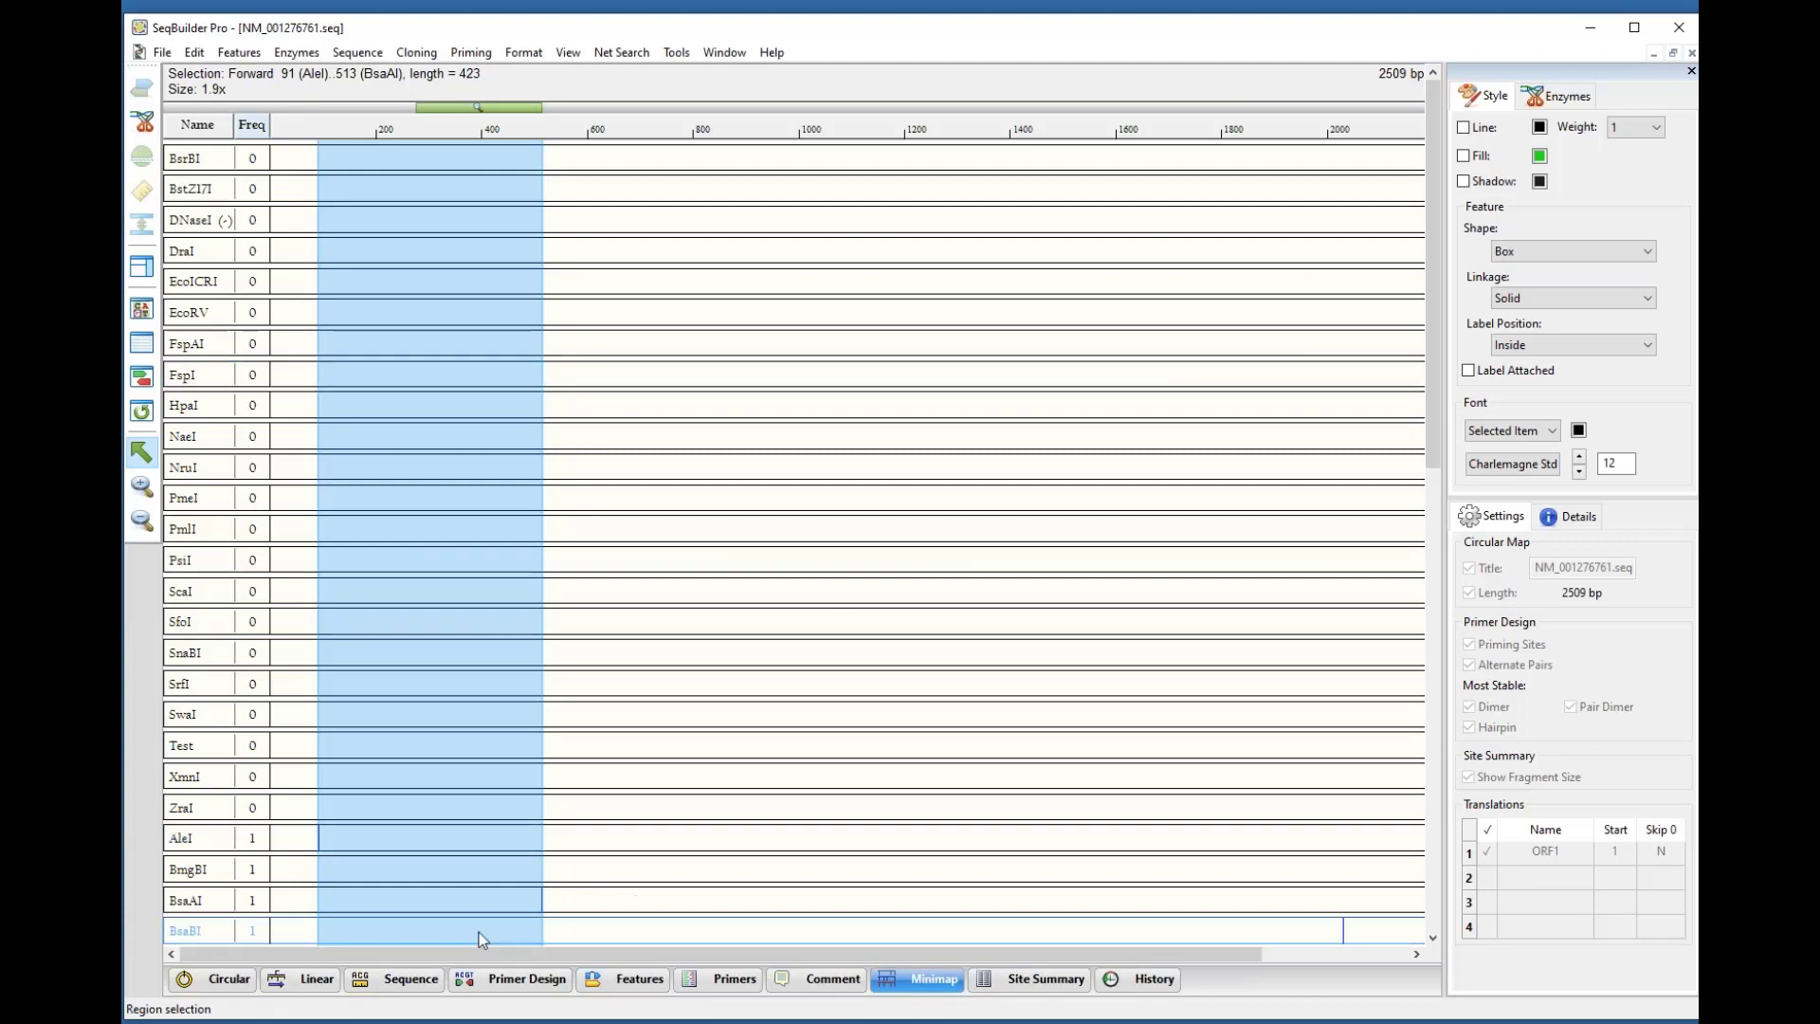
# Step: Inspect the selected fragment in the Sequence and Linear views, and limit the displayed enzymes to unique sites
pyautogui.click(391, 981)
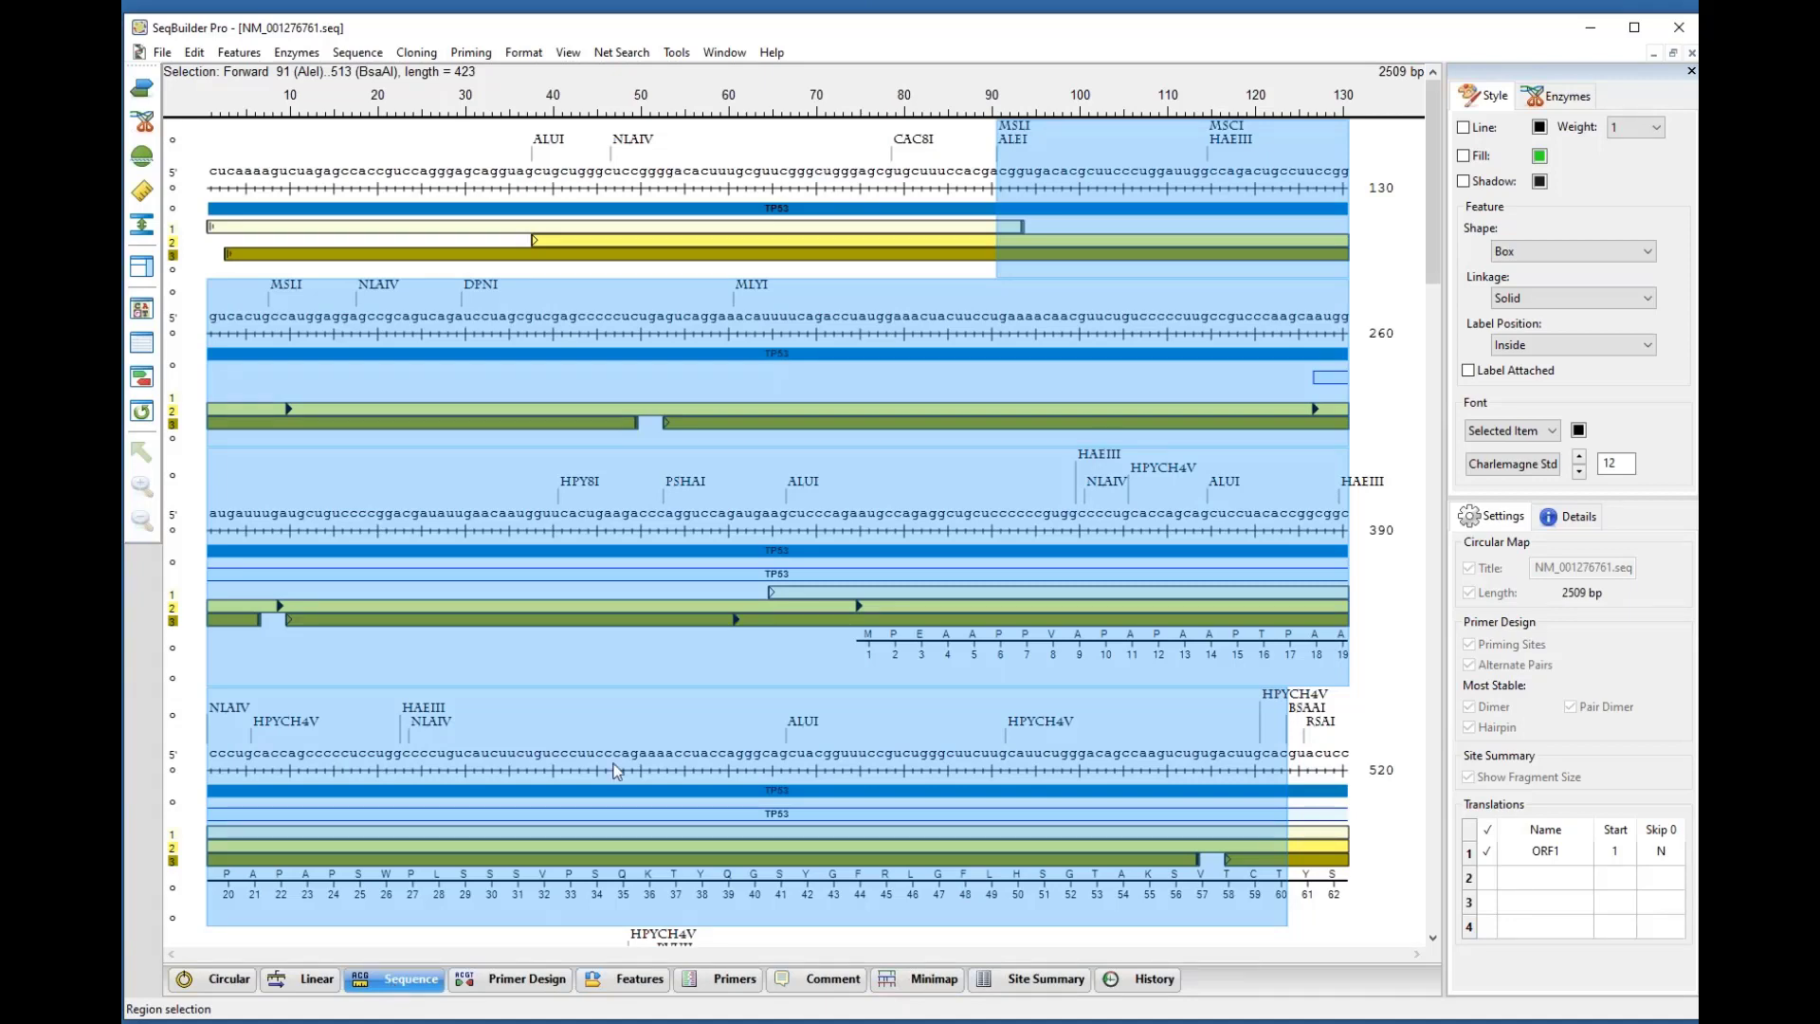
pyautogui.click(315, 980)
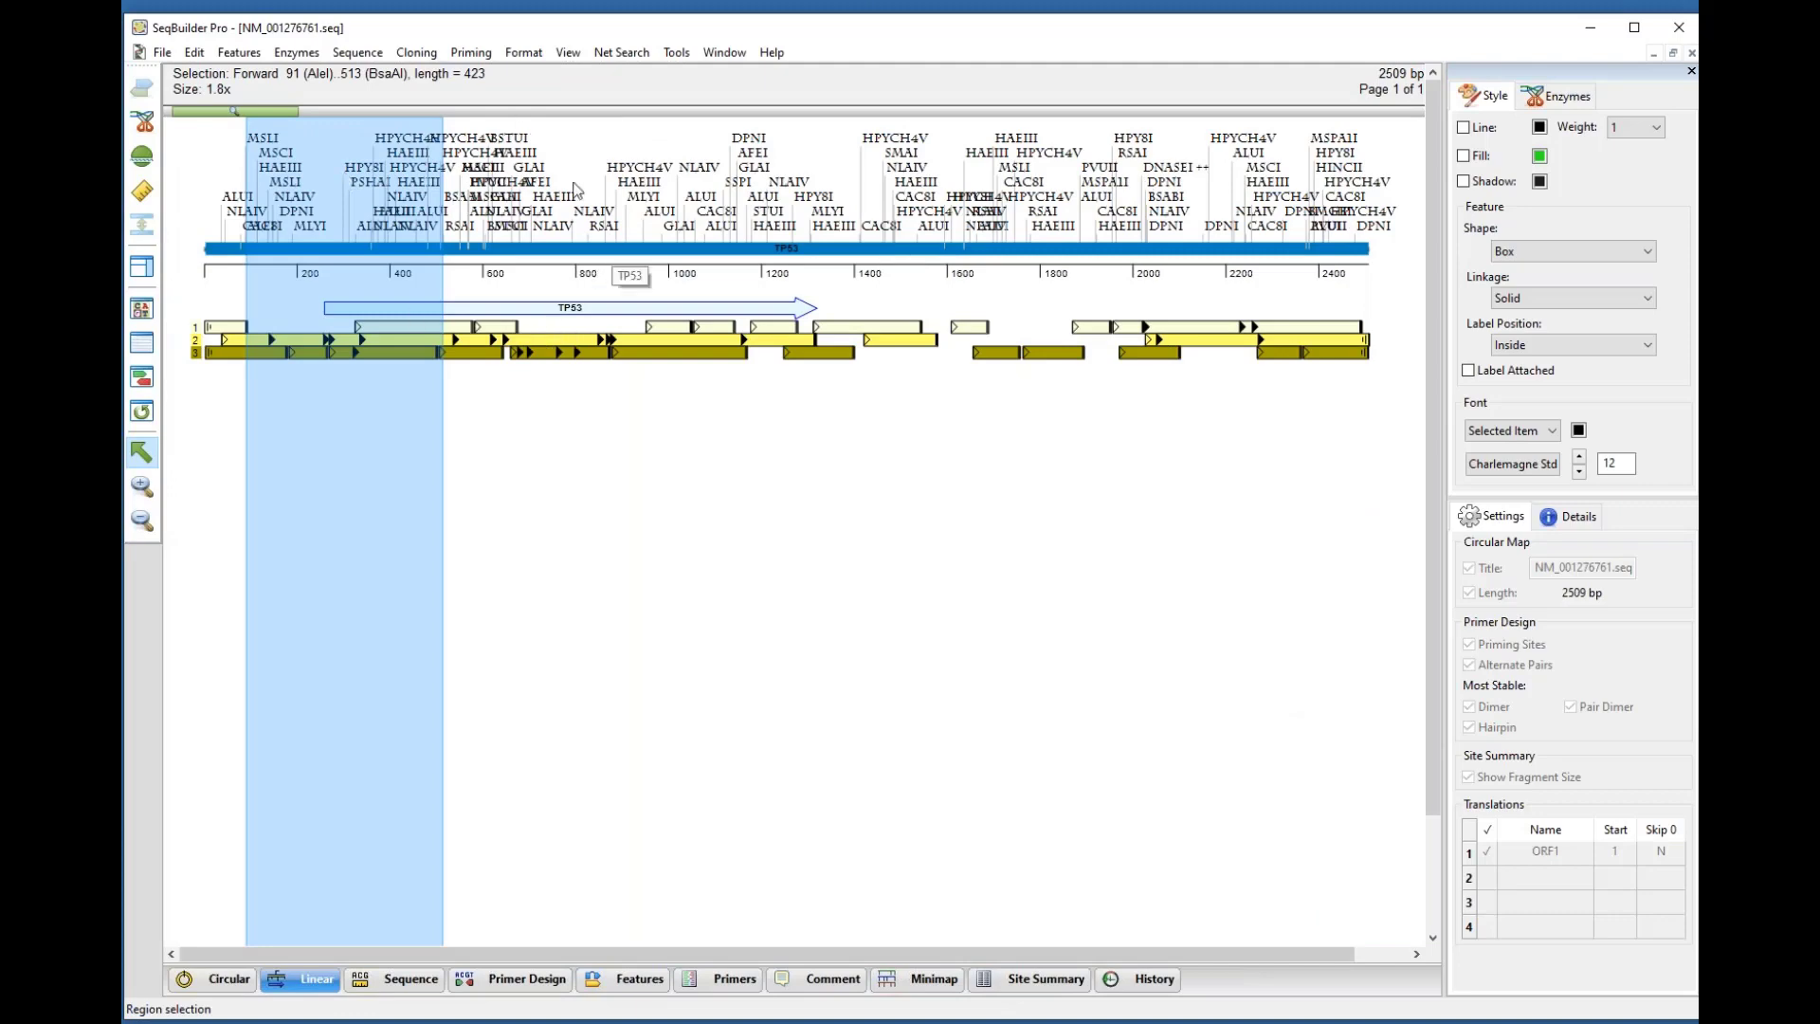
pyautogui.click(143, 121)
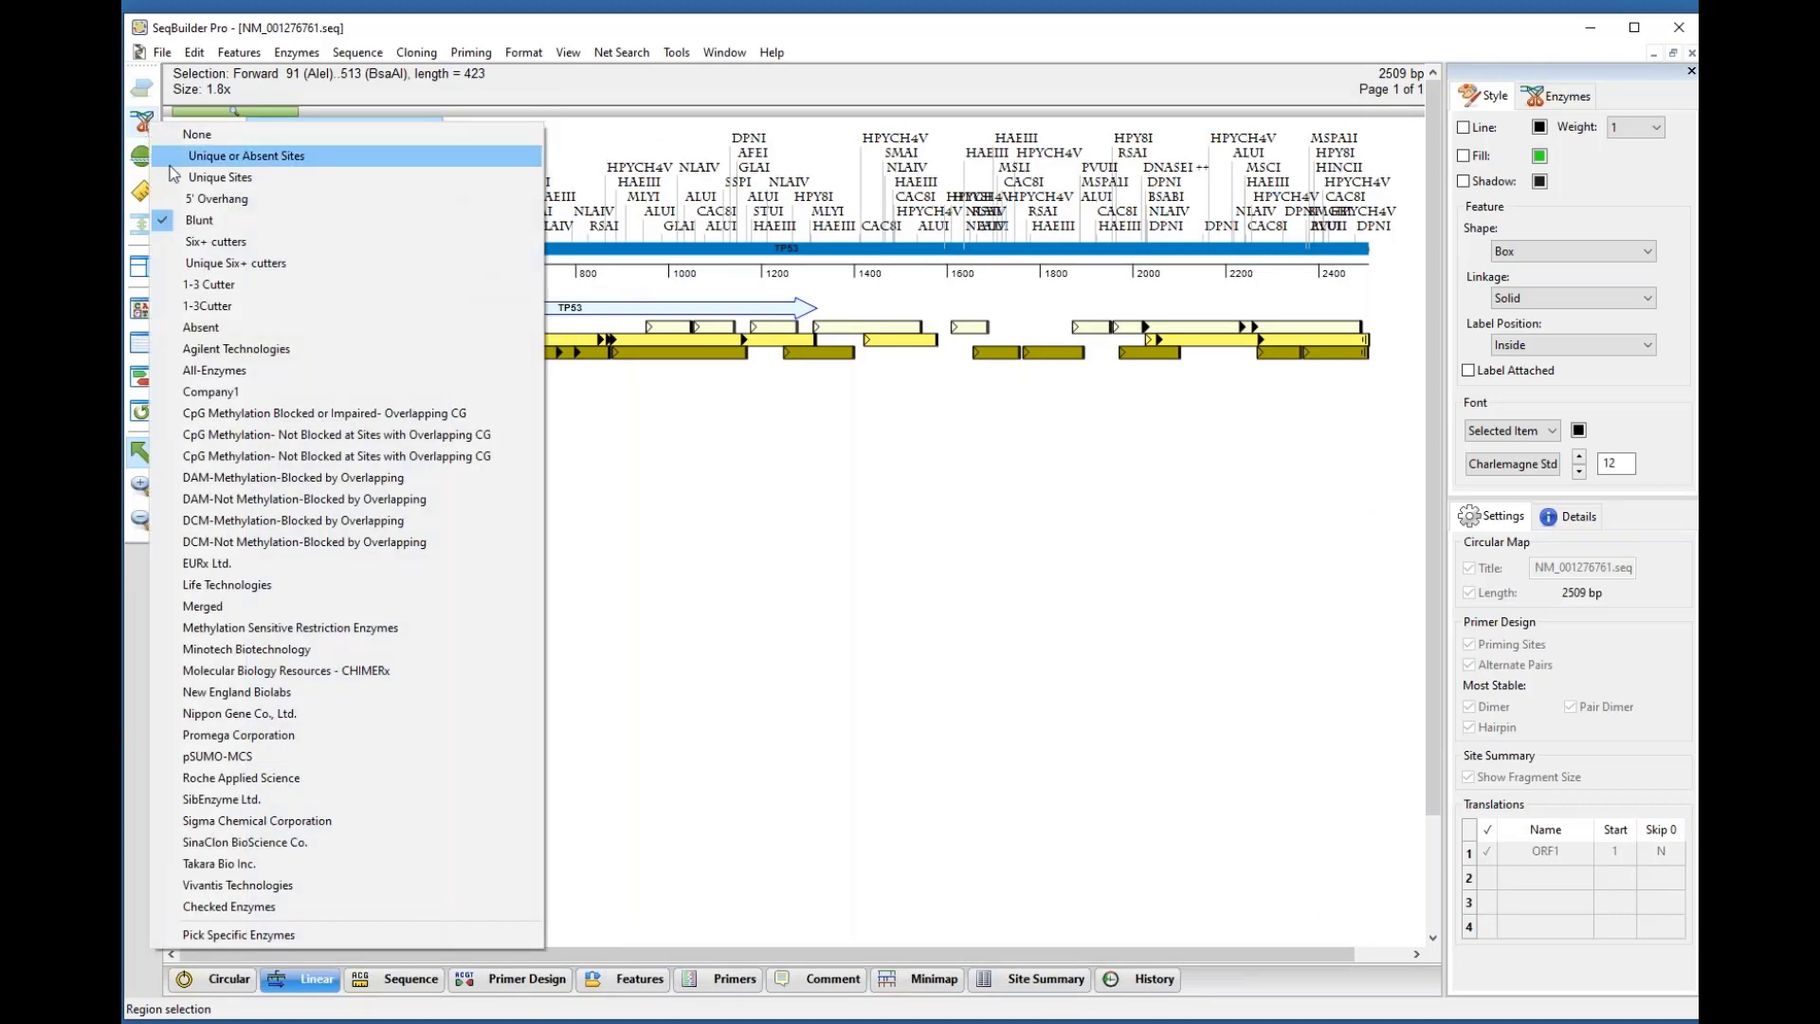
pyautogui.click(212, 178)
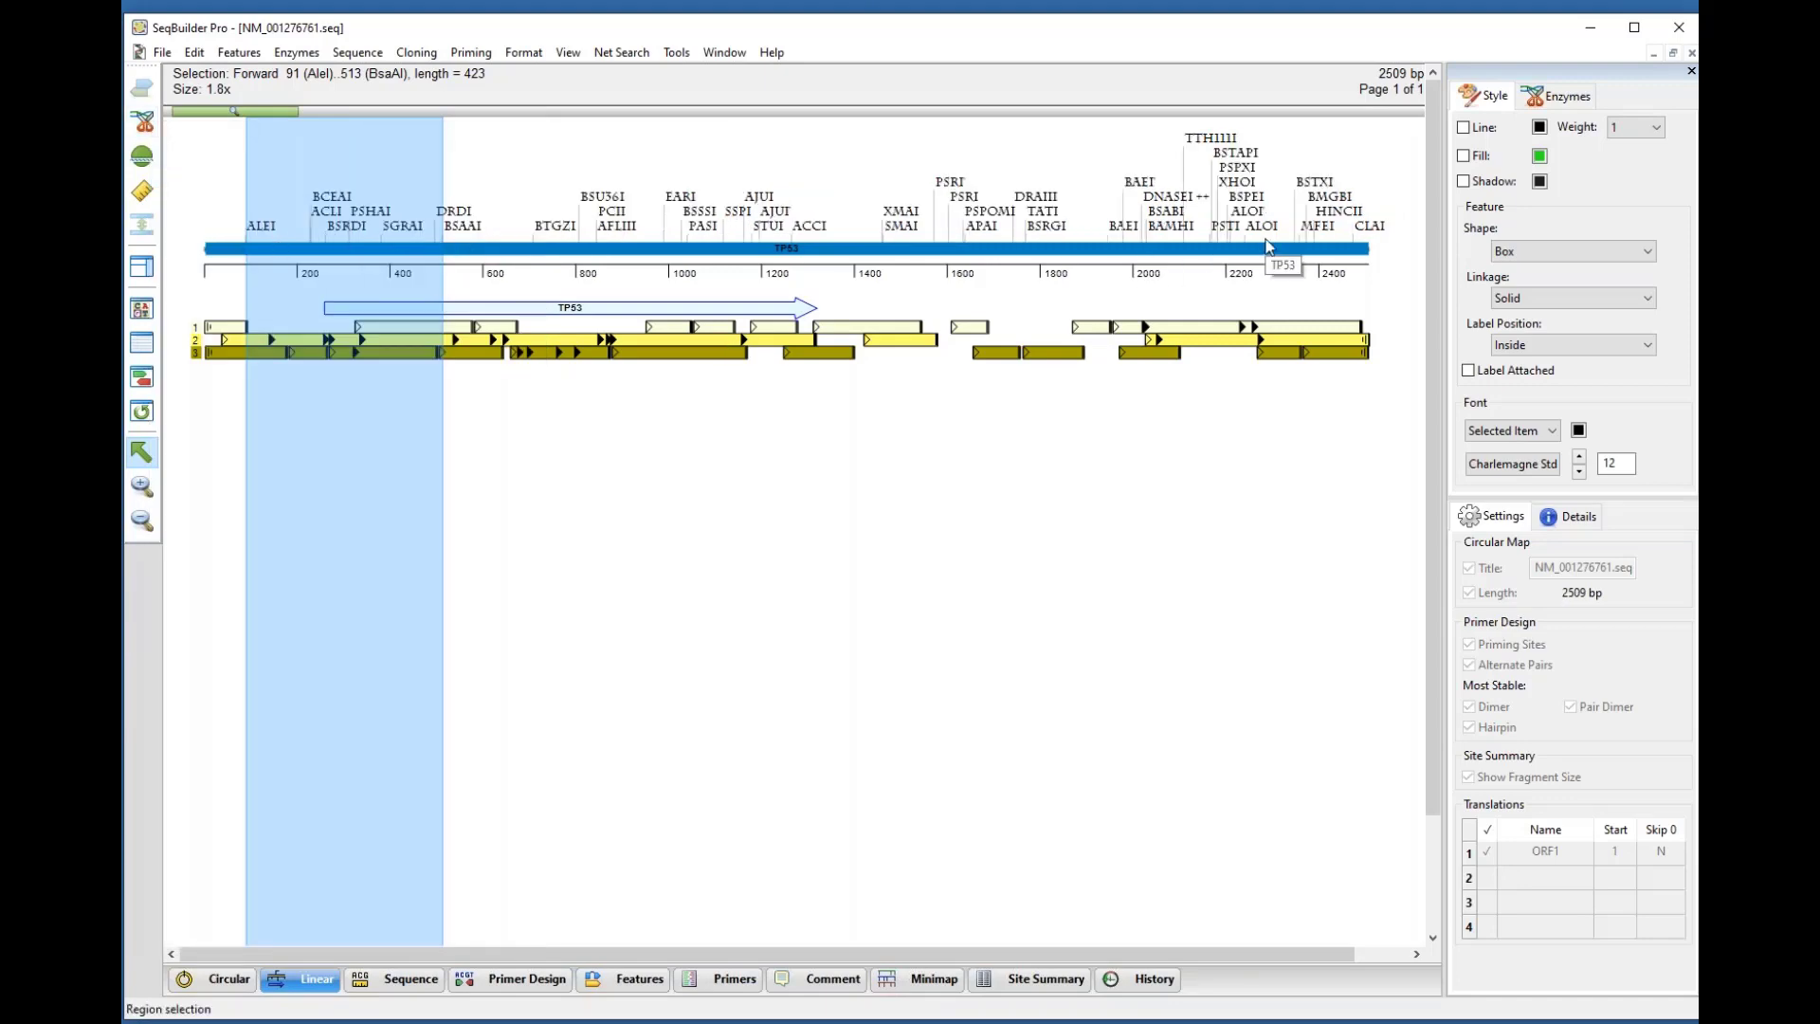
# Step: Import the primers from the NM_001276761.fas catalog in the Desktop folder SeqBuilderOctOverview and annotate their priming sites on the sequence
pyautogui.click(163, 54)
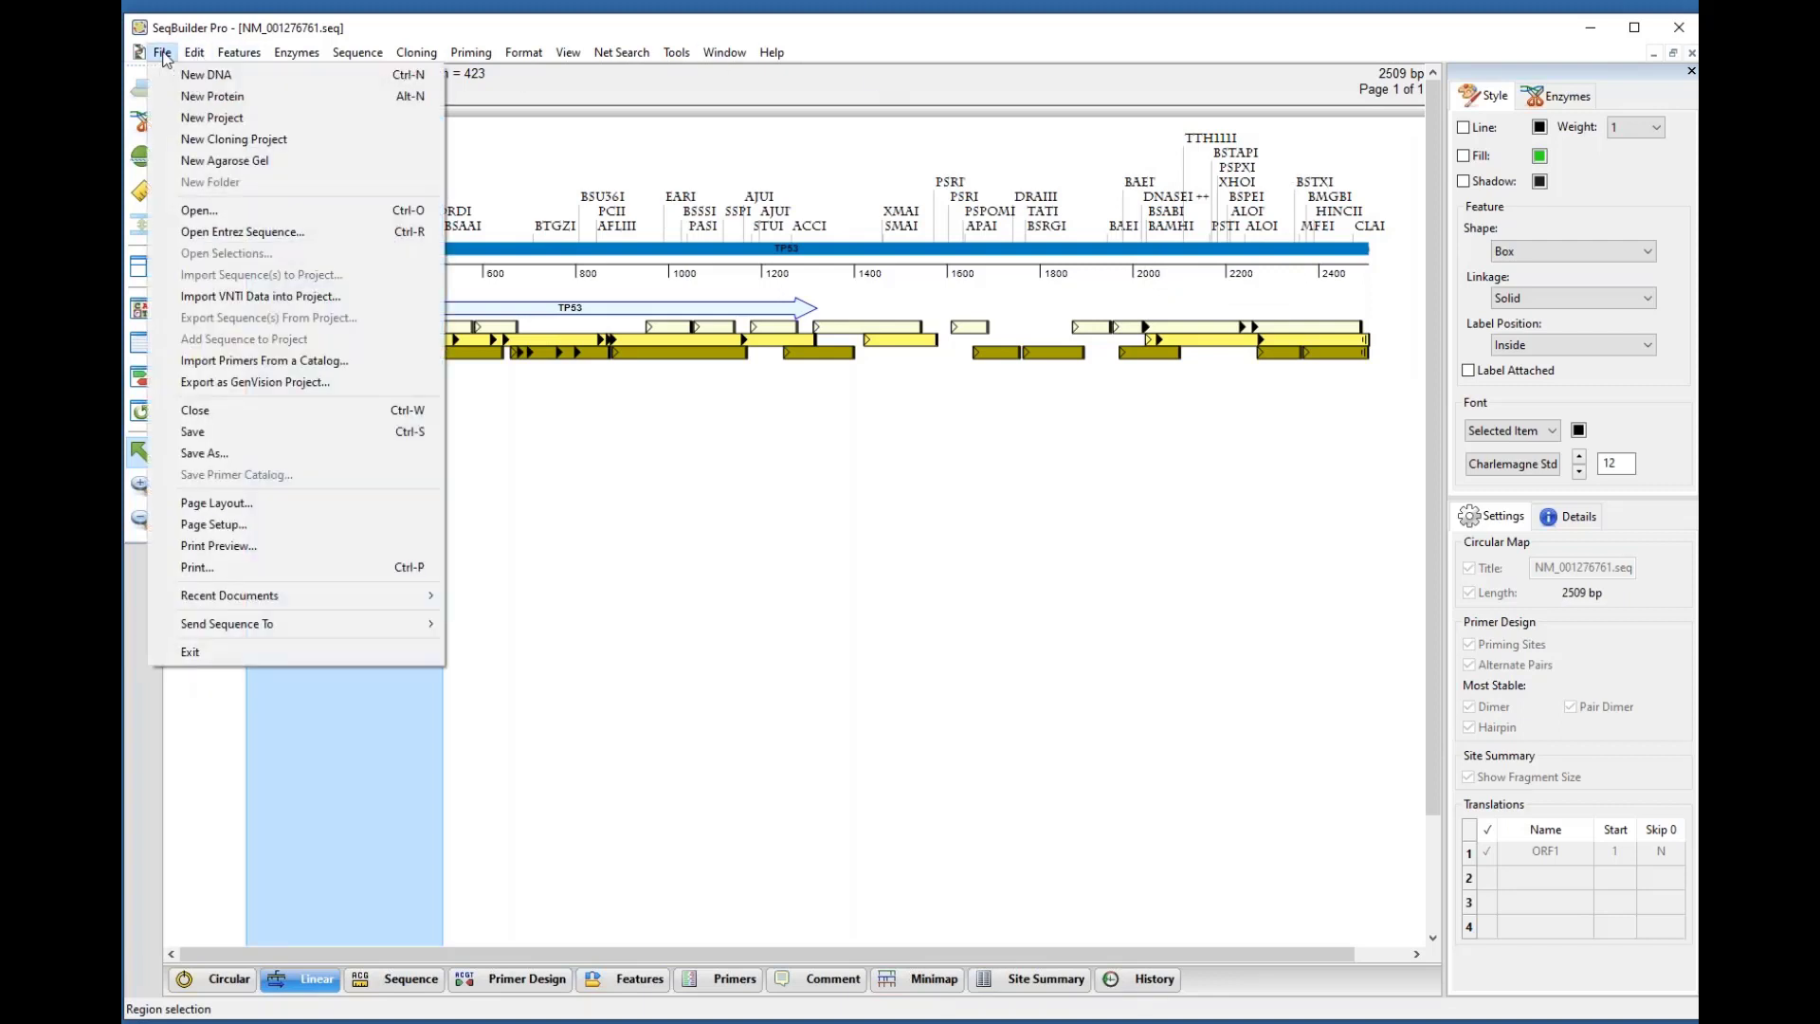
pyautogui.click(199, 364)
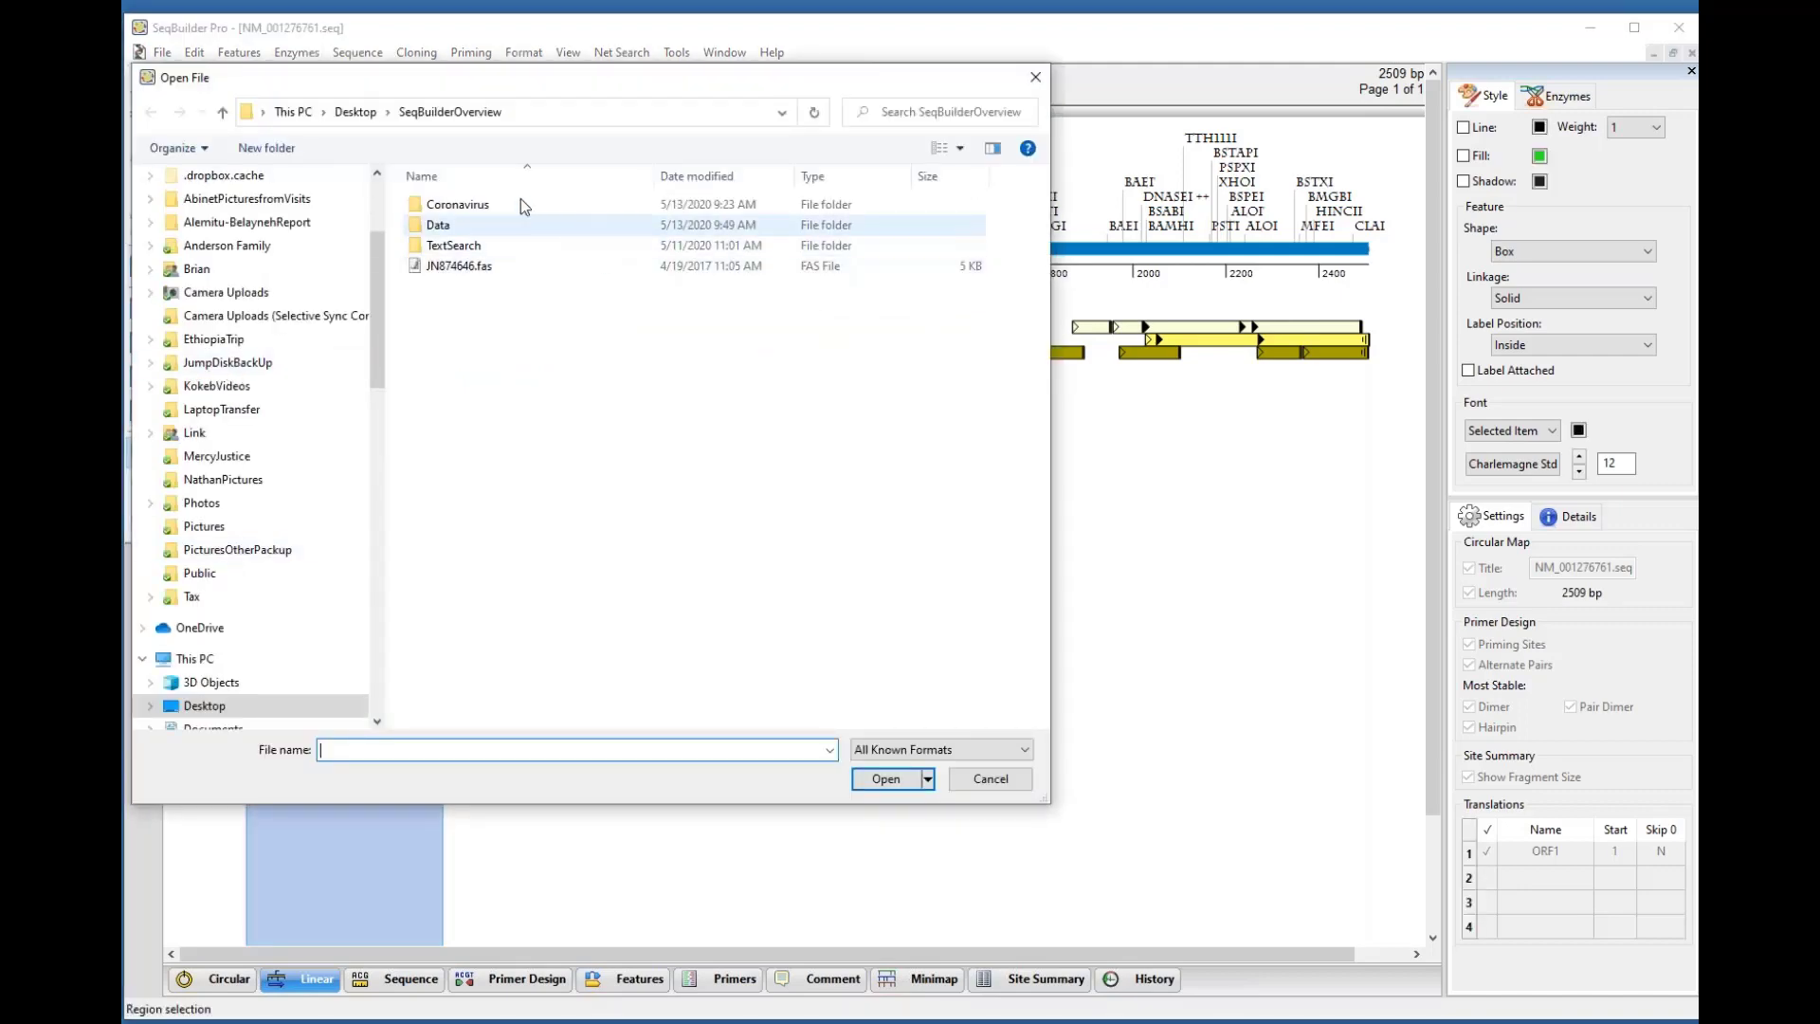
pyautogui.click(357, 111)
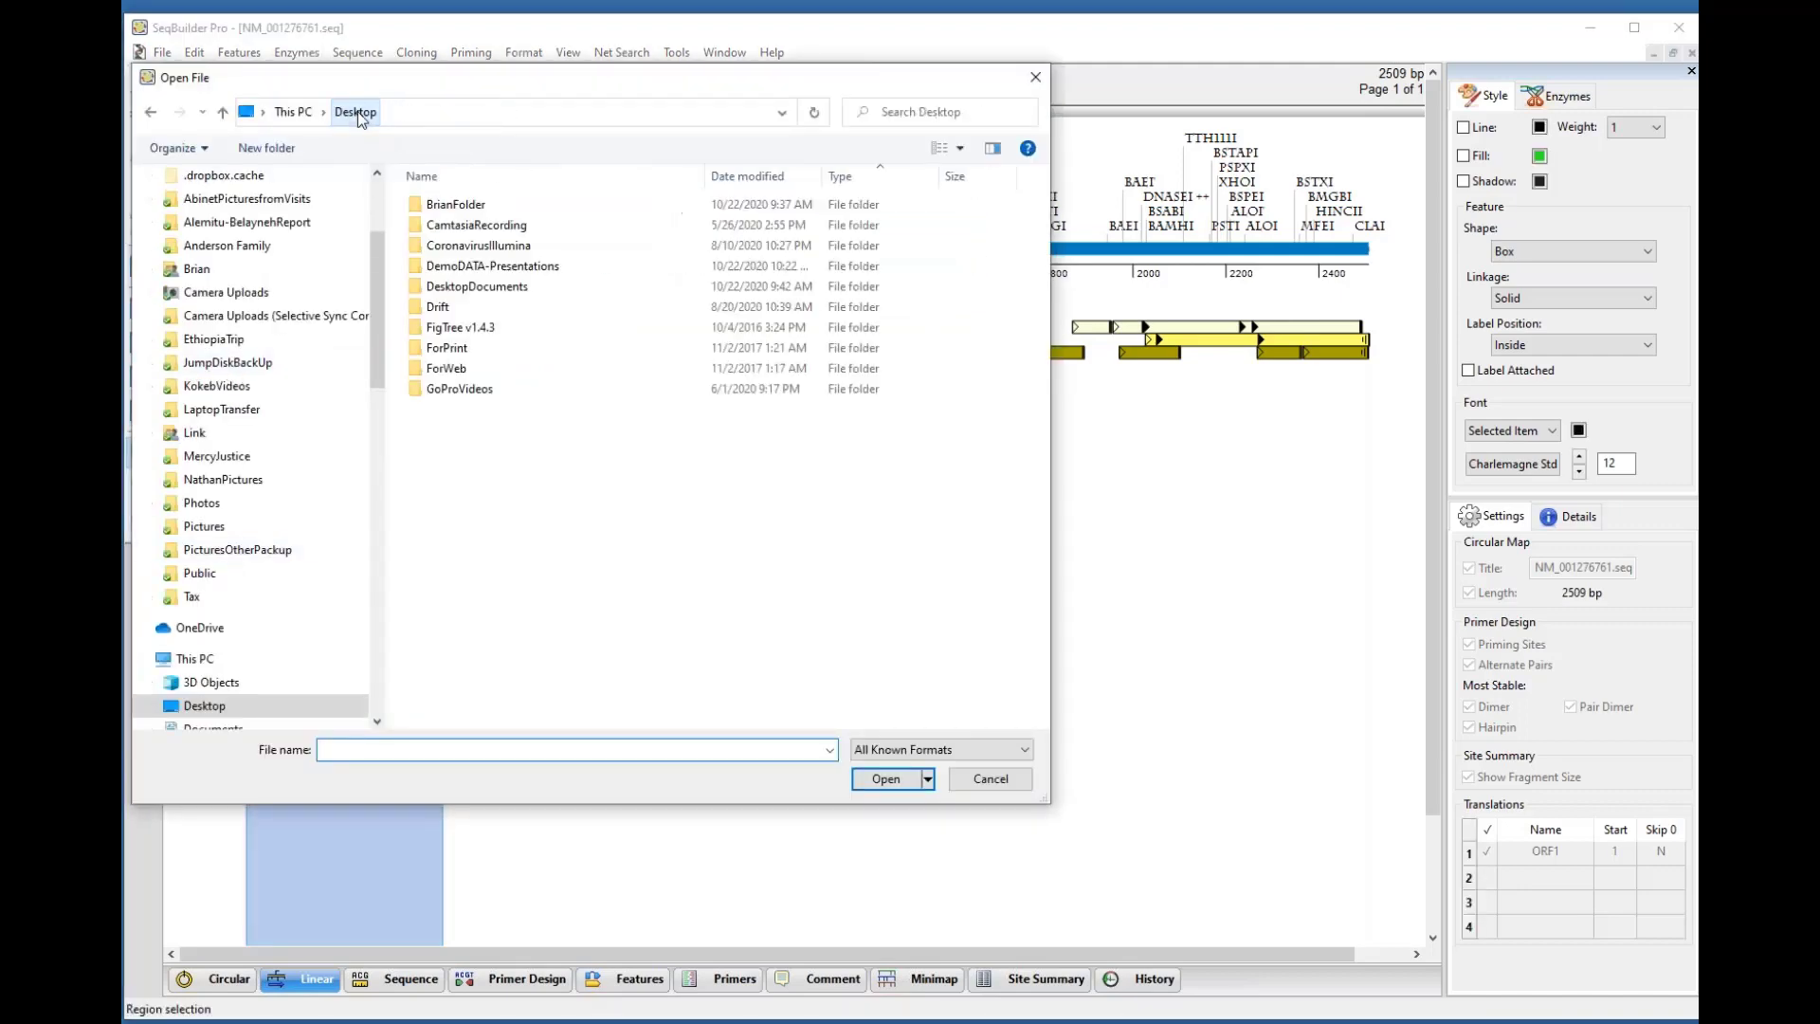
pyautogui.doubleClick(560, 572)
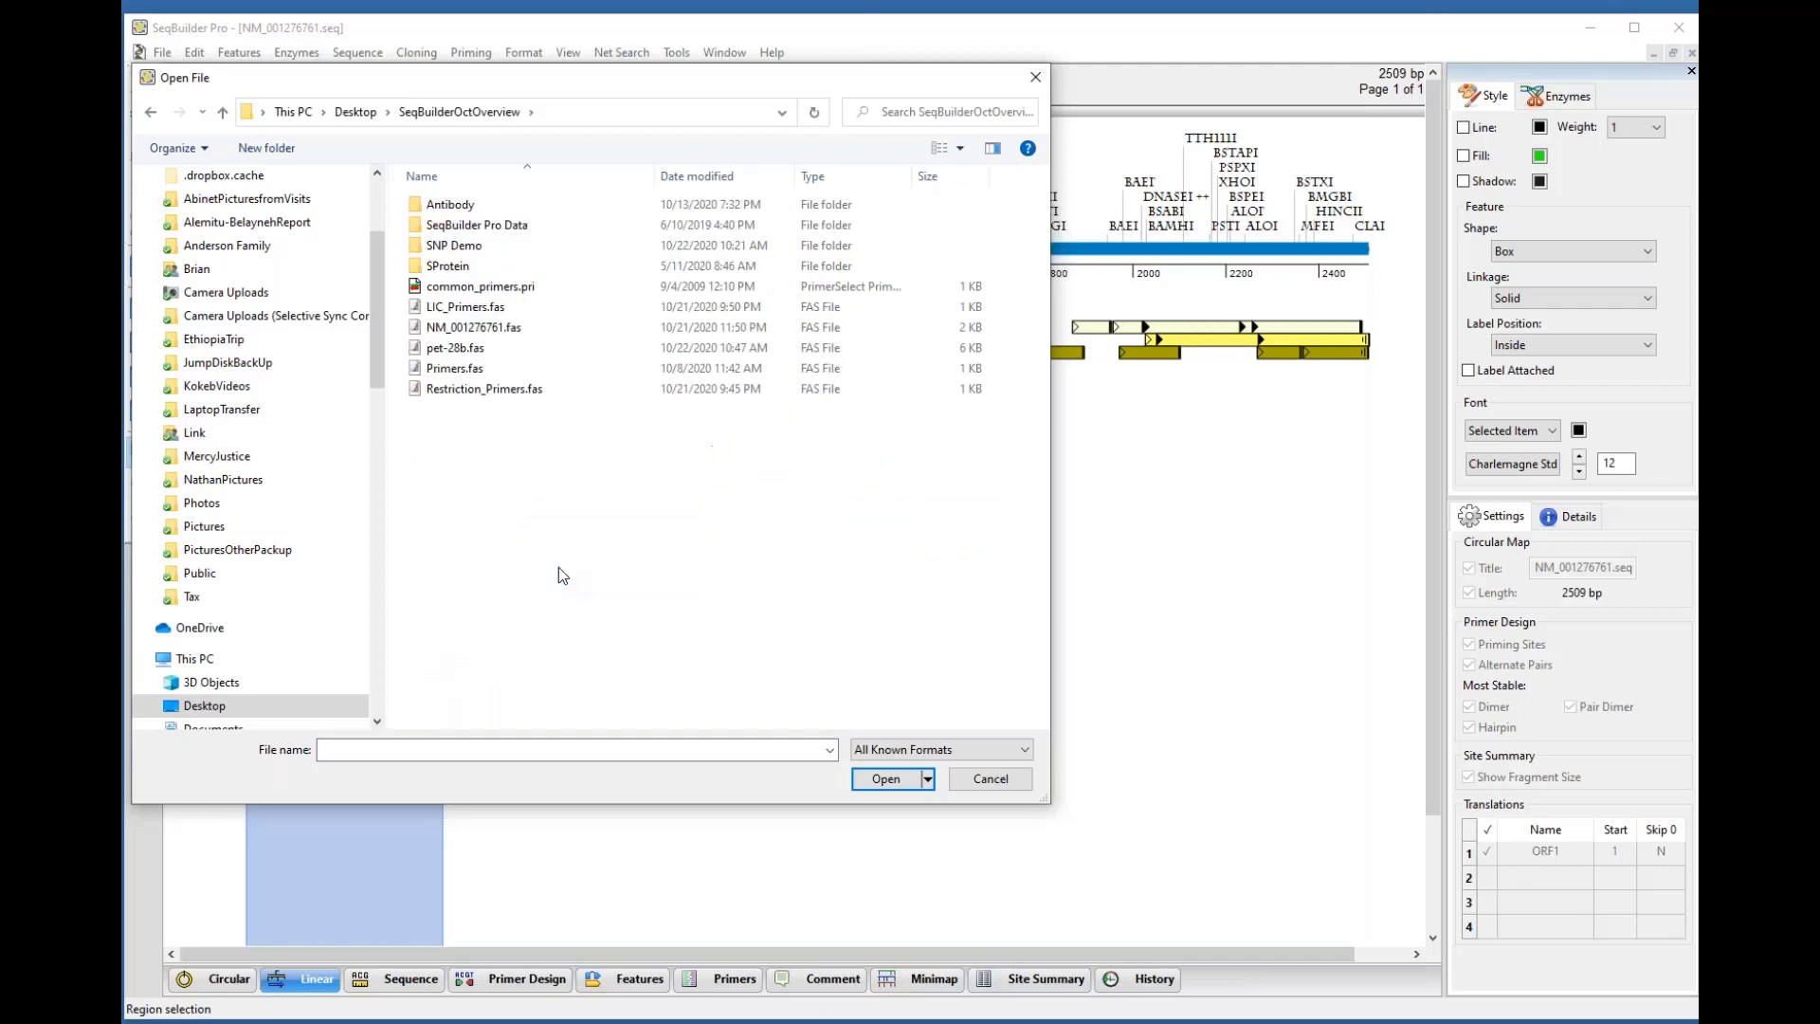
pyautogui.click(495, 330)
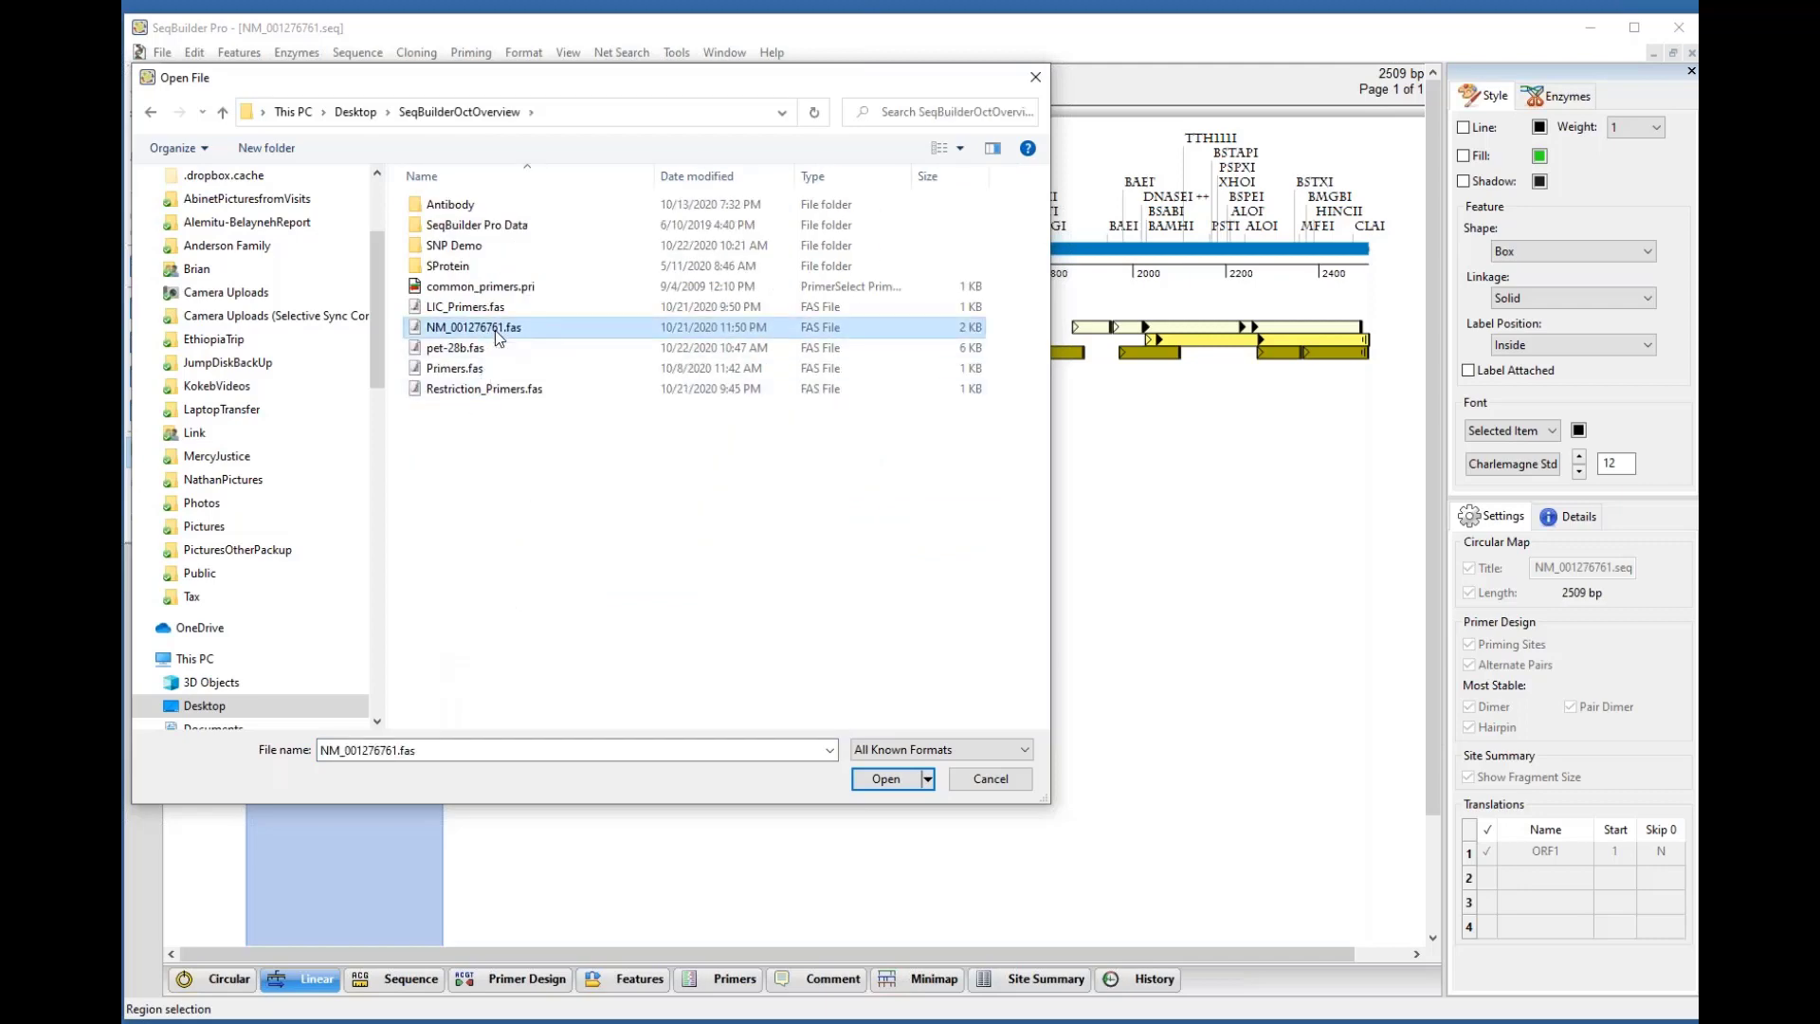
pyautogui.doubleClick(495, 332)
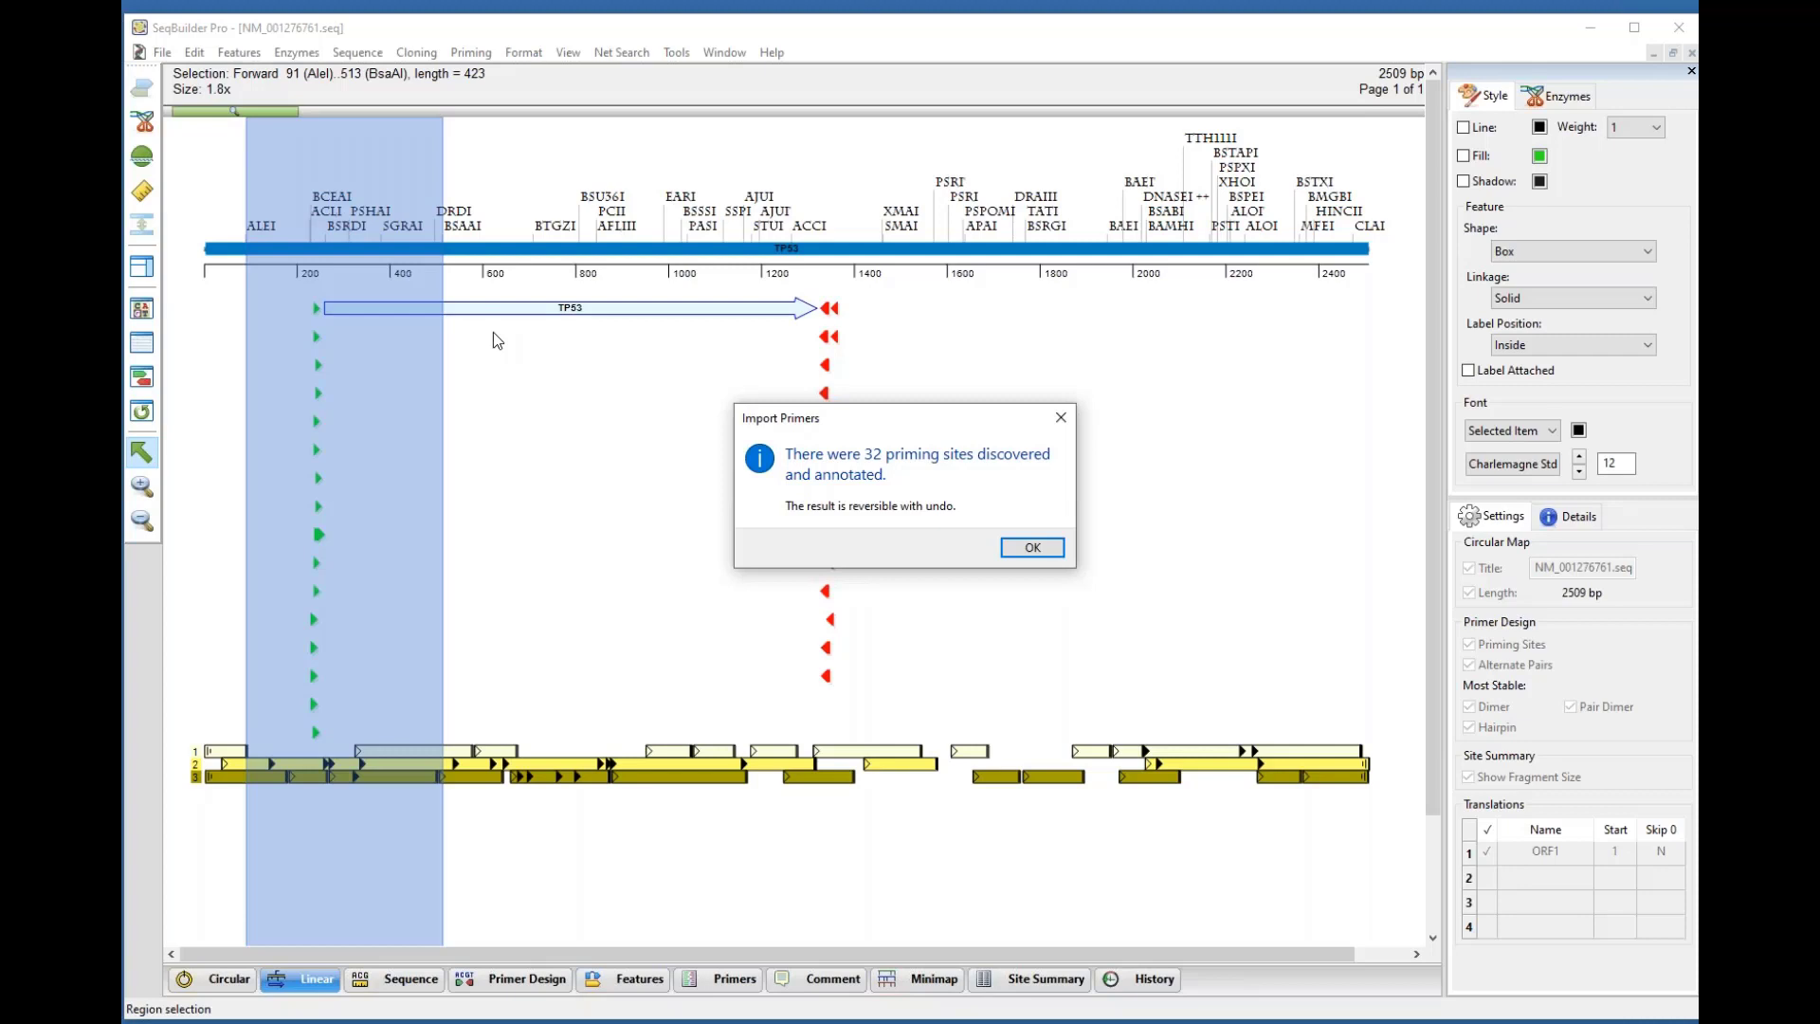
pyautogui.click(1040, 551)
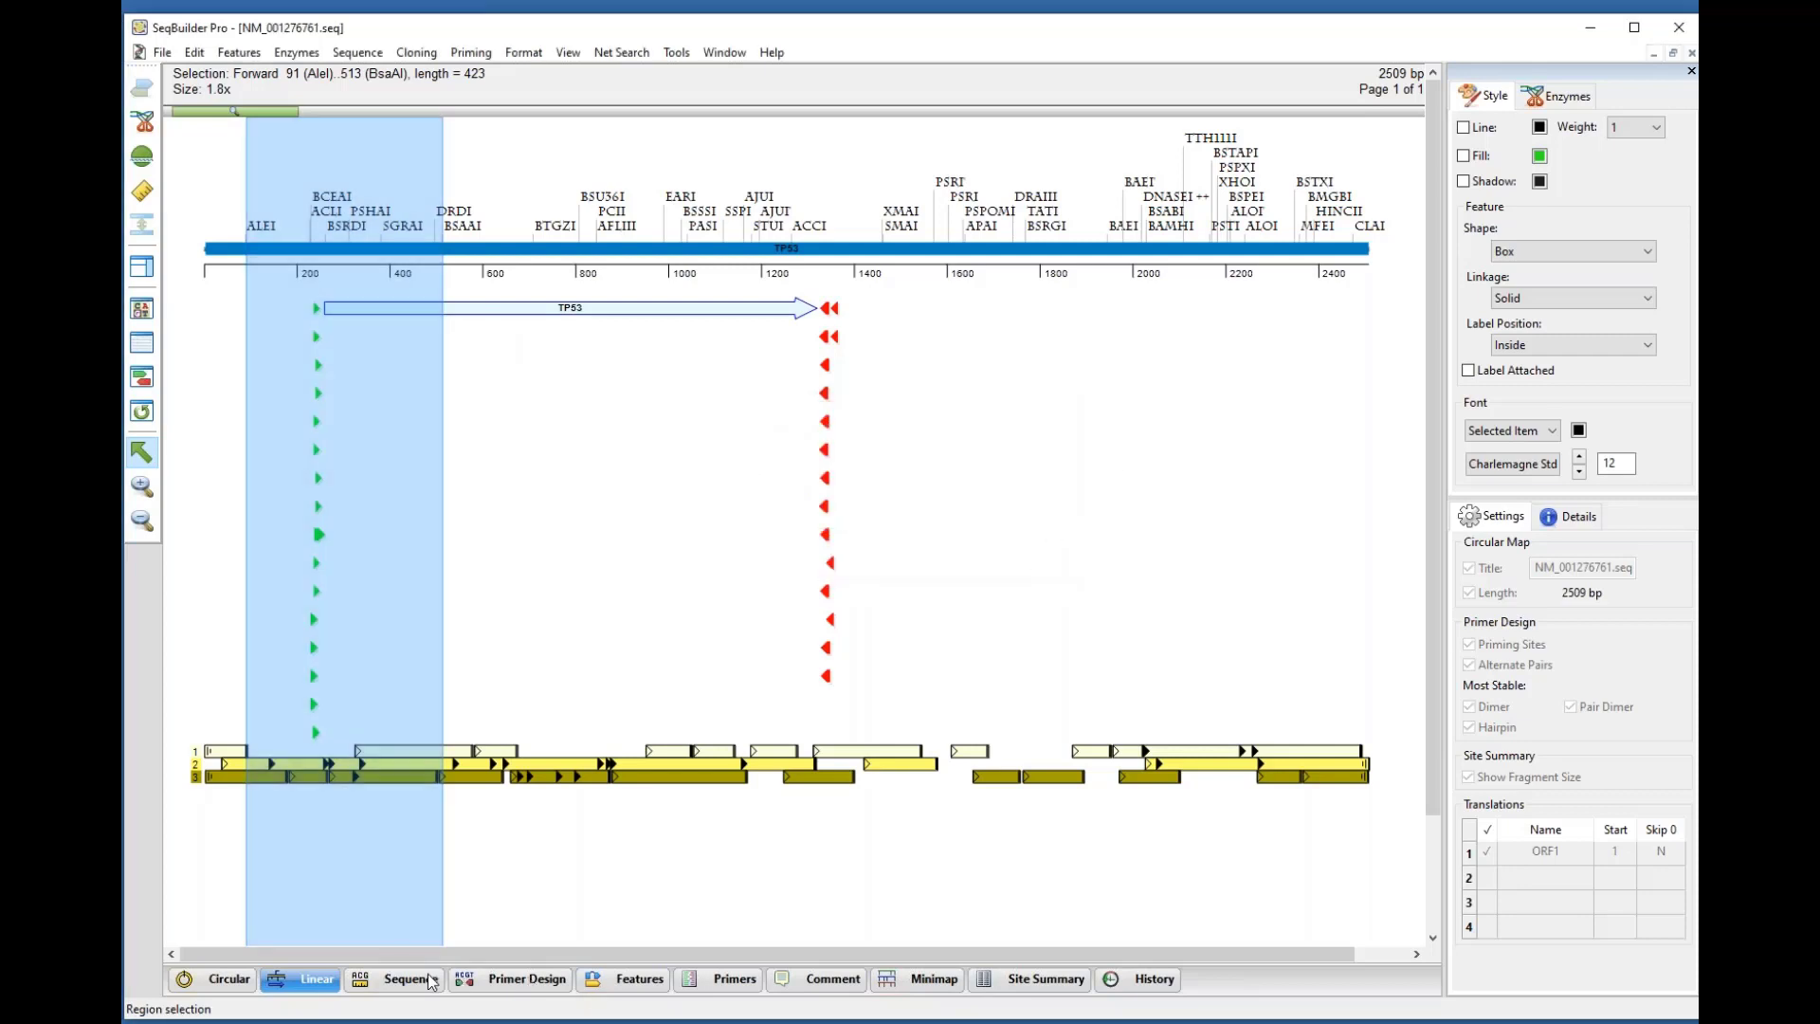
# Step: Select all PCR_primer features in the Features view and send them to the feature library
pyautogui.click(633, 980)
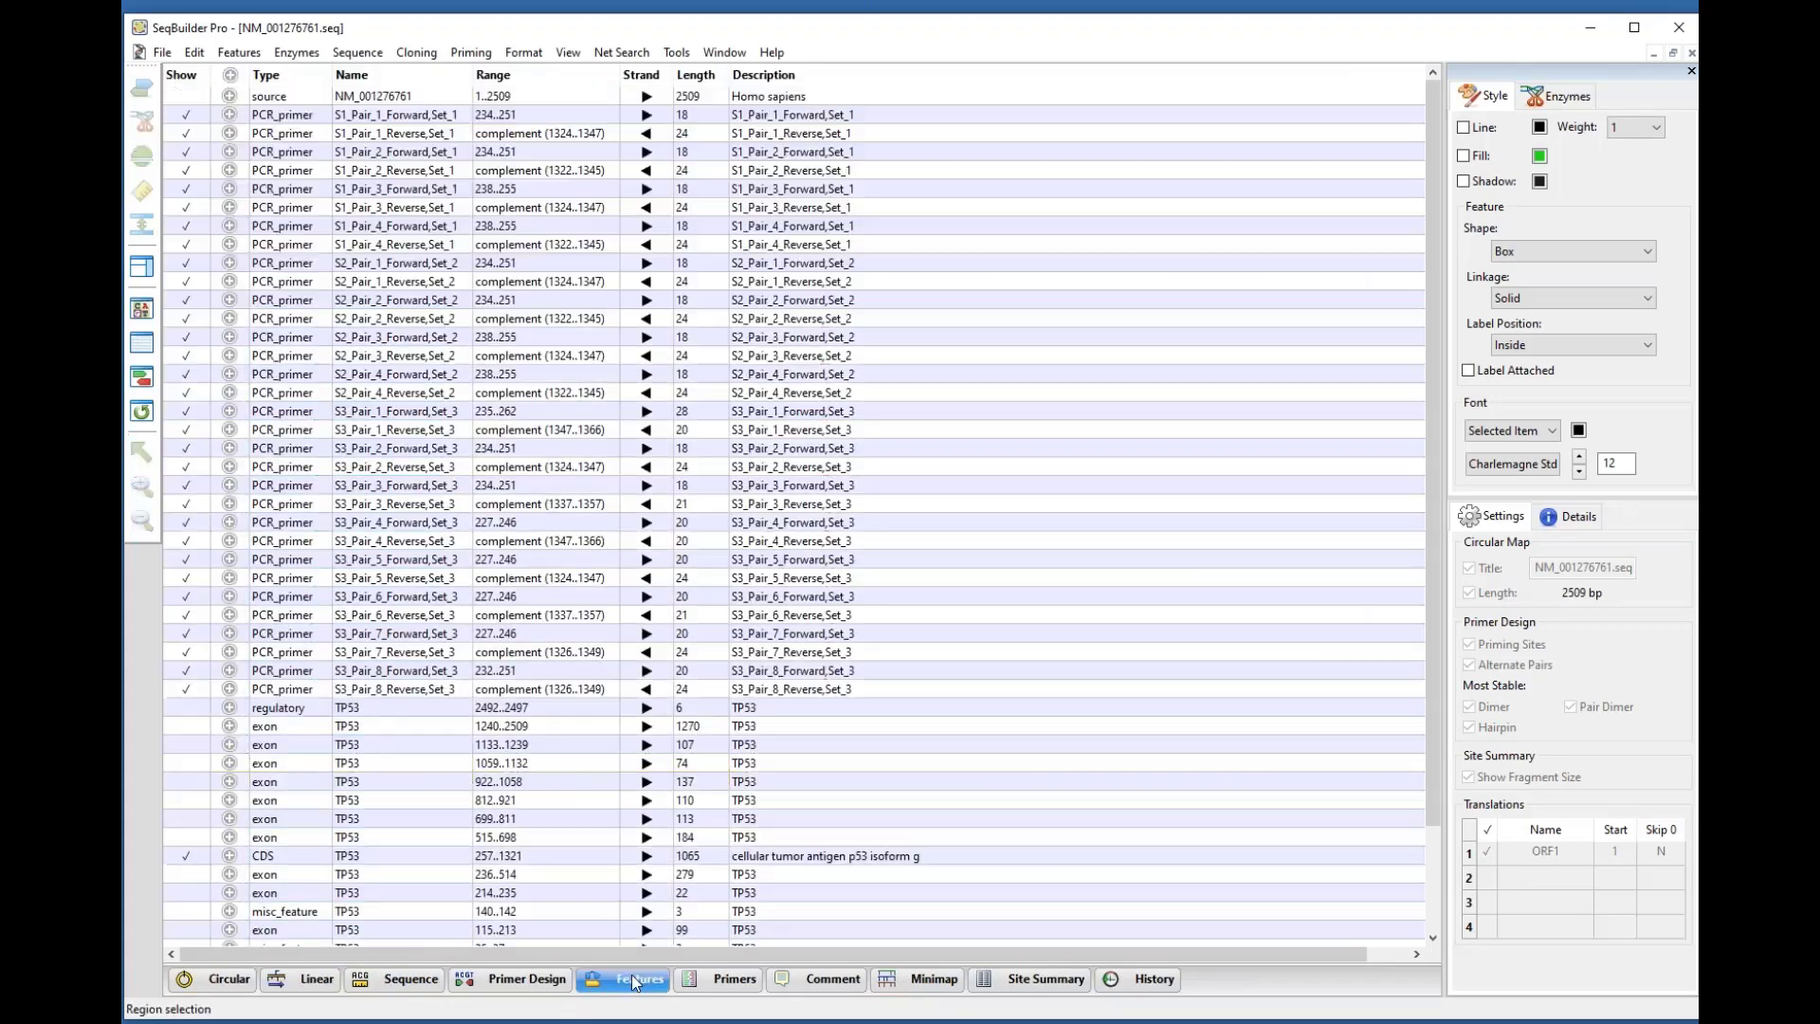
pyautogui.click(297, 692)
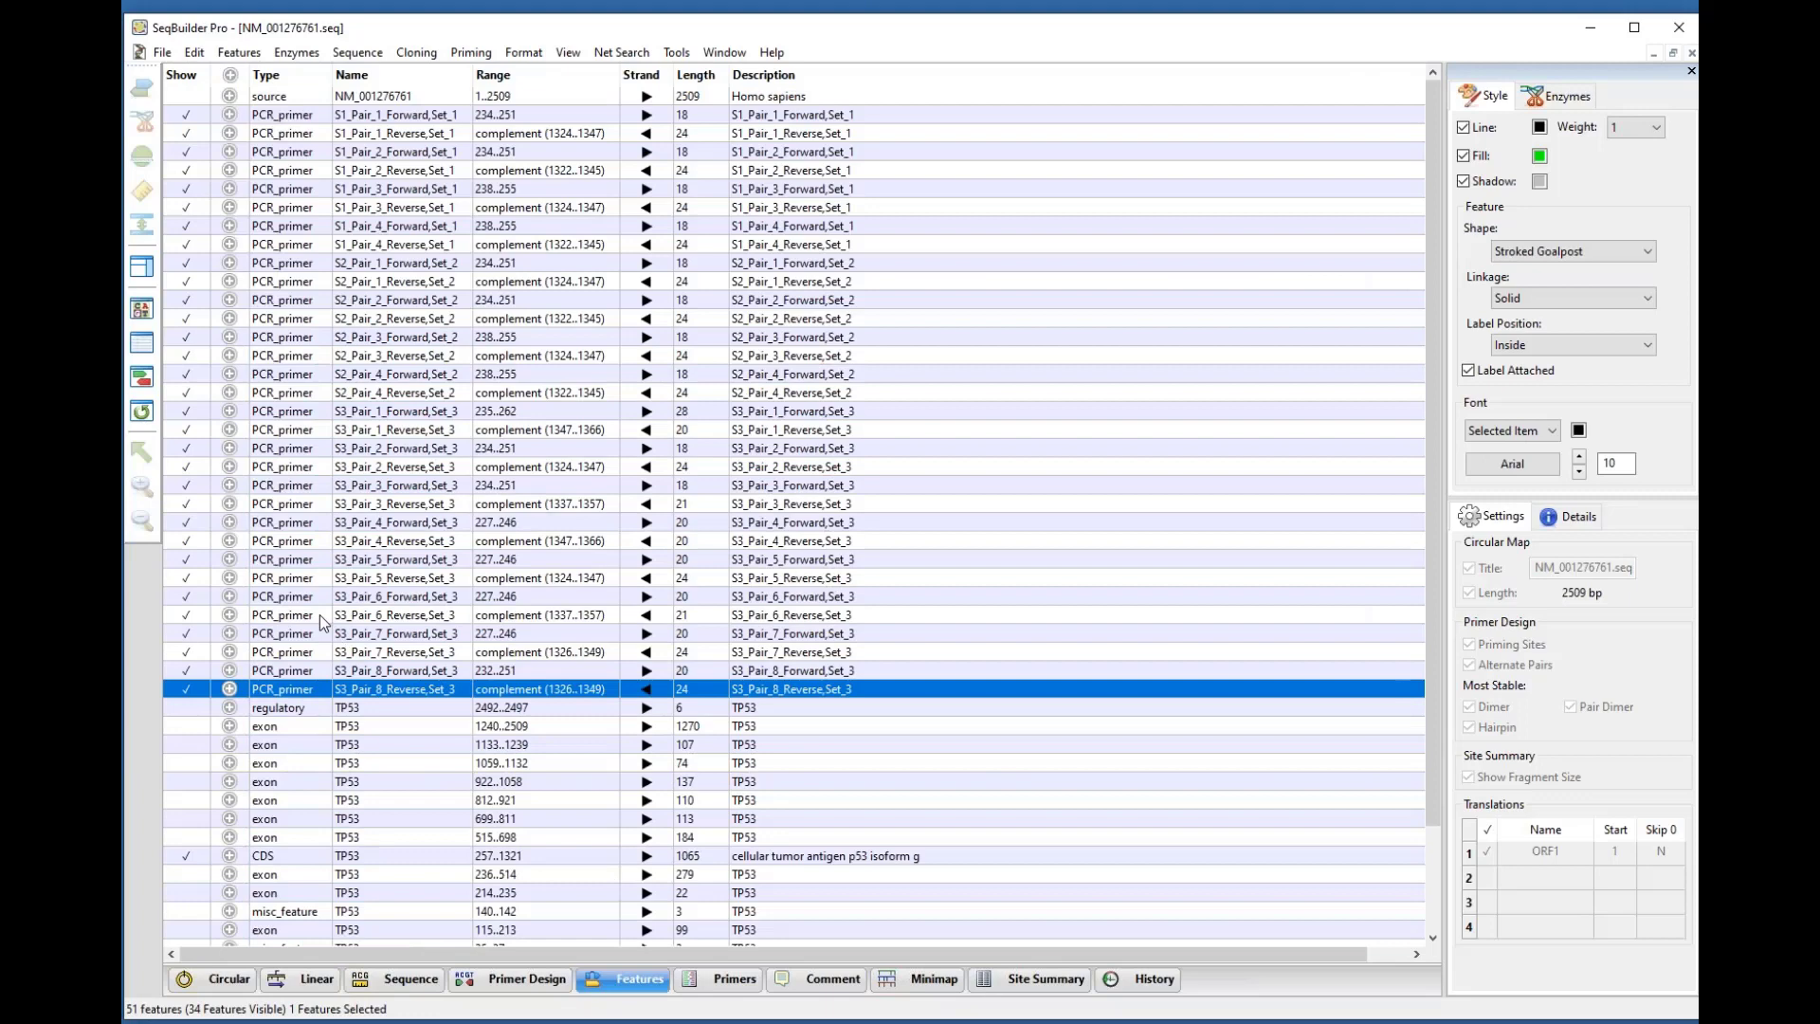
pyautogui.keyDown('shift'); pyautogui.click(288, 116); pyautogui.keyUp('shift')
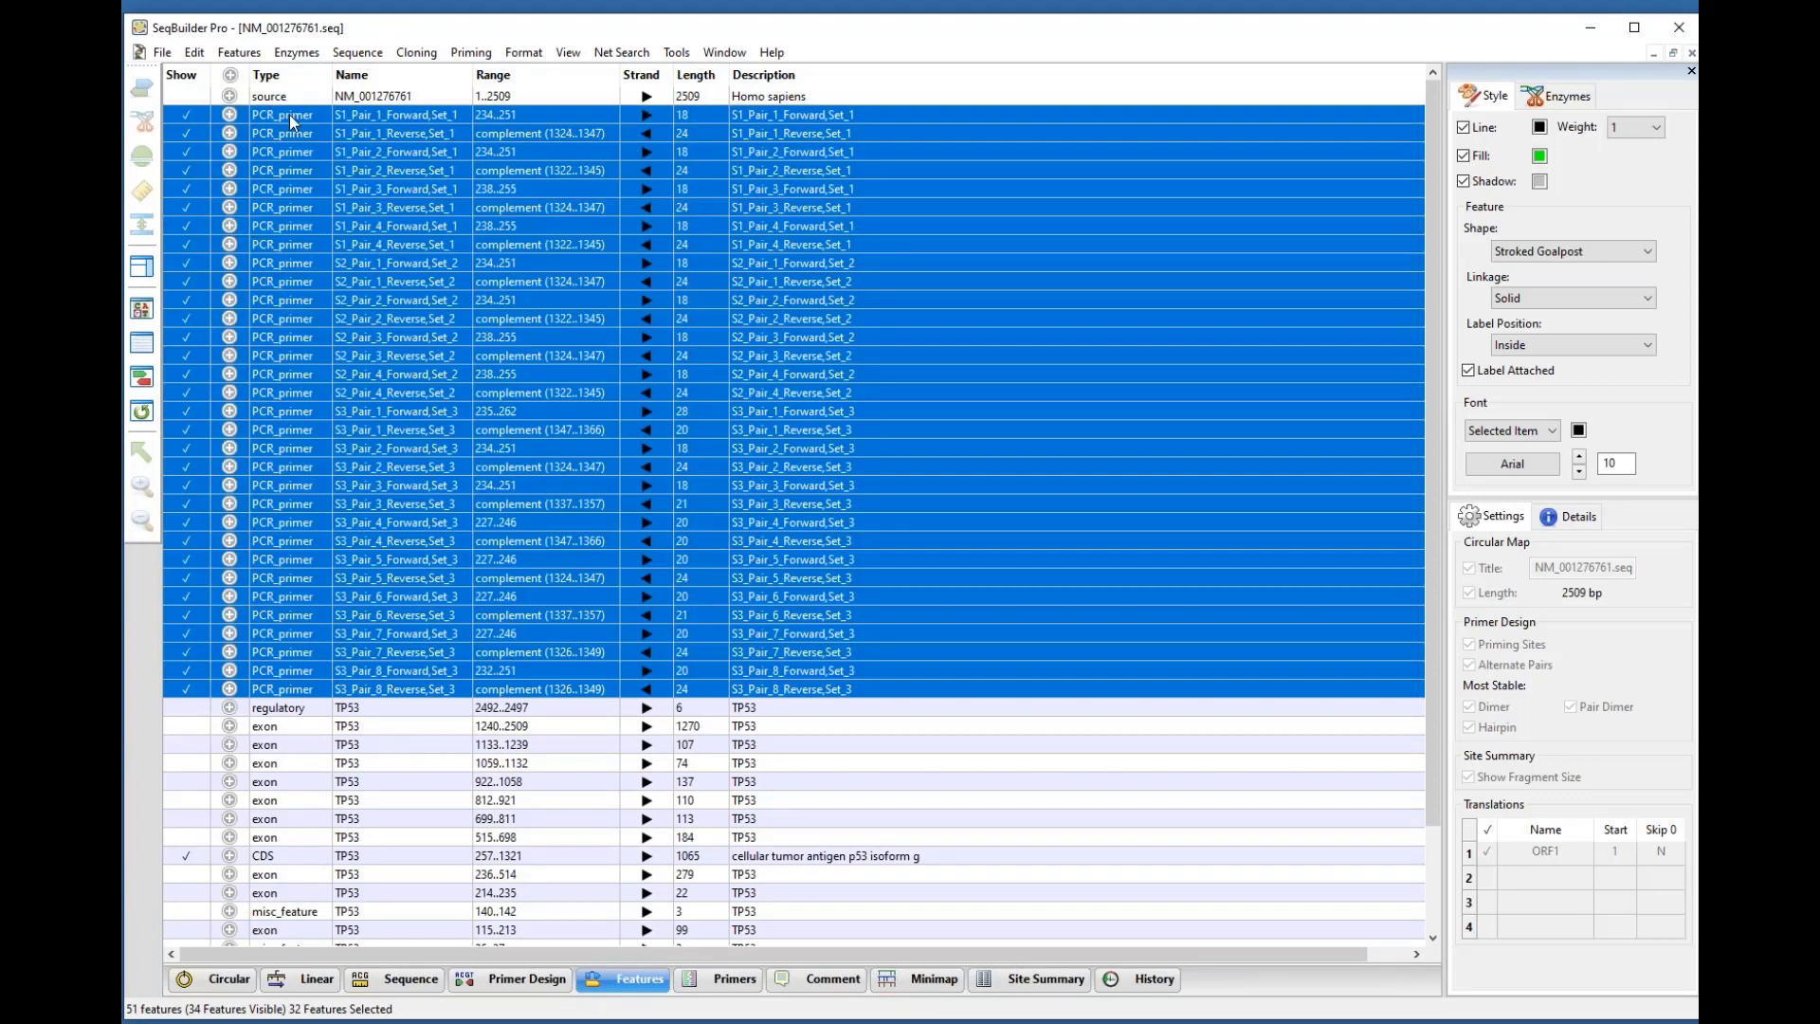
pyautogui.click(232, 55)
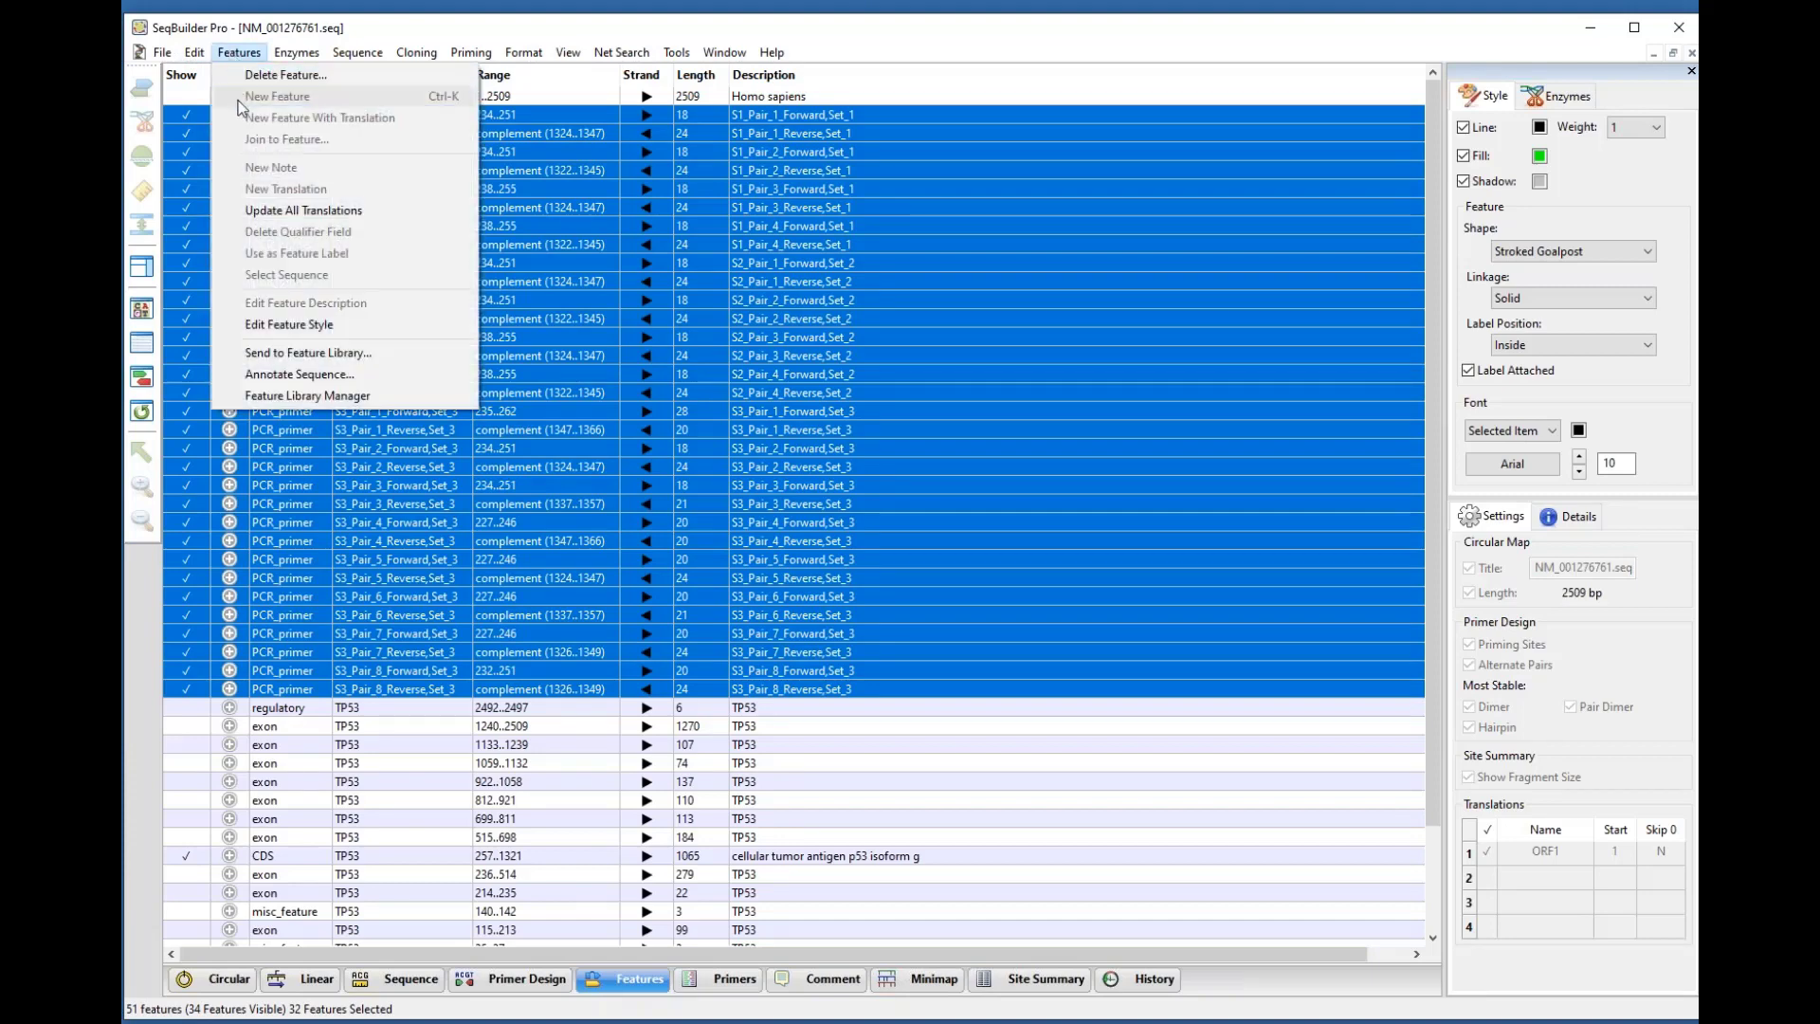
pyautogui.click(410, 366)
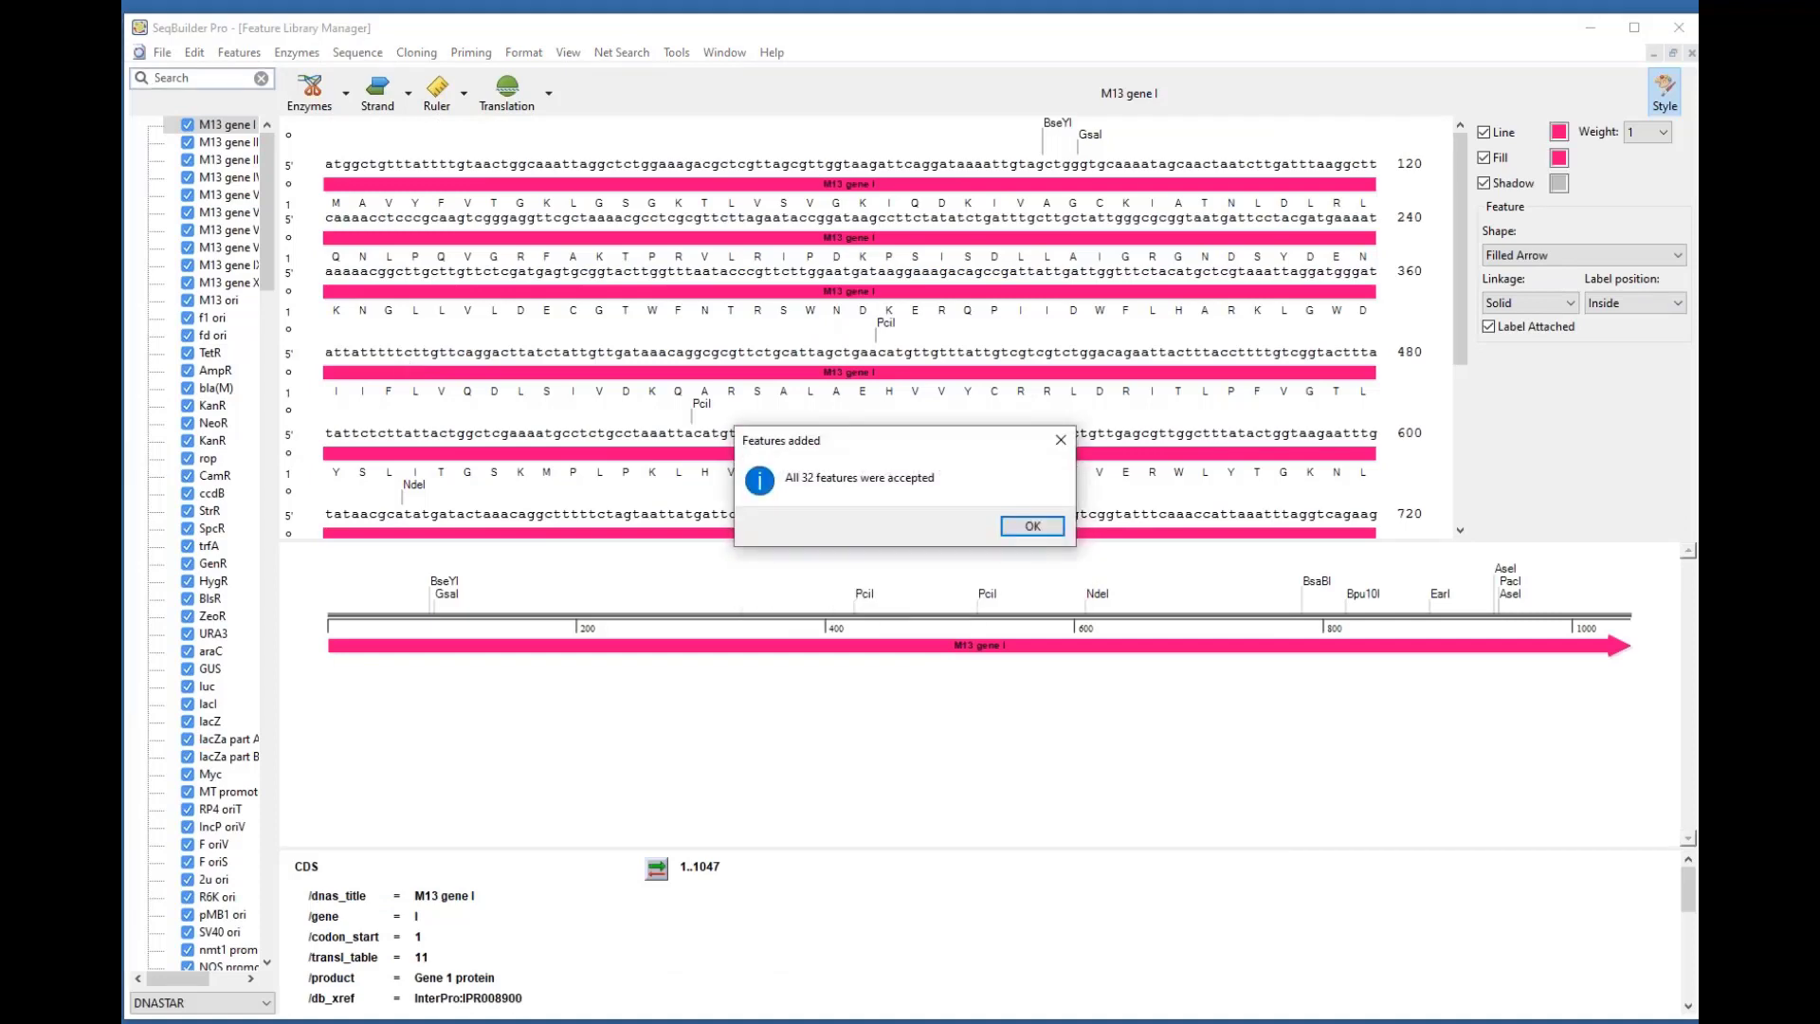
pyautogui.click(1043, 527)
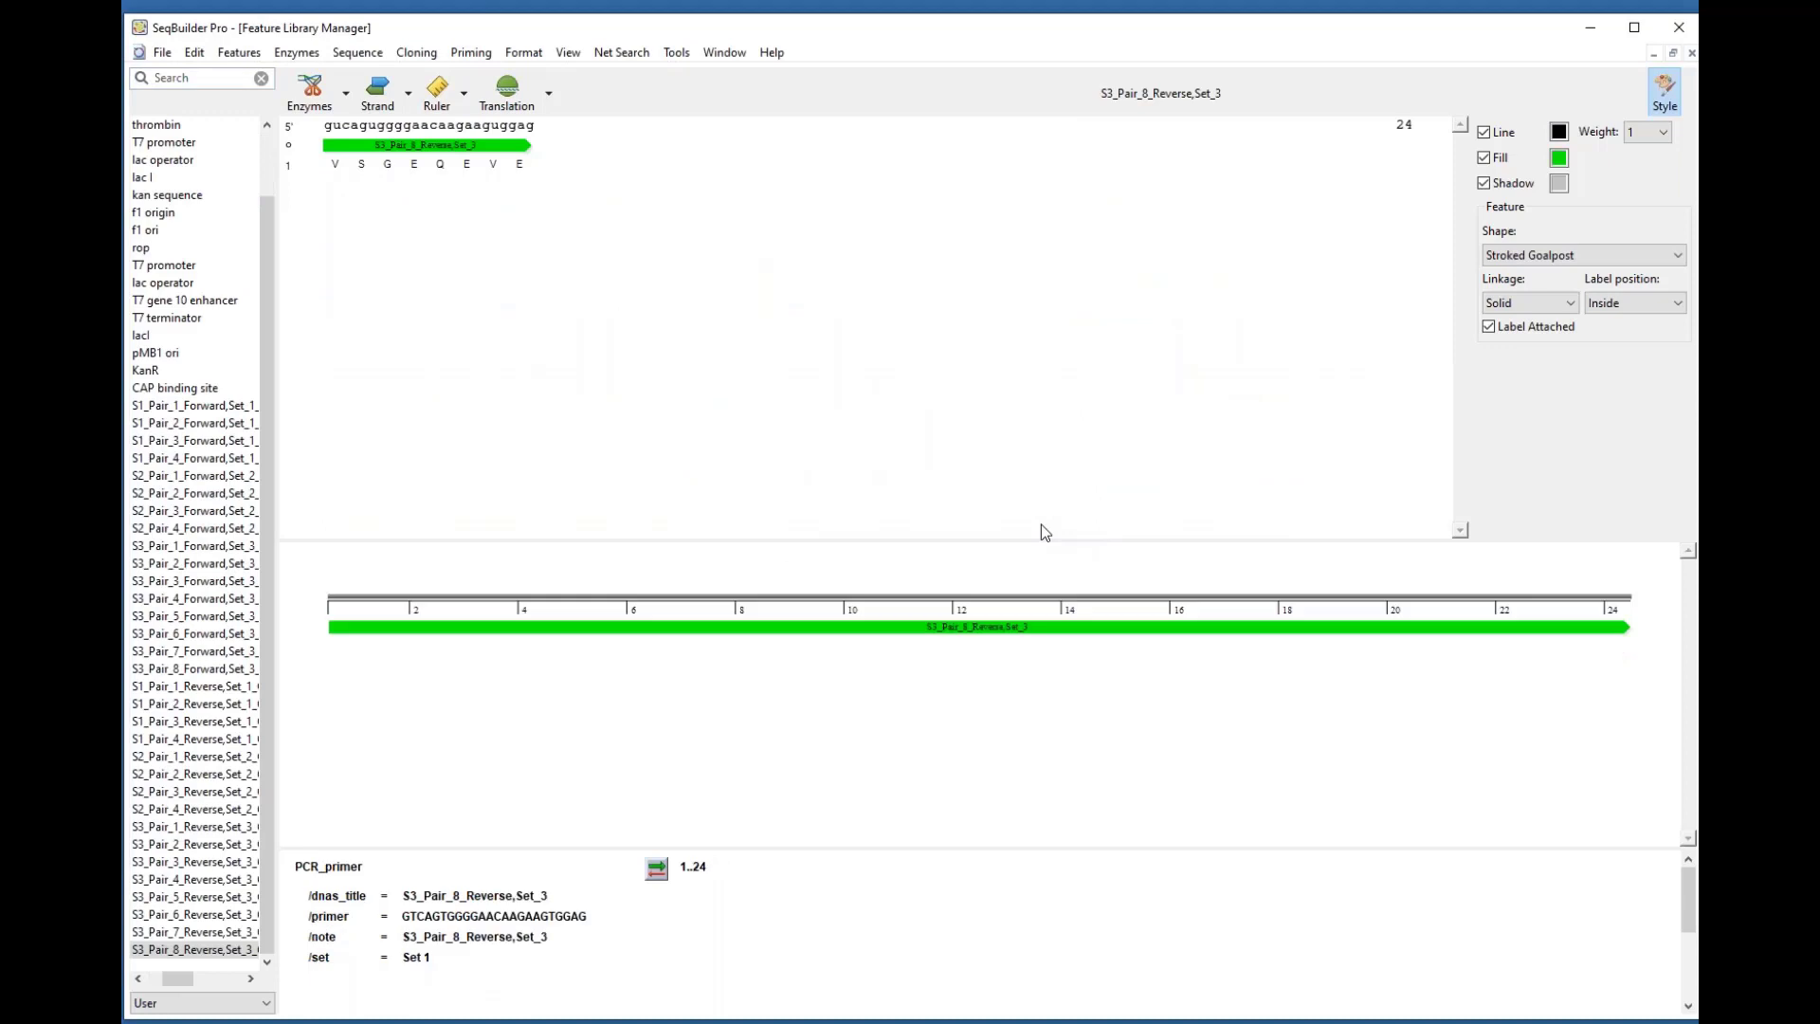
# Step: Browse the DNASTAR feature library's entries and return to the User library
pyautogui.click(164, 1006)
pyautogui.click(159, 968)
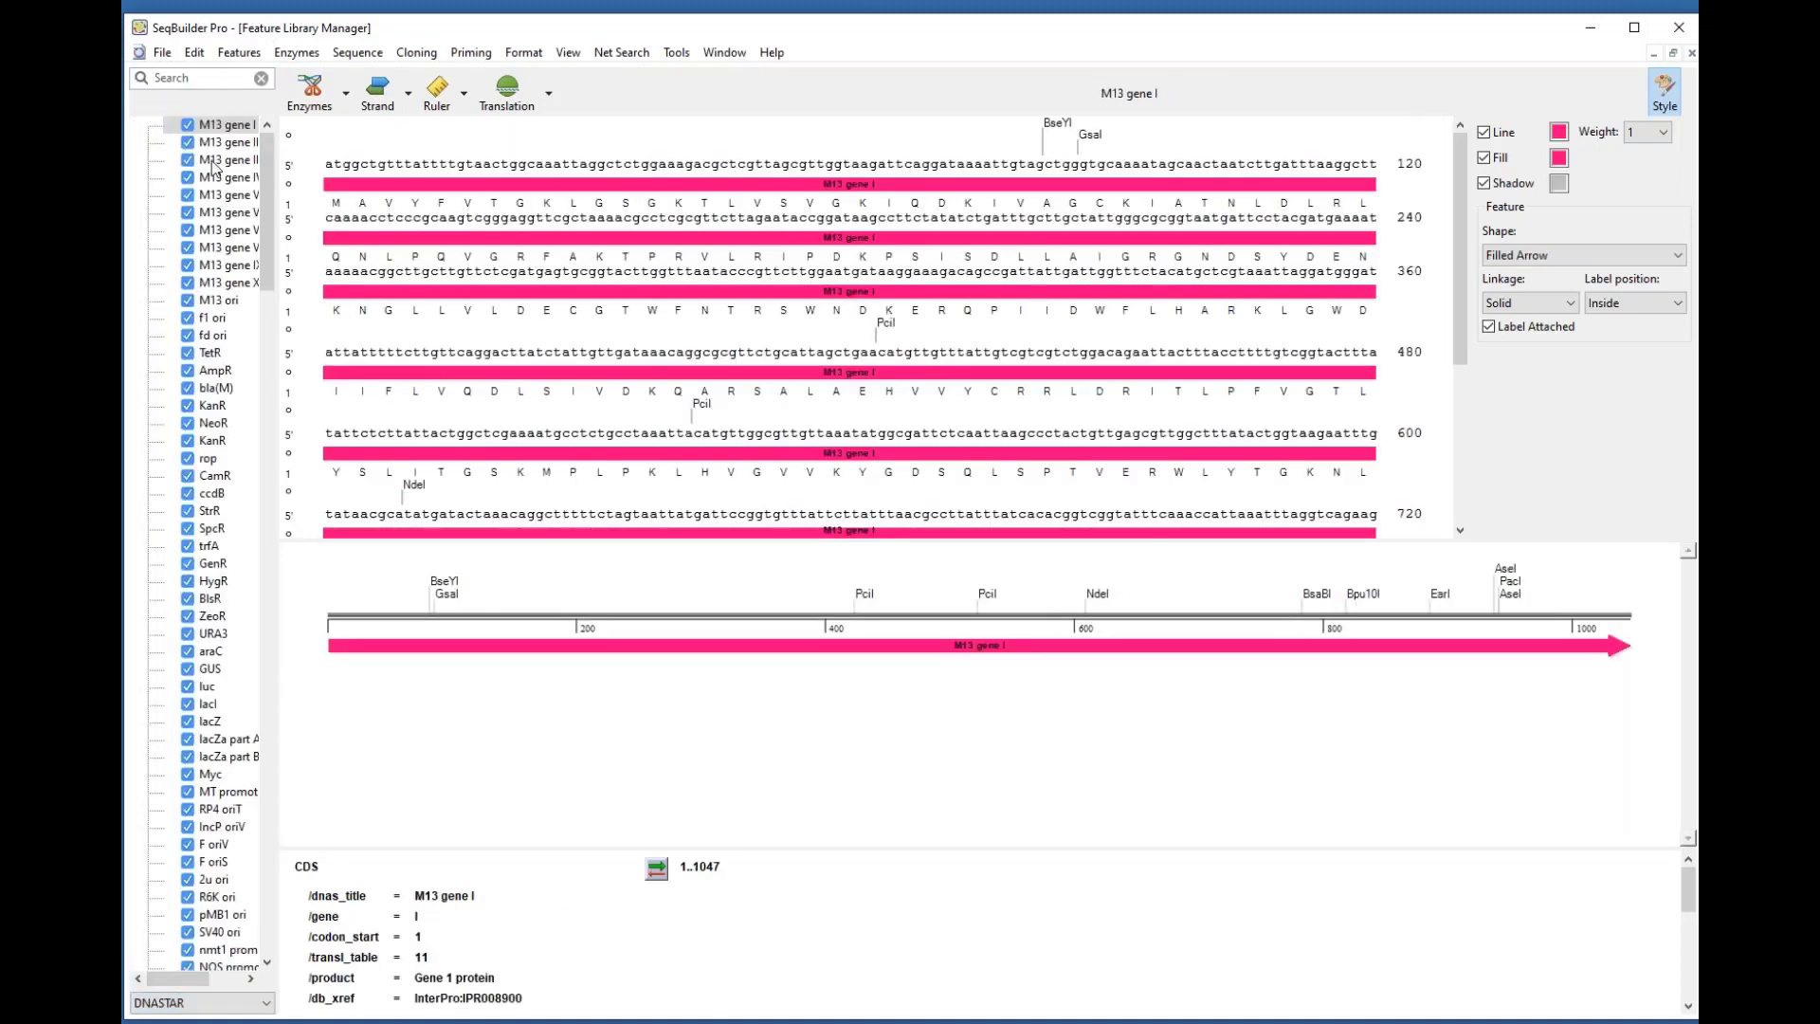
pyautogui.moveTo(269, 161); pyautogui.dragTo(278, 244)
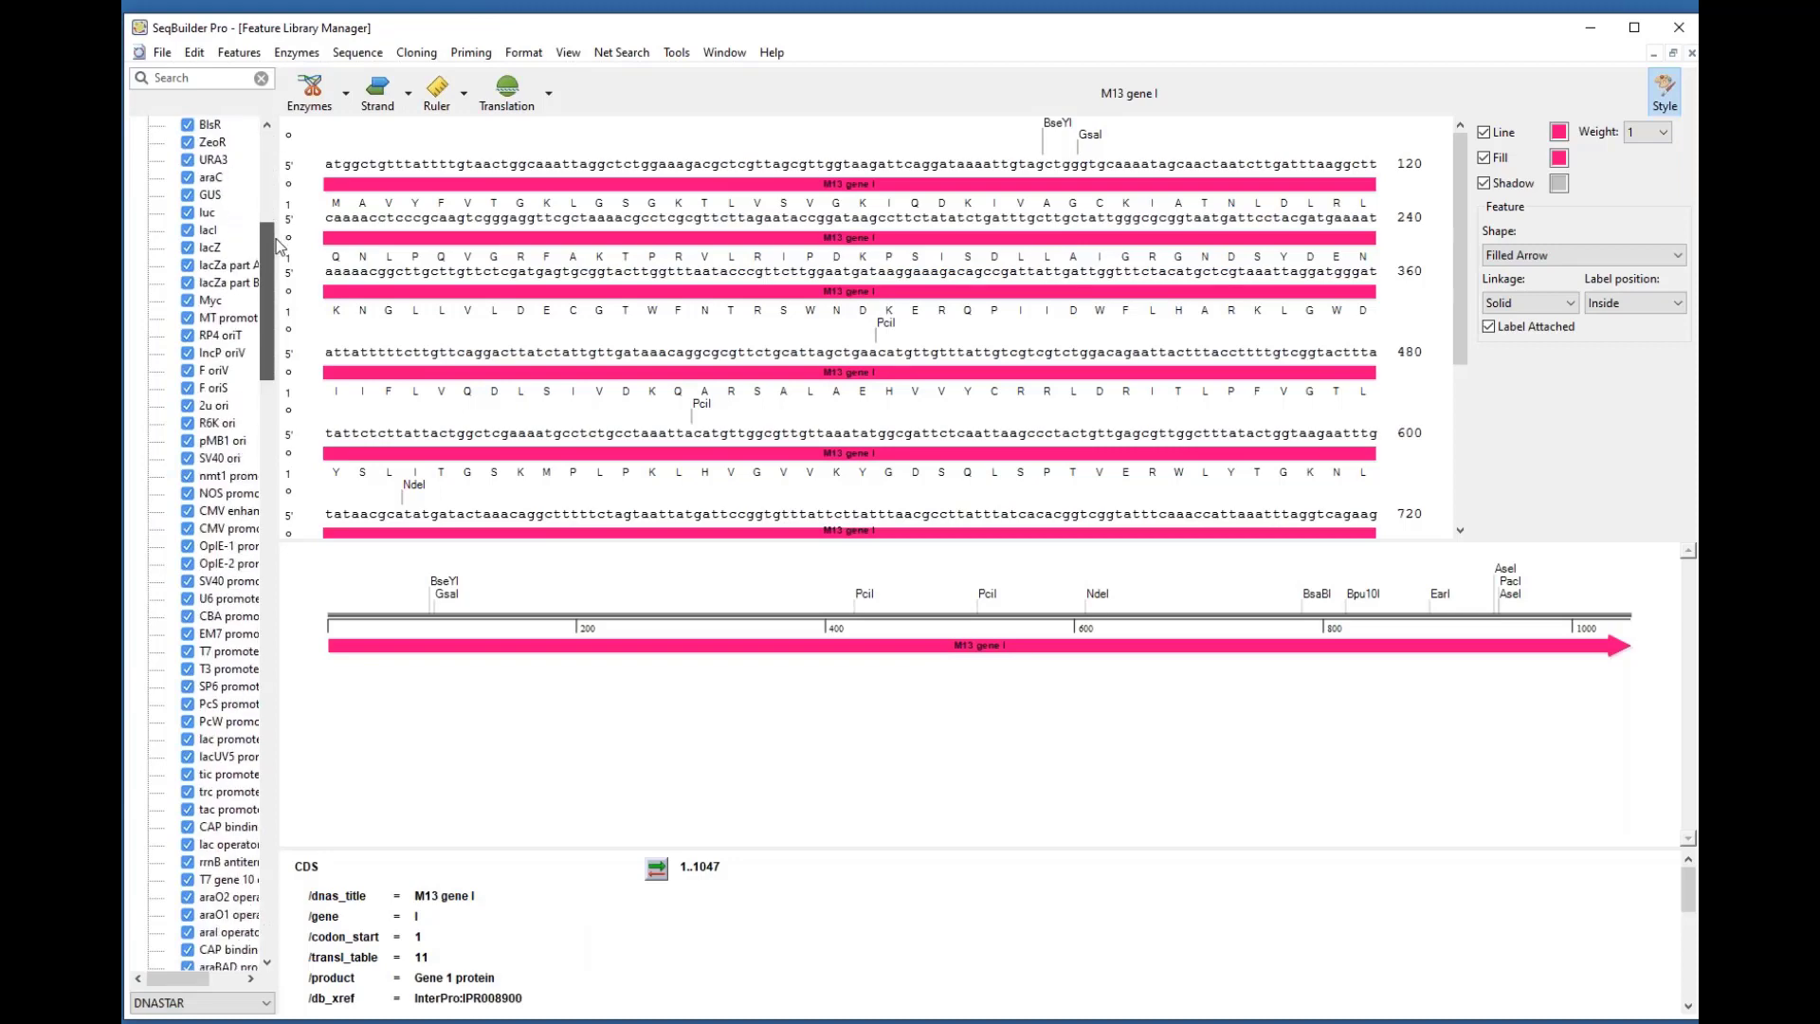
pyautogui.moveTo(277, 245); pyautogui.dragTo(284, 783)
pyautogui.click(188, 1006)
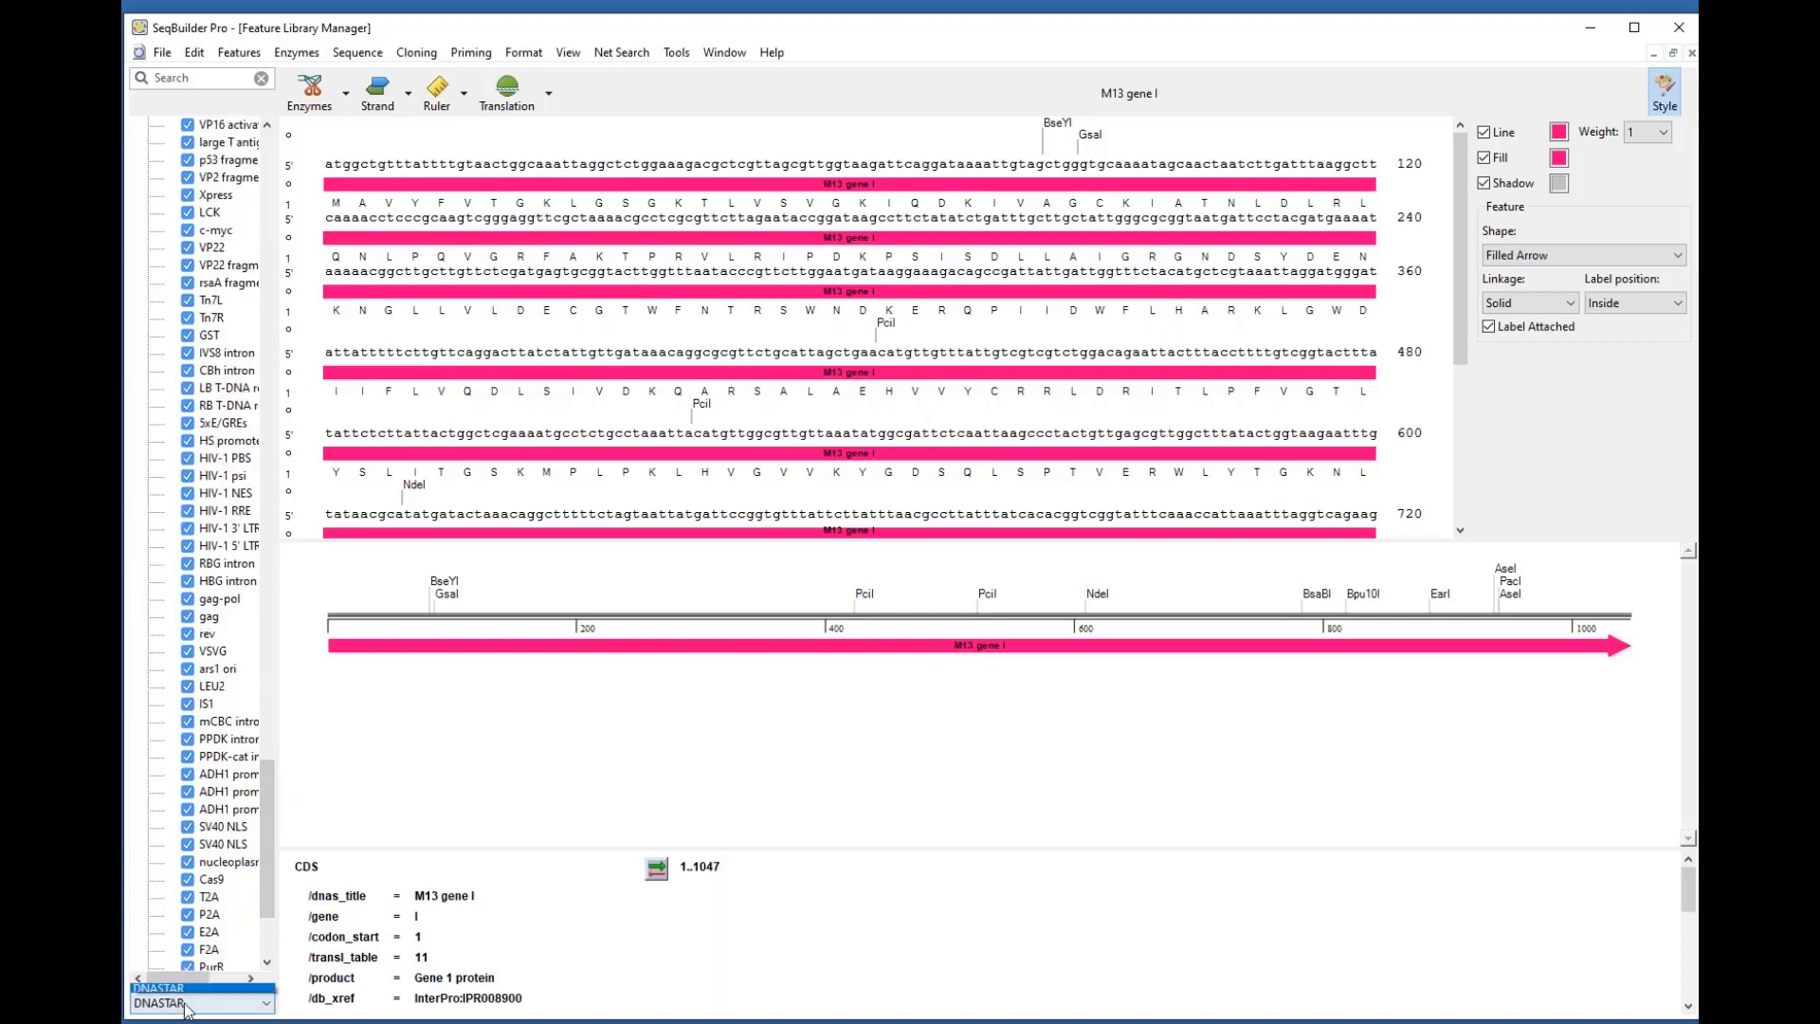
pyautogui.click(163, 985)
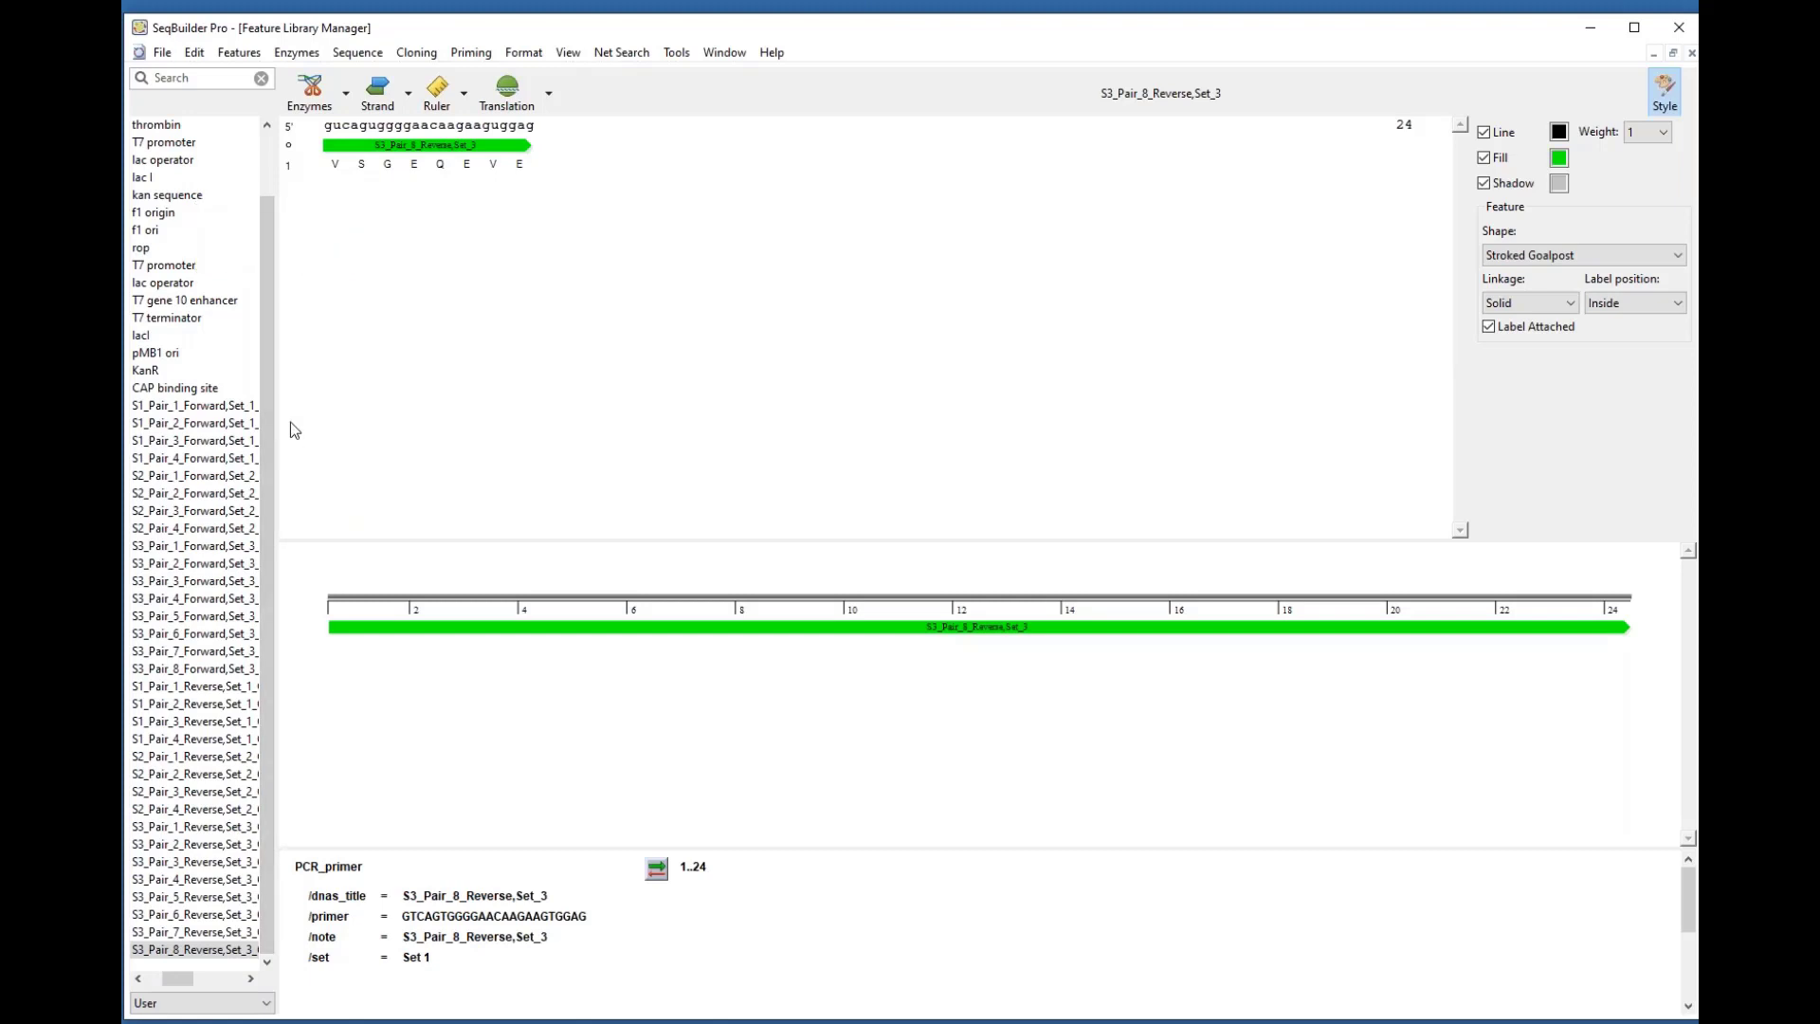
# Step: Copy the entire thrombin feature sequence from the User feature library
pyautogui.scroll(1, 185, 208)
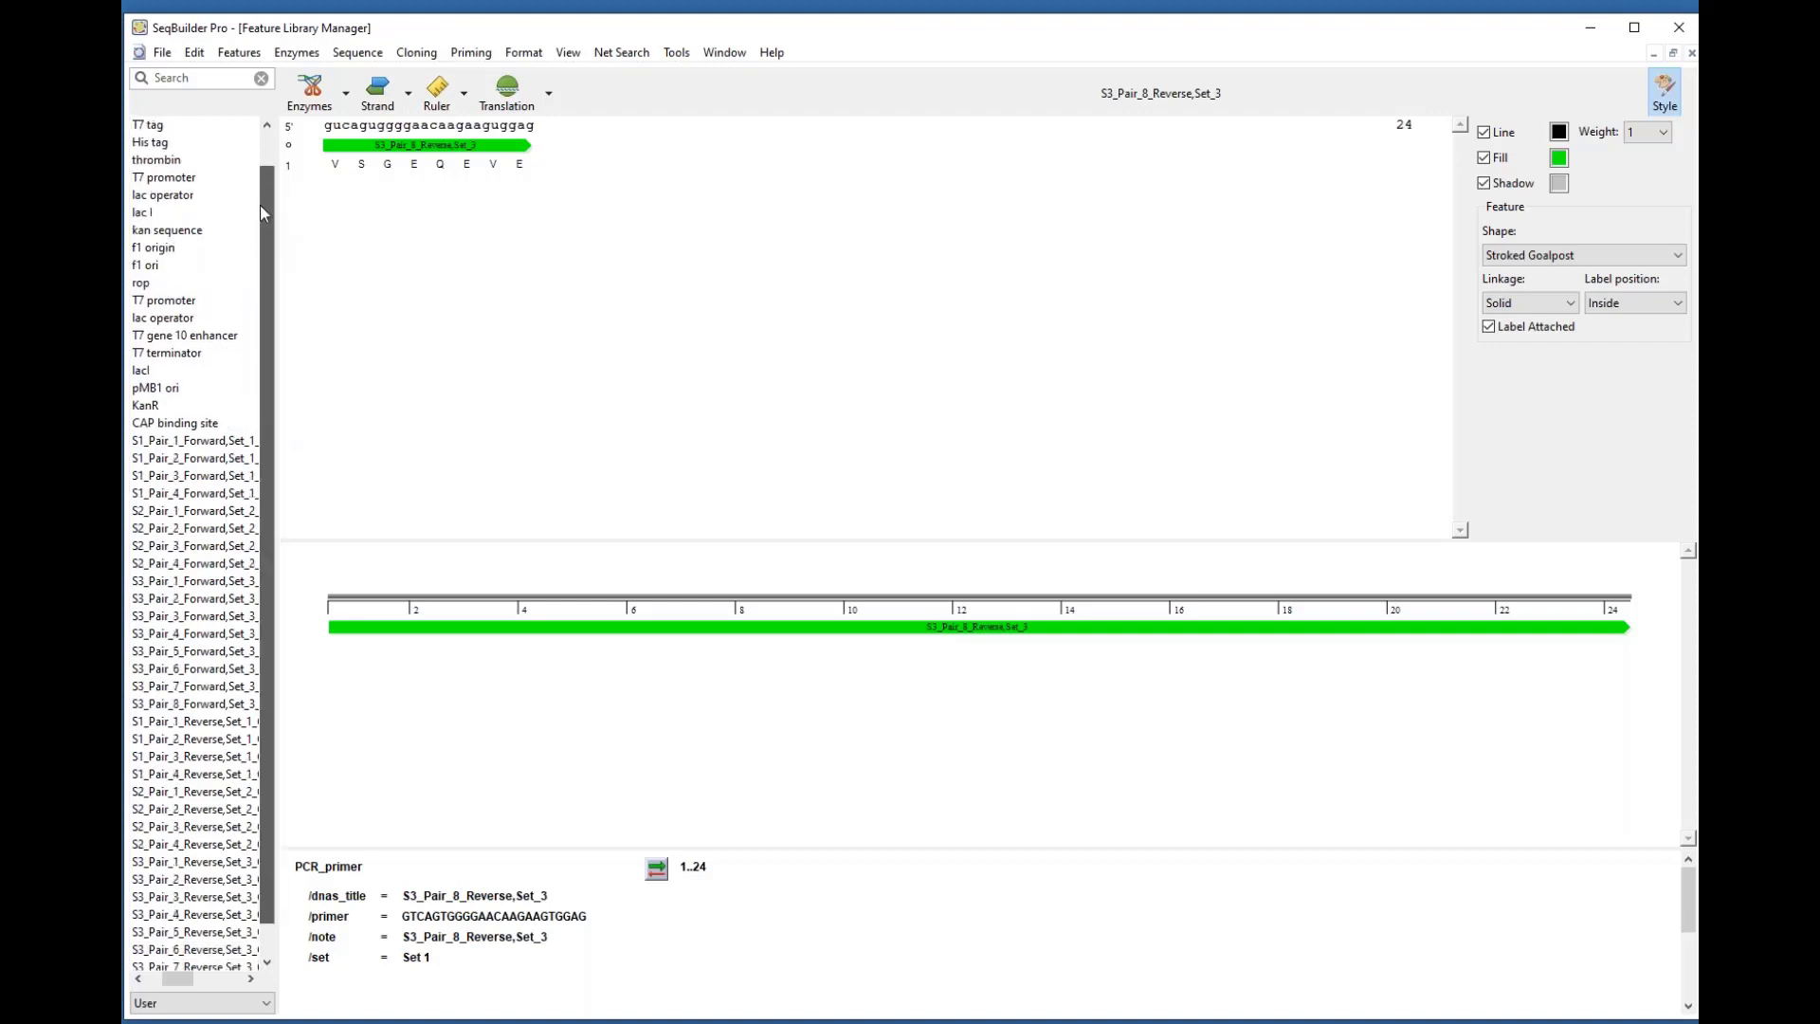
pyautogui.click(156, 160)
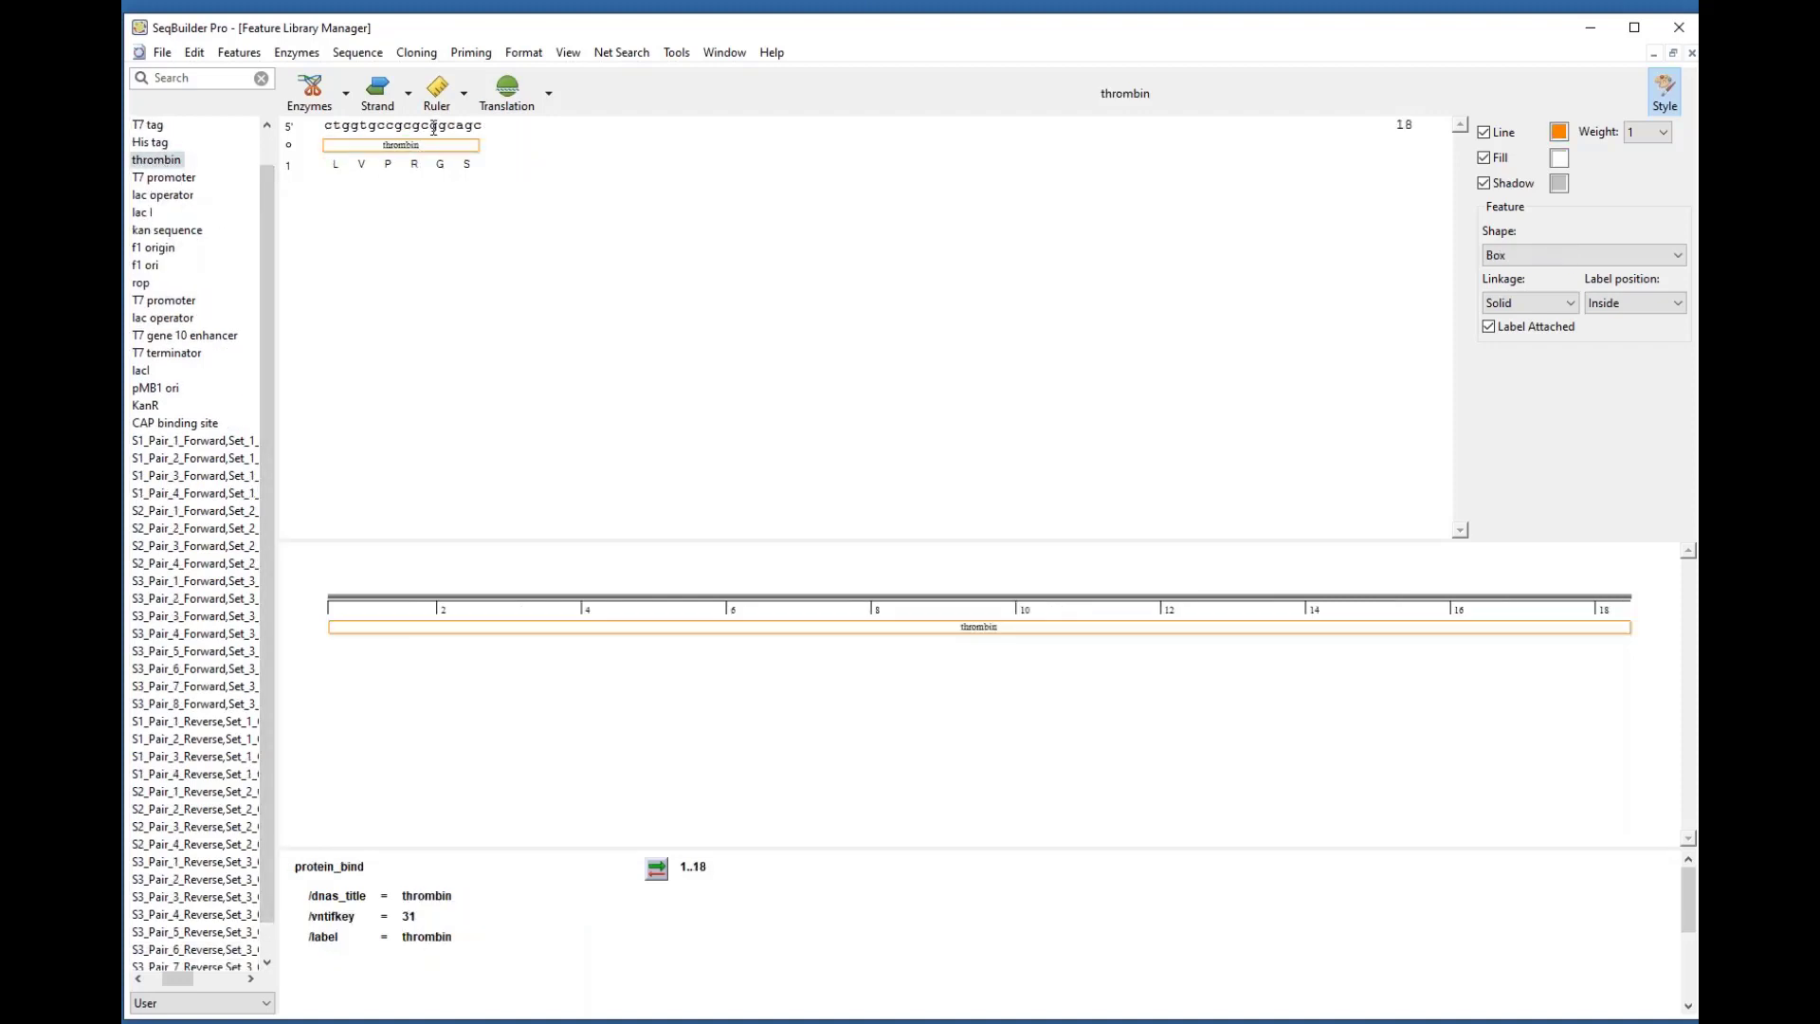
pyautogui.moveTo(434, 128); pyautogui.dragTo(314, 137)
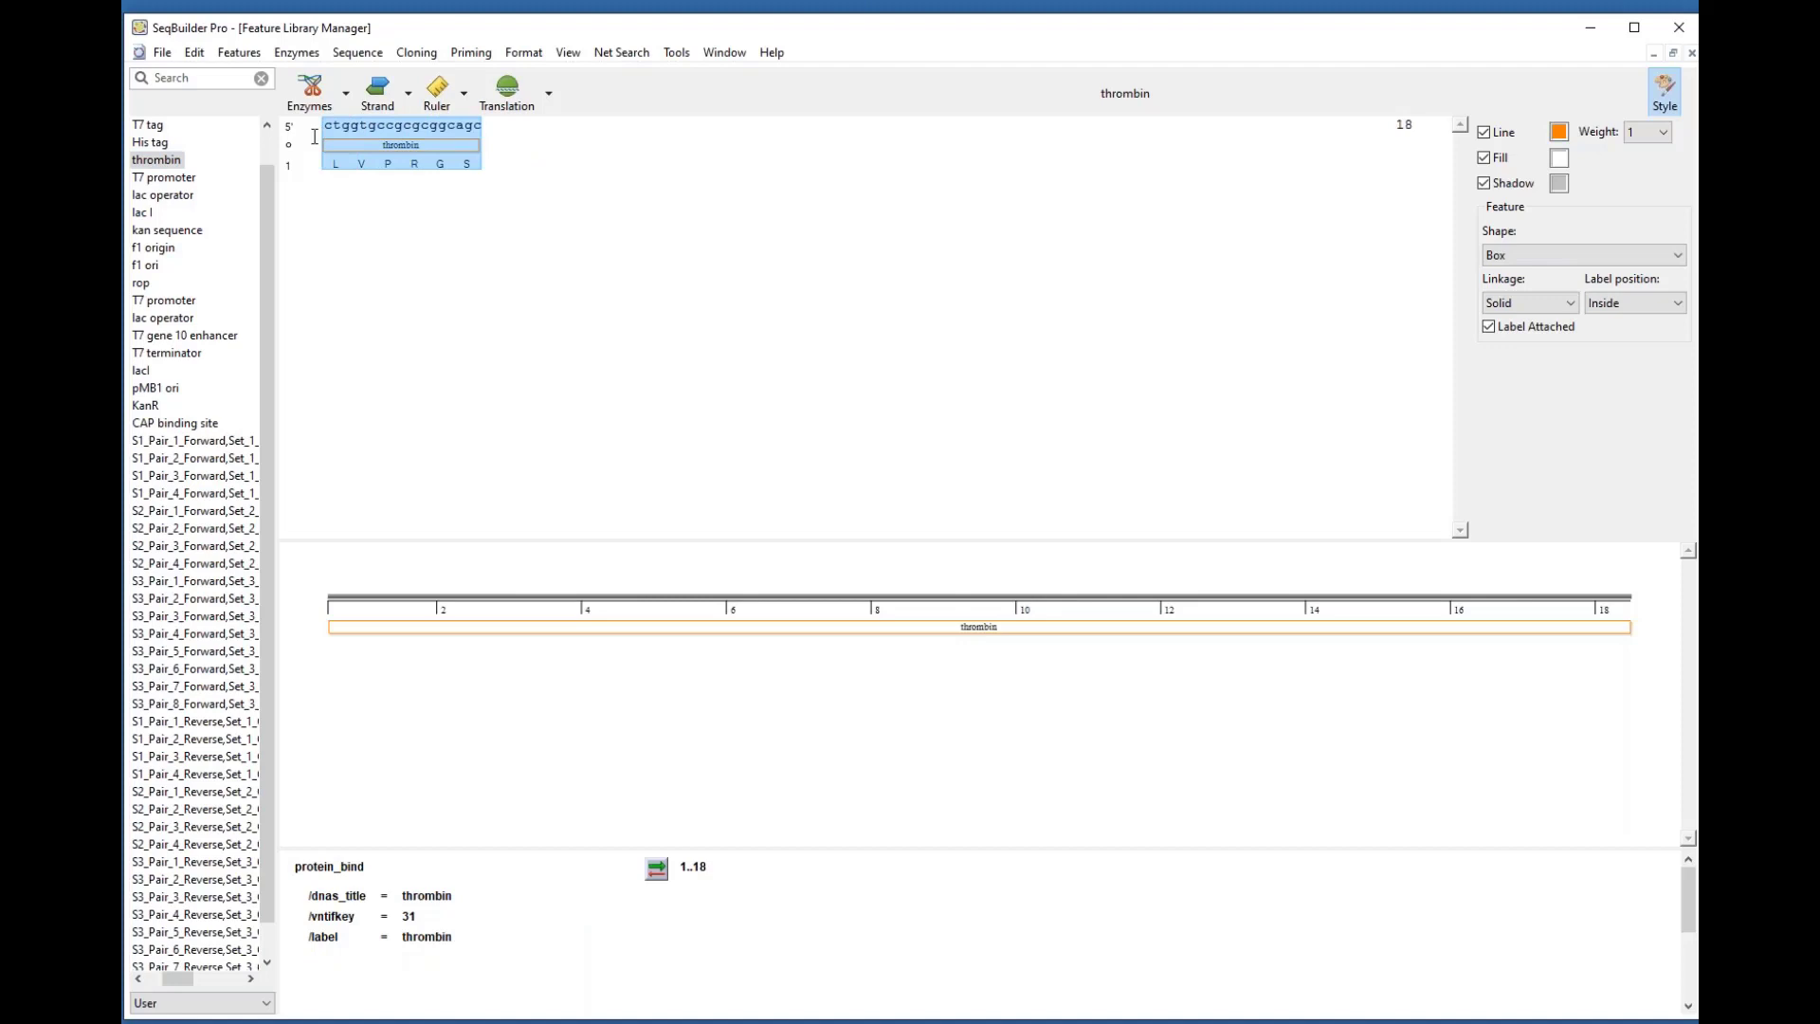
pyautogui.click(201, 55)
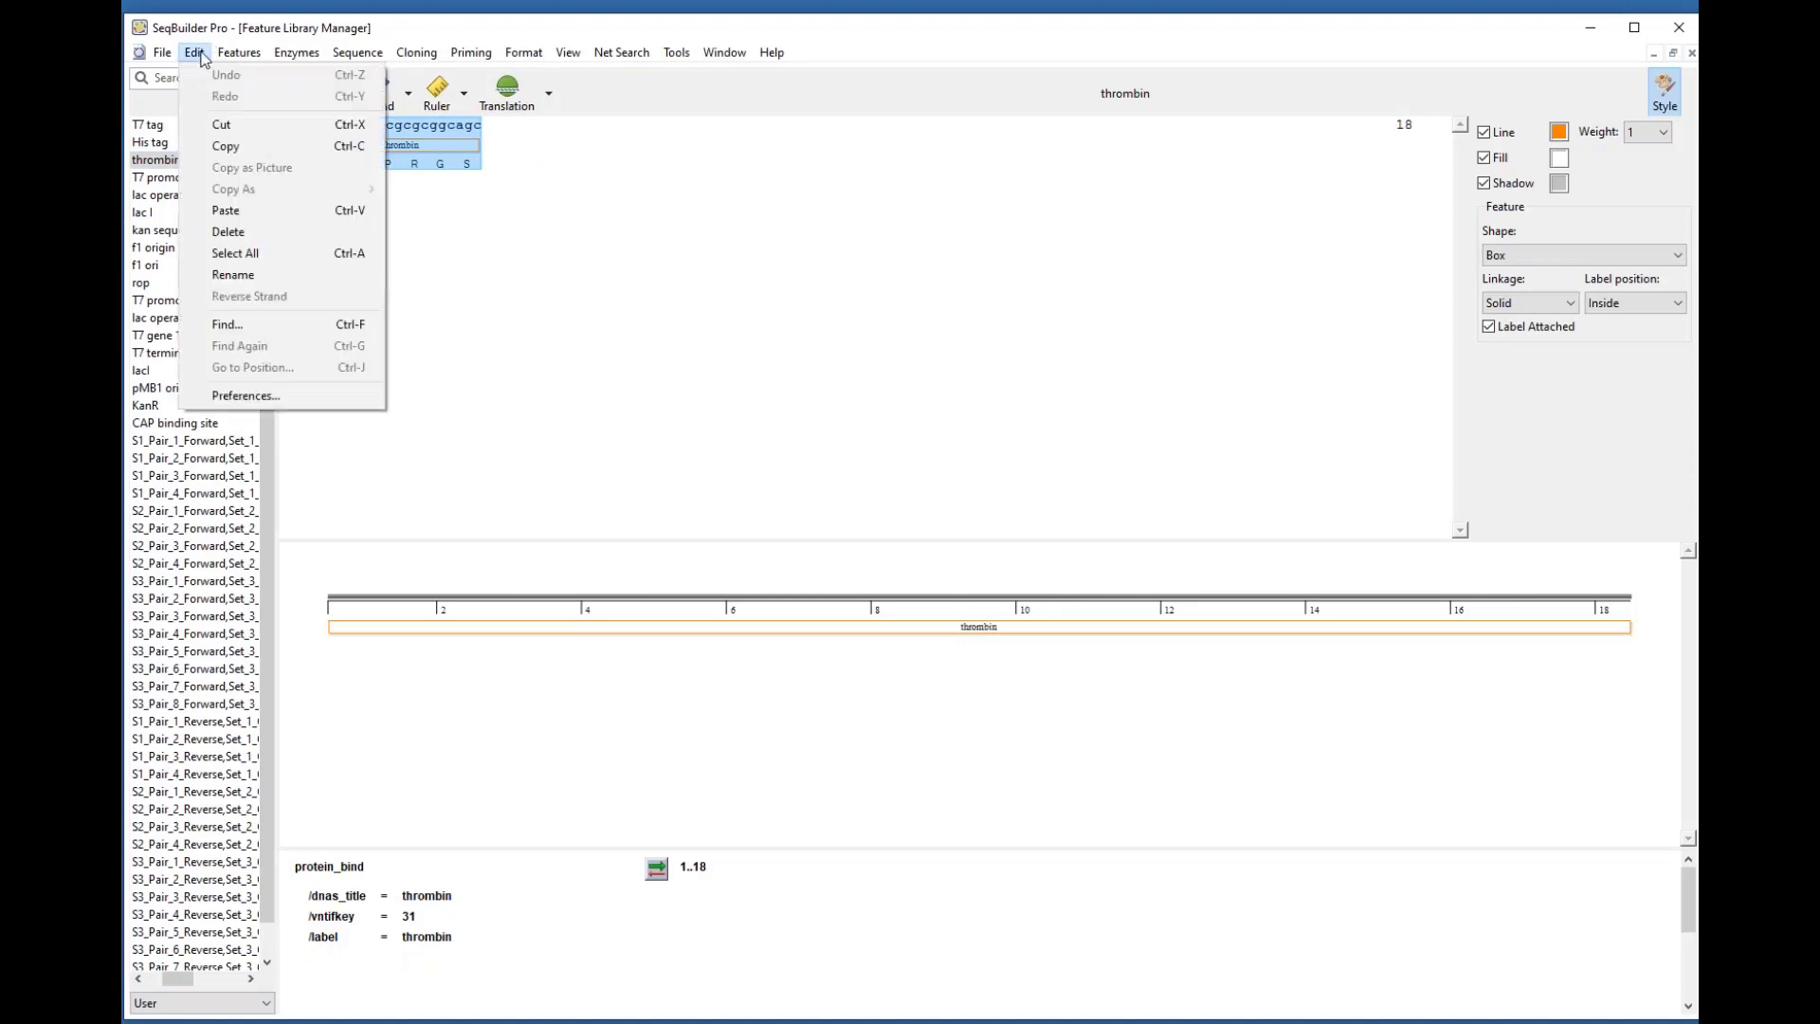
pyautogui.click(378, 21)
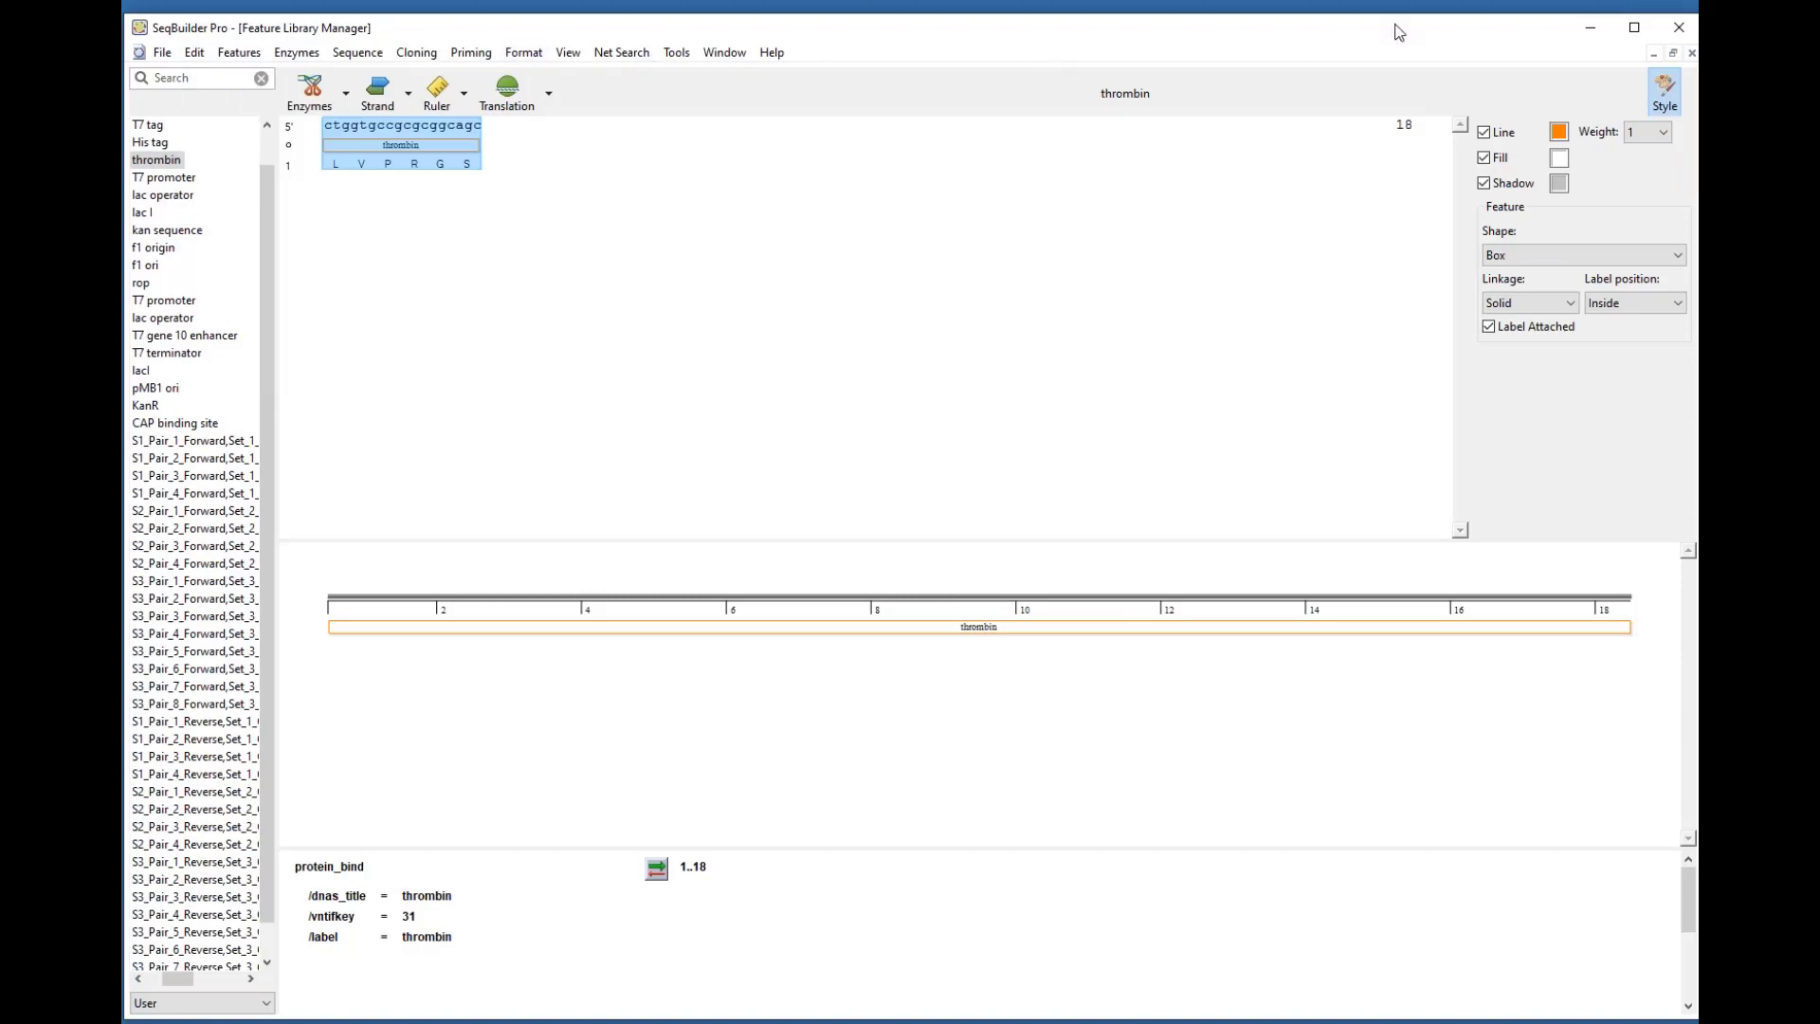
# Step: Paste the thrombin feature into NM_001276761.seq at position 94 in the Sequence view
pyautogui.click(1673, 54)
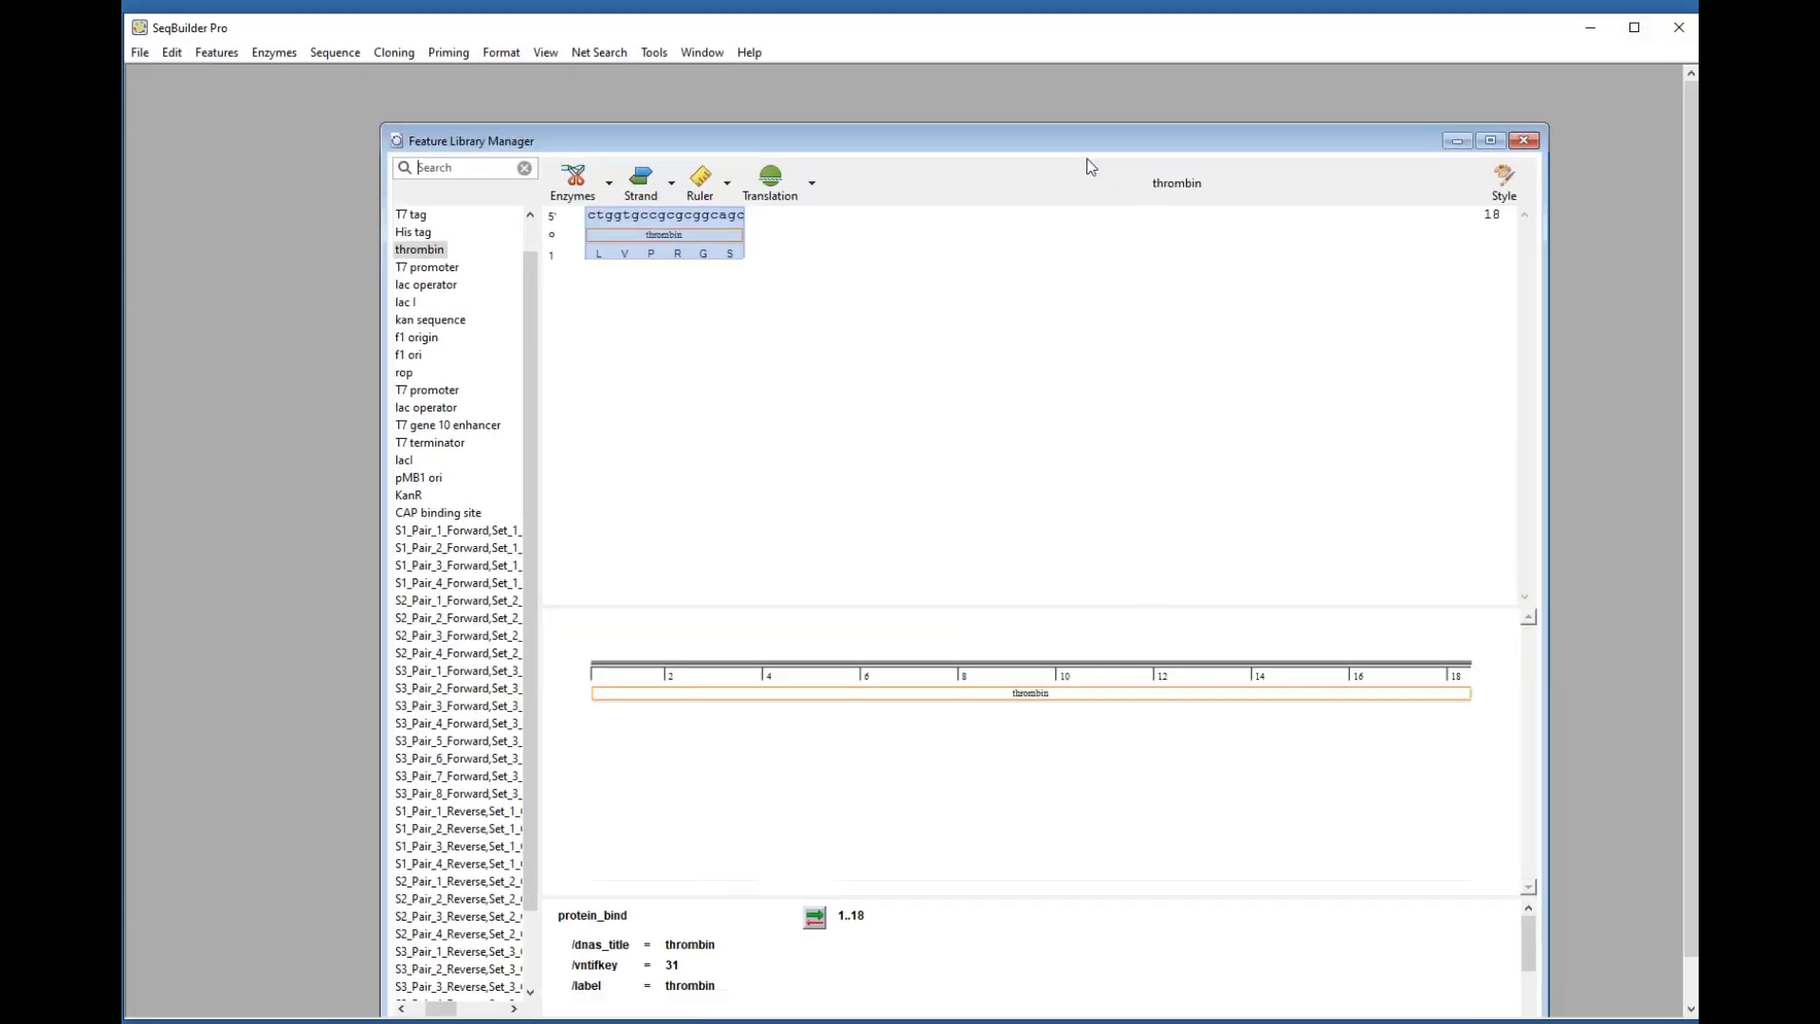
pyautogui.moveTo(1087, 142); pyautogui.dragTo(1550, 121)
pyautogui.click(562, 339)
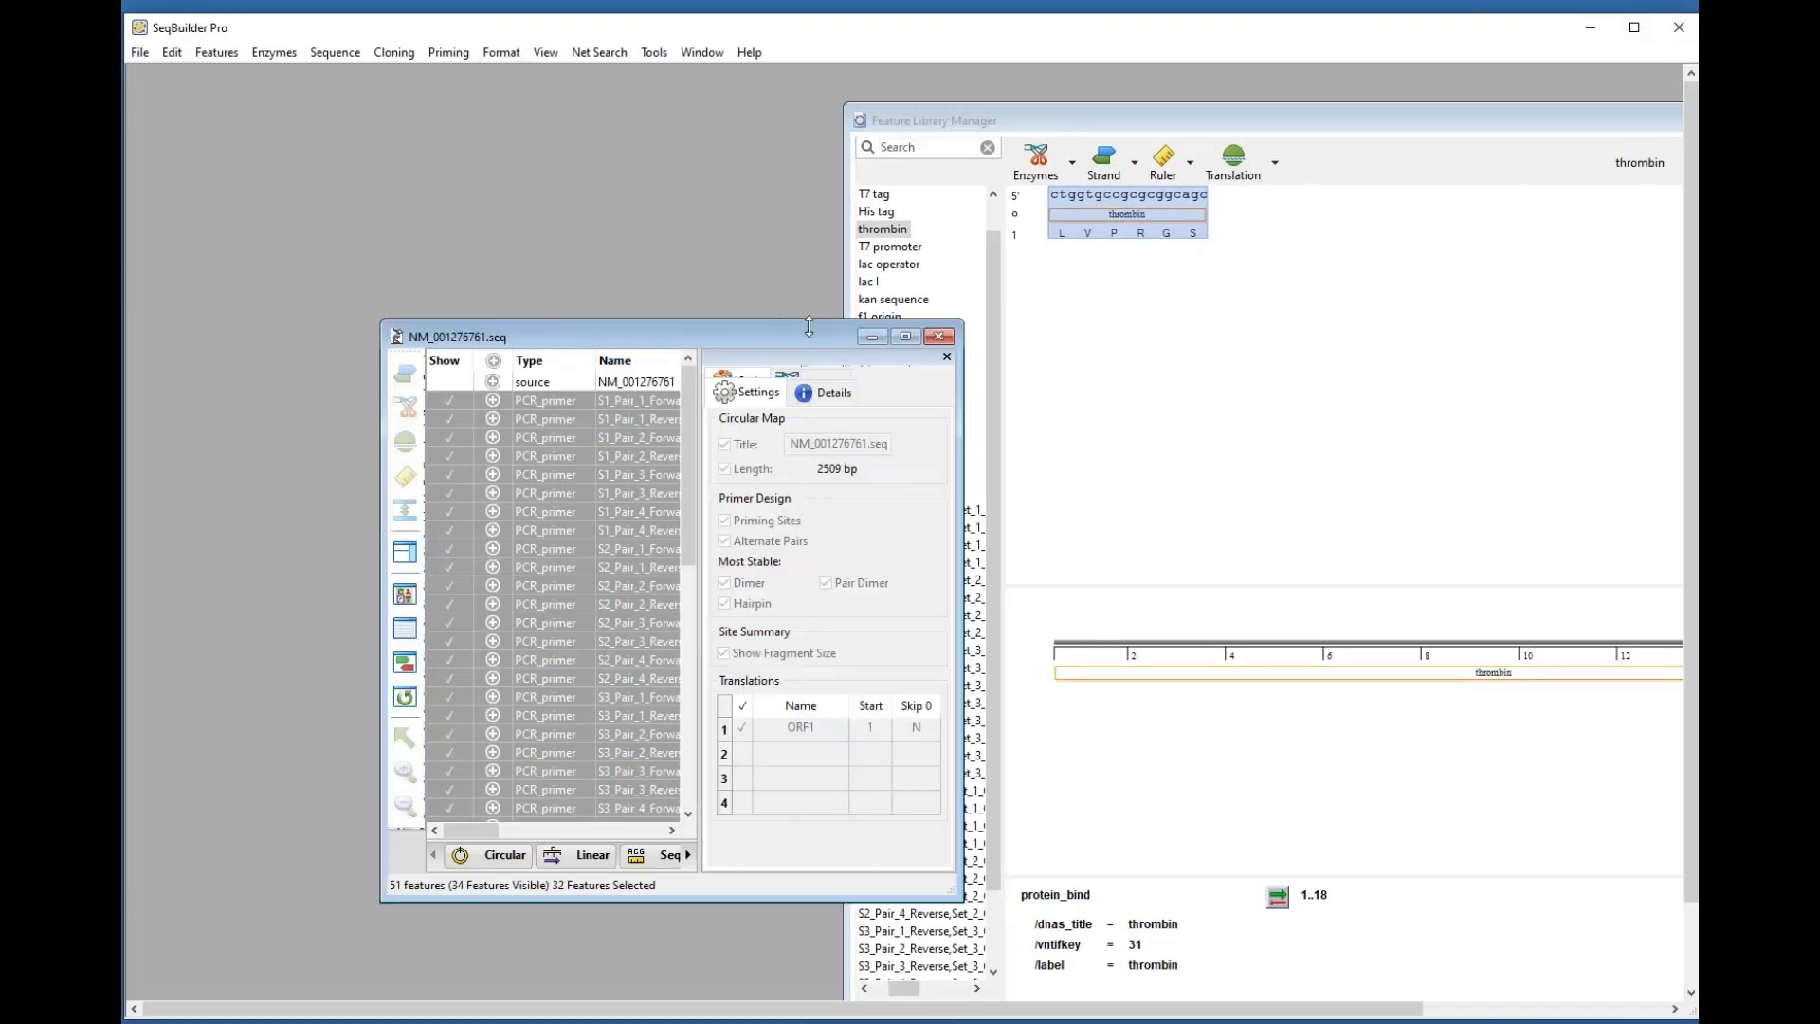
pyautogui.click(905, 337)
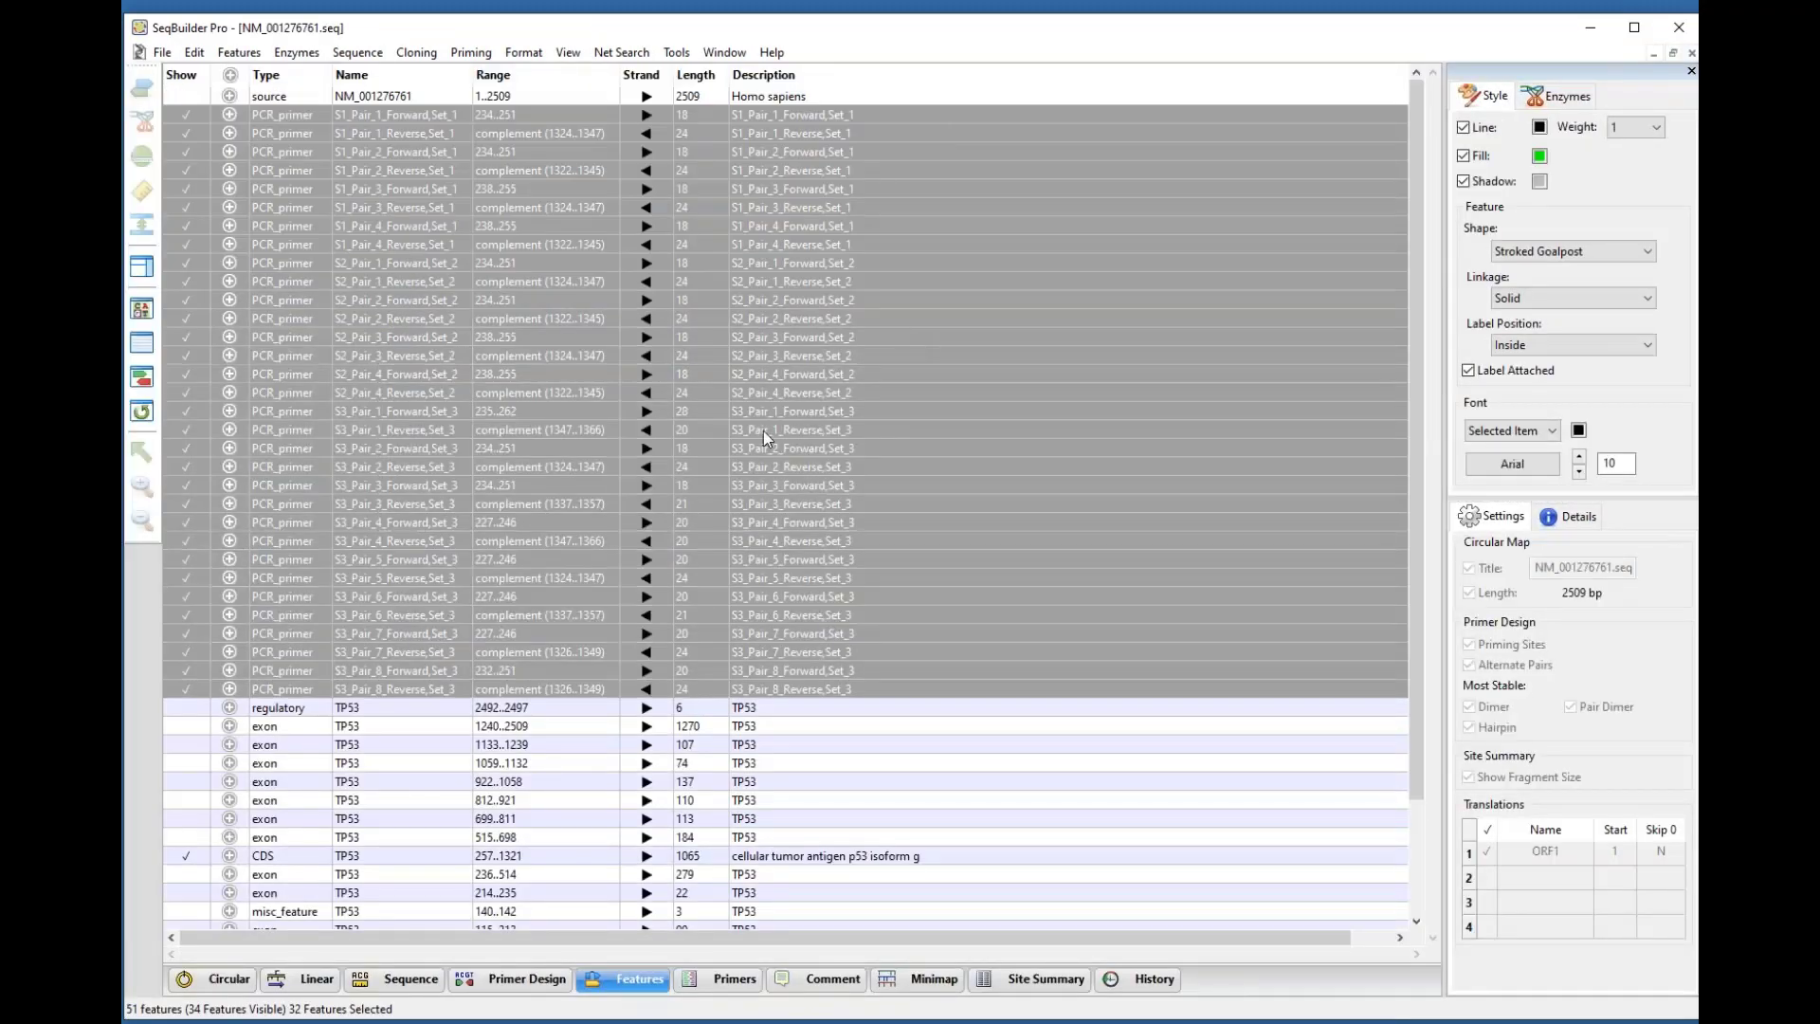
pyautogui.click(415, 979)
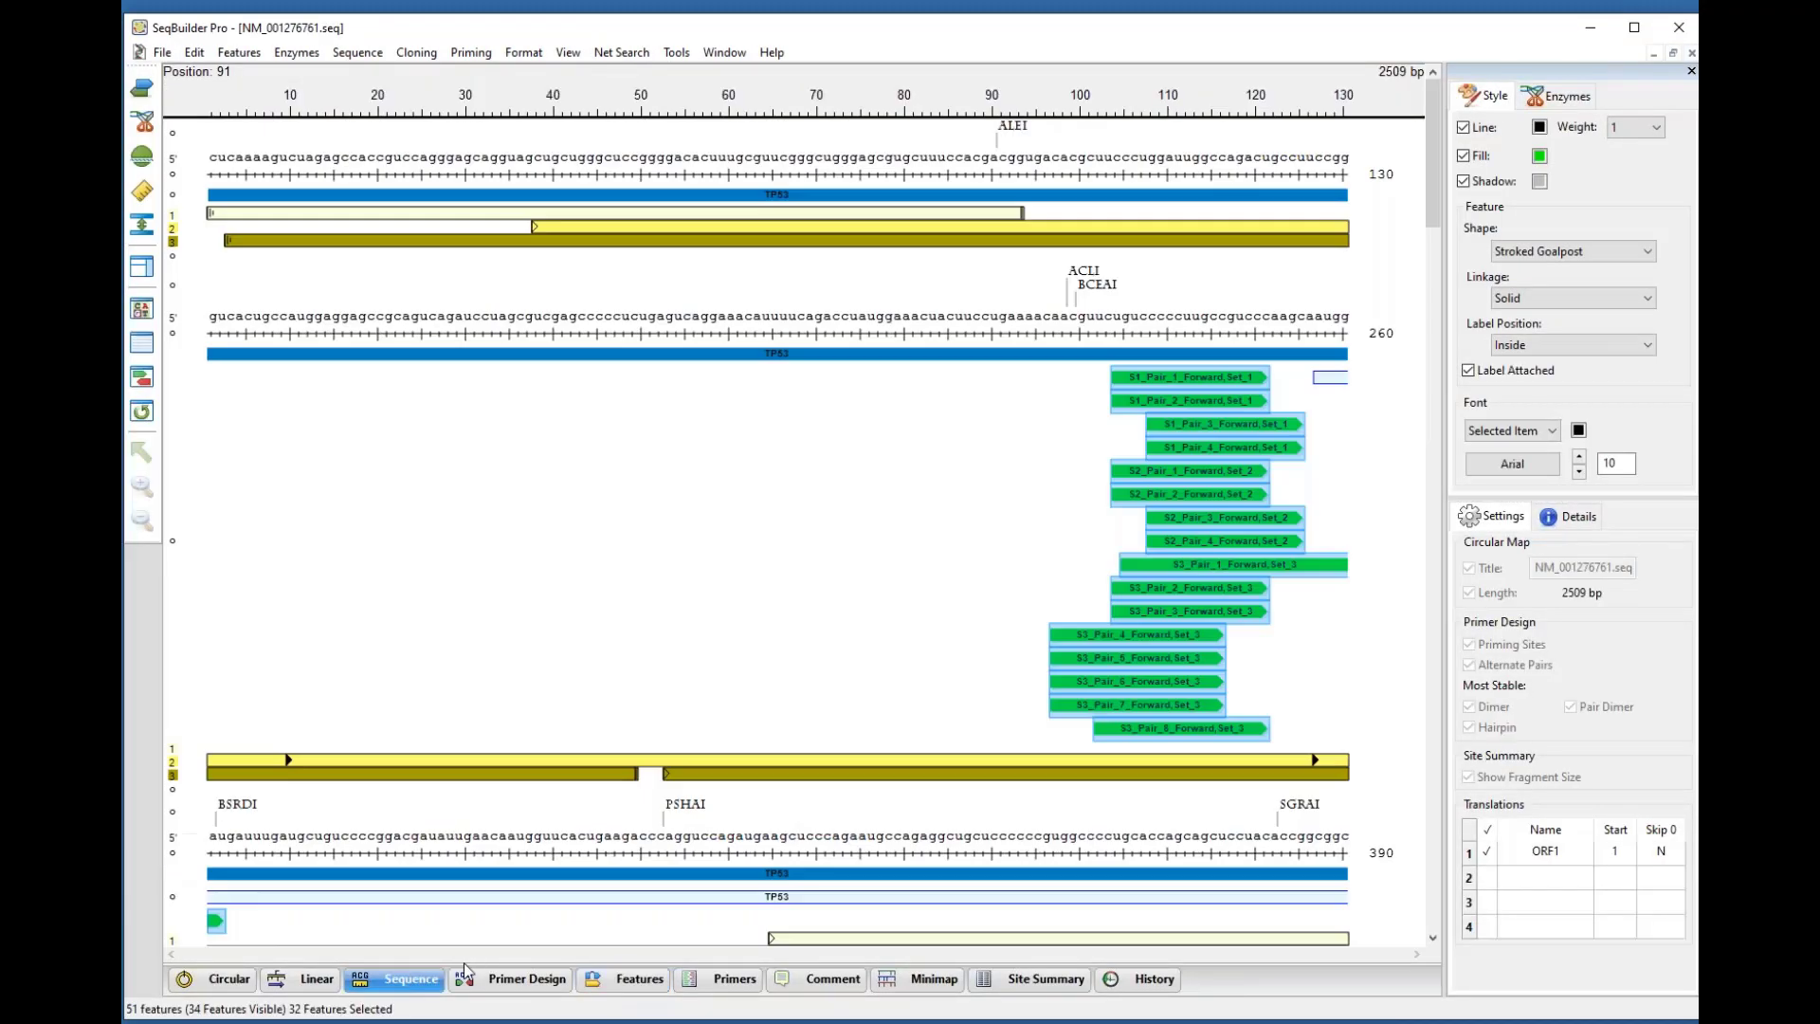
pyautogui.click(1024, 157)
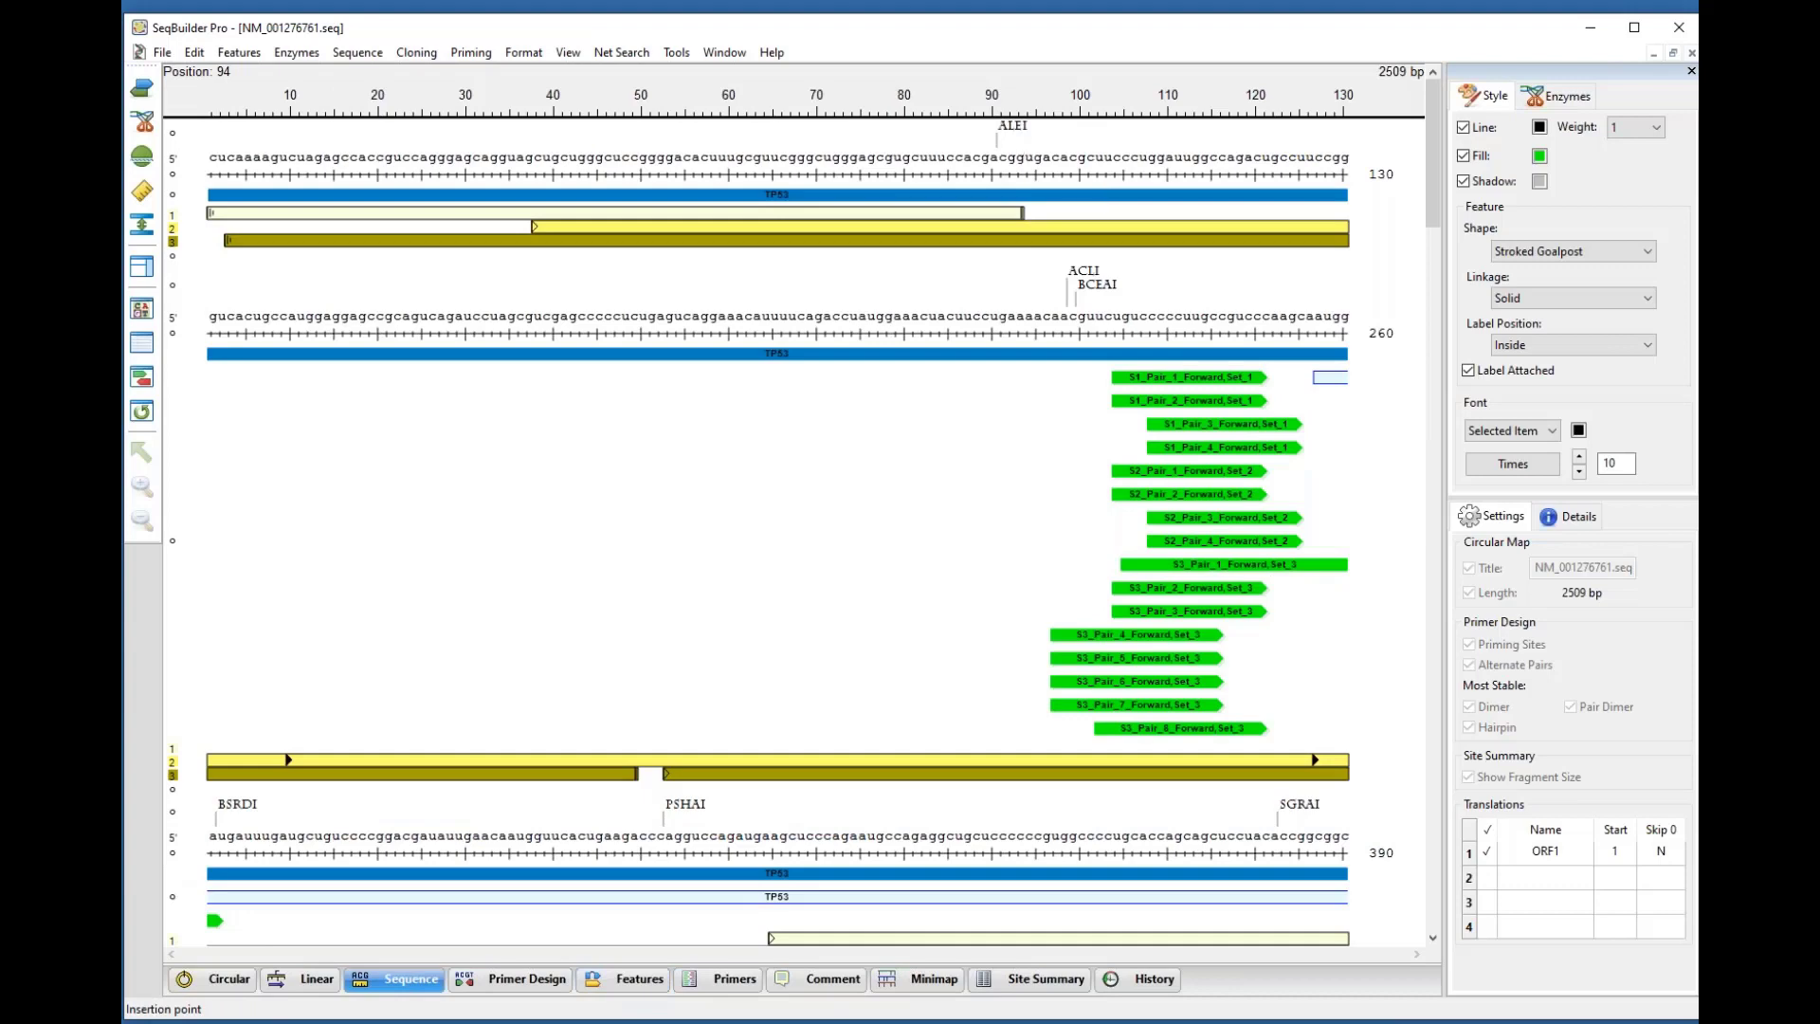
pyautogui.write('cuggugccgcgcggcagc')
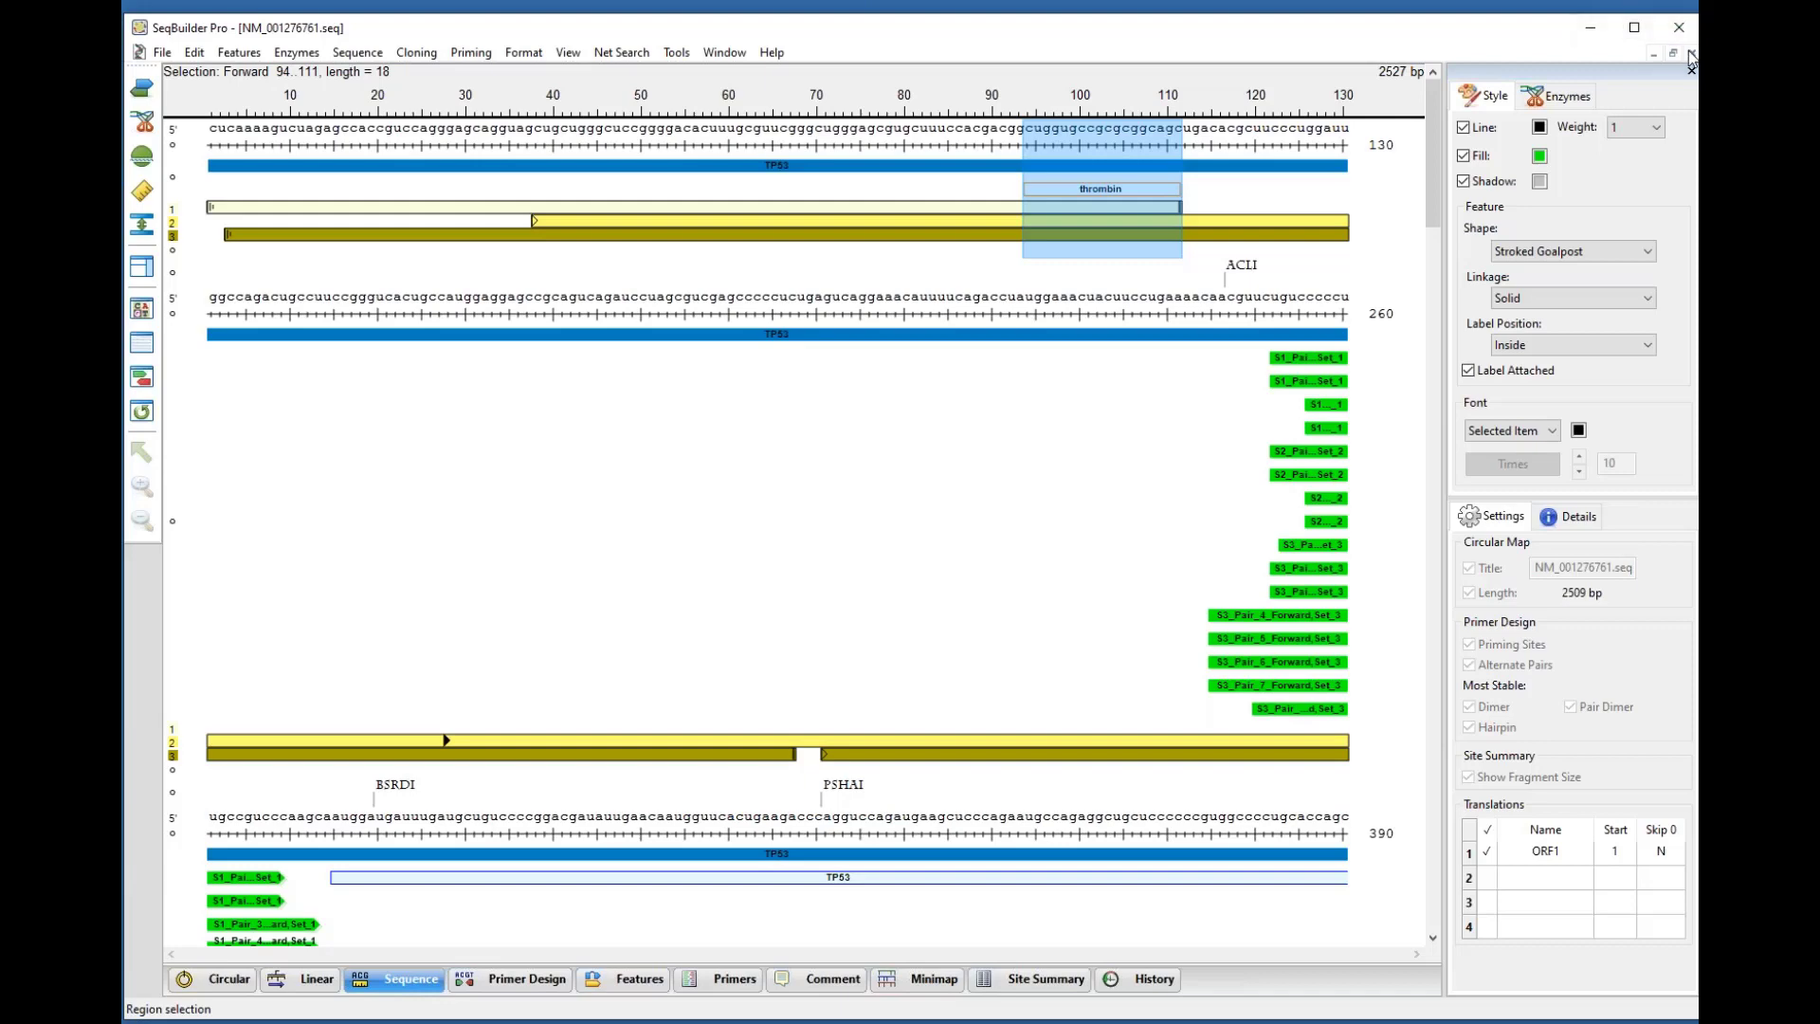
# Step: Close the NM_001276761.seq document and the Feature Library Manager, saving the changes to the feature library
pyautogui.click(252, 57)
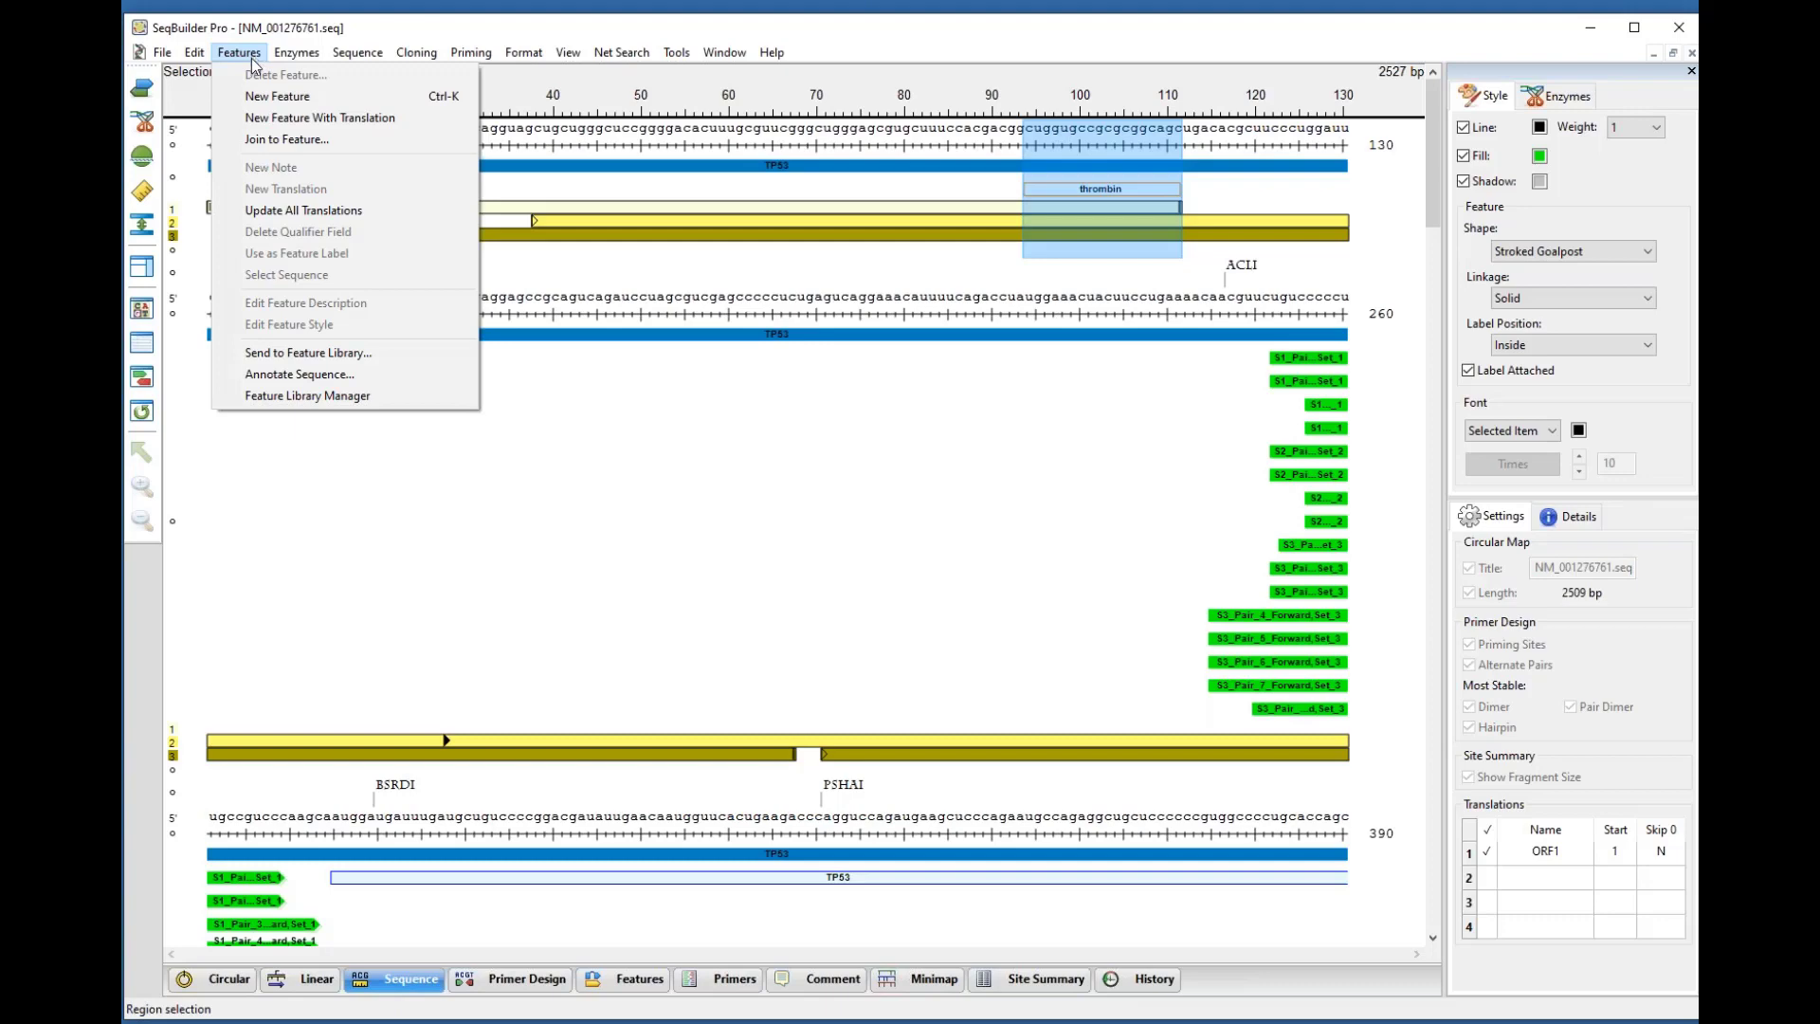
pyautogui.click(637, 529)
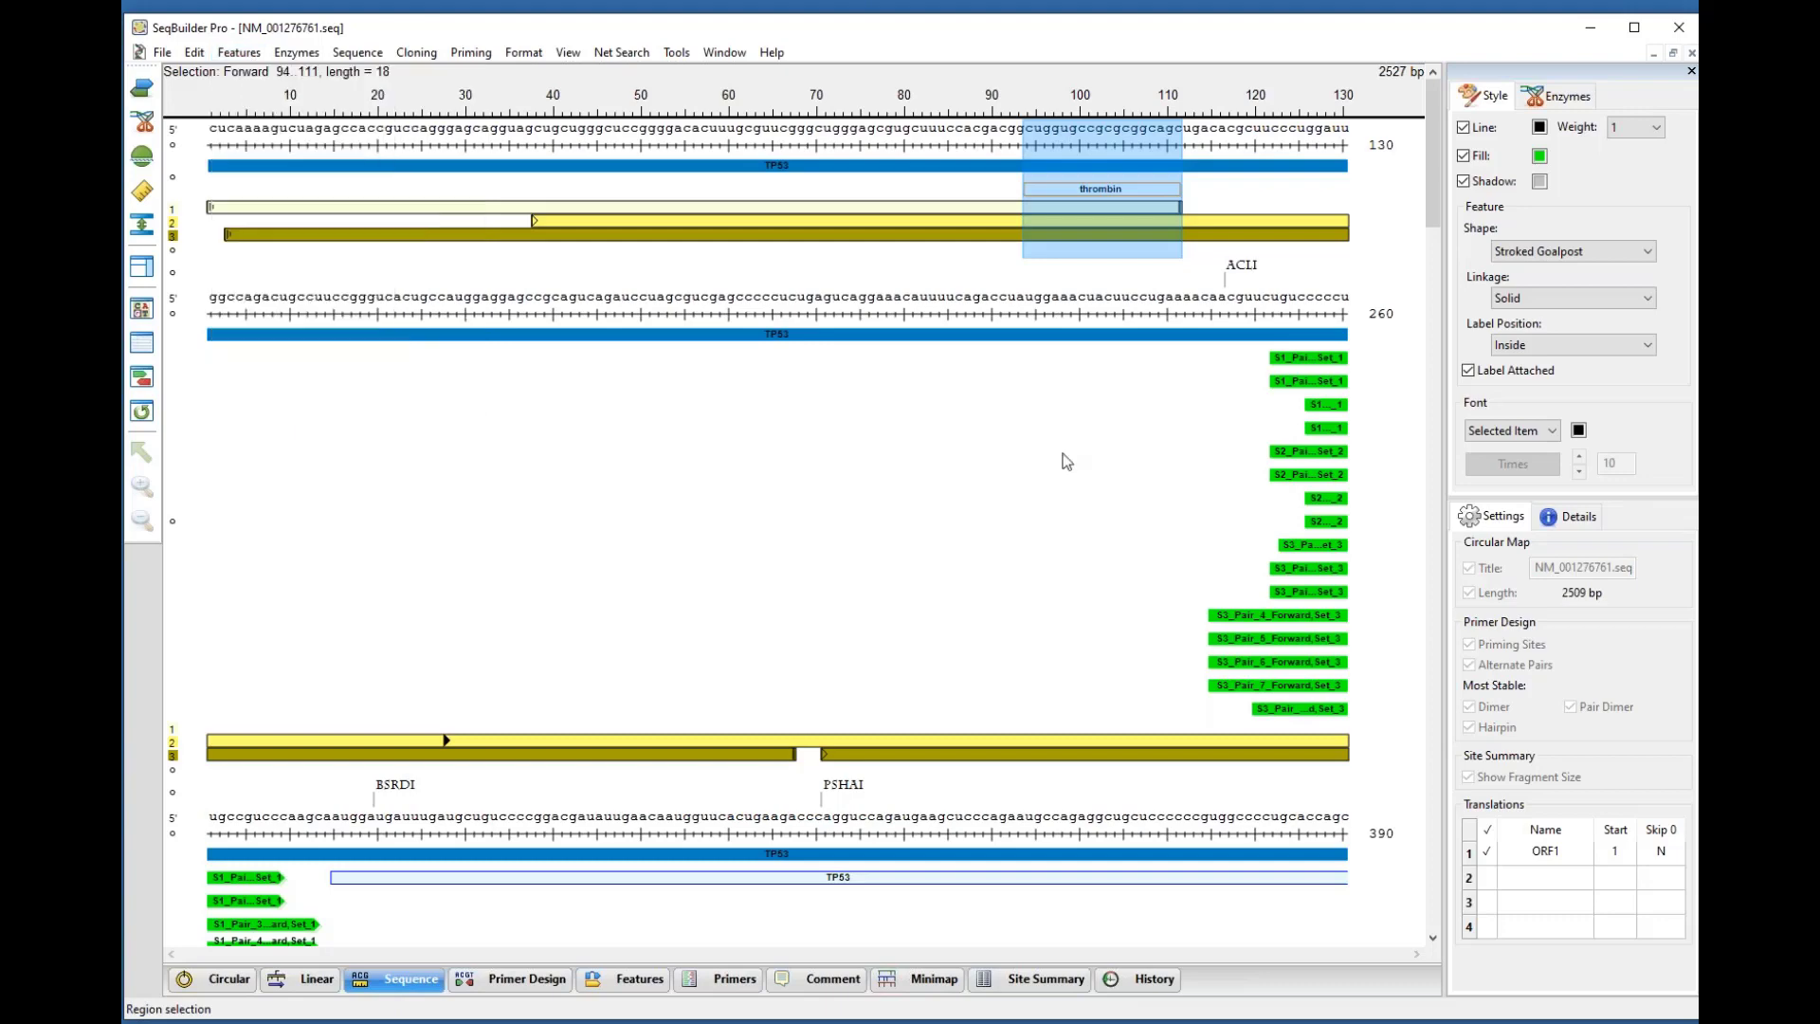
pyautogui.click(1692, 53)
pyautogui.click(999, 526)
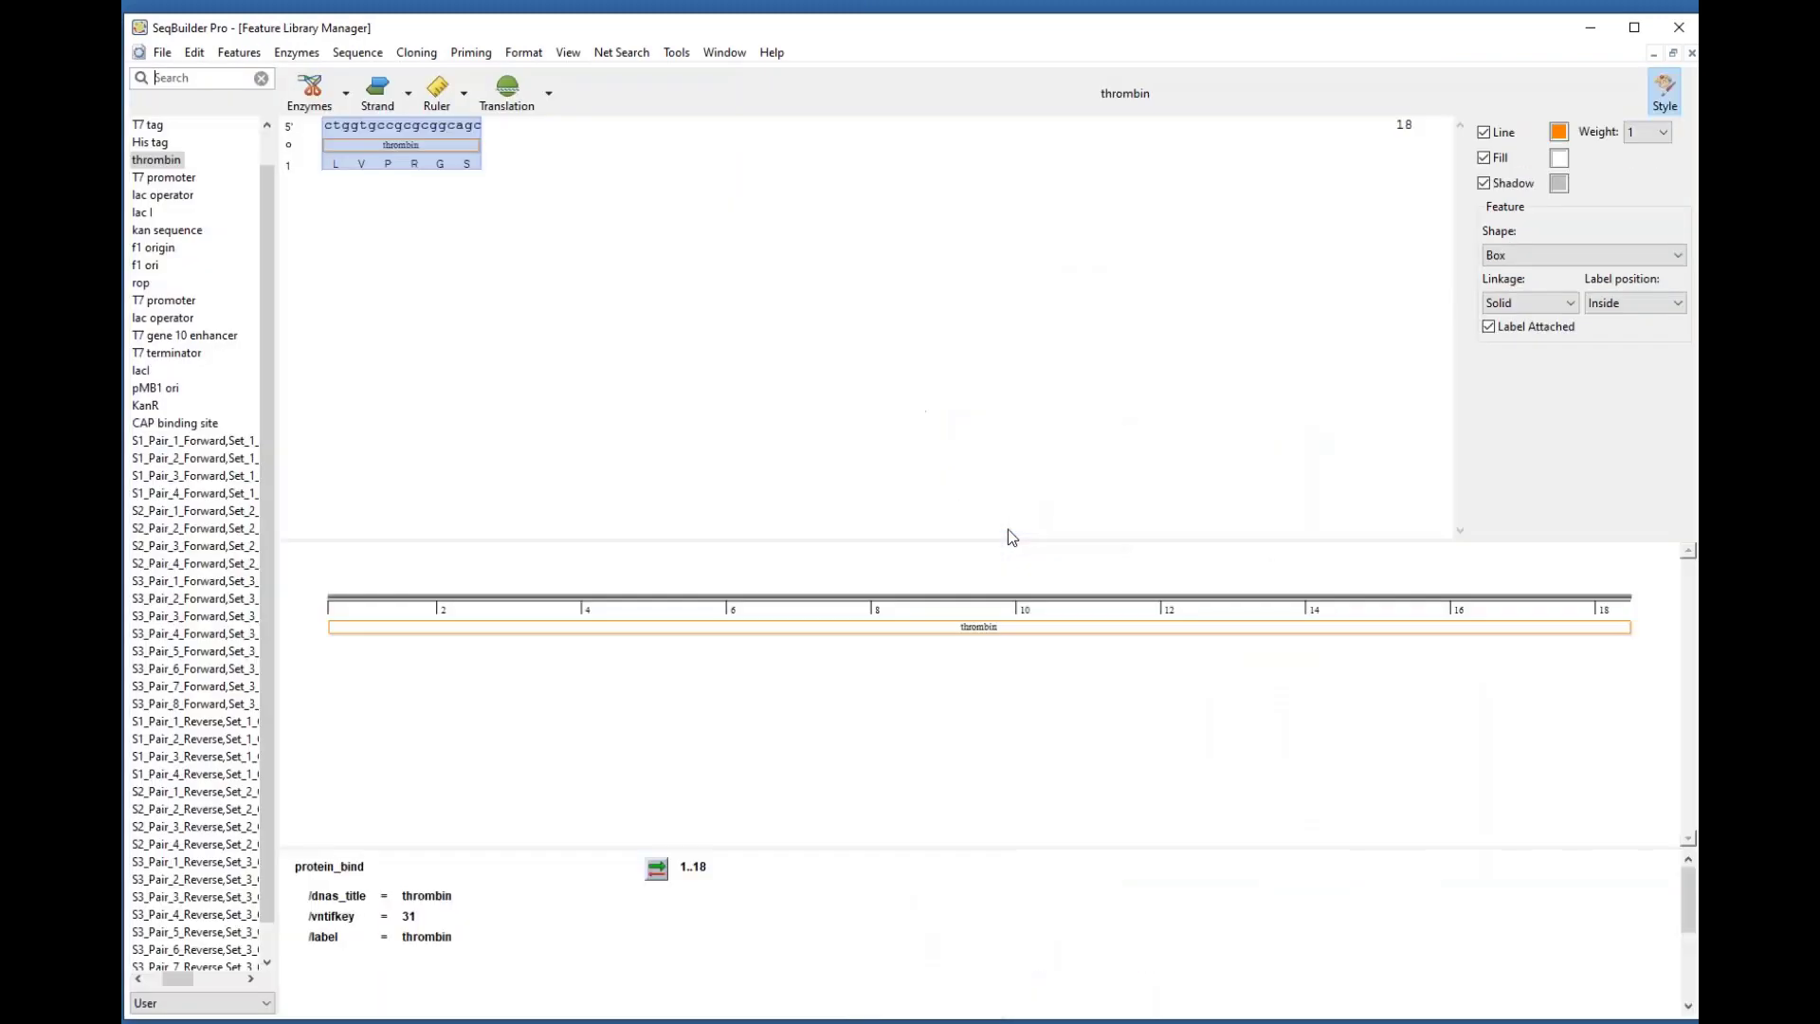
pyautogui.click(1692, 53)
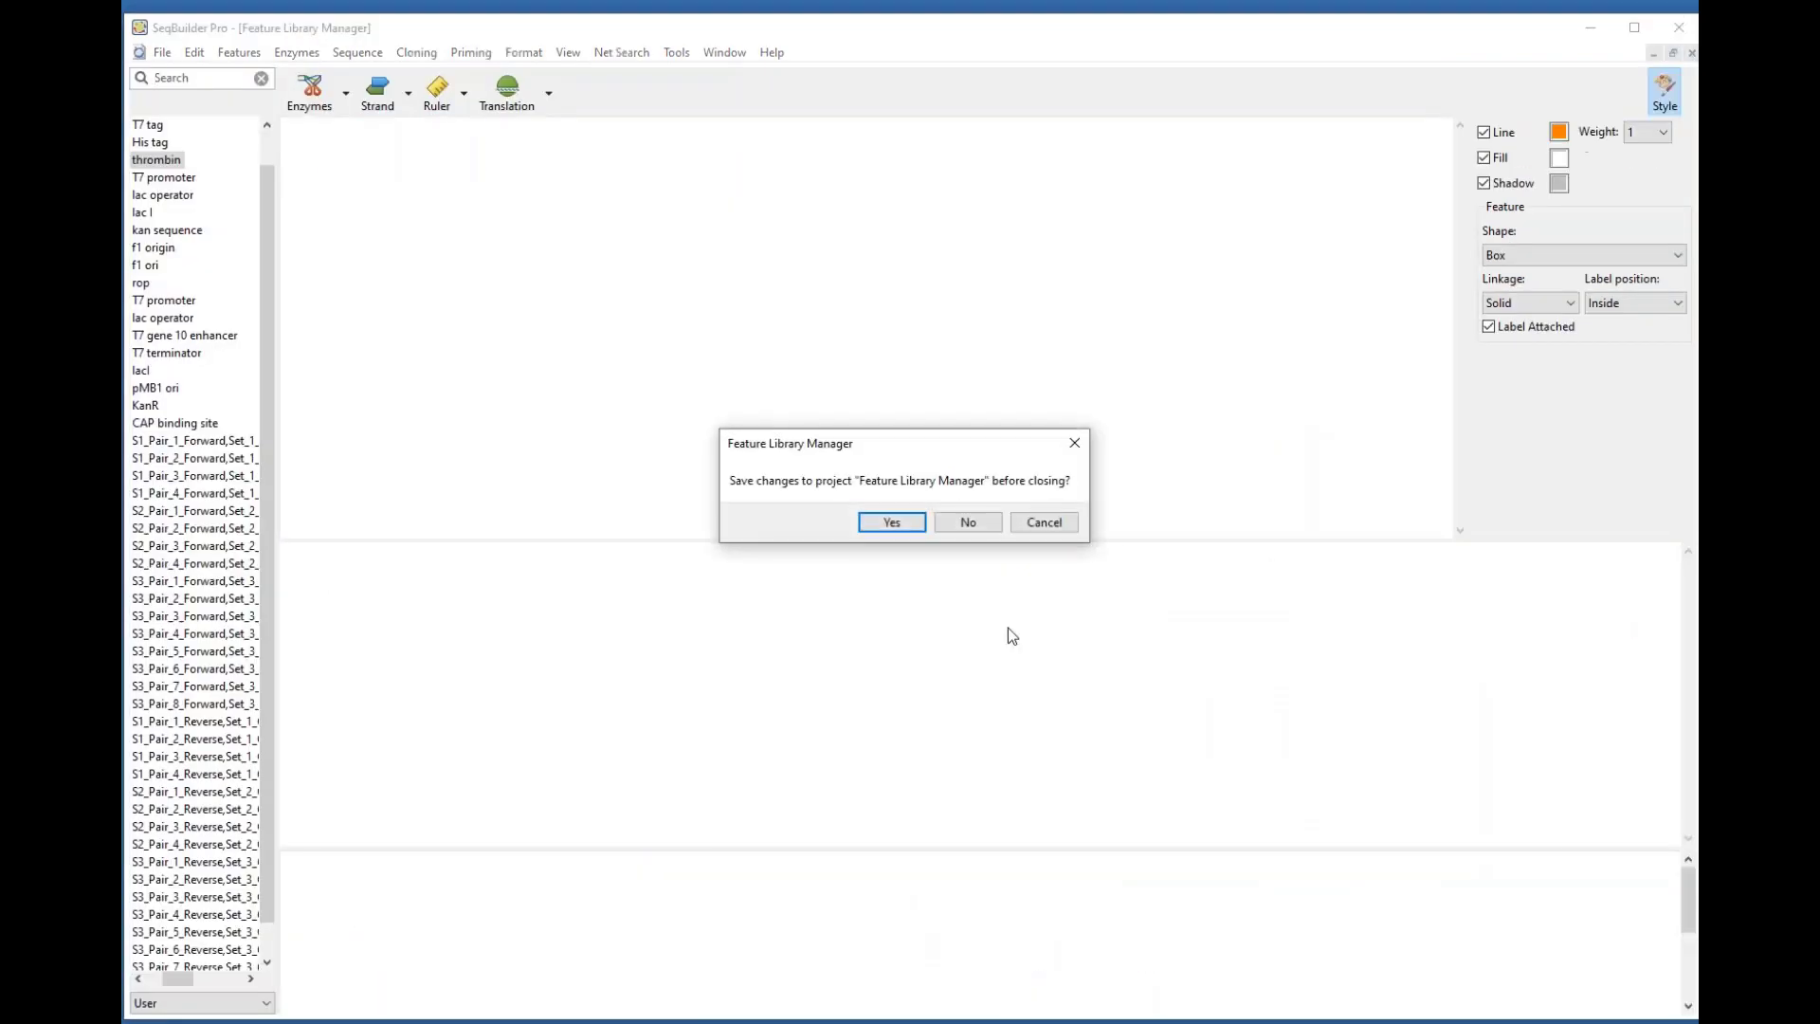
pyautogui.click(891, 524)
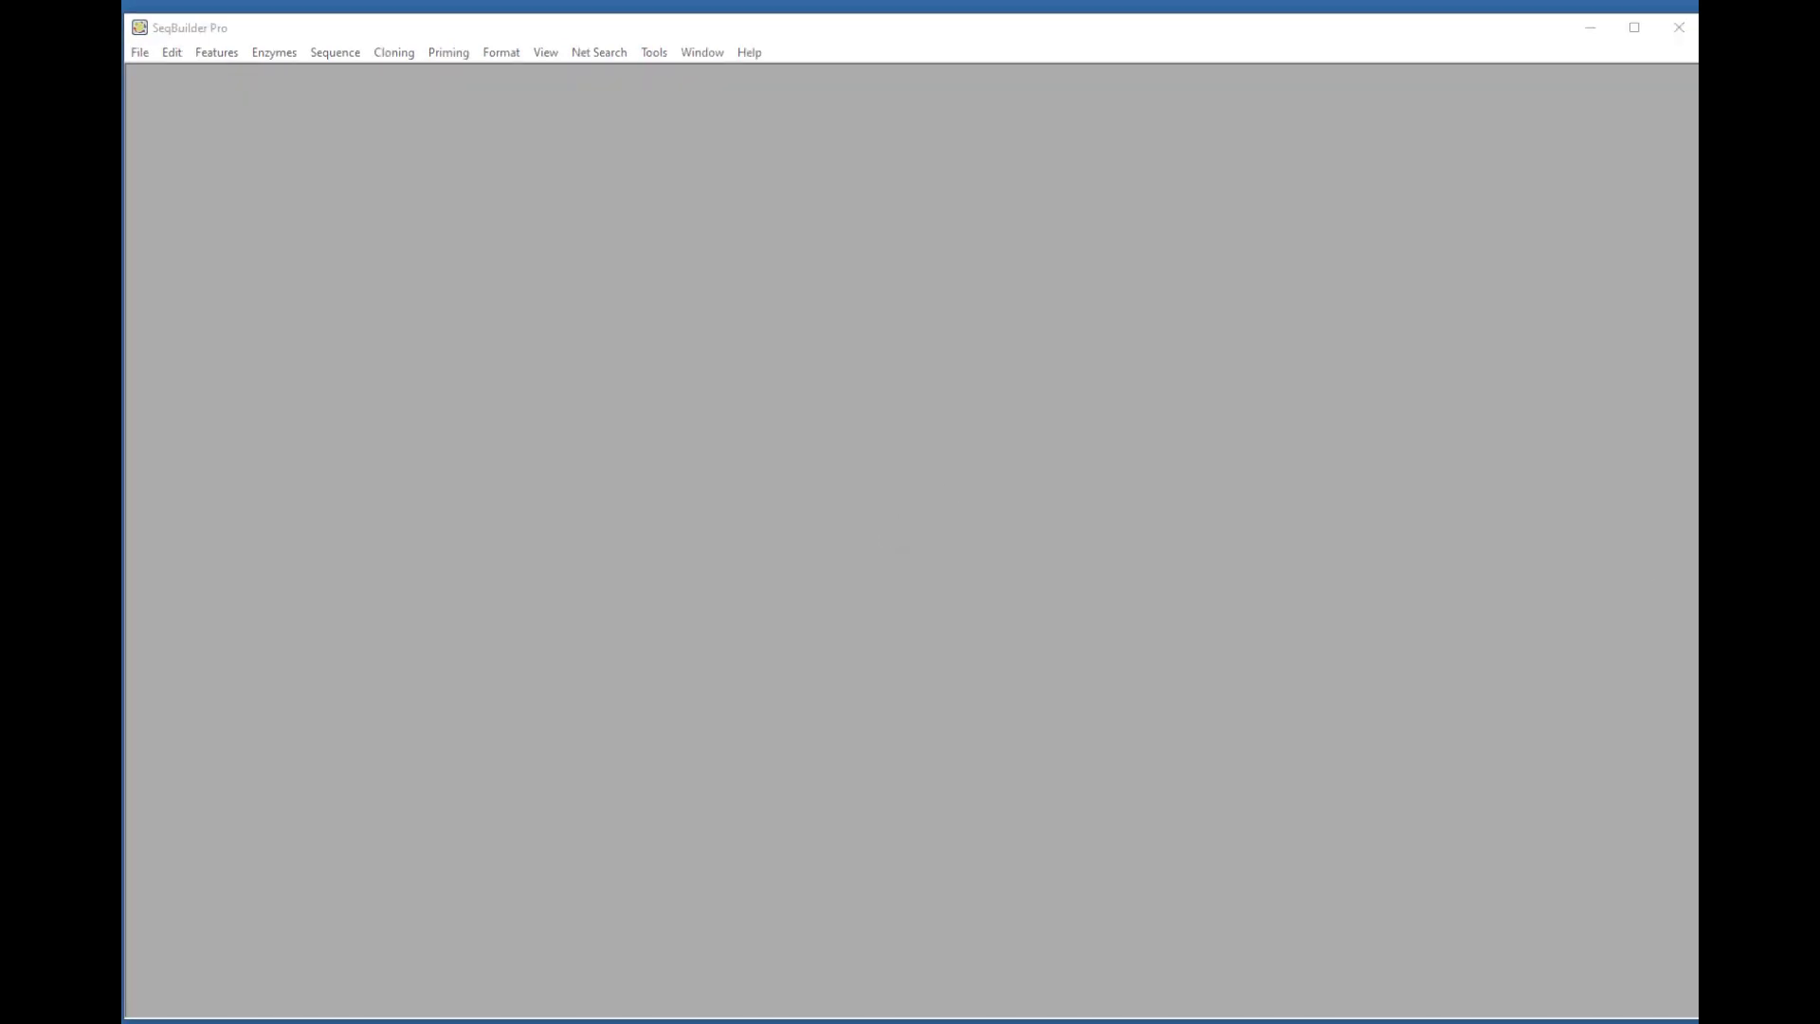
# Step: Open pet-28b.fas and show its feature list
pyautogui.moveTo(1698, 587); pyautogui.dragTo(871, 606)
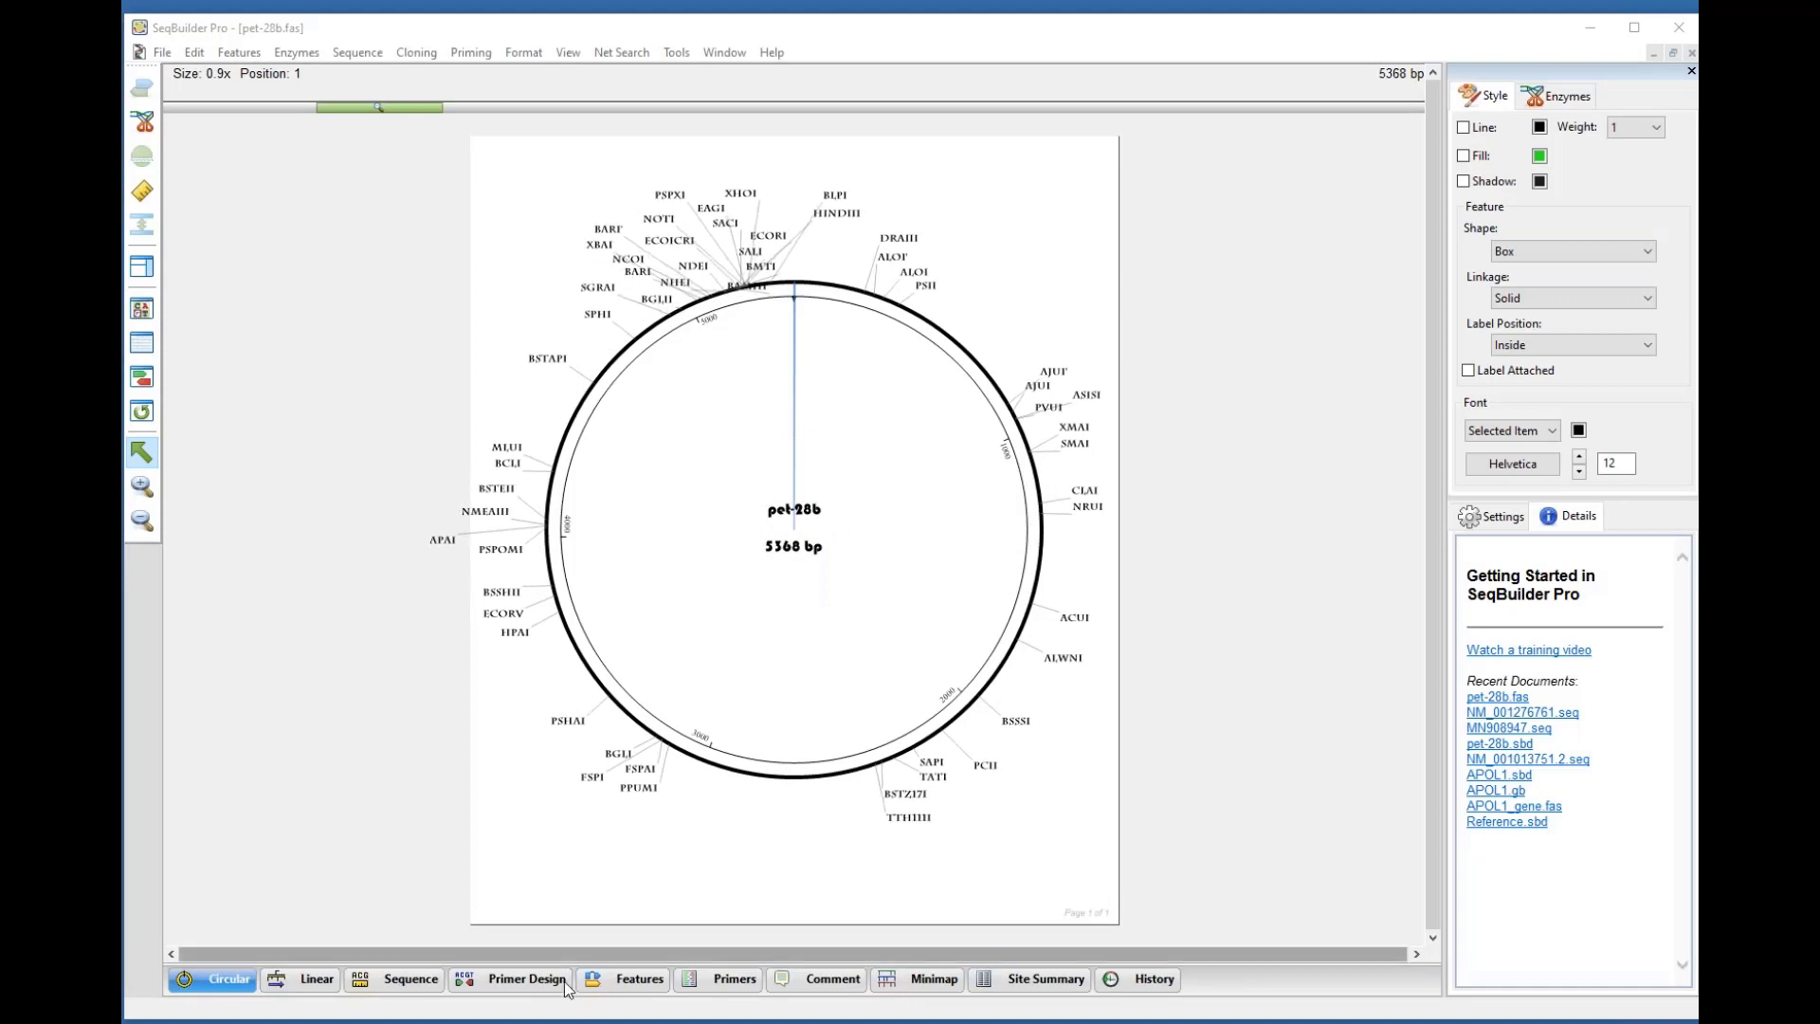
pyautogui.click(624, 980)
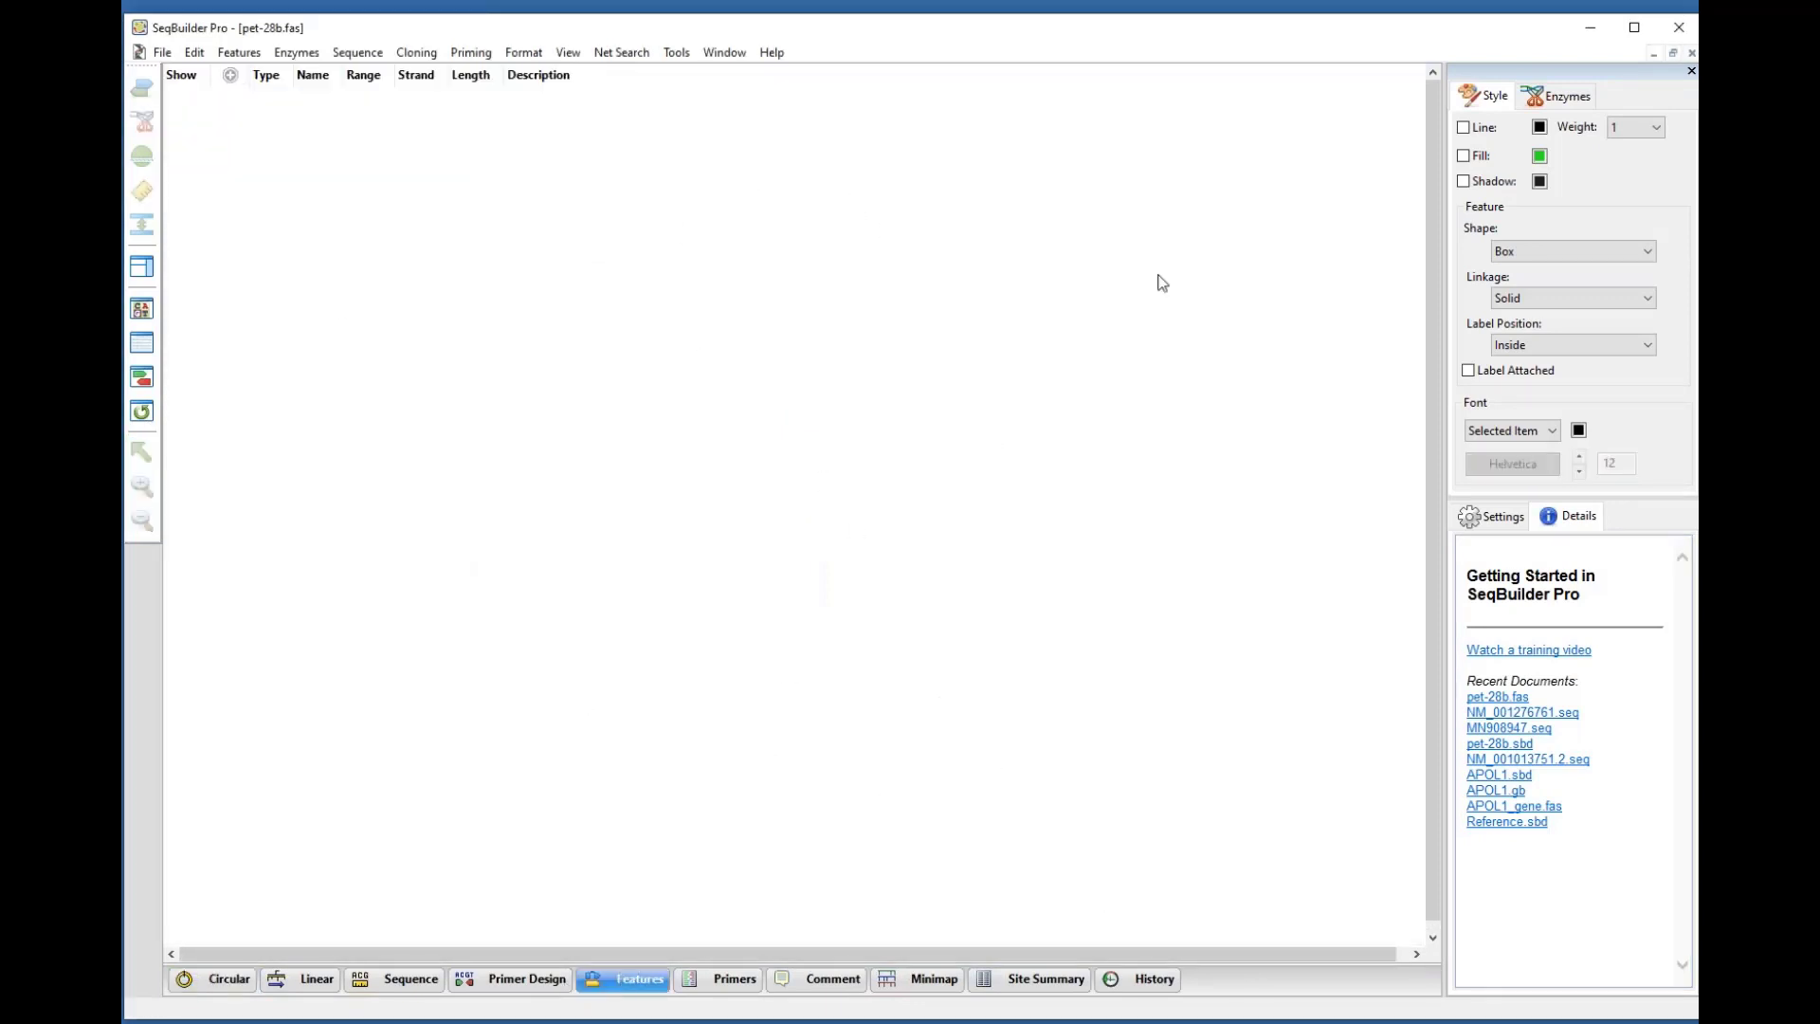
# Step: Annotate pet-28b in the Linear view with 95% minimum match and 98% minimum coverage, and accept the checked features
pyautogui.click(394, 979)
pyautogui.click(308, 983)
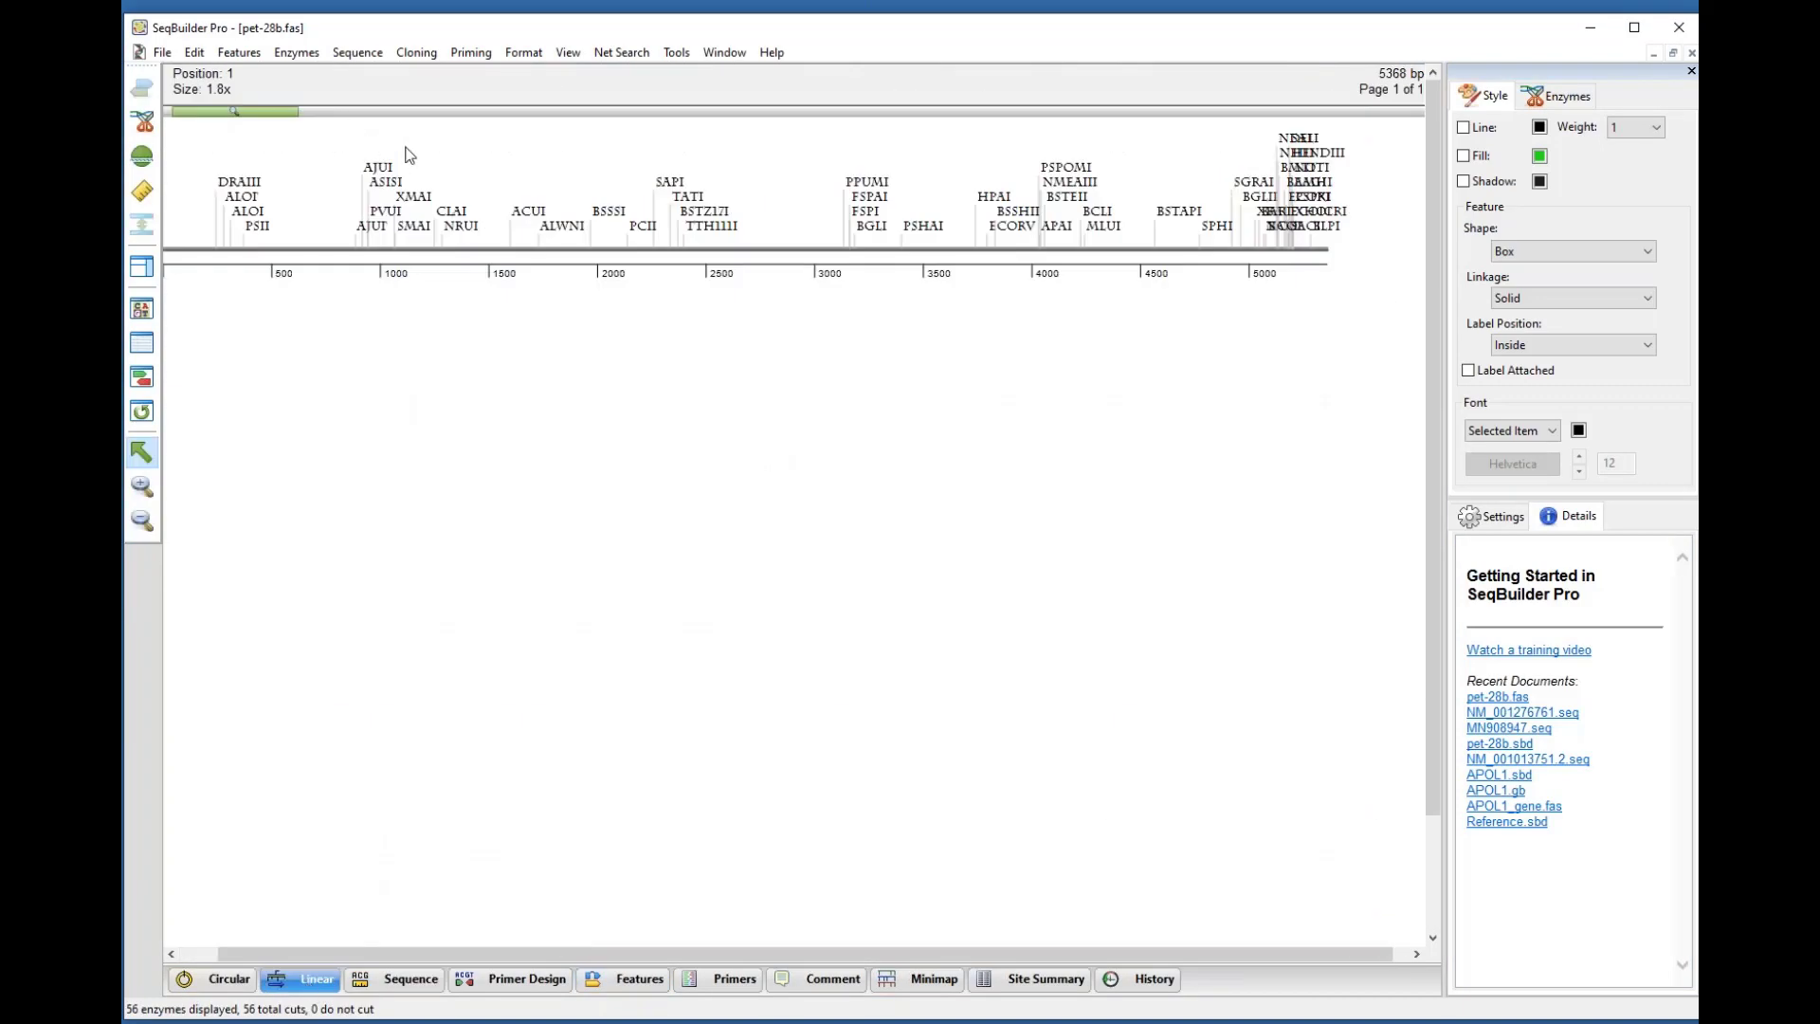
pyautogui.click(239, 54)
pyautogui.click(301, 375)
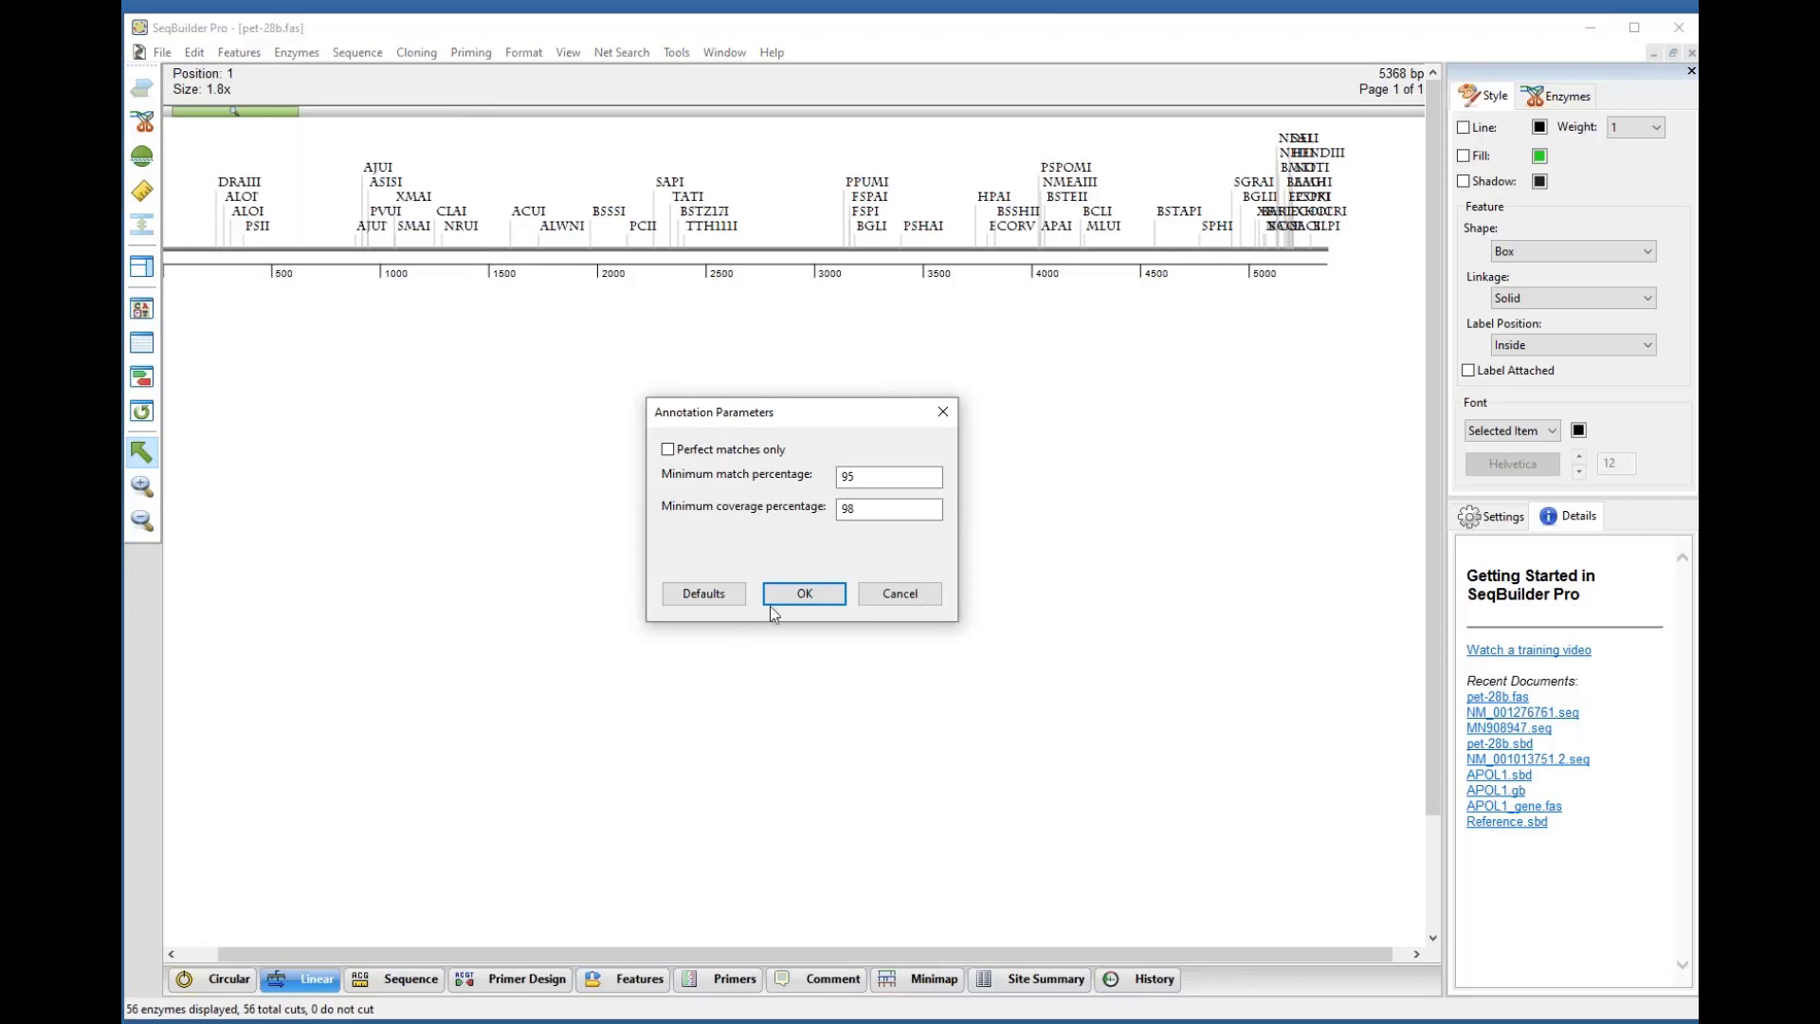
pyautogui.click(792, 593)
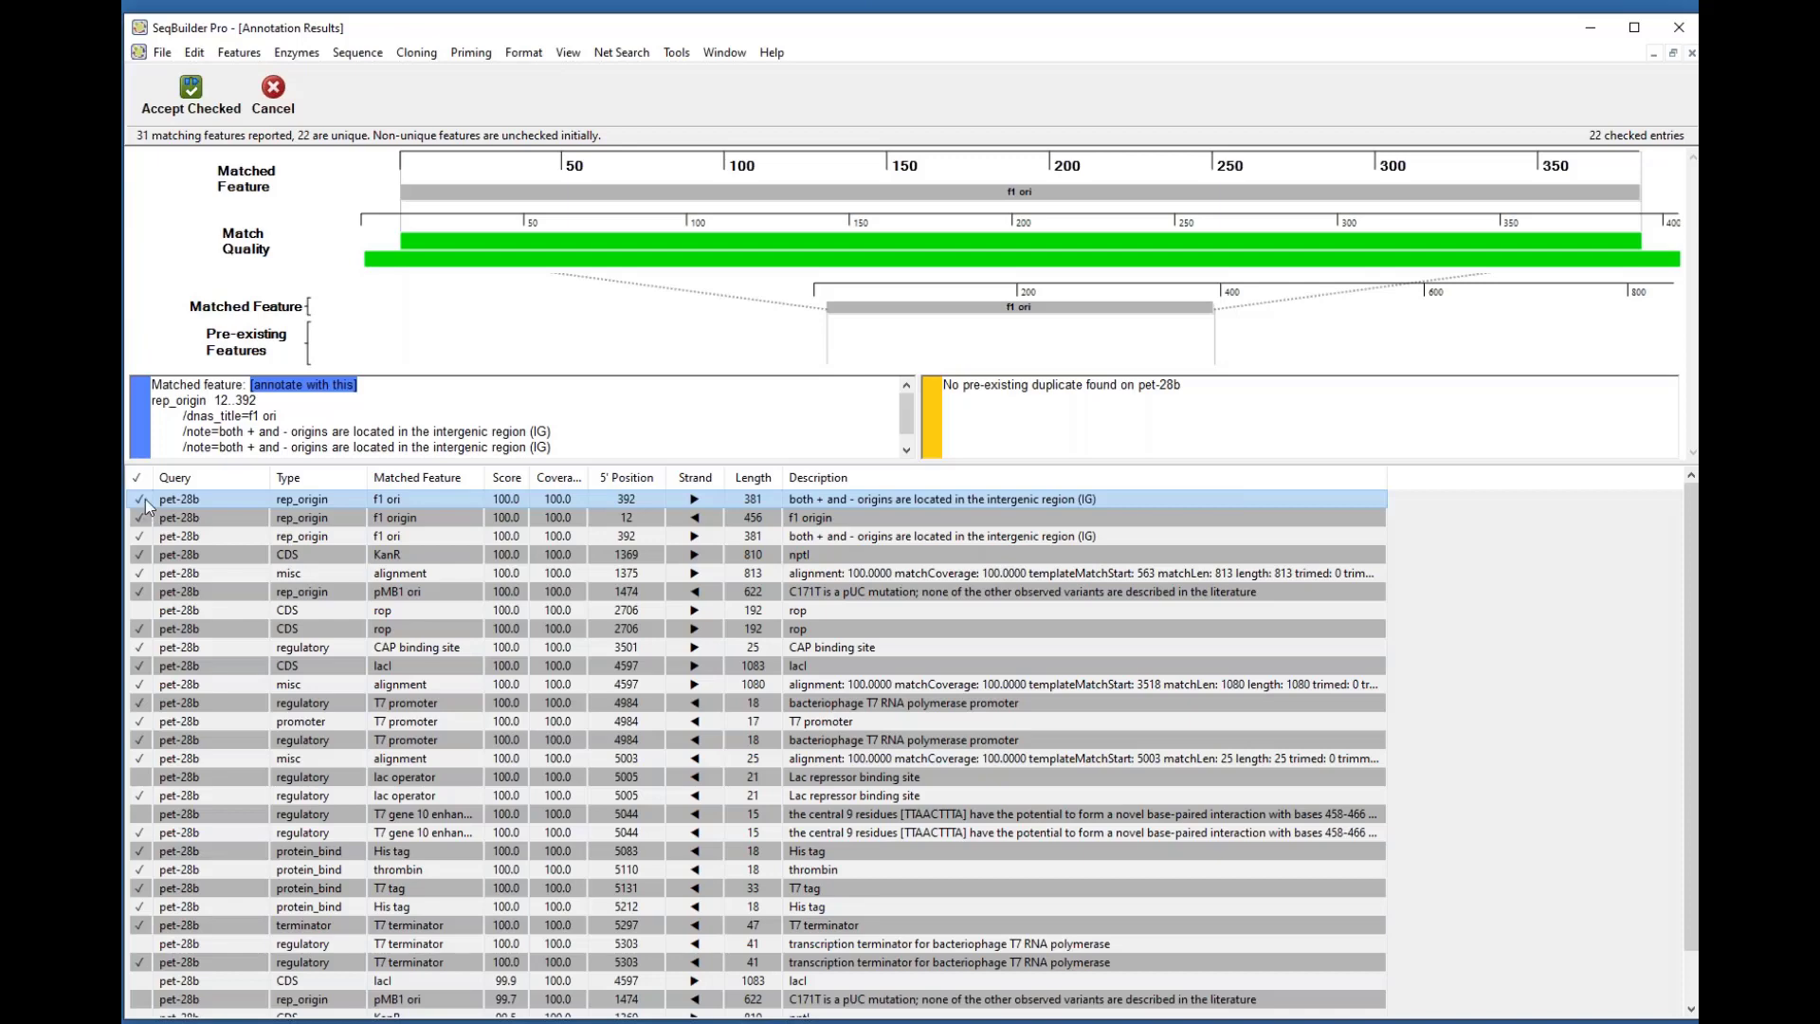
pyautogui.click(190, 100)
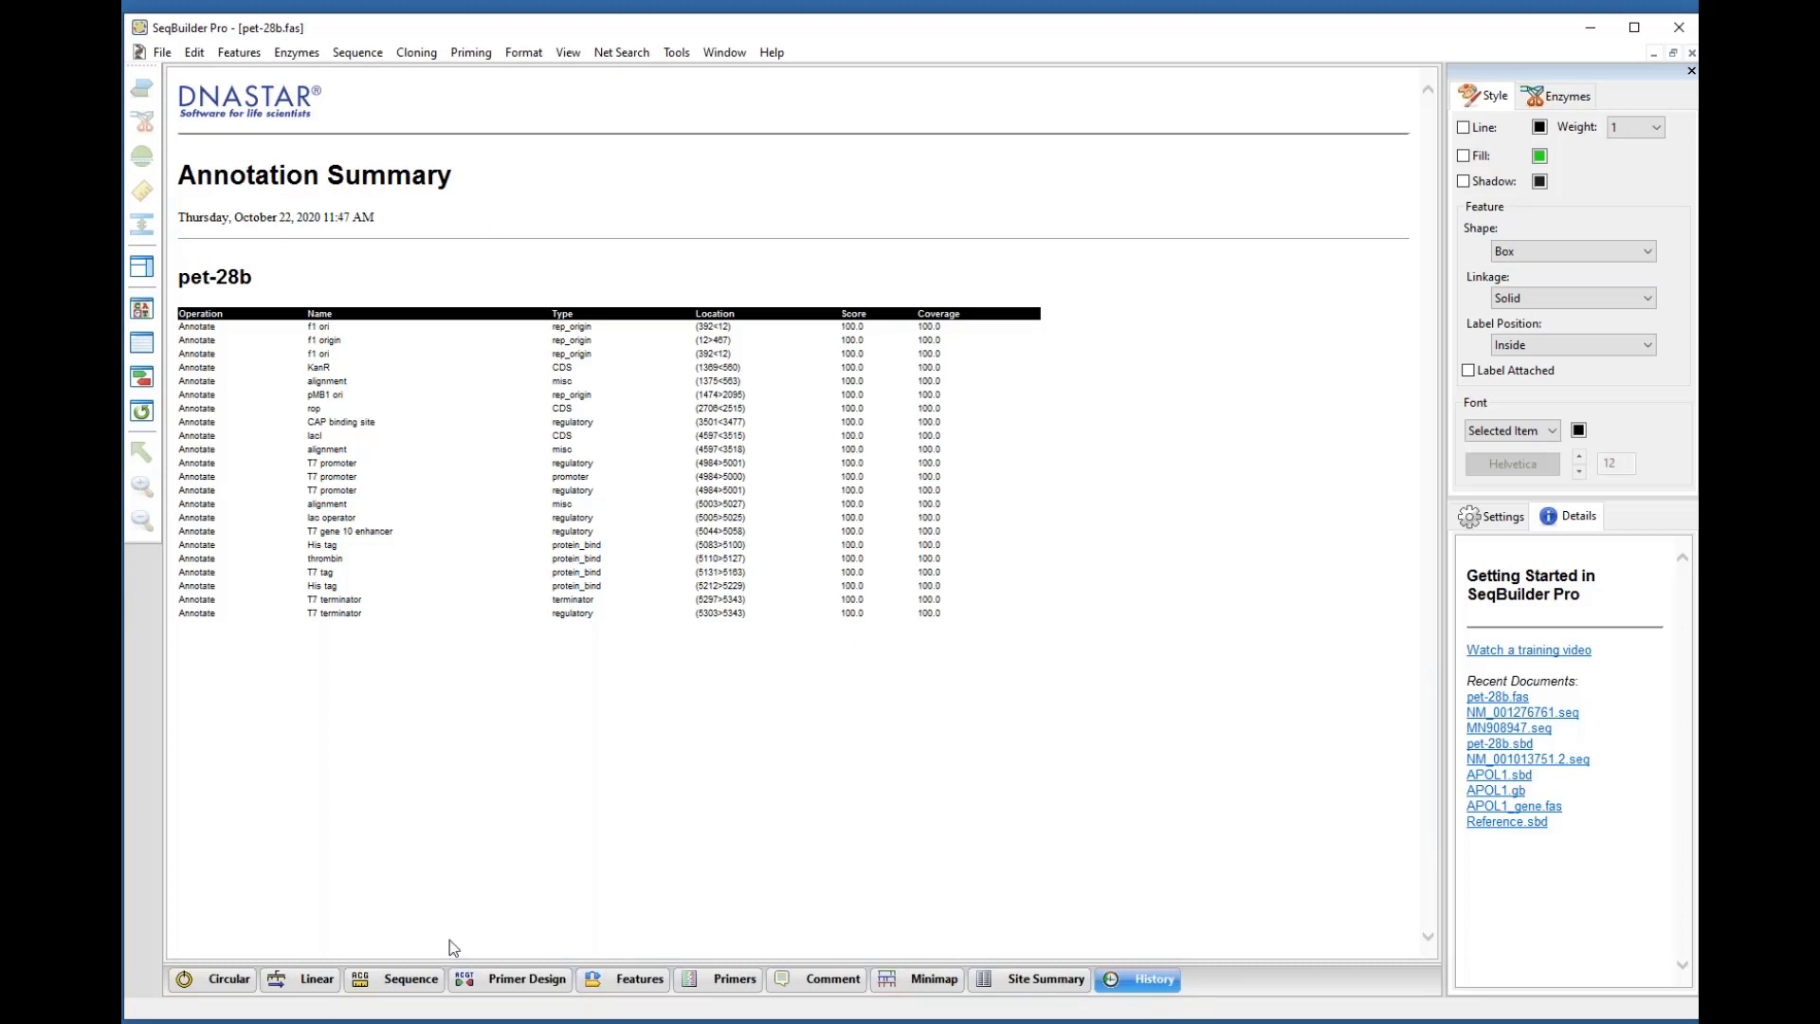
# Step: Examine the newly annotated features of pet-28b in the Linear, Circular and Sequence views
pyautogui.click(308, 986)
pyautogui.click(424, 983)
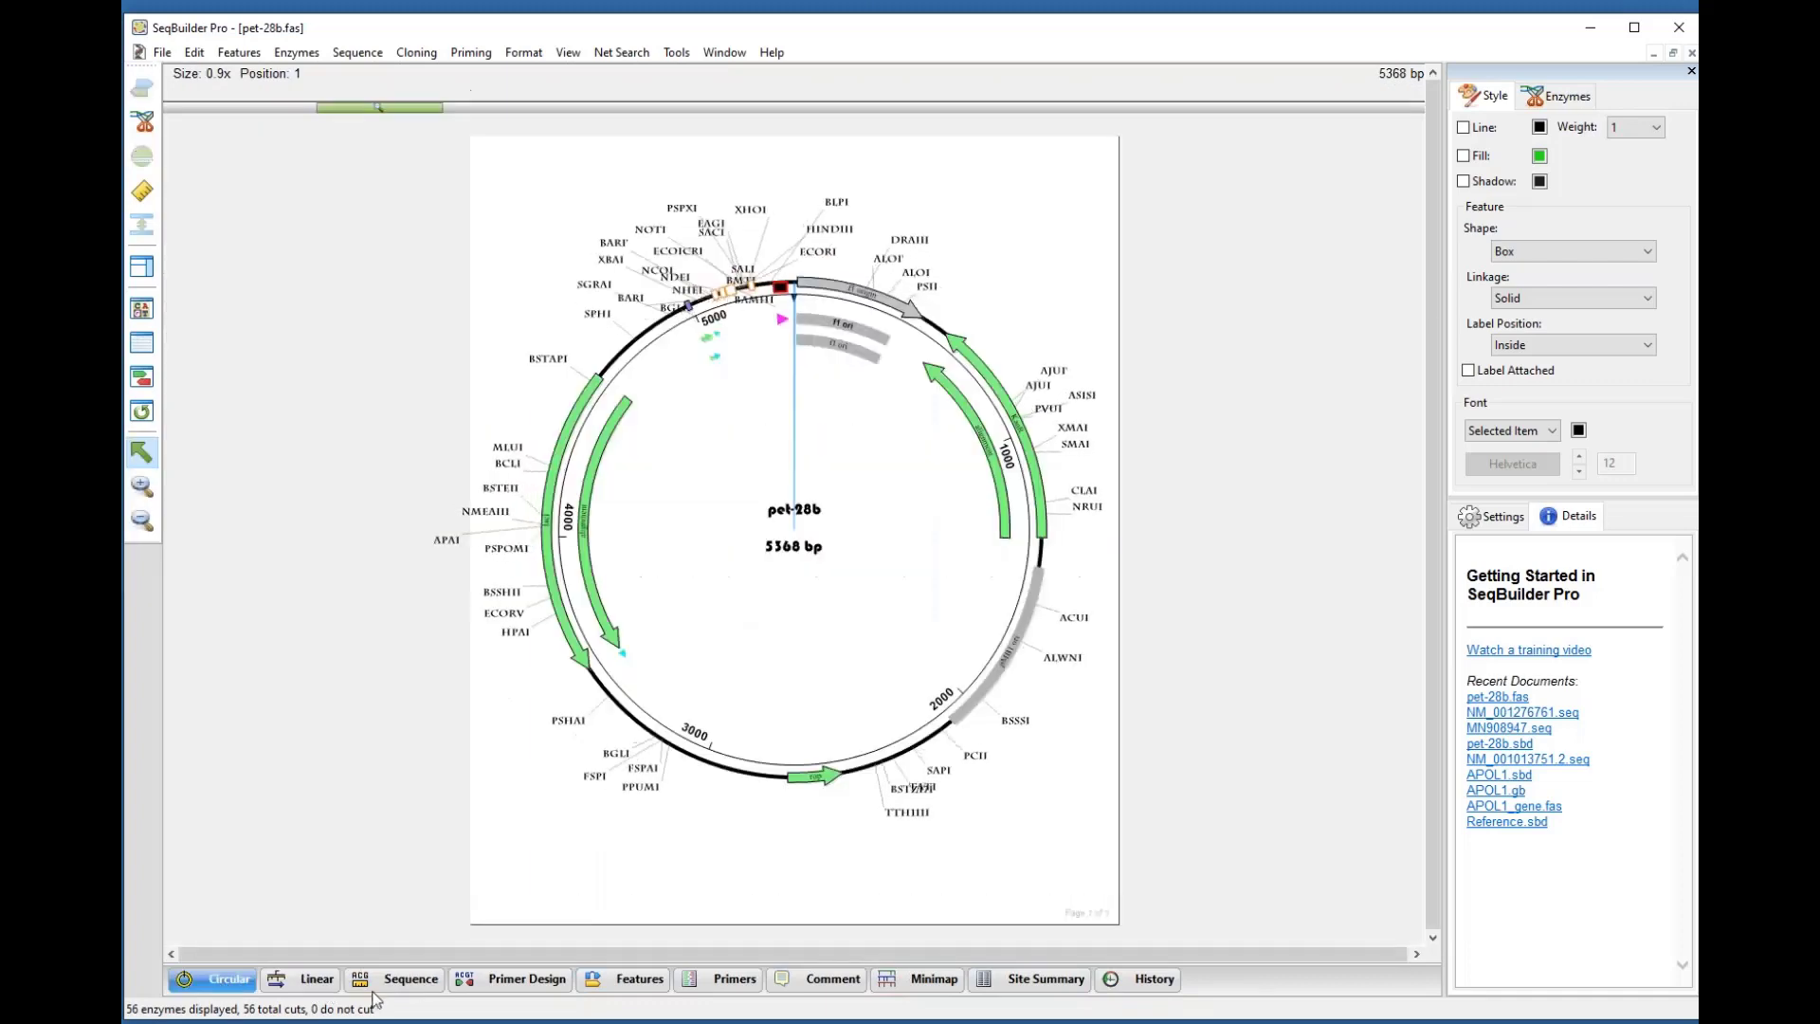
pyautogui.click(227, 983)
pyautogui.click(391, 986)
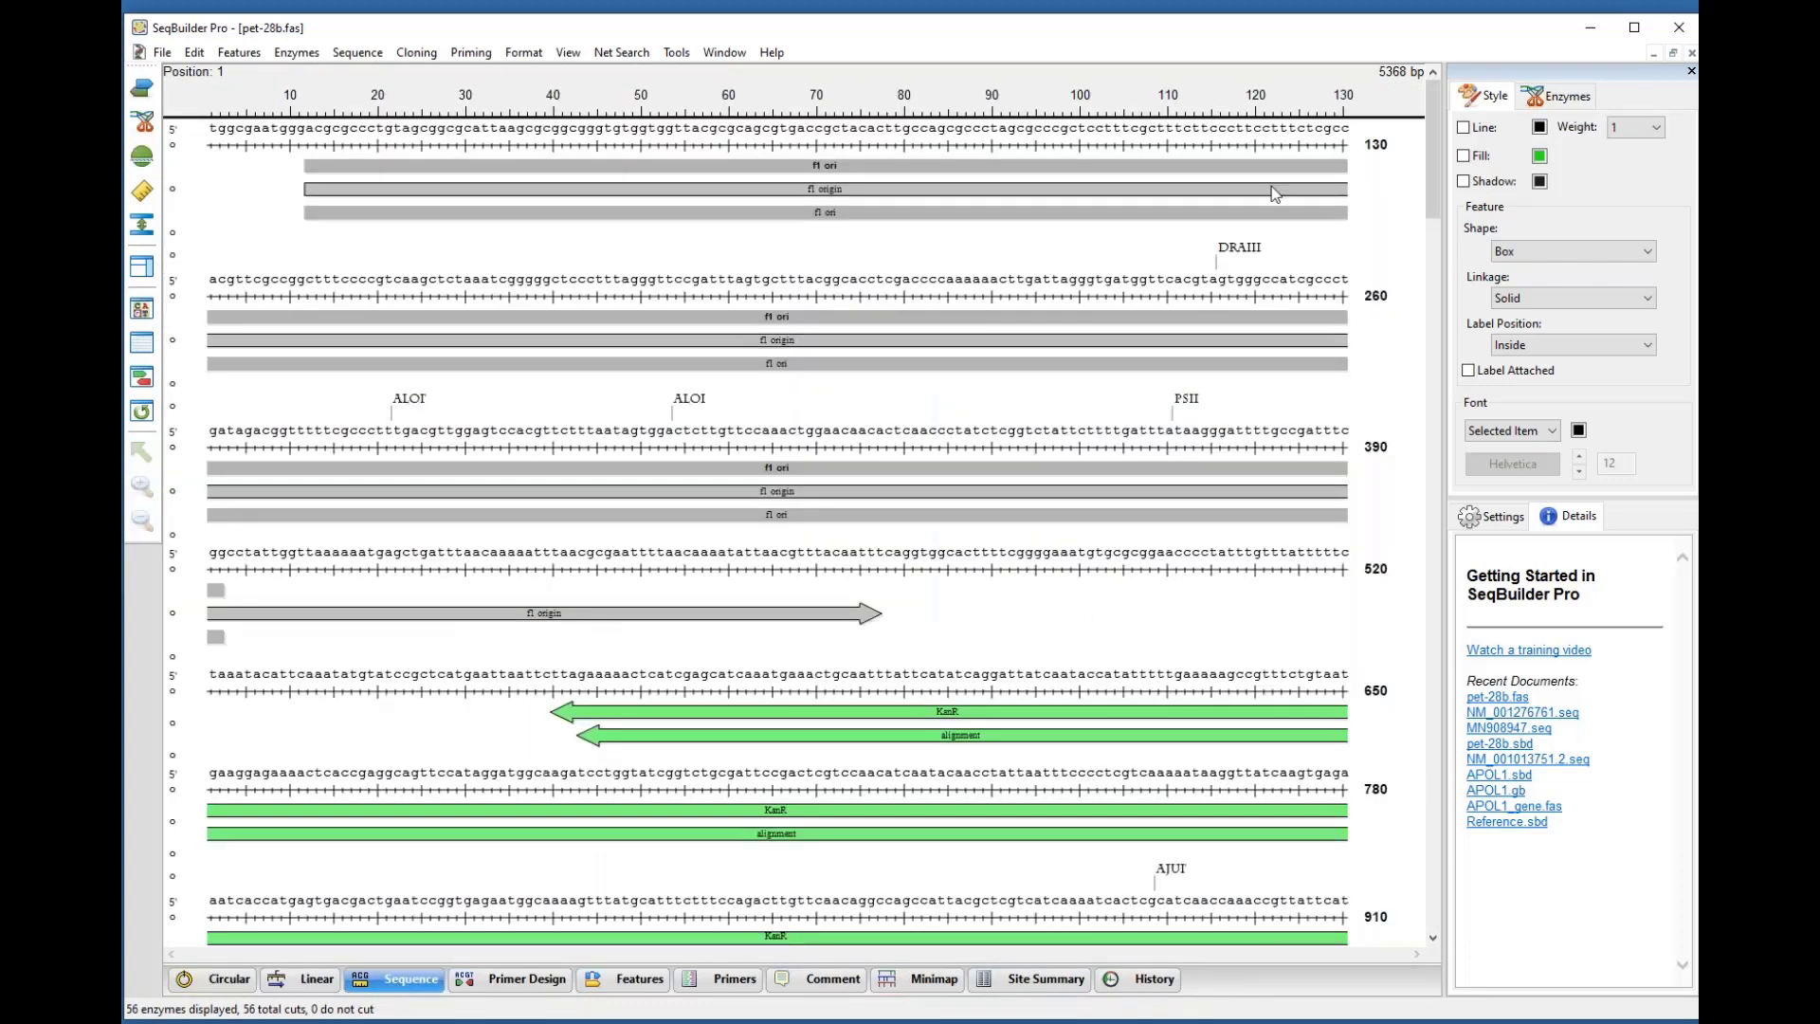
# Step: Close pet-28b.fas without saving and open the recent document MN908947.seq in the Linear view
pyautogui.click(1691, 53)
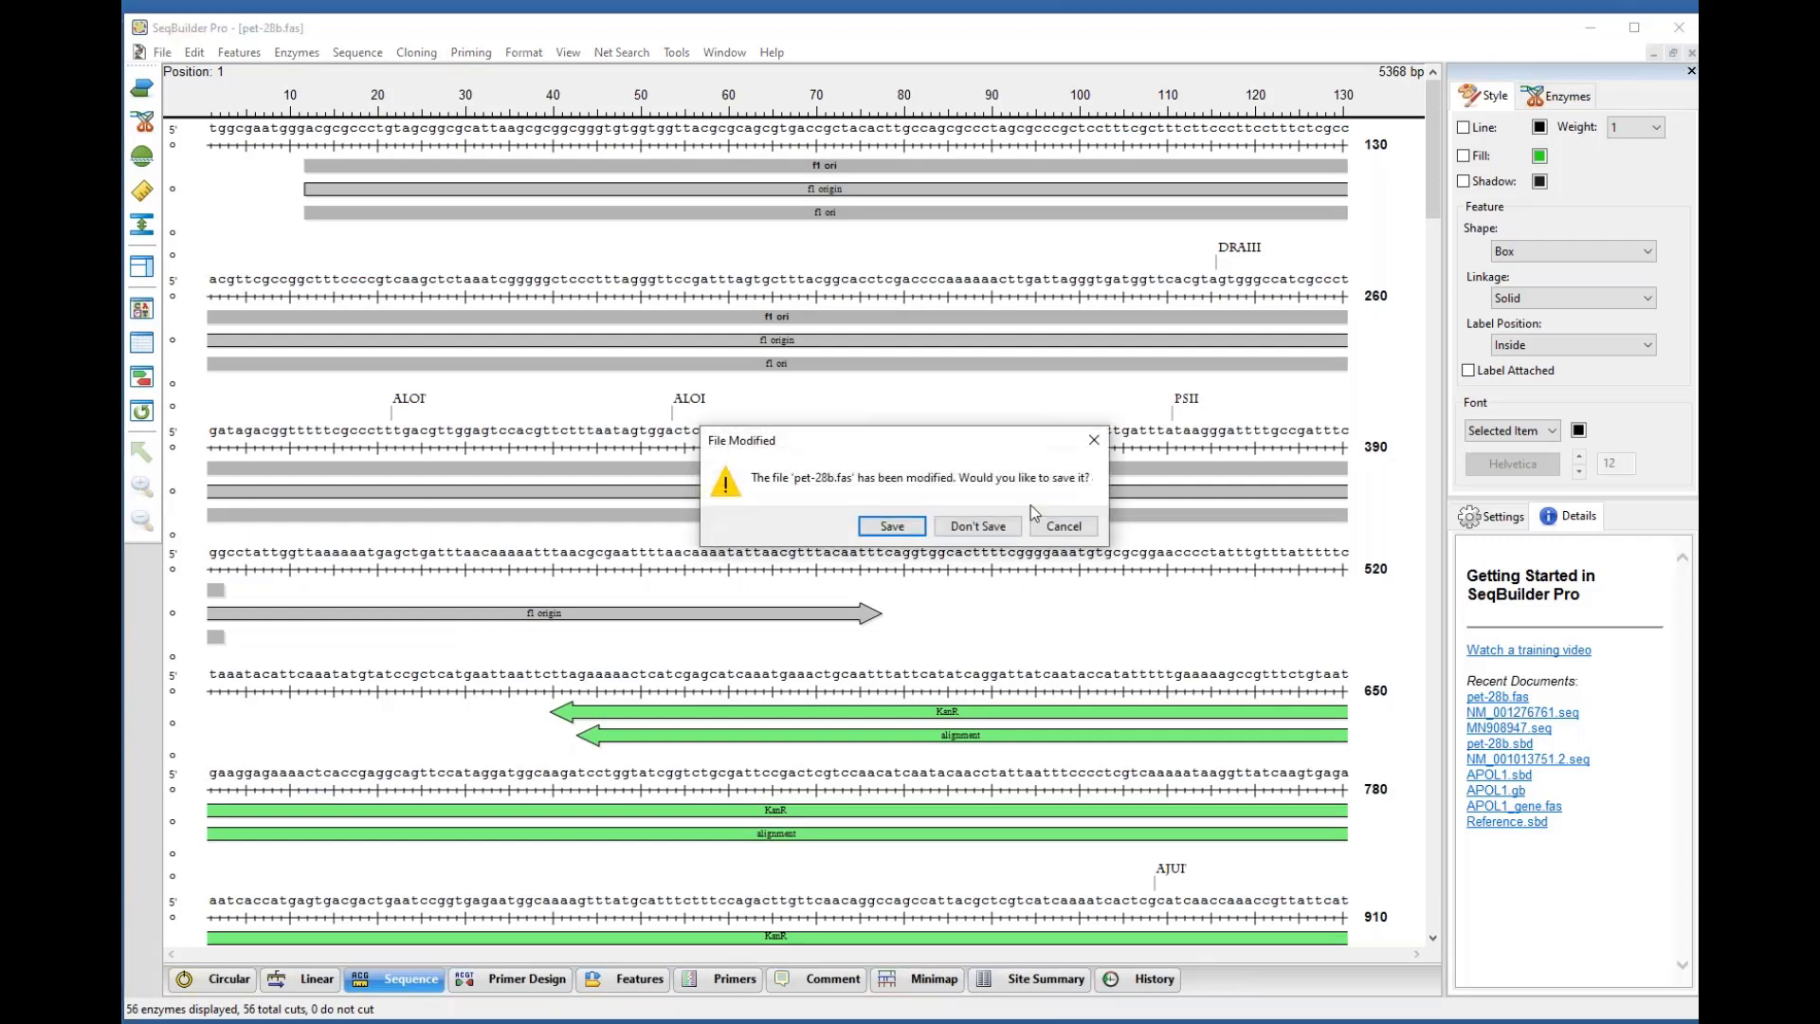
pyautogui.click(993, 525)
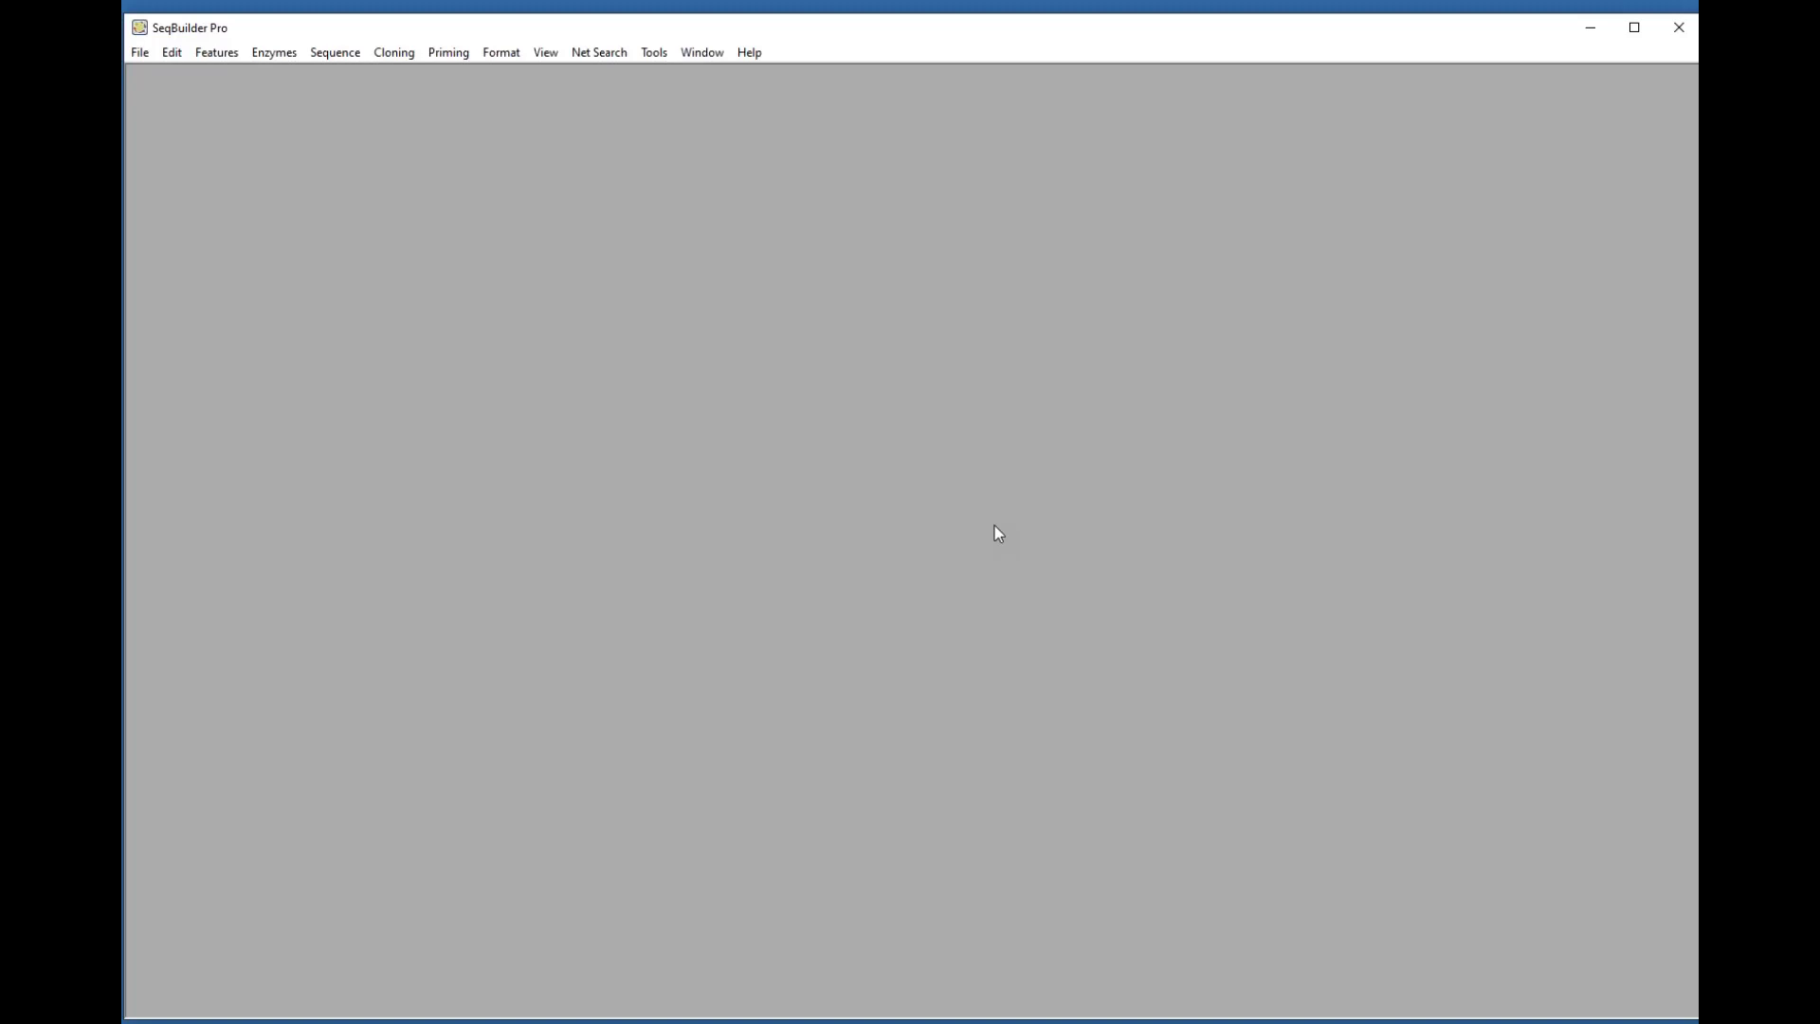
pyautogui.click(140, 52)
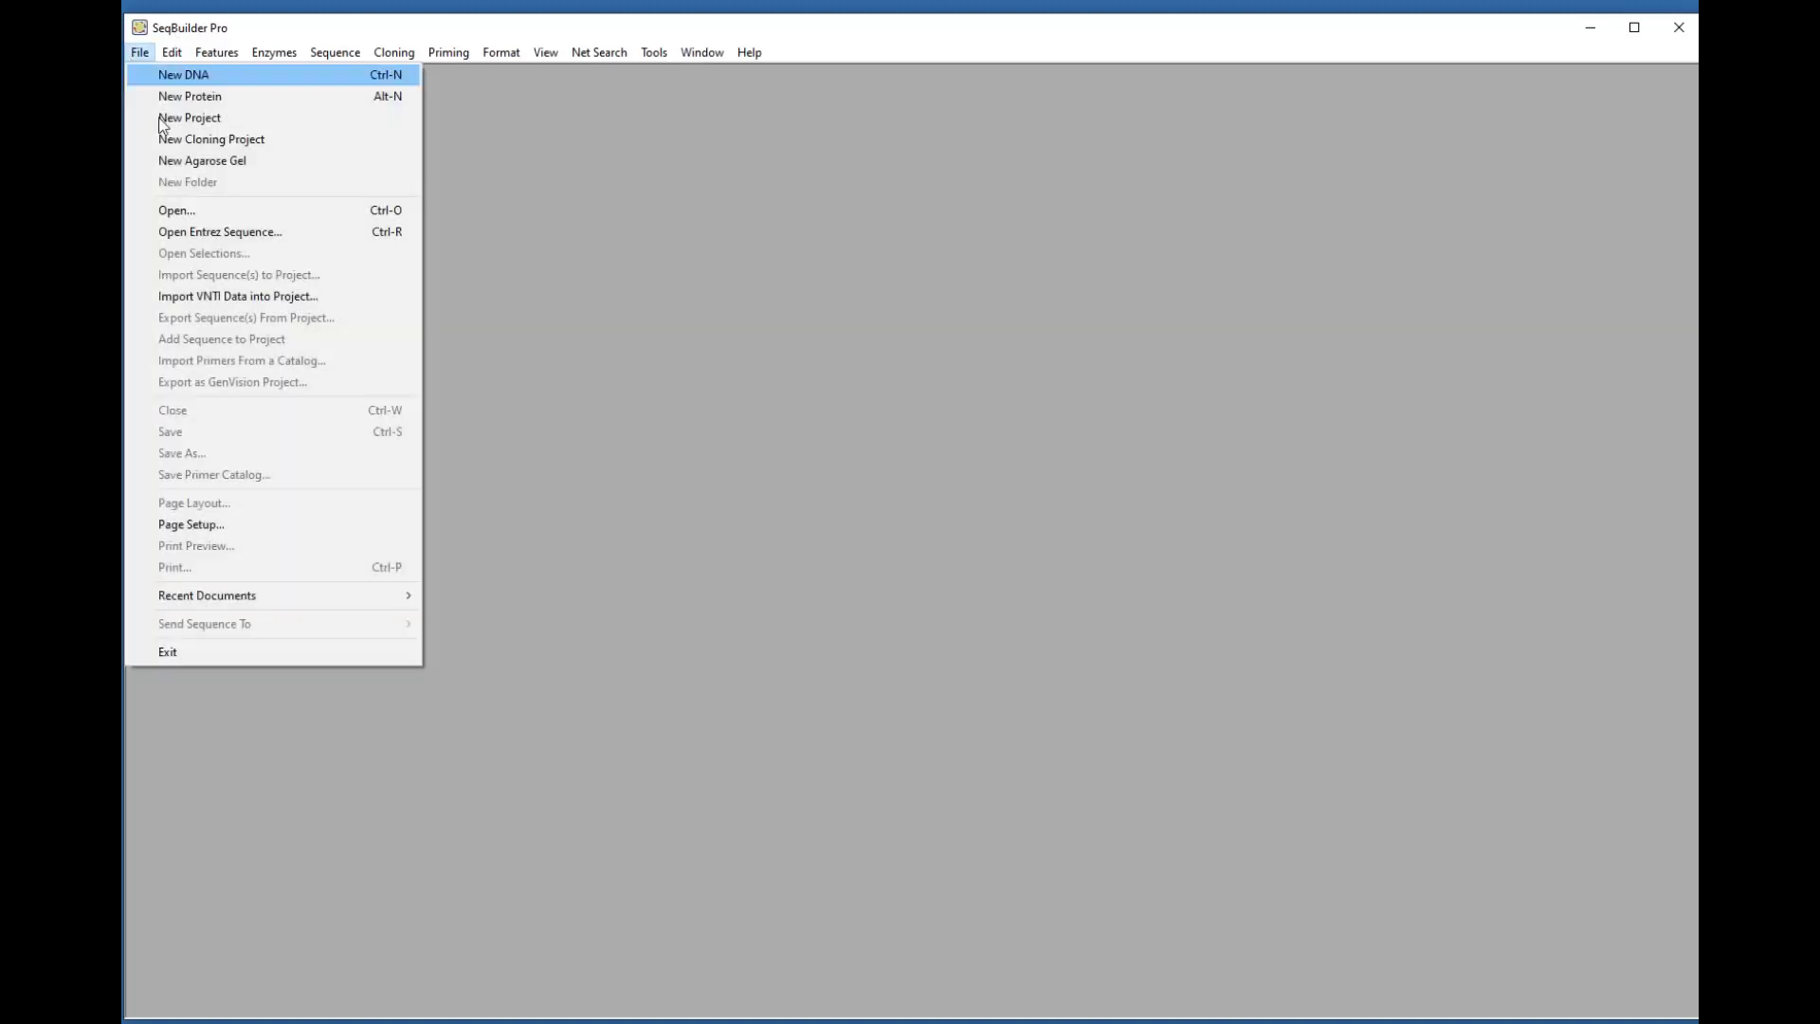
pyautogui.moveTo(269, 606)
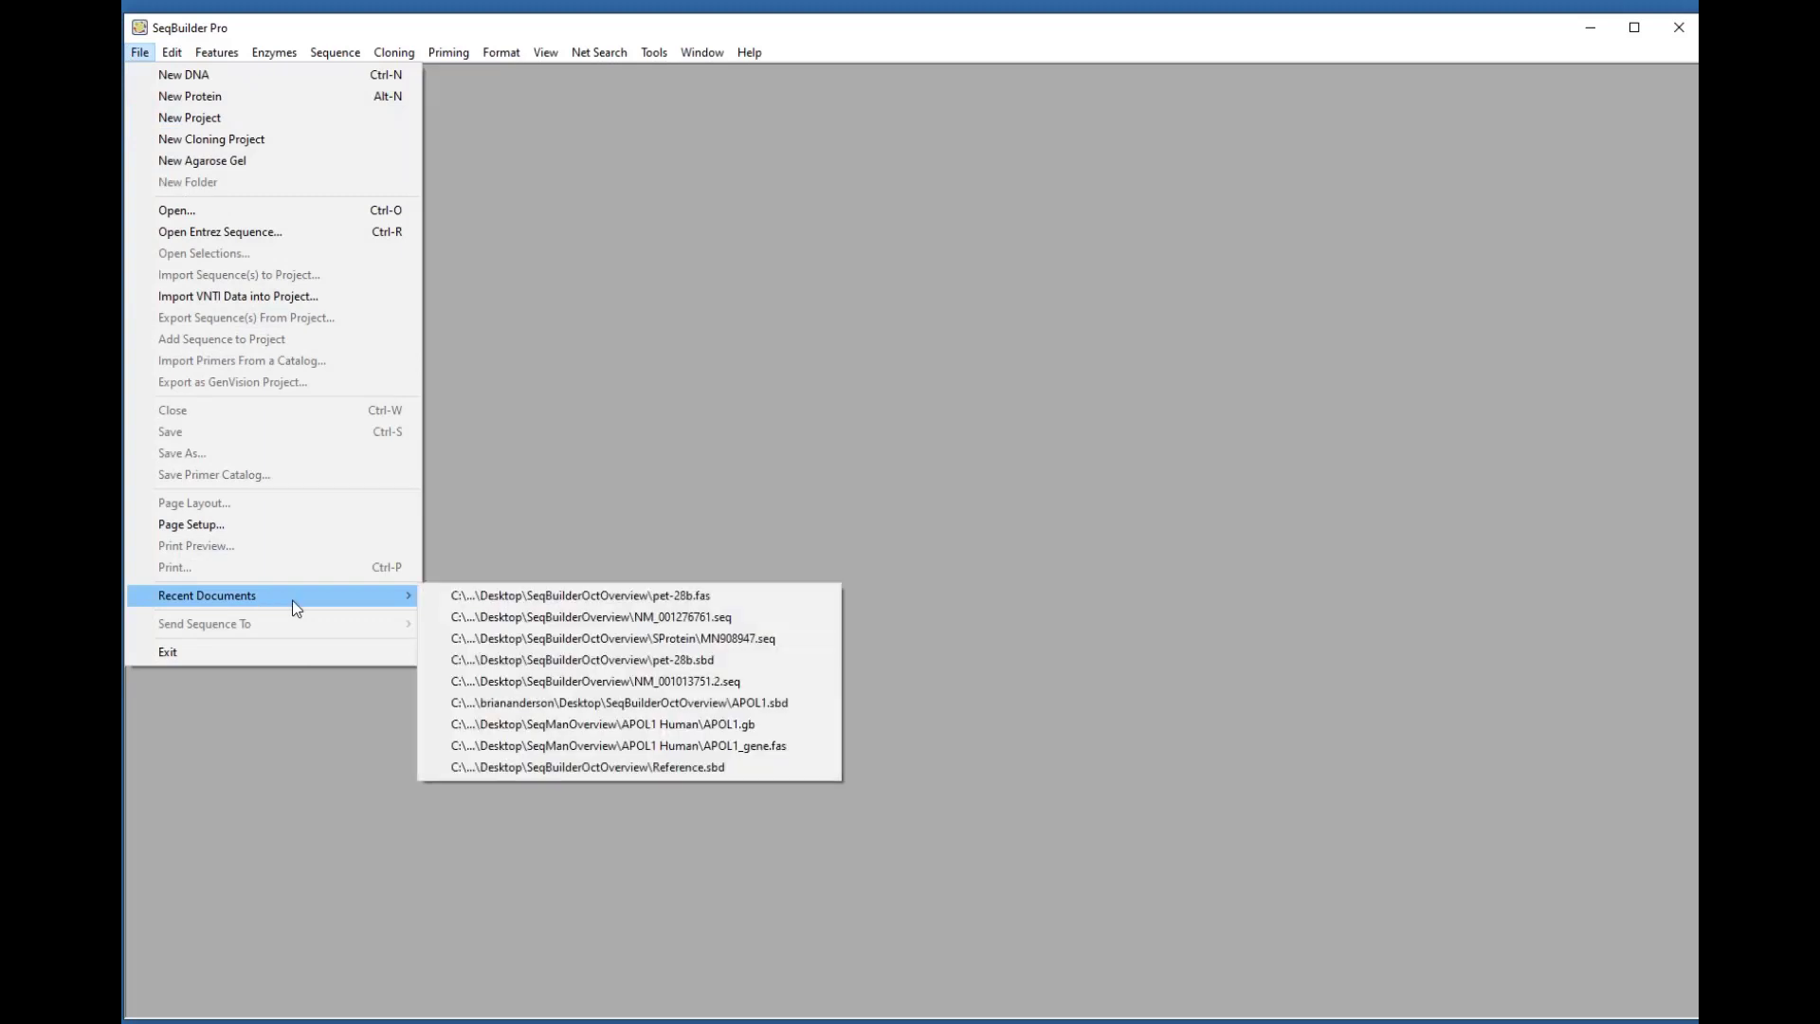
pyautogui.click(569, 639)
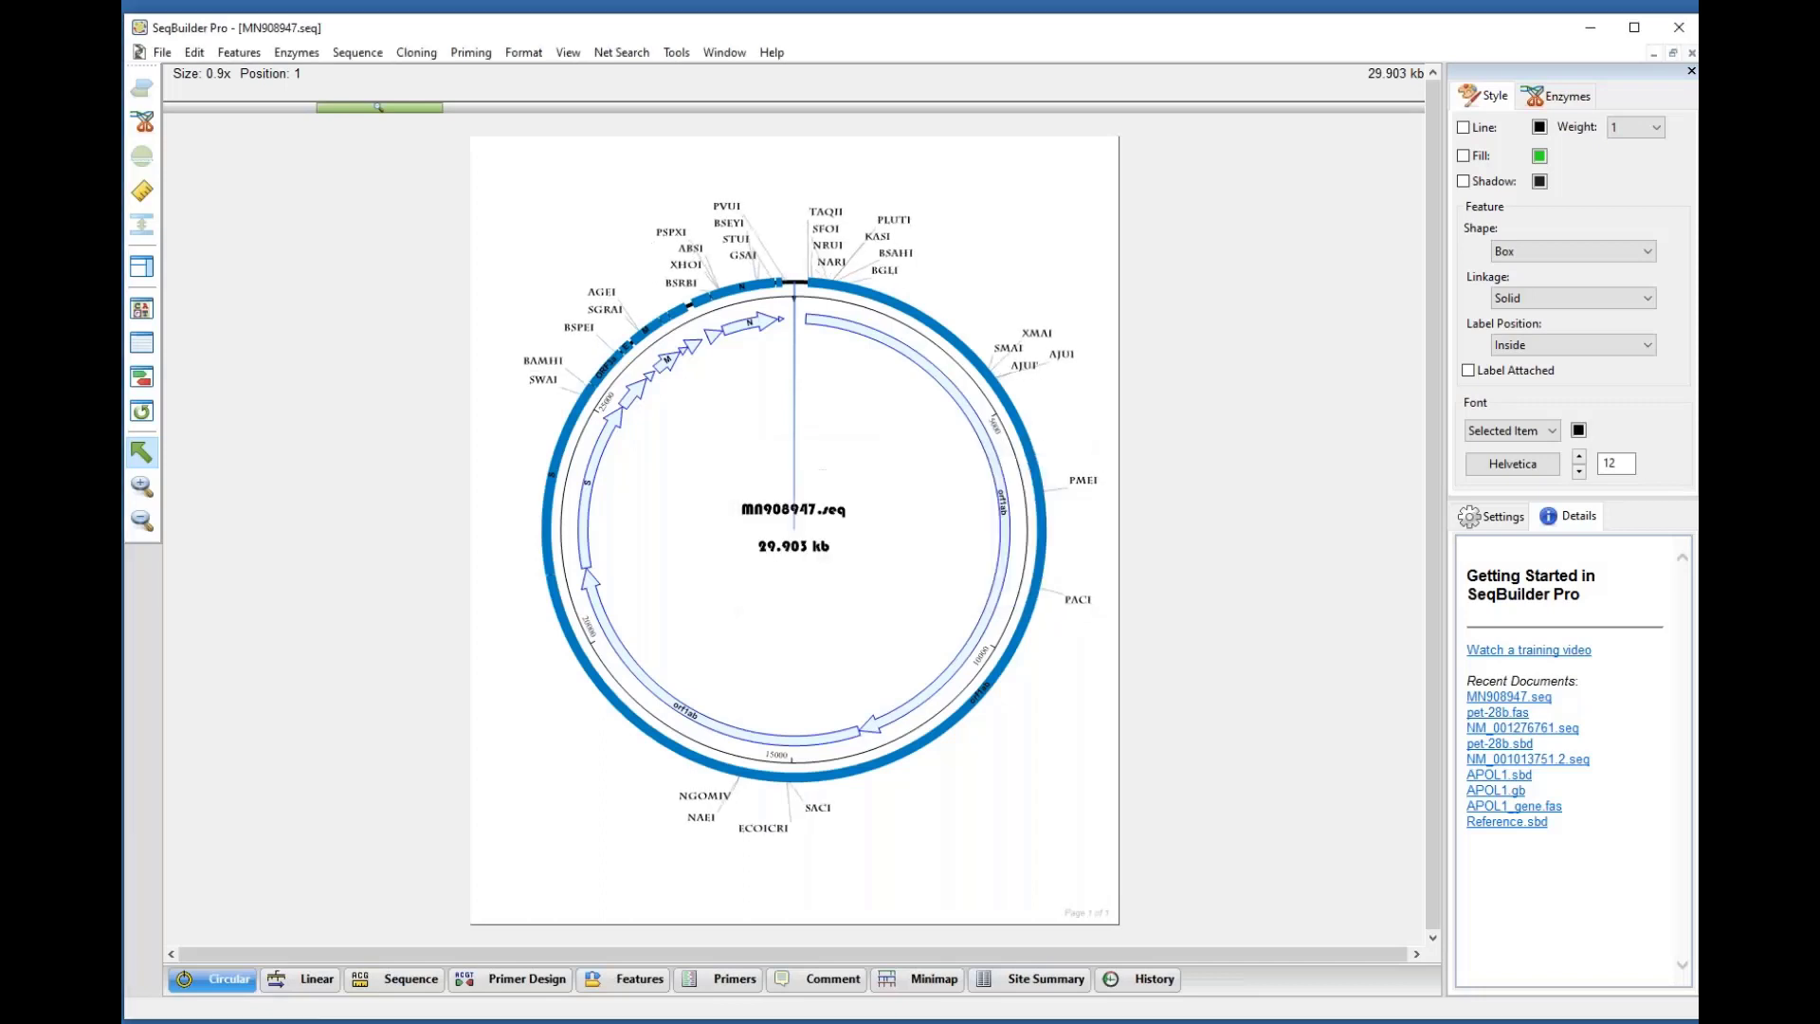
pyautogui.click(306, 983)
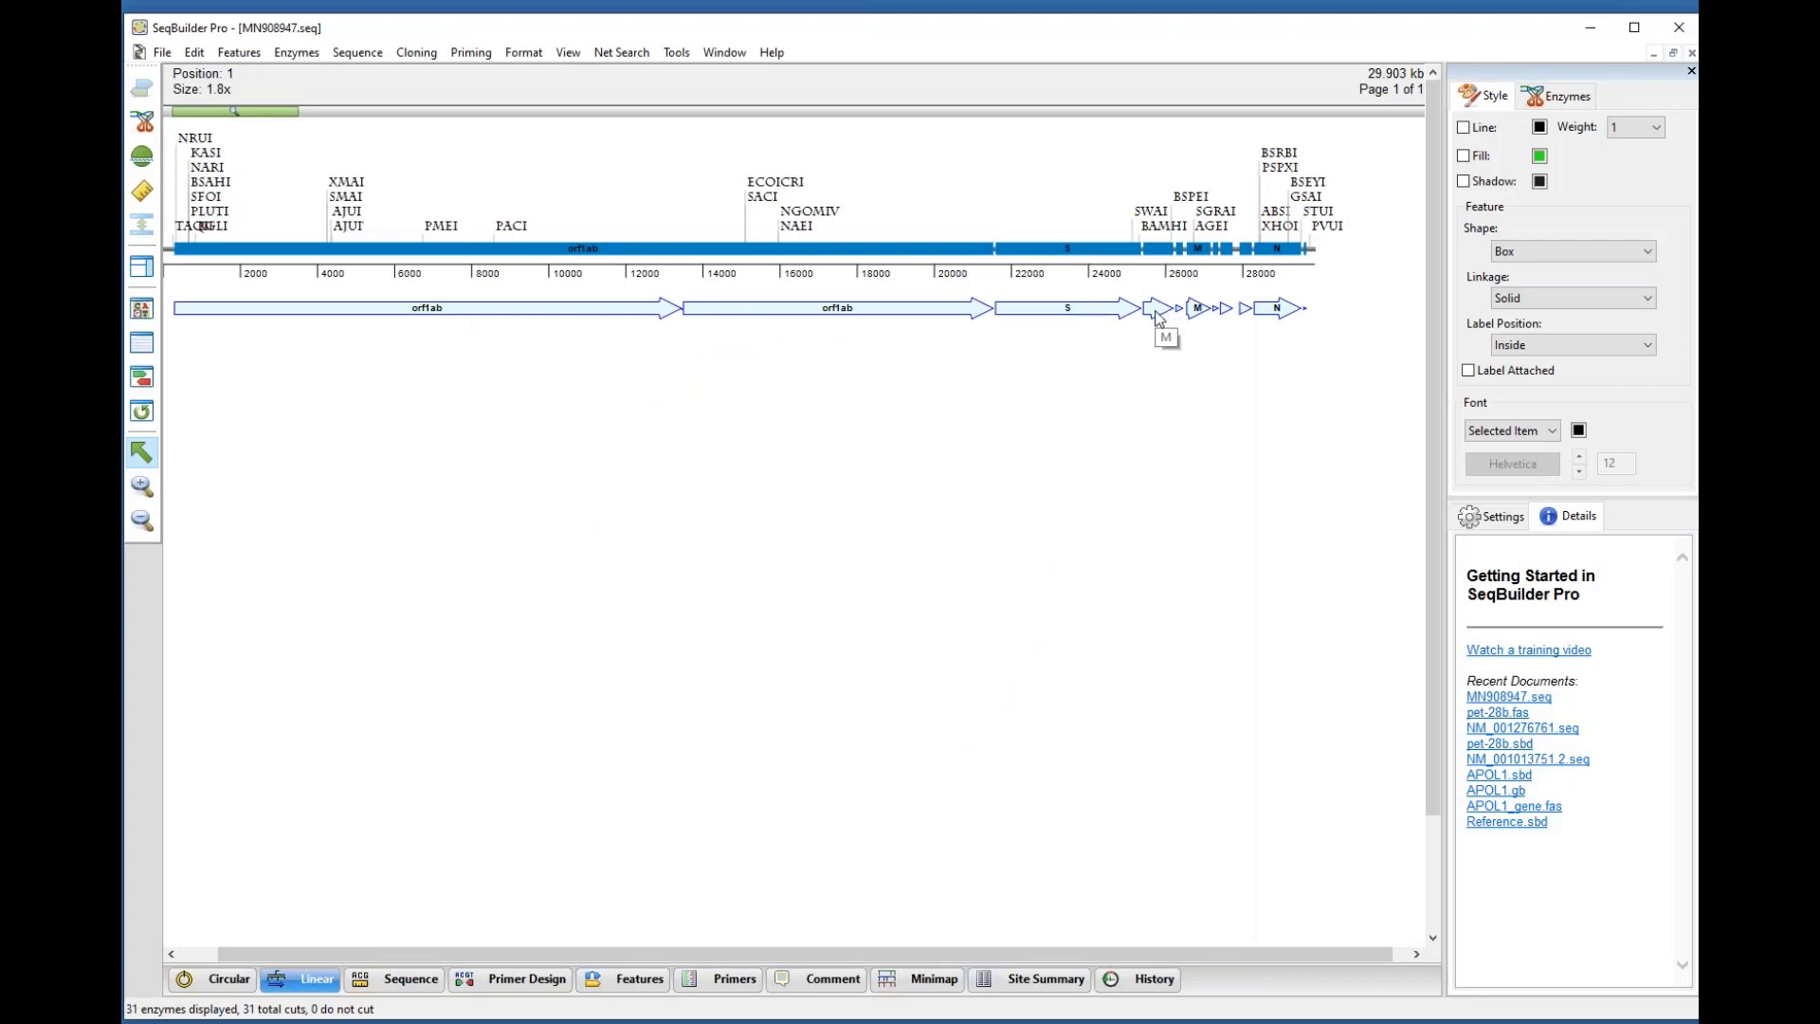
# Step: Start a Gibson, LIC cloning project with the MN908947.seq feature at 25393..26220 as the fragment, and expand the Inserts folder
pyautogui.click(1157, 318)
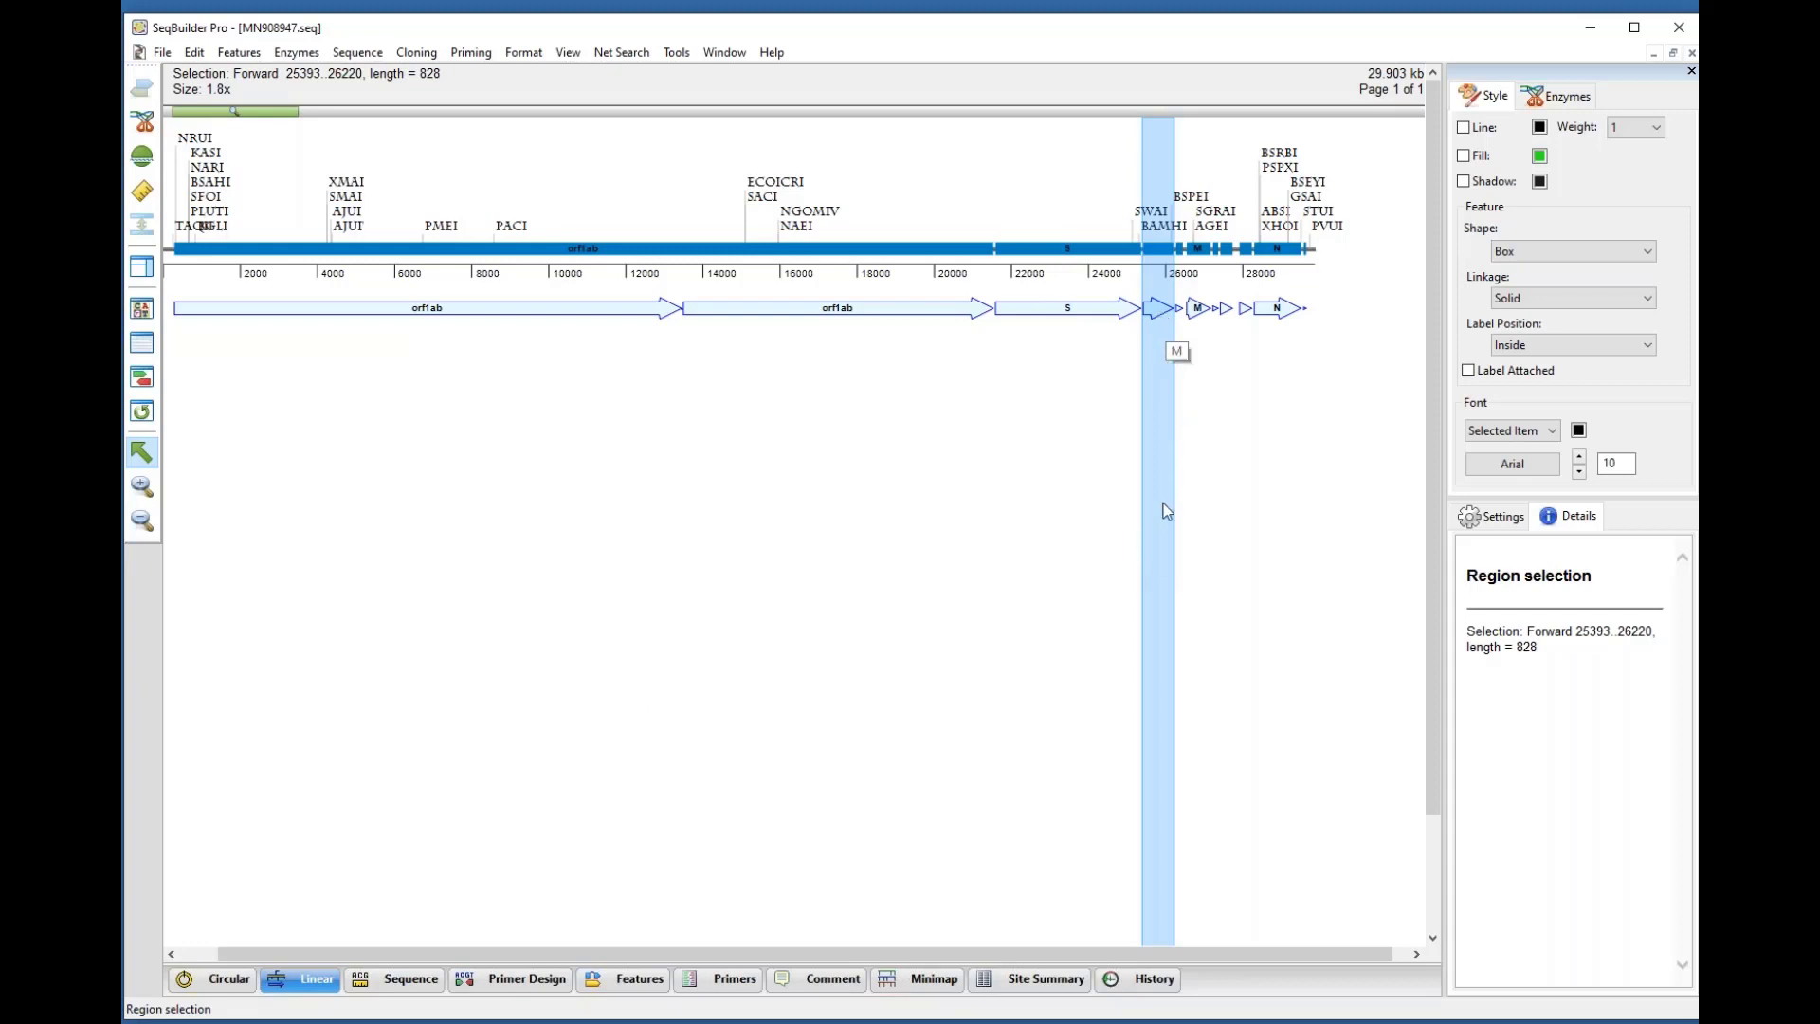
pyautogui.click(462, 53)
pyautogui.moveTo(421, 59)
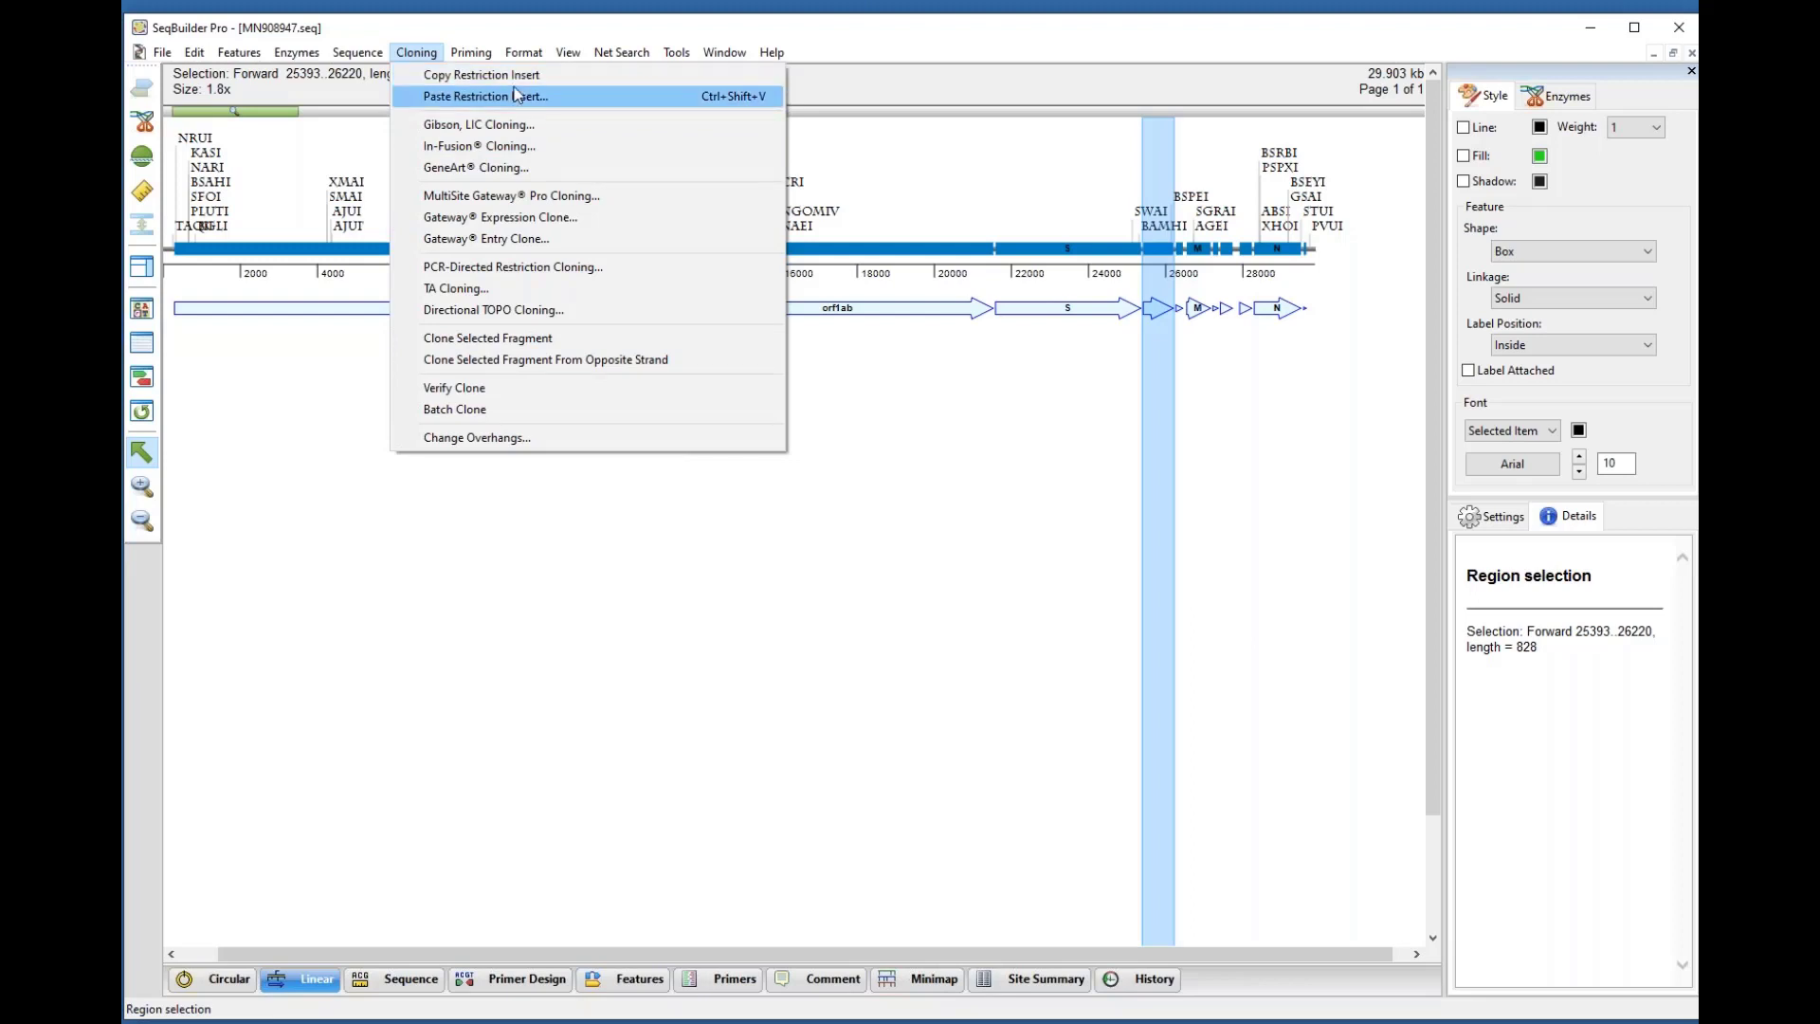
pyautogui.click(478, 128)
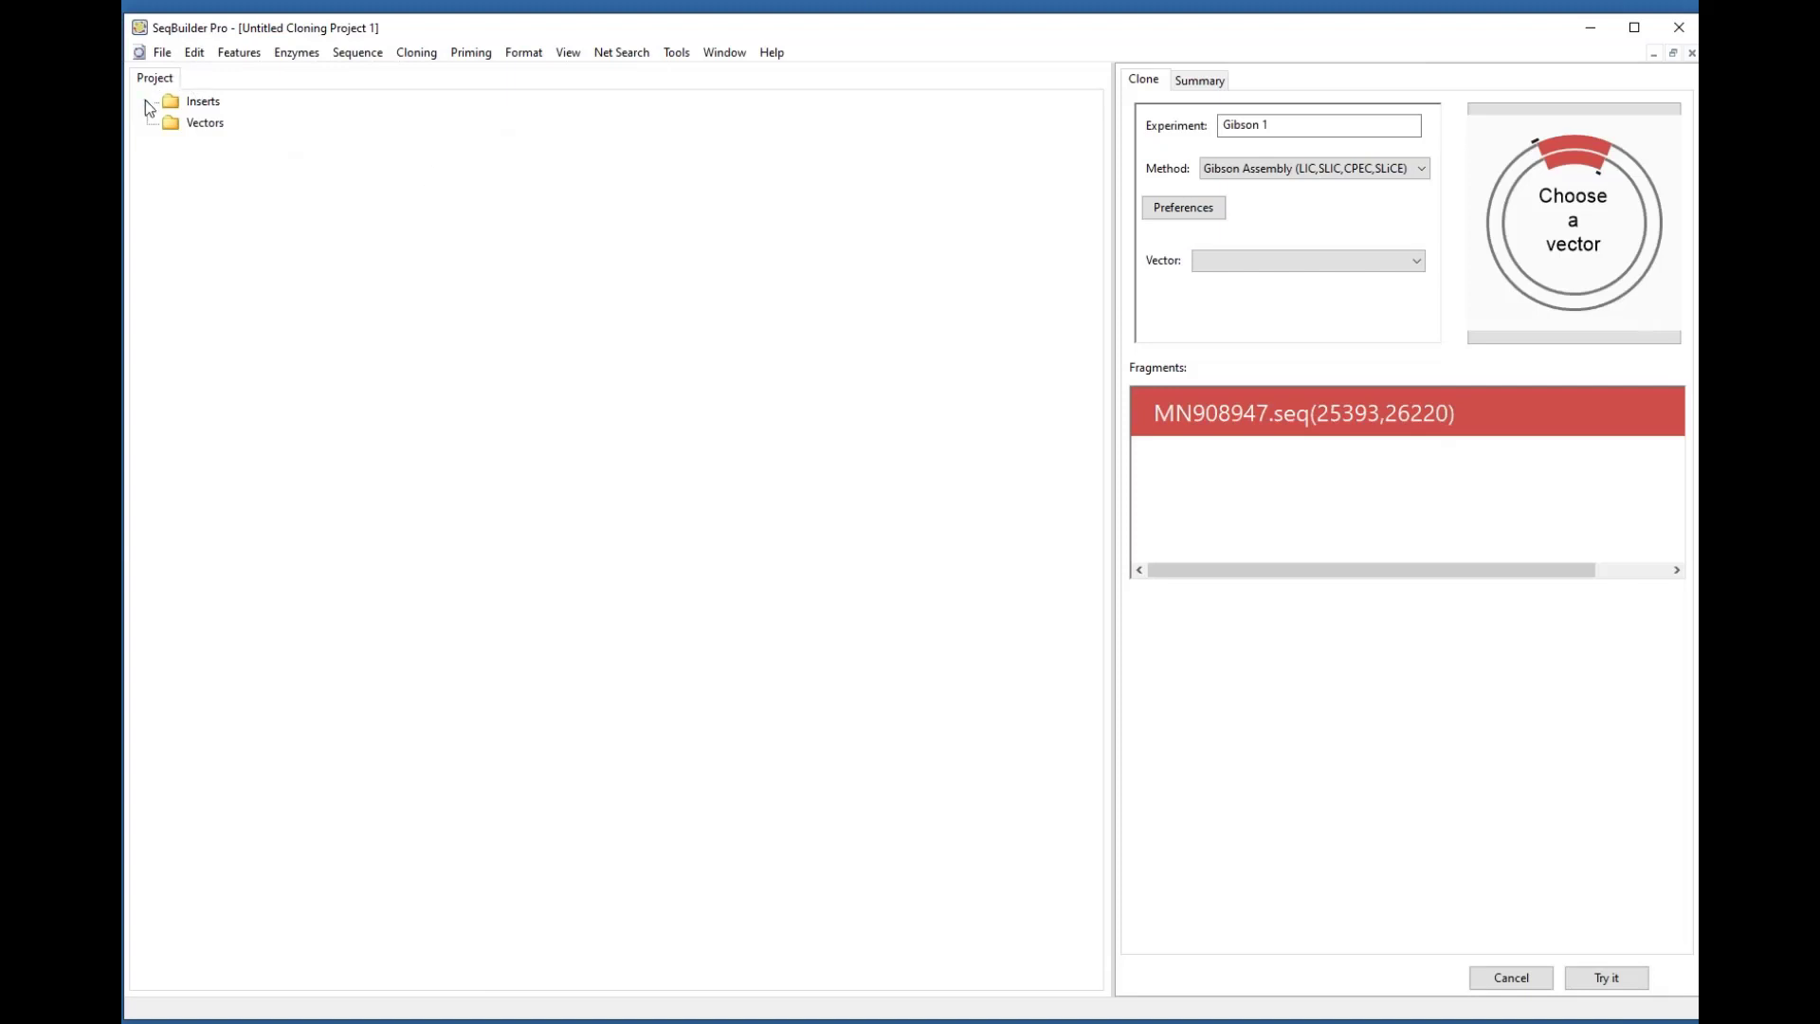
pyautogui.click(145, 101)
pyautogui.moveTo(265, 130)
# Step: Browse the Gateway Vectors and T-Vectors groups of the vector catalog without choosing a vector
pyautogui.click(1418, 260)
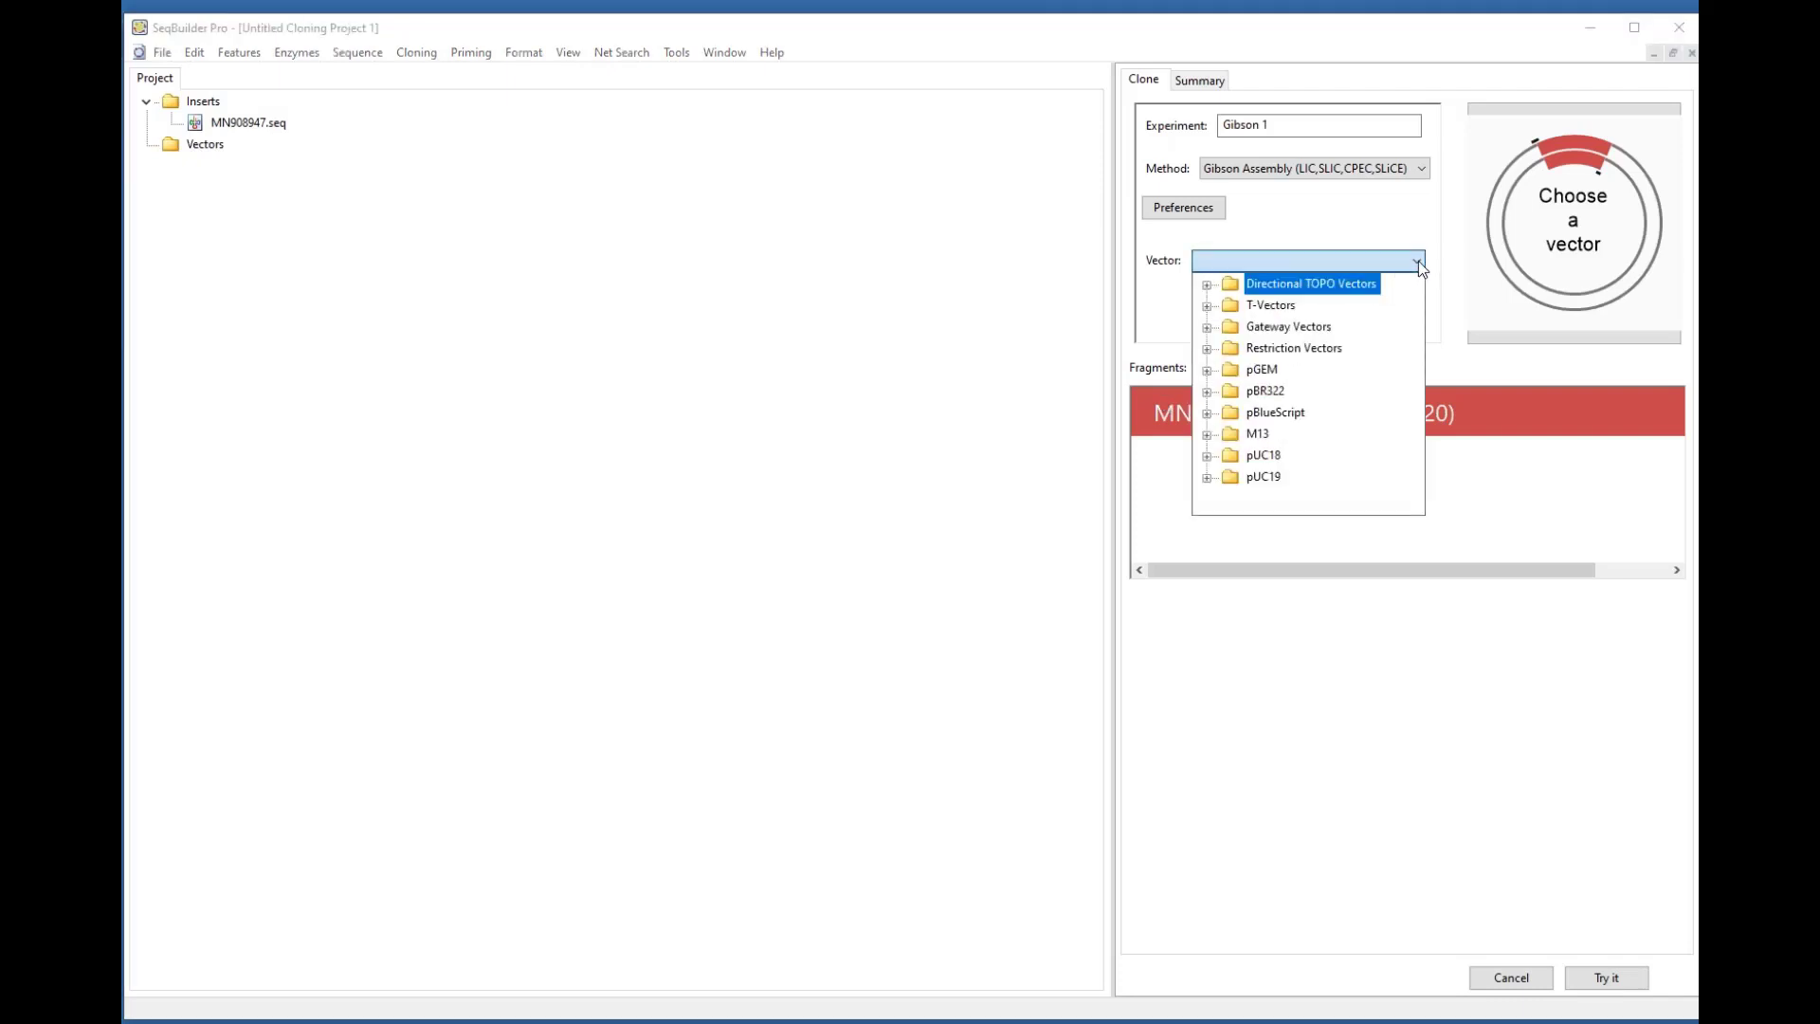
pyautogui.click(1209, 326)
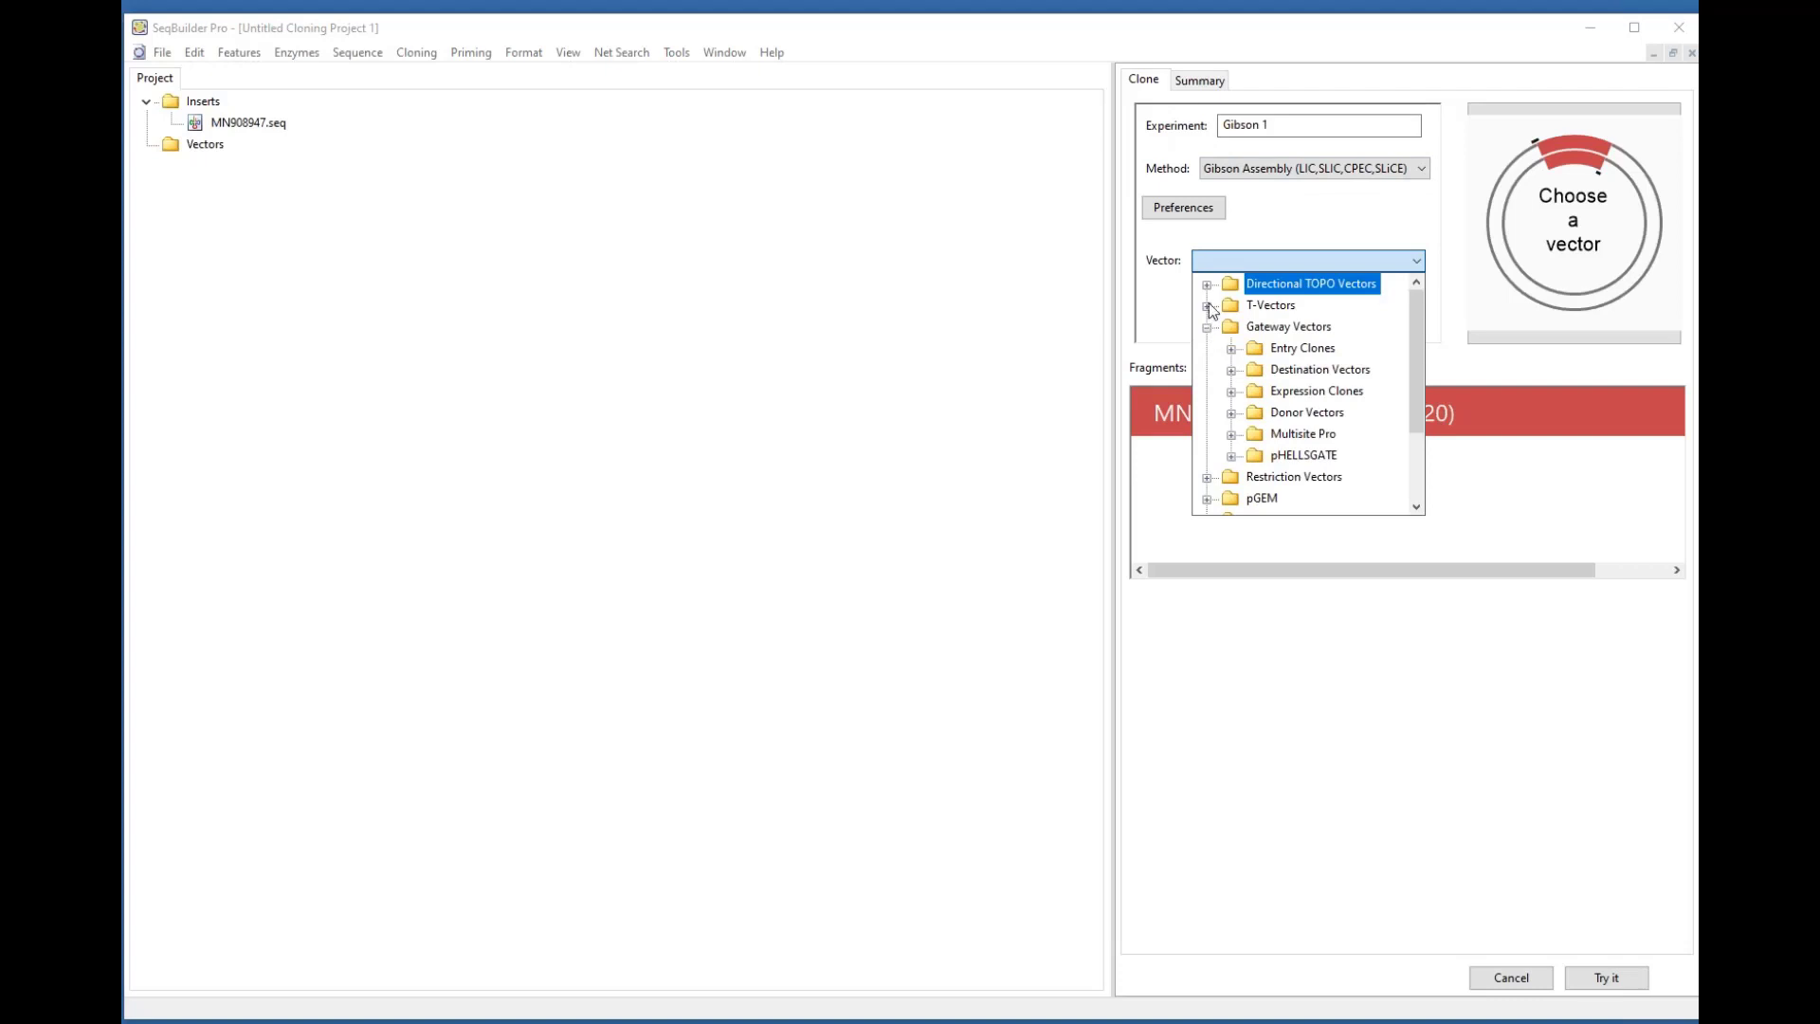
pyautogui.click(1208, 305)
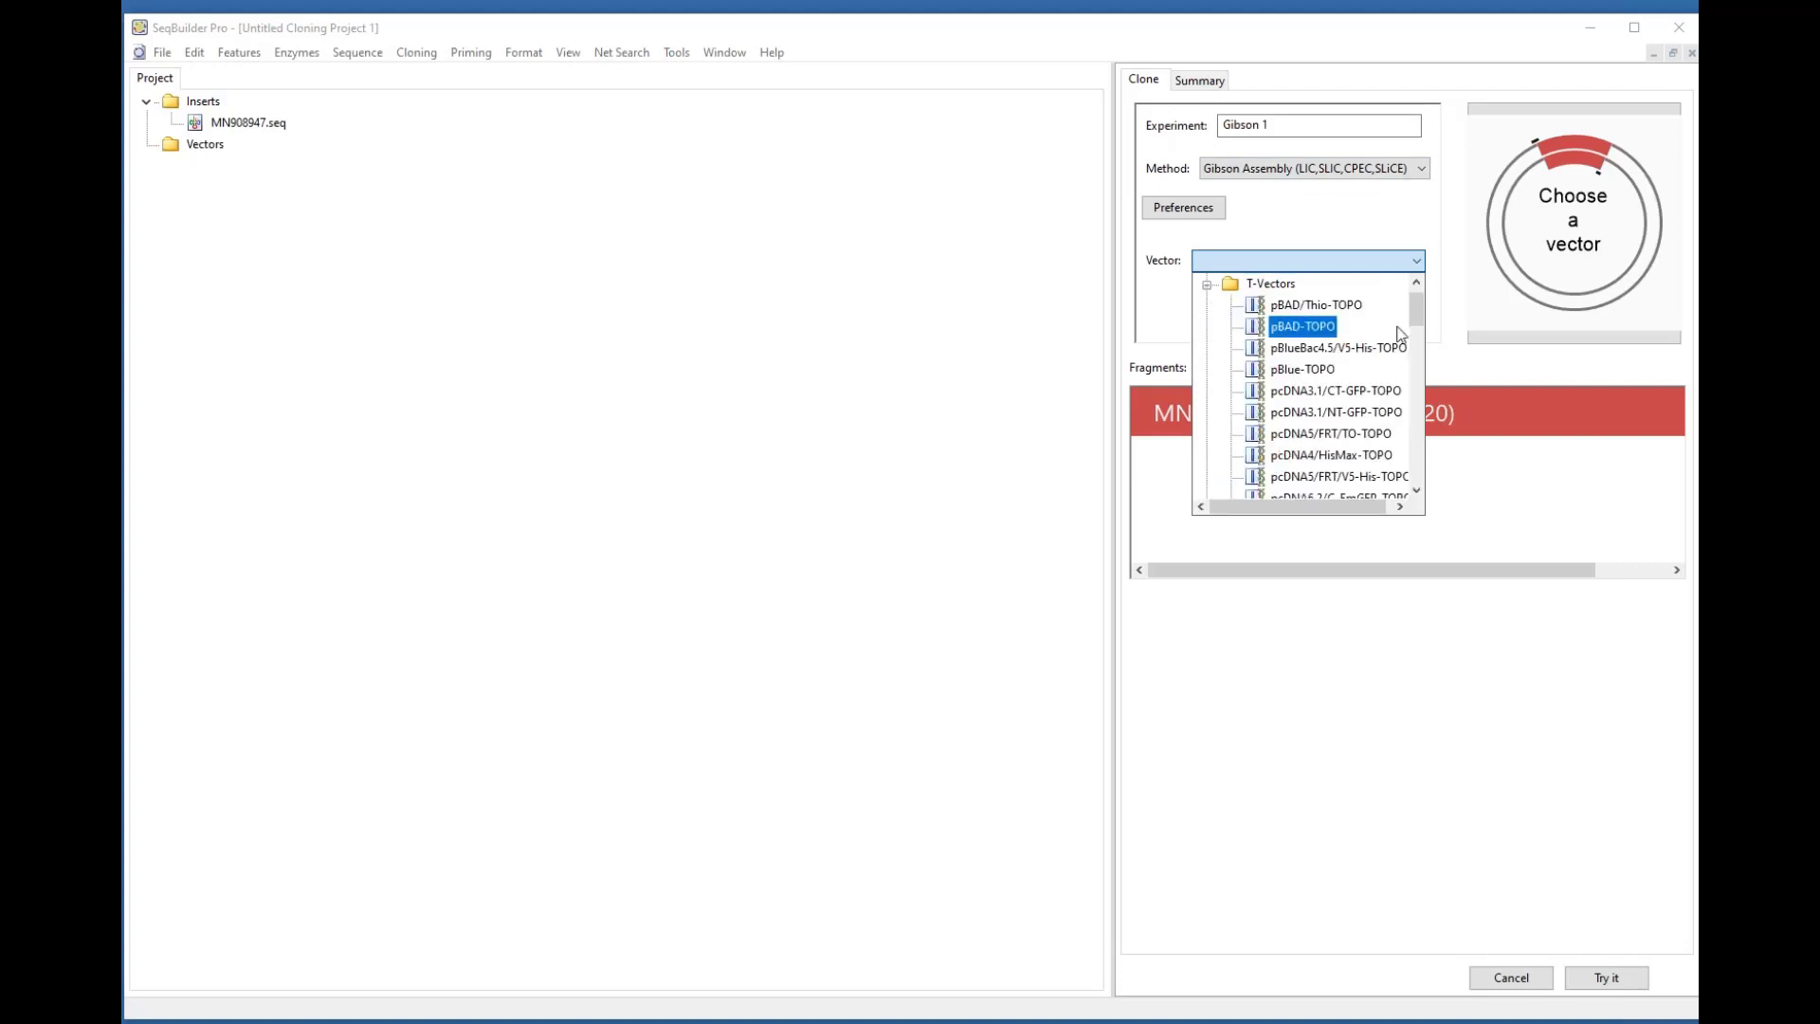
pyautogui.click(985, 268)
# Step: Review the LI Cloning Preferences without changing them, and check the Cloning Summary of the Gibson 1 experiment
pyautogui.click(1183, 210)
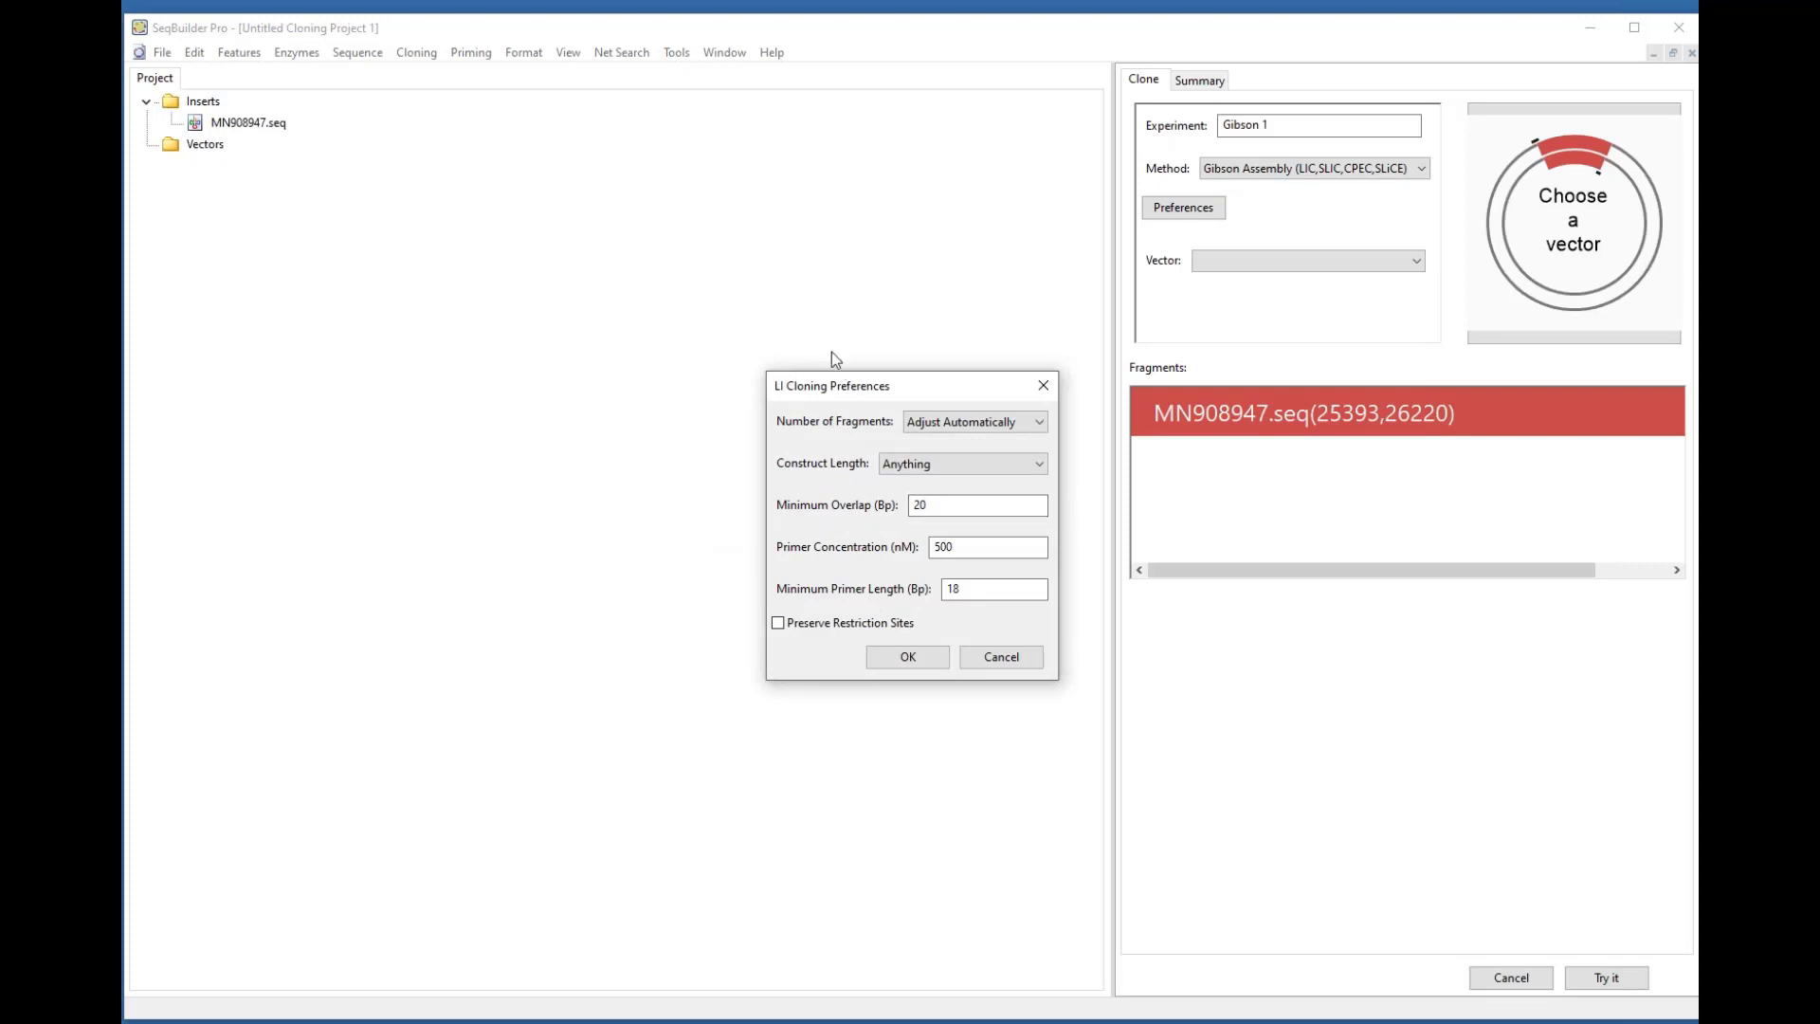
pyautogui.click(1005, 655)
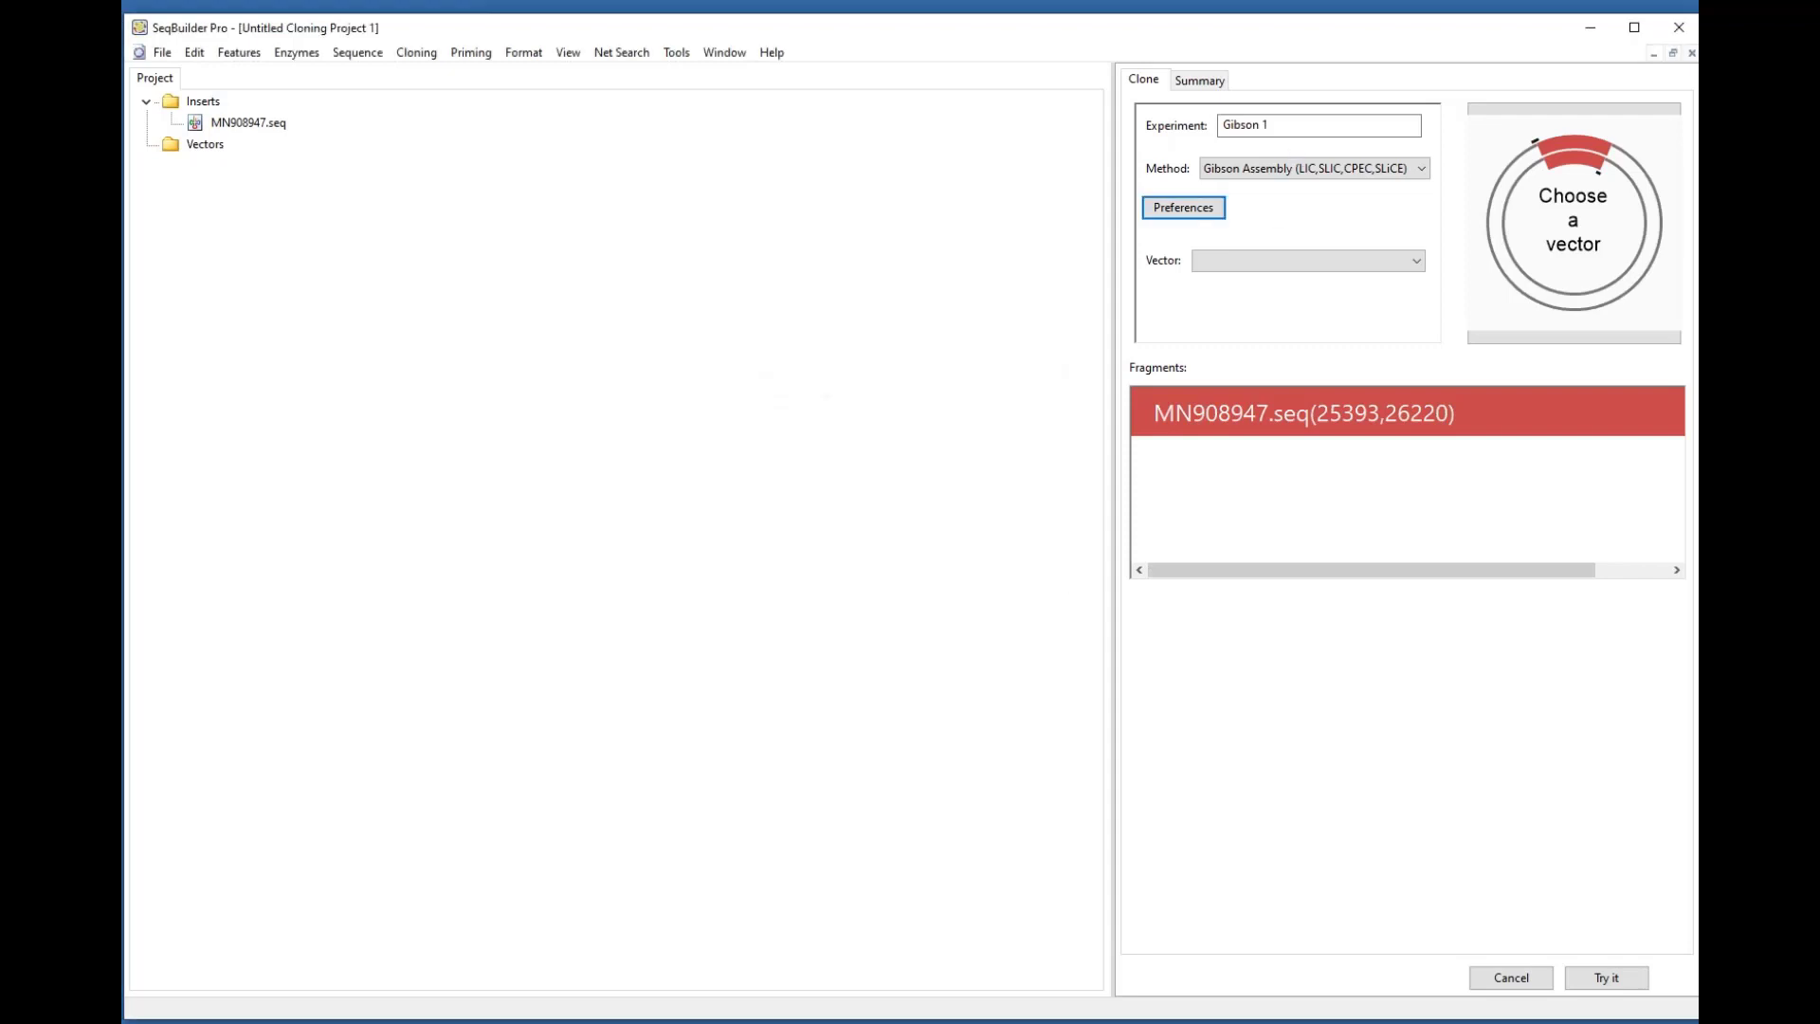
pyautogui.click(1201, 82)
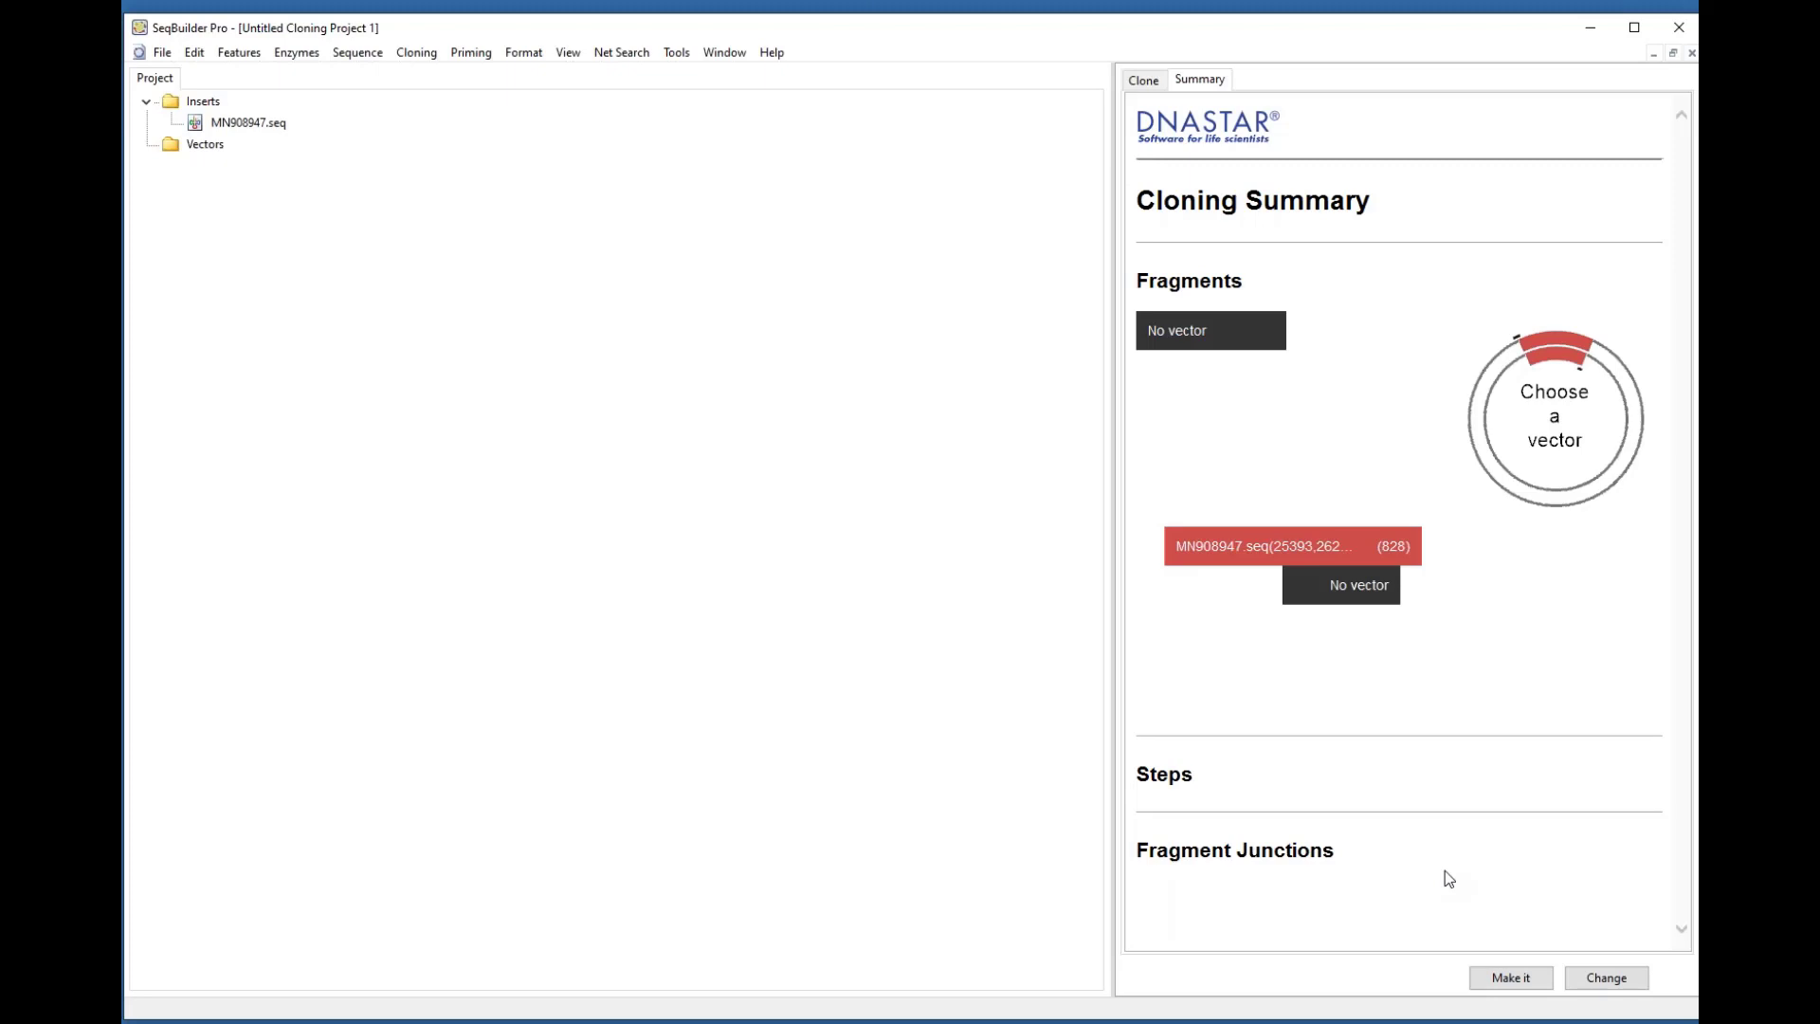
pyautogui.click(1142, 81)
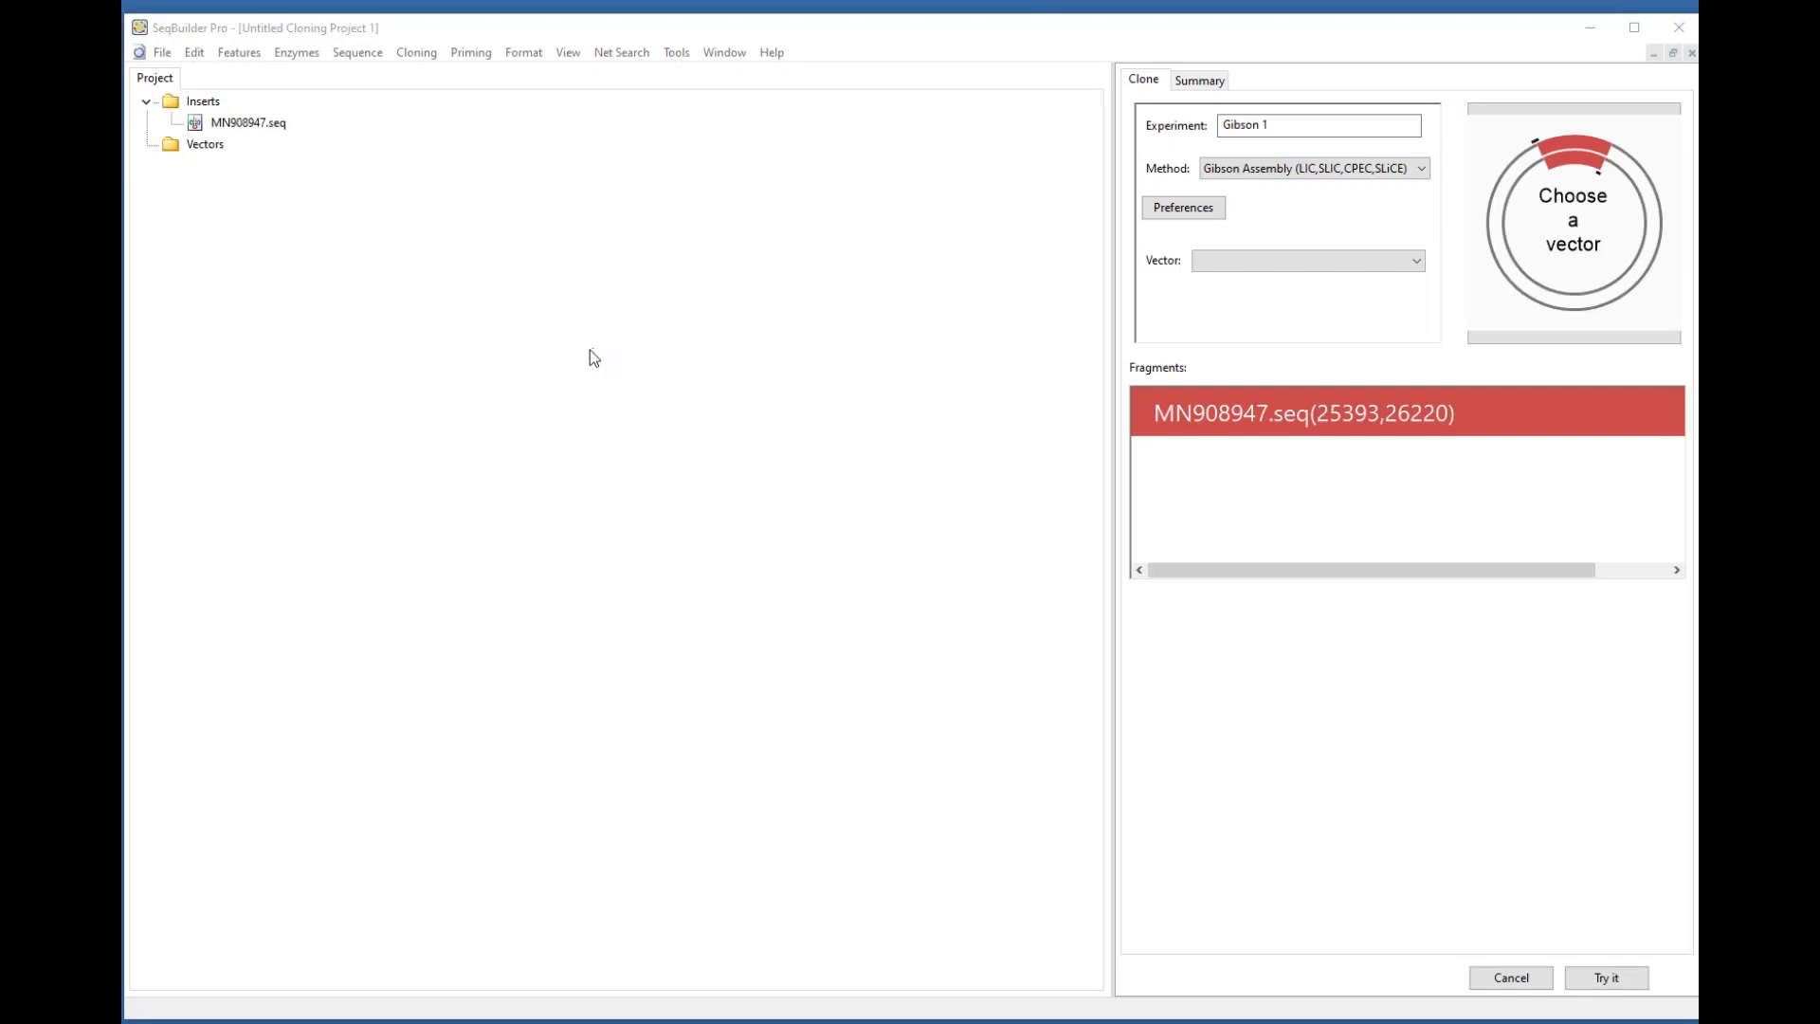
# Step: Add the pet-28b sequence to the cloning project and assign it as the vector for Gibson 1
pyautogui.rightClick(202, 145)
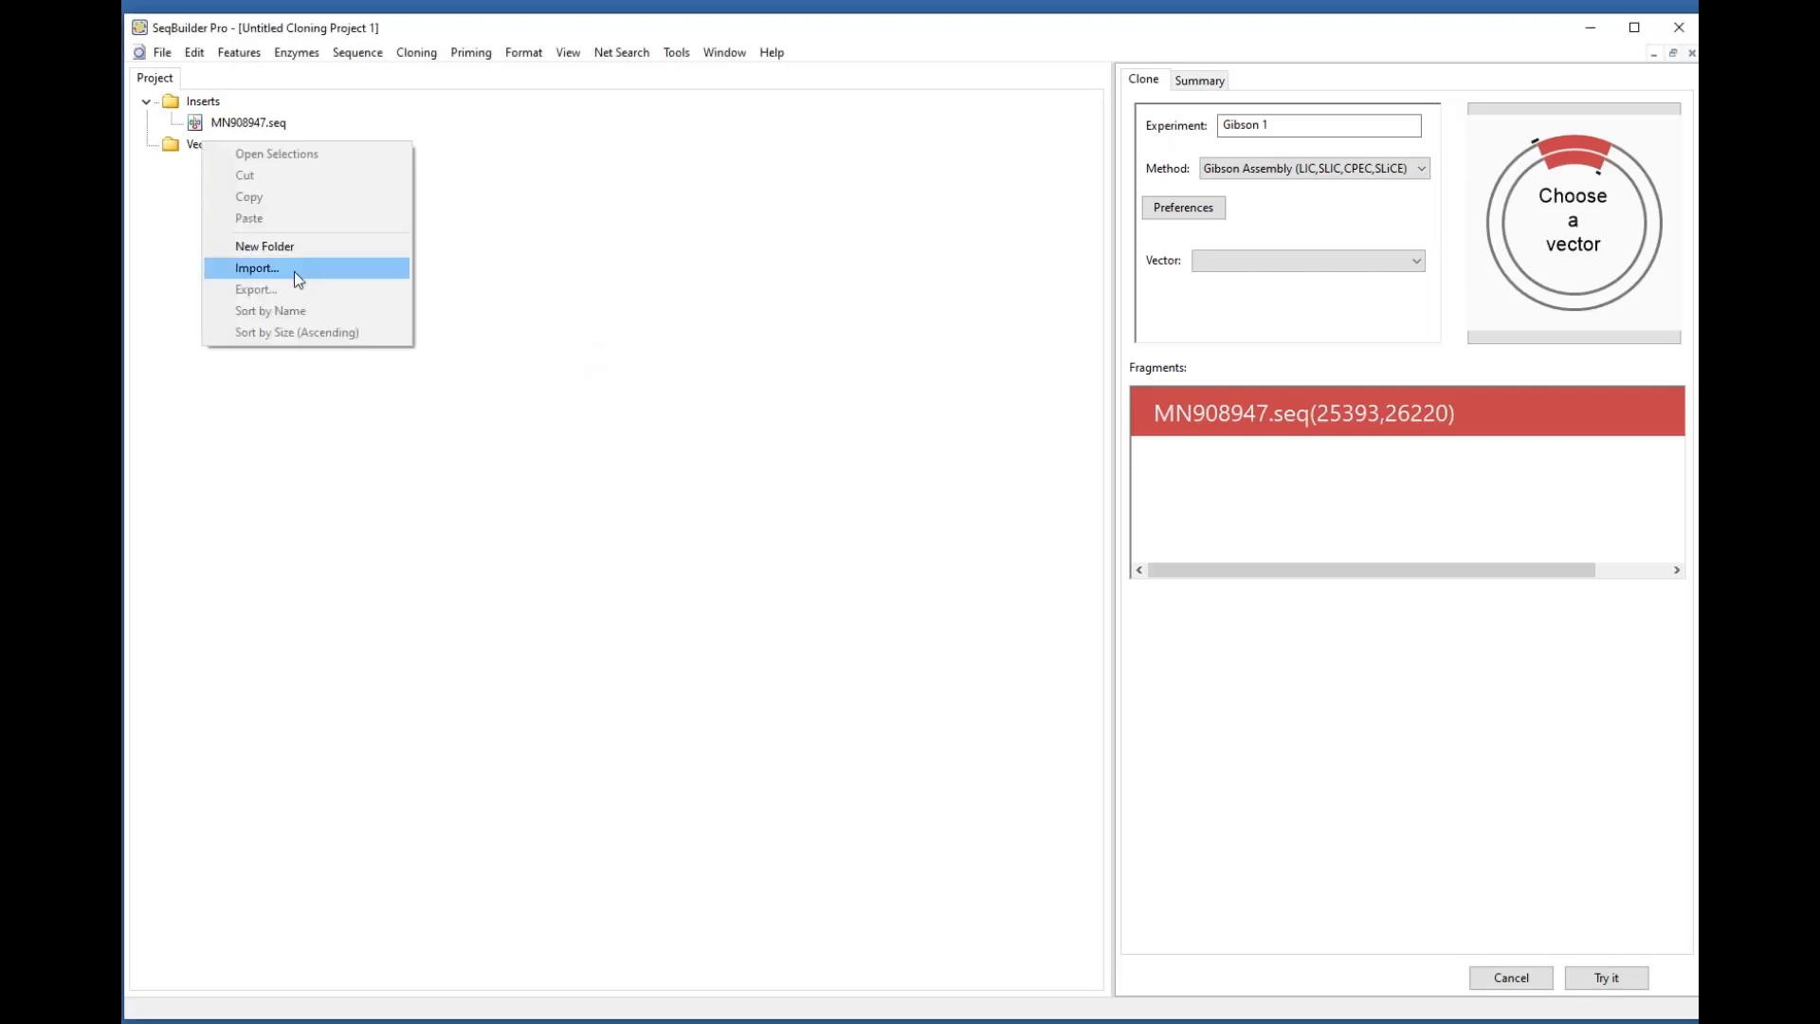
pyautogui.click(589, 751)
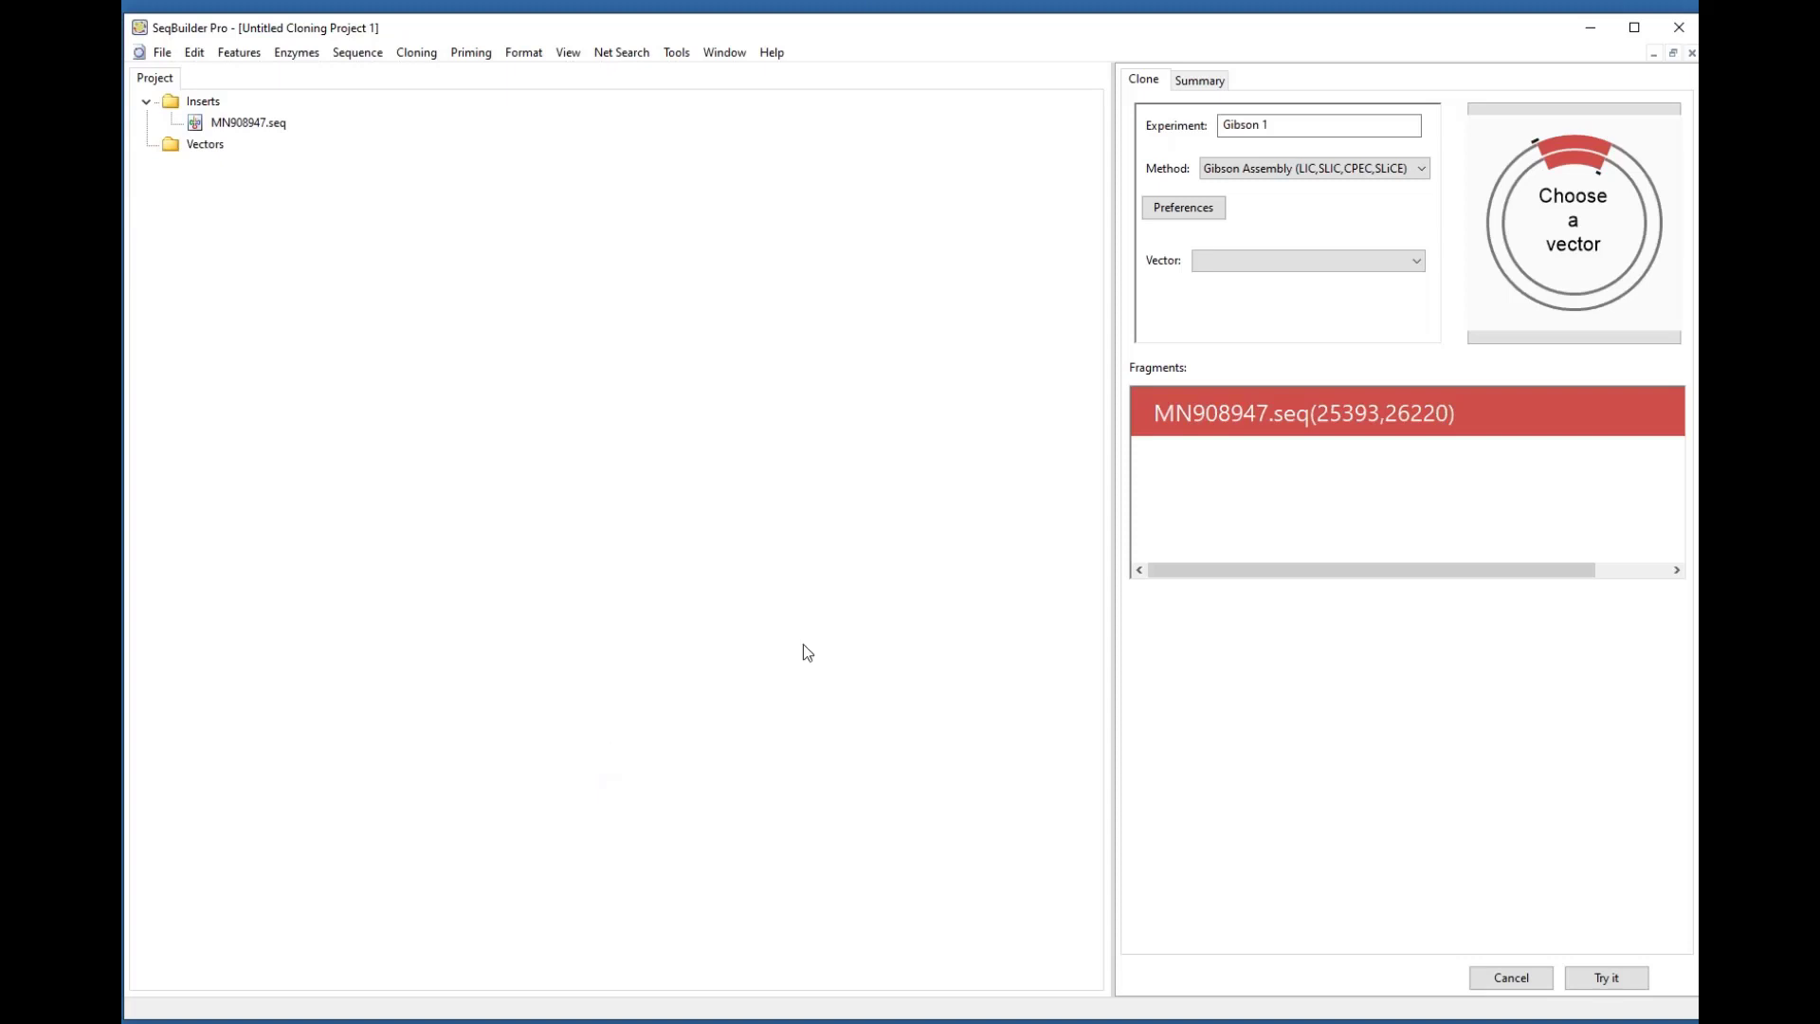
pyautogui.moveTo(1819, 568); pyautogui.dragTo(346, 434)
pyautogui.moveTo(209, 174); pyautogui.dragTo(1220, 266)
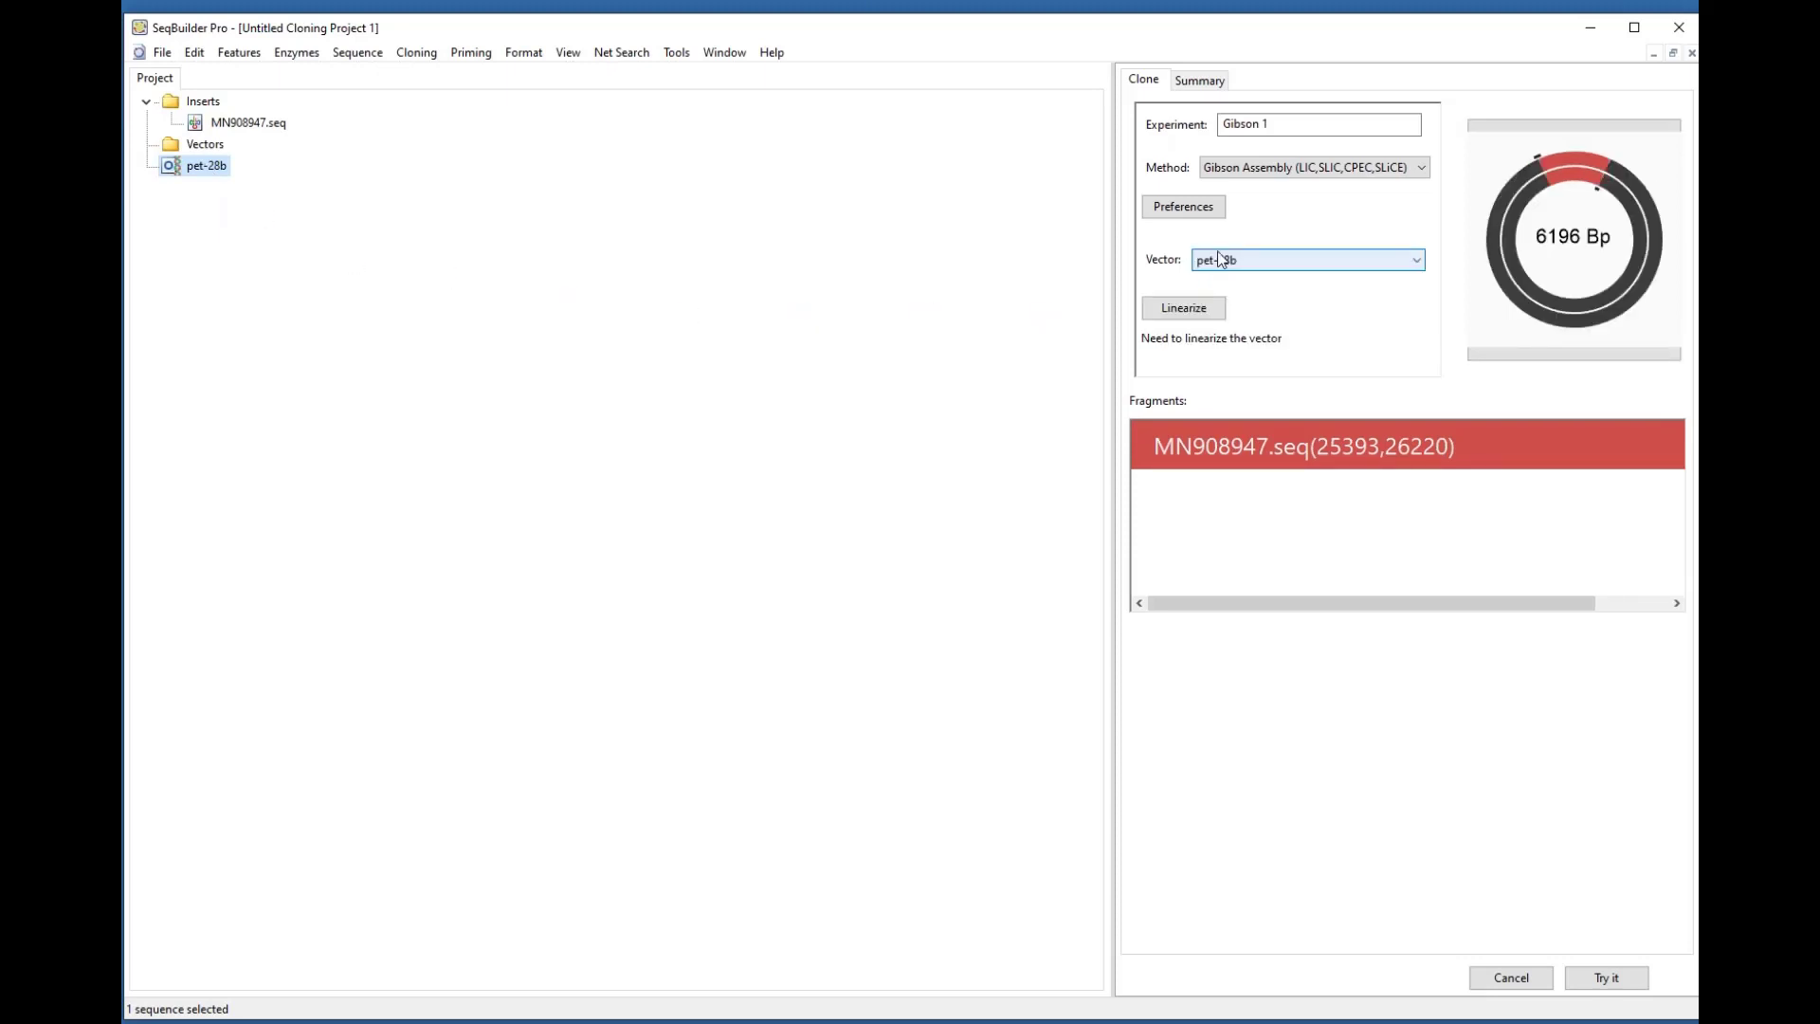
pyautogui.click(1575, 301)
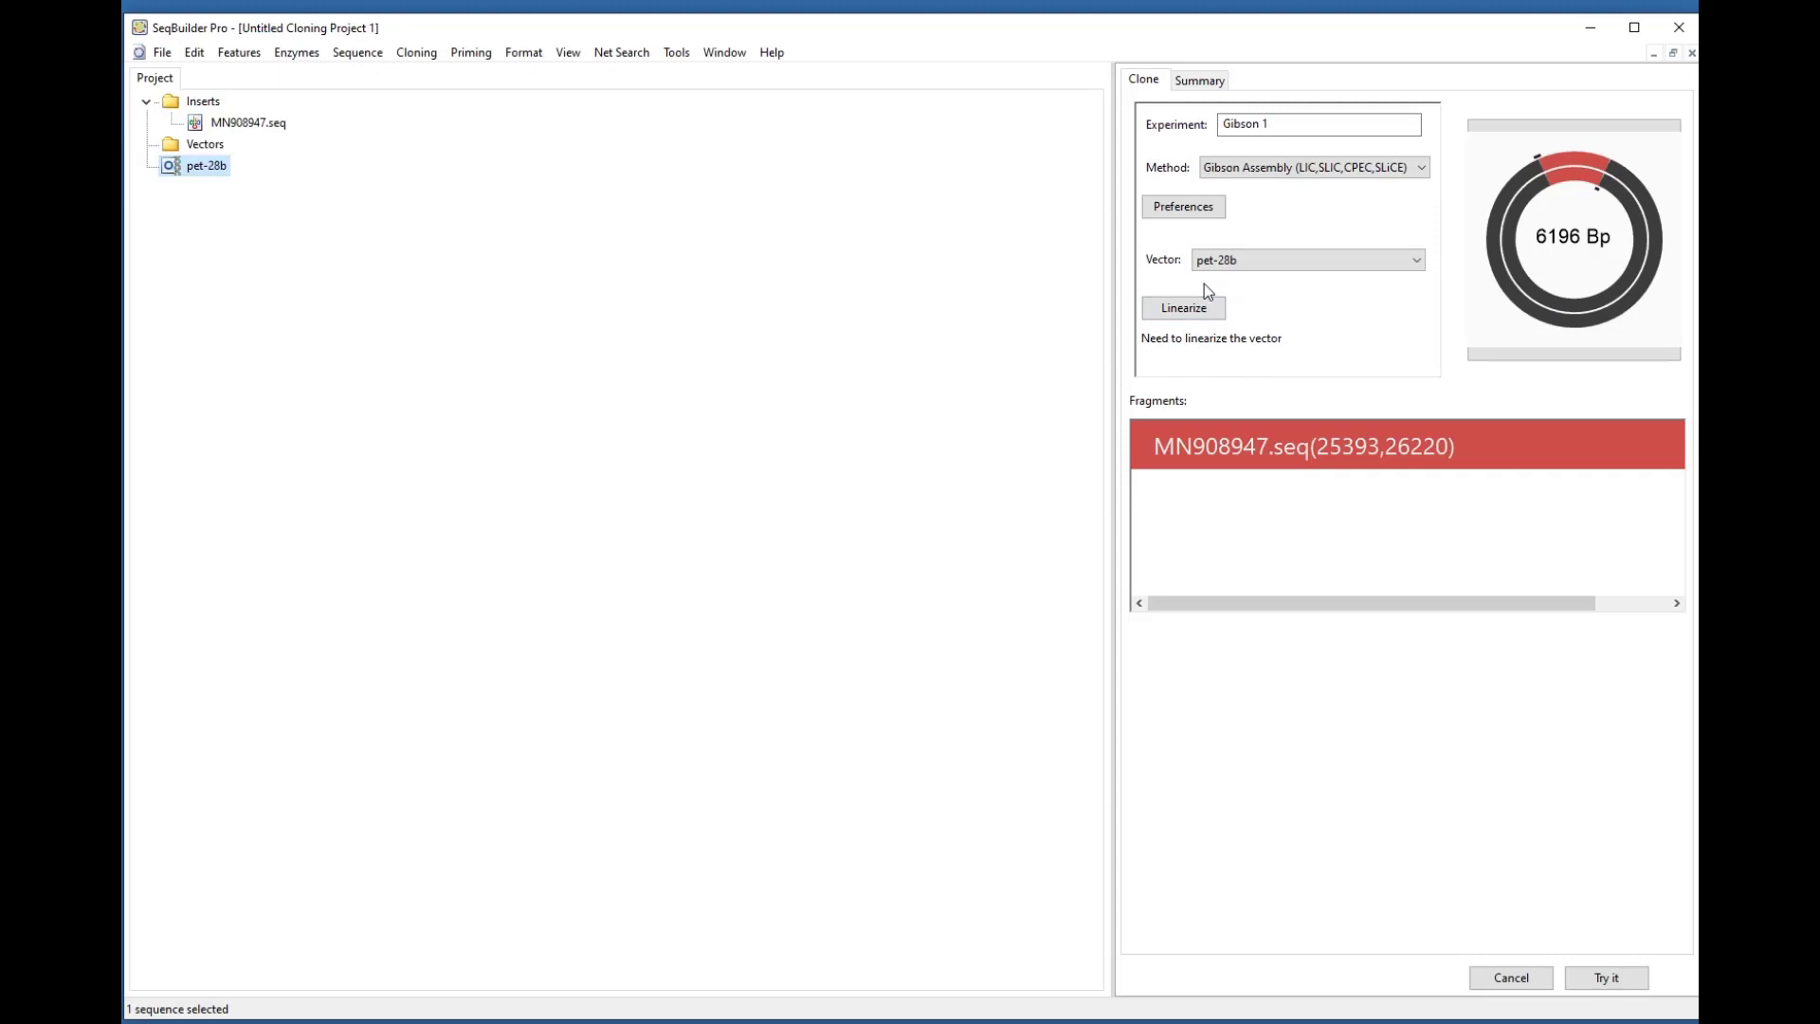
# Step: Linearize the pet-28b vector by choosing NcoI (5070) as the left cut and XhoI (5206) as the right cut
pyautogui.click(1164, 312)
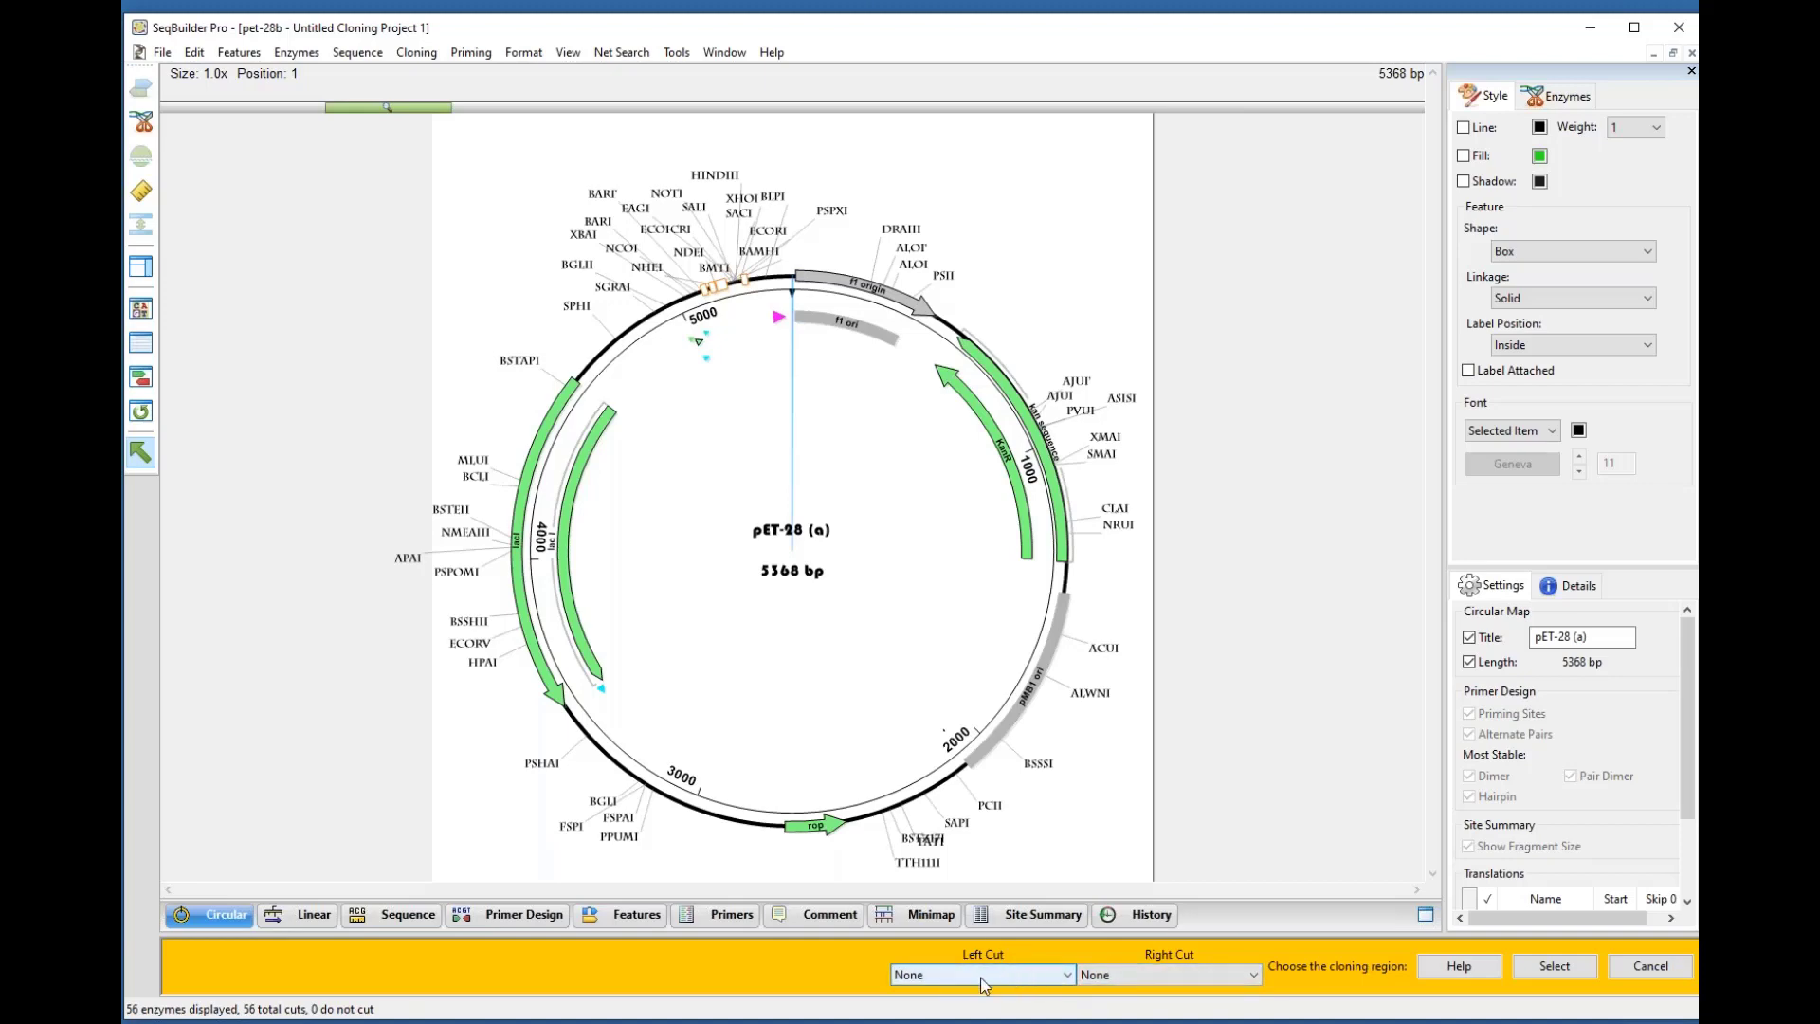
pyautogui.click(948, 976)
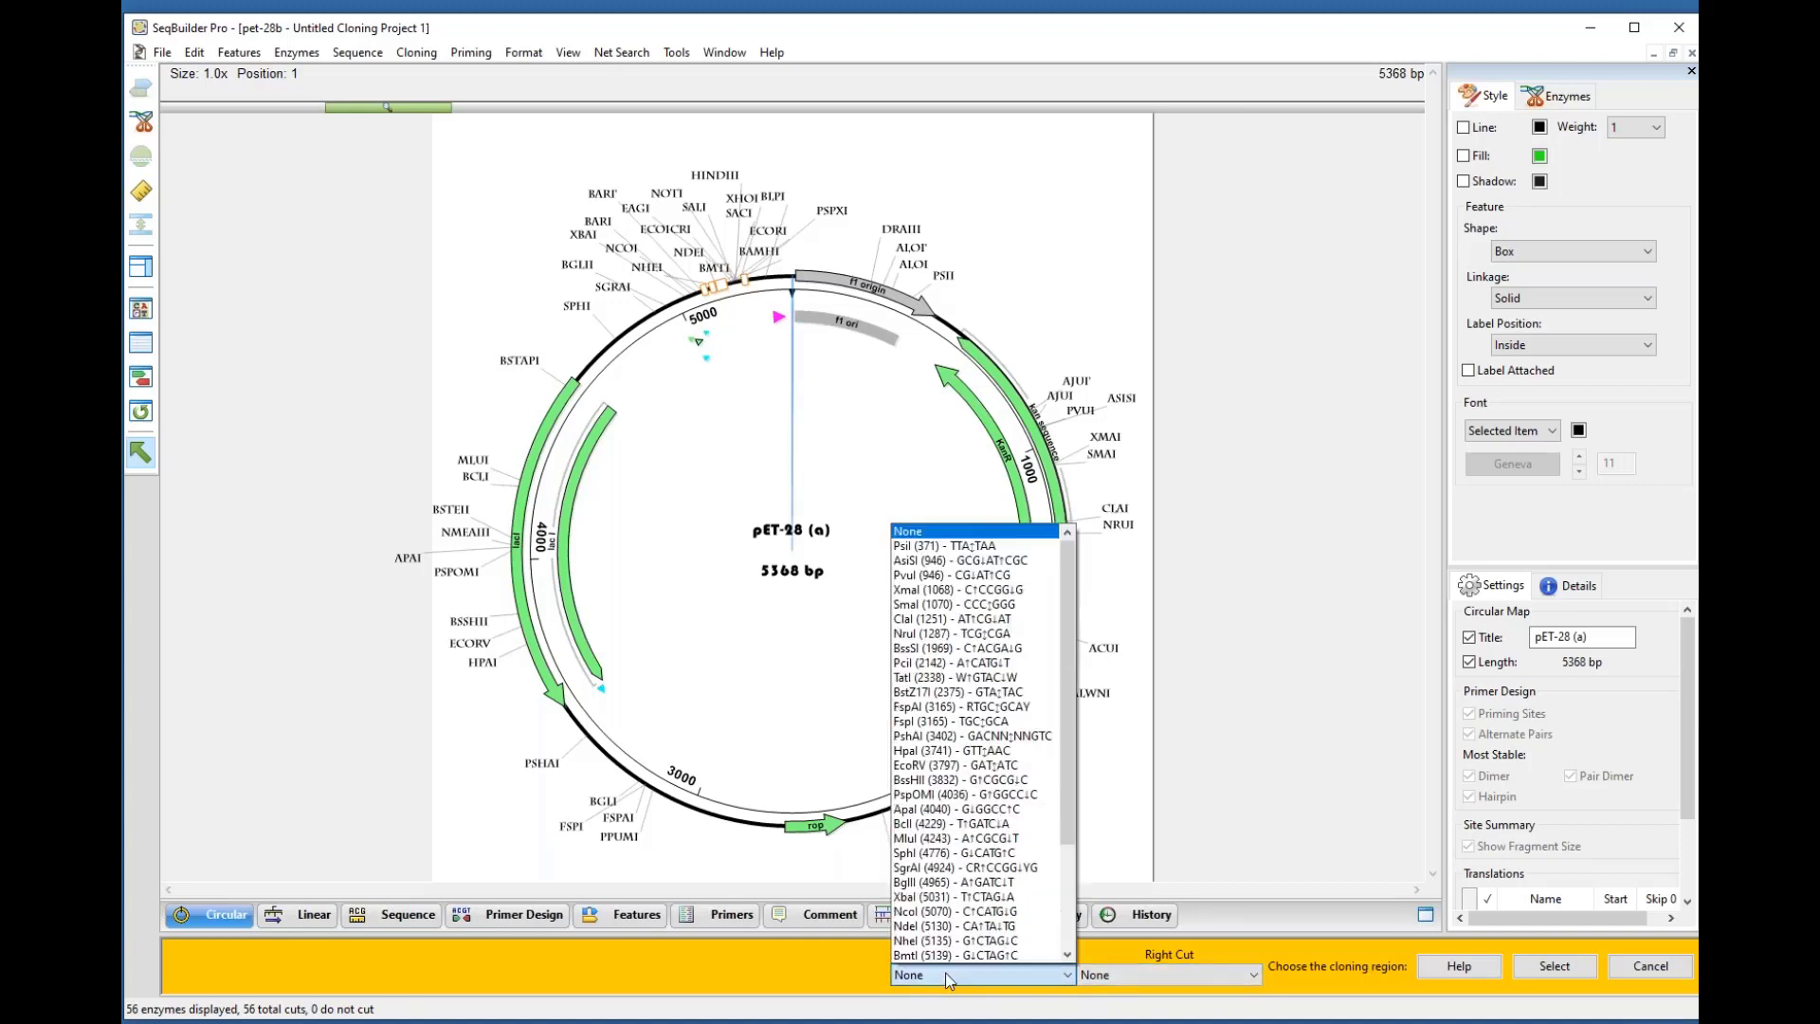
pyautogui.click(986, 912)
pyautogui.click(1132, 976)
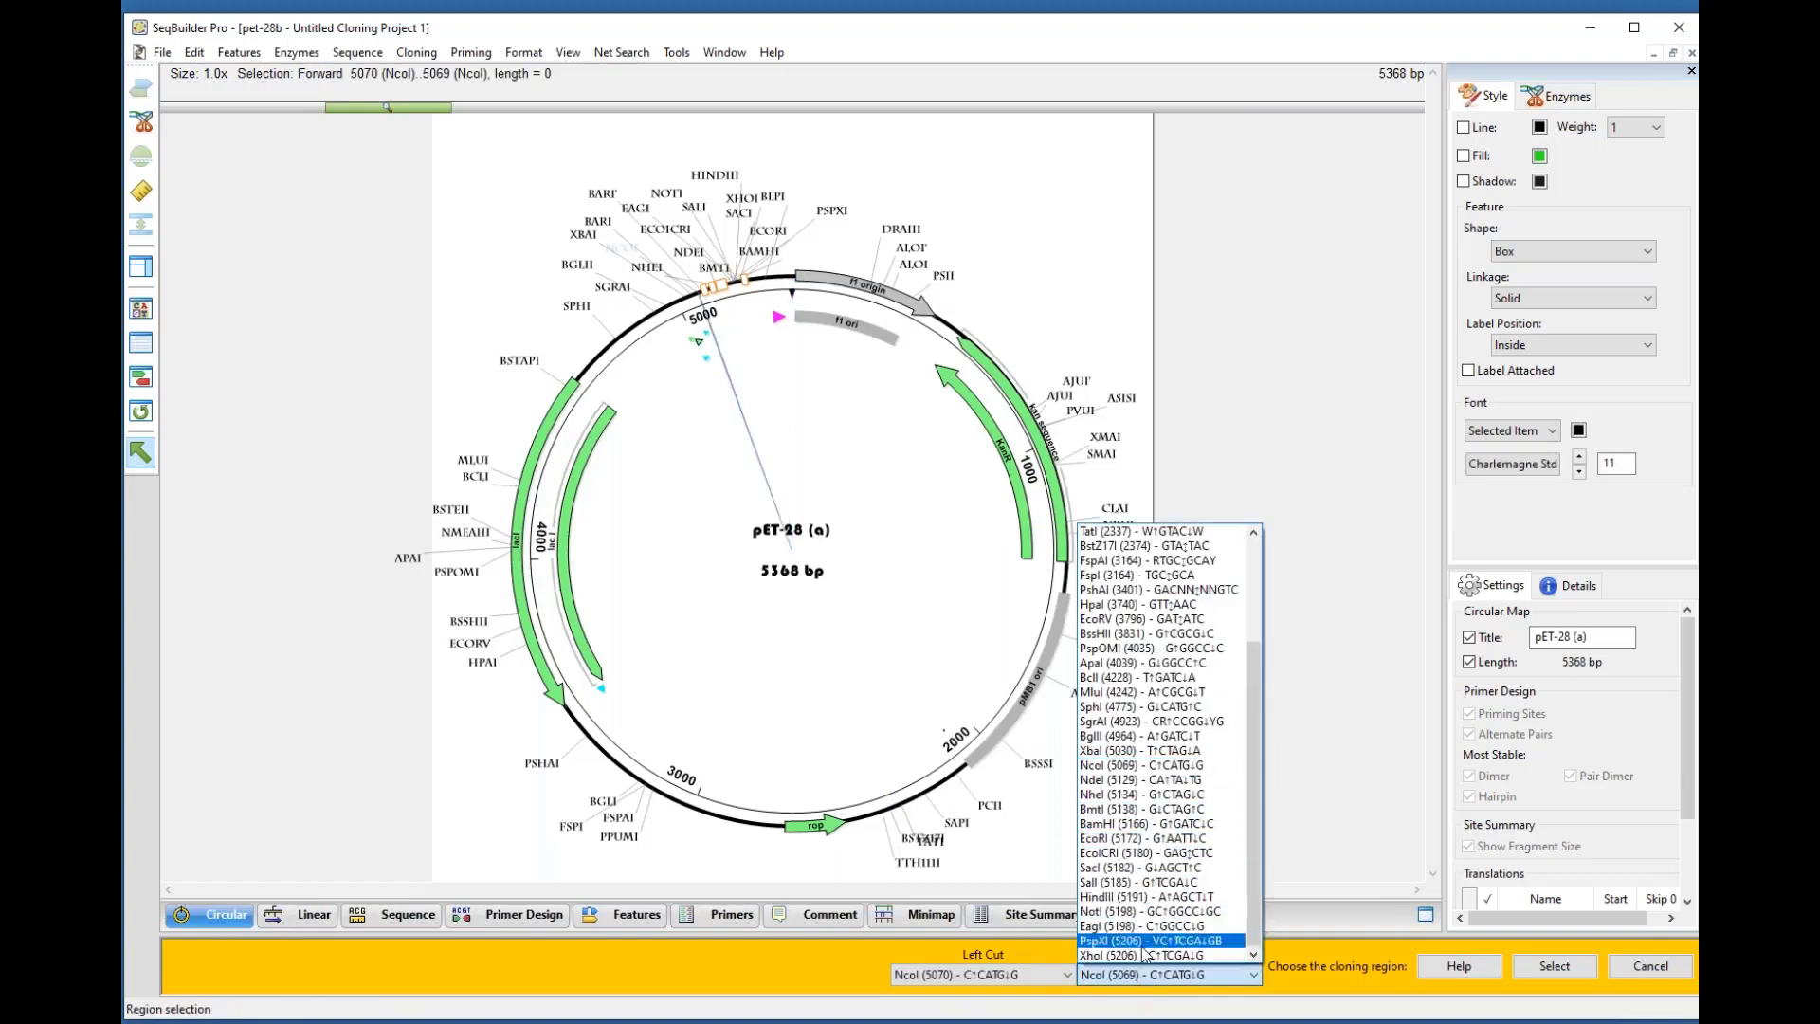
pyautogui.click(1130, 958)
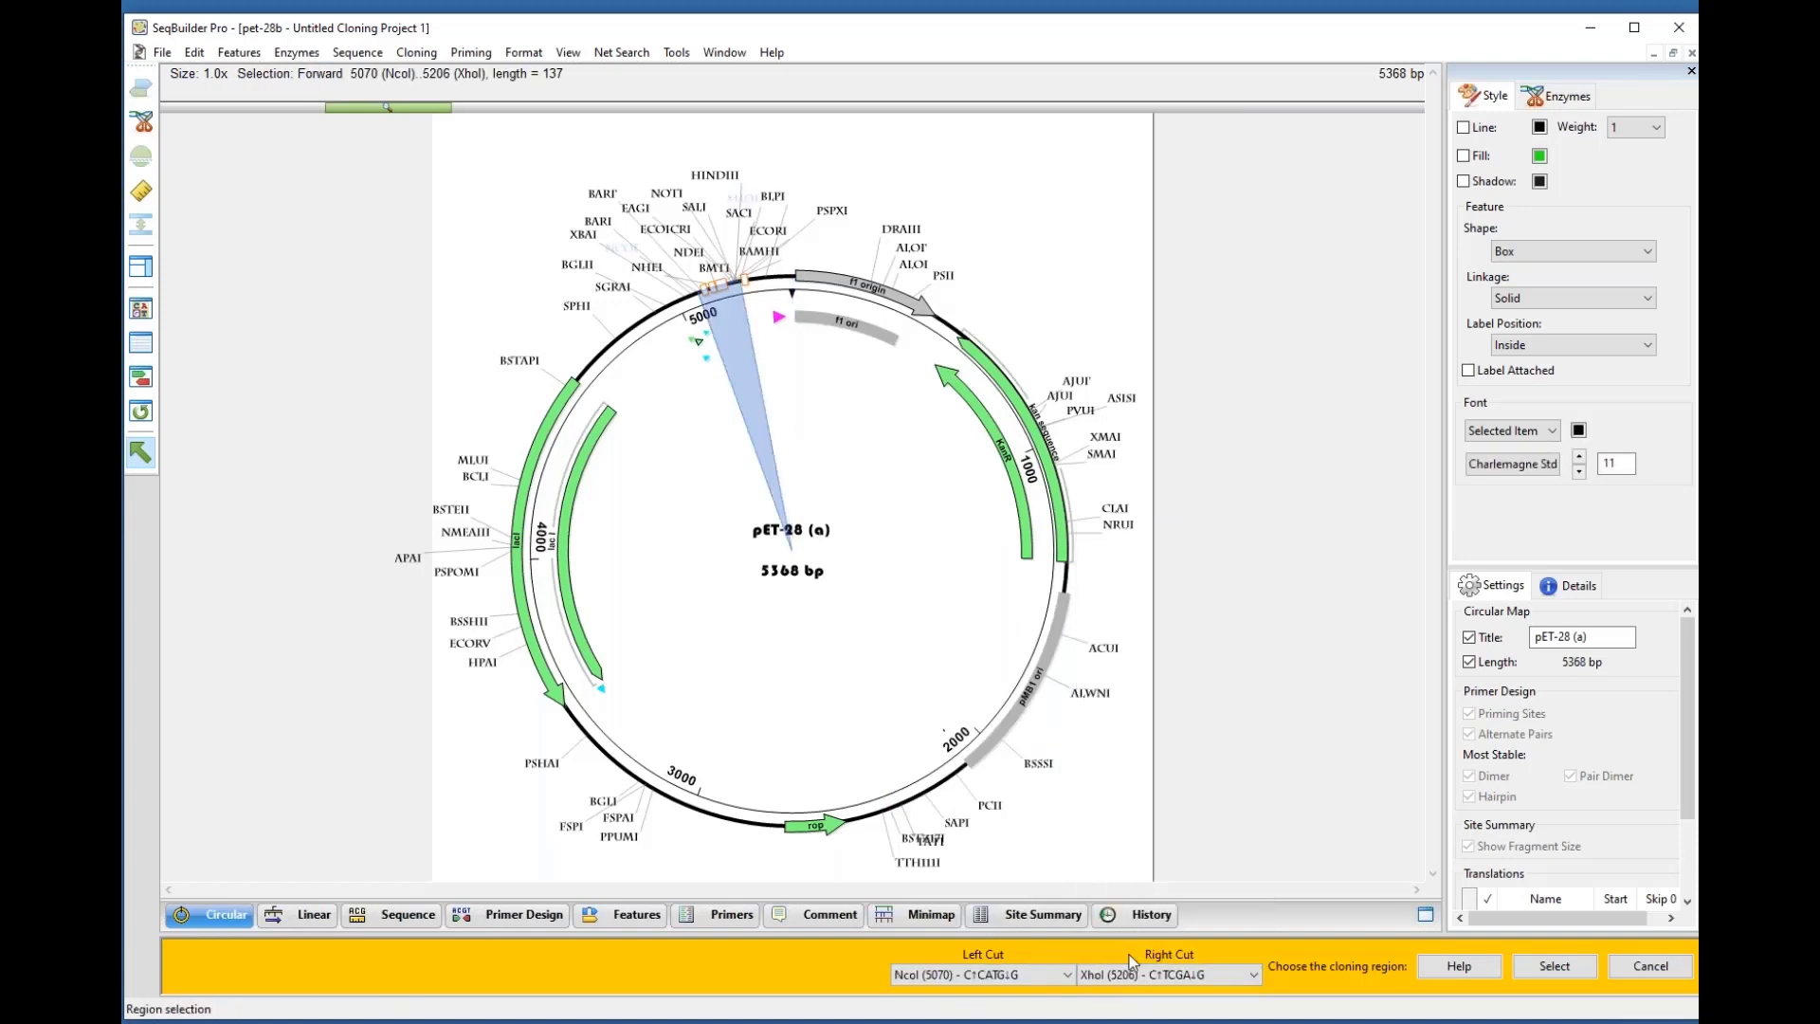
# Step: Bring the cloning project into its own widened window beside the other documents and add the GFP.seq file to it
pyautogui.click(1673, 53)
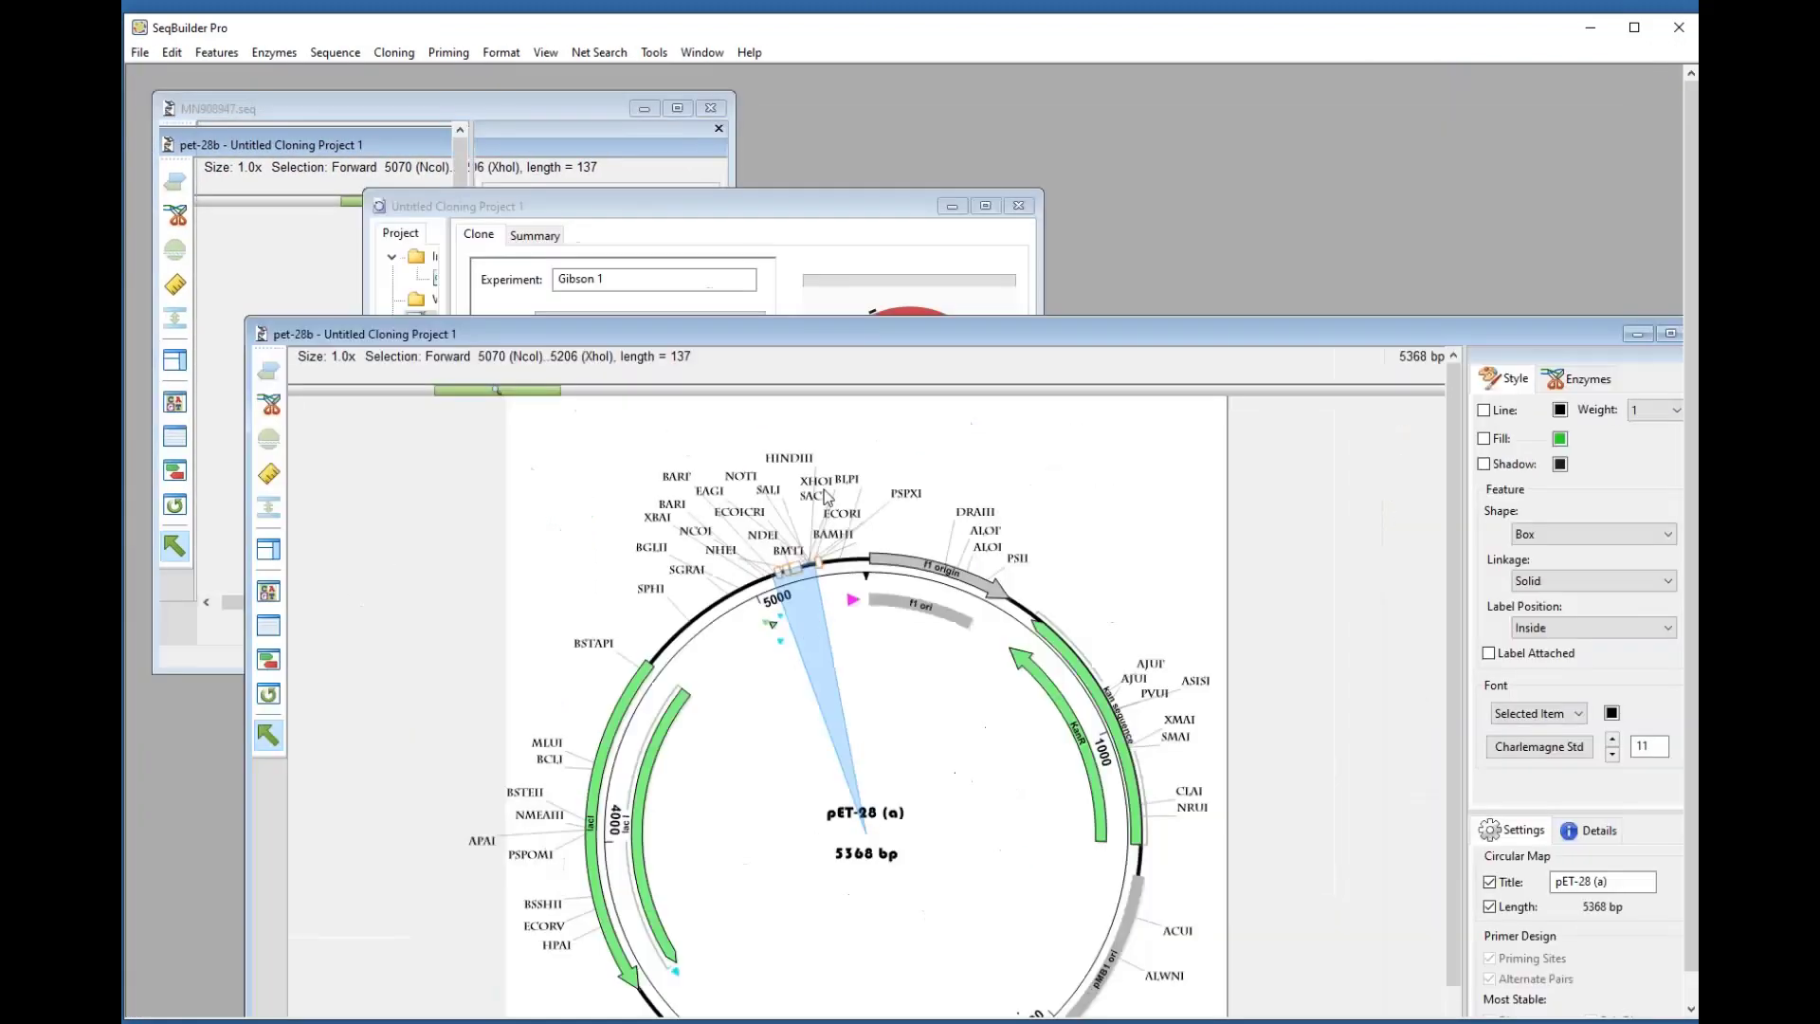
pyautogui.moveTo(824, 490); pyautogui.dragTo(828, 512)
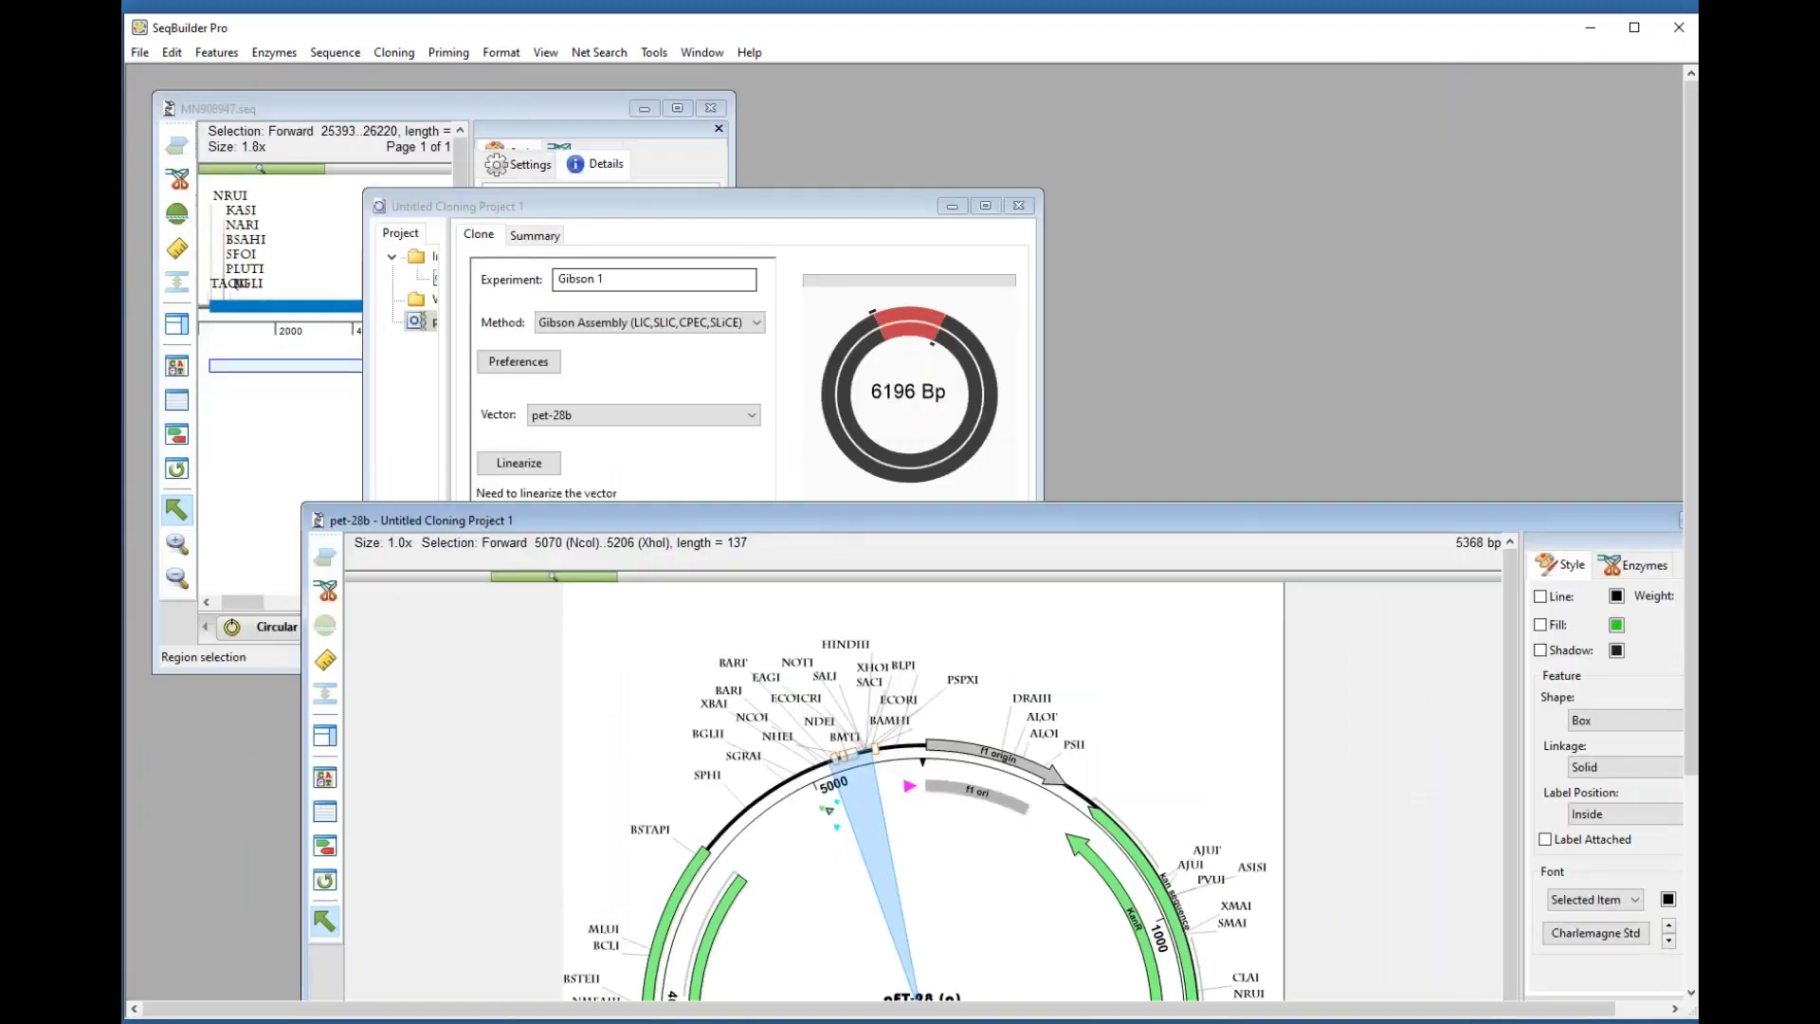
pyautogui.moveTo(552, 205); pyautogui.dragTo(570, 95)
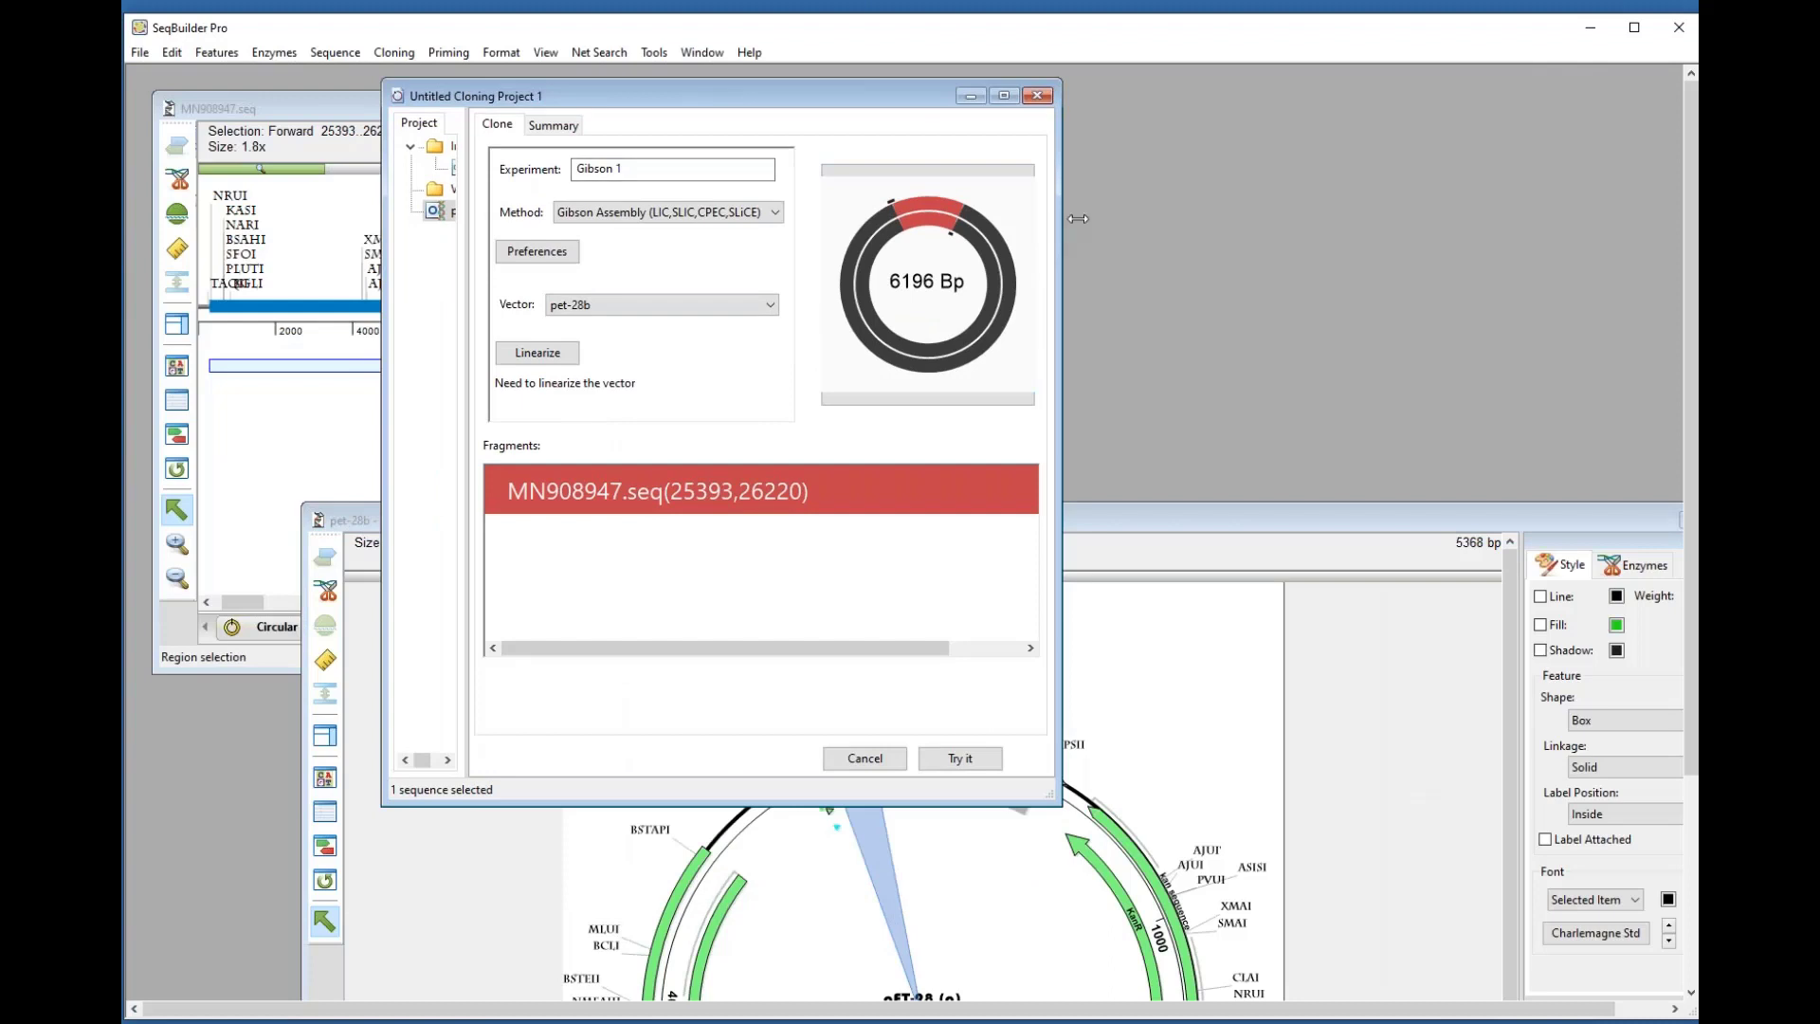
pyautogui.moveTo(1059, 223)
pyautogui.mouseDown()
pyautogui.moveTo(1697, 220)
pyautogui.moveTo(1592, 220)
pyautogui.mouseUp()
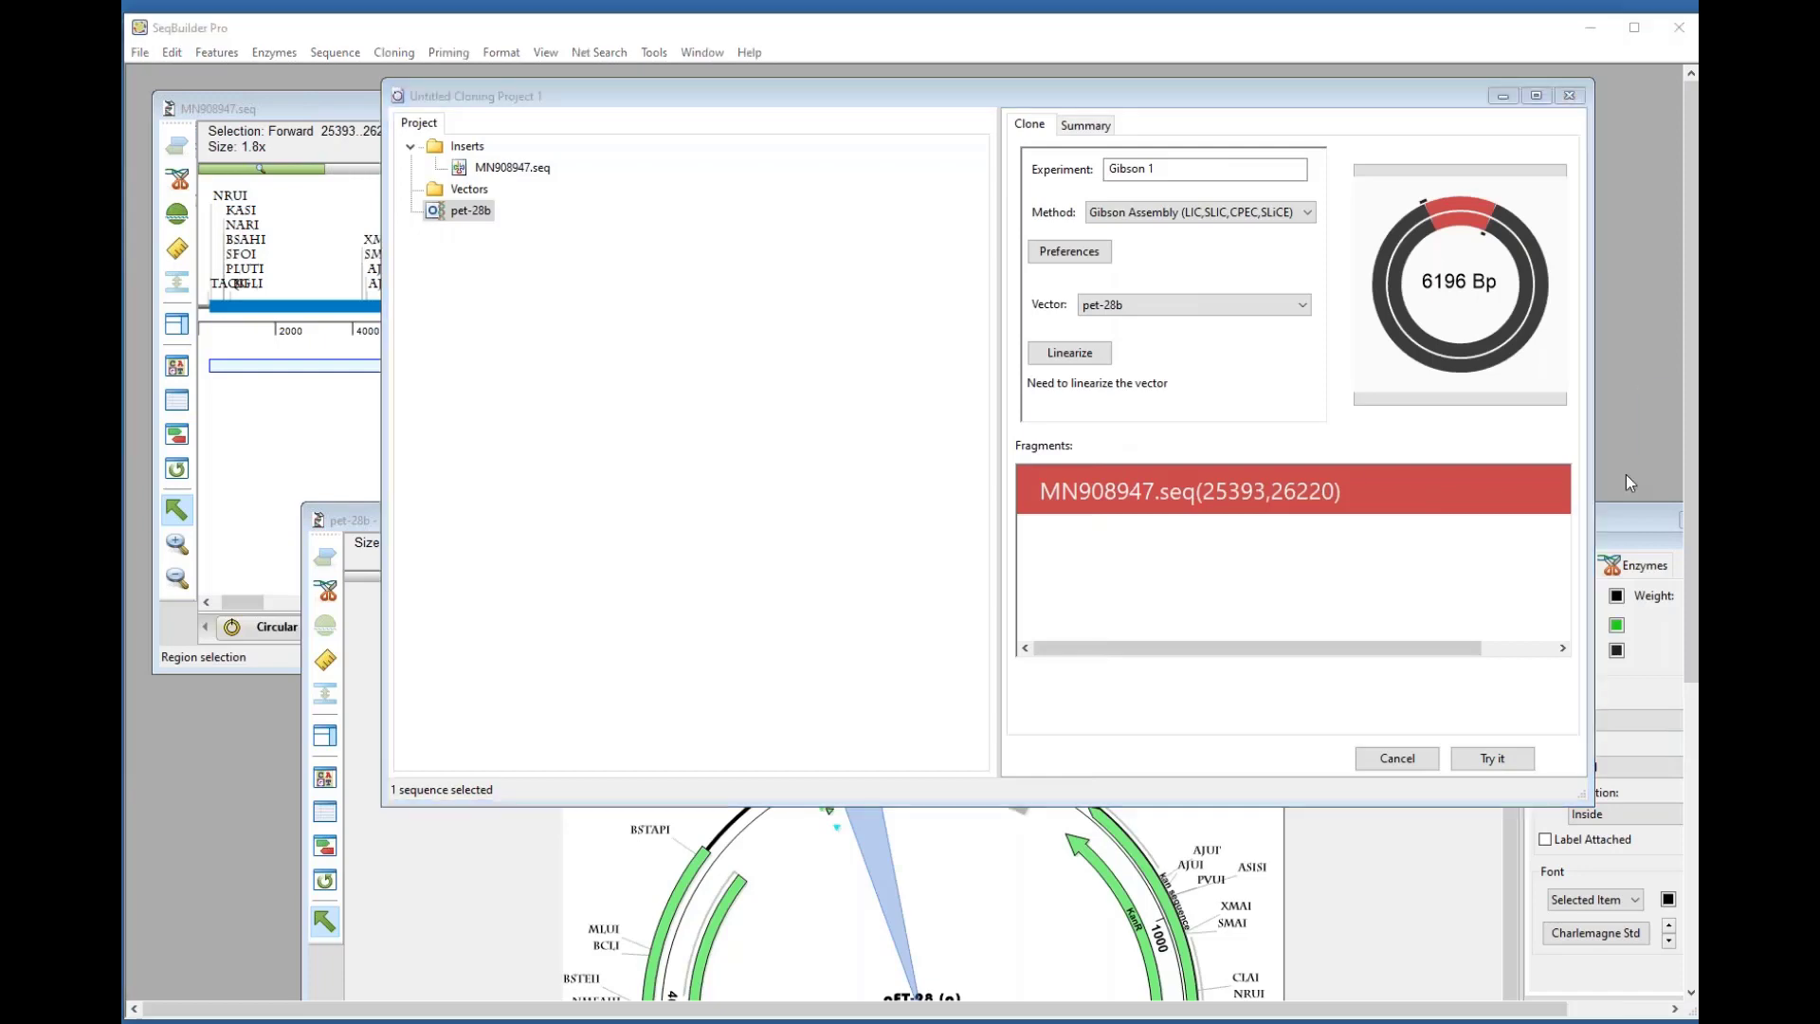
pyautogui.moveTo(1626, 475); pyautogui.dragTo(523, 406)
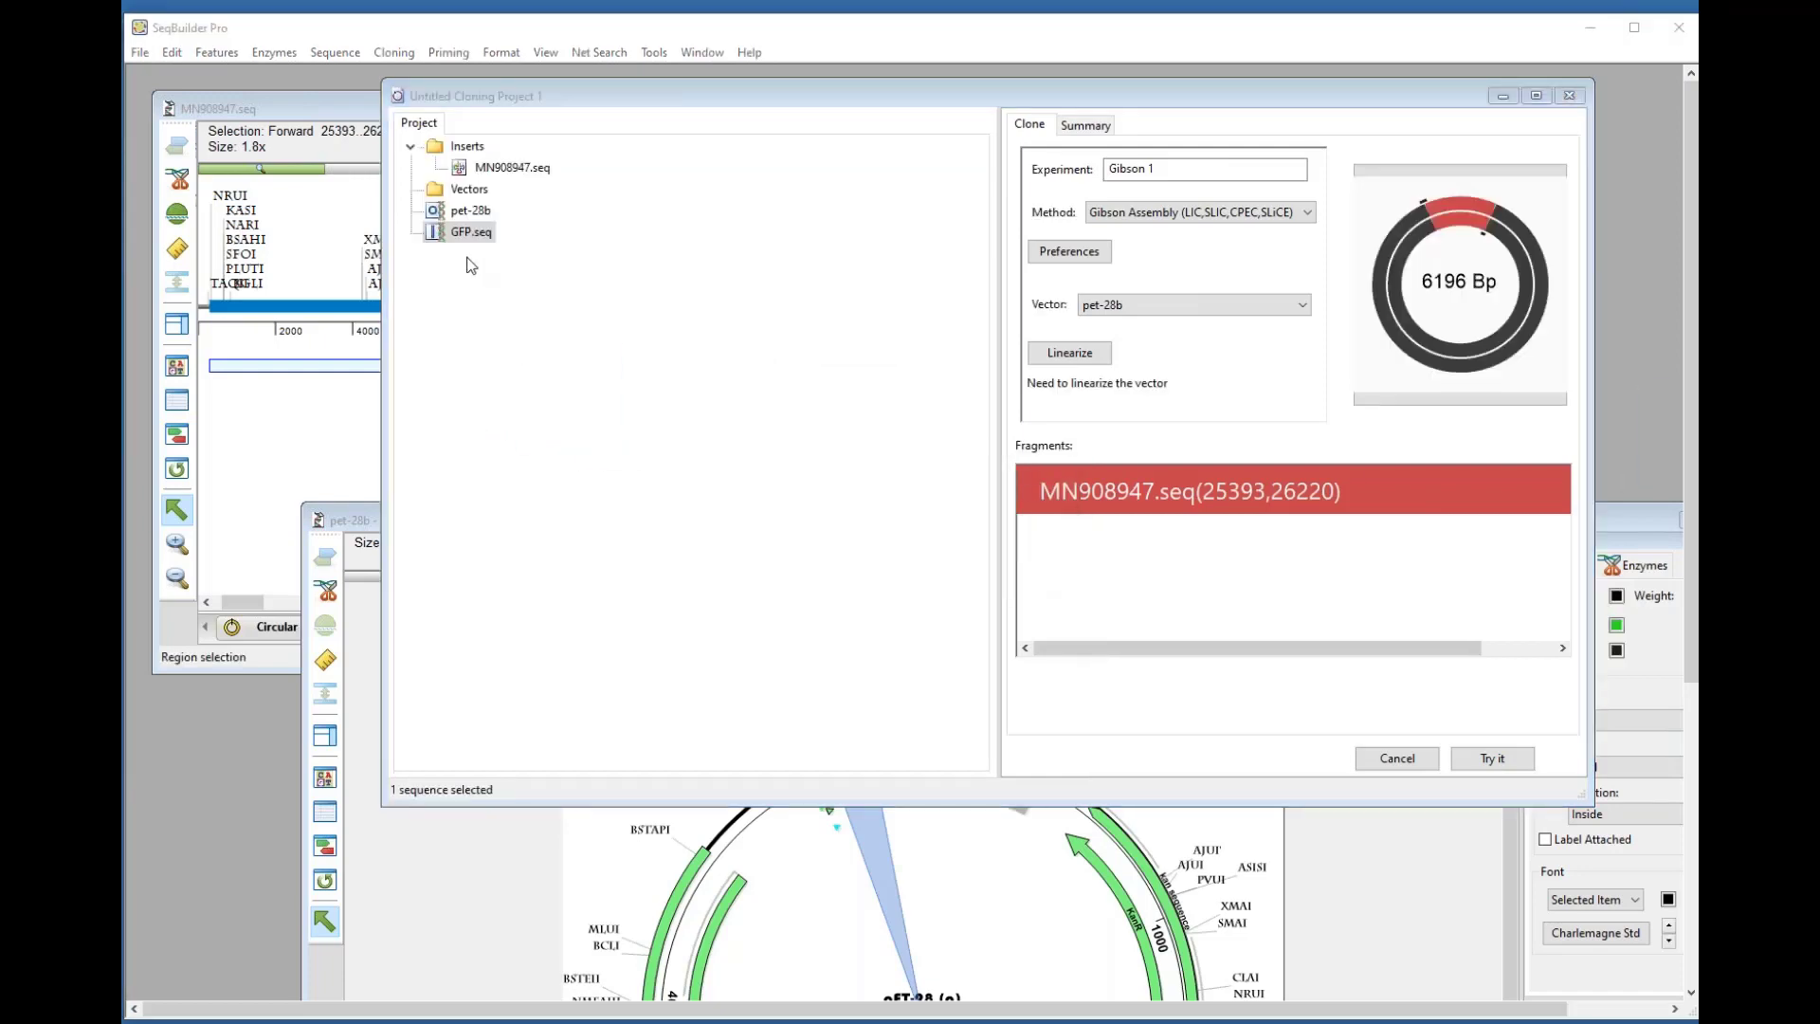
# Step: Move GFP.seq into the project's inserts and add it as the second Gibson 1 fragment, after the MN908947.seq fragment
pyautogui.click(457, 233)
pyautogui.moveTo(462, 233); pyautogui.dragTo(1128, 582)
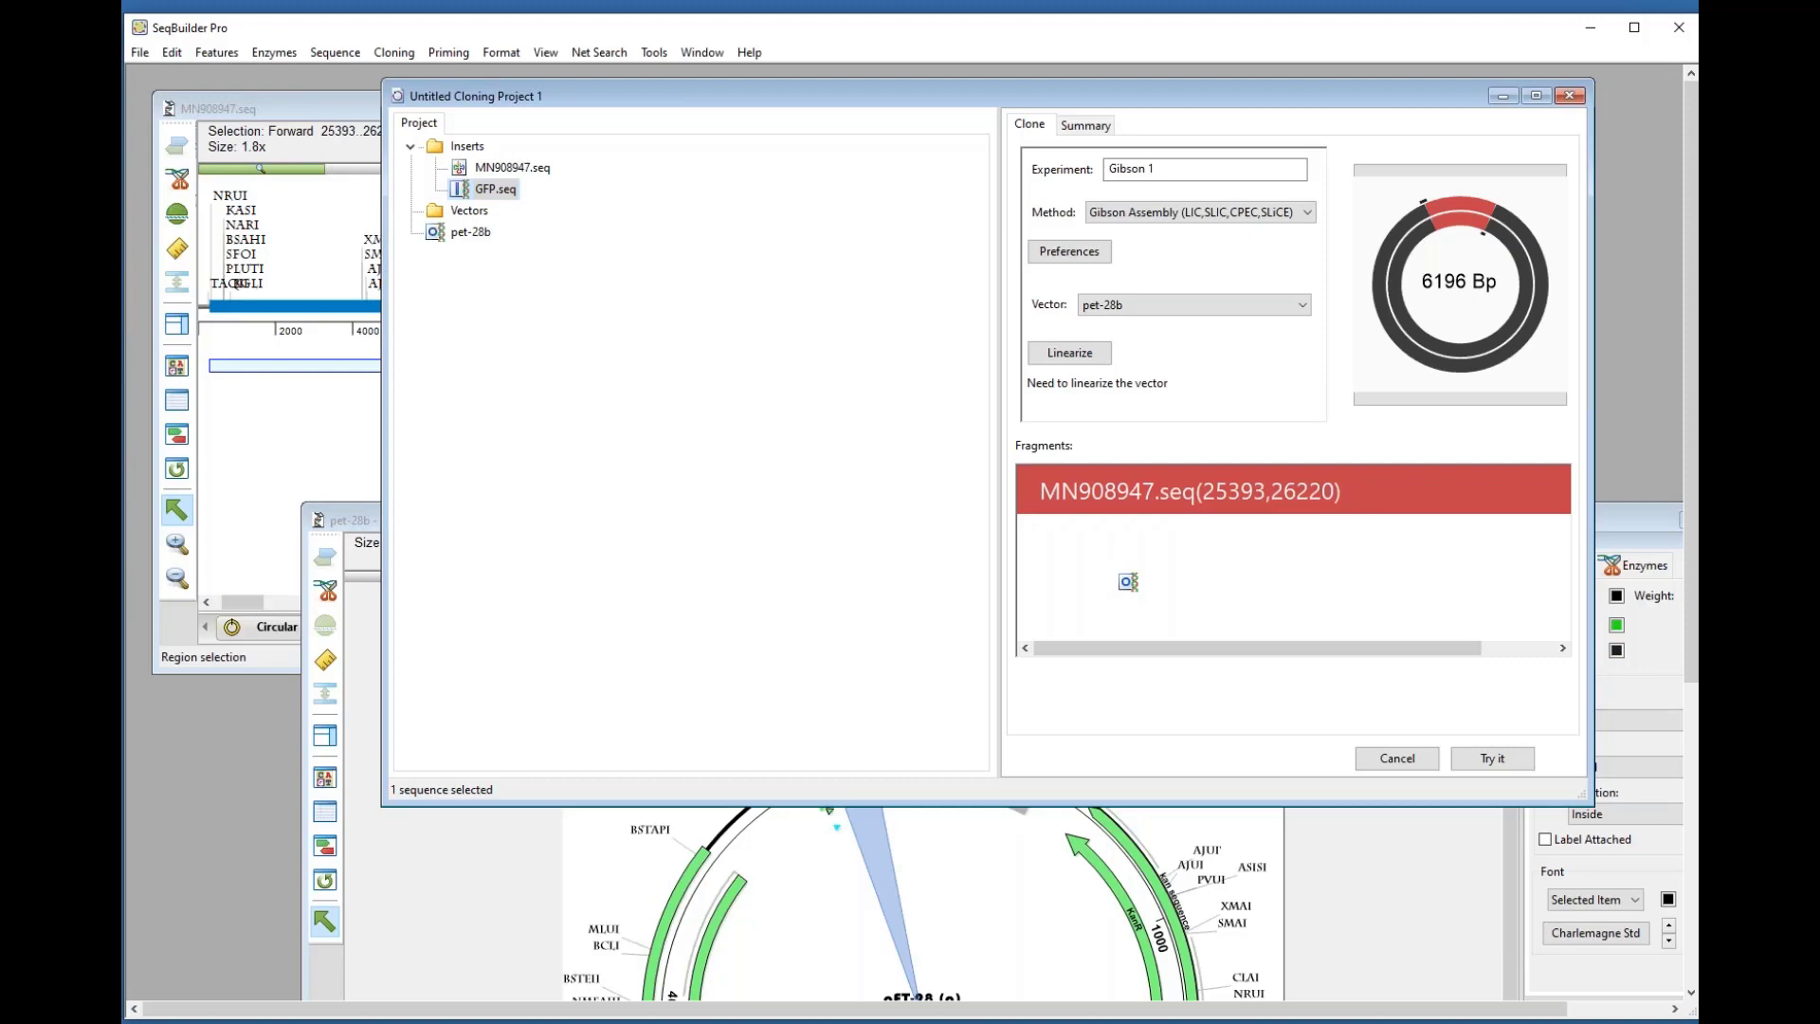
pyautogui.moveTo(1128, 581); pyautogui.dragTo(1130, 577)
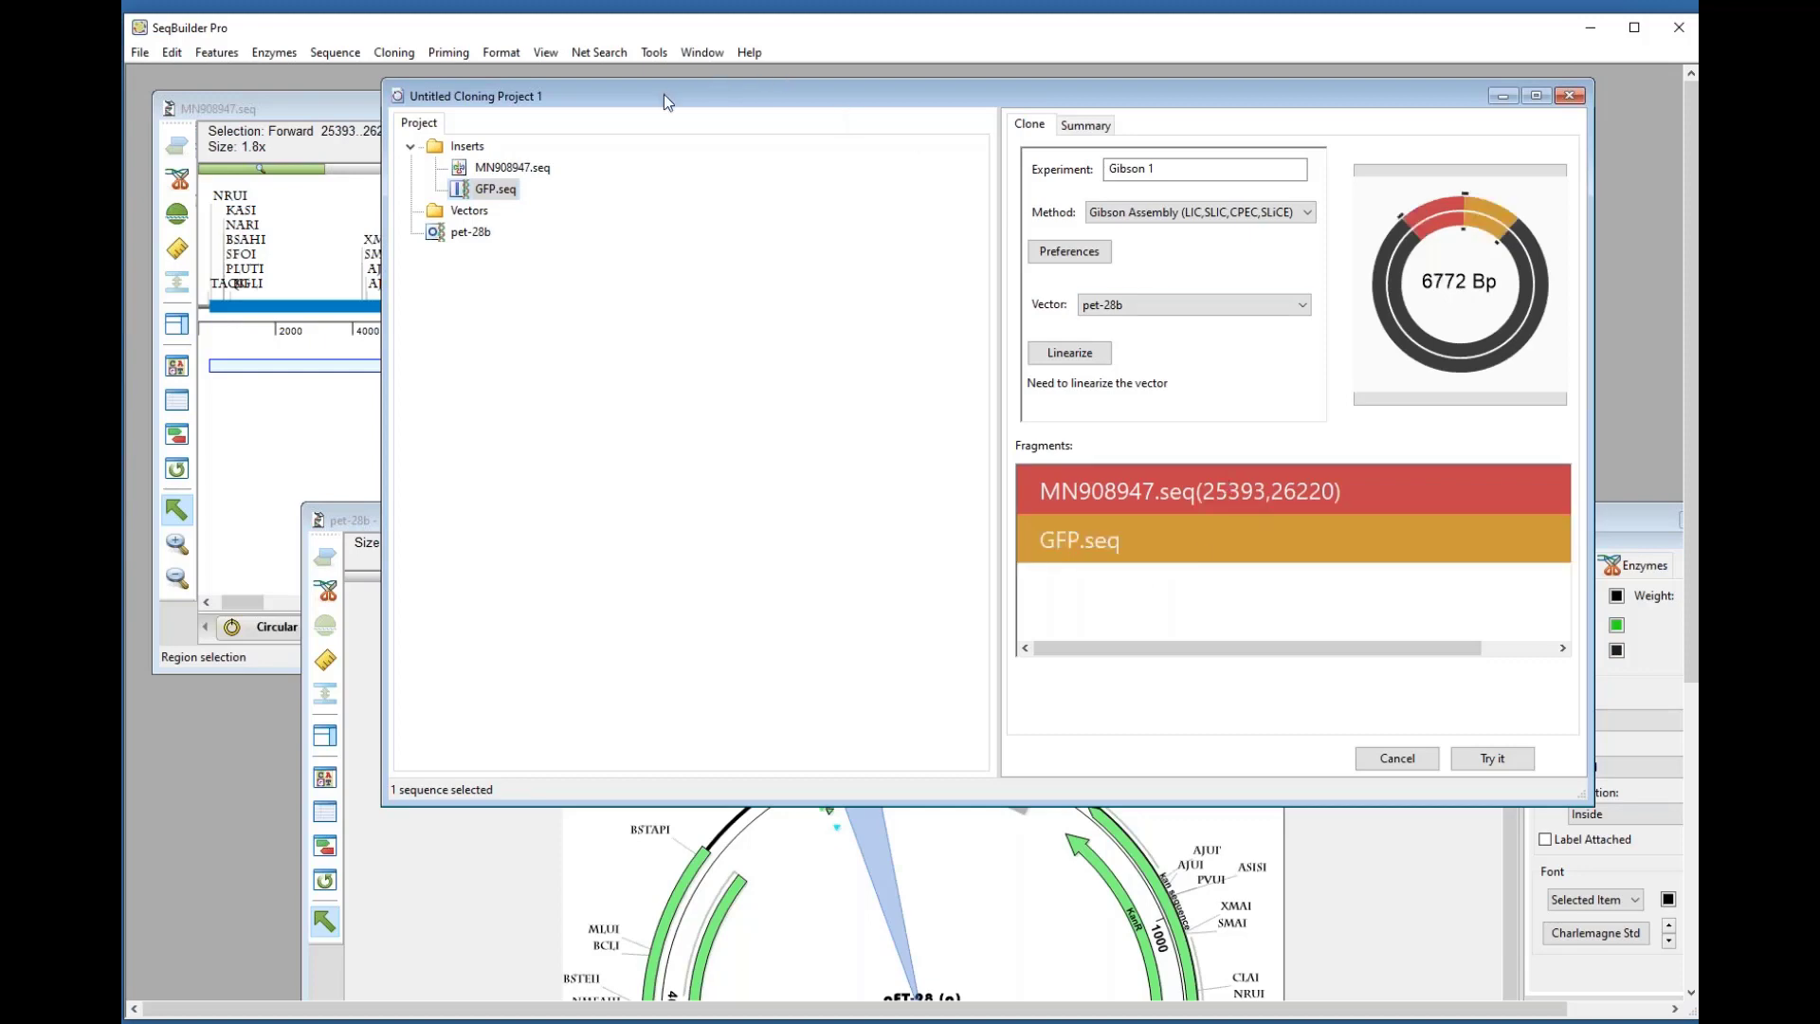
# Step: Close the leftover pet-28b window and linearize the vector again with NcoI (5070) as left cut and XhoI (5206) as right cut
pyautogui.click(560, 918)
pyautogui.moveTo(1596, 516); pyautogui.dragTo(1299, 505)
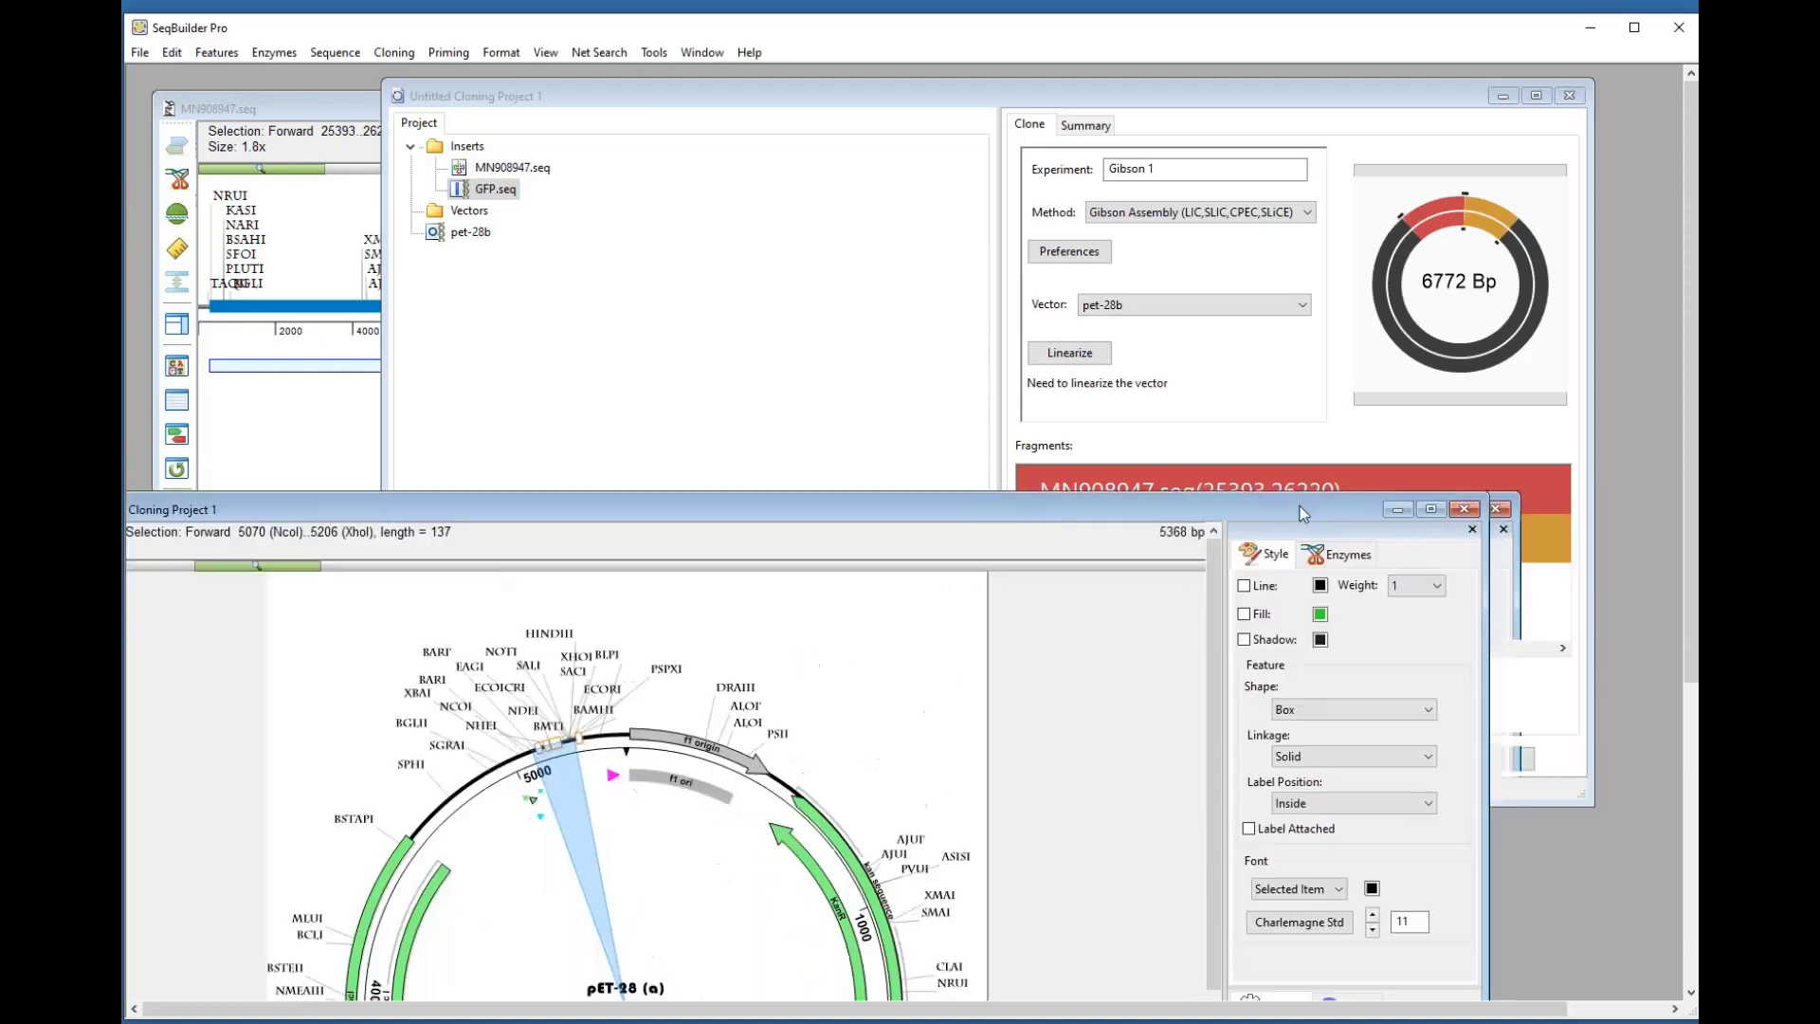
pyautogui.click(1464, 508)
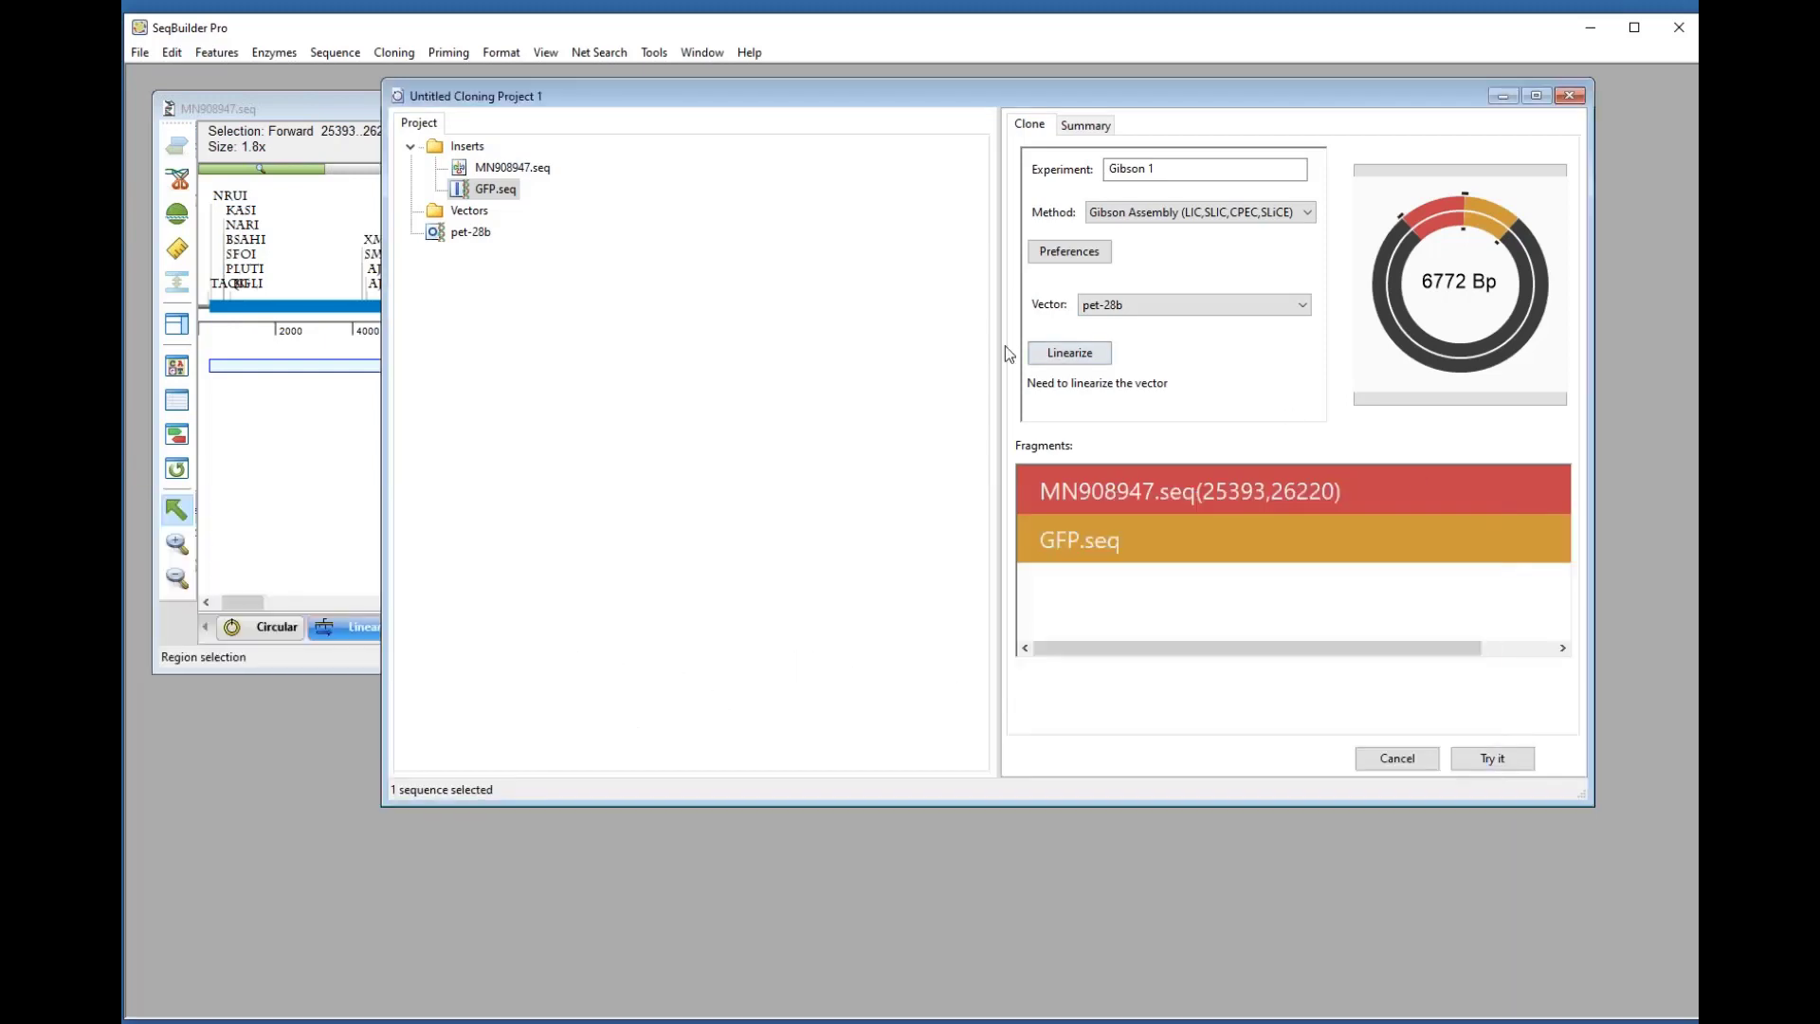
pyautogui.click(1067, 354)
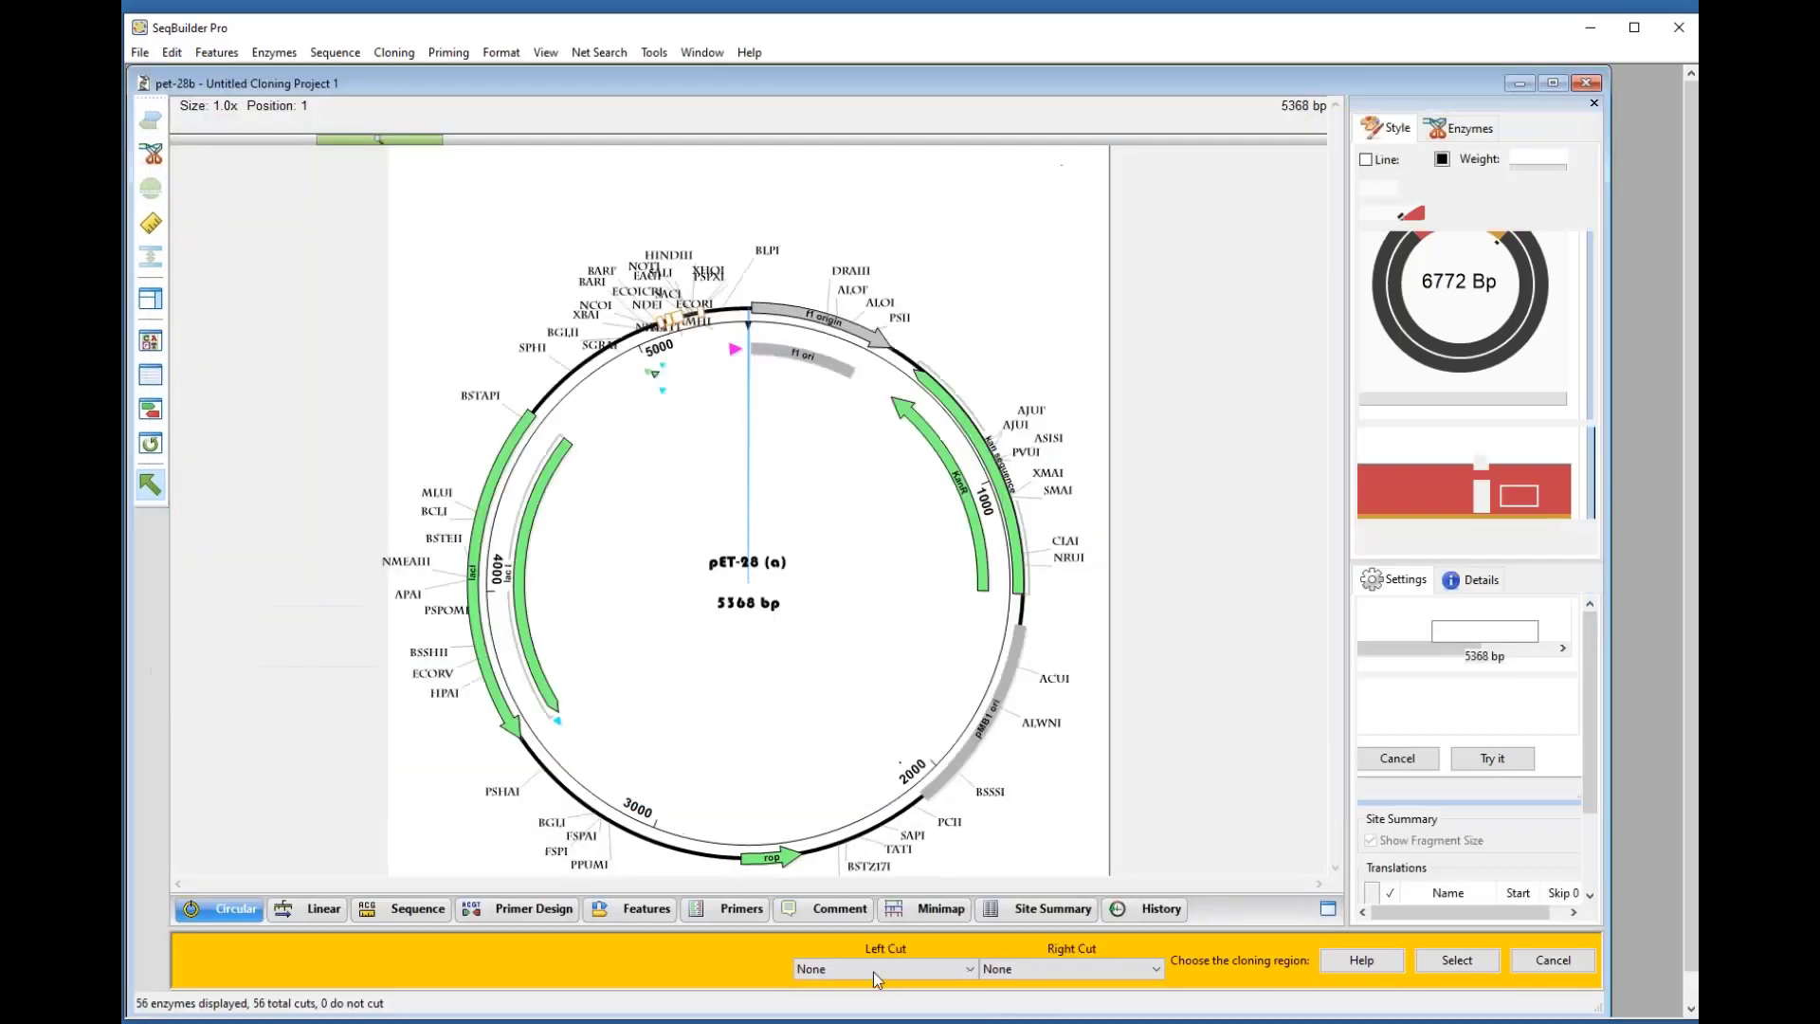
pyautogui.click(873, 972)
pyautogui.click(841, 906)
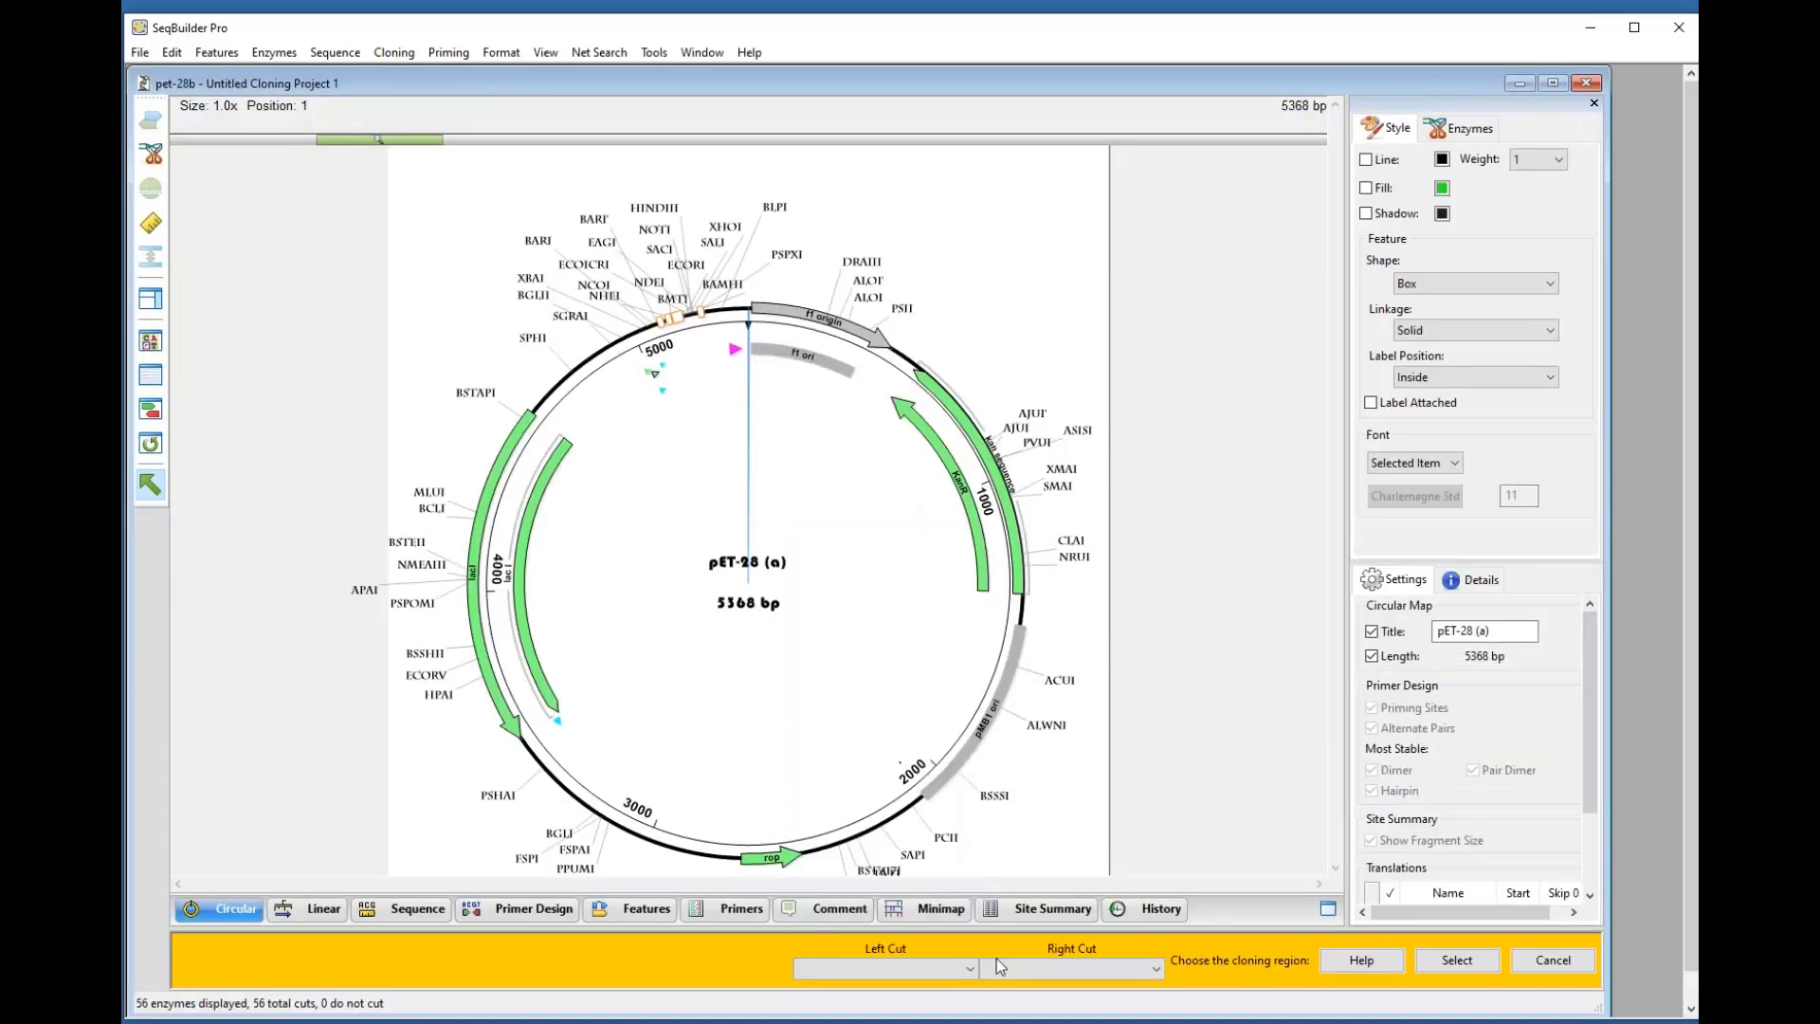
pyautogui.click(998, 966)
pyautogui.click(968, 896)
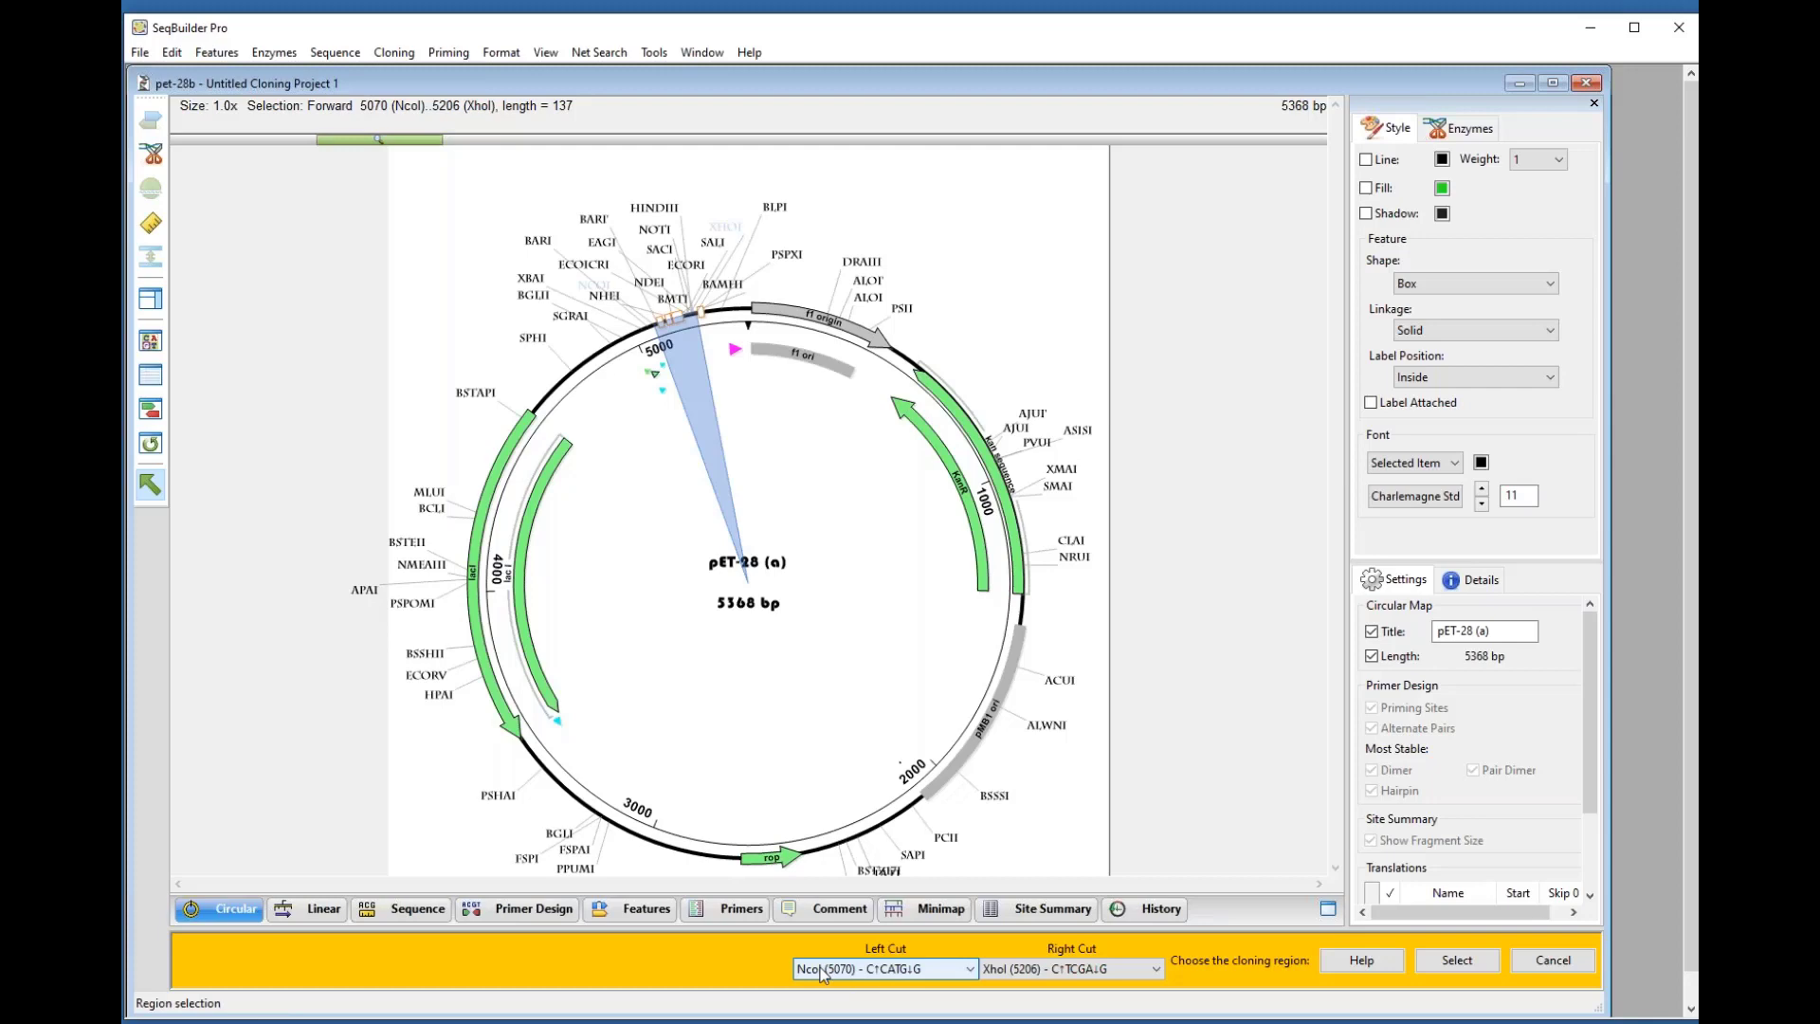
pyautogui.click(1456, 960)
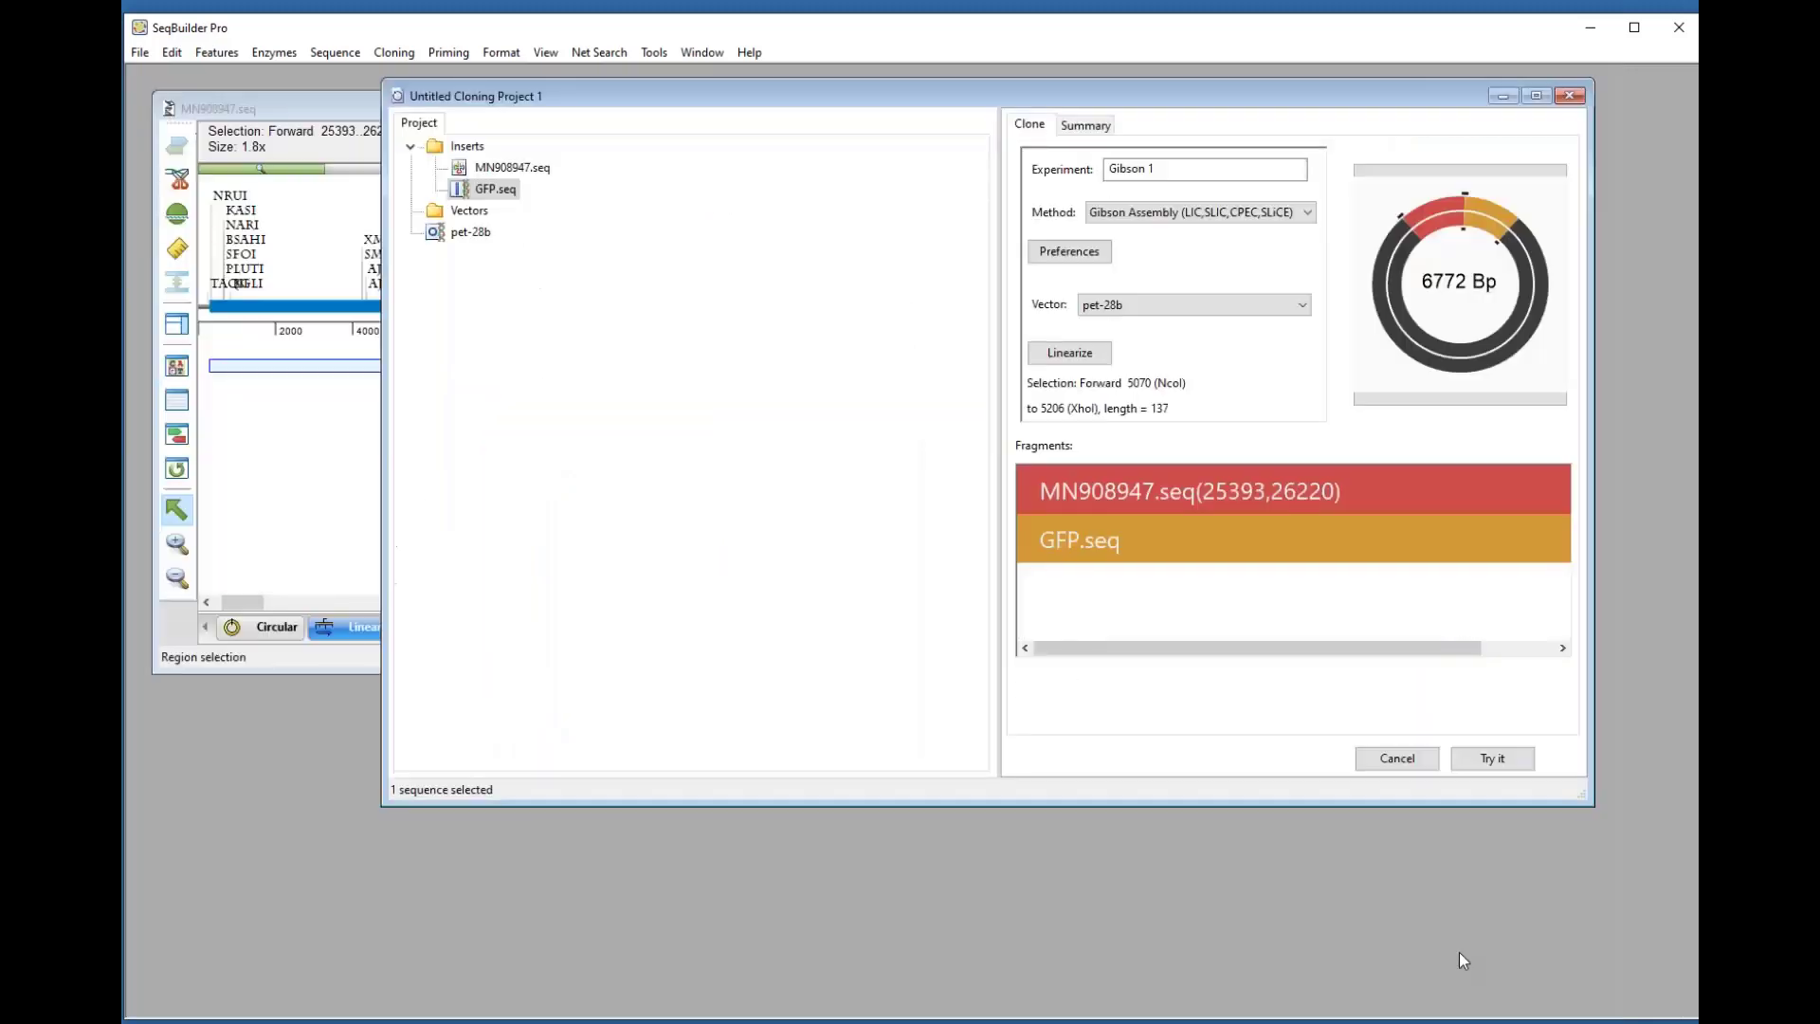
# Step: Review the fragments, primers, steps and fragment junctions in the enlarged Cloning Summary, and make the Gibson 1 clone
pyautogui.click(1087, 128)
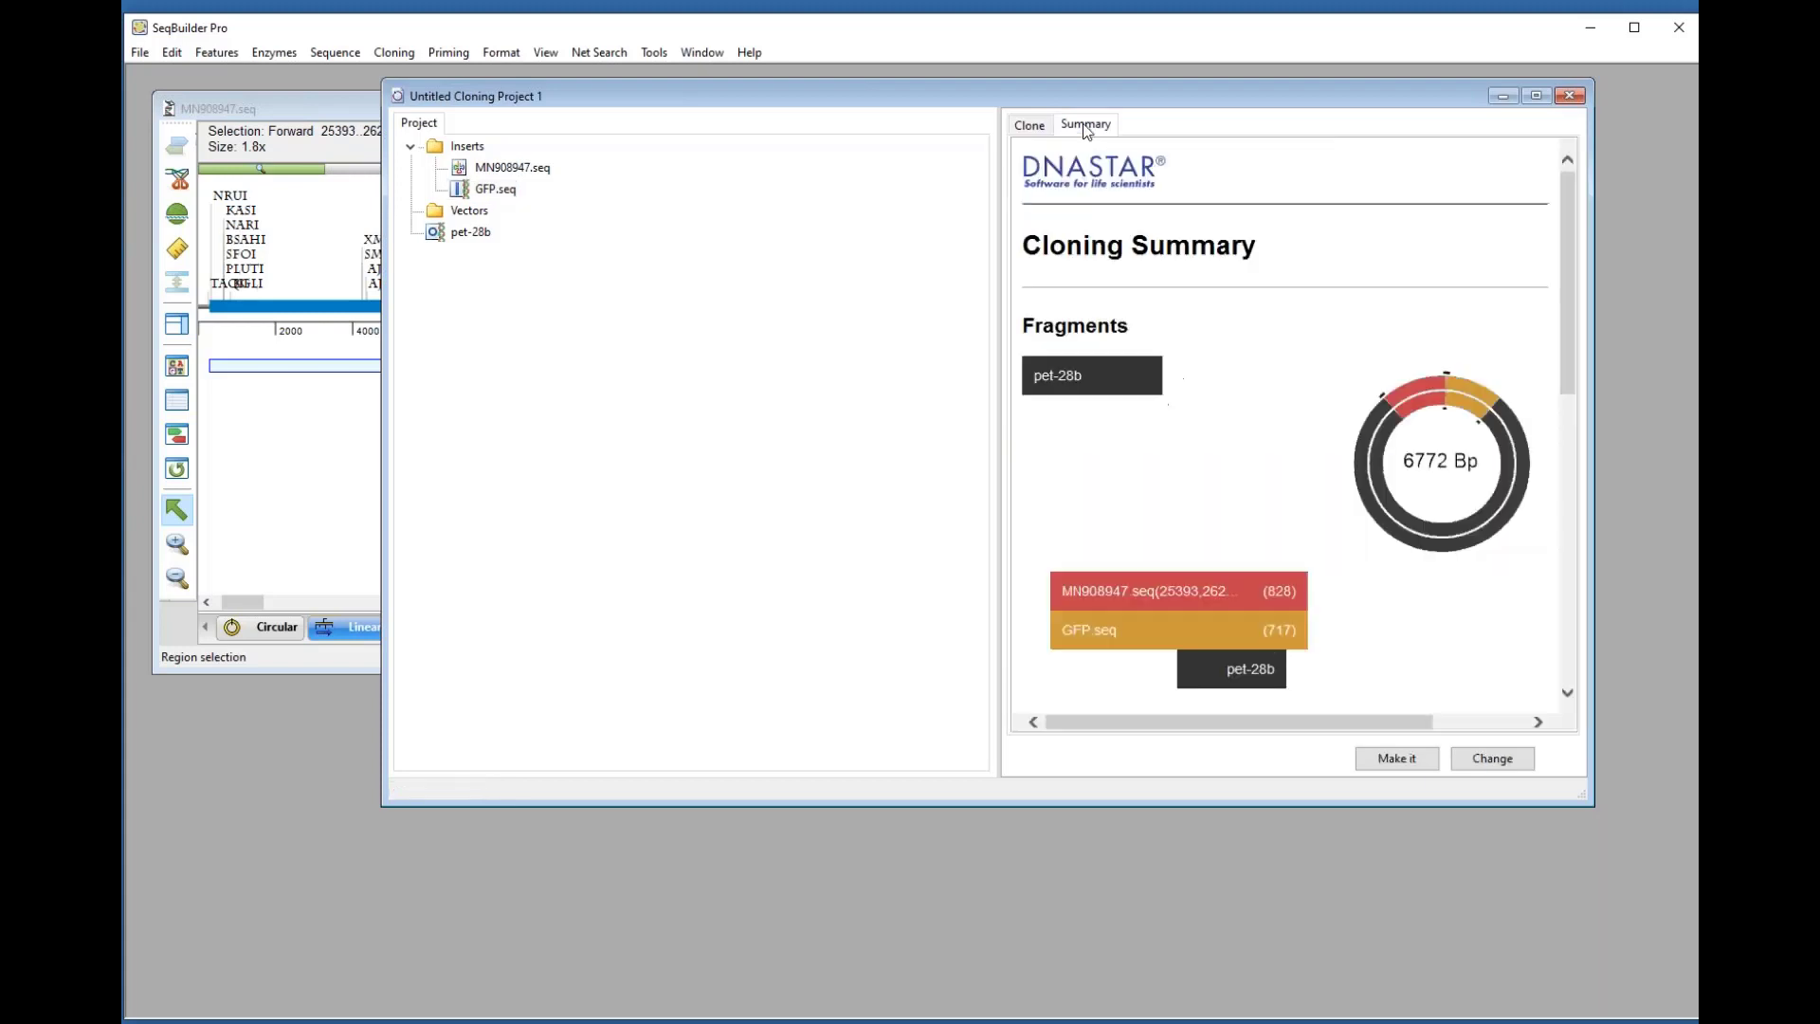
pyautogui.moveTo(1587, 801); pyautogui.dragTo(1596, 976)
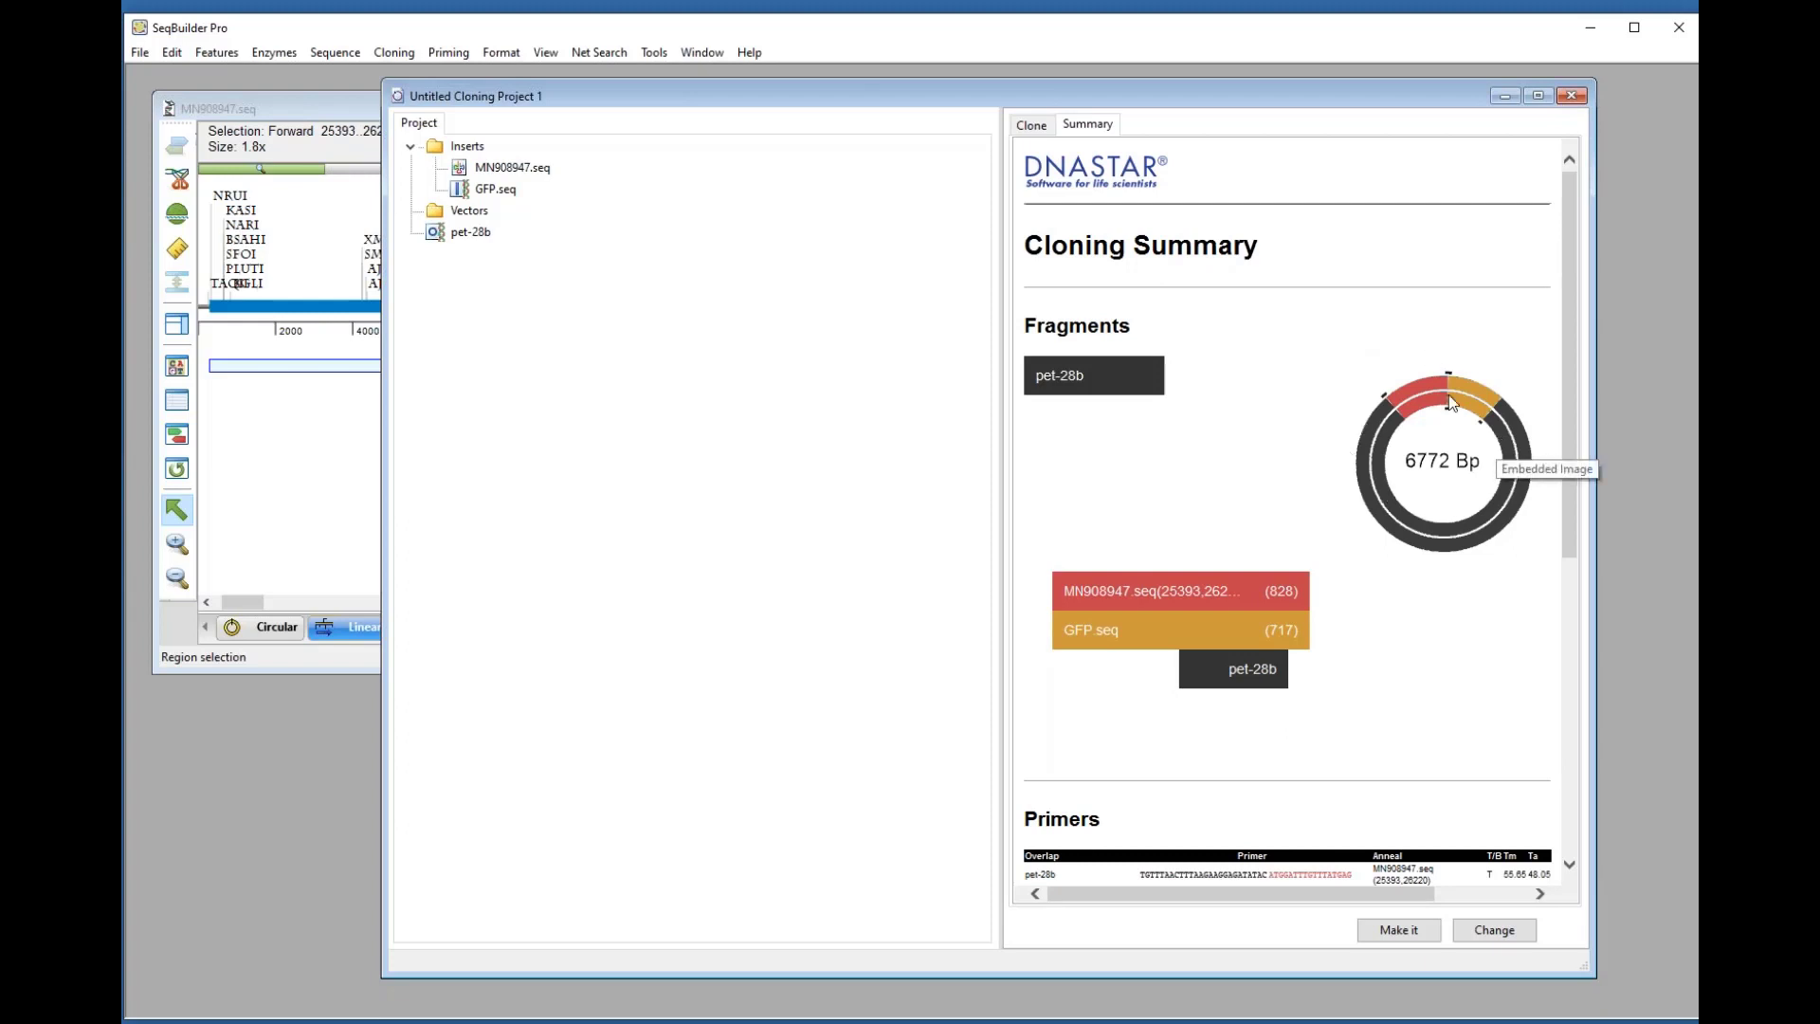
pyautogui.moveTo(1566, 277); pyautogui.dragTo(1593, 550)
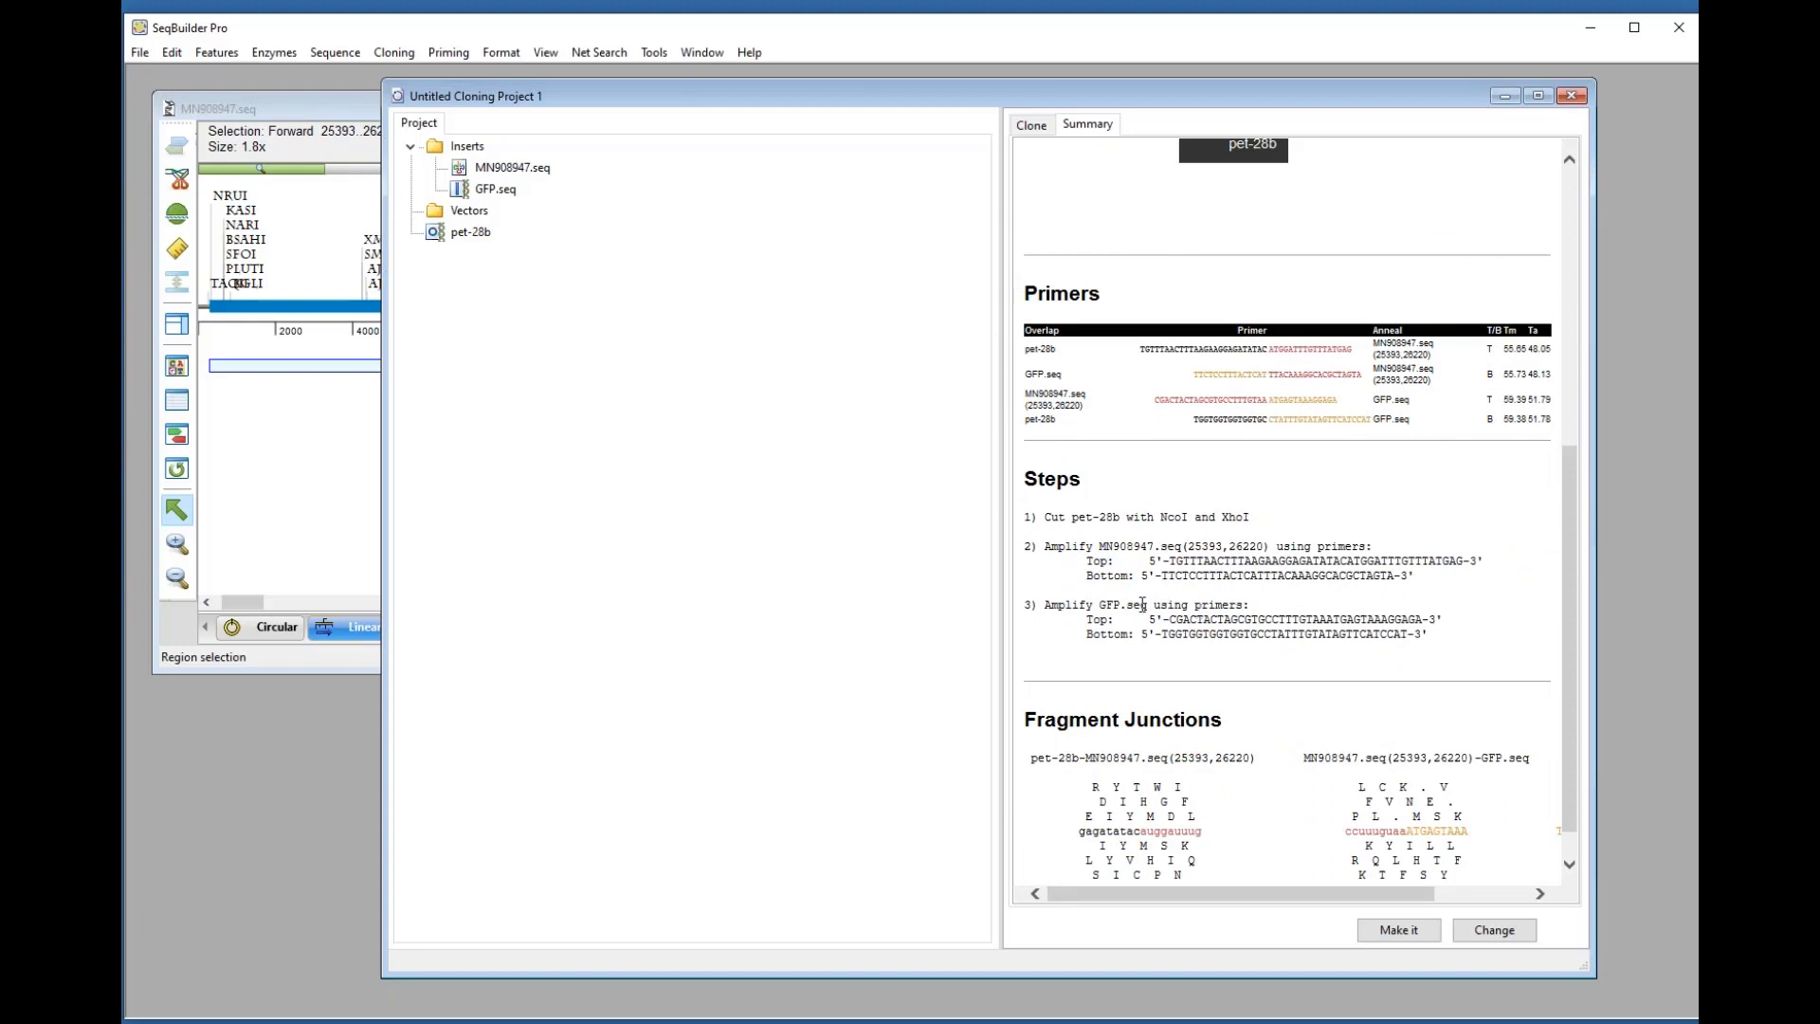
pyautogui.scroll(-1, 1569, 607)
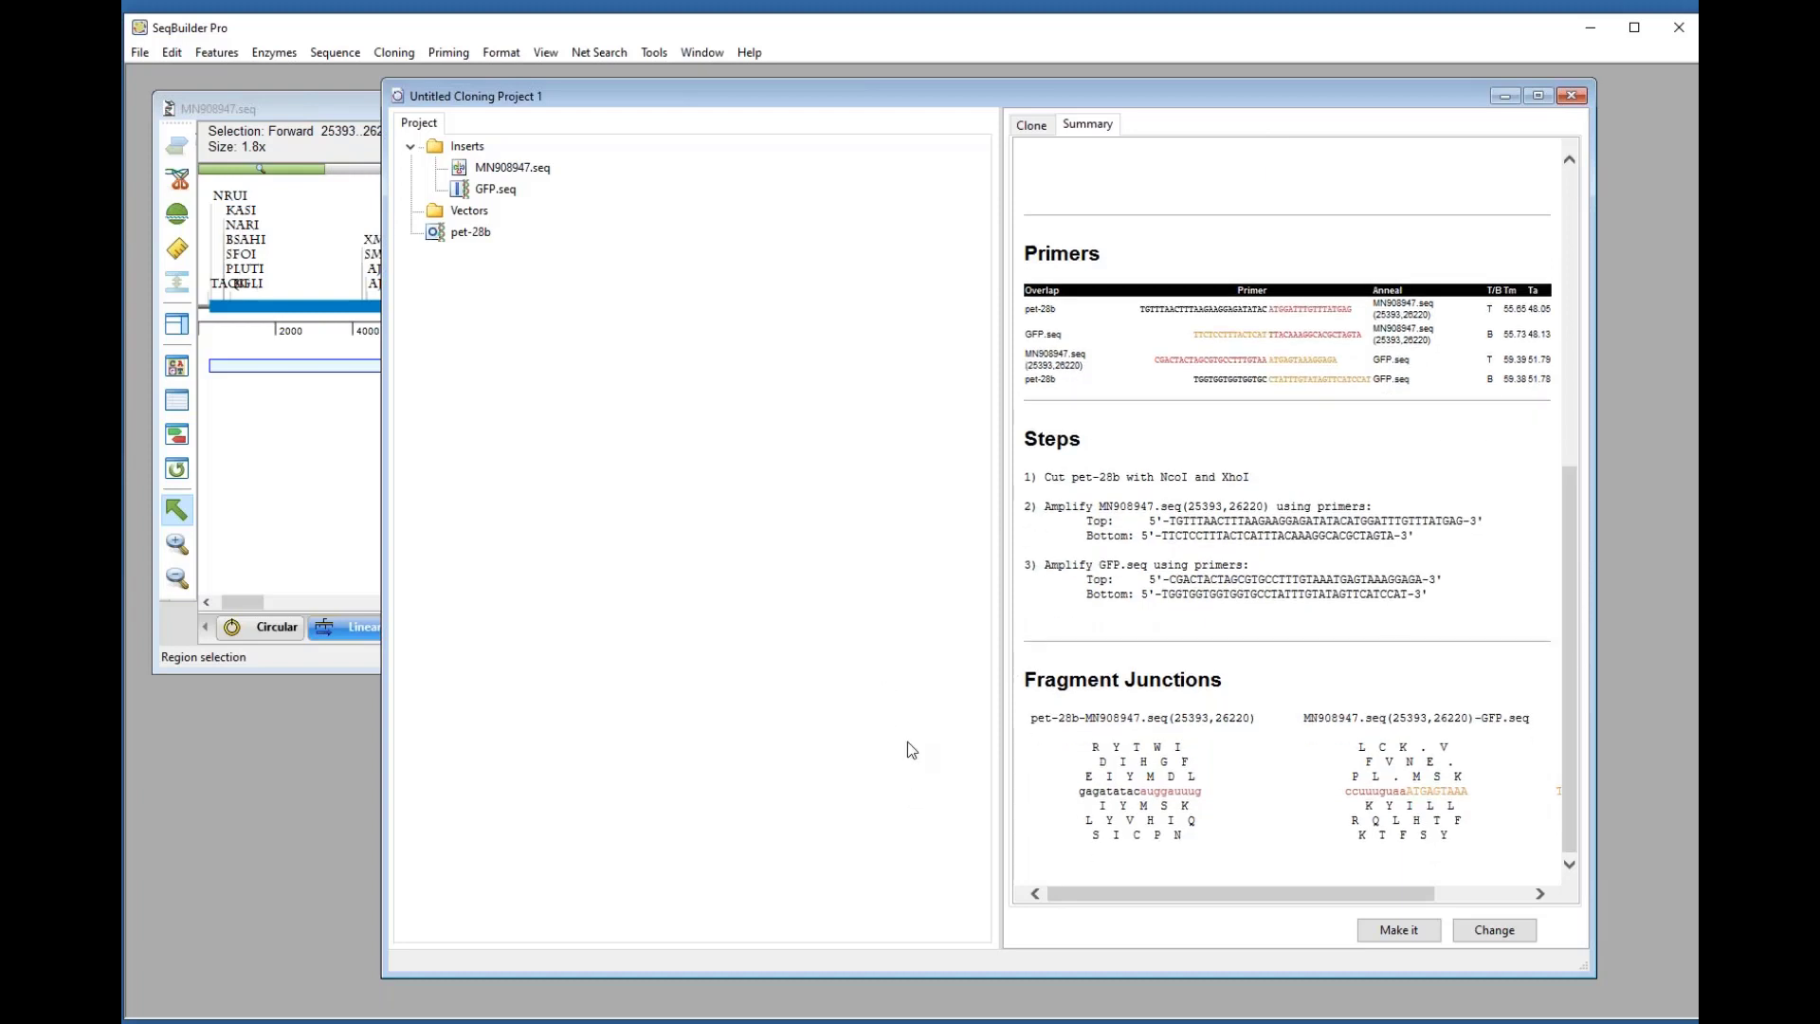
pyautogui.moveTo(1575, 557)
pyautogui.mouseDown()
pyautogui.moveTo(1547, 248)
pyautogui.moveTo(1569, 567)
pyautogui.mouseUp()
pyautogui.click(1392, 933)
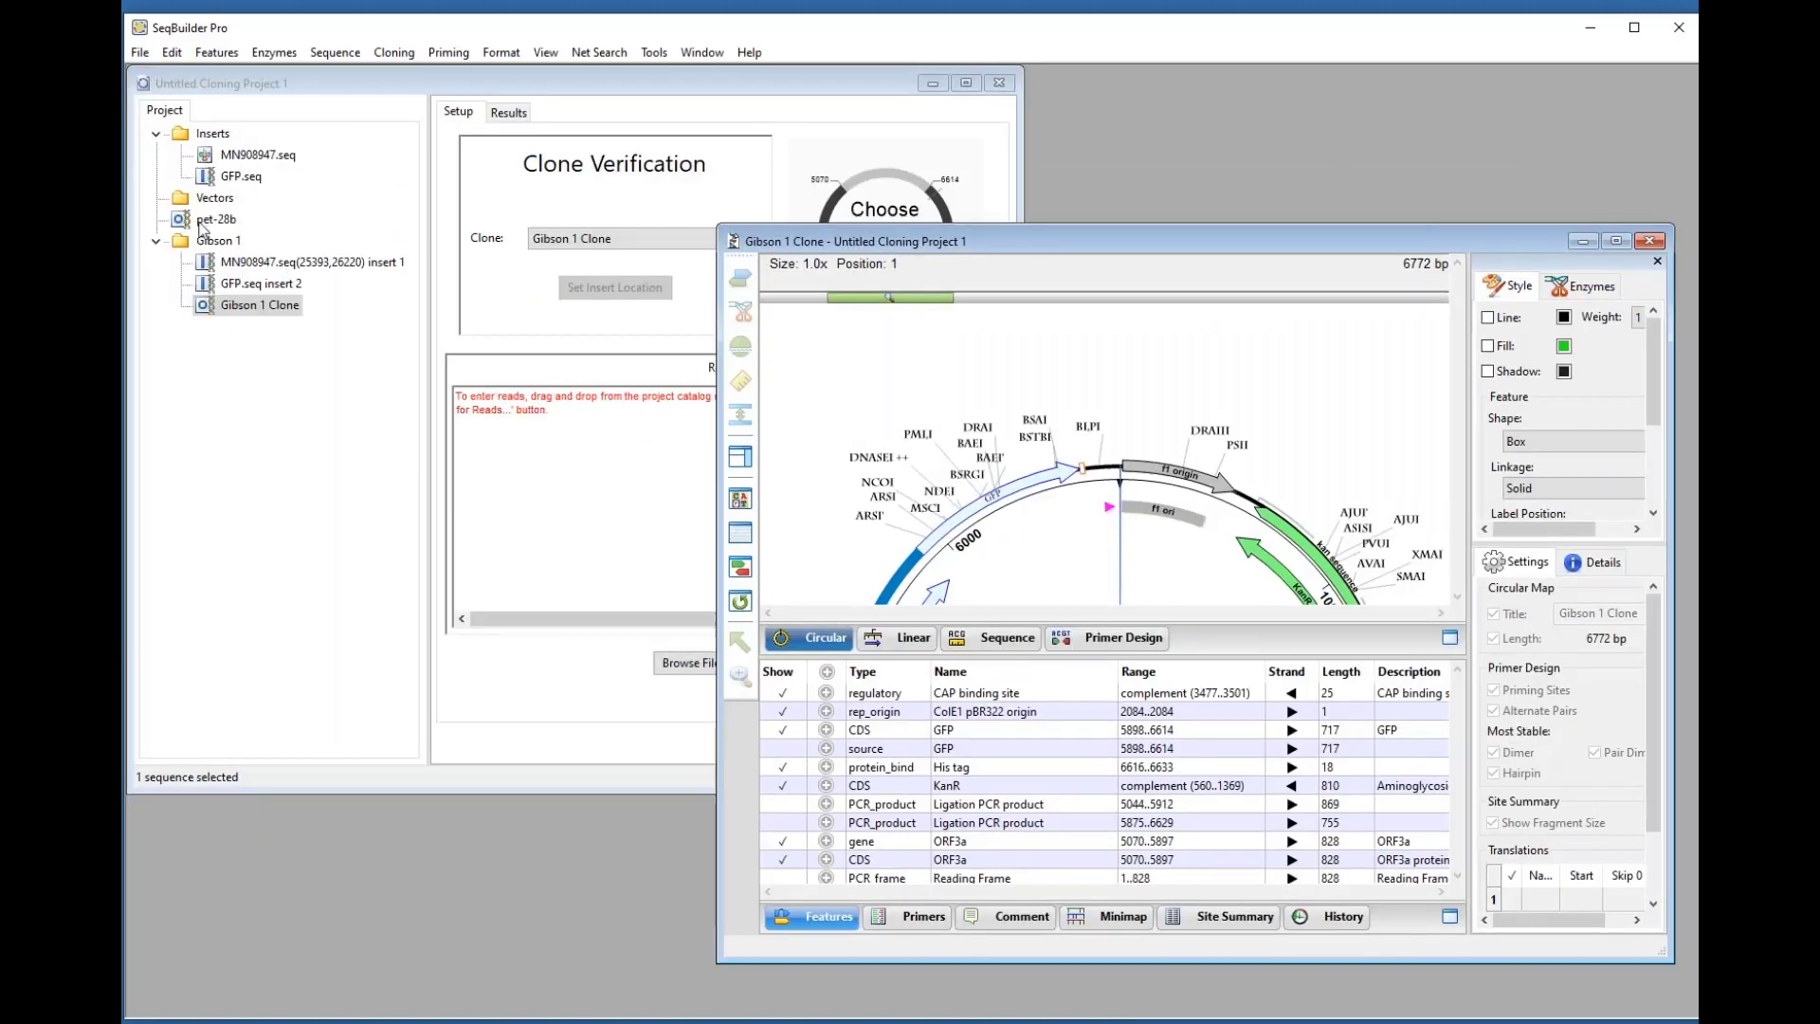
# Step: Check the sequences added under Gibson 1 in the project, and move and enlarge the Gibson 1 Clone window
pyautogui.click(297, 367)
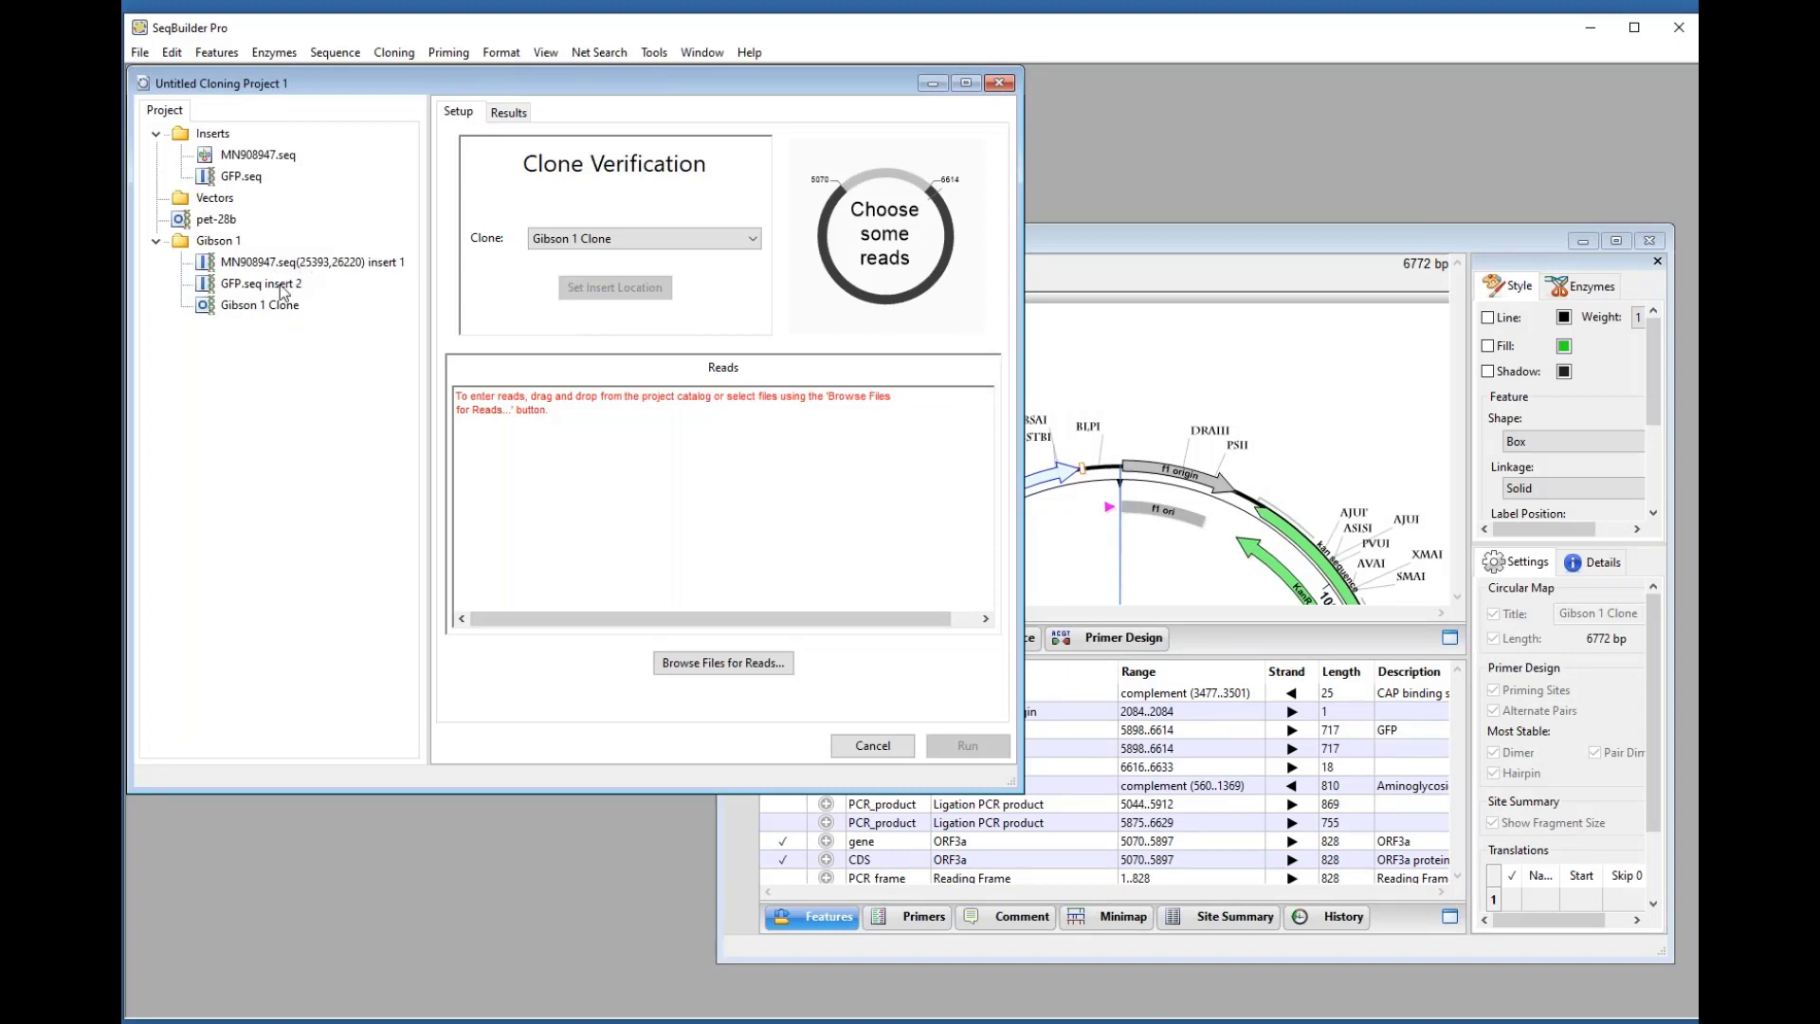
pyautogui.click(1163, 231)
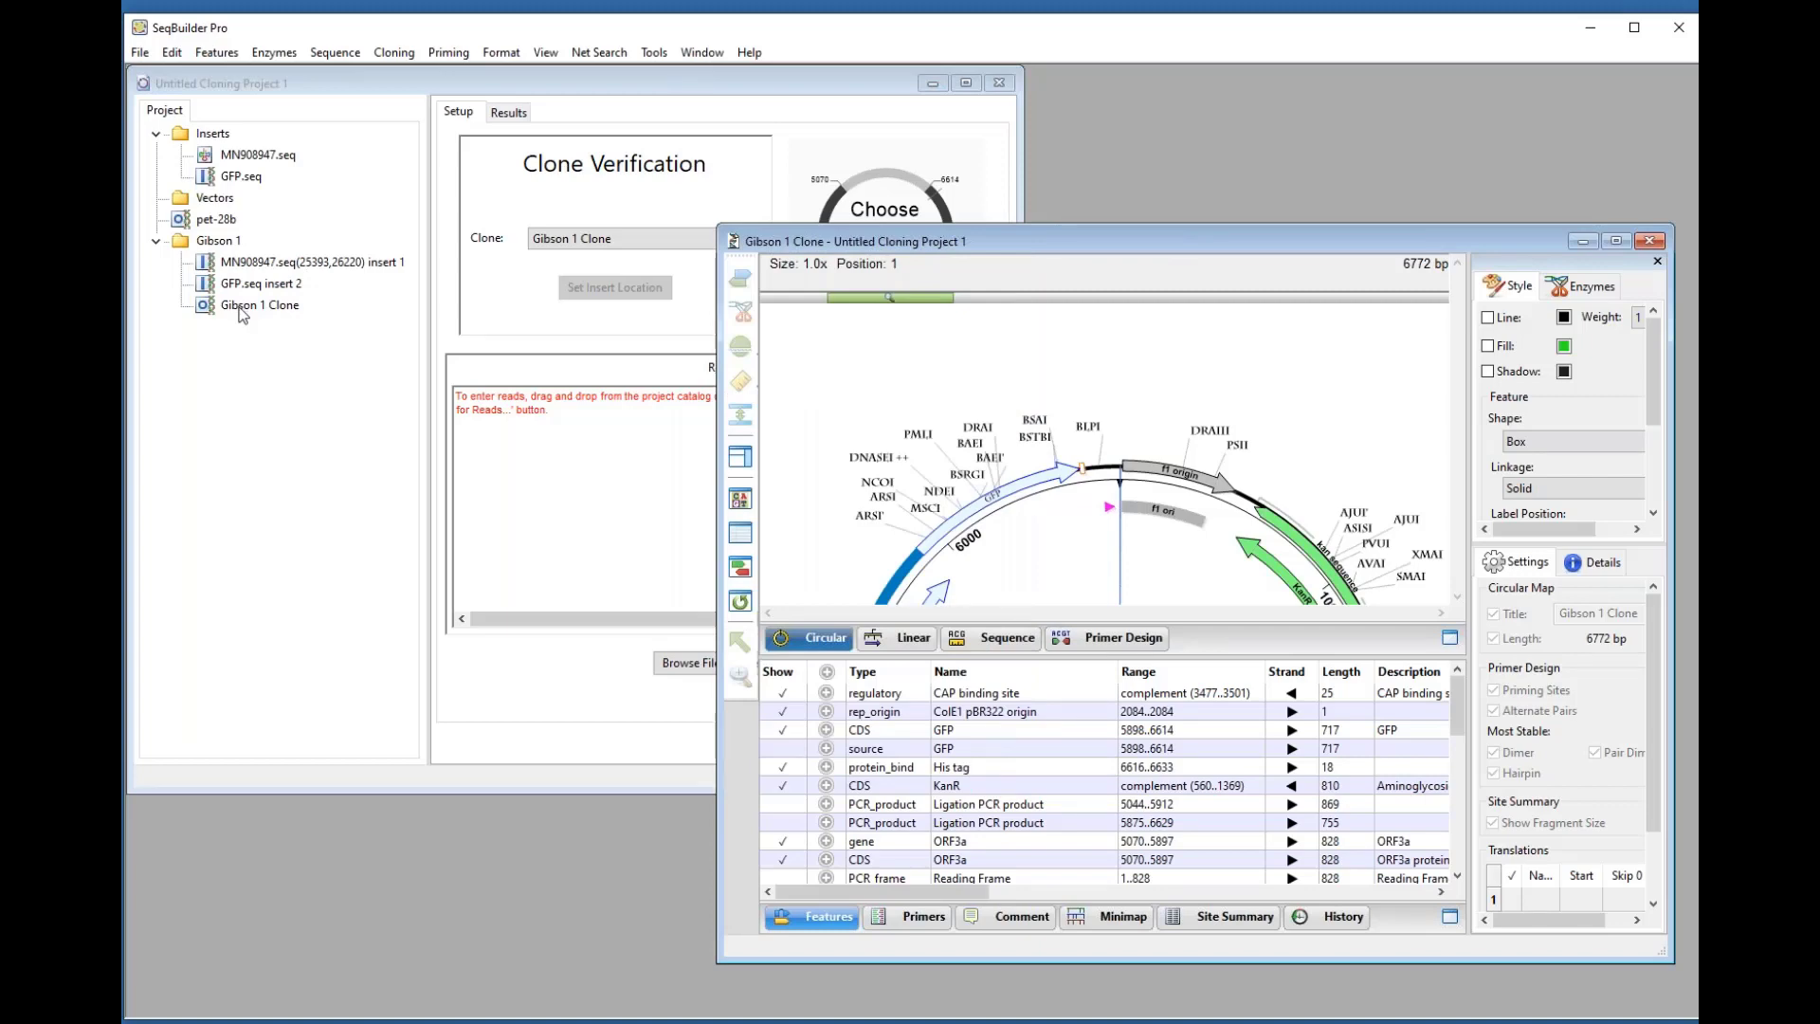
pyautogui.moveTo(243, 315)
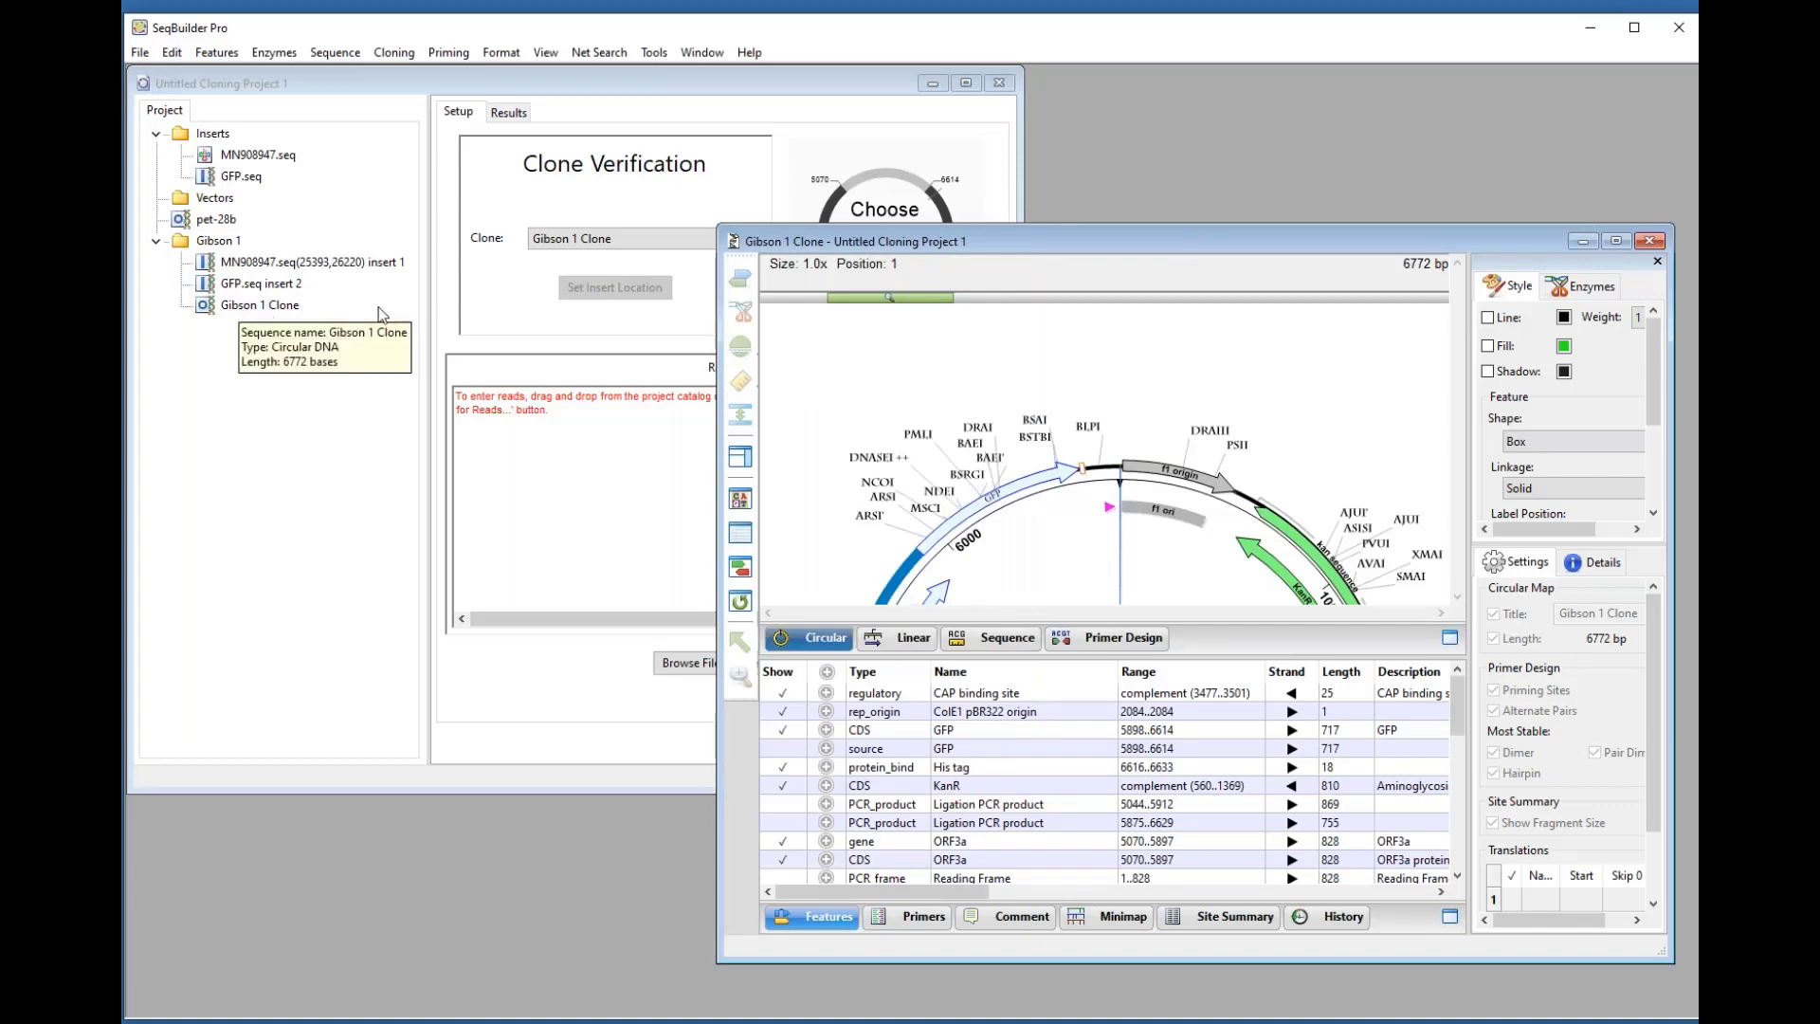
pyautogui.moveTo(960, 243)
pyautogui.mouseDown()
pyautogui.moveTo(909, 204)
pyautogui.moveTo(541, 103)
pyautogui.mouseUp()
pyautogui.moveTo(1247, 821); pyautogui.dragTo(1597, 977)
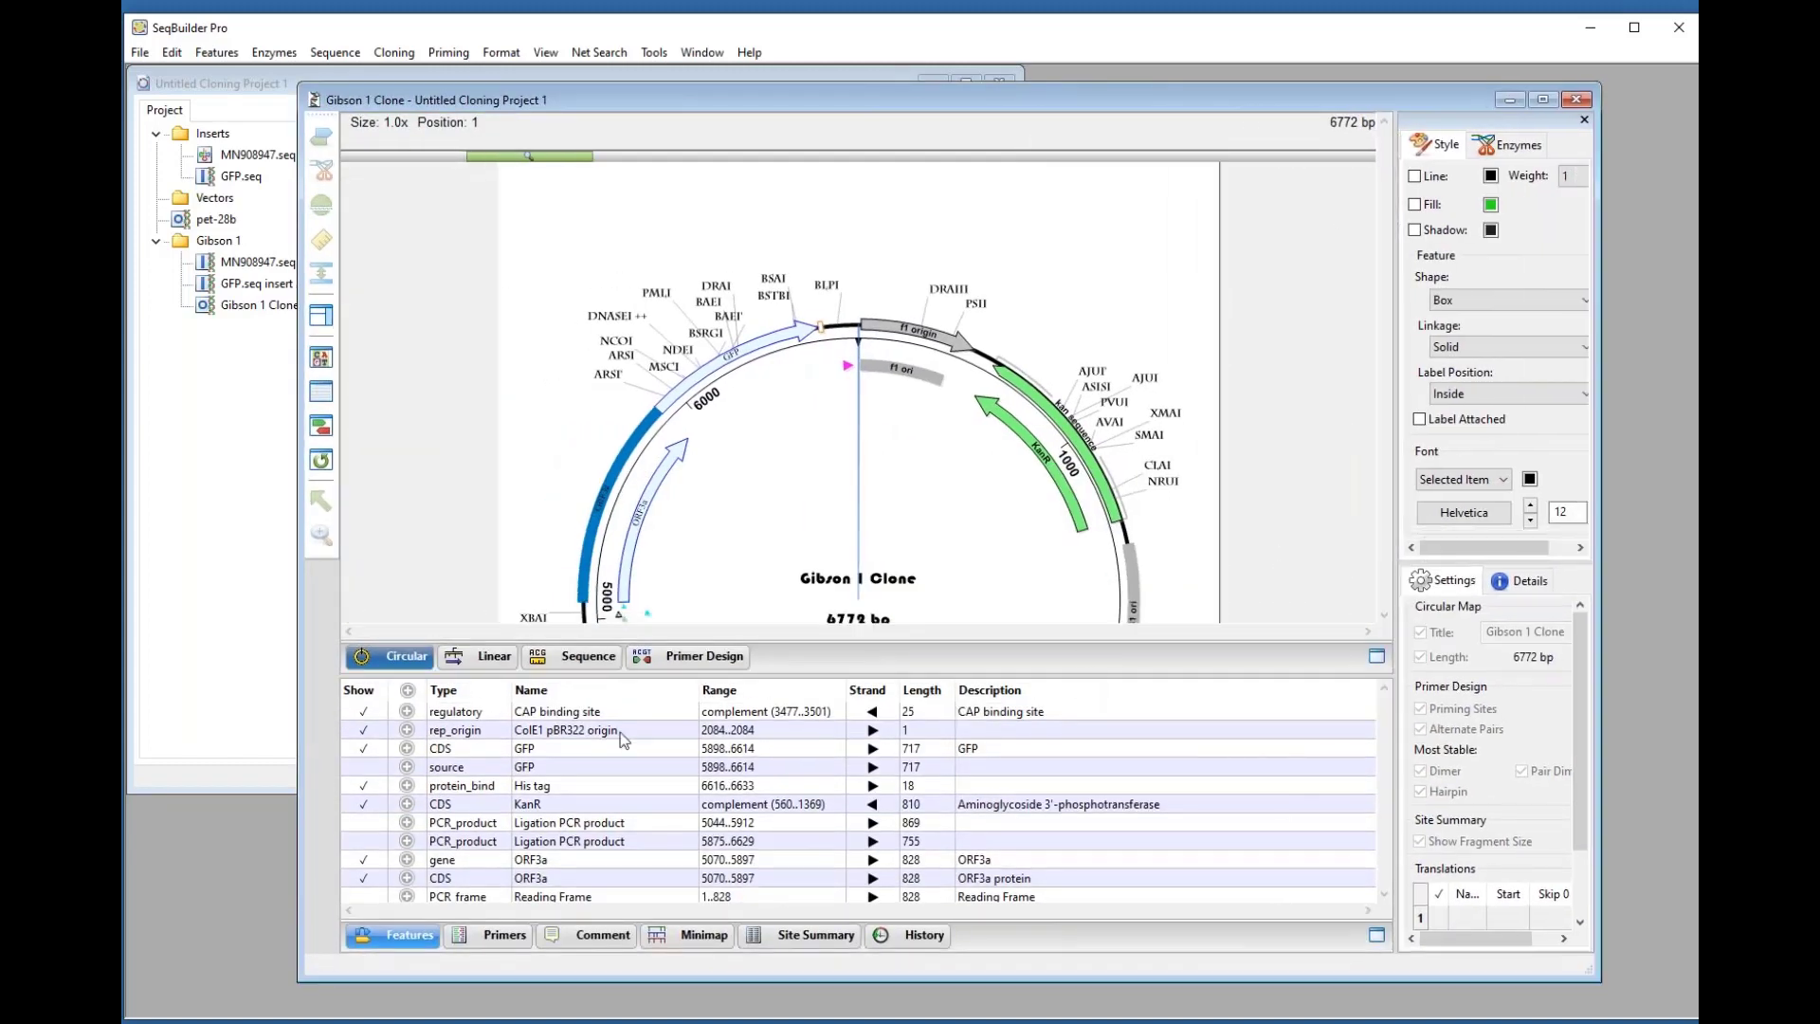
# Step: Show both Ligation PCR product features and the GFP source feature on the Gibson 1 Clone circular map, and enlarge the map area
pyautogui.click(366, 822)
pyautogui.click(363, 844)
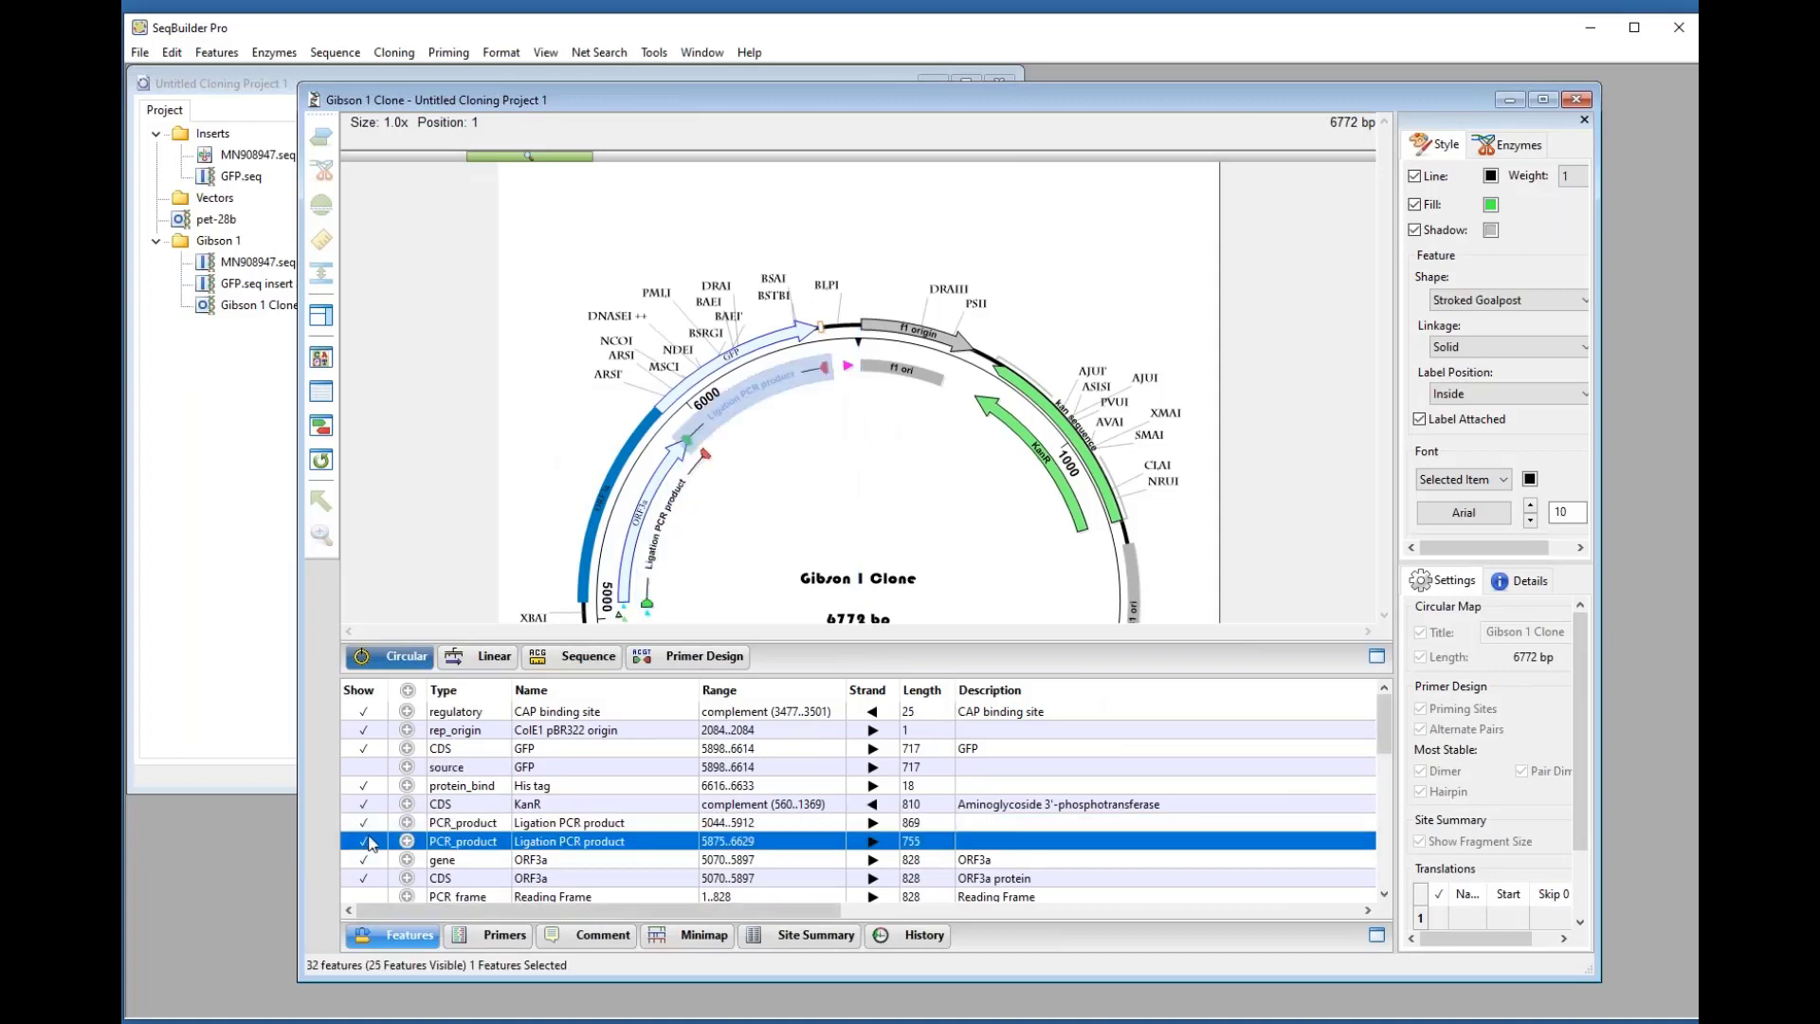
pyautogui.click(362, 769)
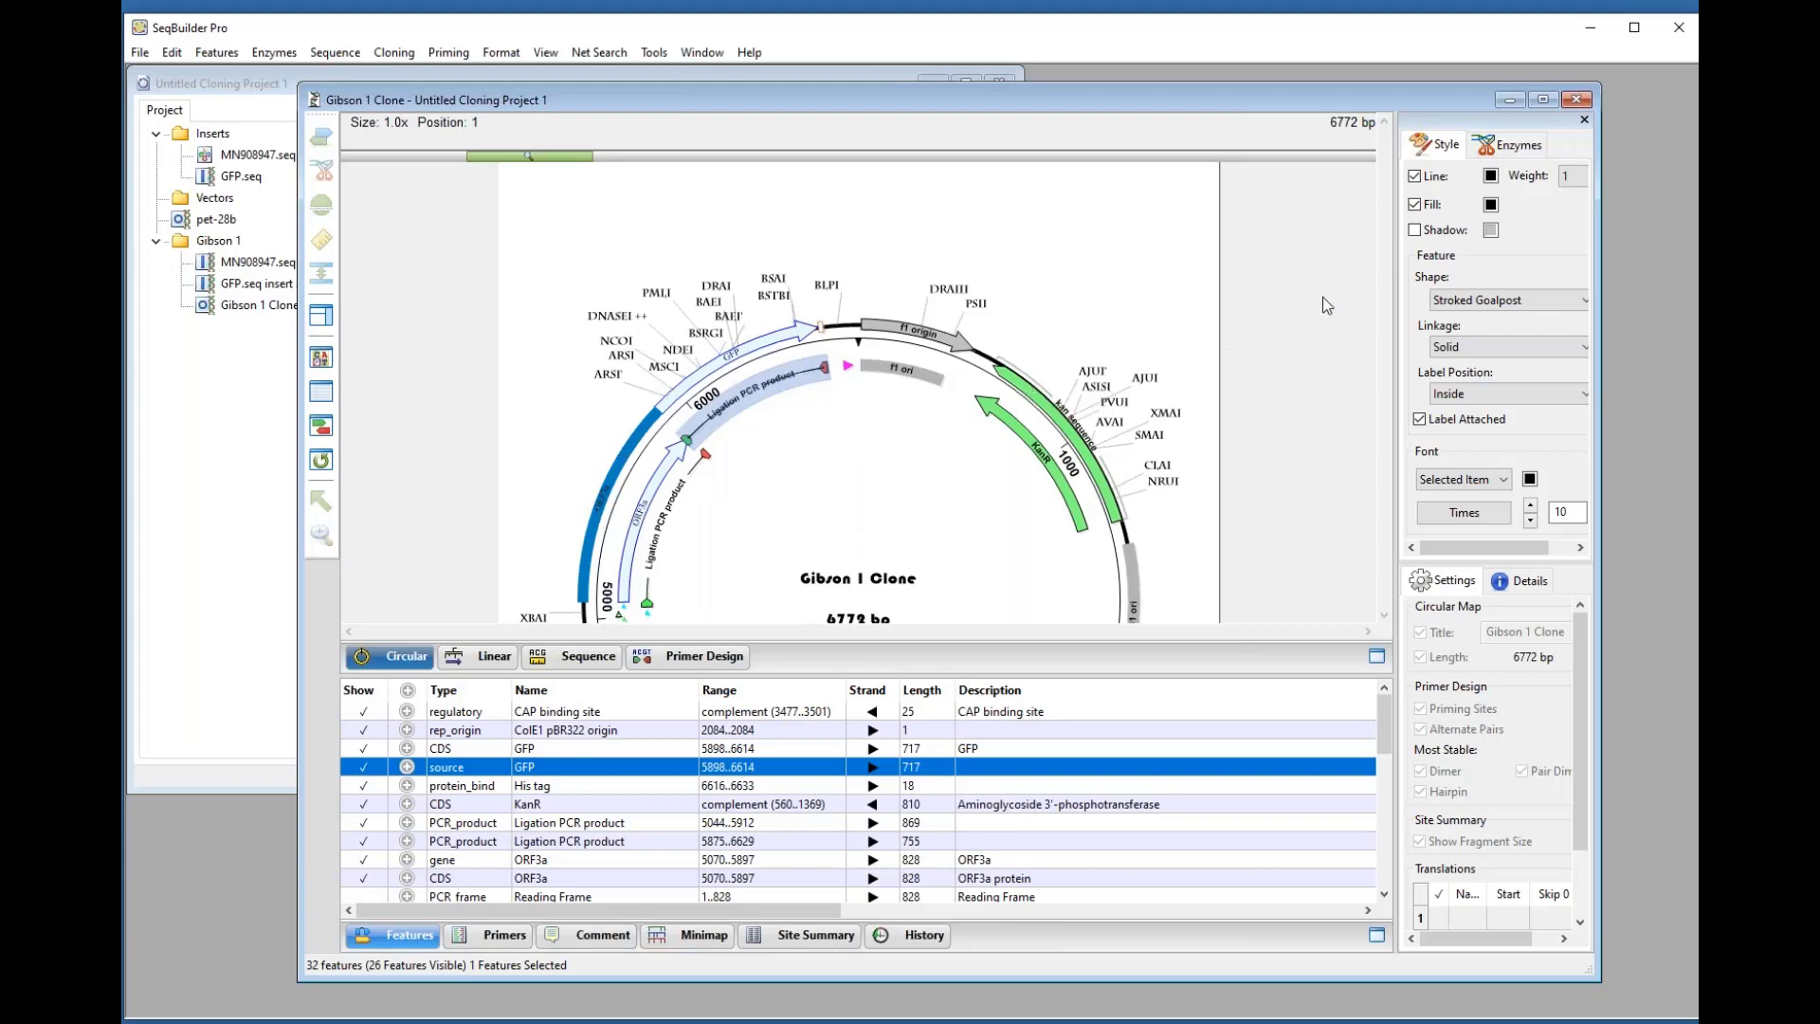
pyautogui.moveTo(1040, 675); pyautogui.dragTo(1074, 807)
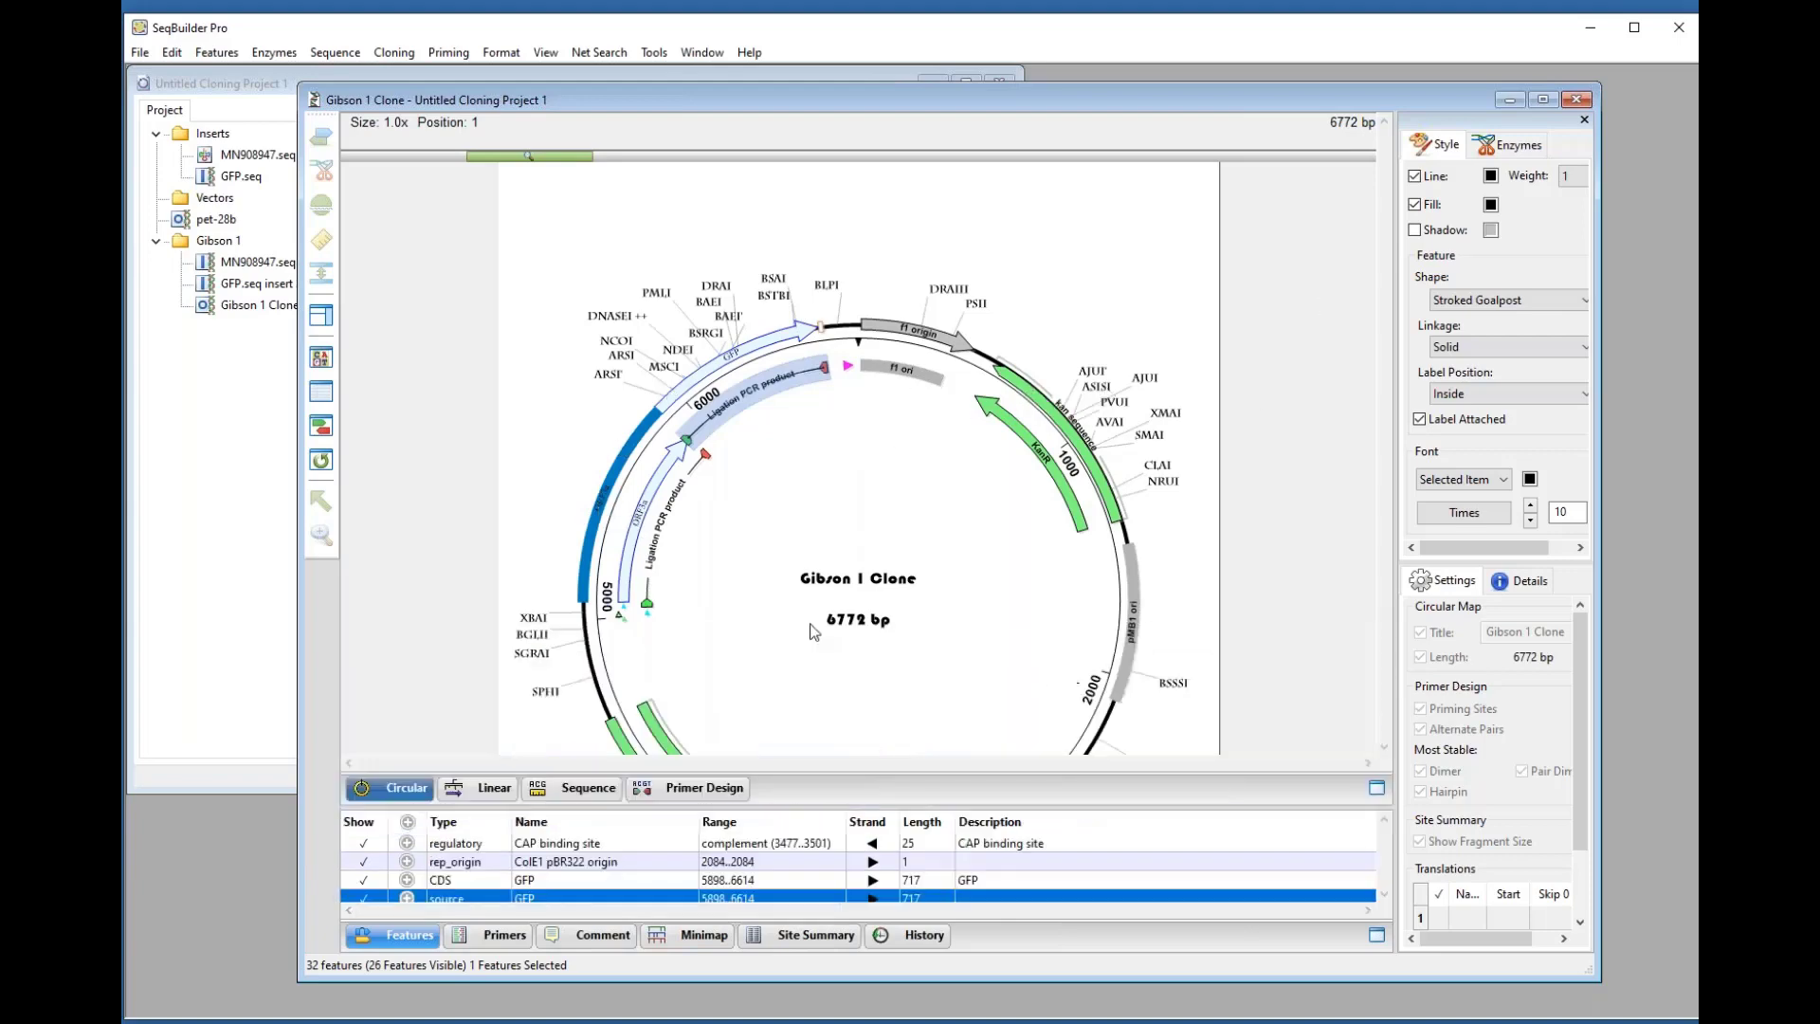
# Step: Select the ORF3a feature and then the entire Gibson 1 Clone sequence, and try to send the selection to the feature library
pyautogui.click(630, 548)
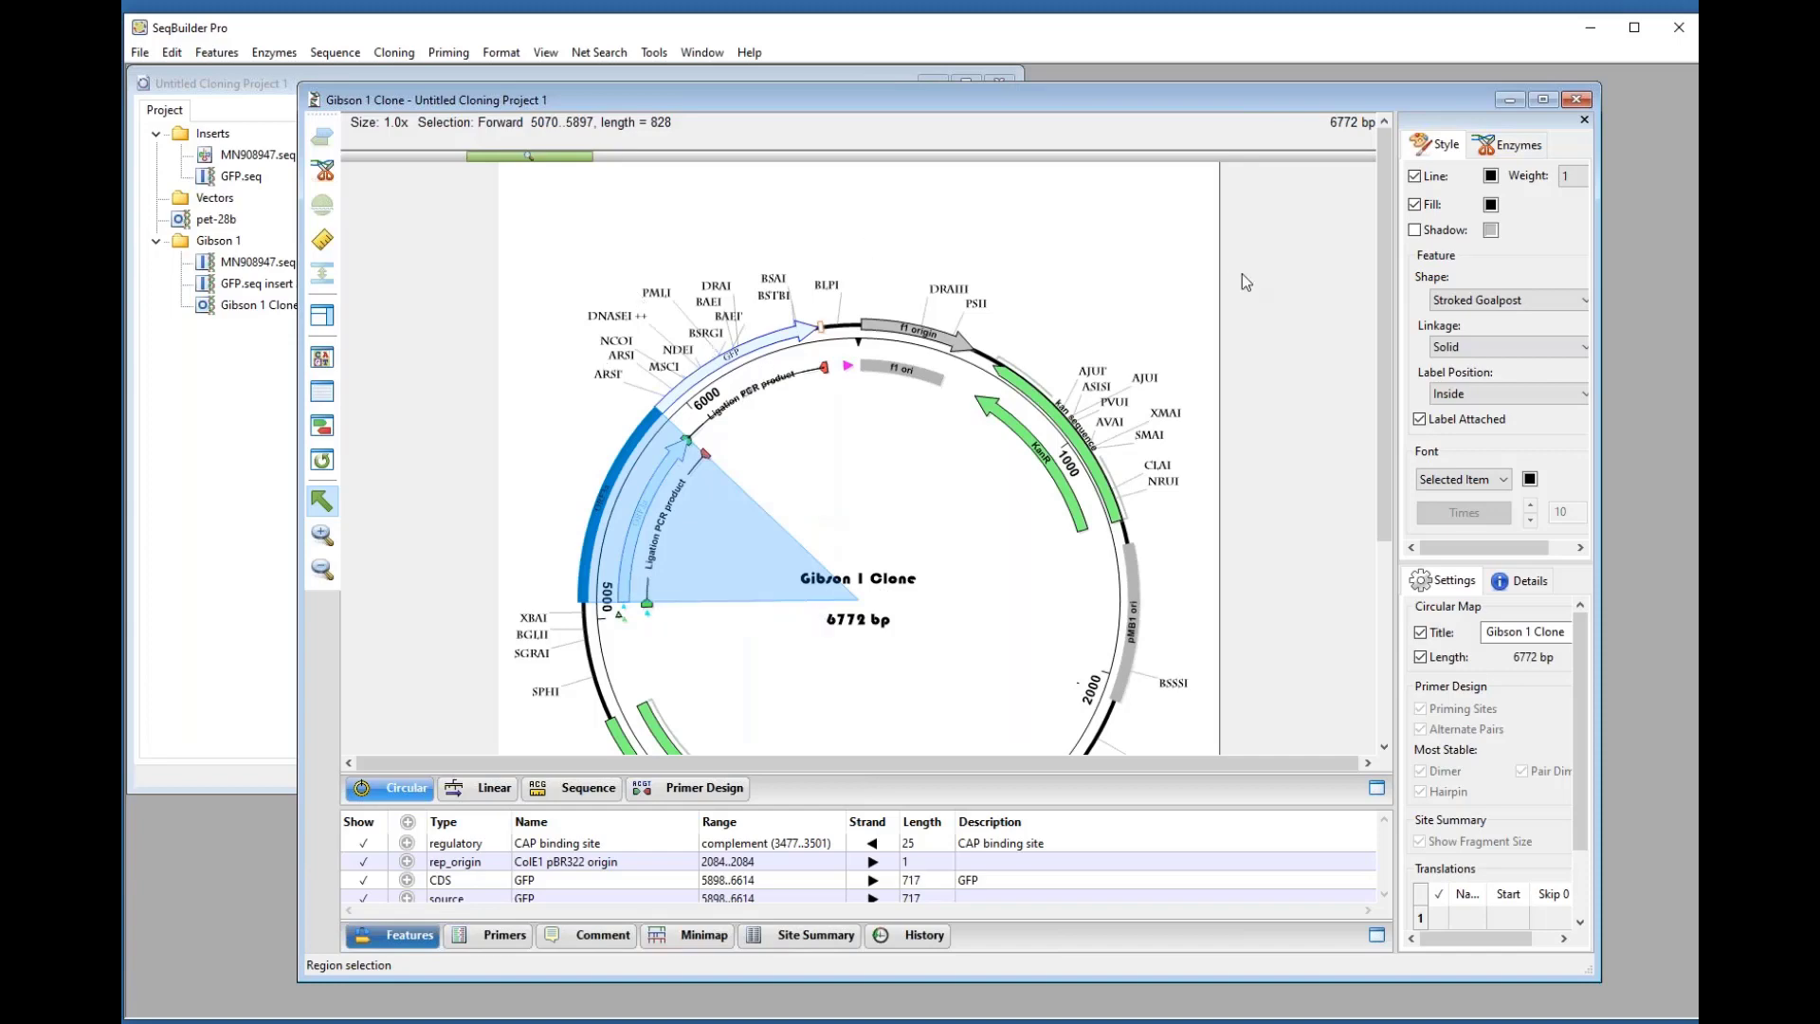
pyautogui.moveTo(1383, 231)
pyautogui.mouseDown()
pyautogui.moveTo(1385, 441)
pyautogui.moveTo(1368, 227)
pyautogui.mouseUp()
pyautogui.click(171, 55)
pyautogui.click(260, 252)
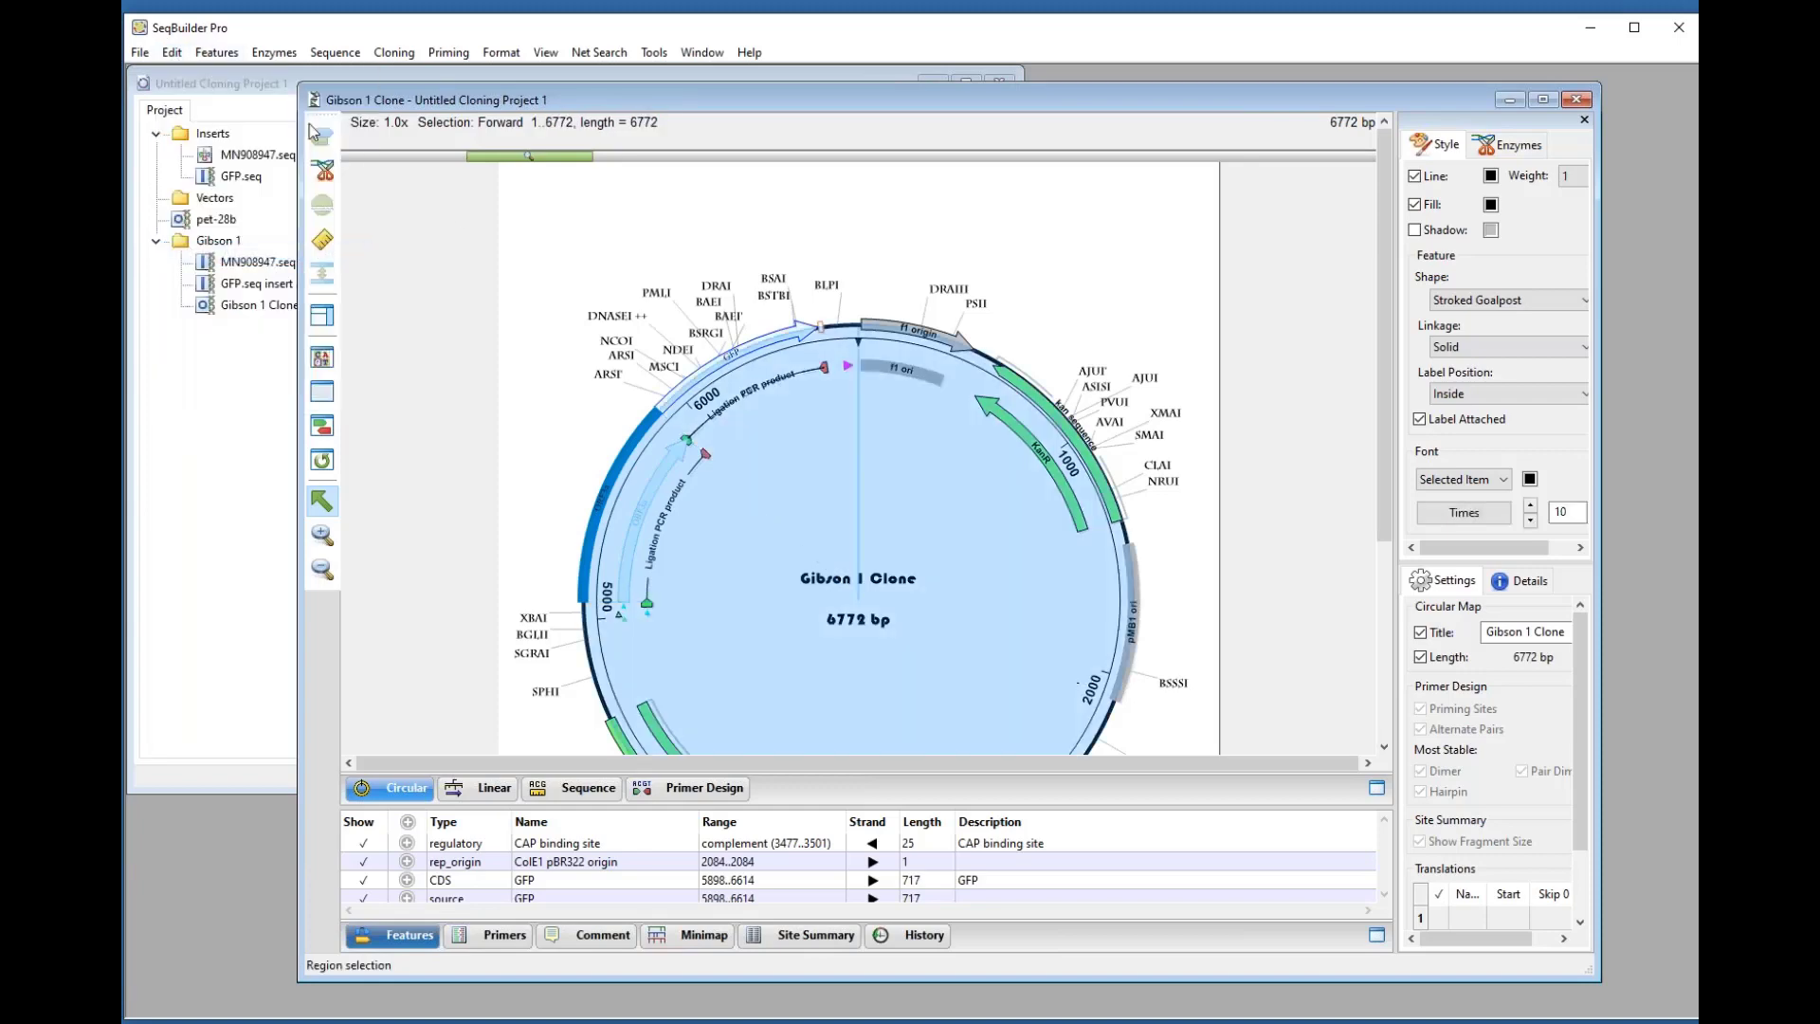
pyautogui.click(217, 53)
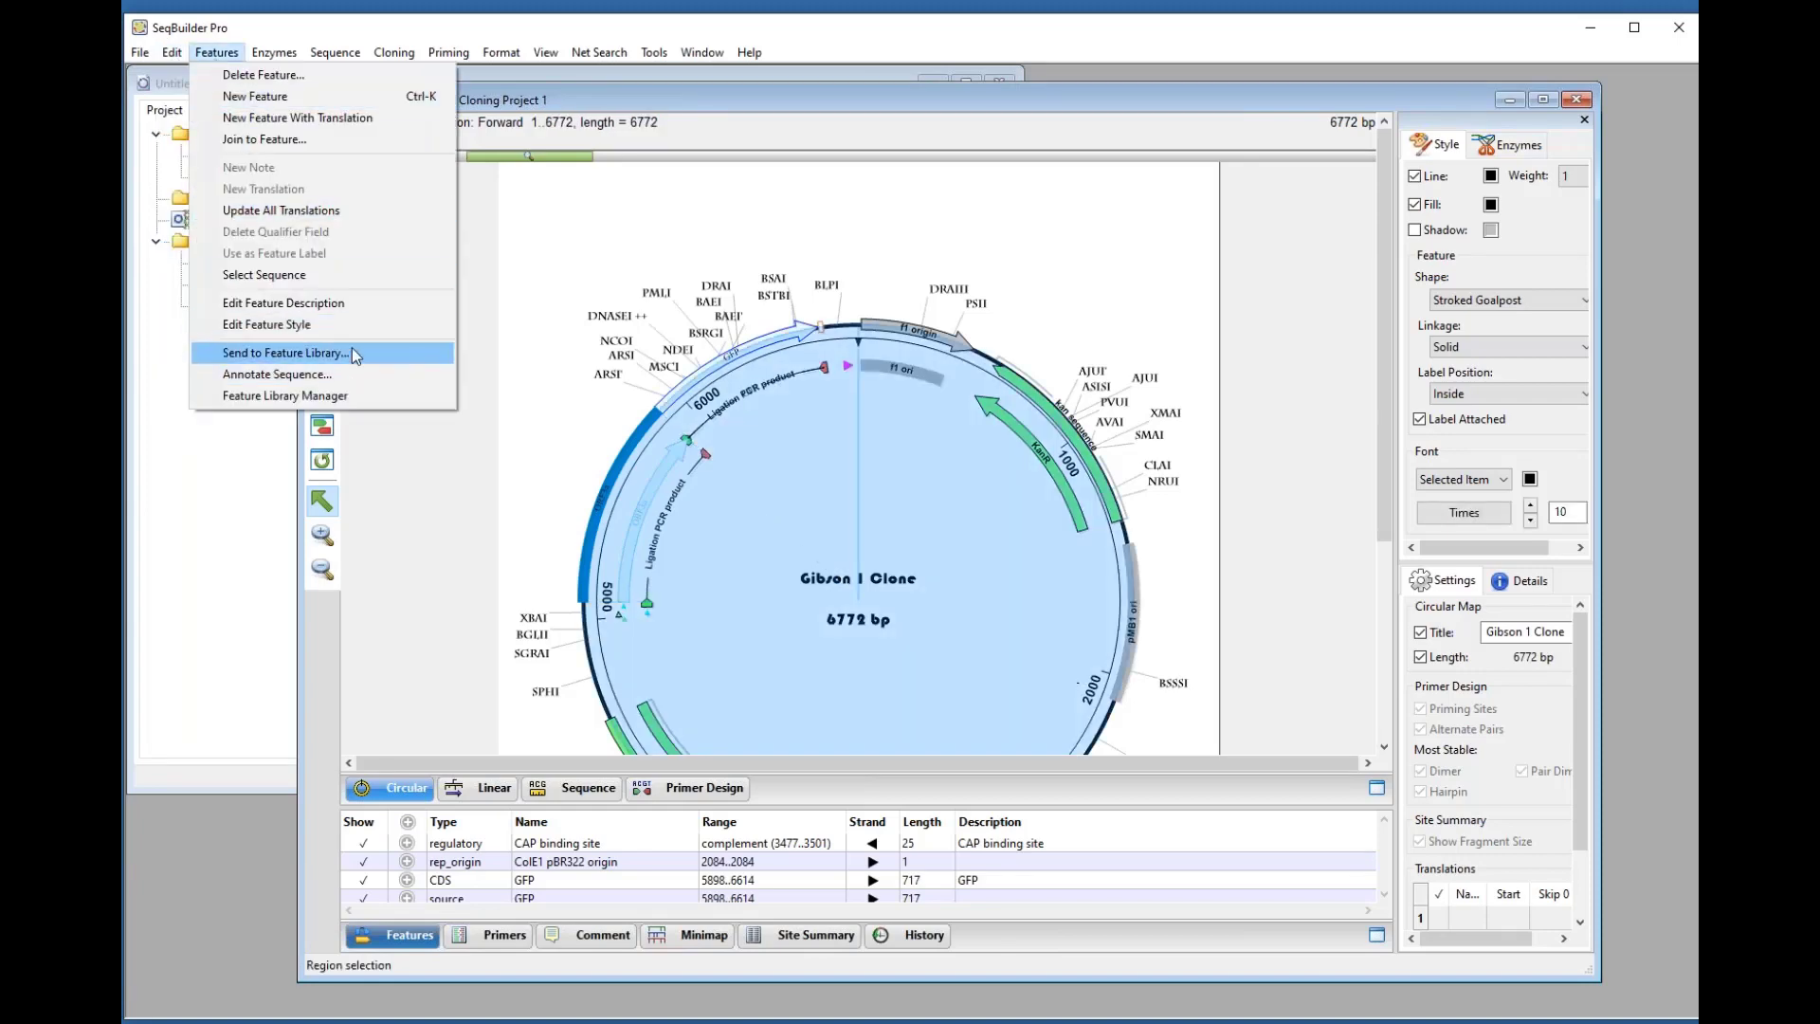
pyautogui.click(352, 350)
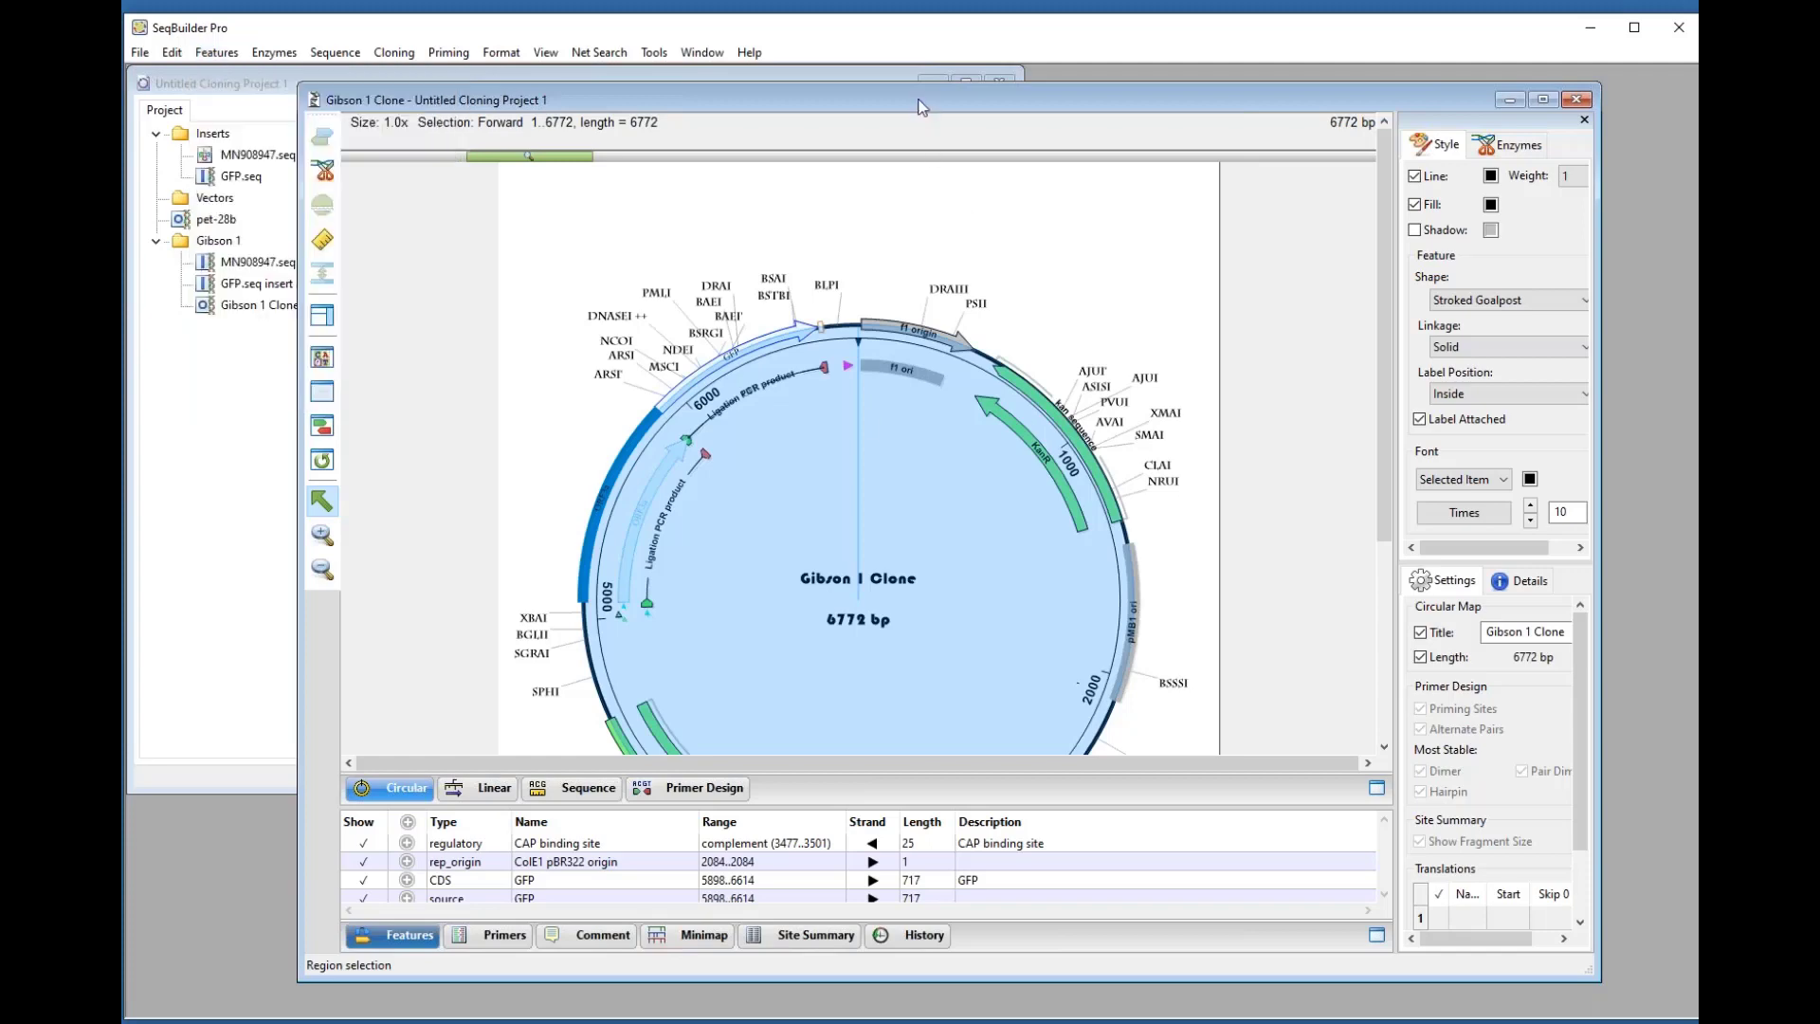
pyautogui.moveTo(917, 107); pyautogui.dragTo(887, 105)
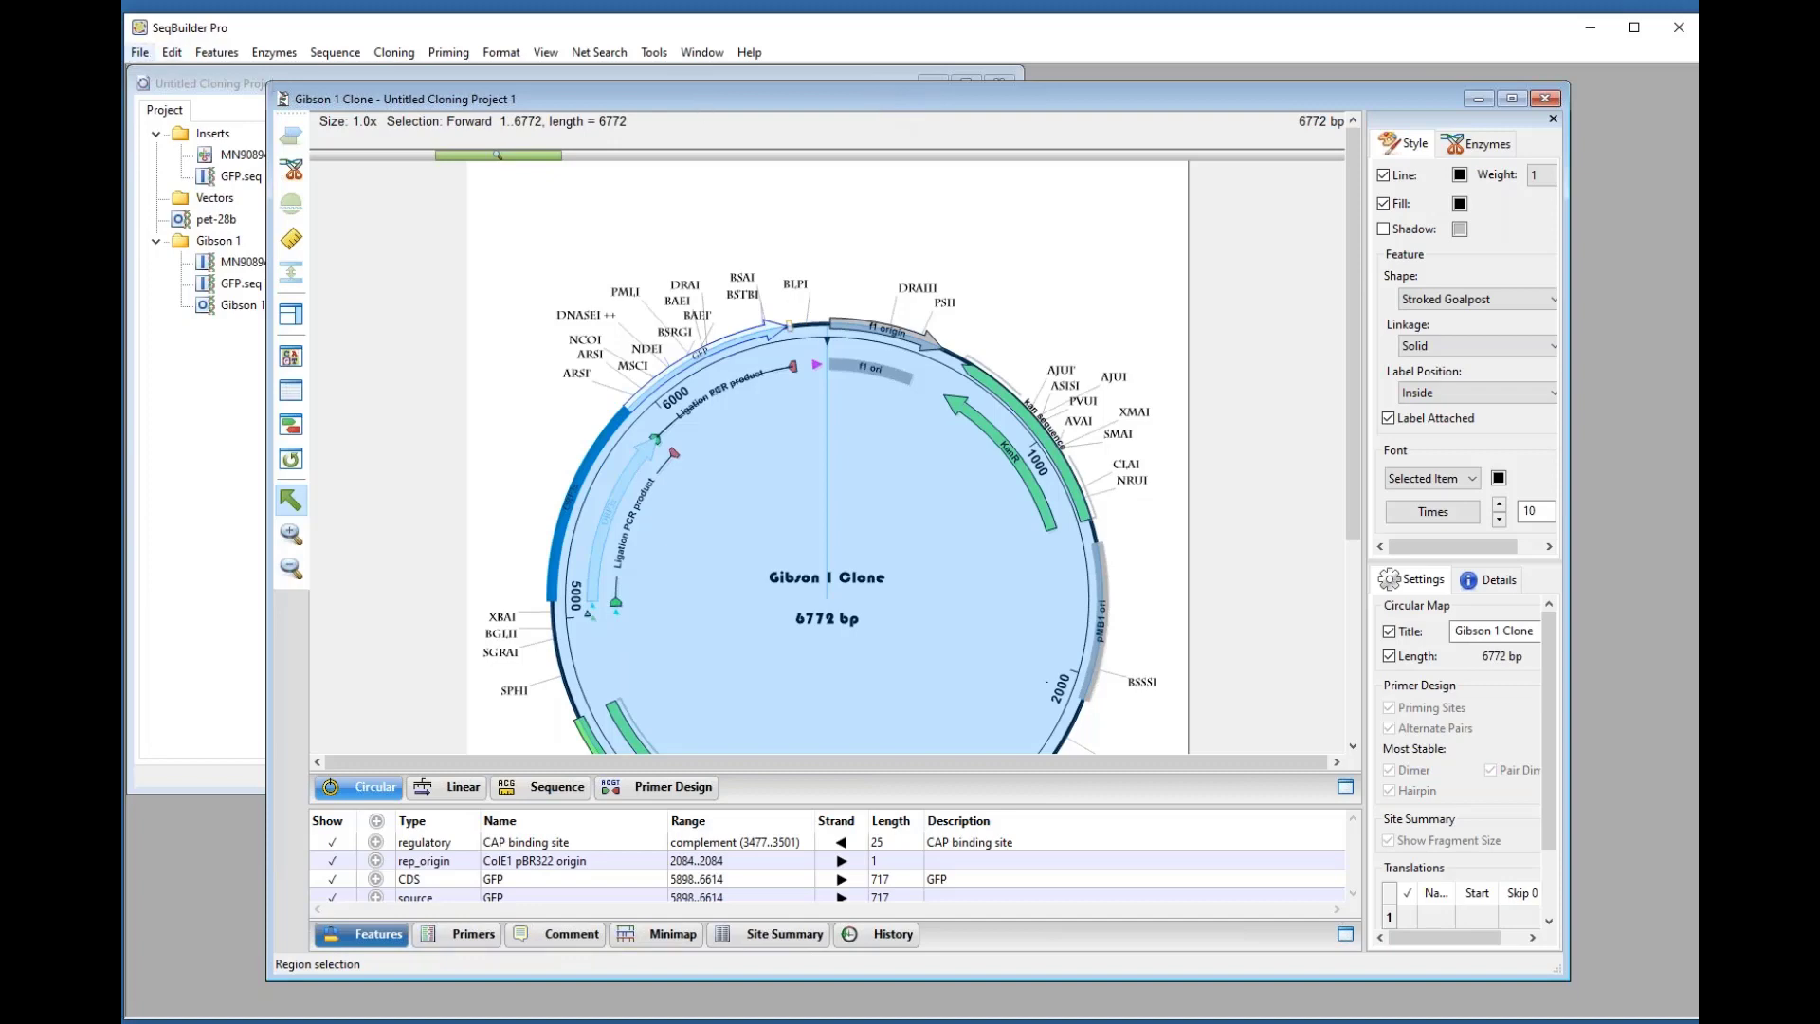
# Step: Check which file formats are available for saving the Gibson 1 Clone, and leave without saving it
pyautogui.click(139, 52)
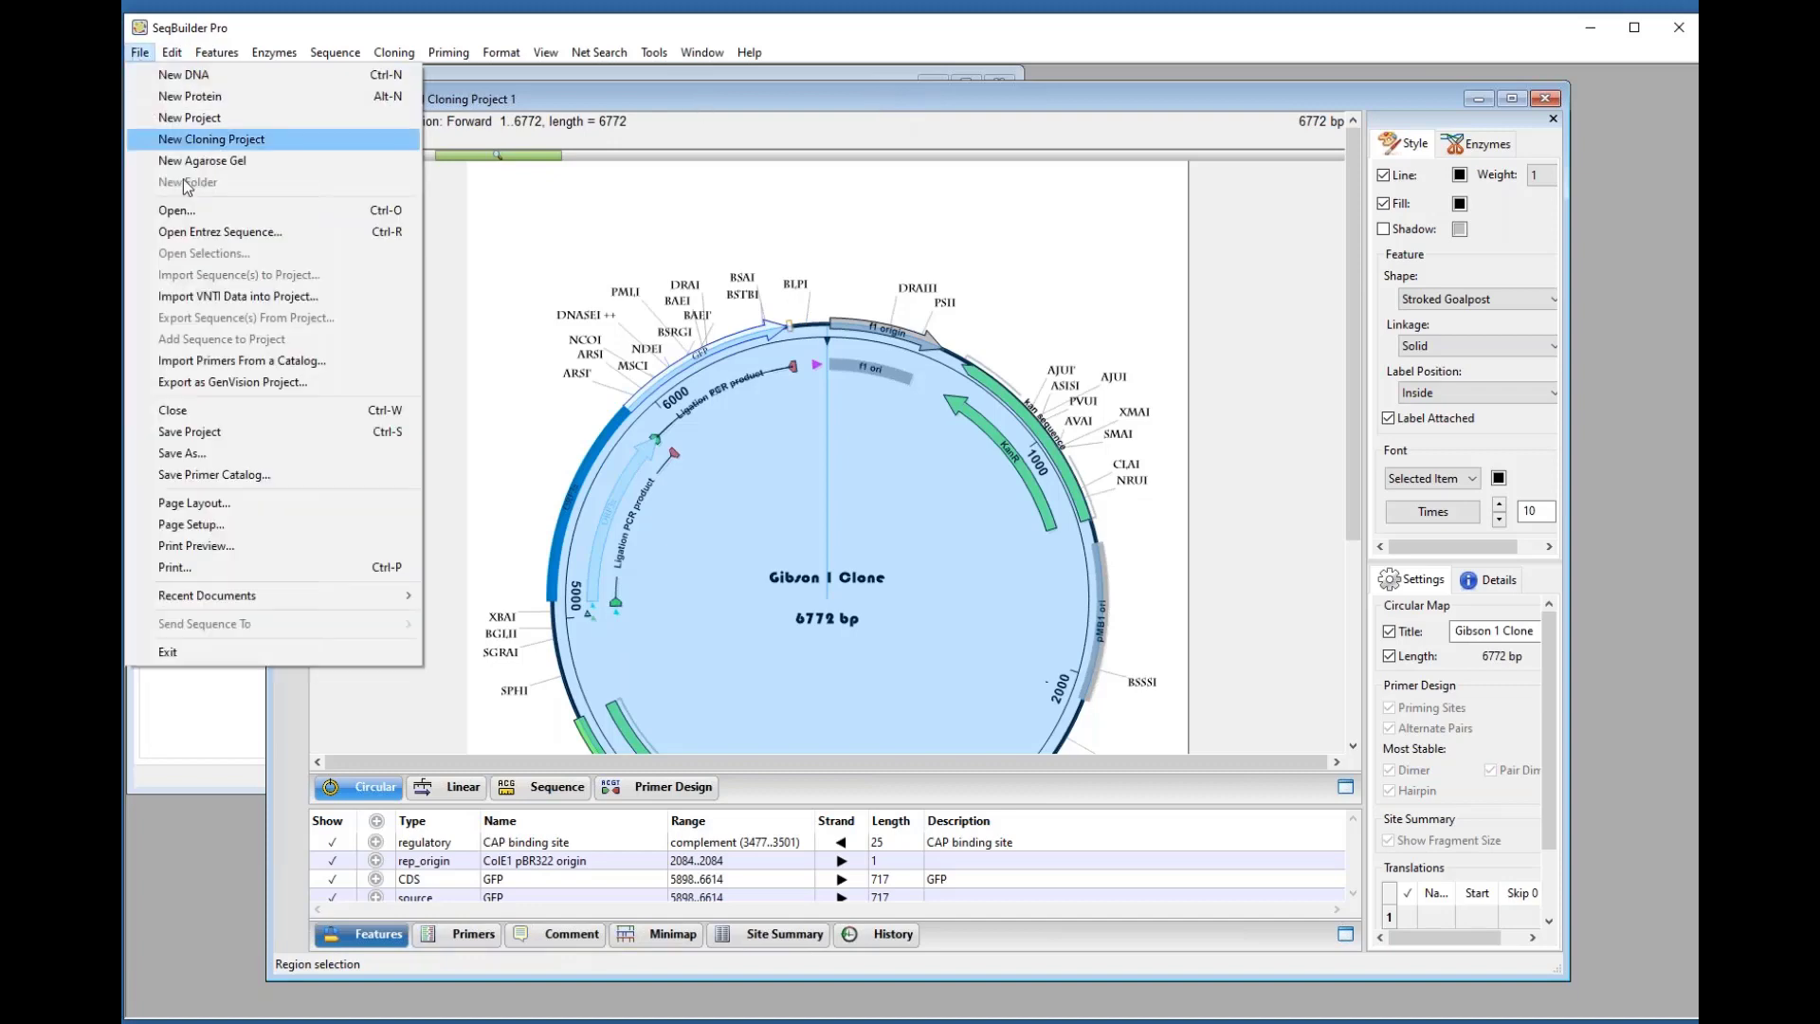
pyautogui.click(236, 455)
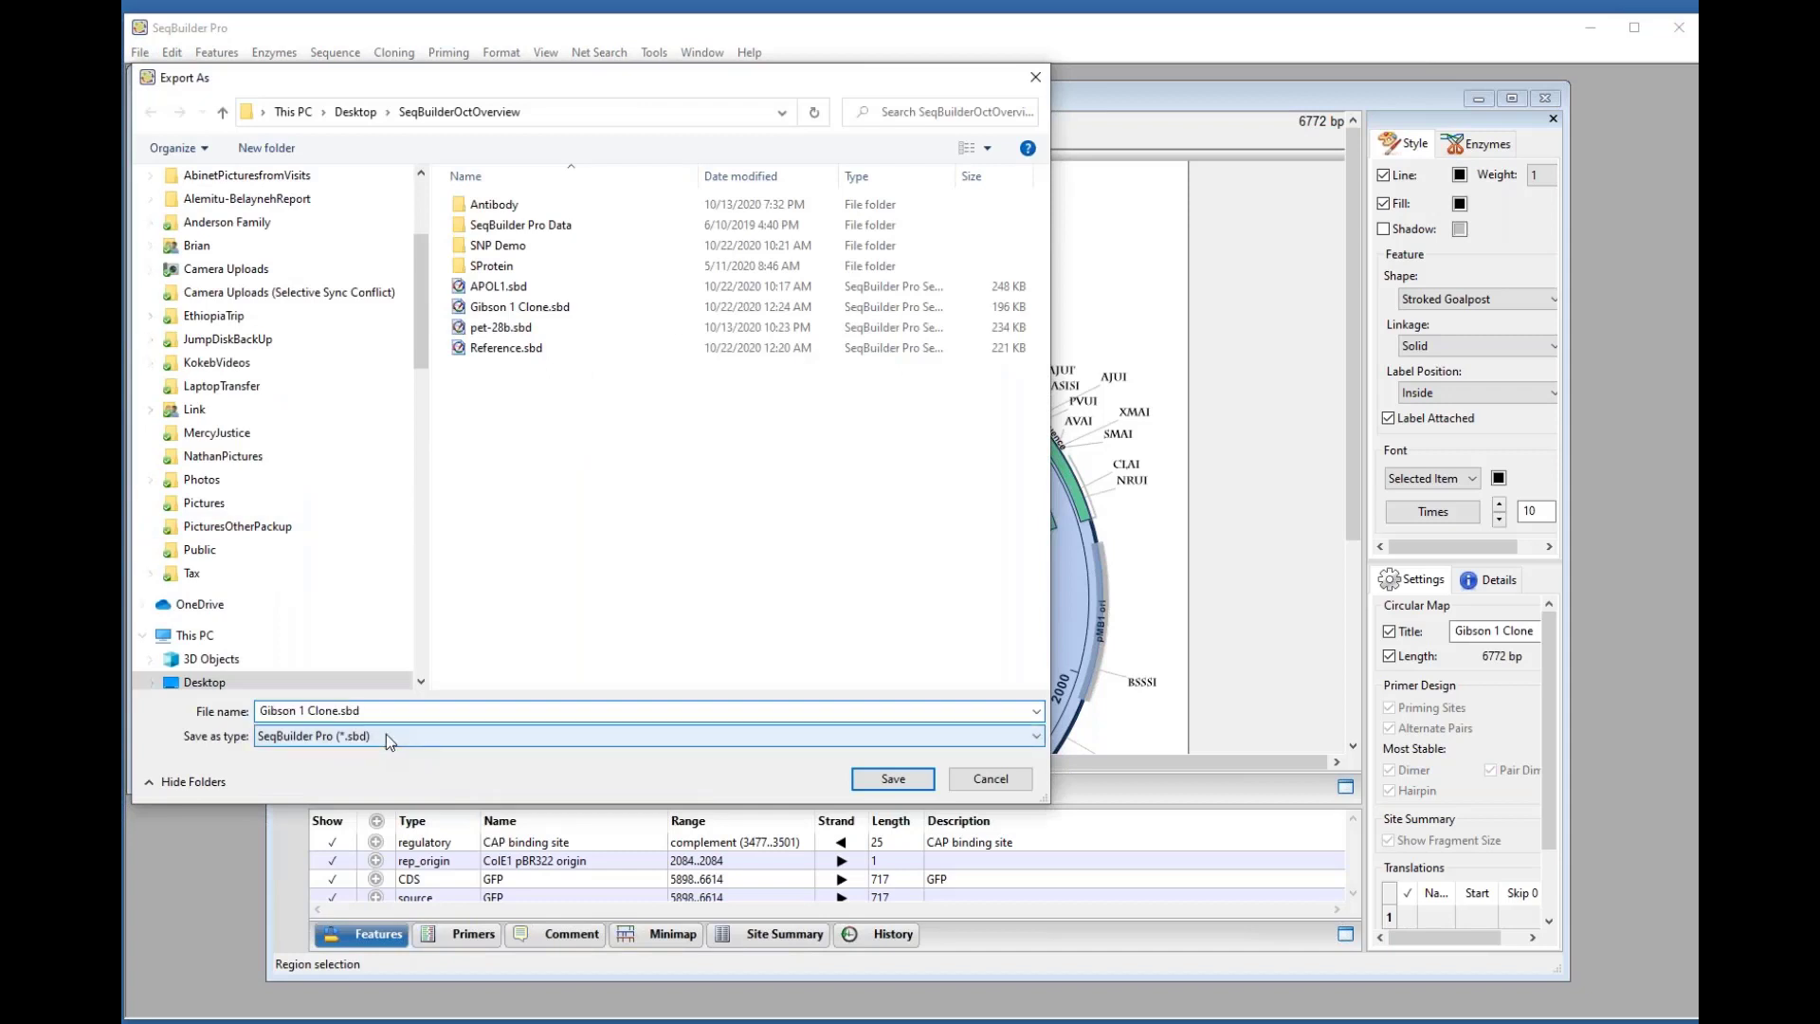
pyautogui.click(390, 739)
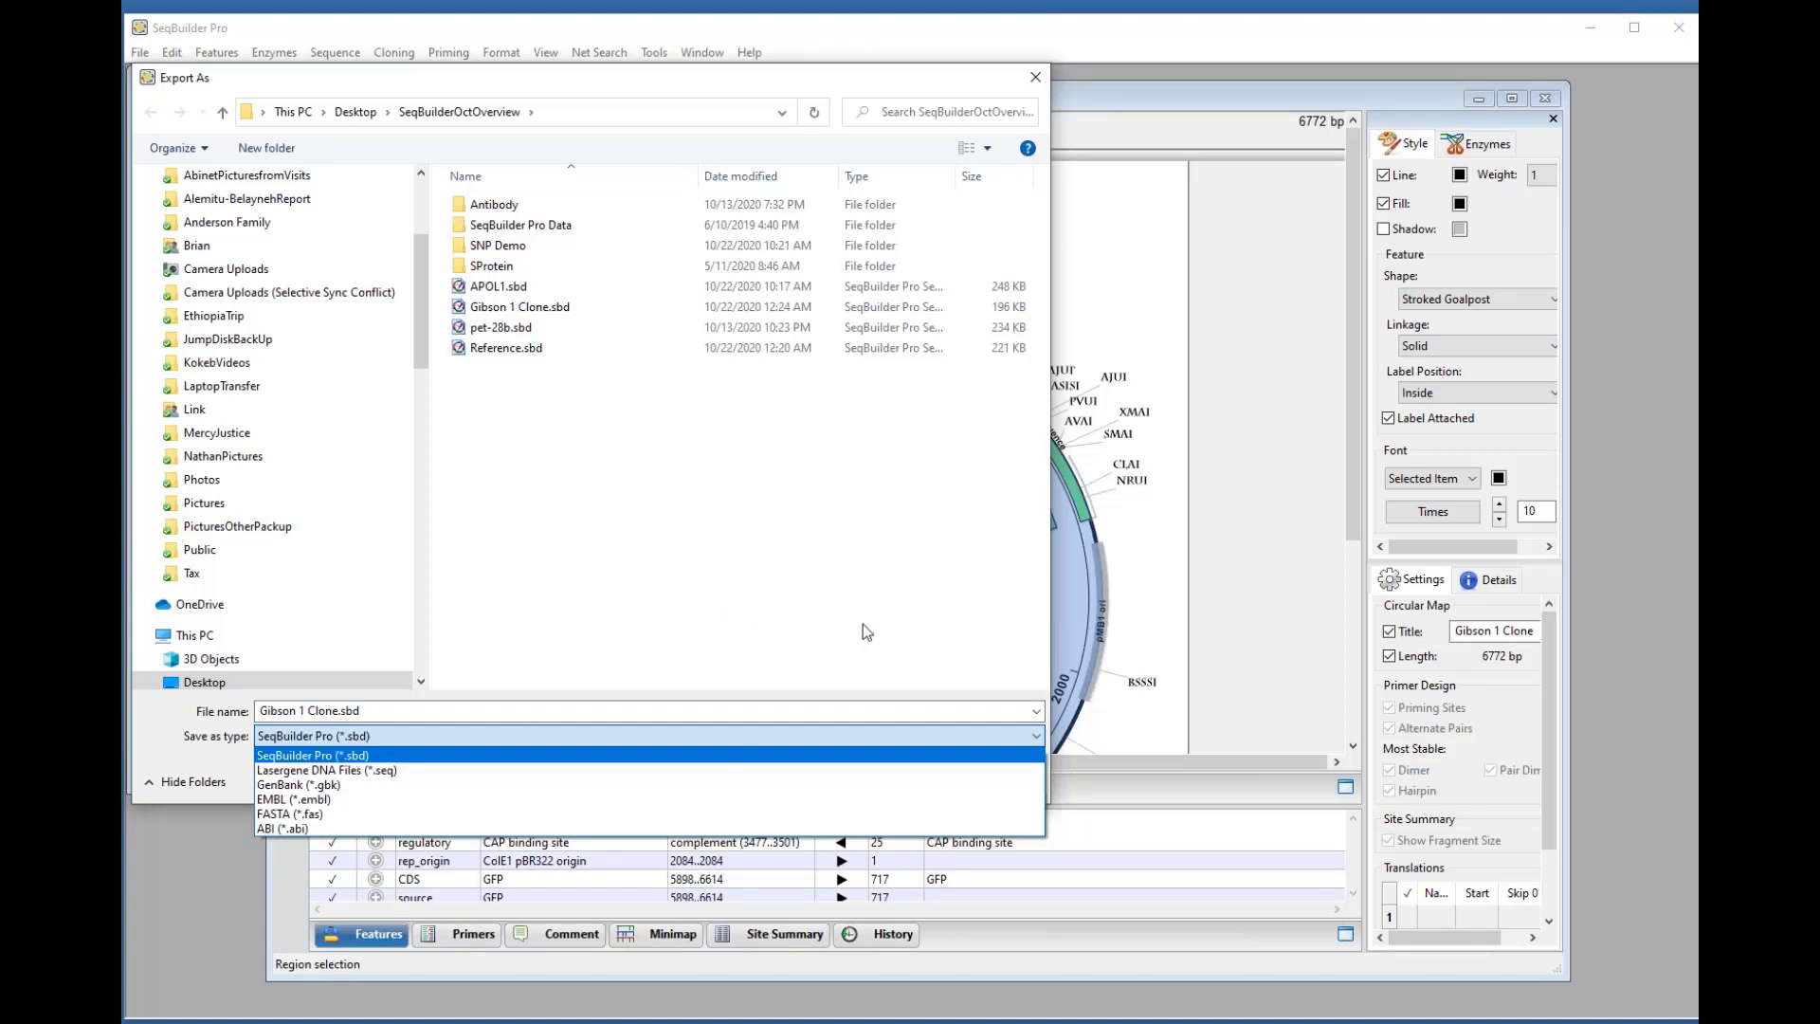
pyautogui.click(1039, 85)
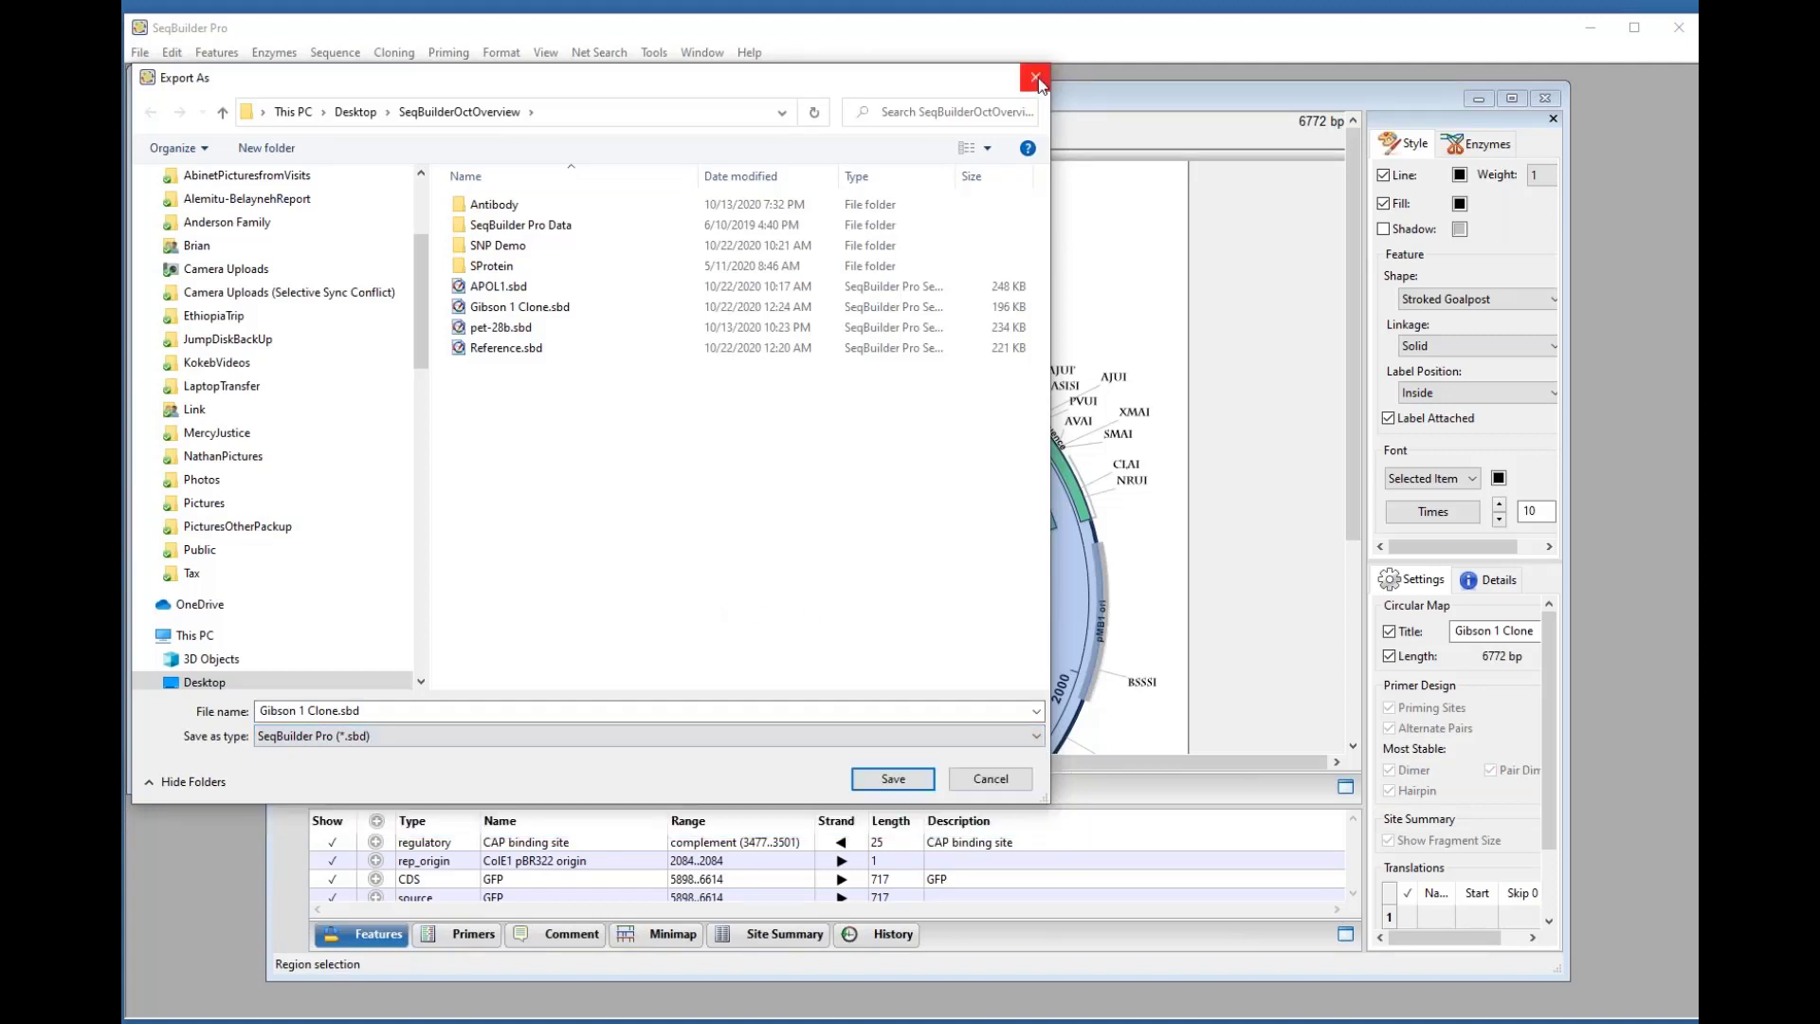
pyautogui.click(1039, 81)
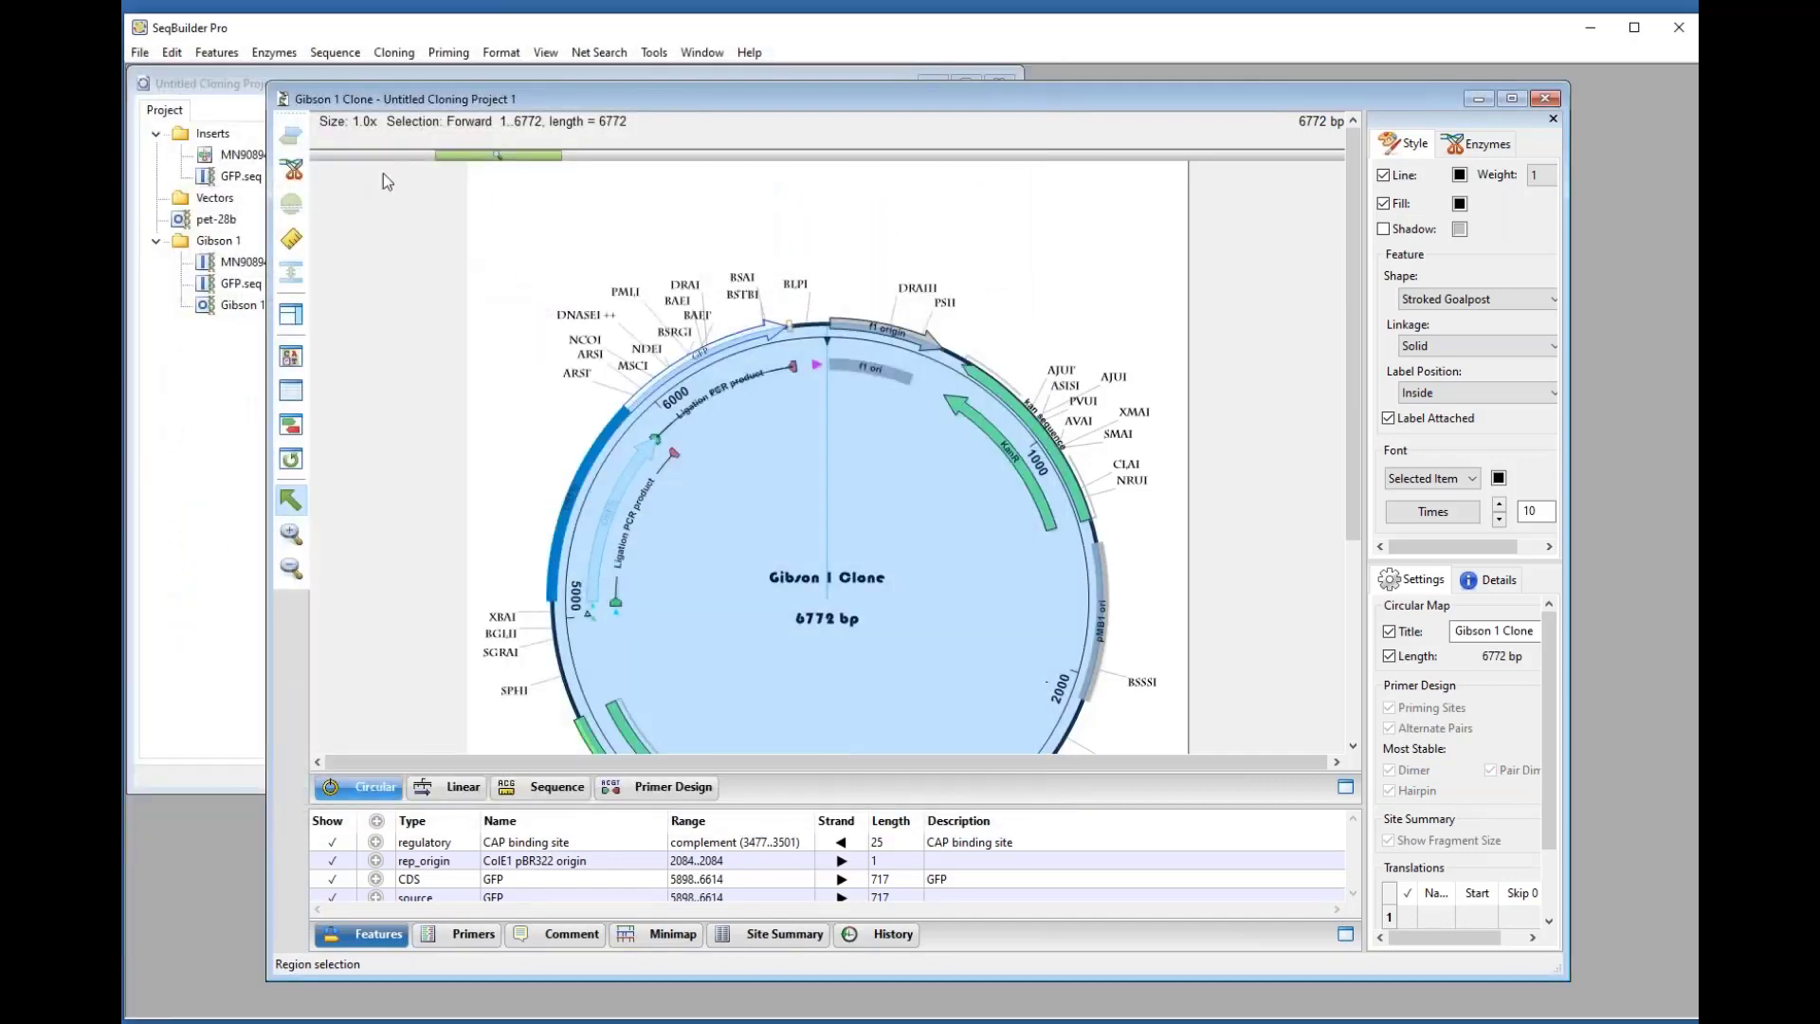
# Step: Close the Gibson 1 Clone, the Untitled Cloning Project 1 and MN908947.seq, discarding the changes to the project and the sequence
pyautogui.click(171, 53)
pyautogui.click(480, 98)
pyautogui.moveTo(496, 98); pyautogui.dragTo(478, 98)
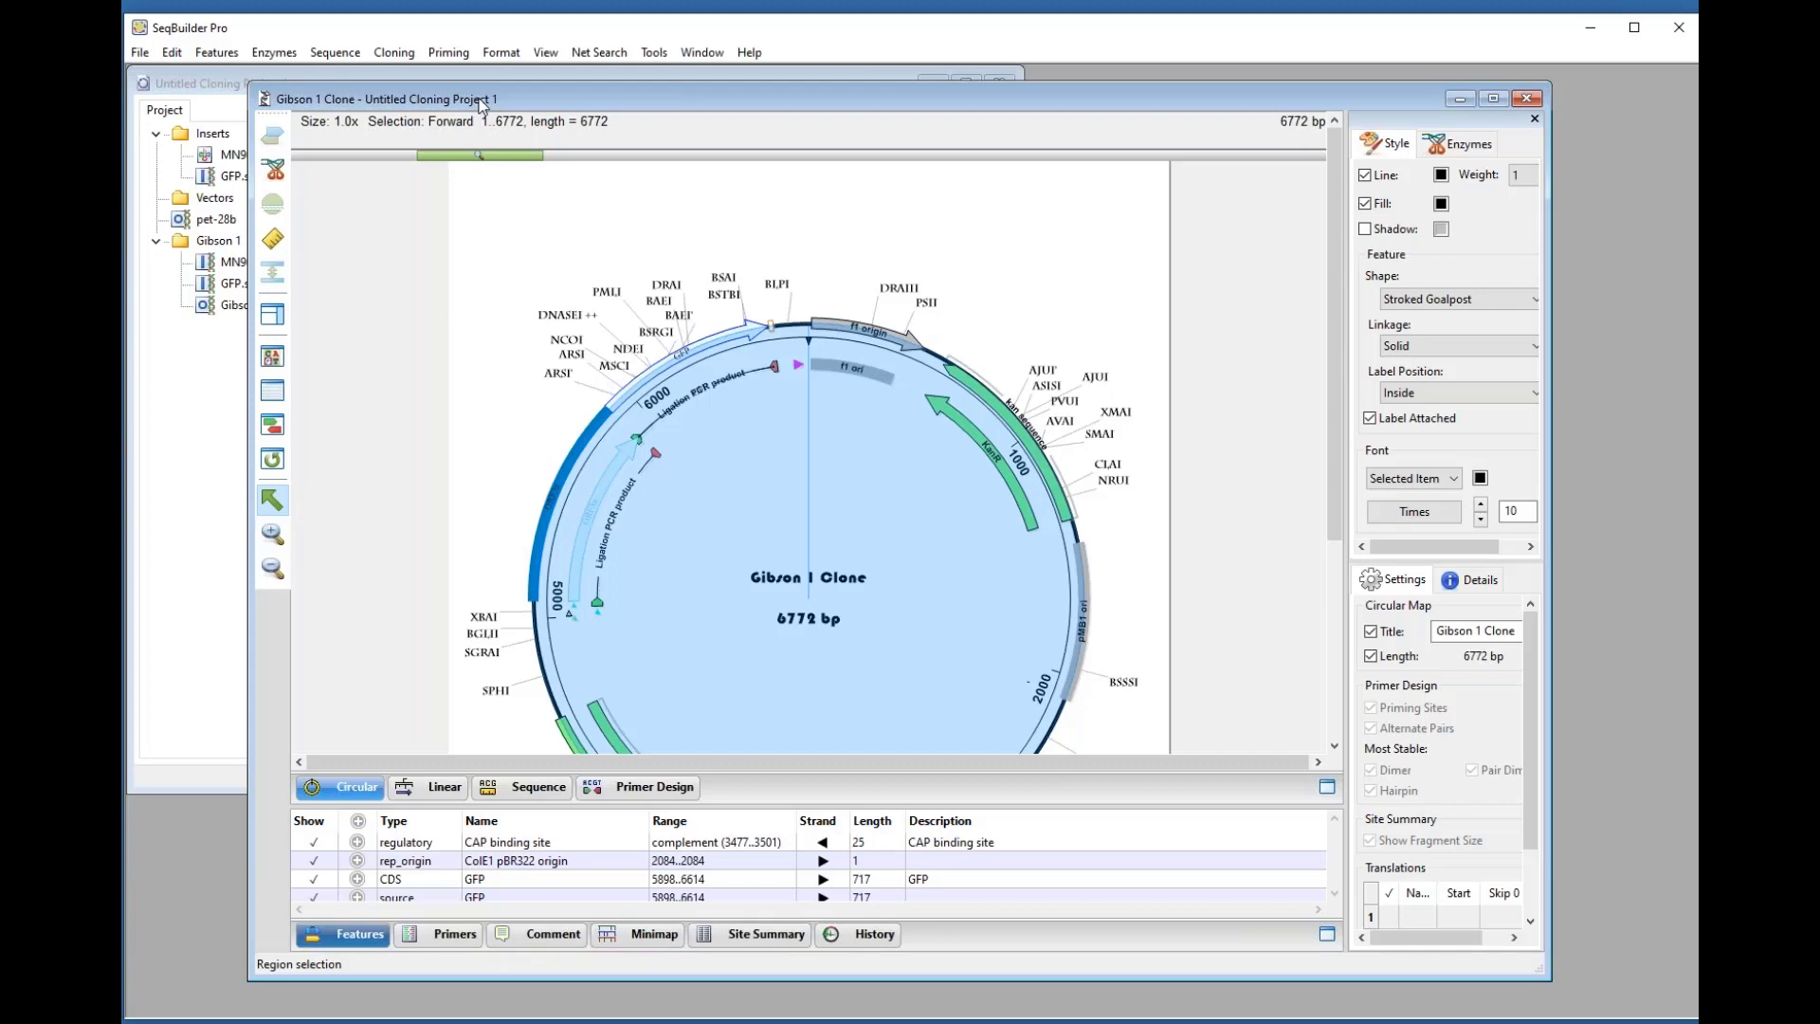
pyautogui.click(1526, 99)
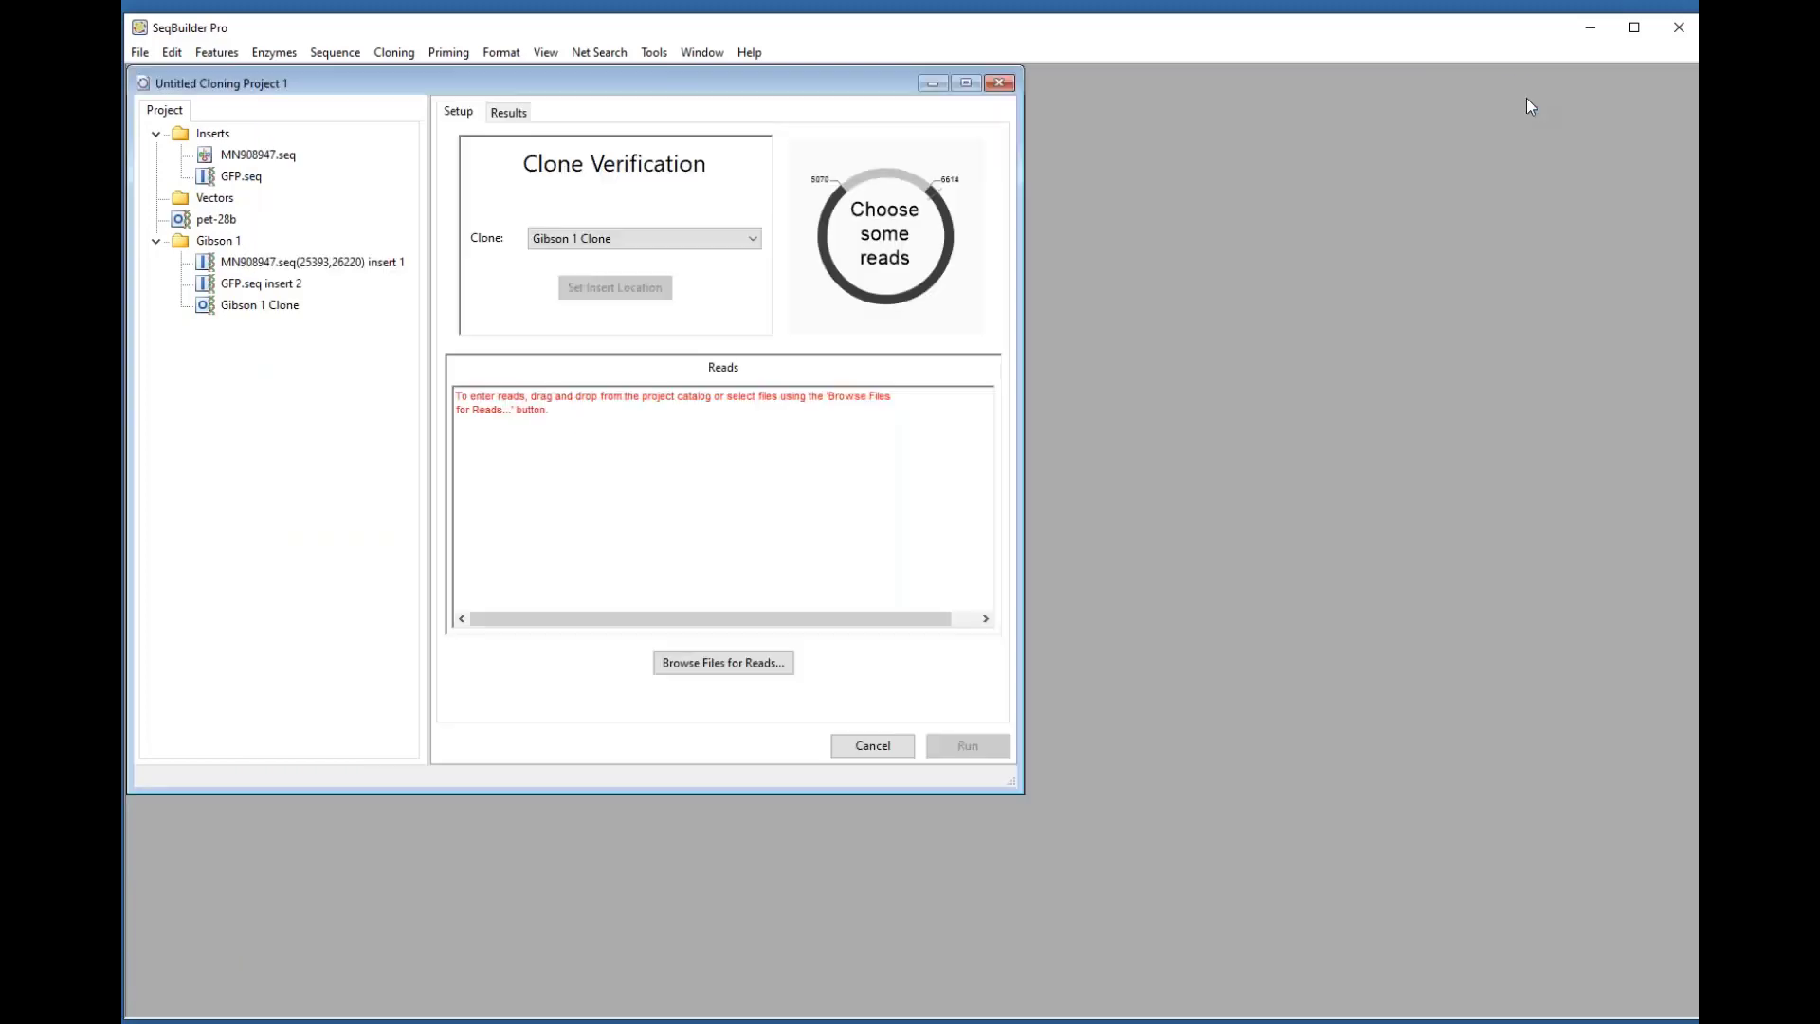
pyautogui.click(999, 83)
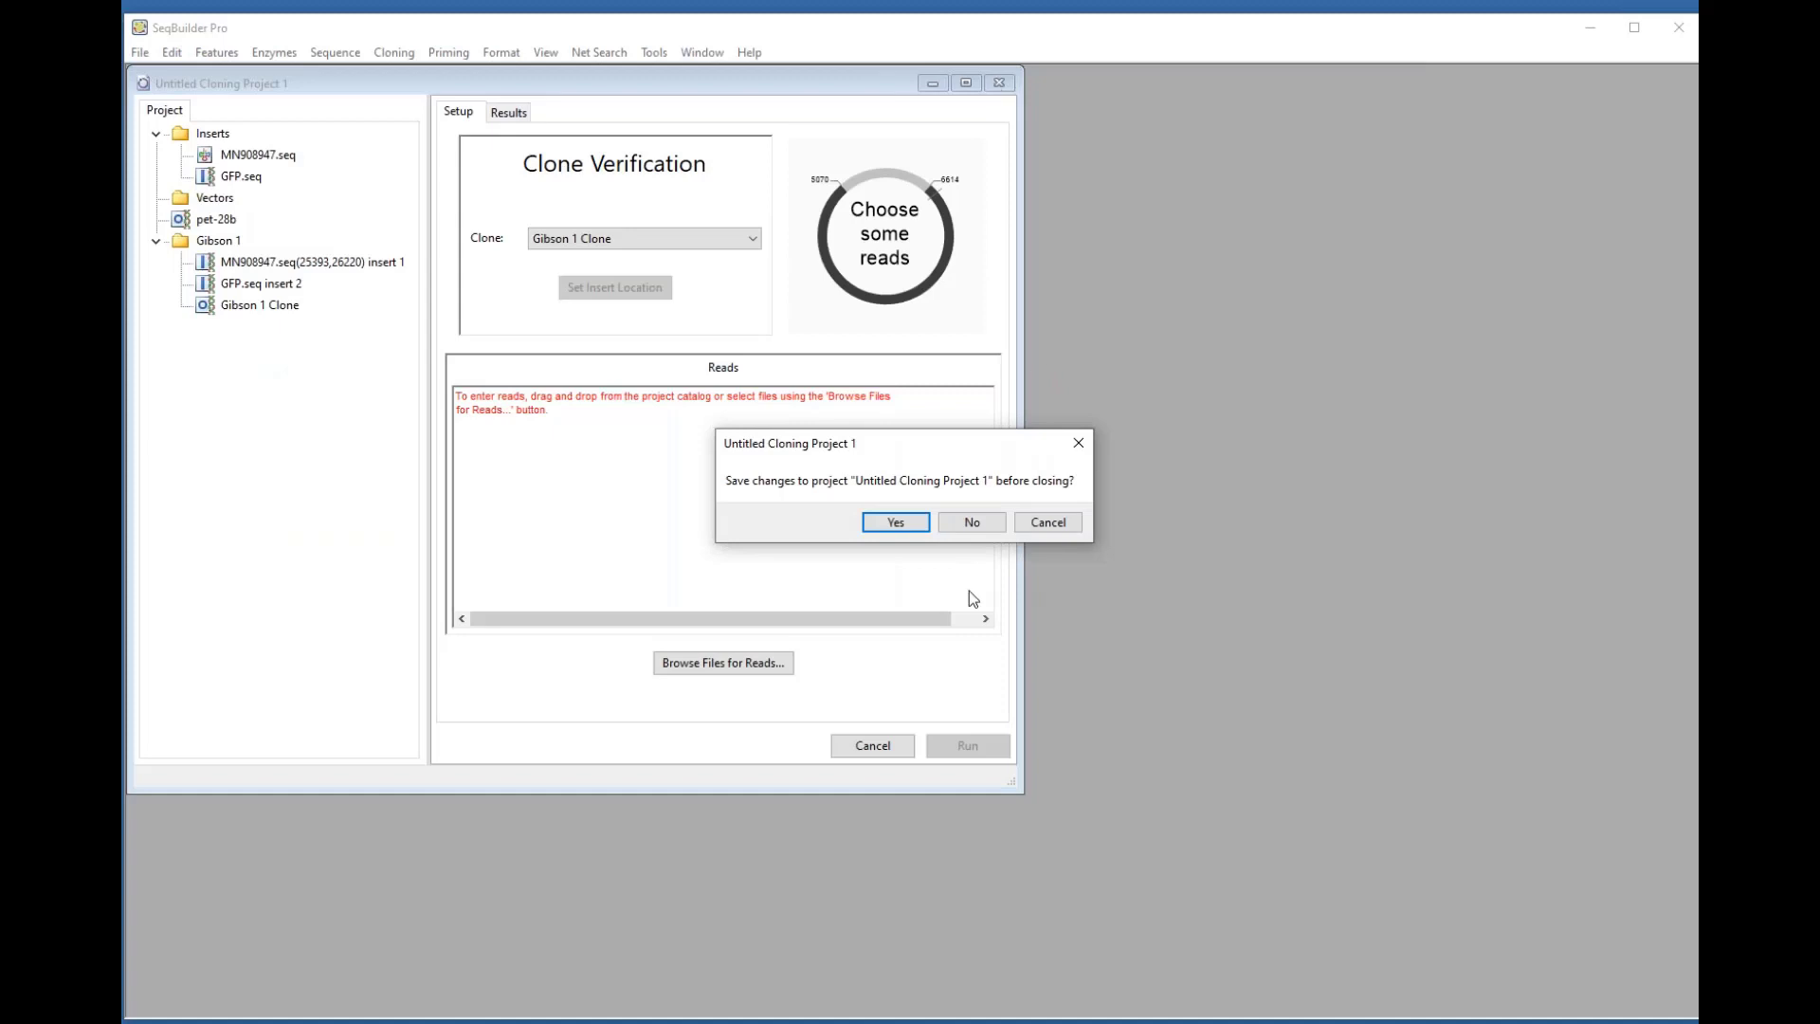
pyautogui.click(974, 522)
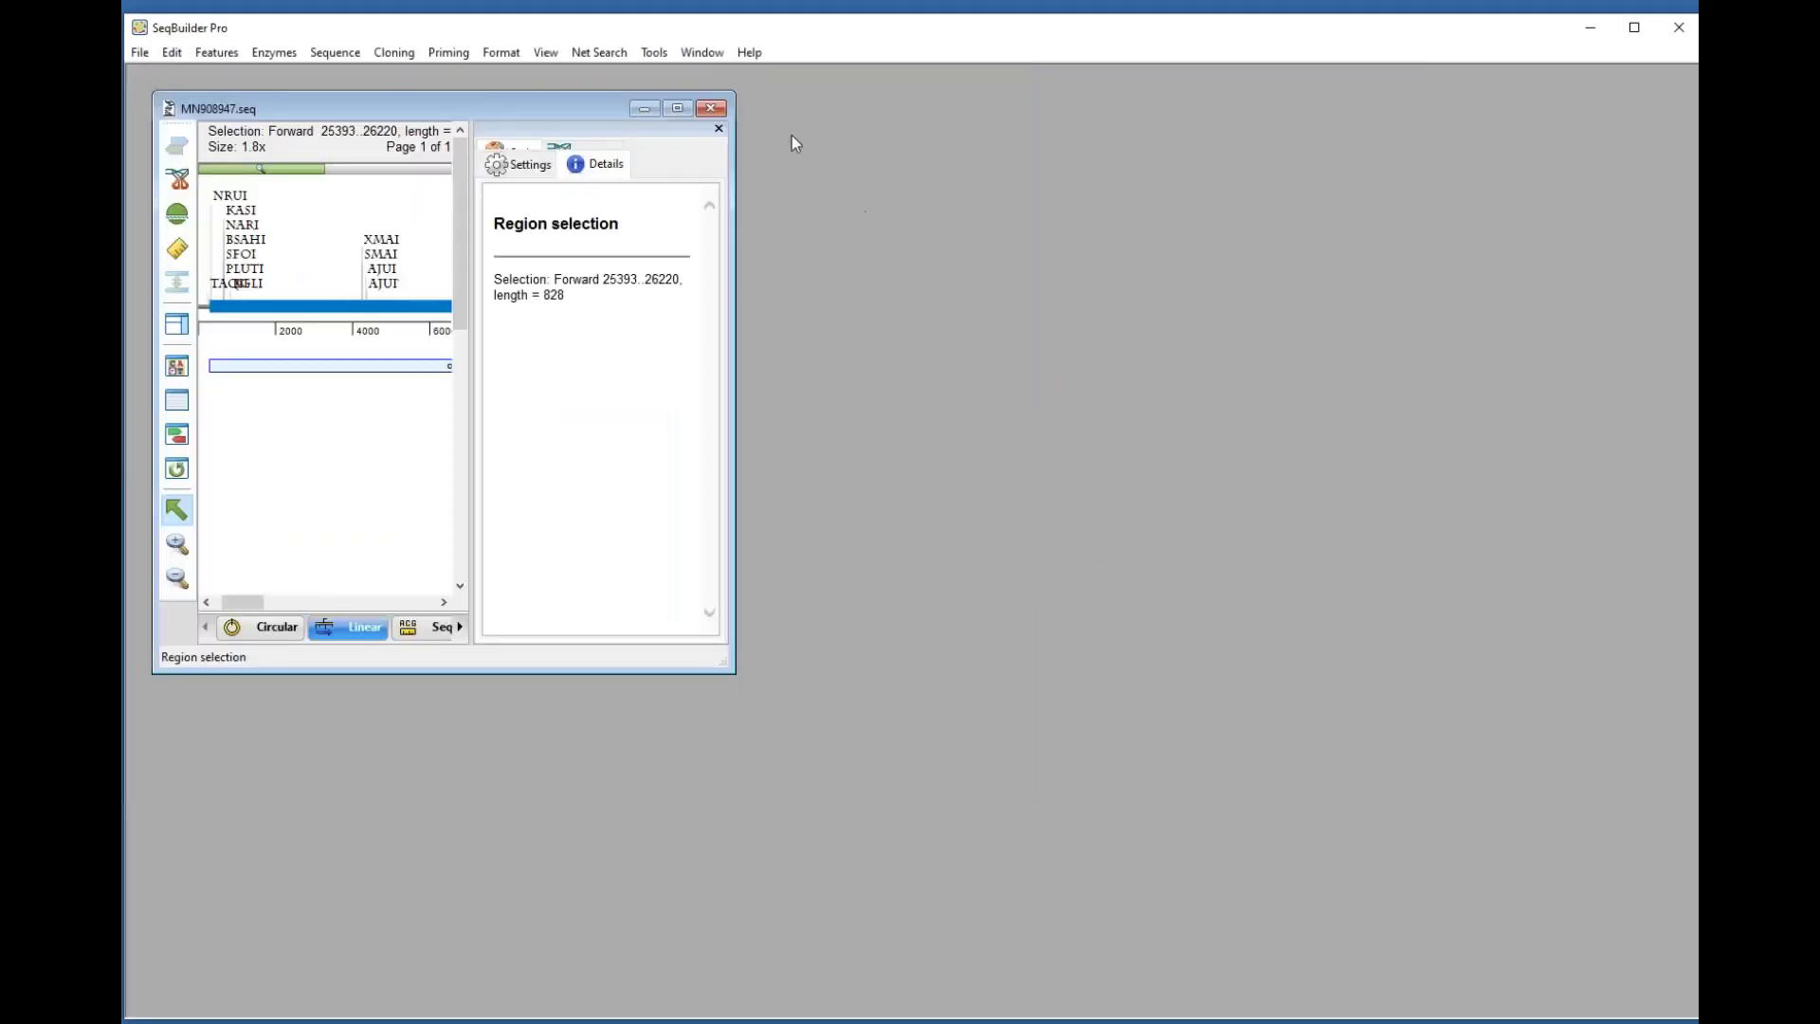
pyautogui.click(712, 109)
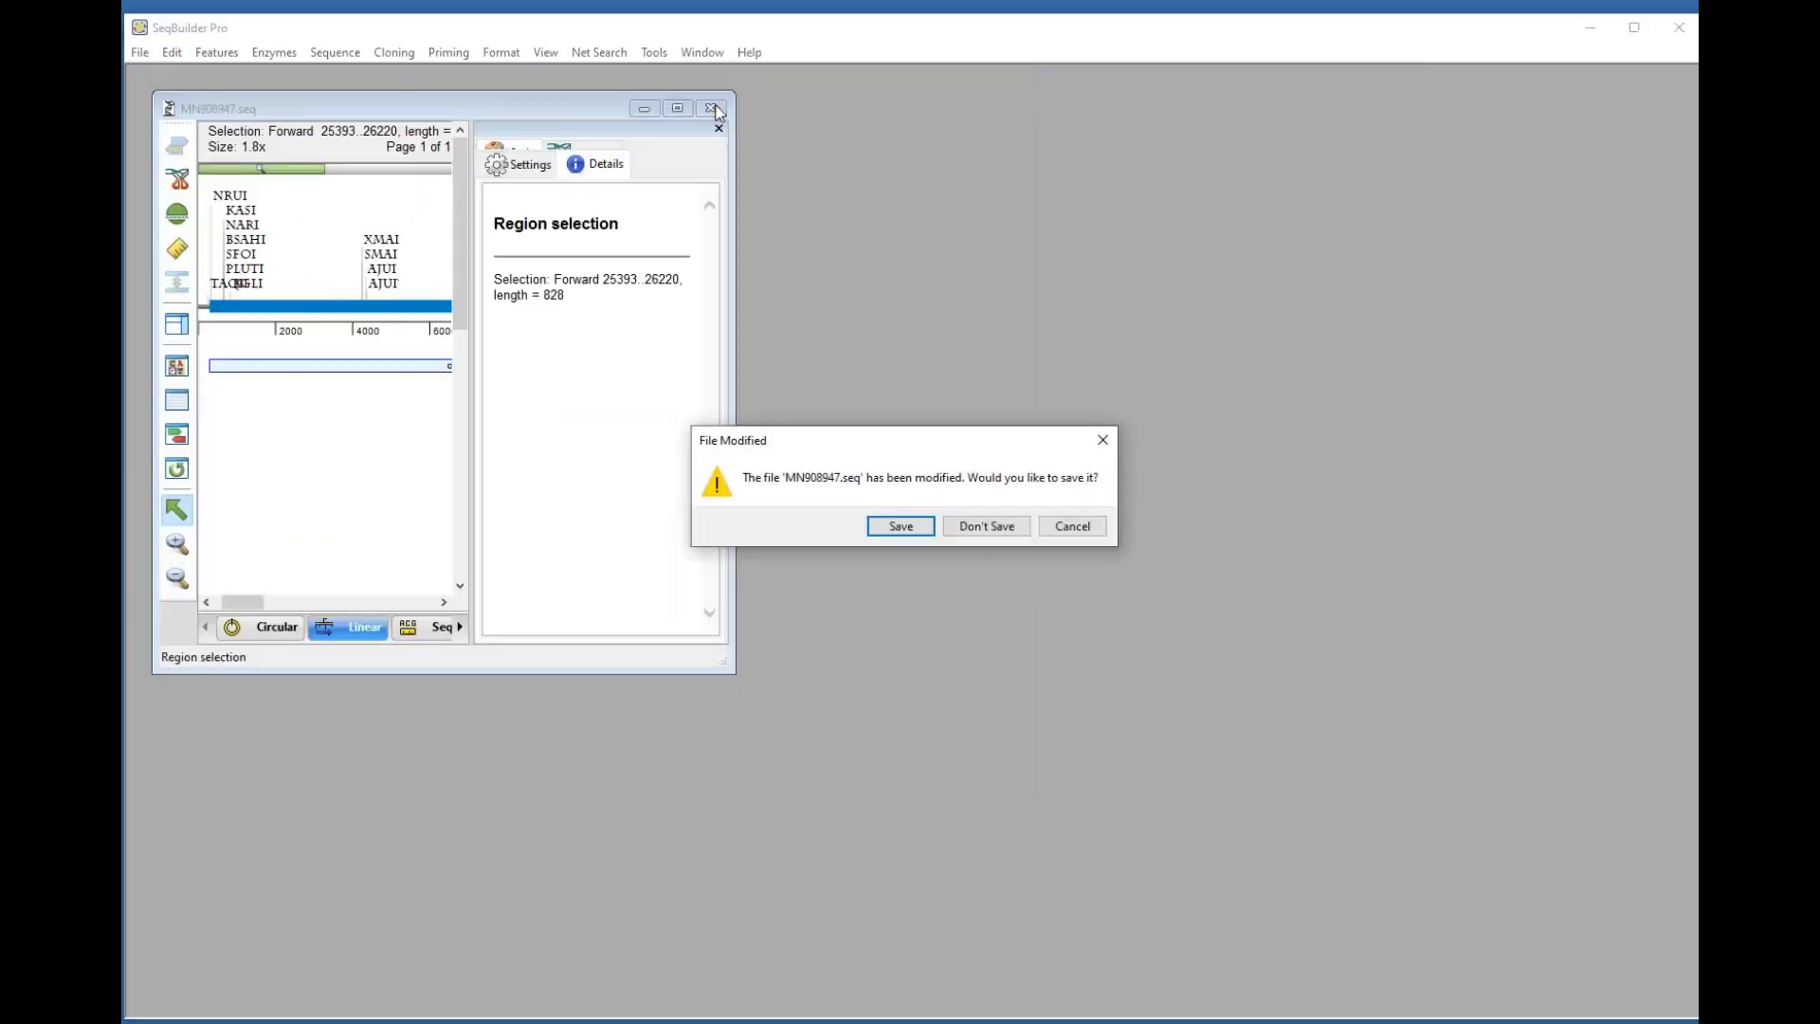
pyautogui.click(995, 527)
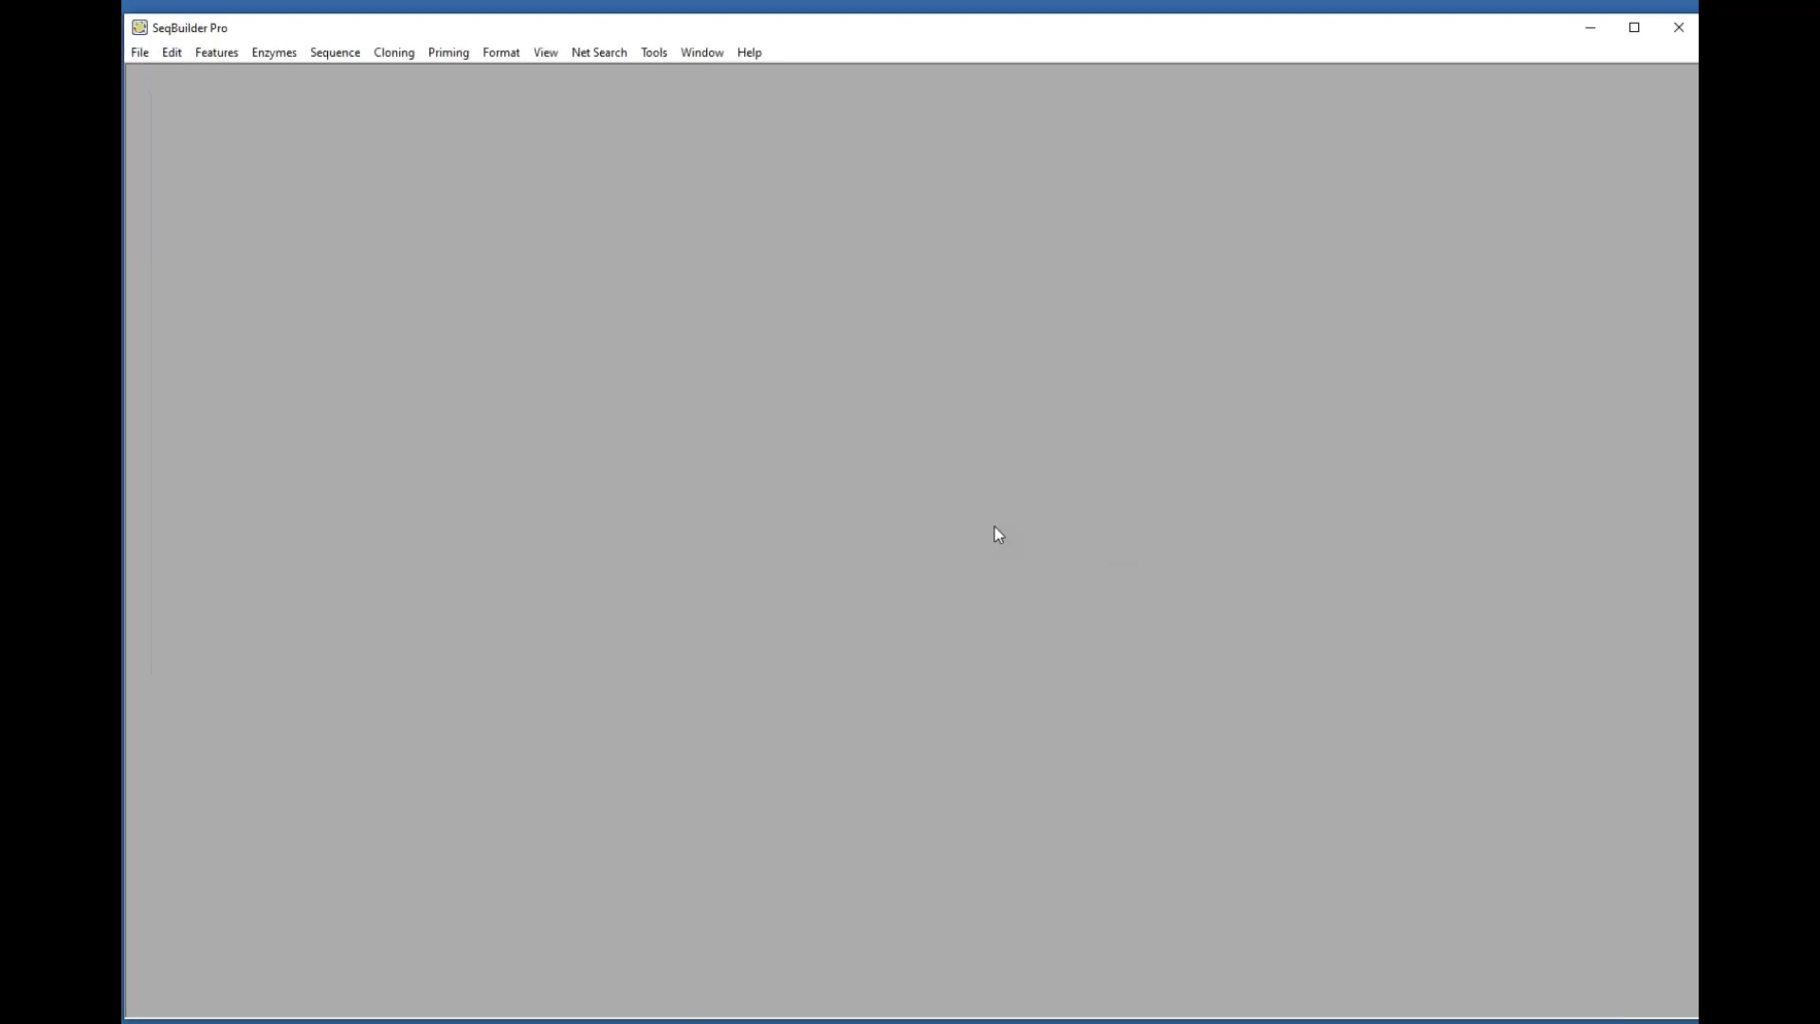
# Step: Start a batch cloning project, move its window aside, and set the cloning method to PCR Directed Restriction Insert
pyautogui.click(652, 55)
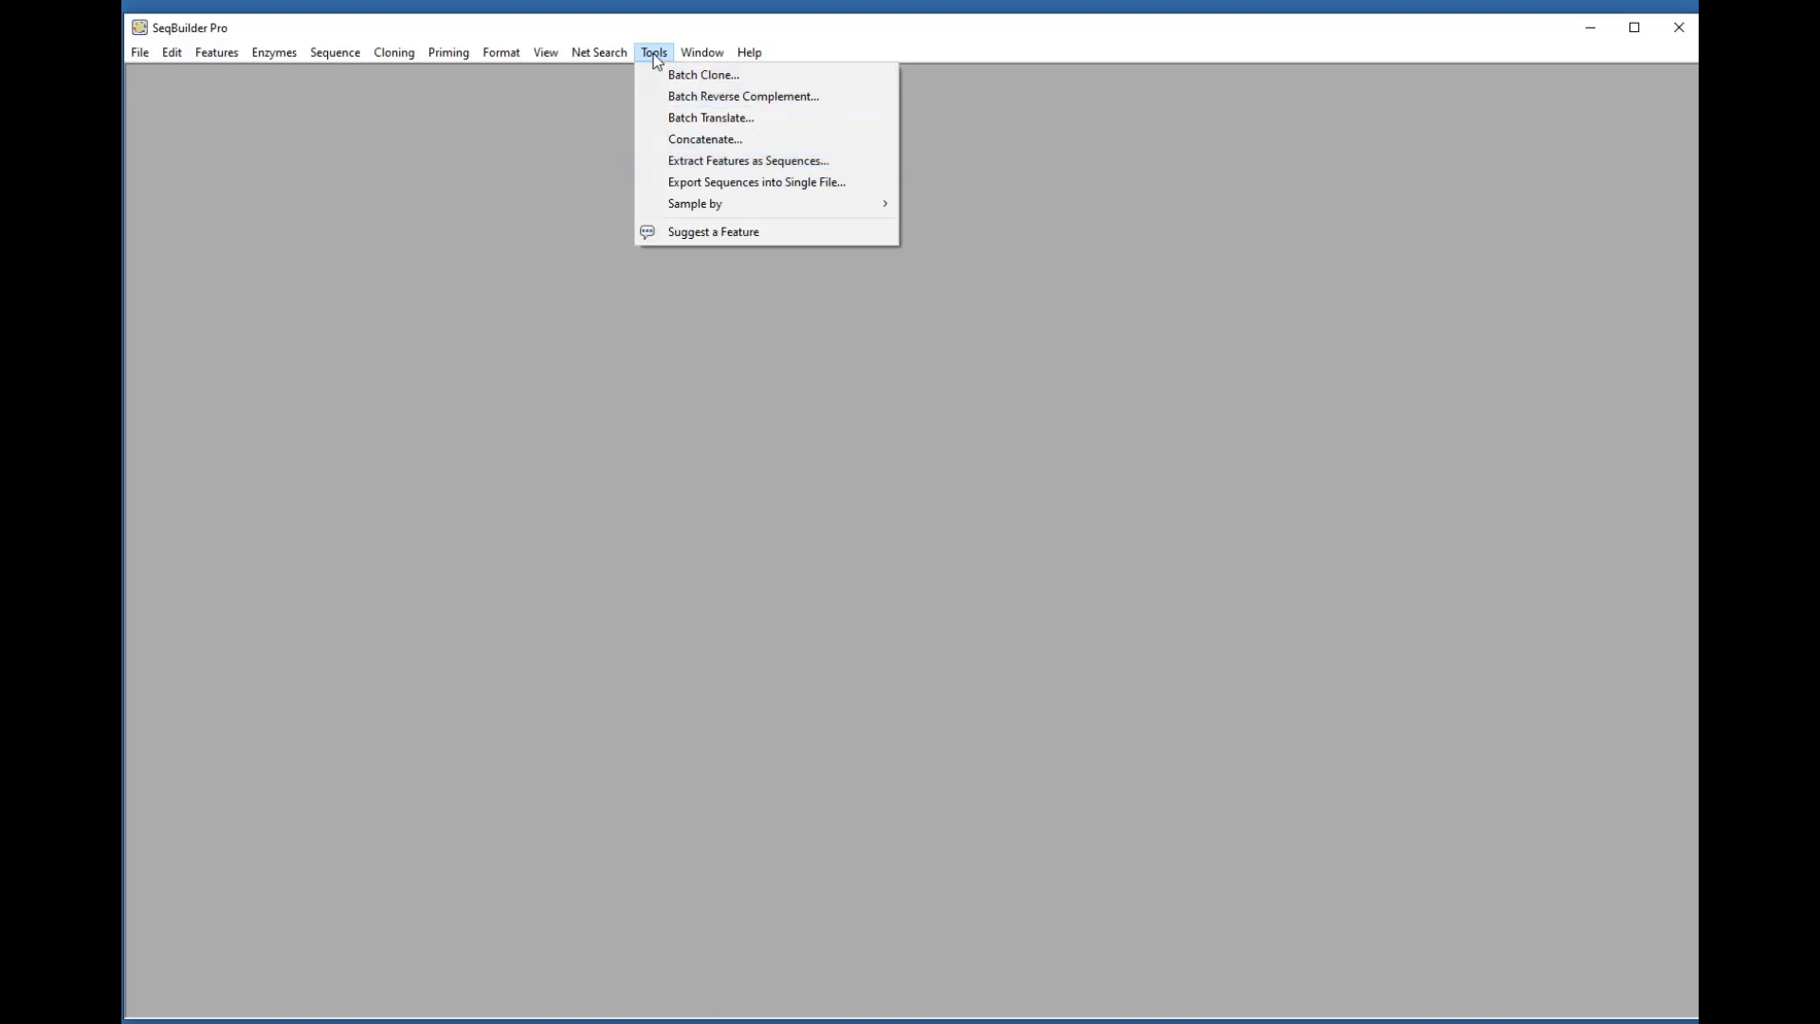
pyautogui.click(674, 76)
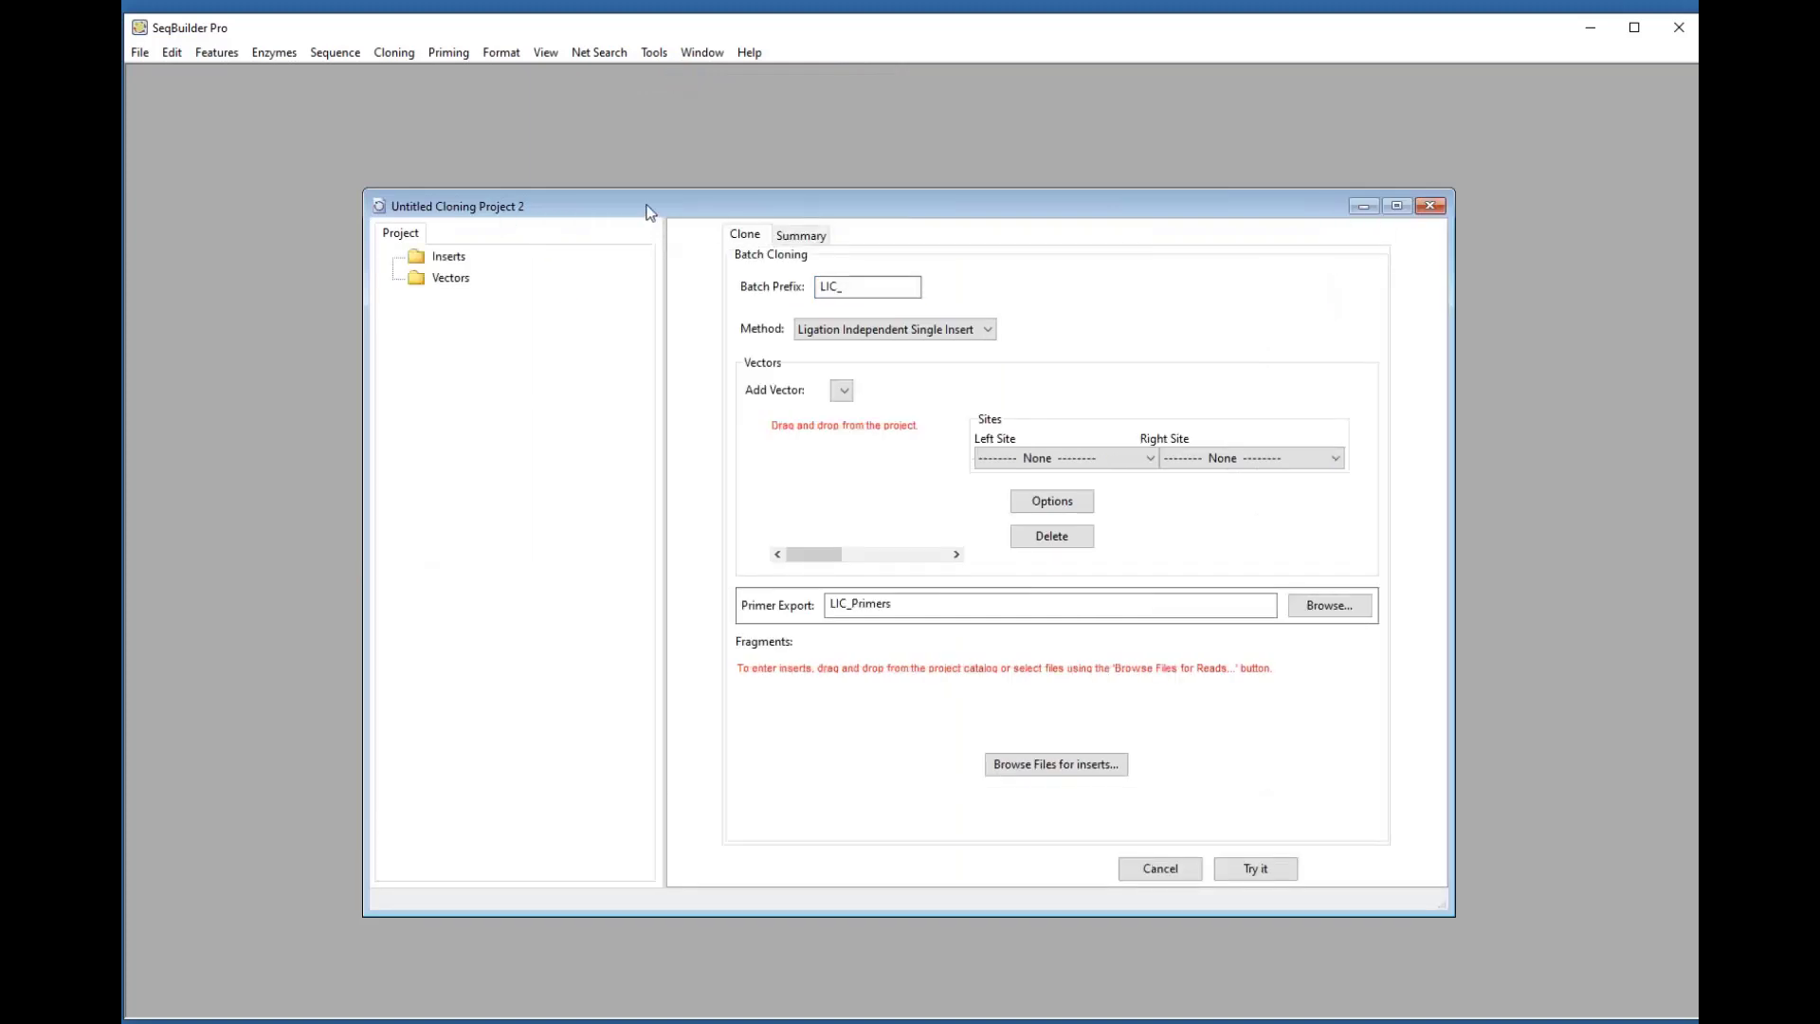
pyautogui.moveTo(652, 207)
pyautogui.mouseDown()
pyautogui.moveTo(582, 148)
pyautogui.moveTo(521, 137)
pyautogui.mouseUp()
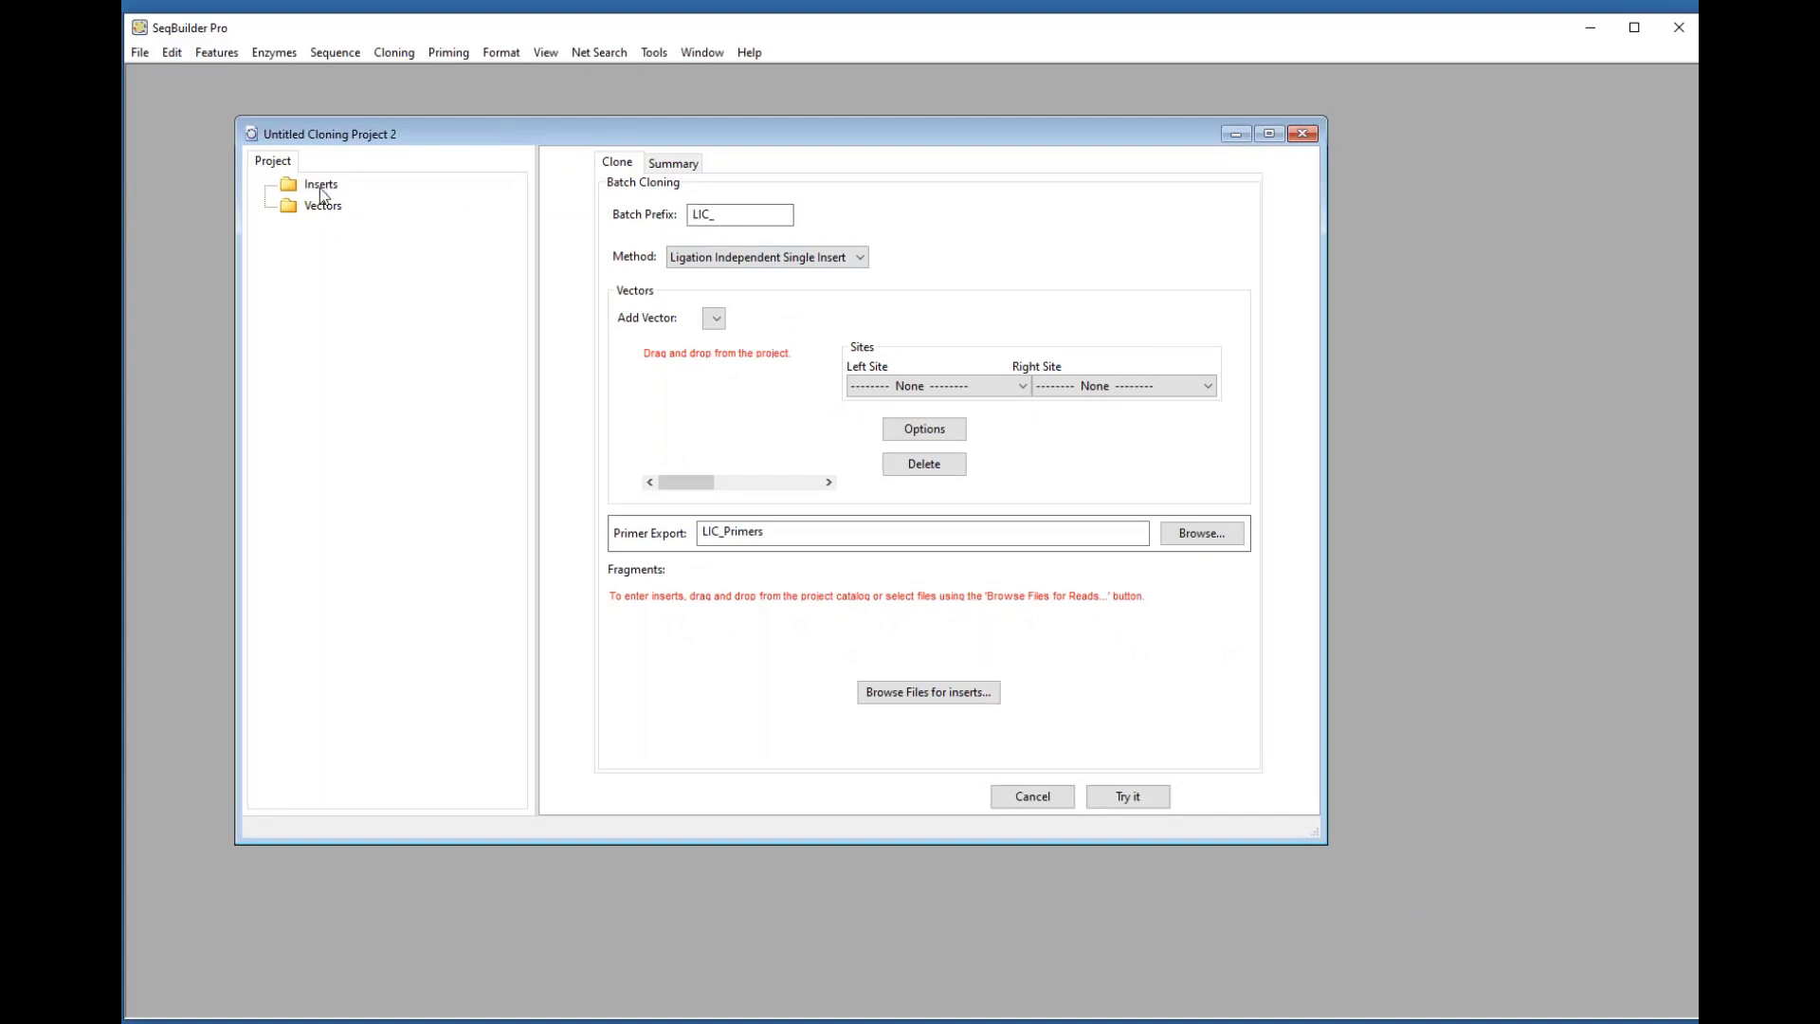
pyautogui.click(660, 163)
pyautogui.click(617, 163)
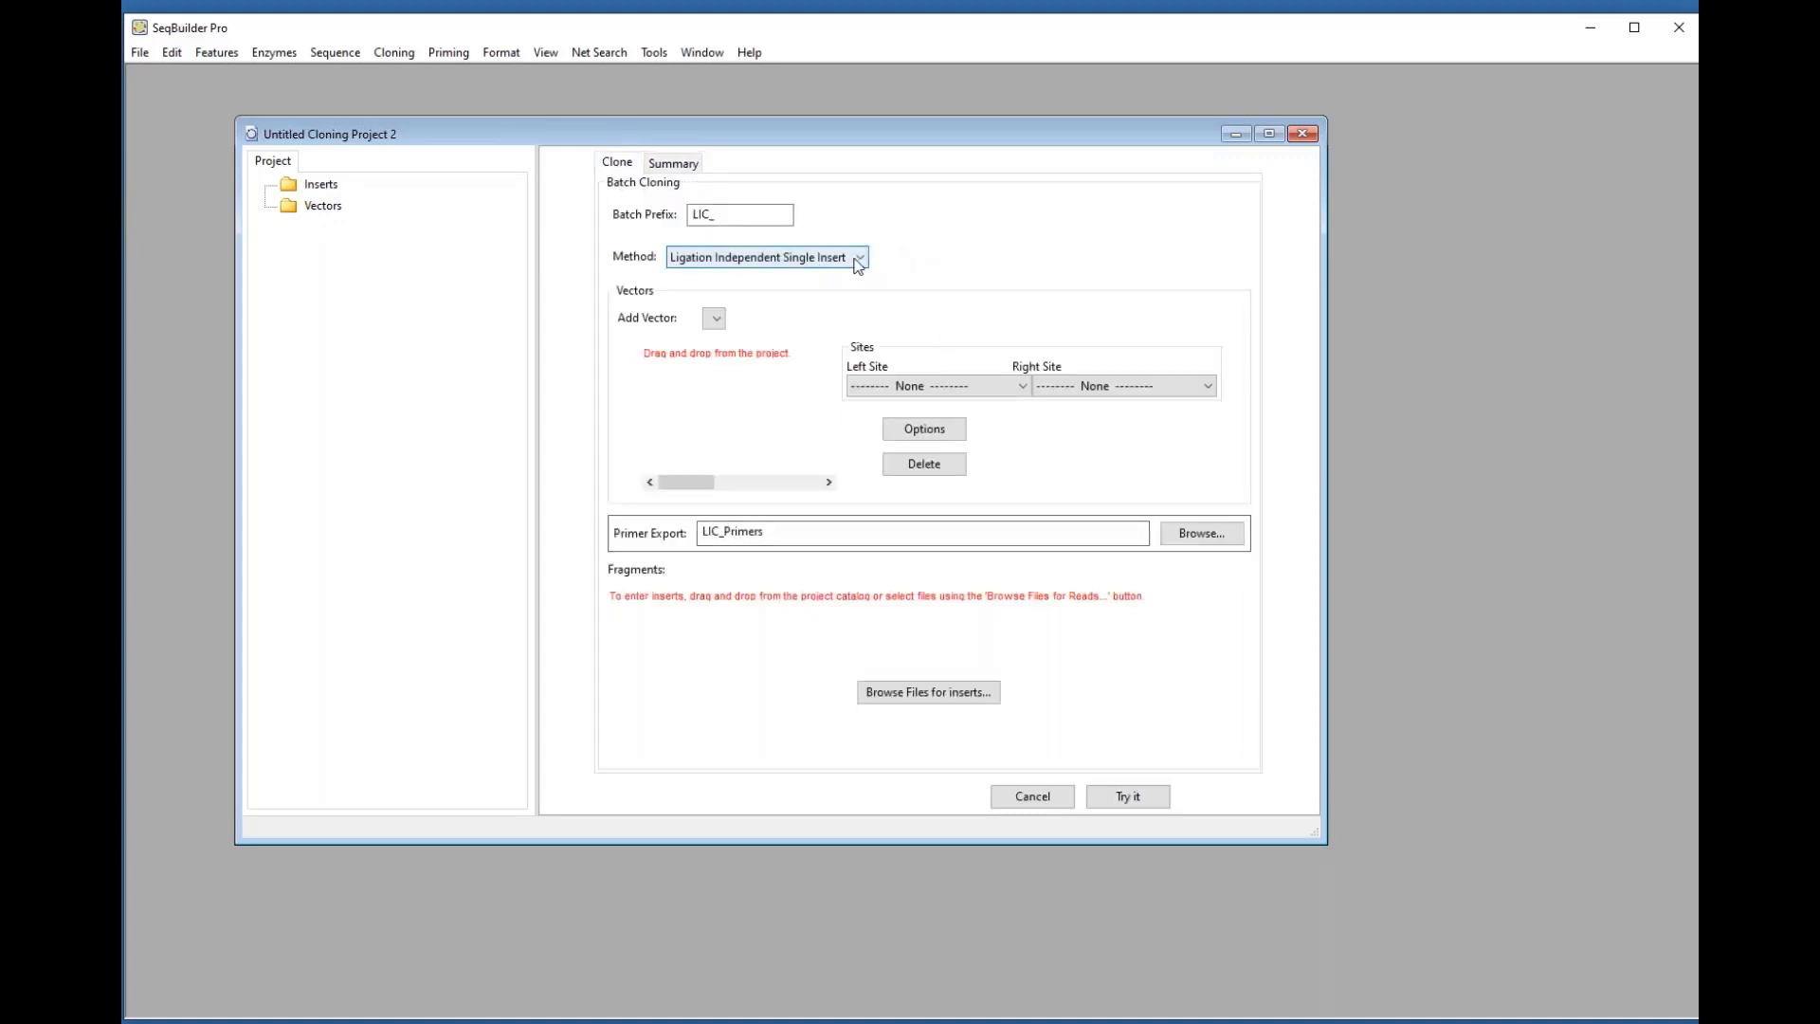
pyautogui.click(858, 260)
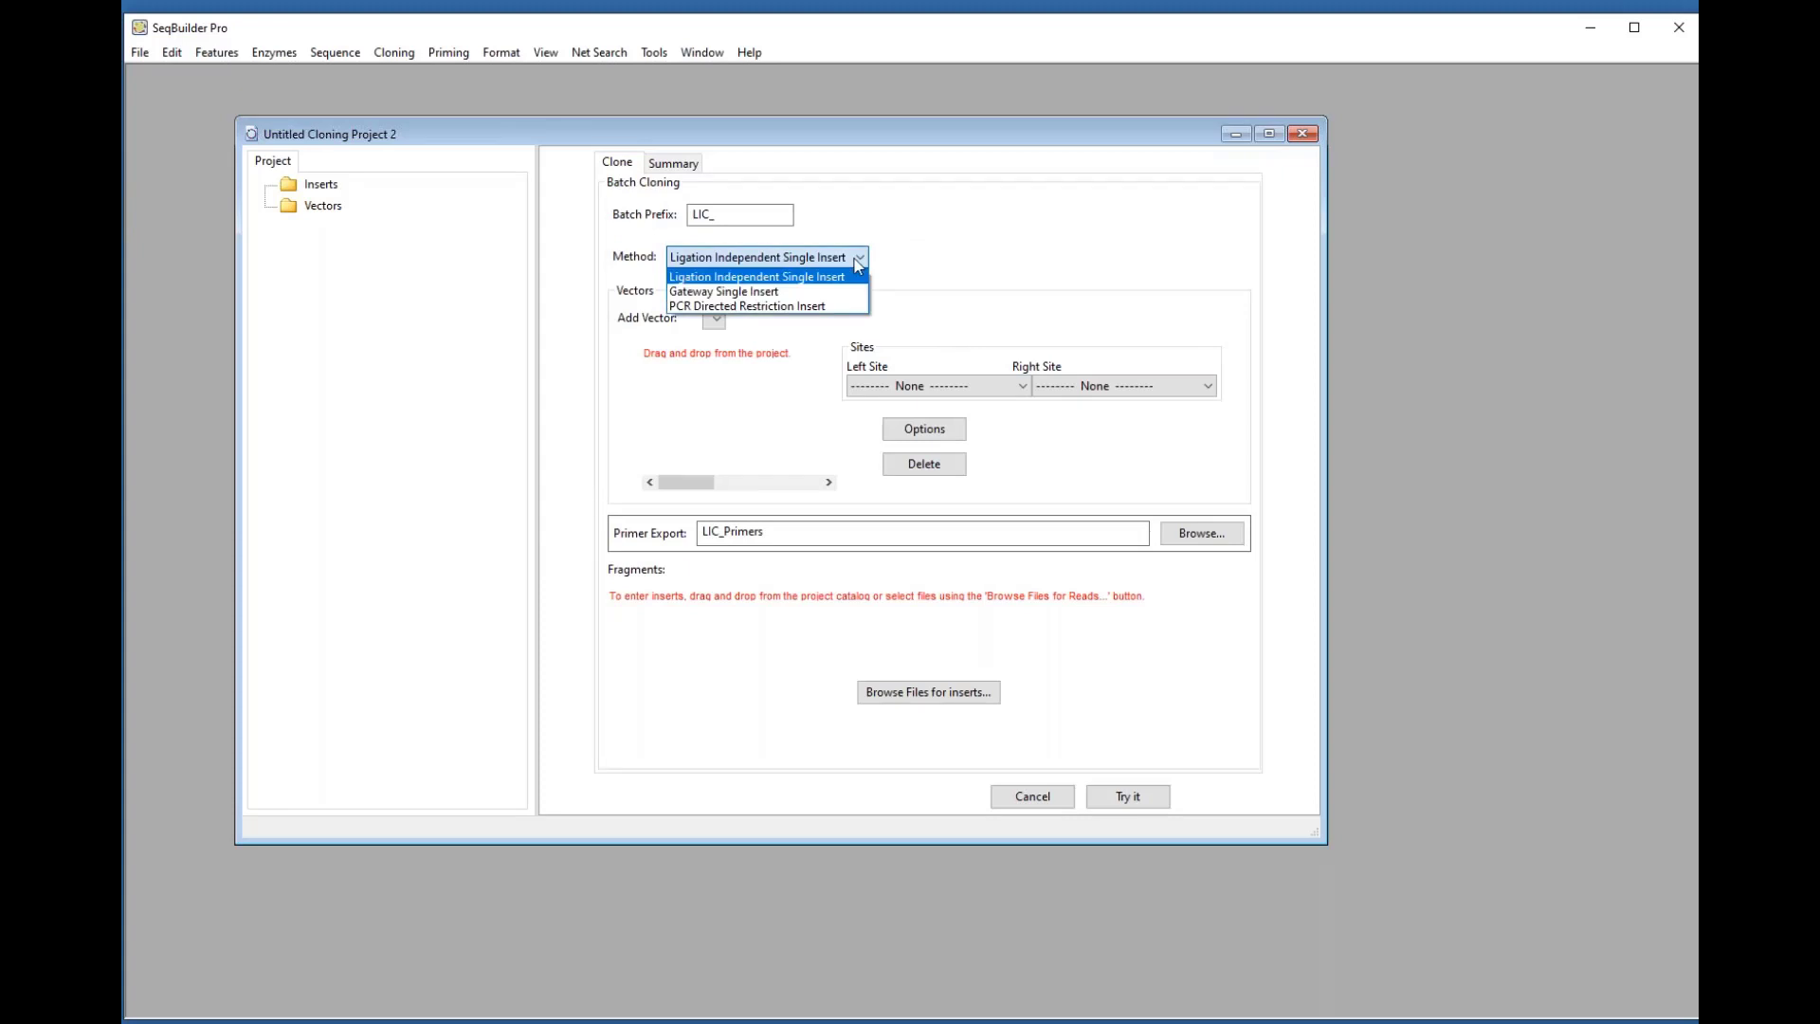
pyautogui.click(798, 304)
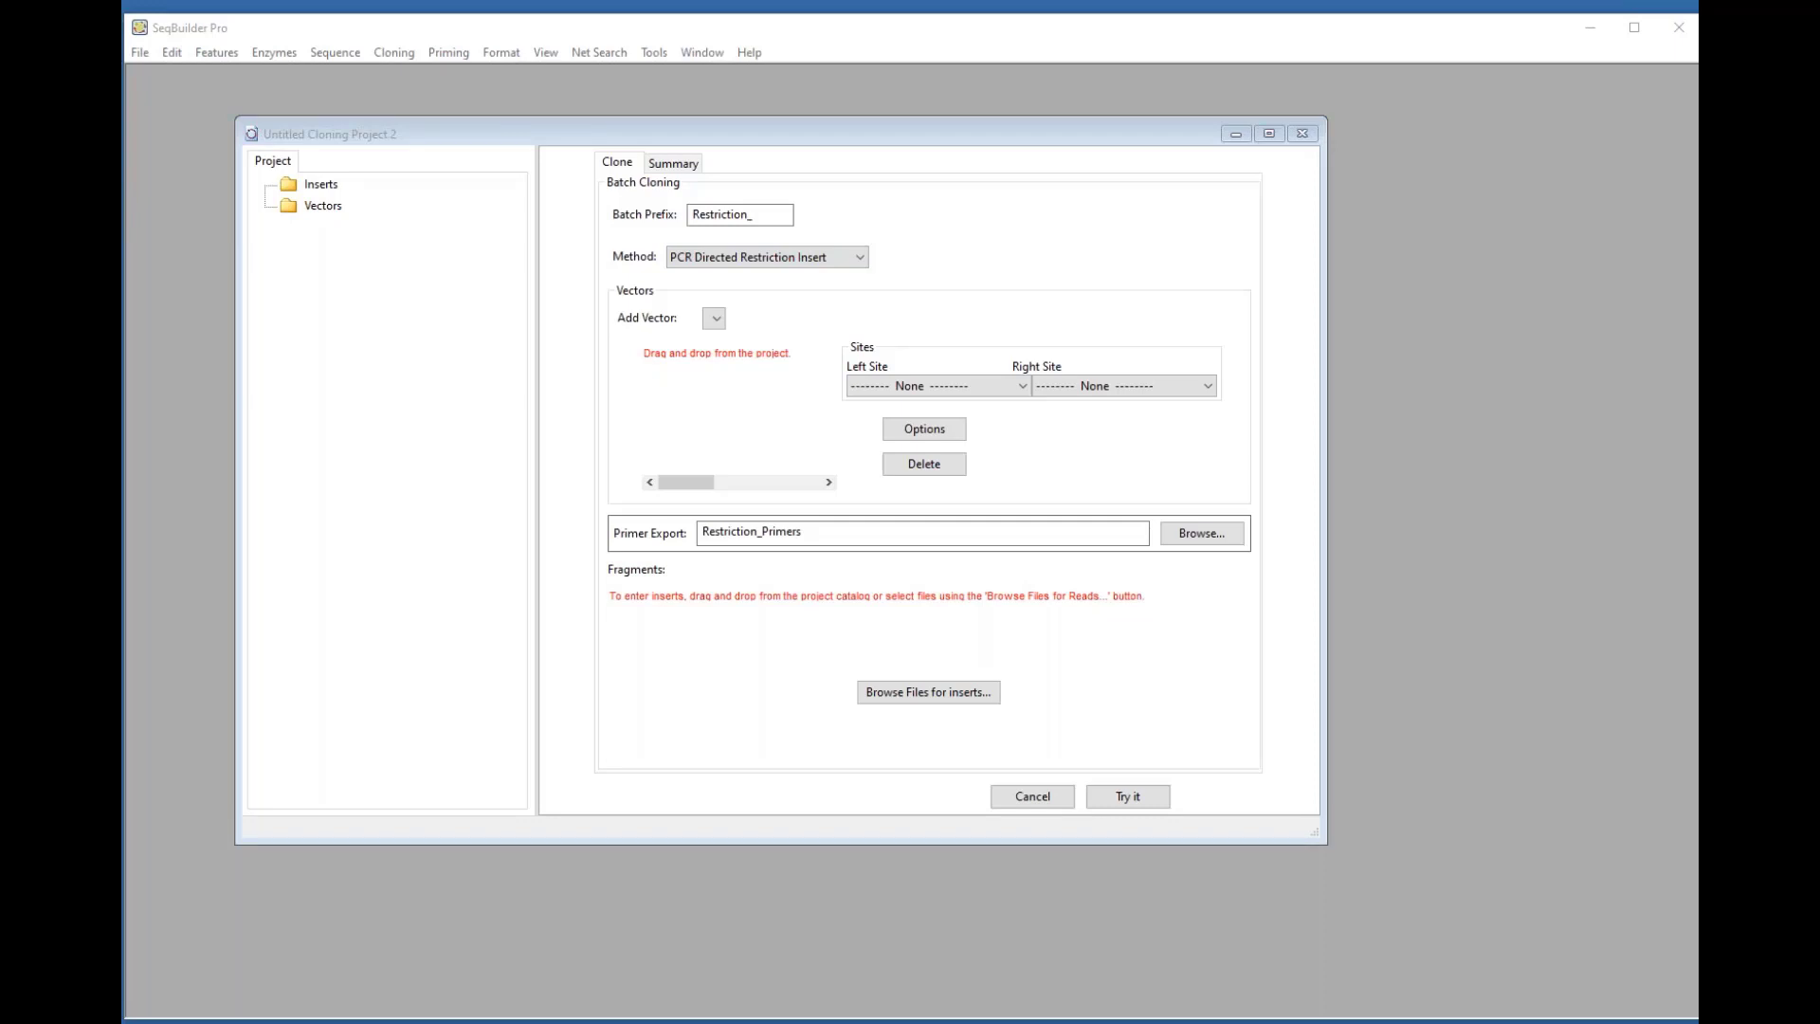
# Step: Add the HLA sequences HLA18591 to HLA18595 to the project's Inserts, and use HLA18591, HLA18592 and HLA18593 as the fragments
pyautogui.moveTo(440, 309); pyautogui.dragTo(343, 189)
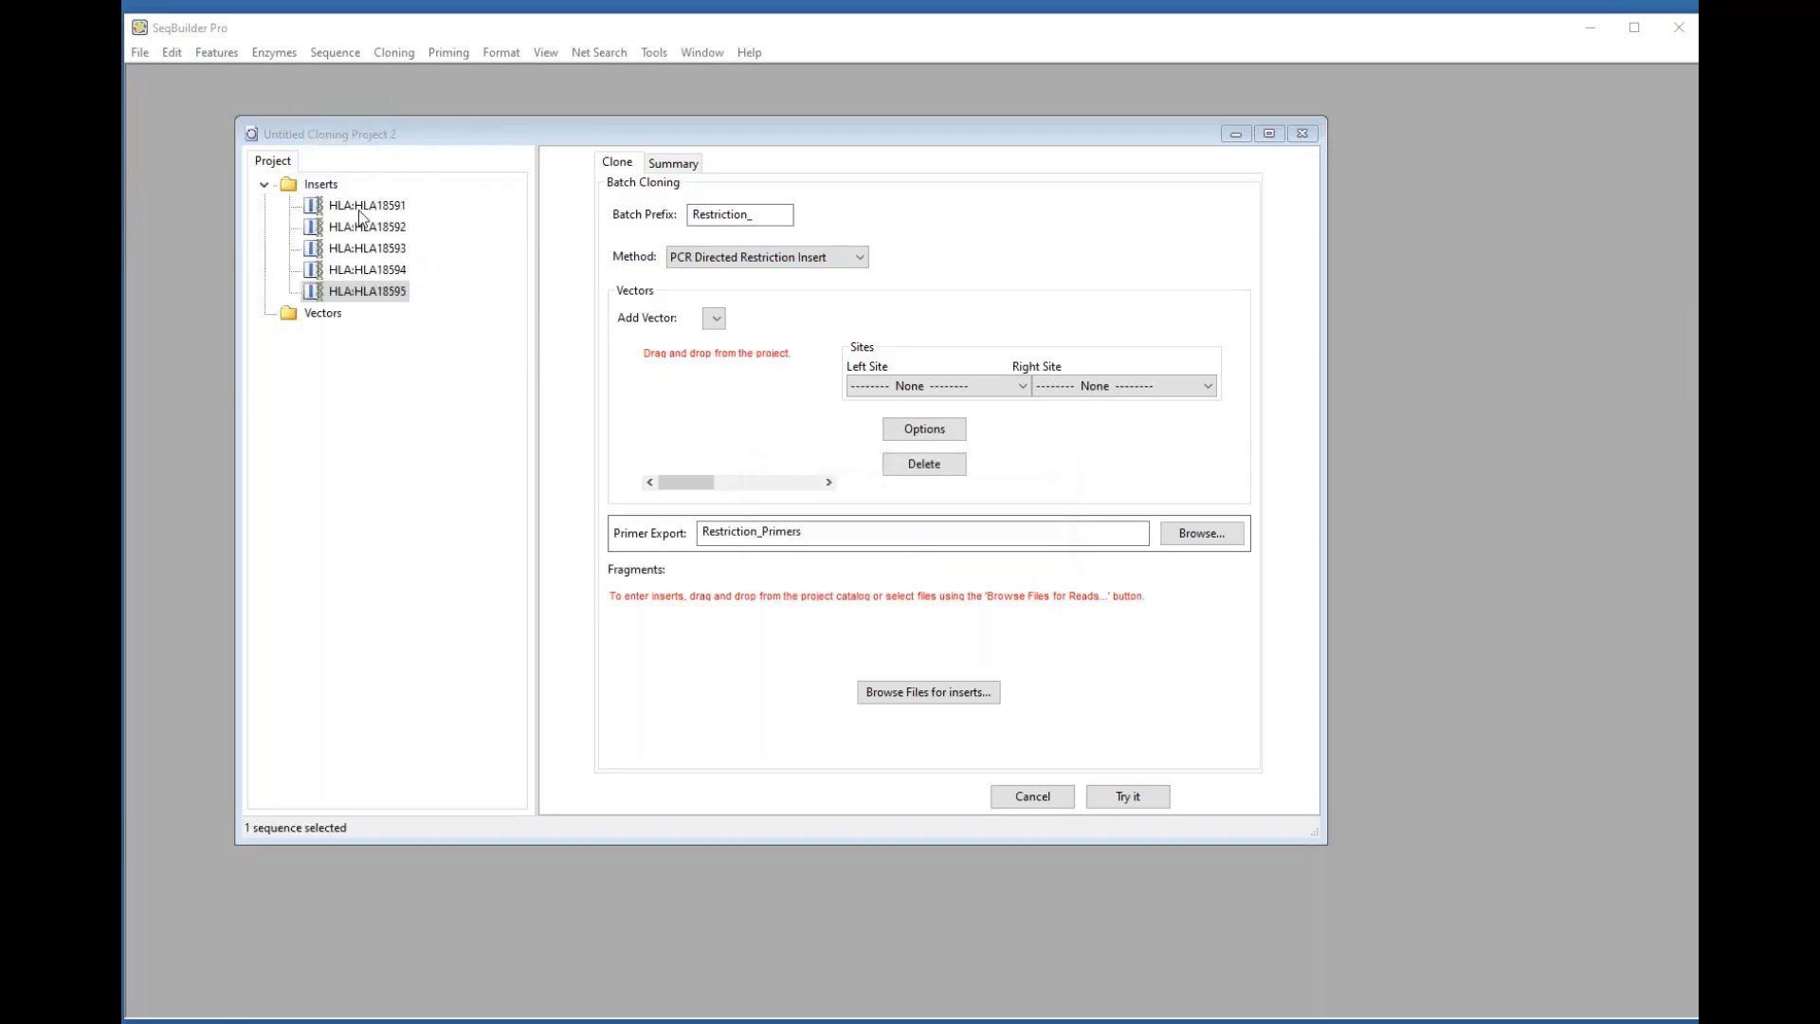
pyautogui.keyDown('shift'); pyautogui.click(378, 292); pyautogui.keyUp('shift')
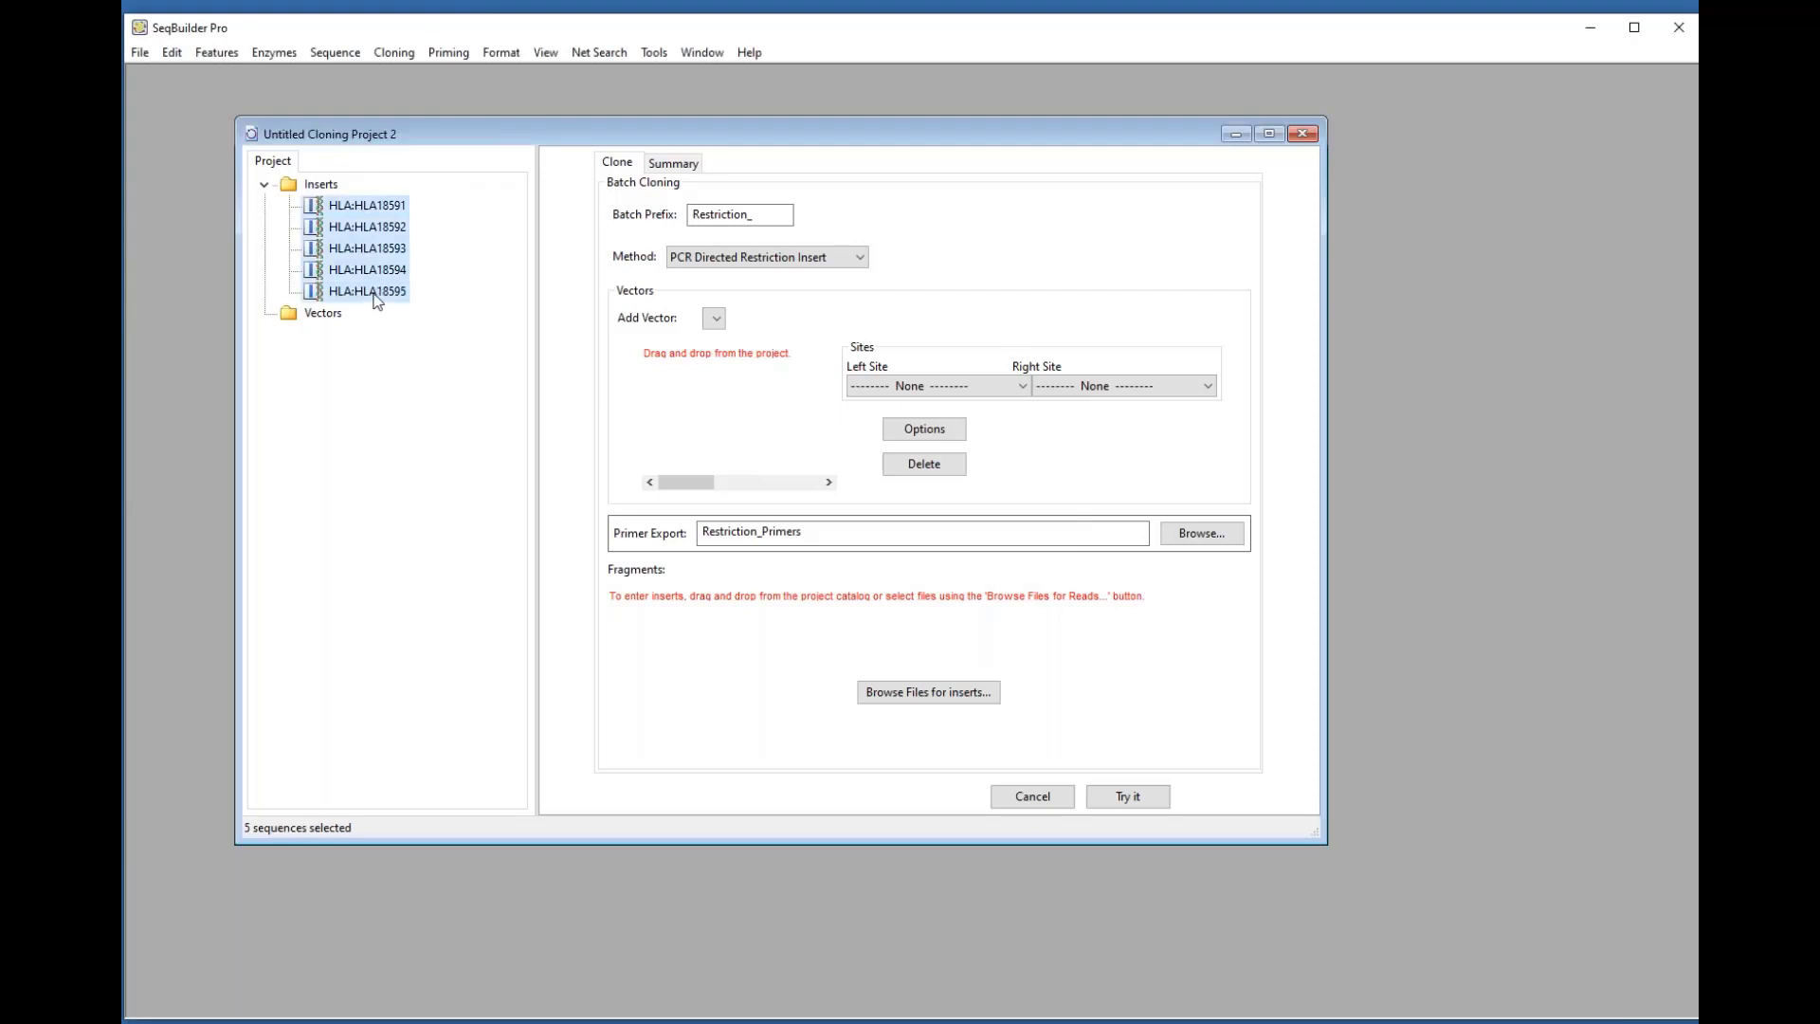
pyautogui.click(370, 215)
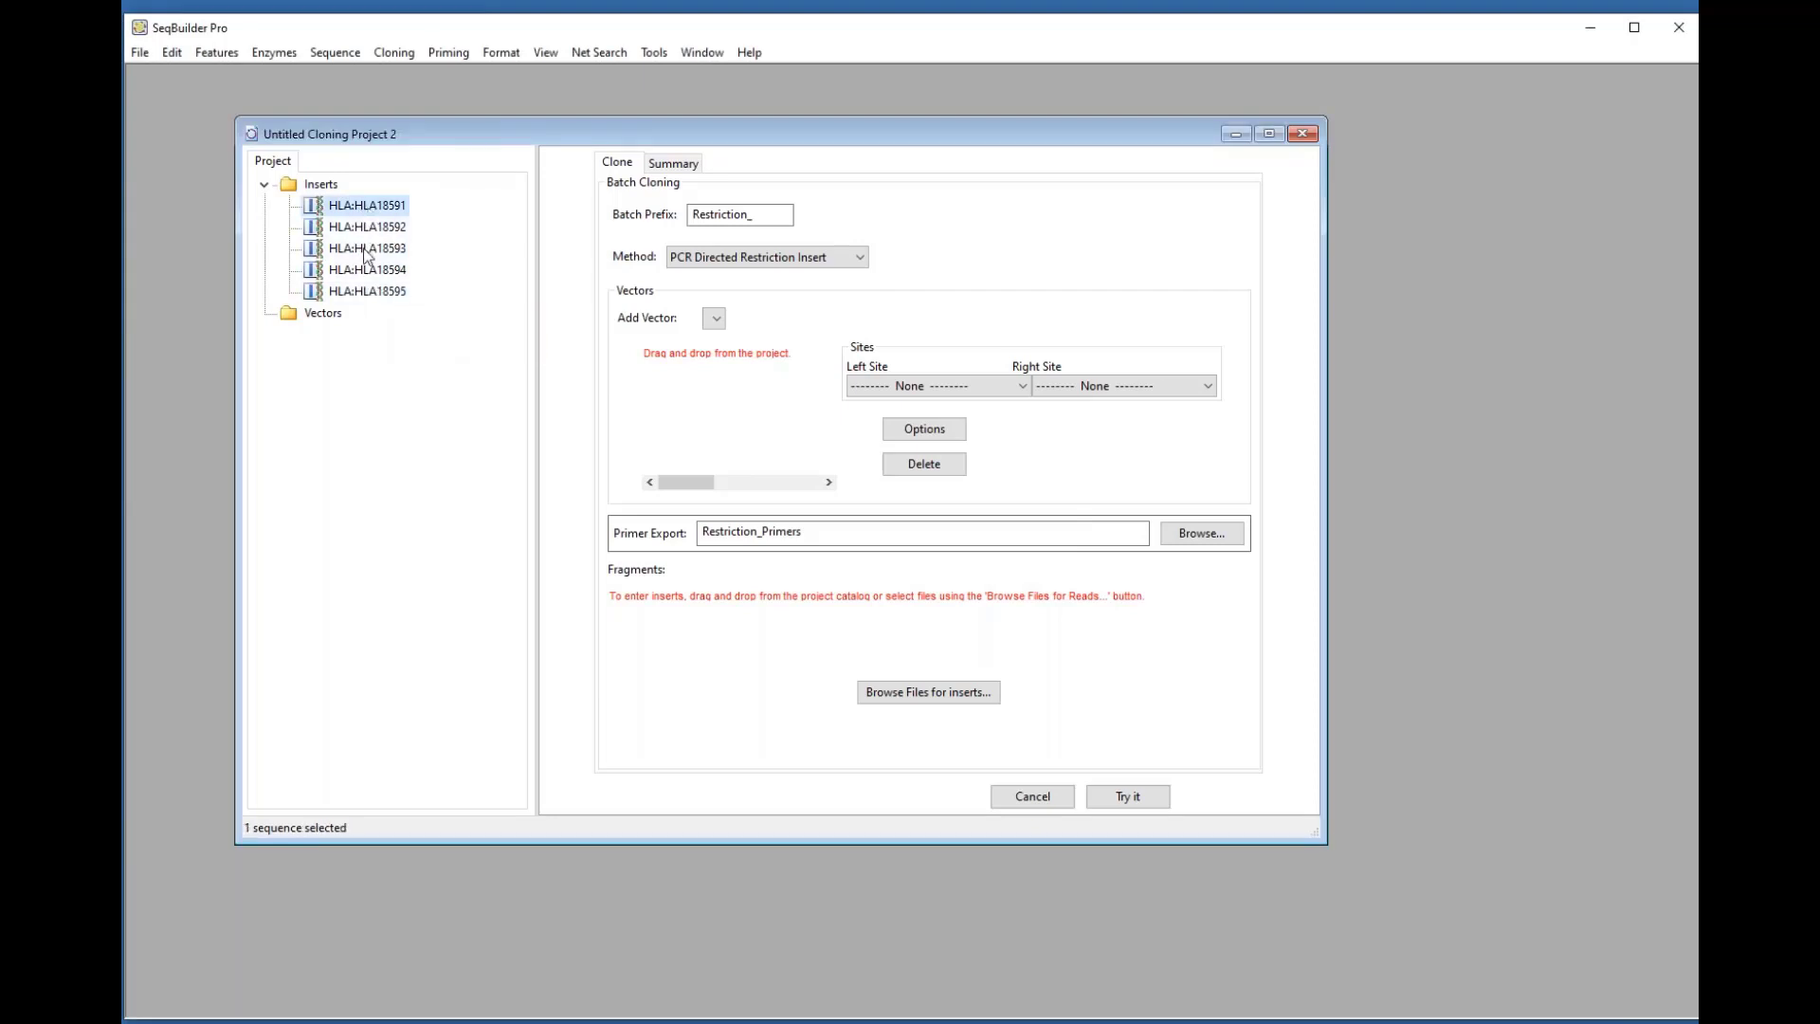
pyautogui.keyDown('shift'); pyautogui.click(368, 252); pyautogui.keyUp('shift')
pyautogui.moveTo(361, 208); pyautogui.dragTo(705, 643)
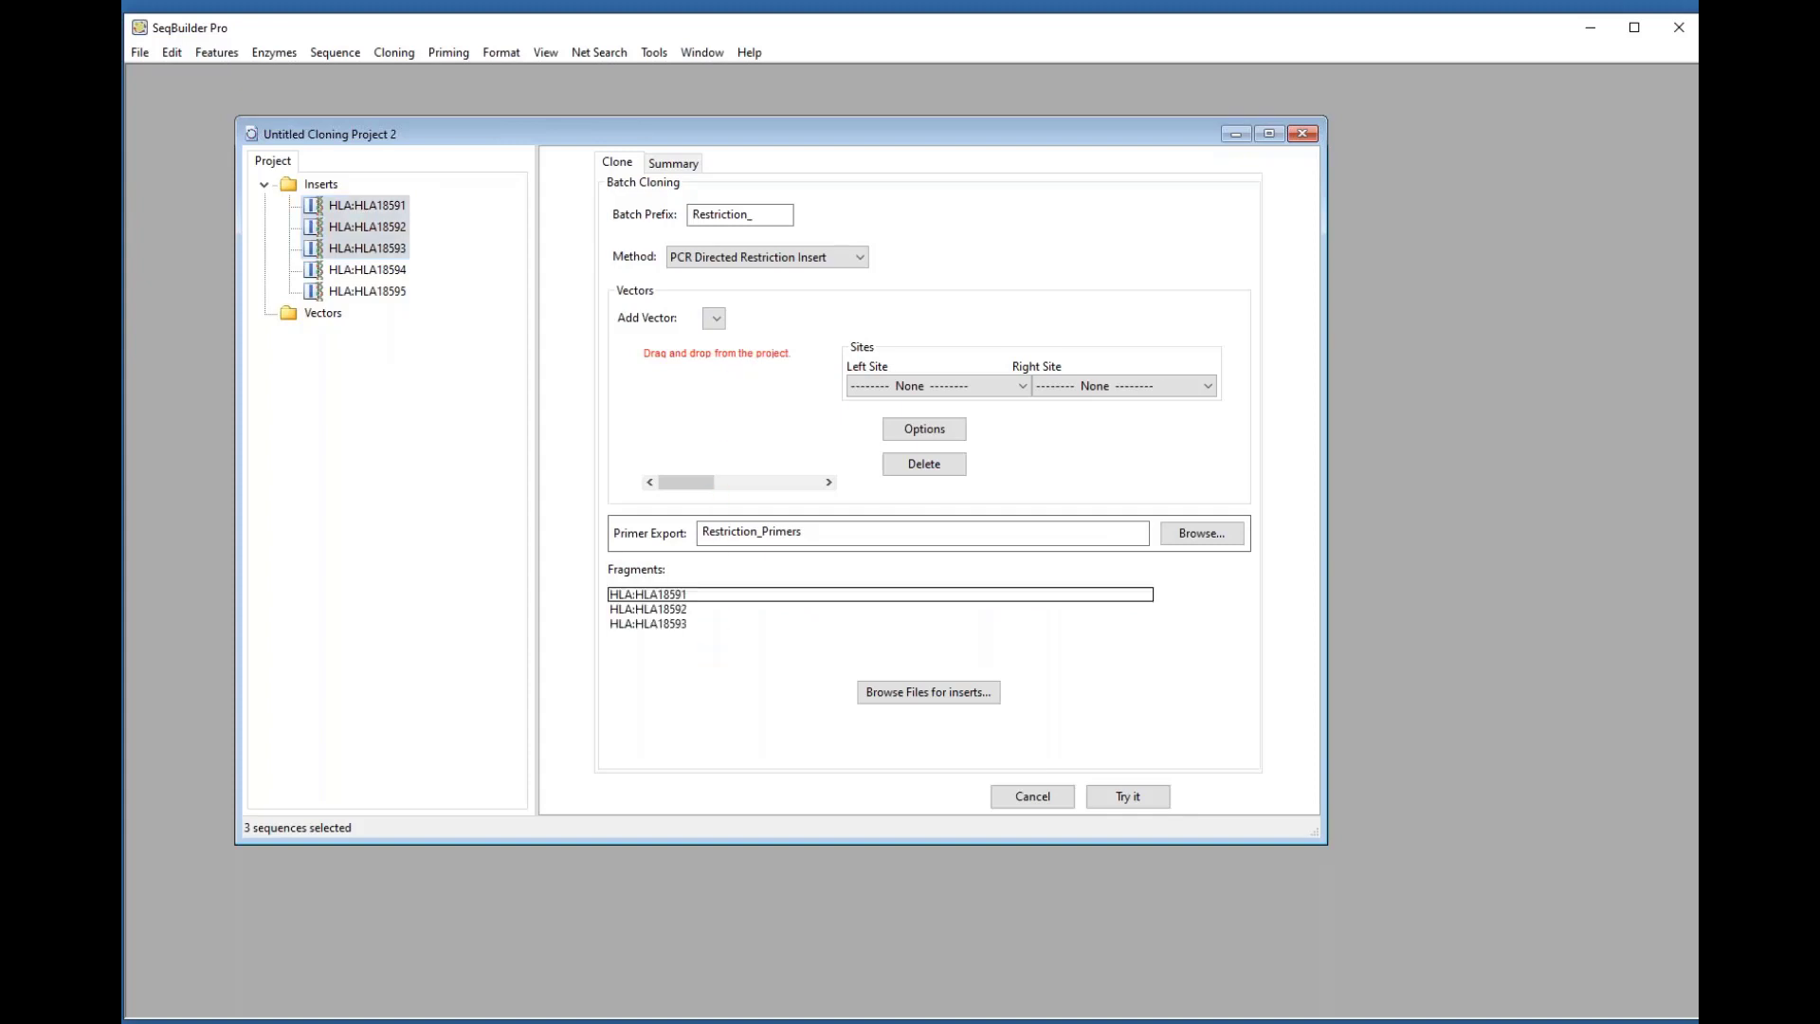
pyautogui.click(350, 291)
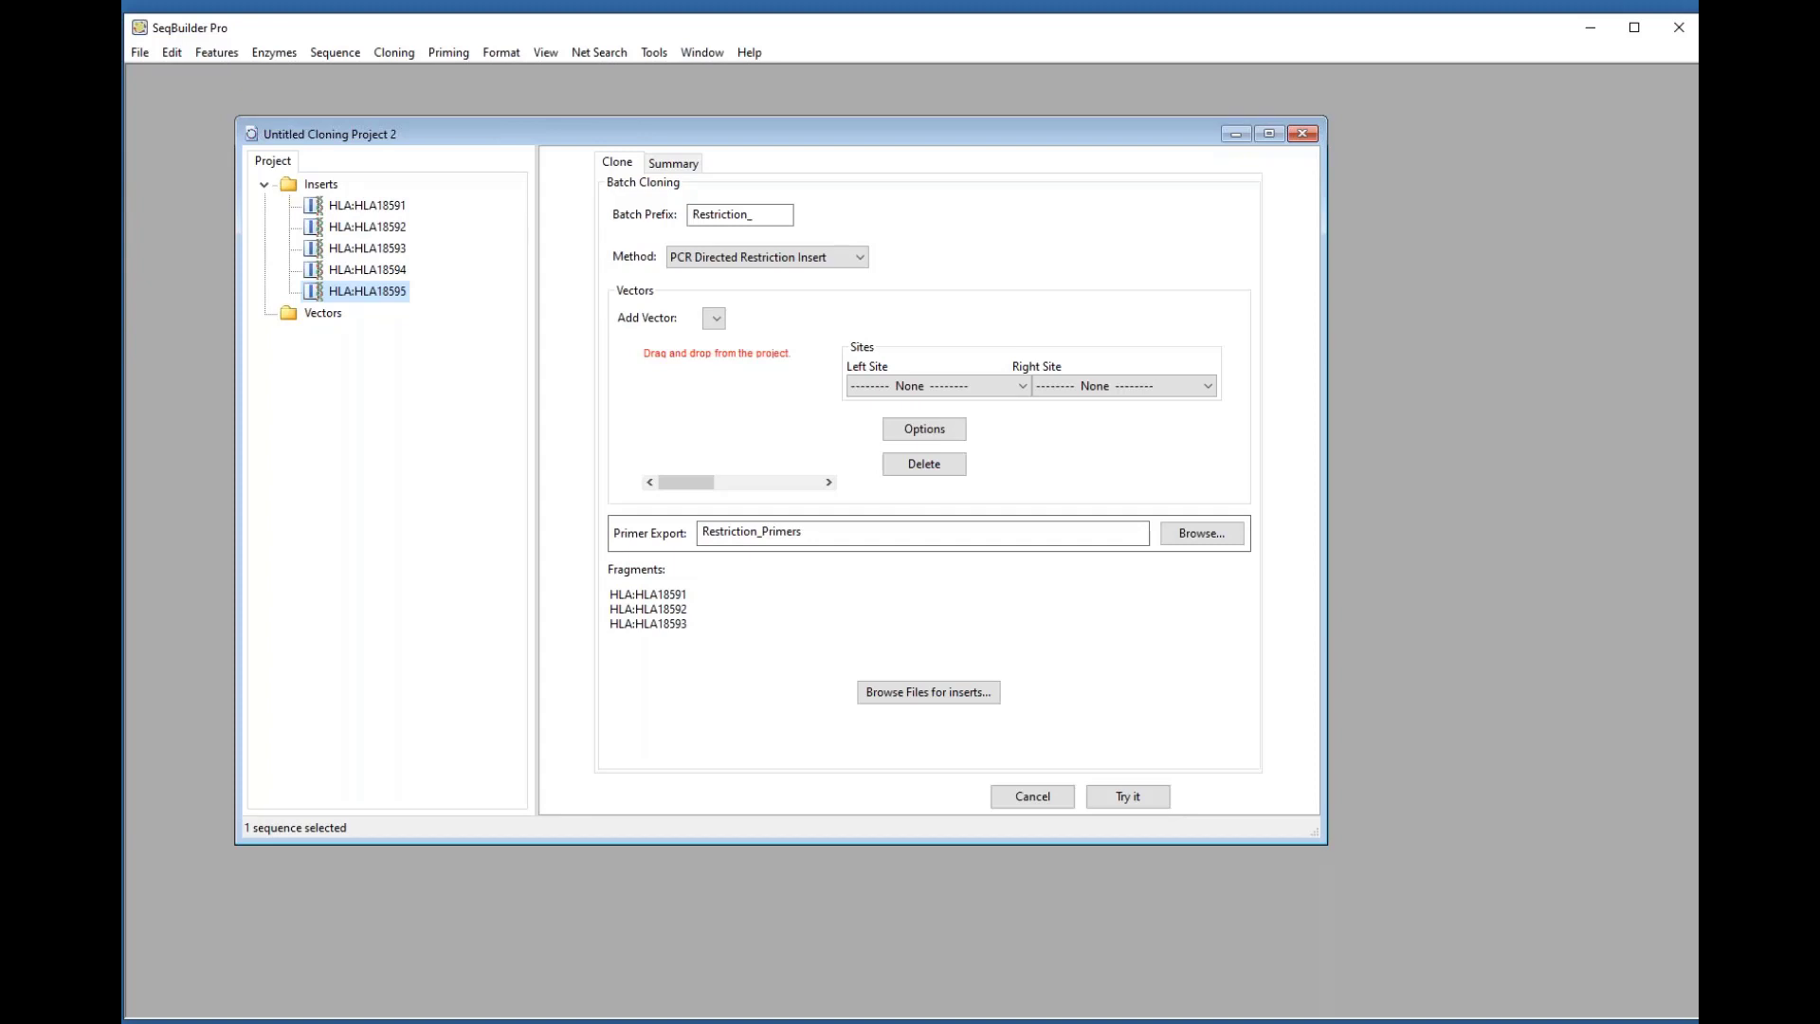
# Step: Bring the pet-28b sequence into the cloning project and assign it as the vector for the batch
pyautogui.hotkey('alt', 'Tab')
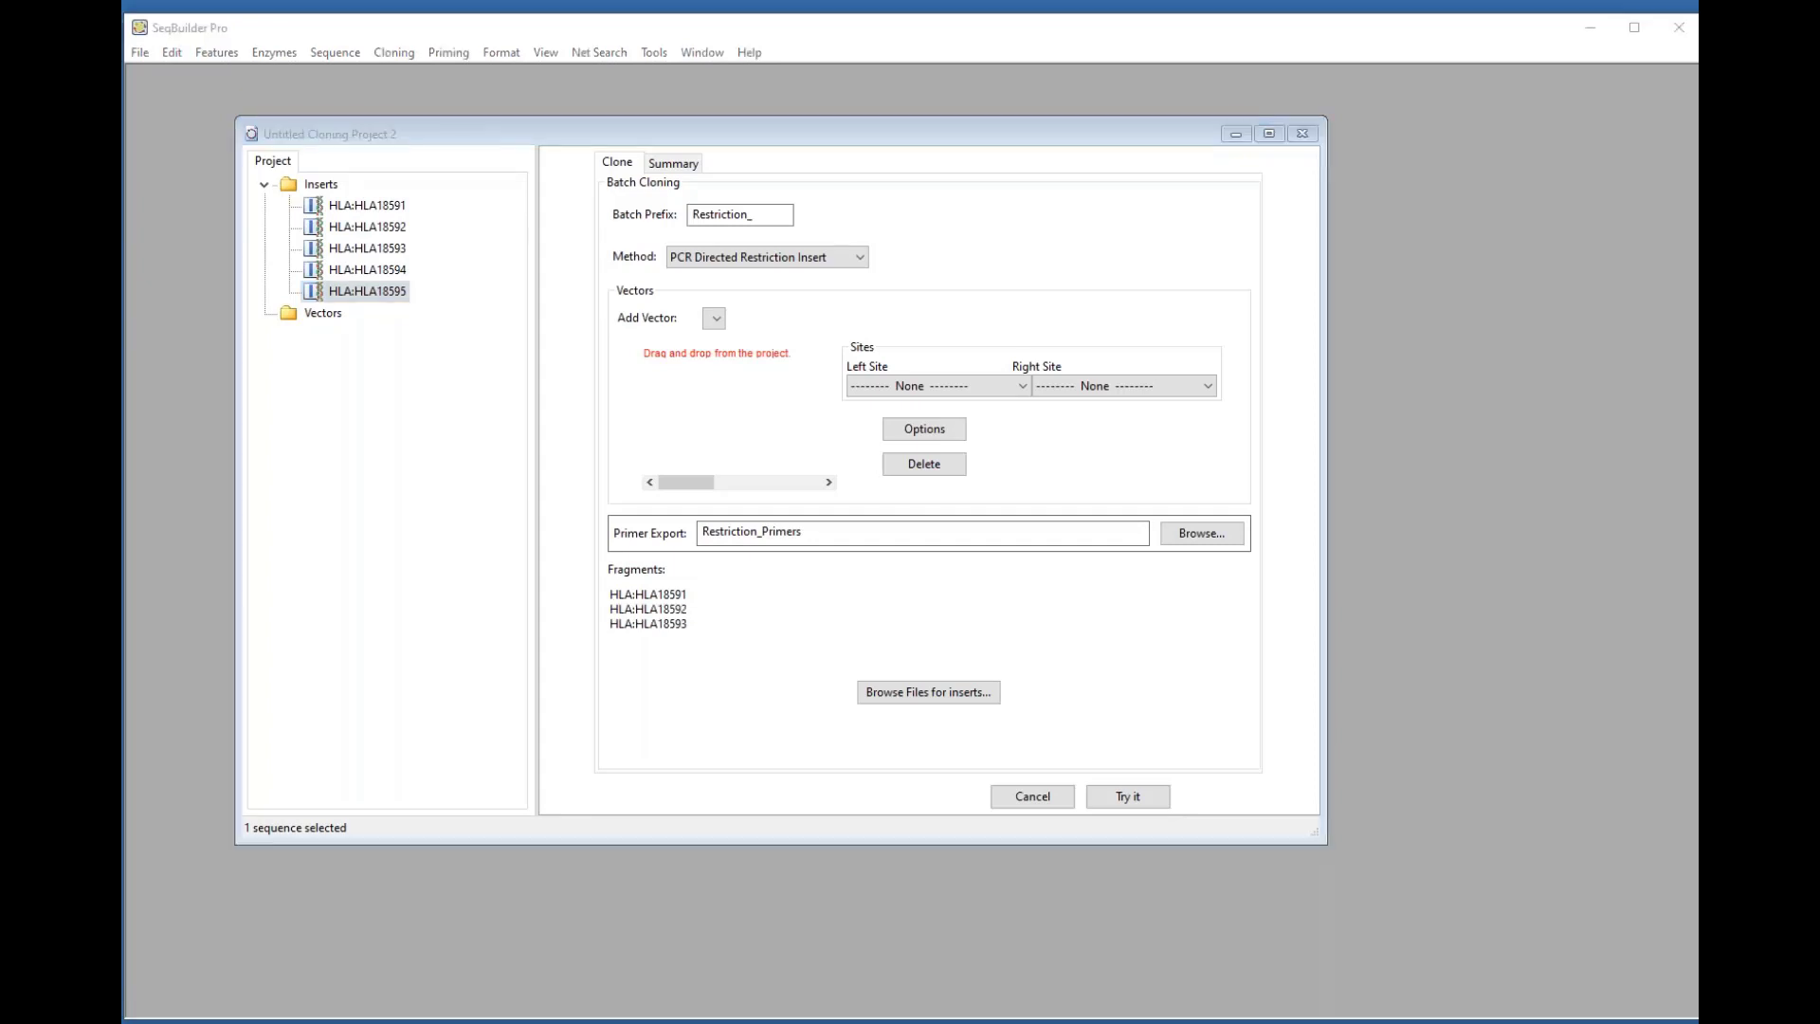
pyautogui.moveTo(1473, 559); pyautogui.dragTo(378, 425)
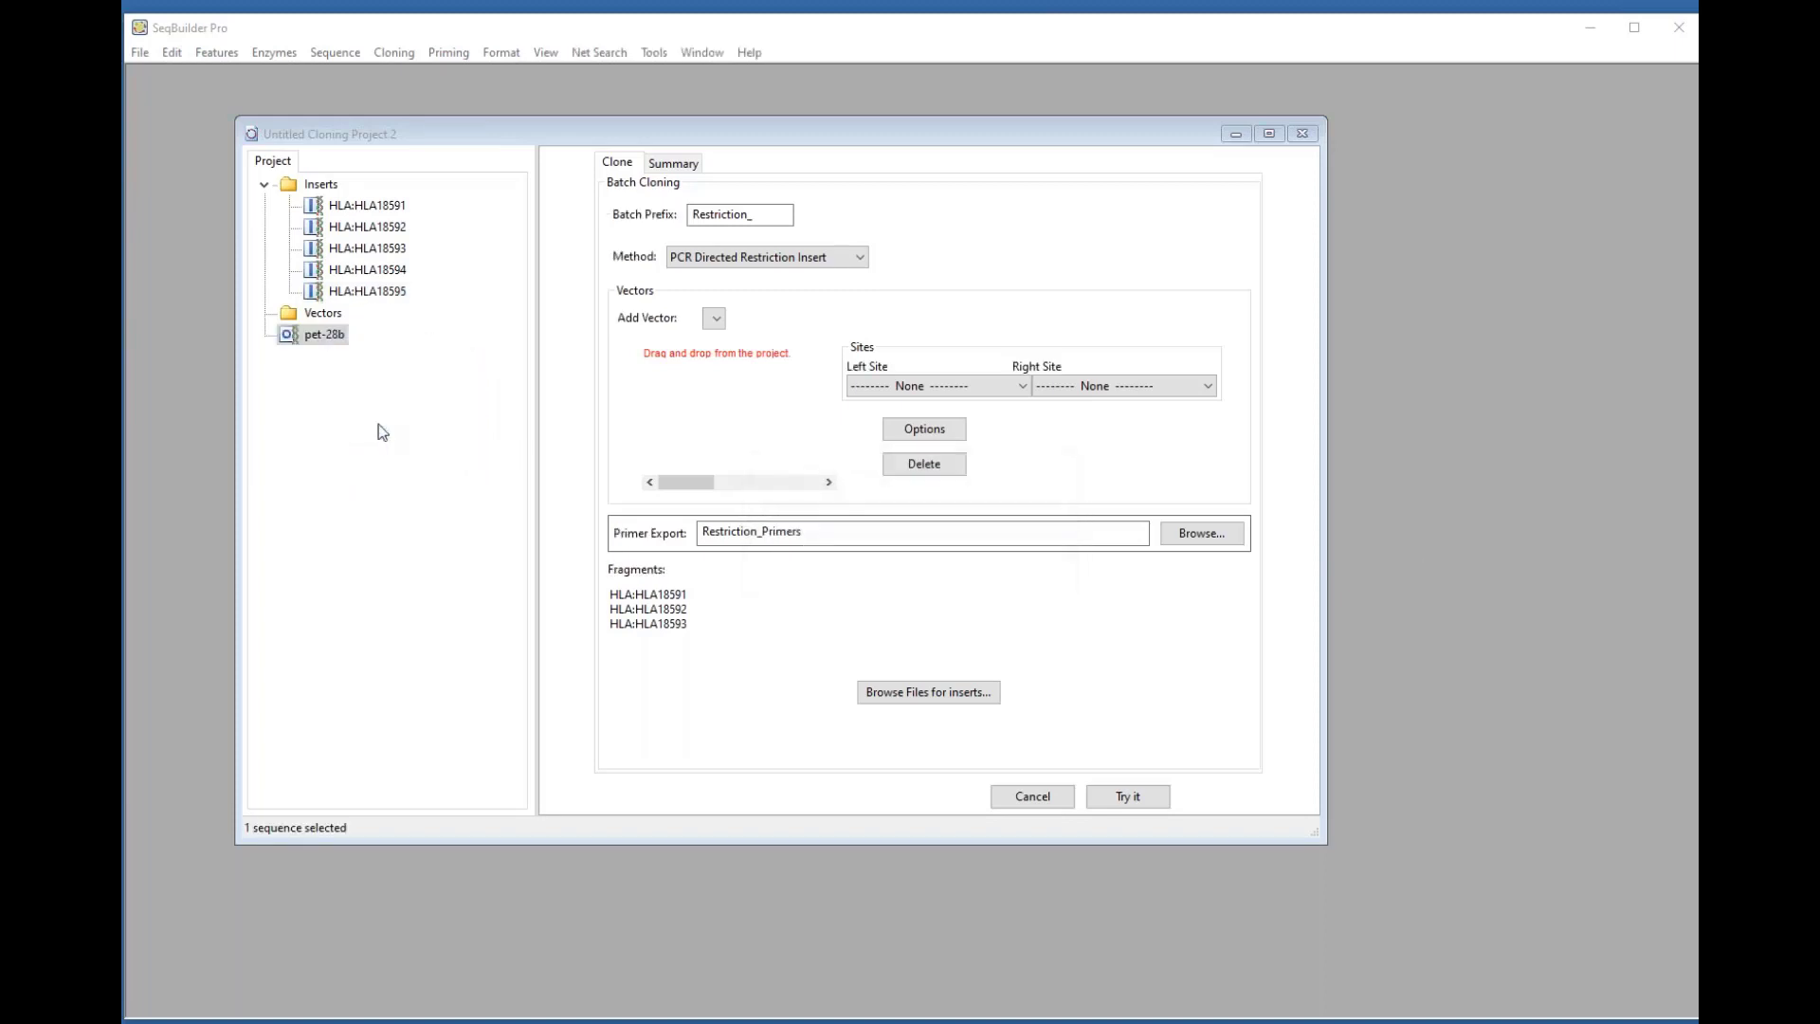
pyautogui.moveTo(320, 336); pyautogui.dragTo(731, 414)
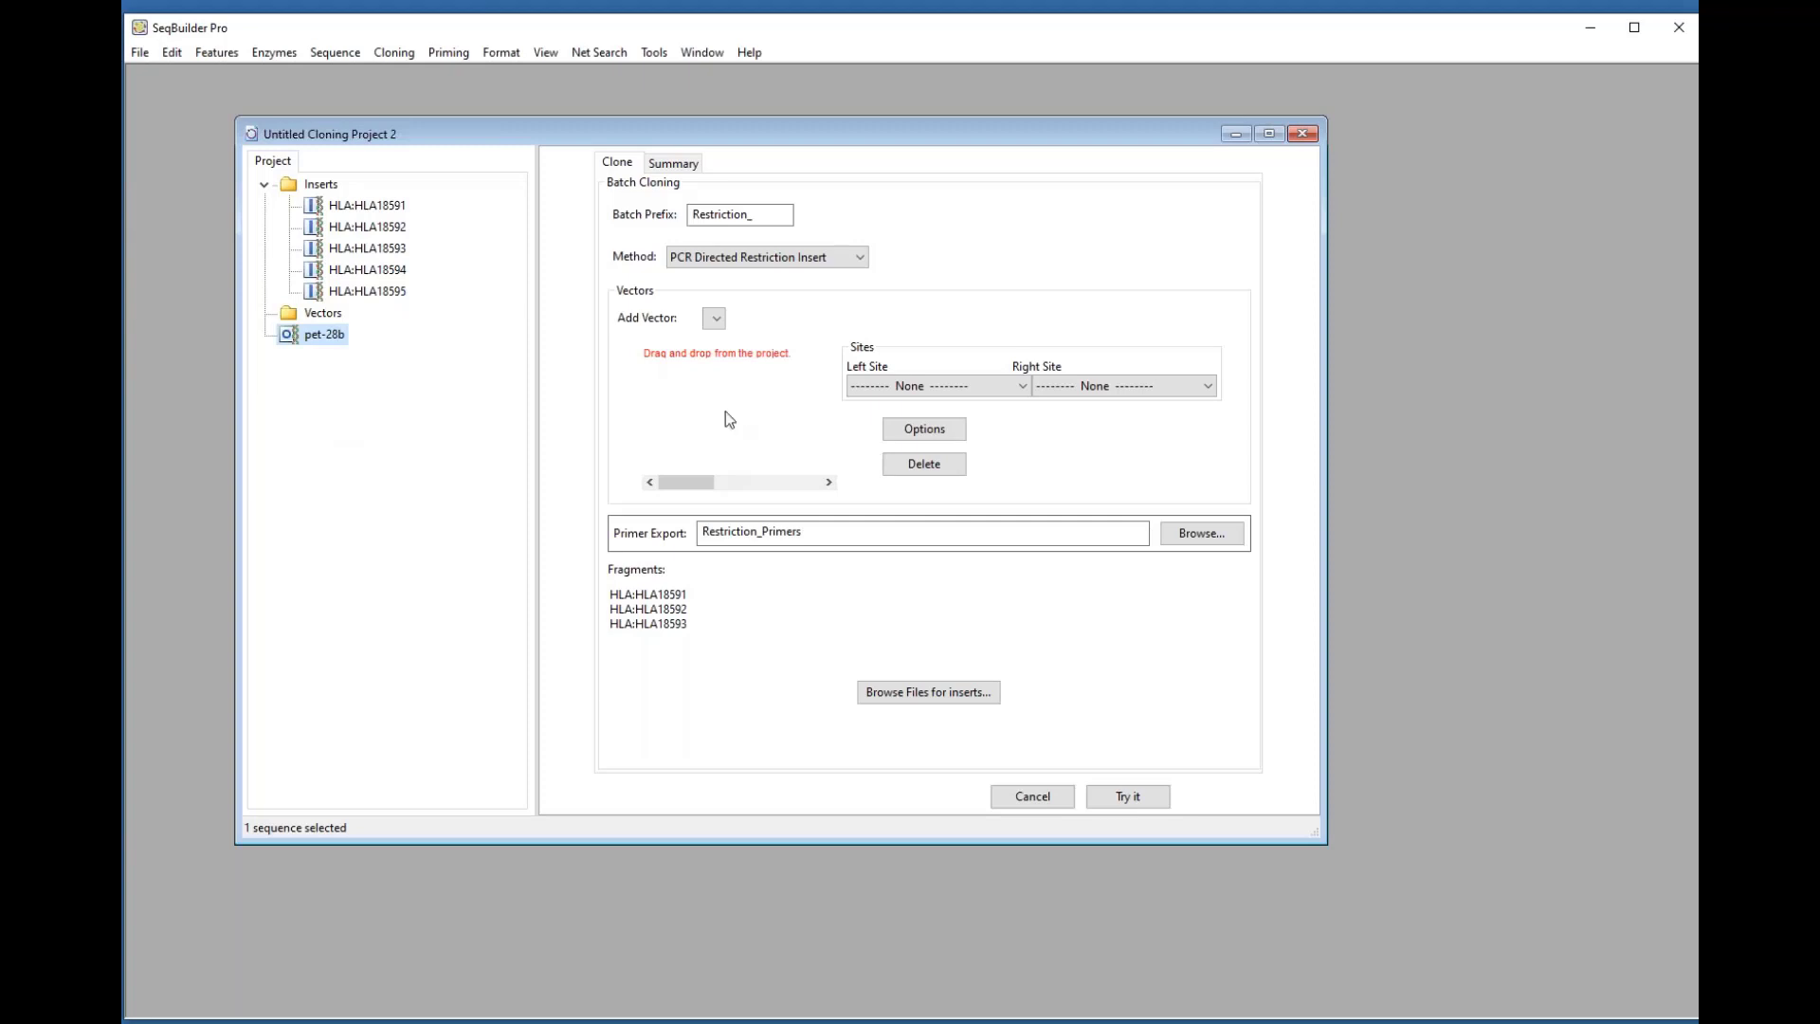
pyautogui.moveTo(322, 334); pyautogui.dragTo(725, 383)
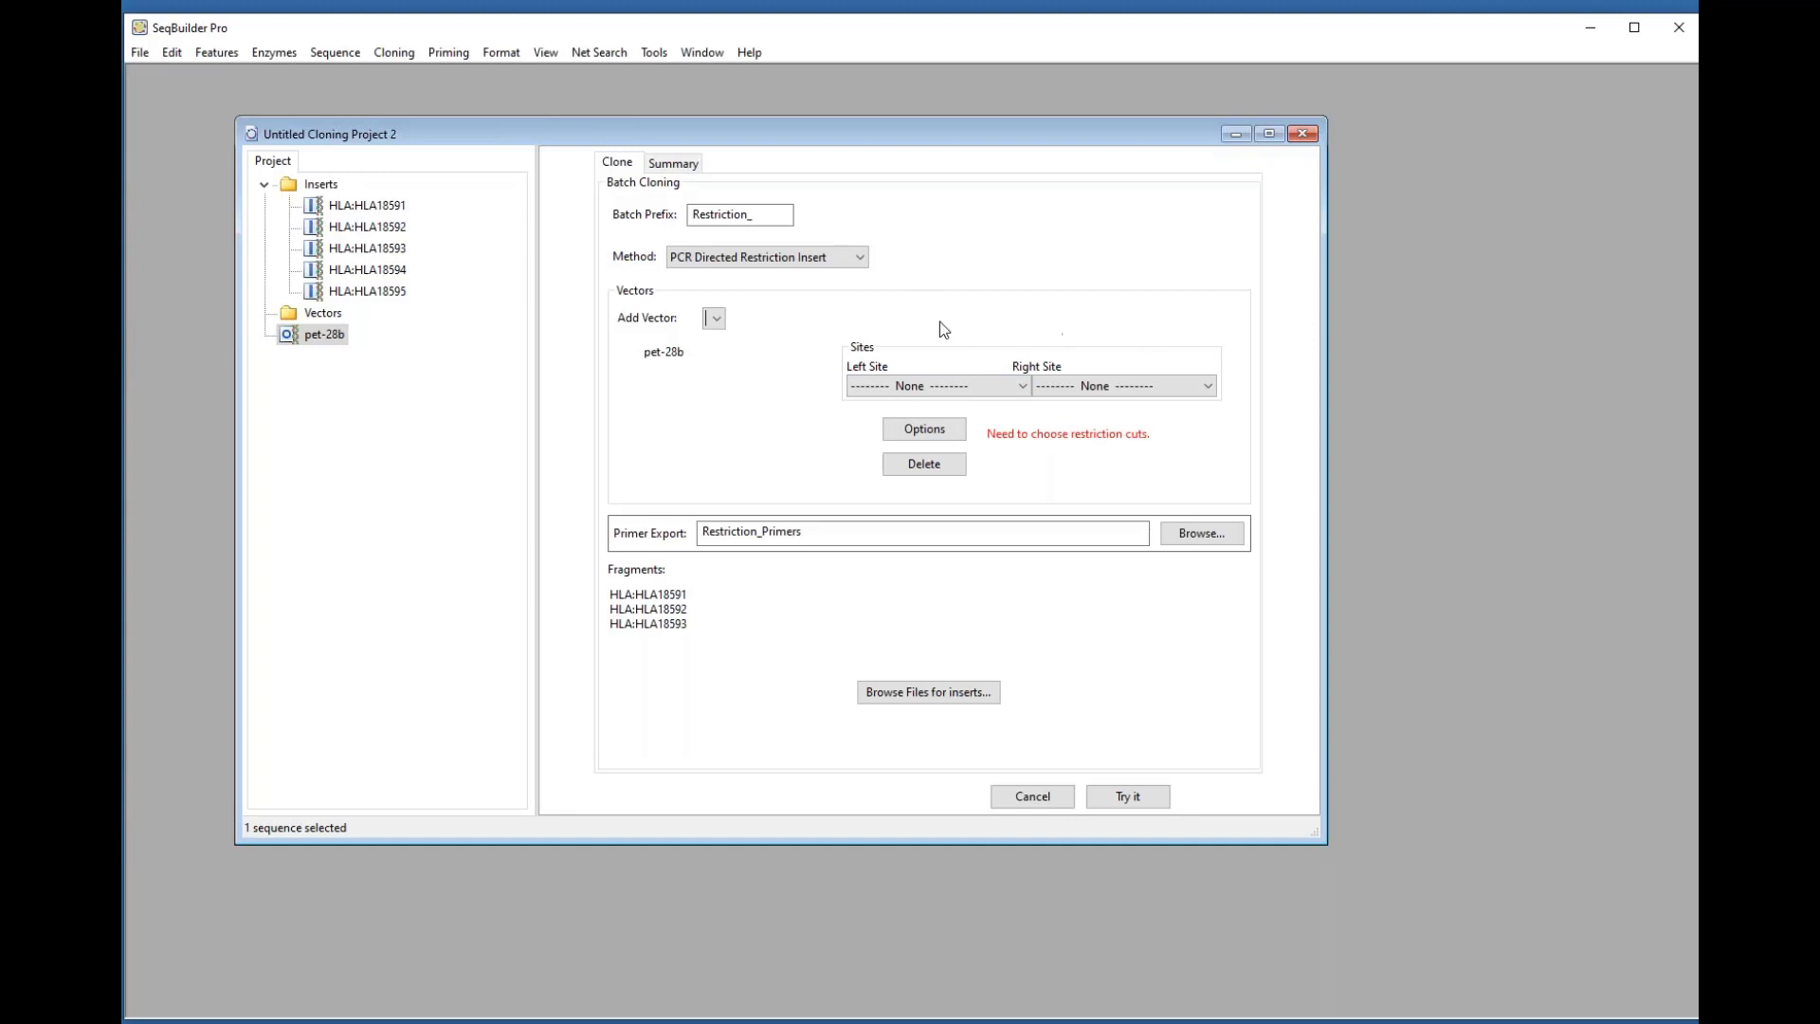
# Step: Set the pet-28b restriction sites to NcoI (5070) for the left site and XhoI (5206) for the right site
pyautogui.click(1023, 388)
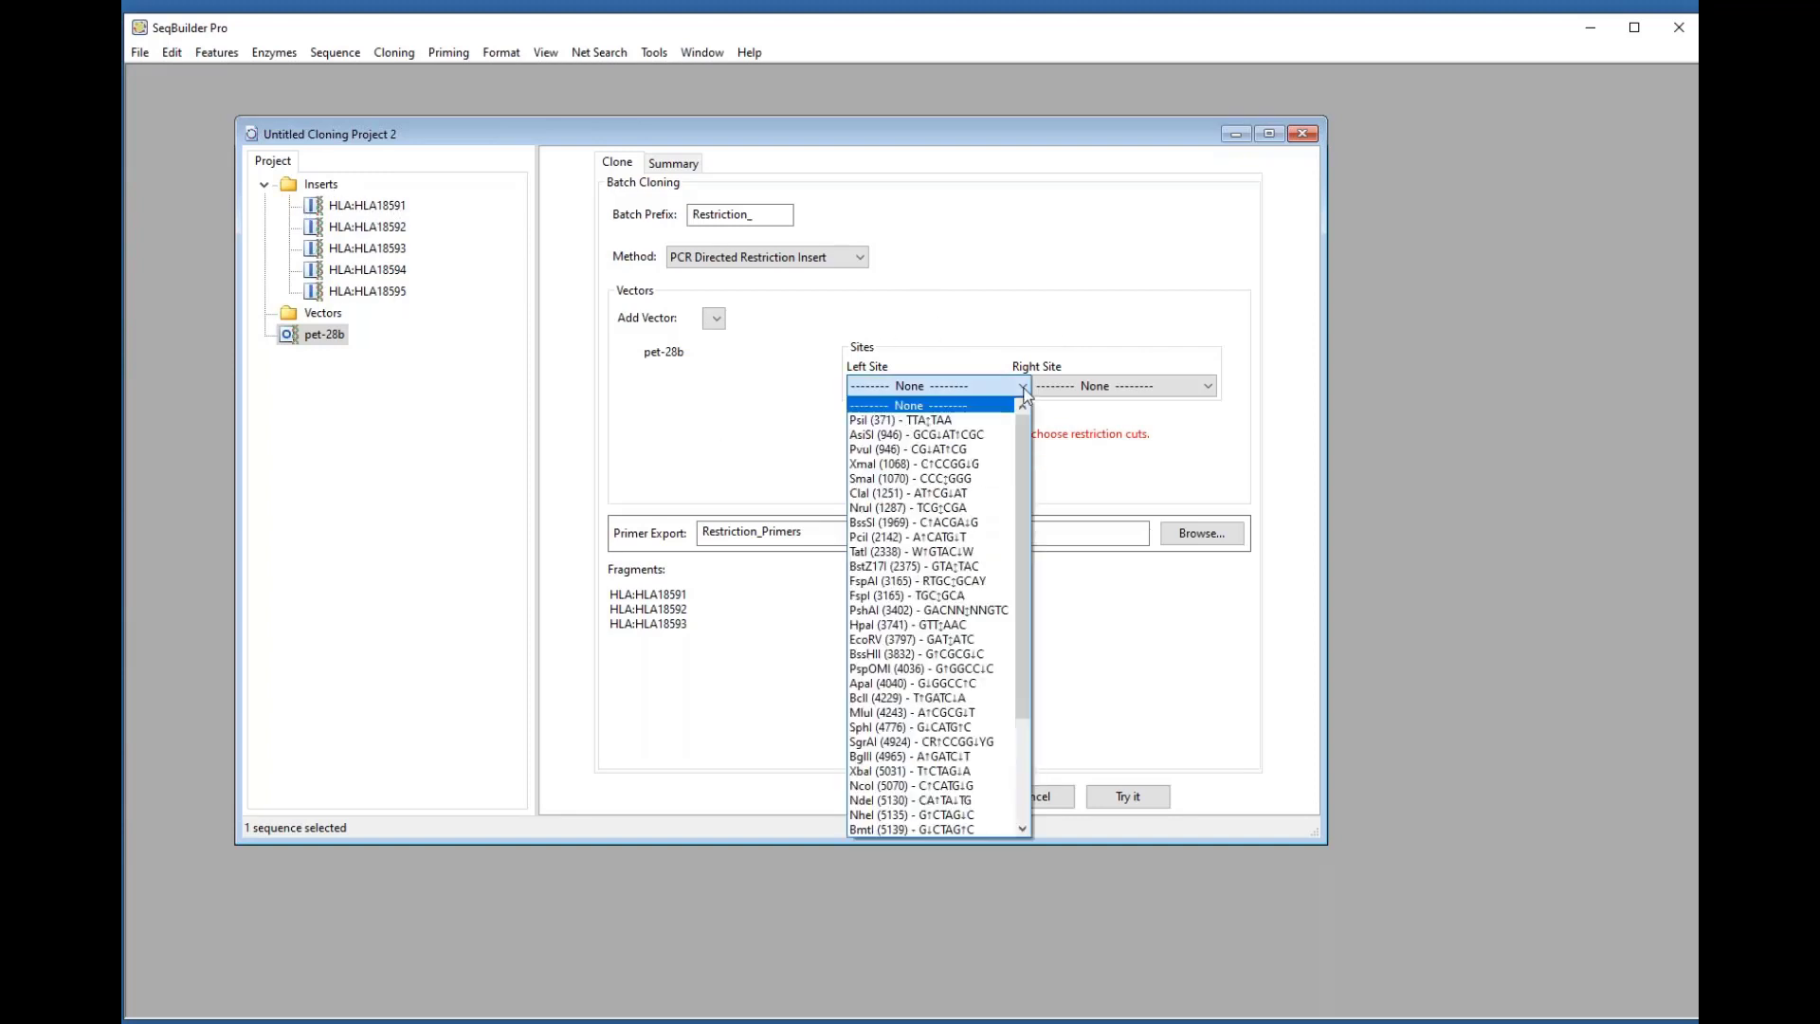
pyautogui.moveTo(1037, 492); pyautogui.dragTo(1054, 670)
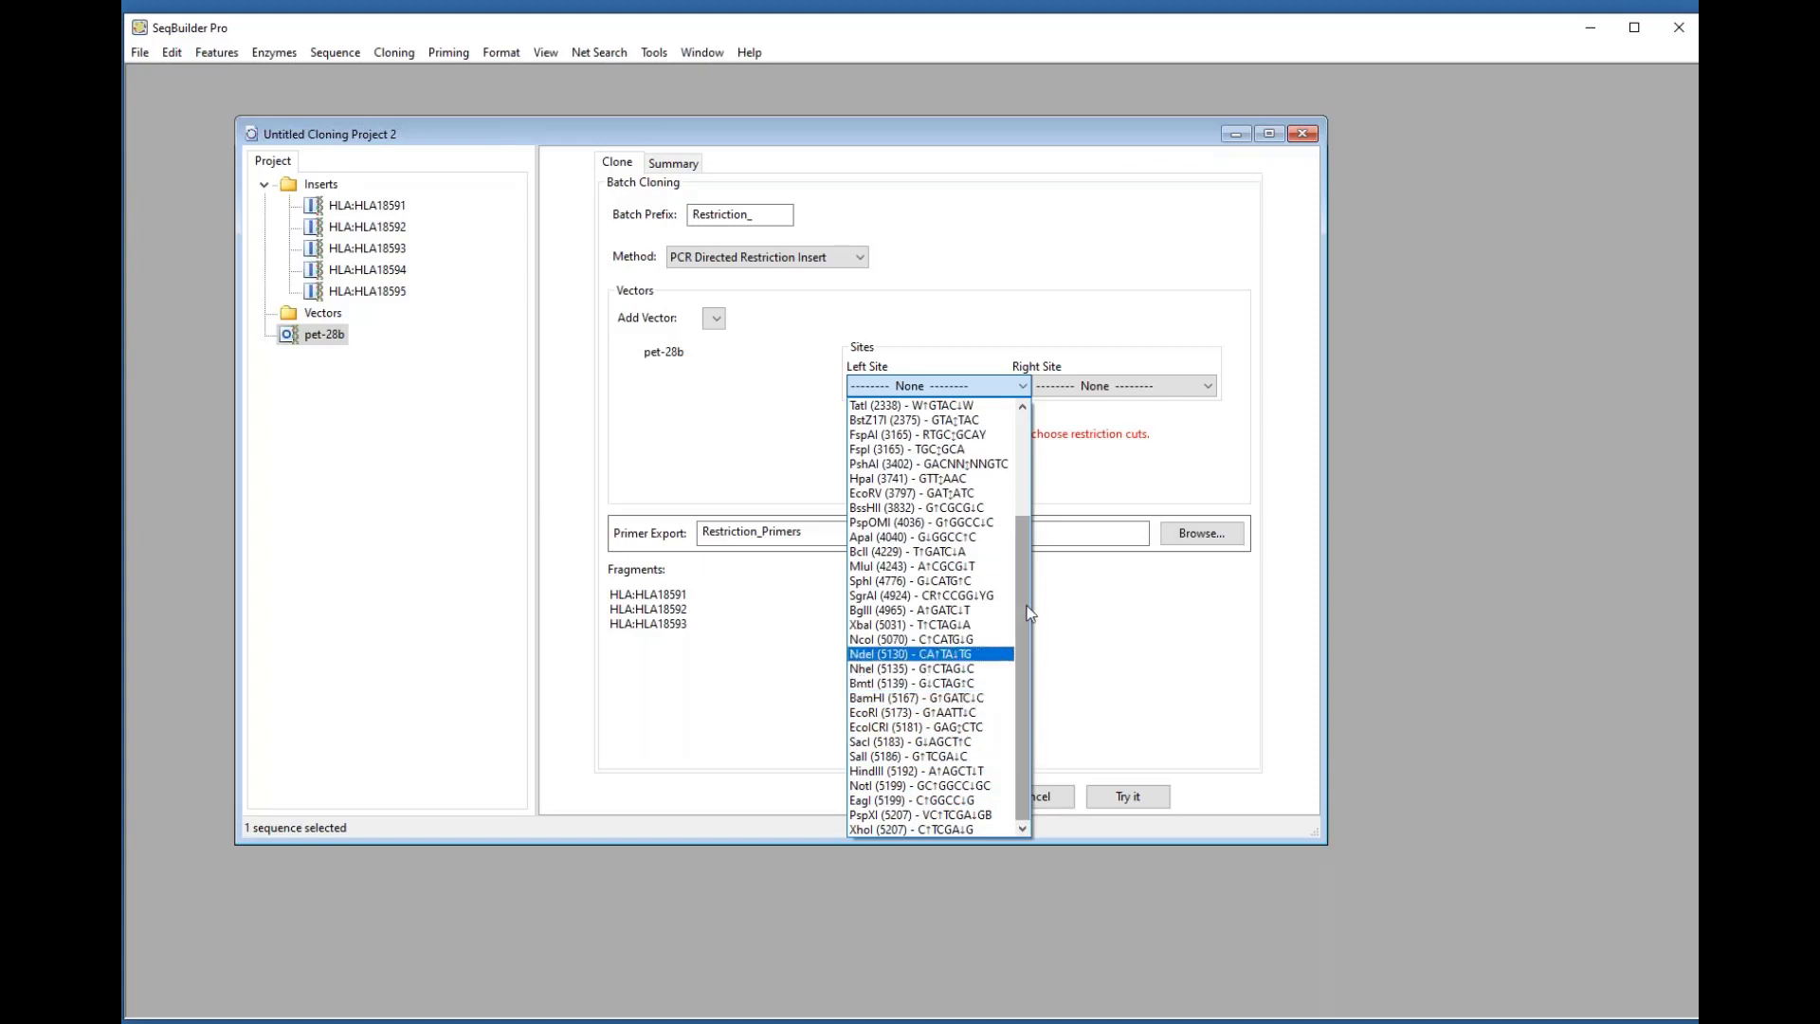
pyautogui.moveTo(1027, 609)
pyautogui.mouseDown()
pyautogui.moveTo(1009, 479)
pyautogui.moveTo(1006, 628)
pyautogui.mouseUp()
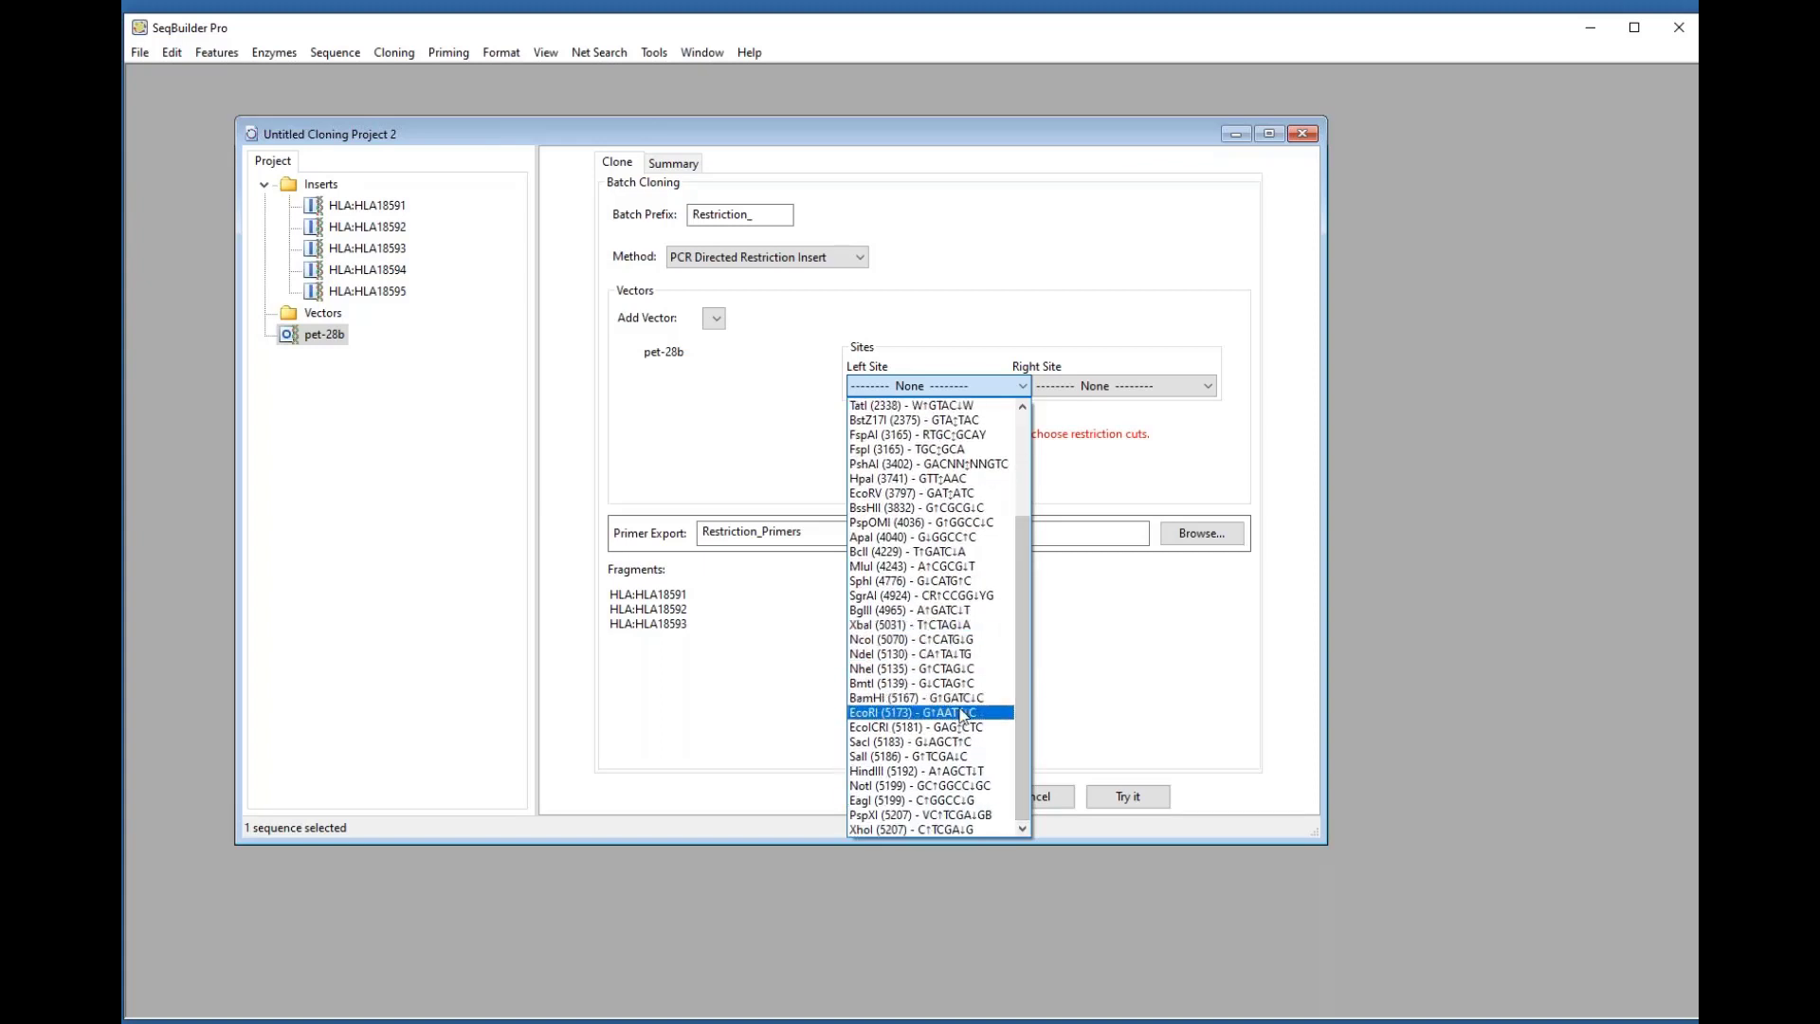
pyautogui.click(868, 639)
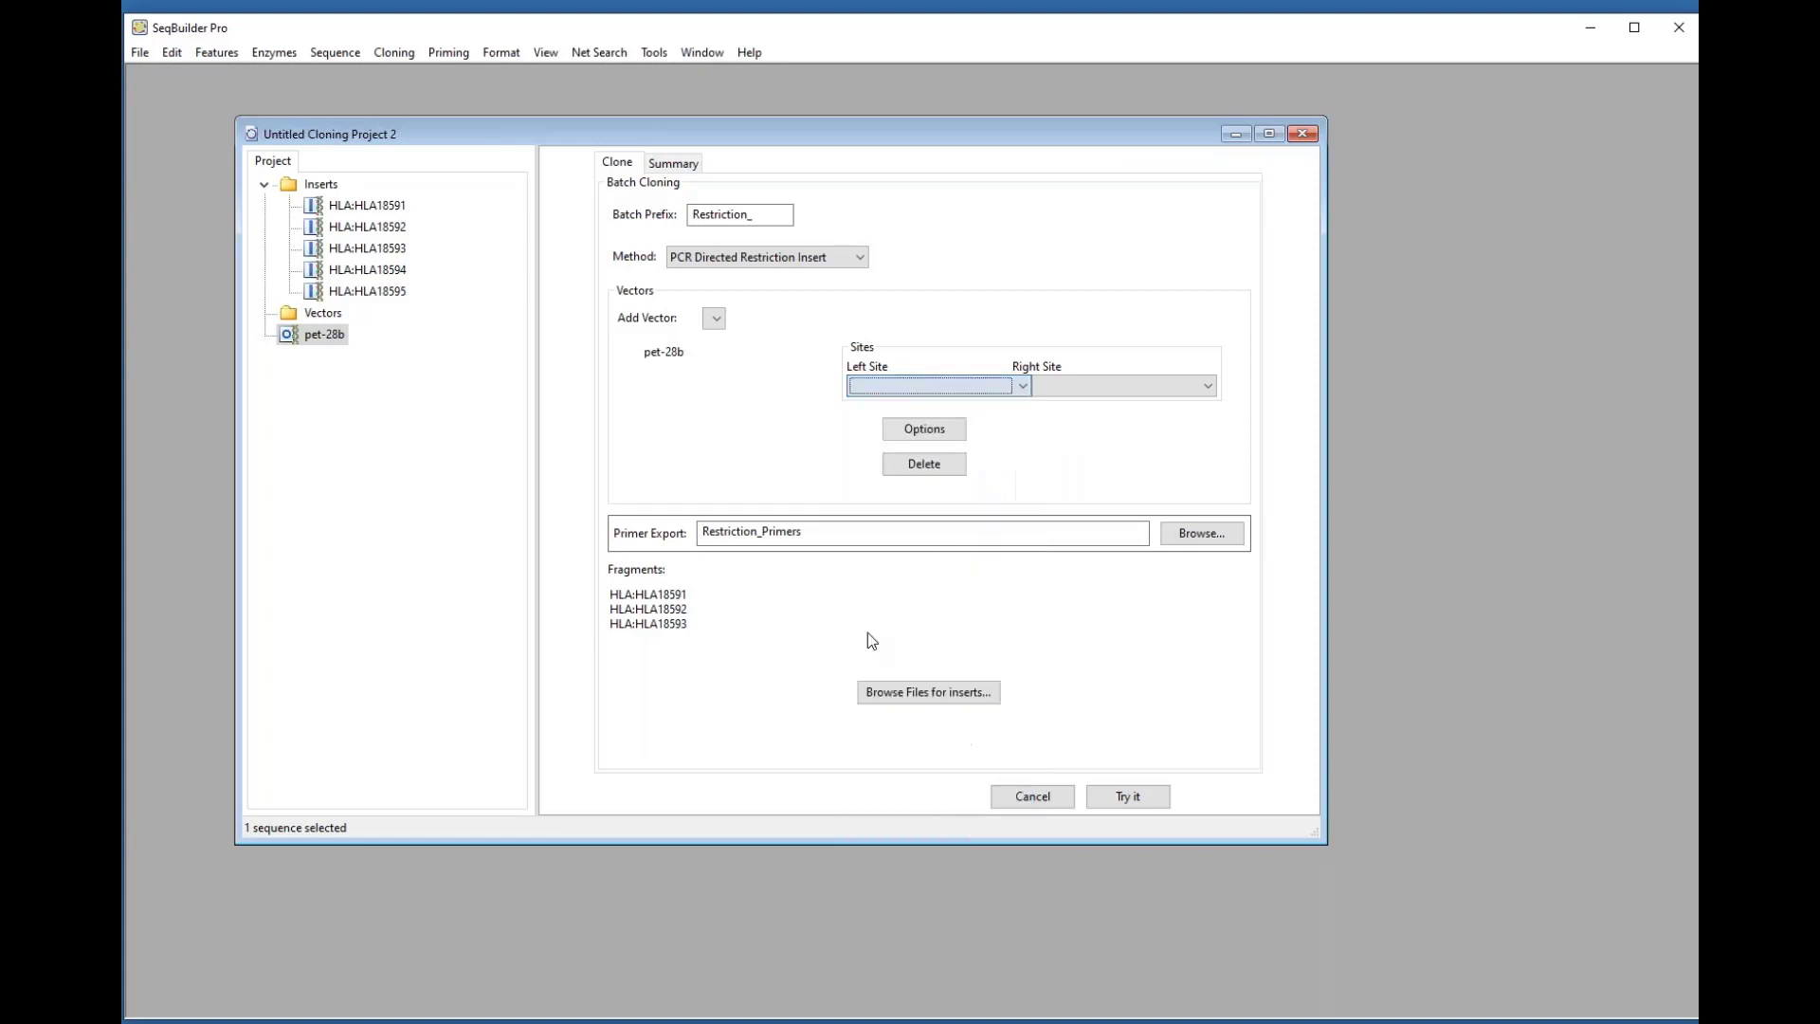
pyautogui.click(1072, 389)
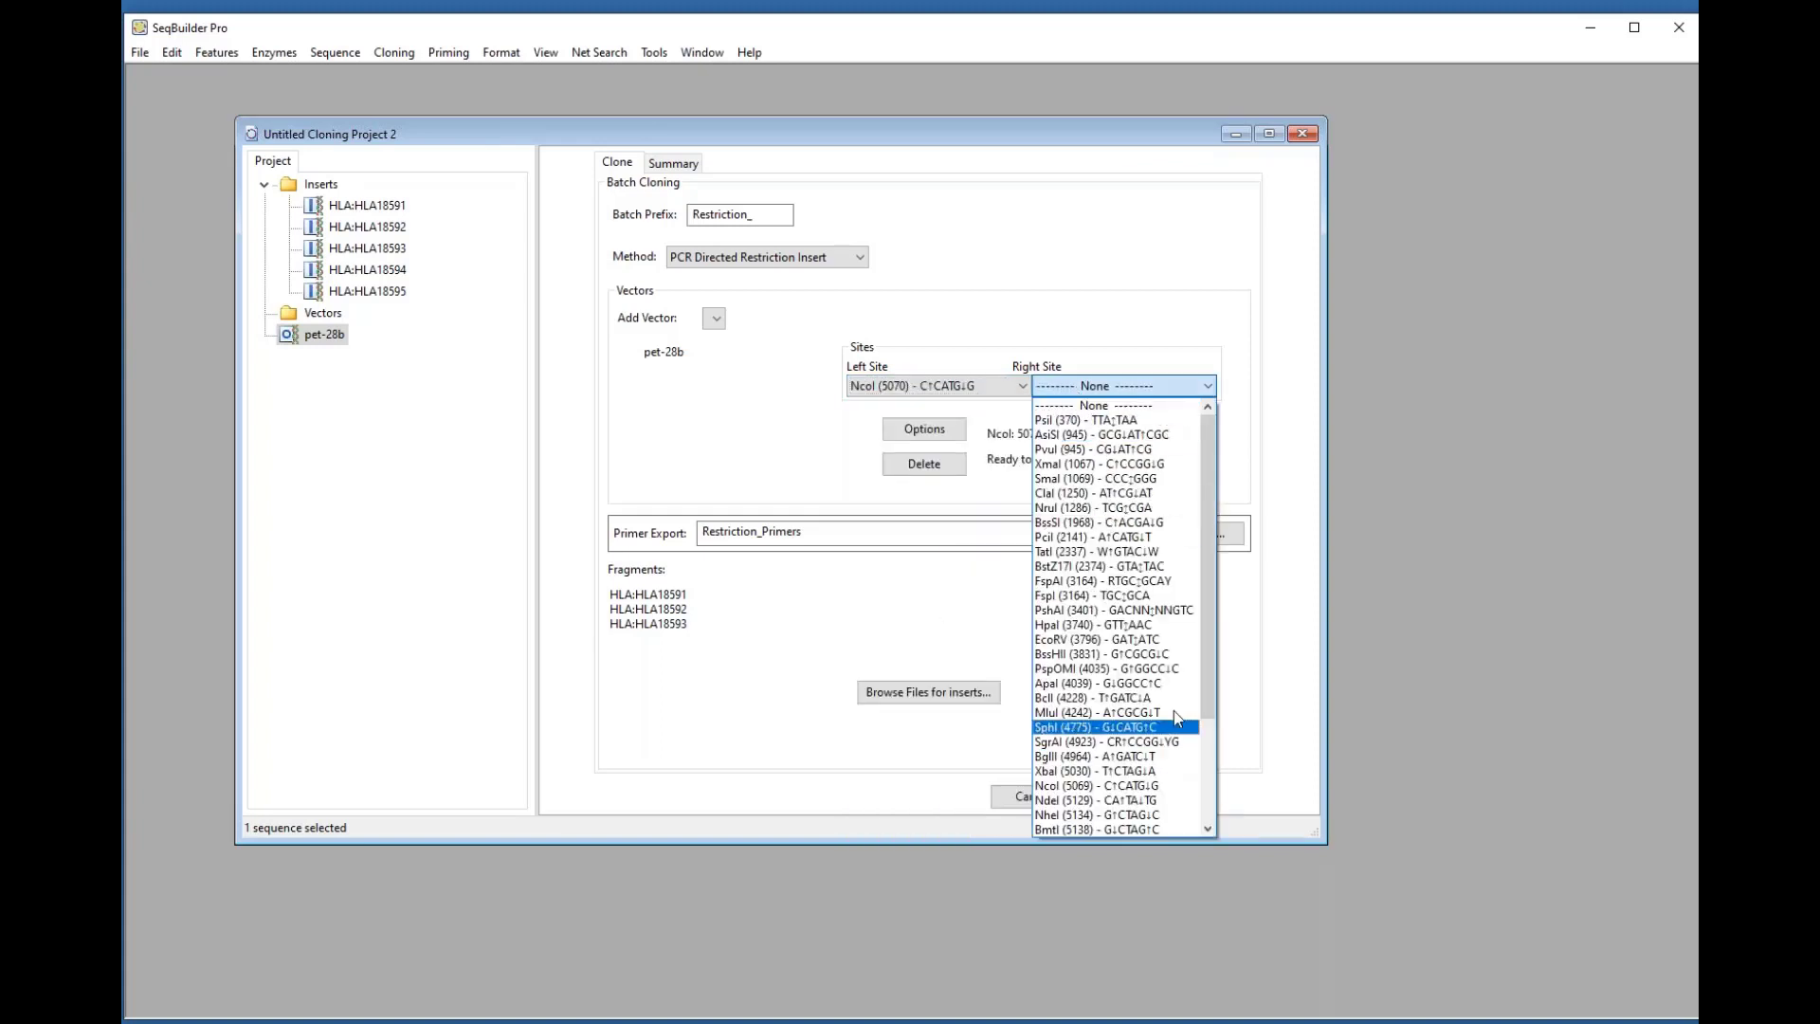
pyautogui.moveTo(1209, 630); pyautogui.dragTo(1208, 786)
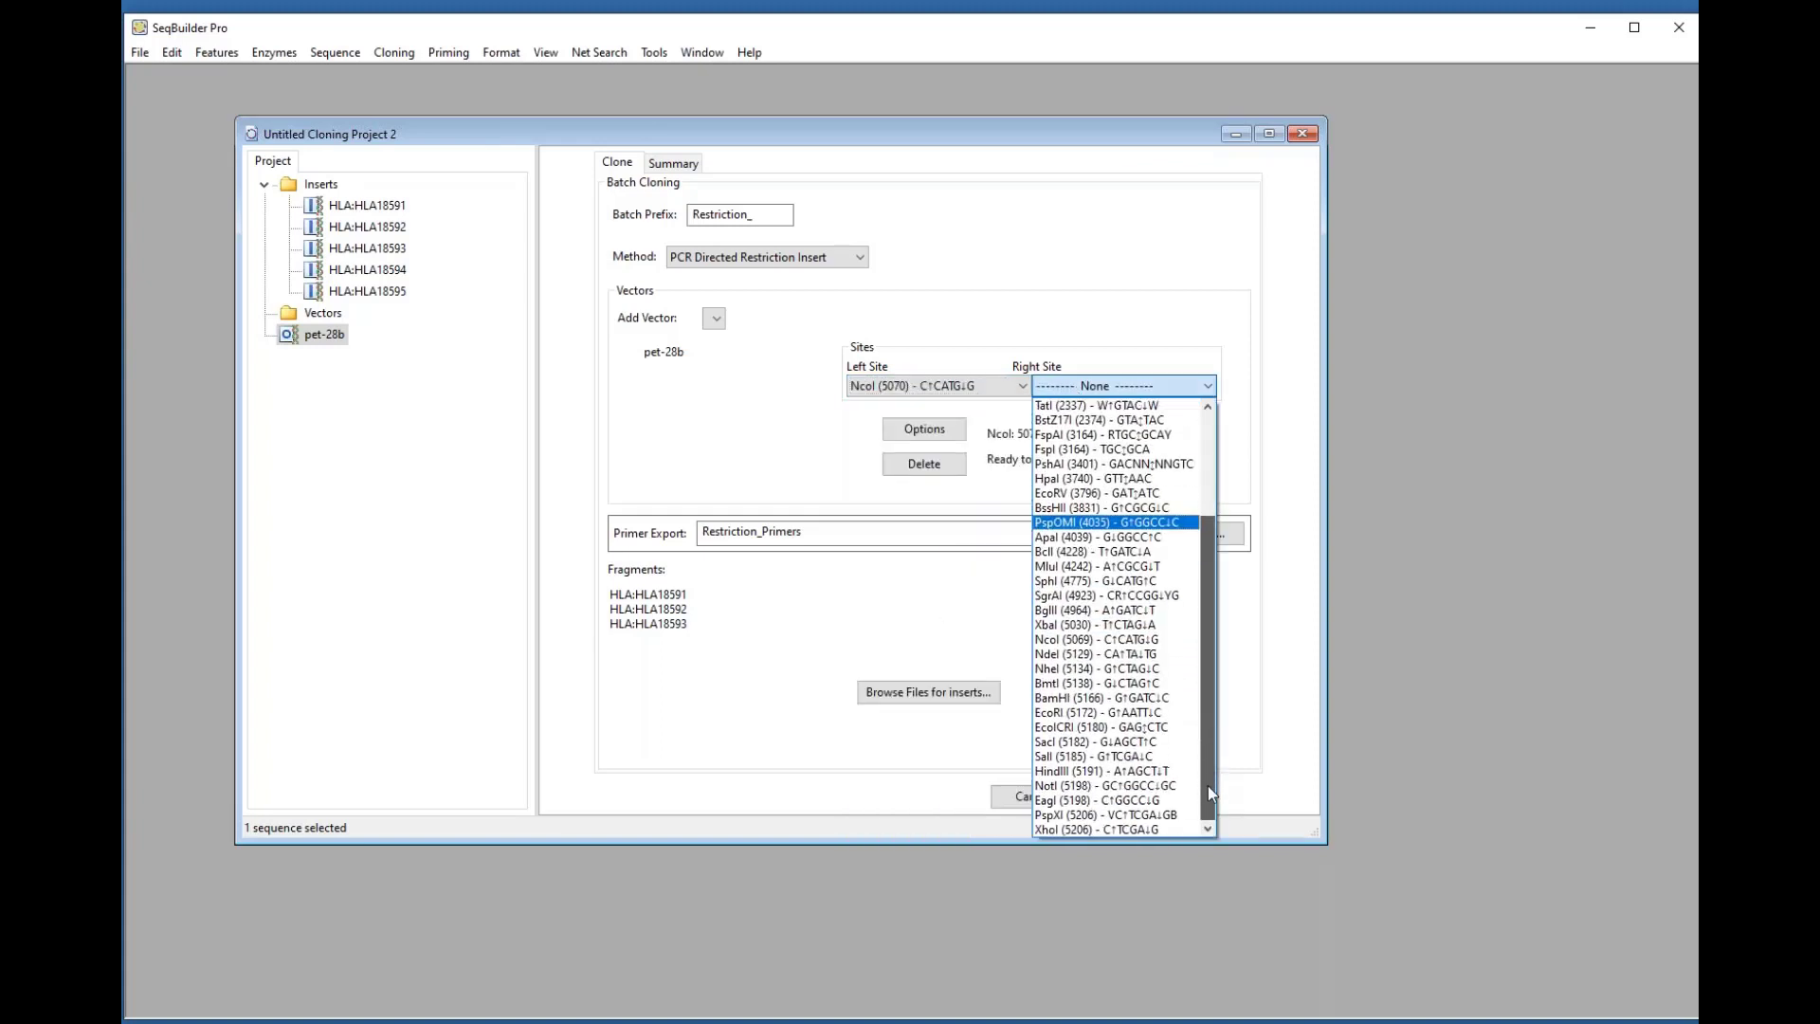
pyautogui.click(1067, 829)
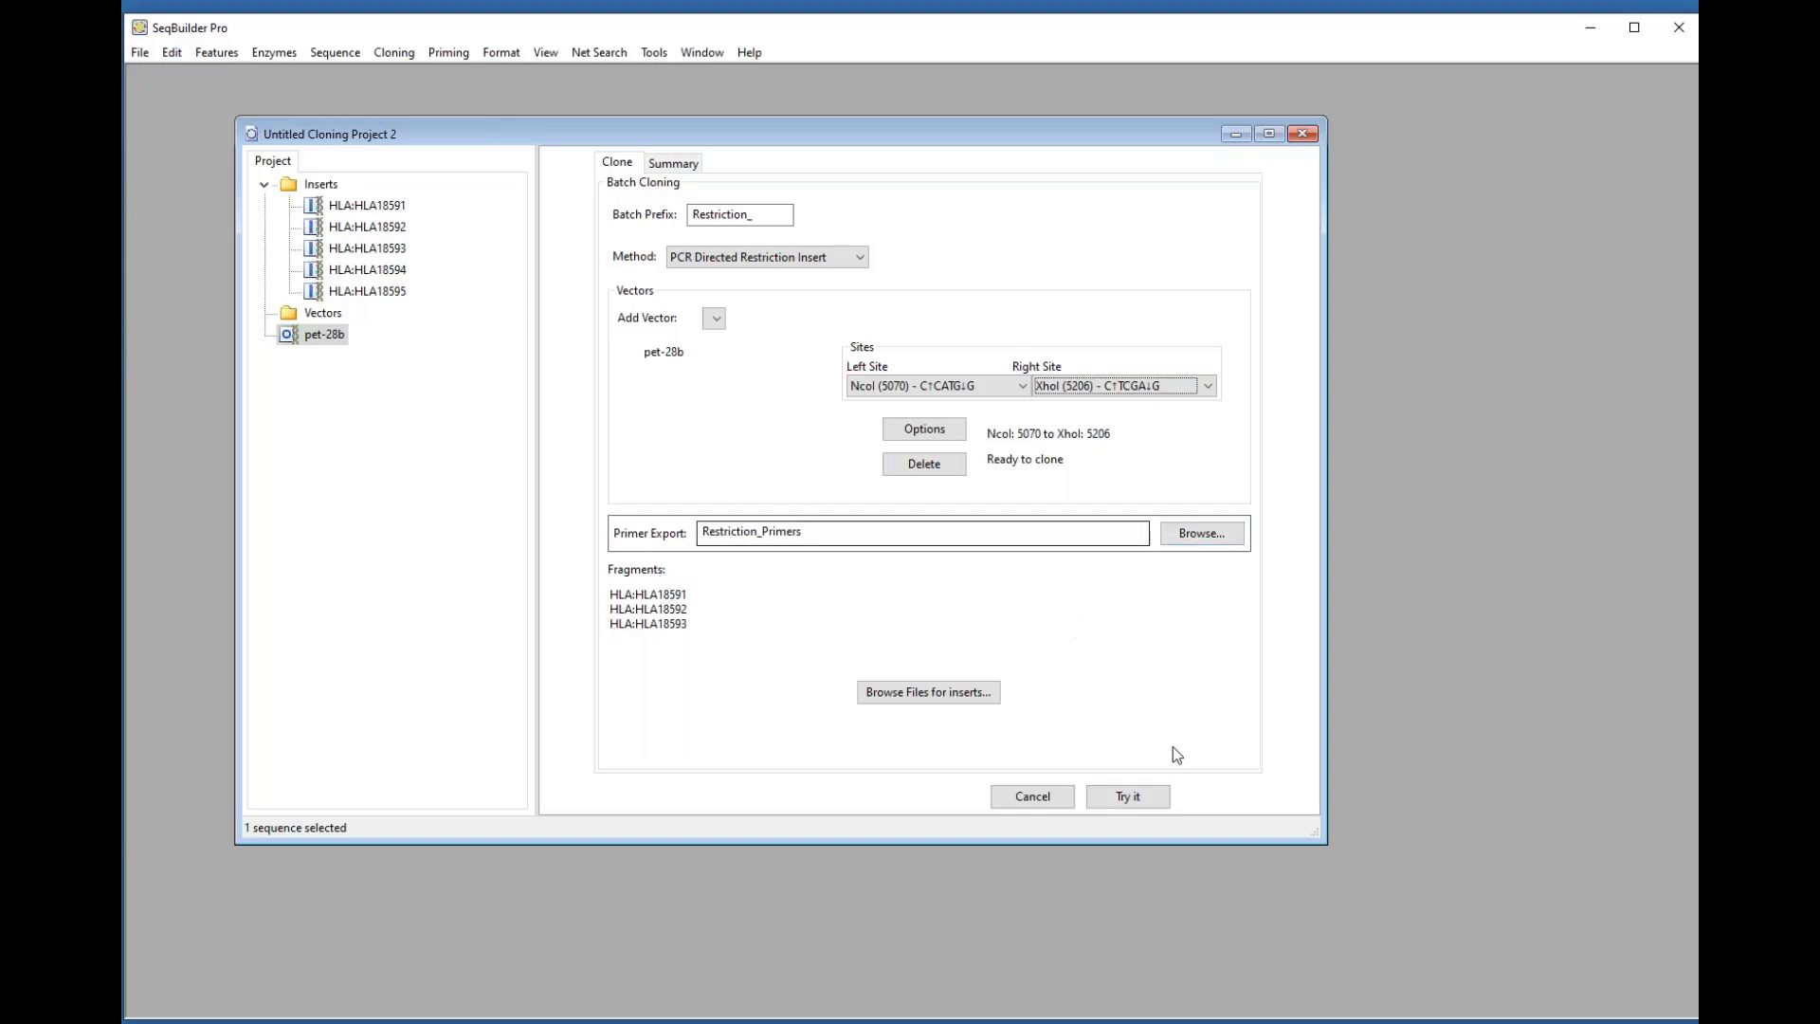
# Step: Make the batch of PCR directed restriction clones and save the primers as Restriction_Primers.fas, replacing the existing file
pyautogui.click(1133, 797)
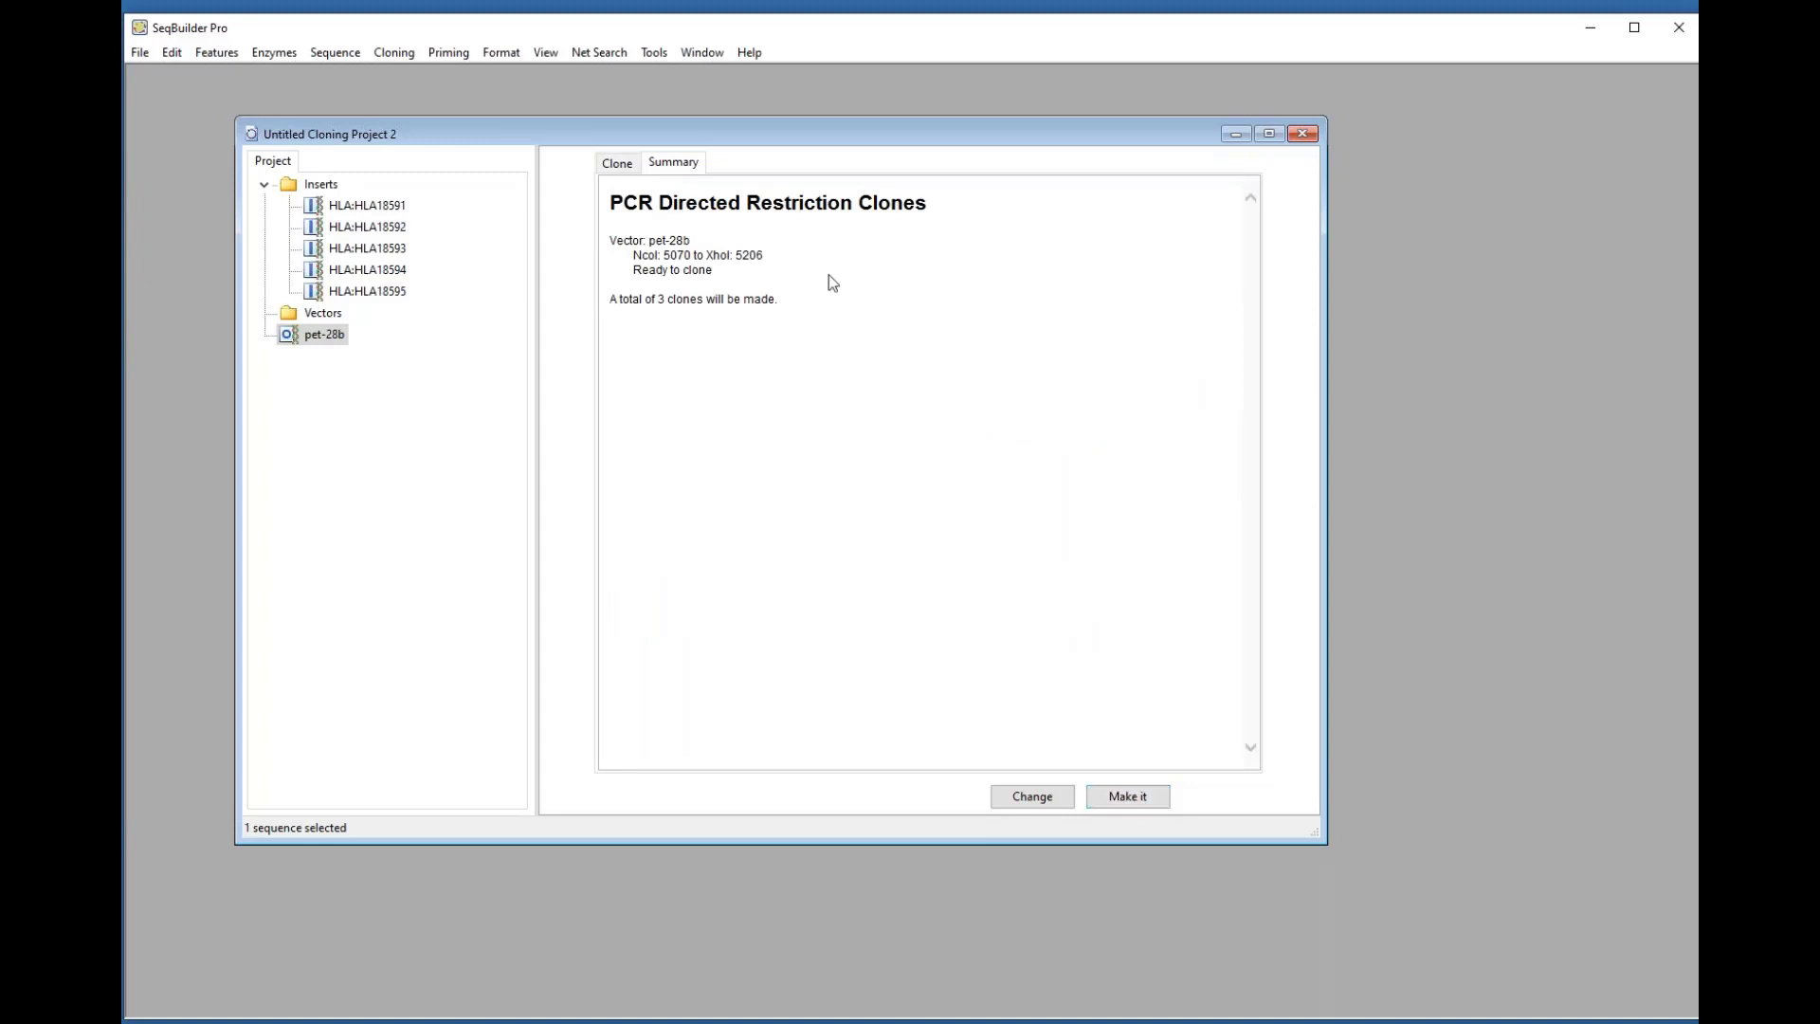
pyautogui.click(1130, 797)
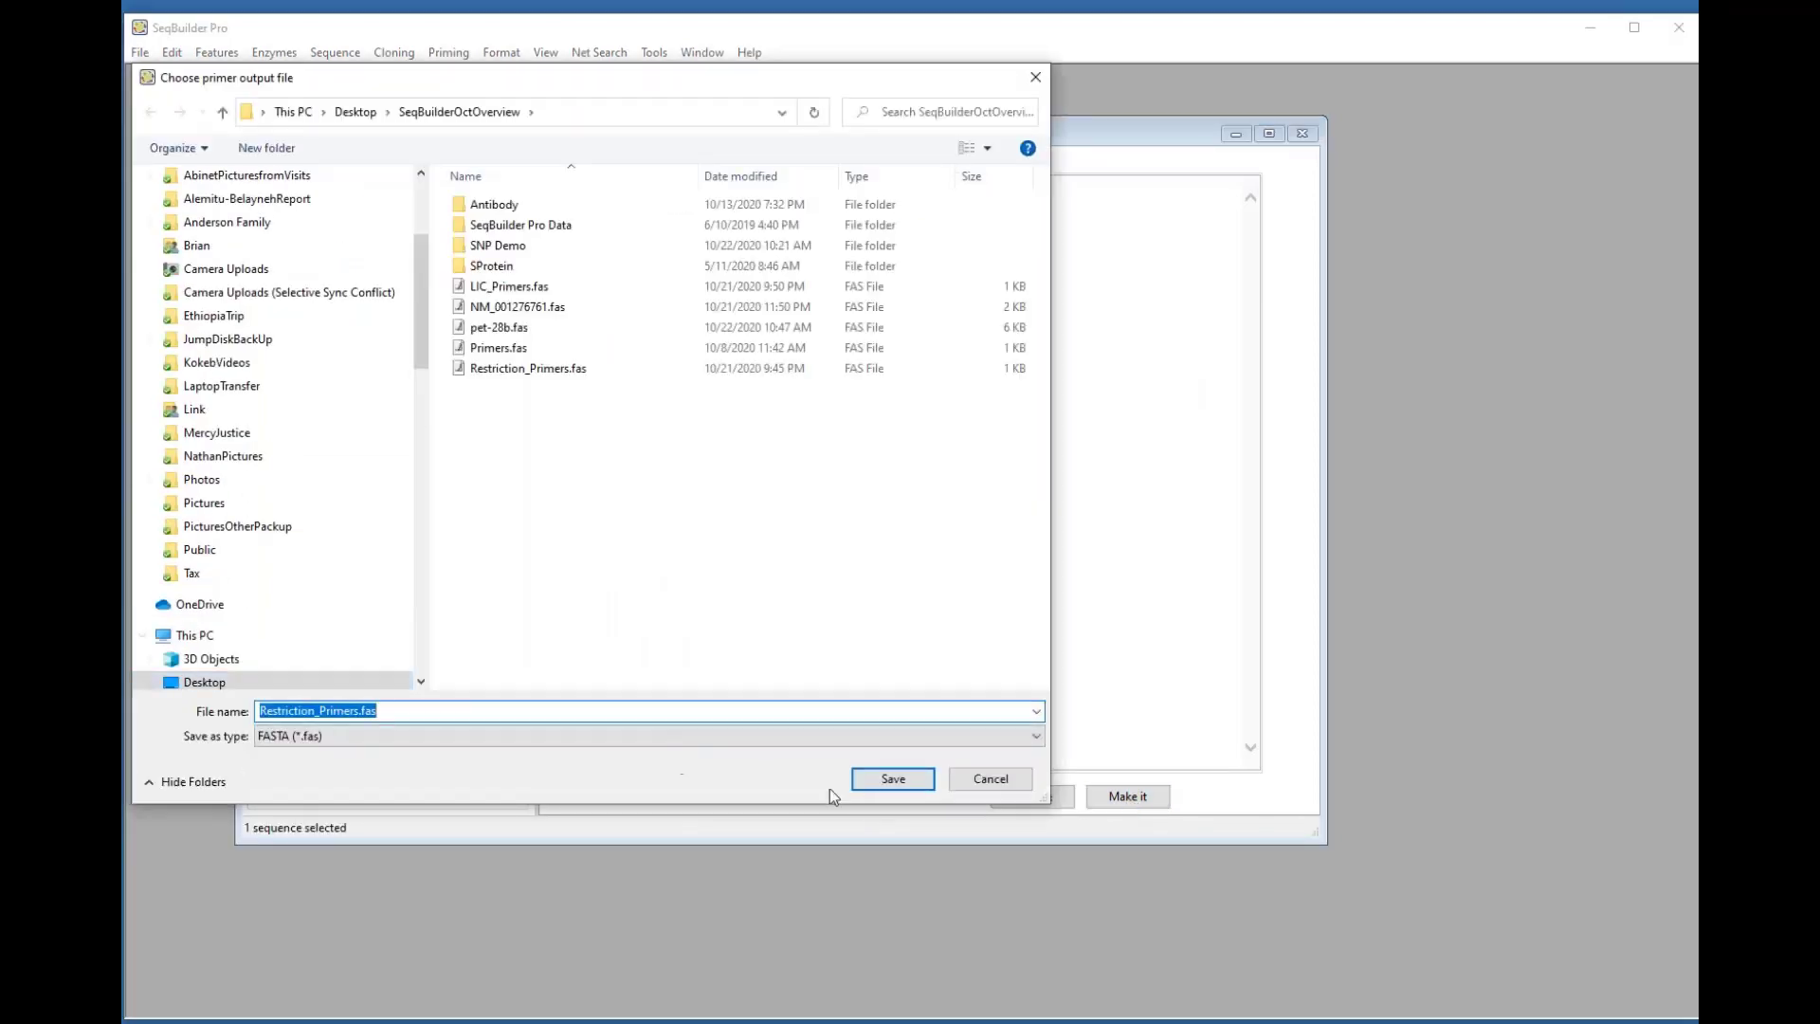
pyautogui.click(891, 779)
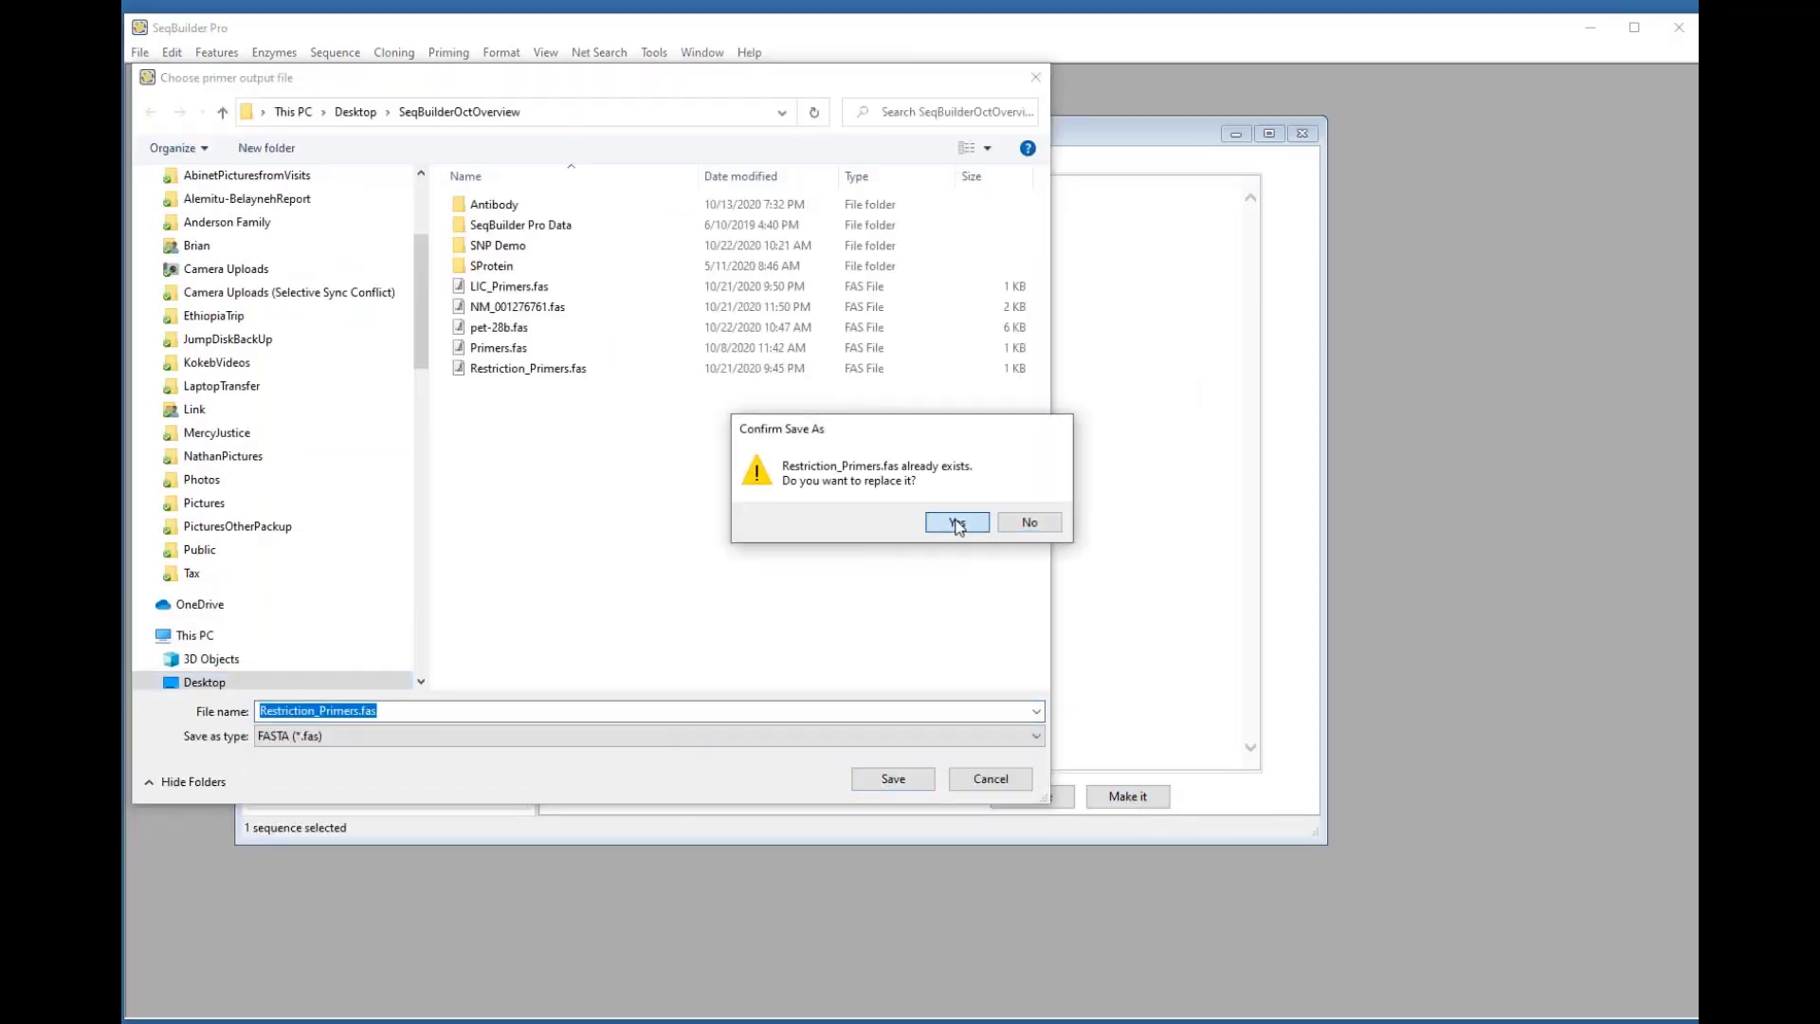
pyautogui.click(957, 523)
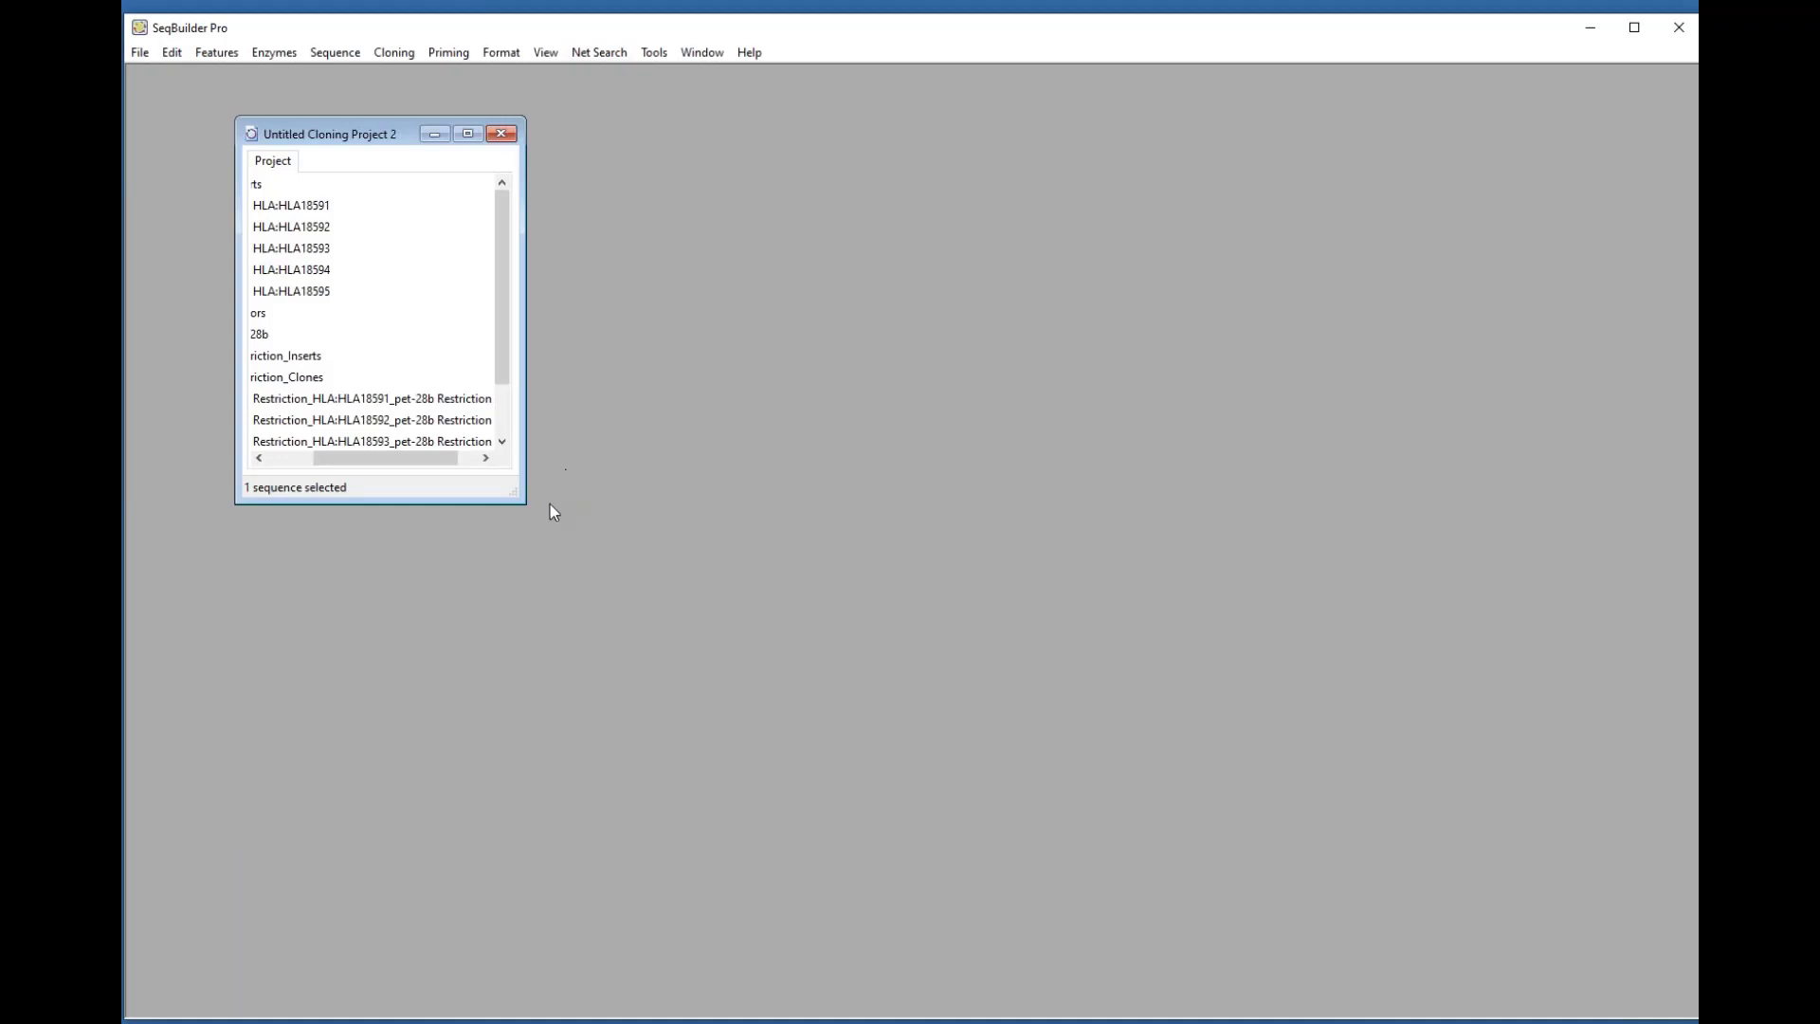
# Step: Enlarge the project window, expand the Restriction_Inserts folder, and select the HLA18591 restriction clone
pyautogui.moveTo(527, 503); pyautogui.dragTo(1411, 962)
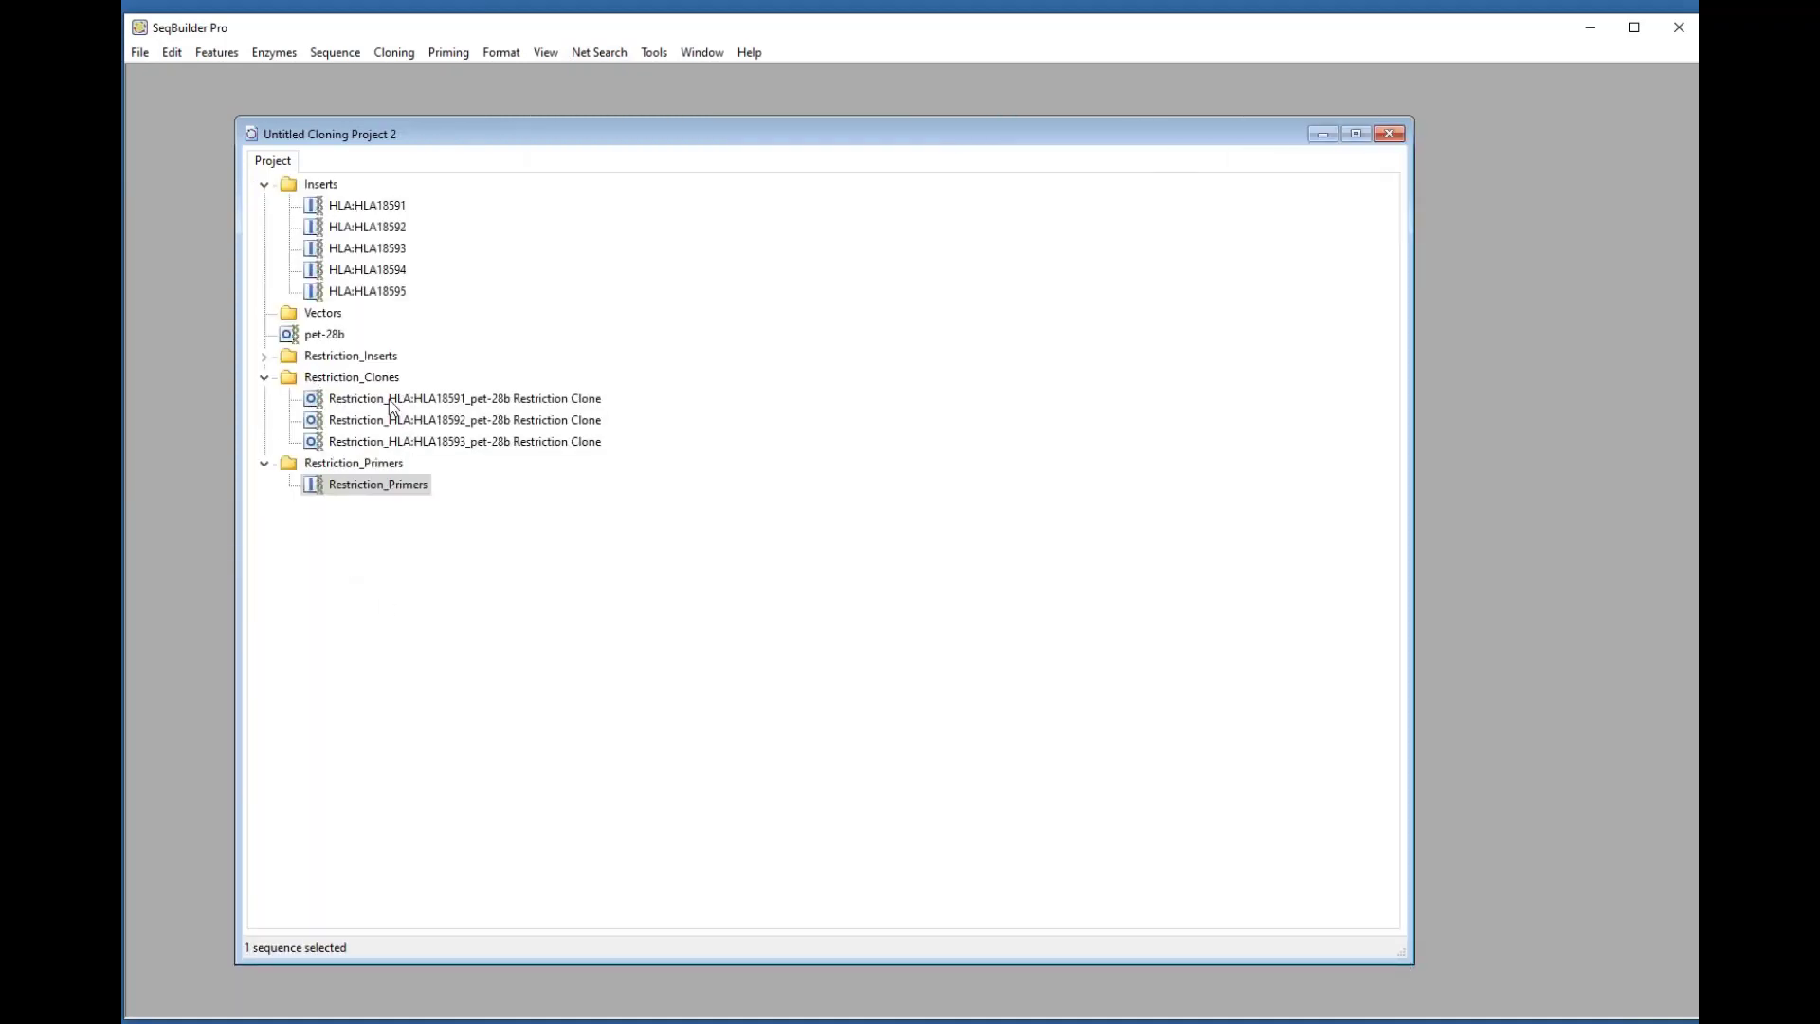
pyautogui.click(264, 356)
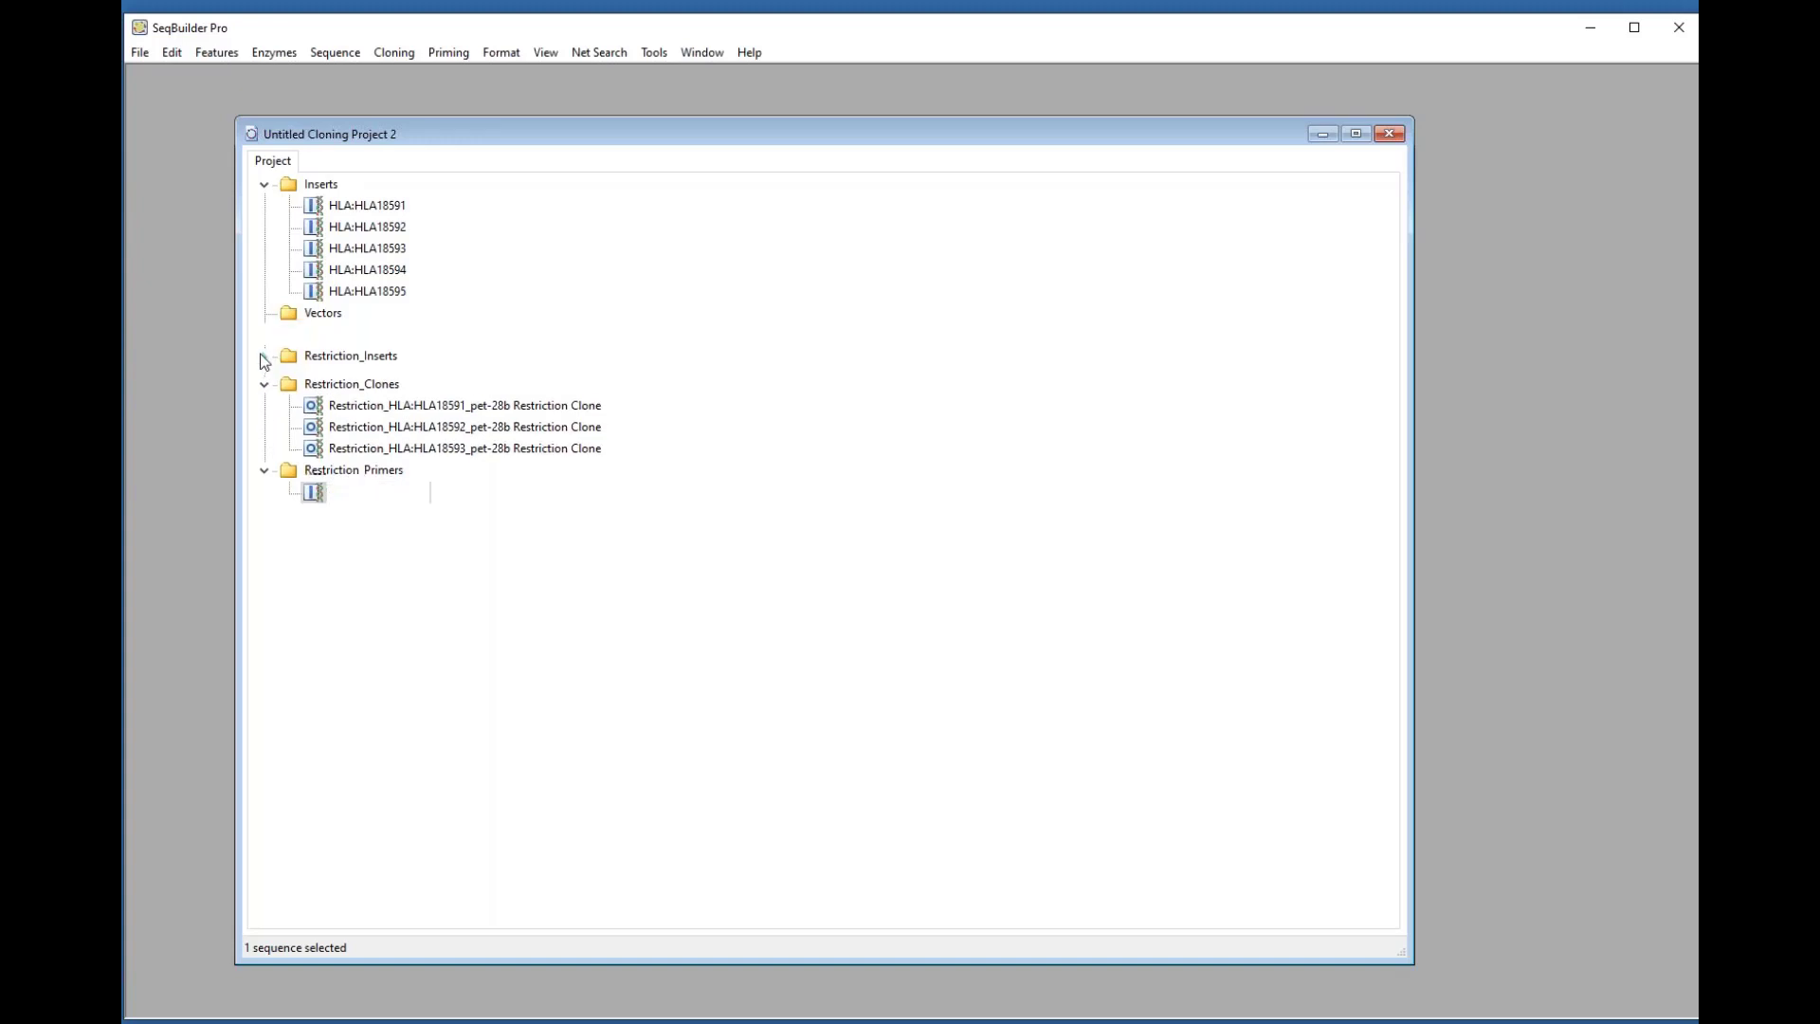
pyautogui.click(427, 464)
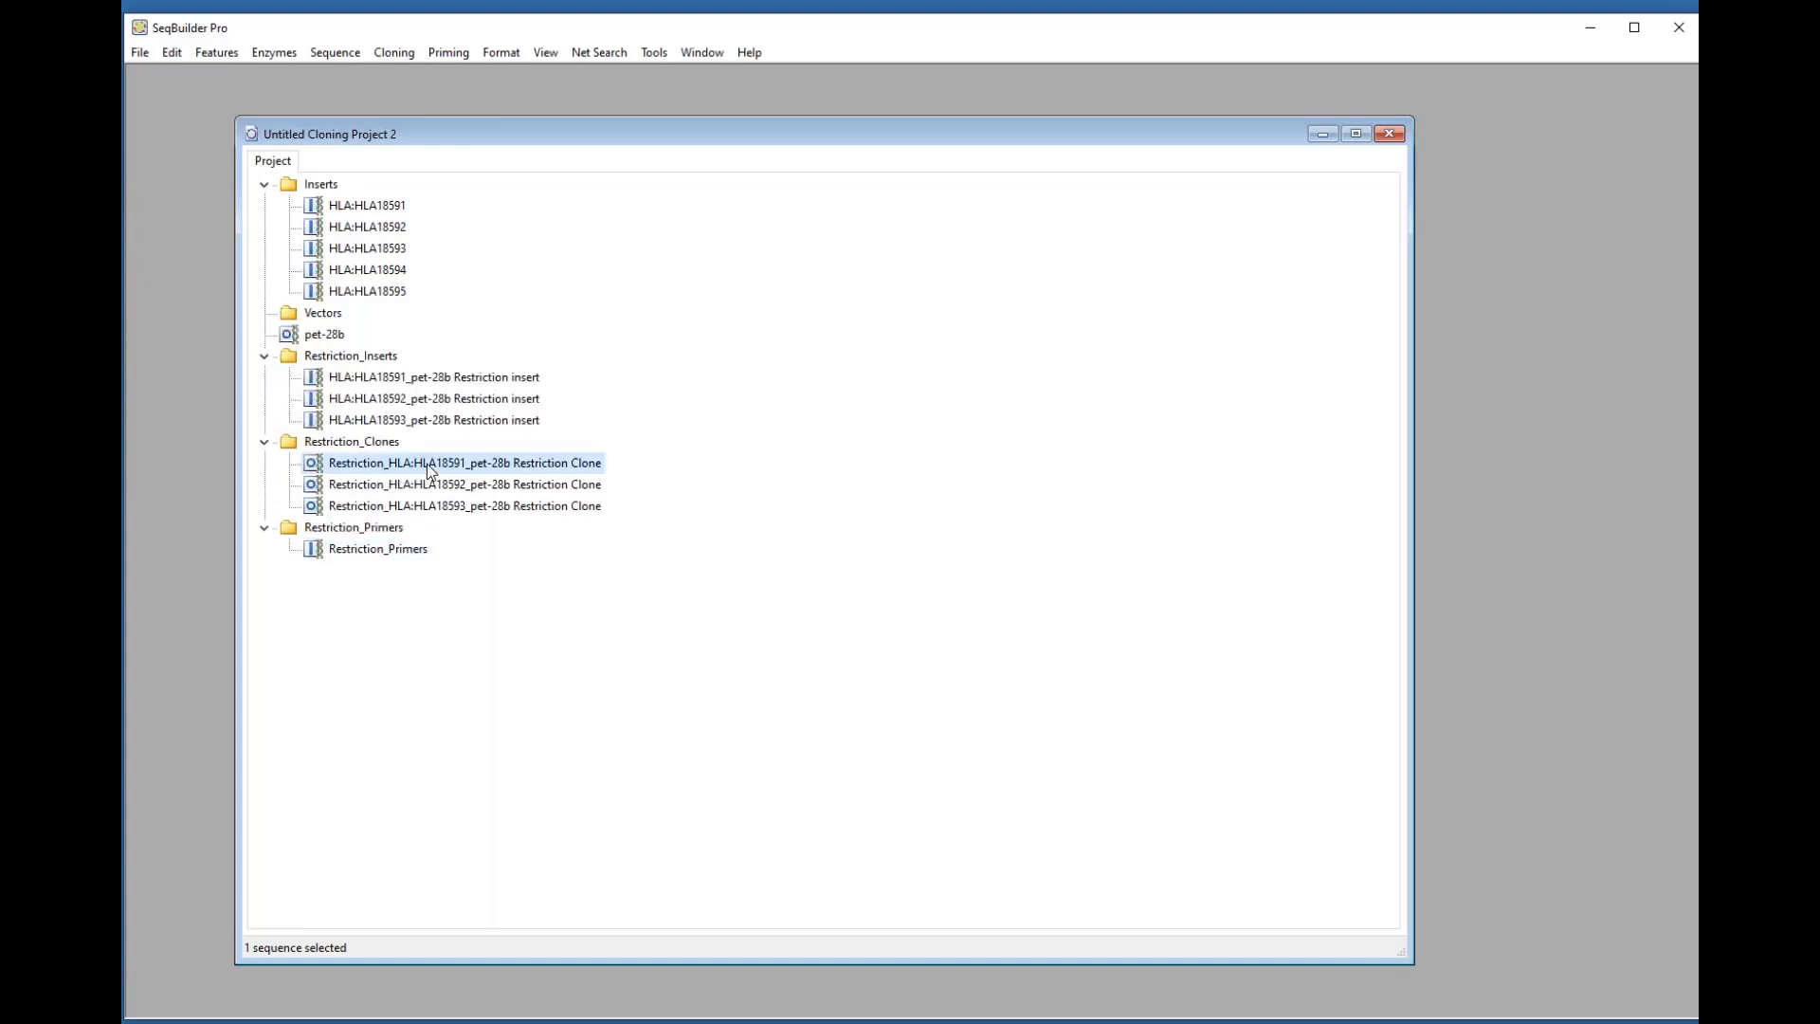
# Step: Select the Restriction_Primers entry and close Untitled Cloning Project 2 without saving changes
pyautogui.click(381, 552)
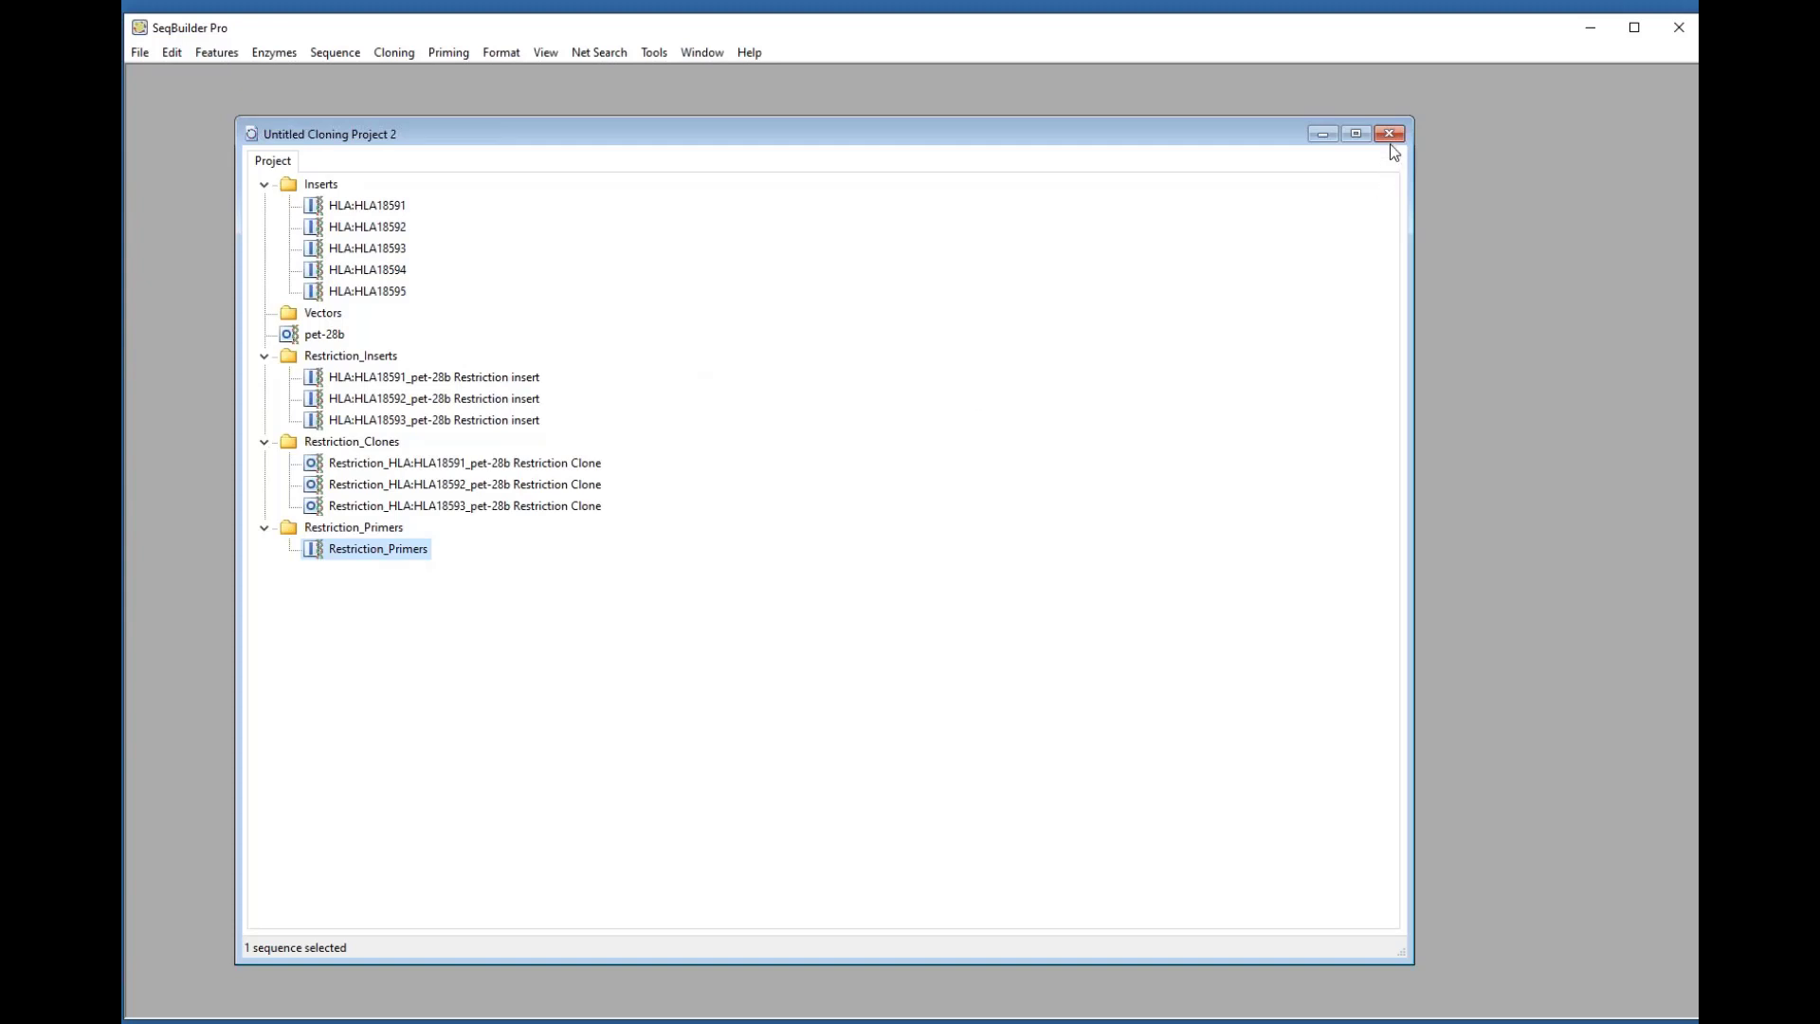
pyautogui.moveTo(1088, 132); pyautogui.dragTo(1055, 124)
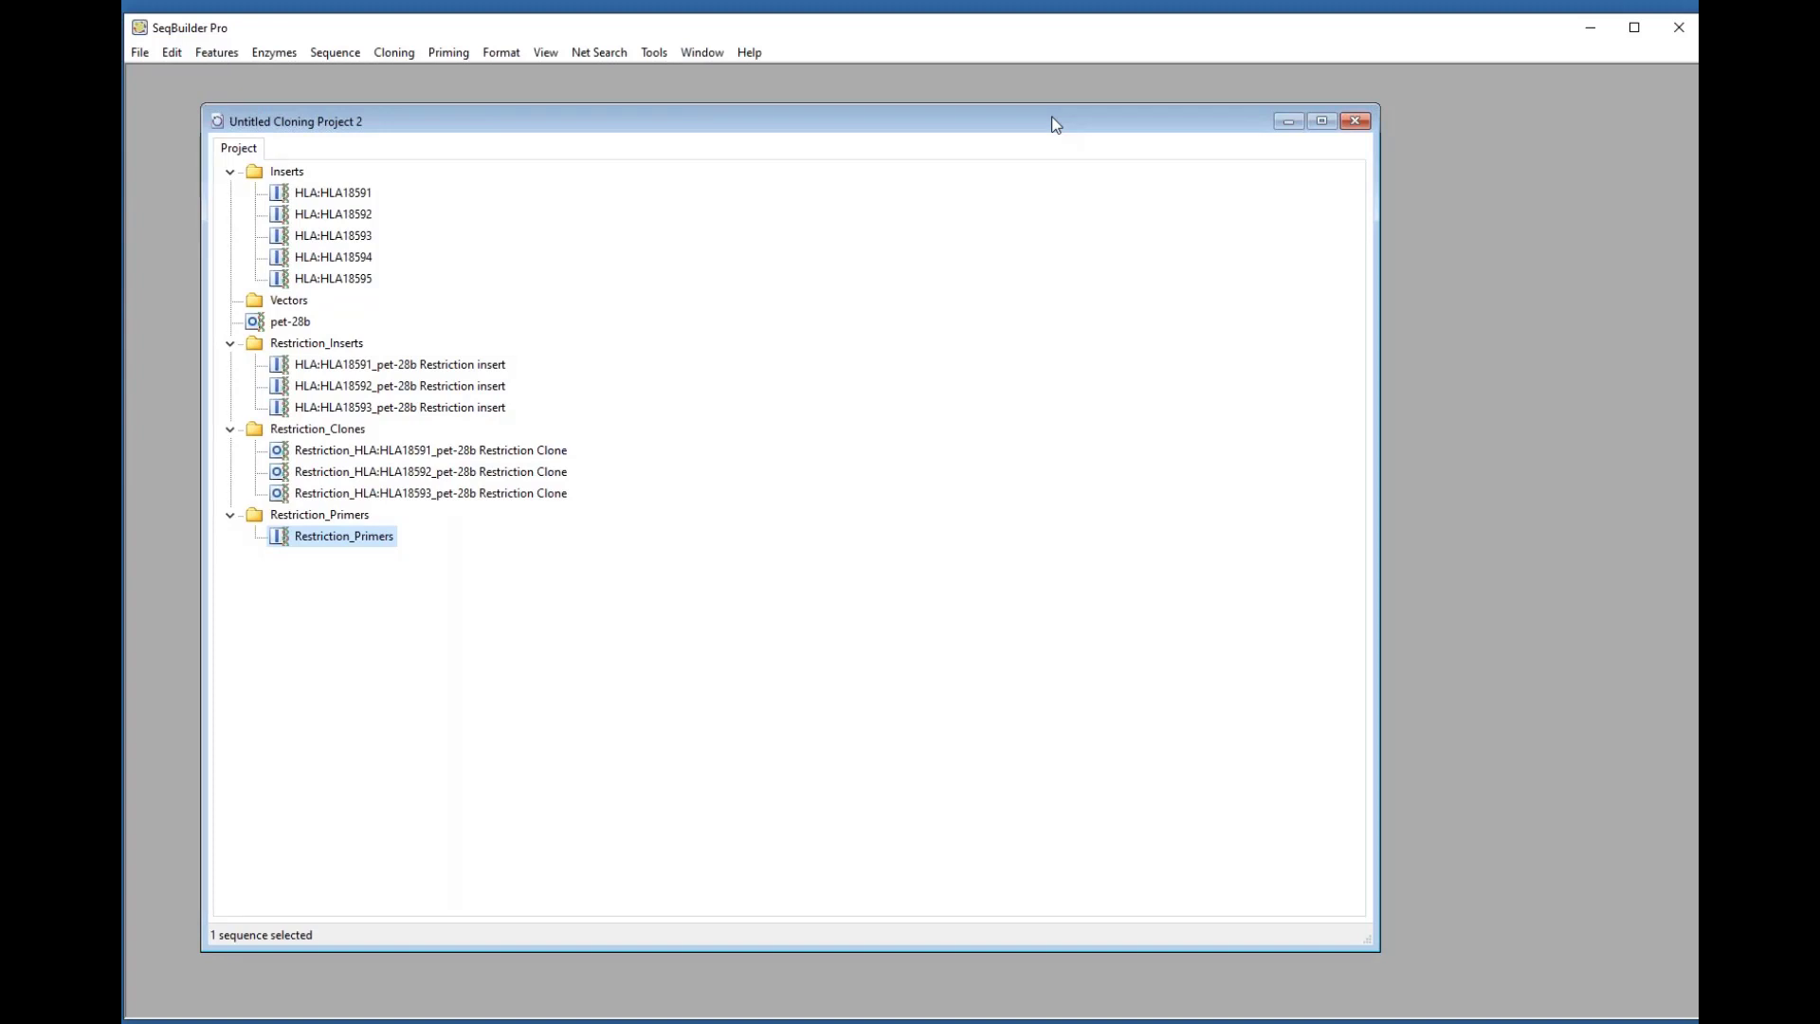
pyautogui.click(1353, 124)
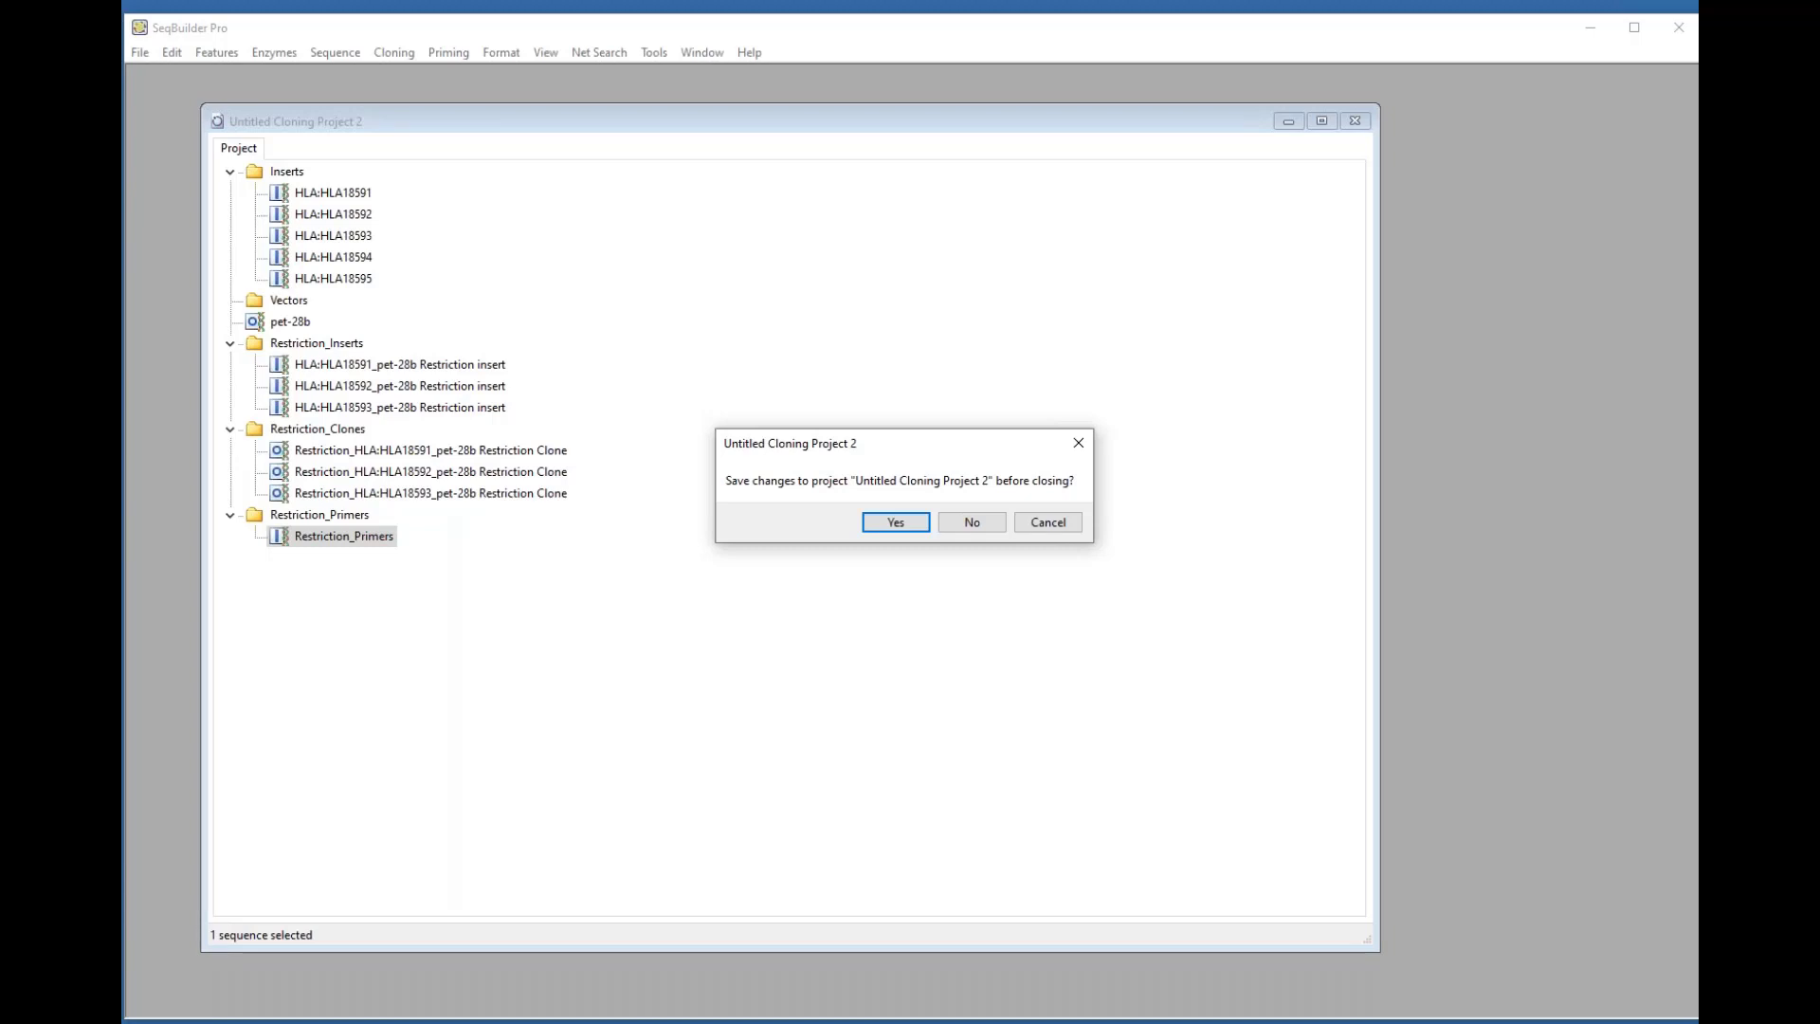
pyautogui.click(974, 521)
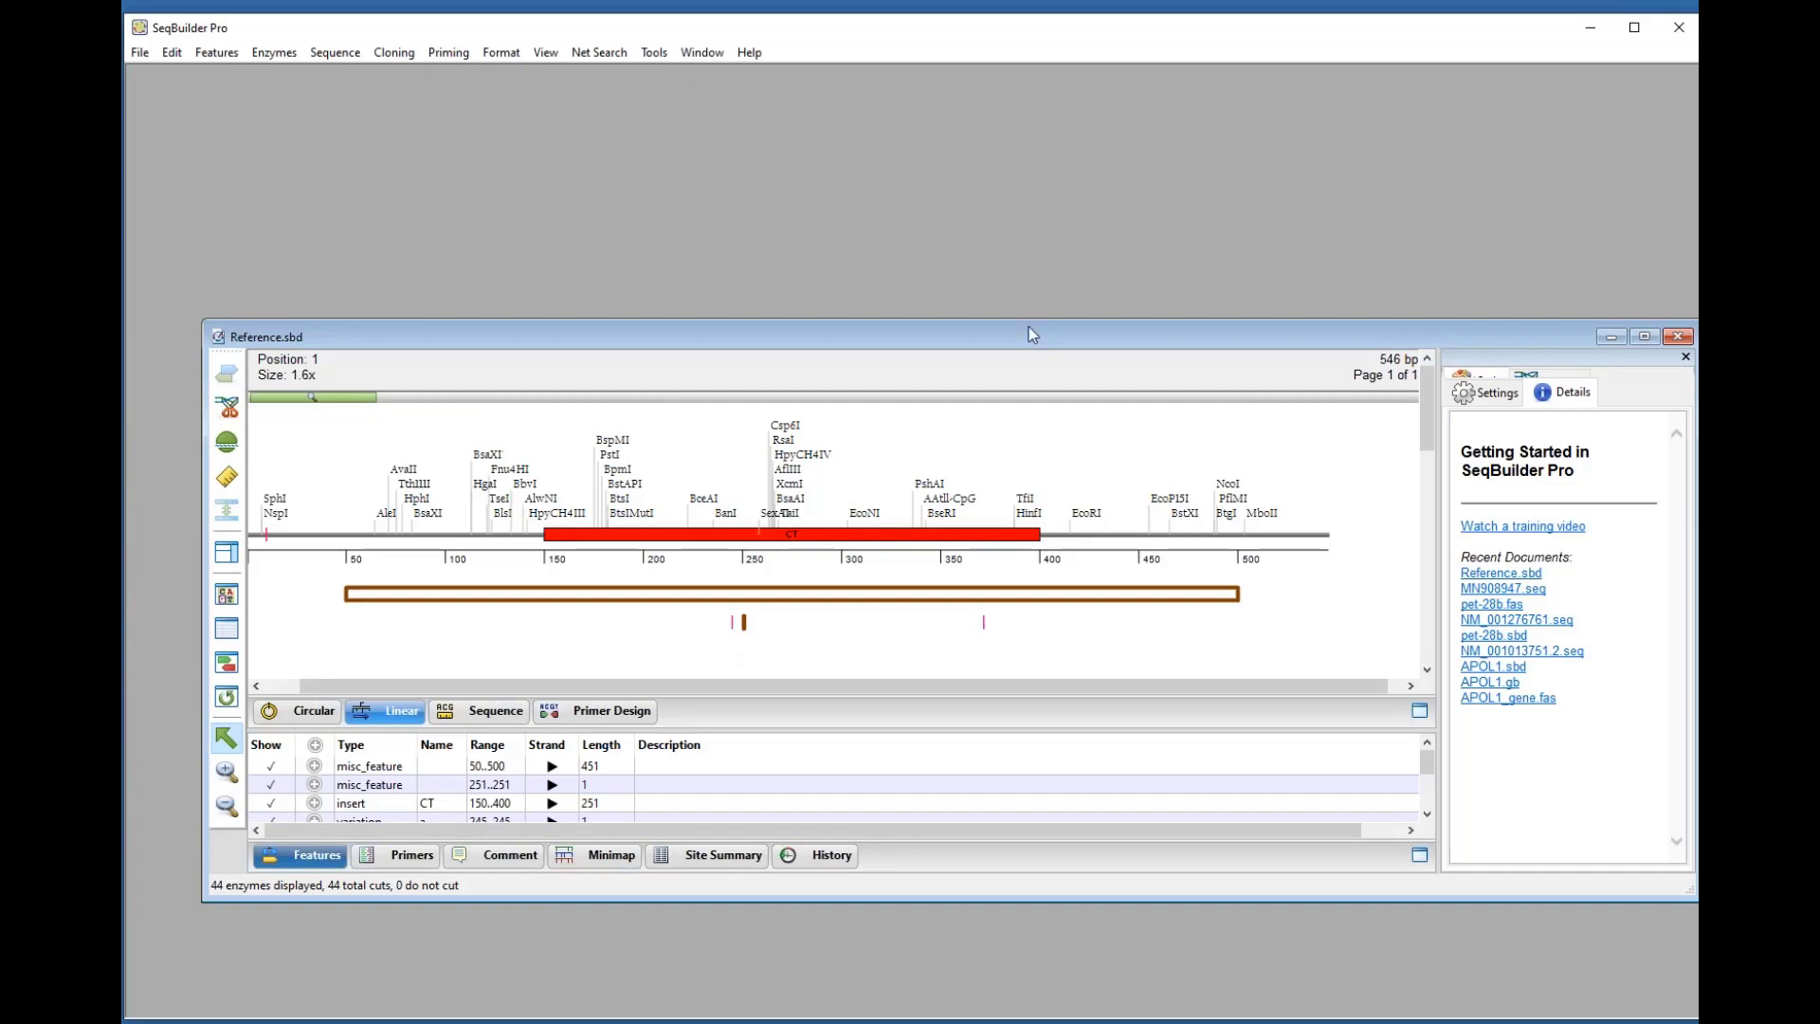
# Step: Select the red CT insert feature spanning 150 to 400 in Reference.sbd and start a clone verification for it
pyautogui.moveTo(1032, 333); pyautogui.dragTo(980, 102)
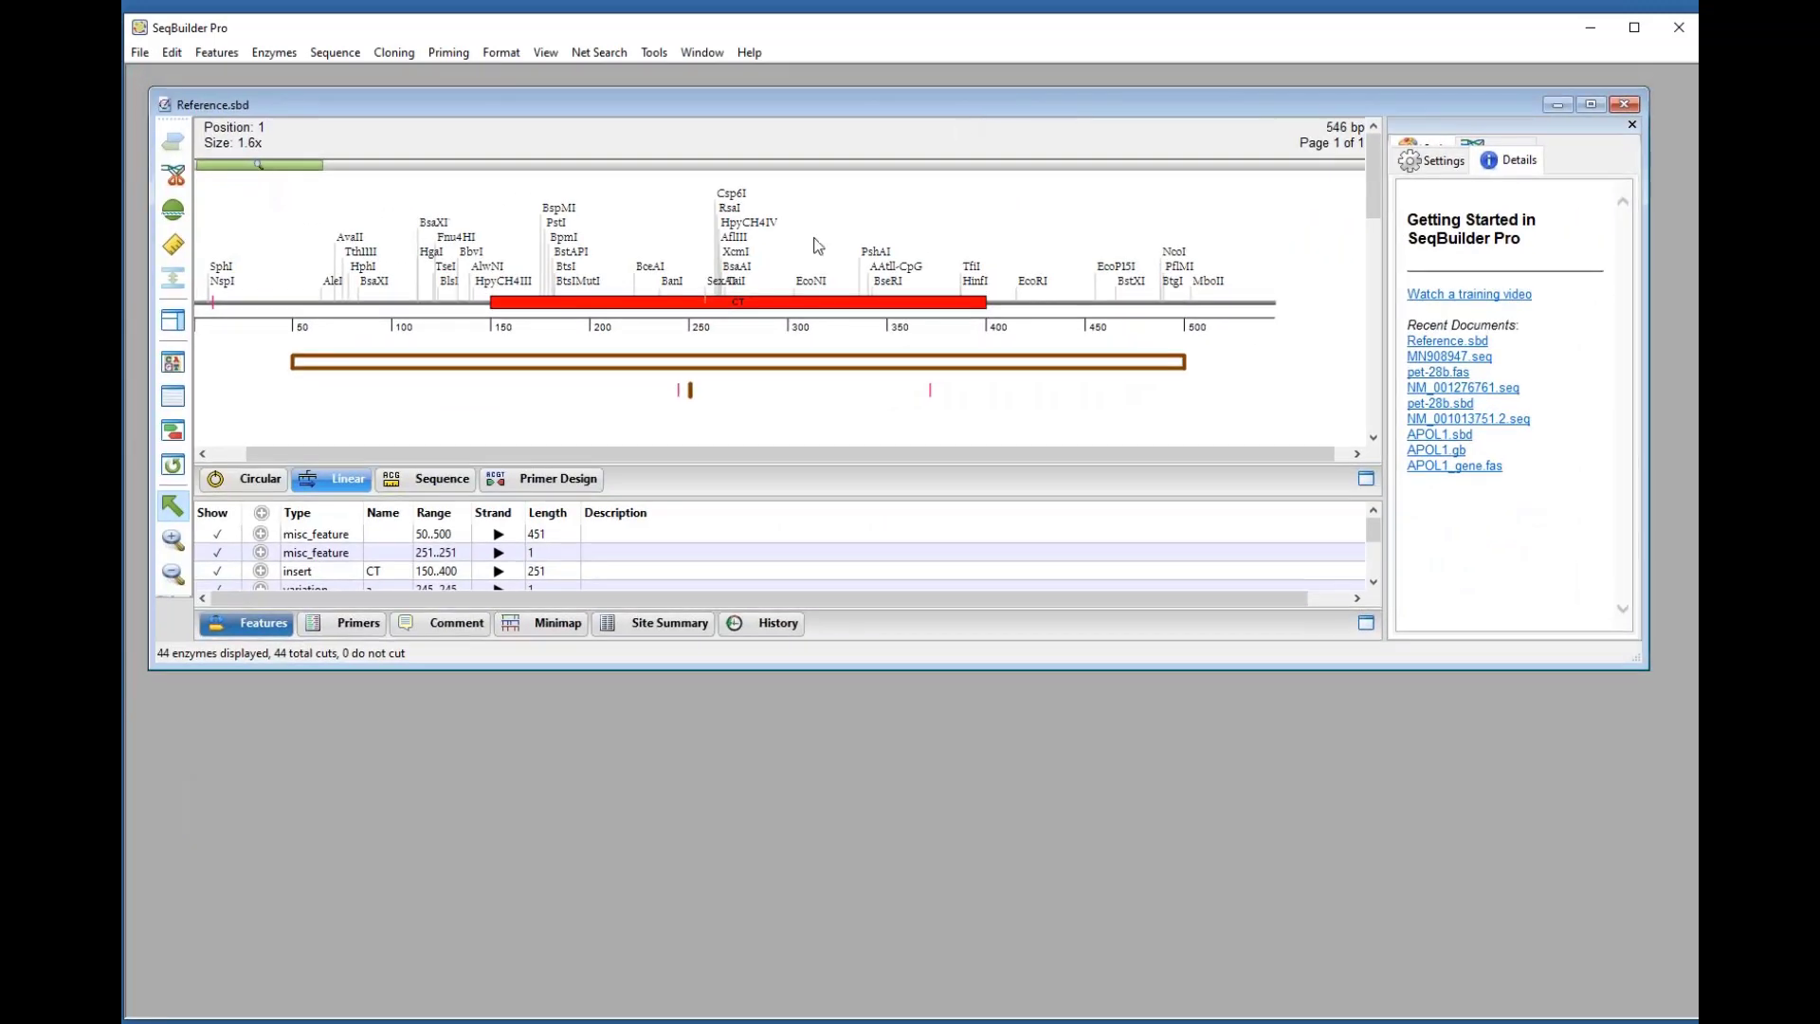
pyautogui.click(782, 303)
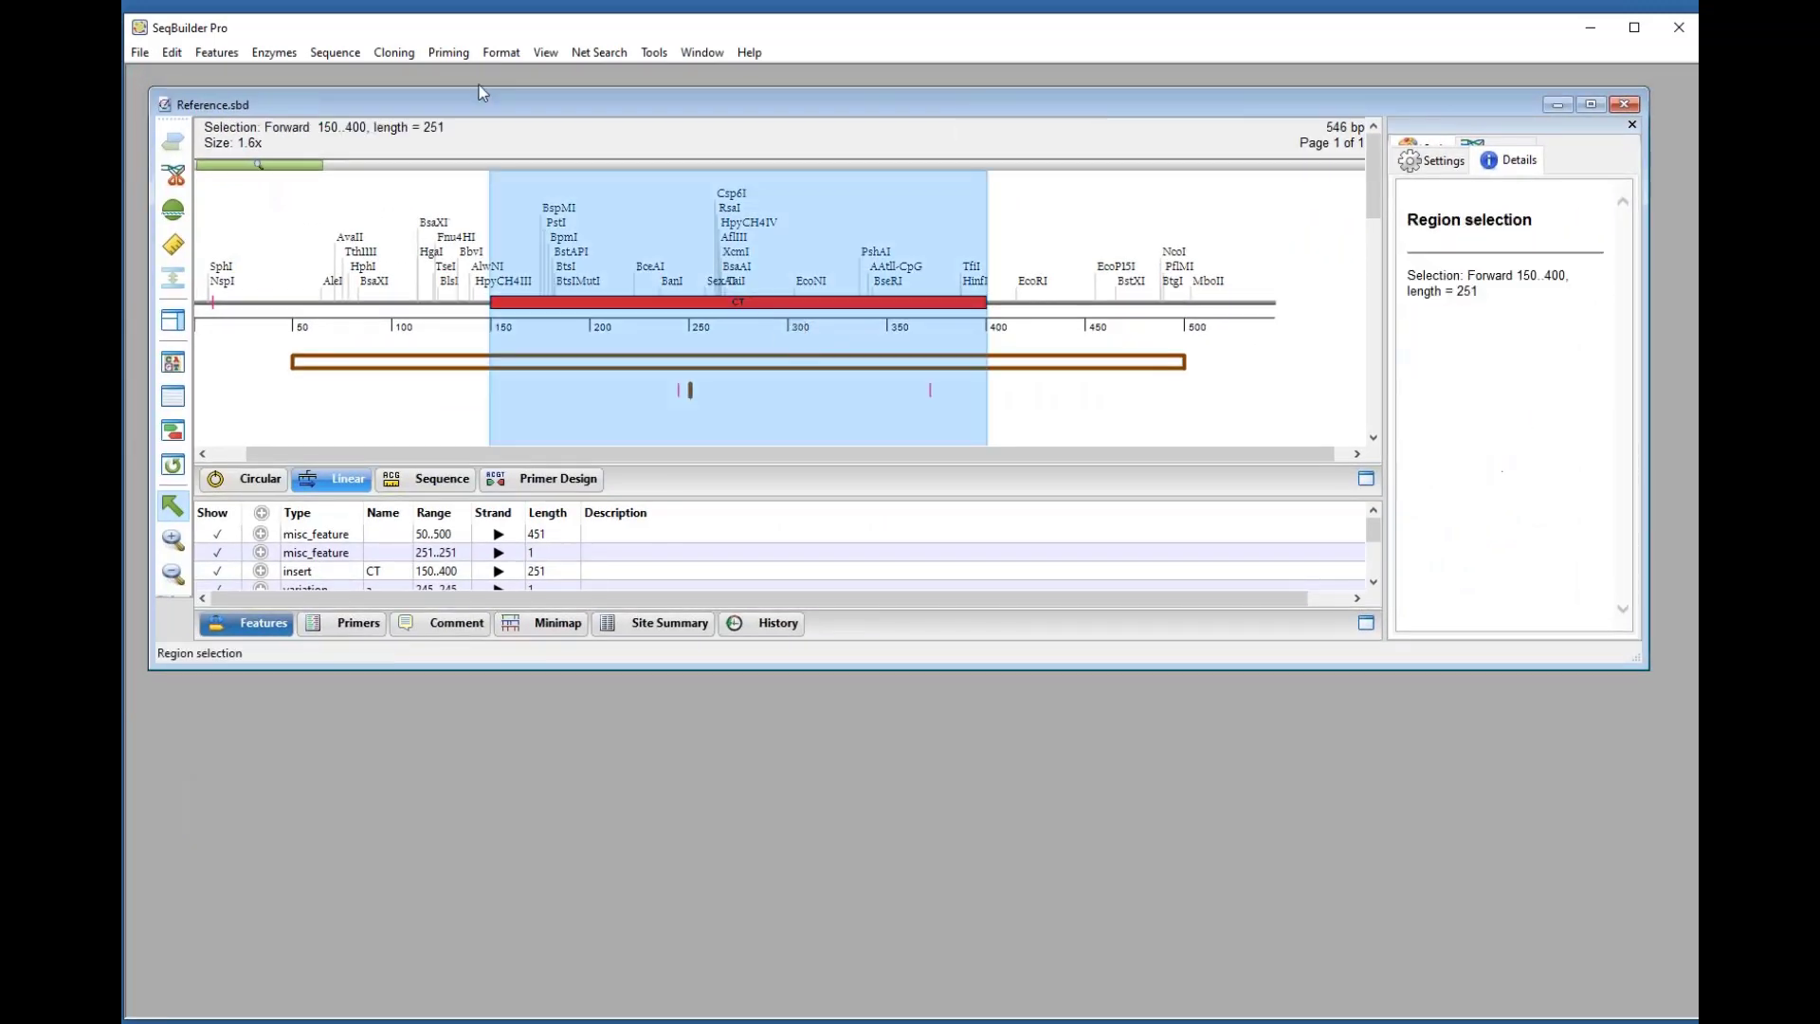
pyautogui.click(394, 51)
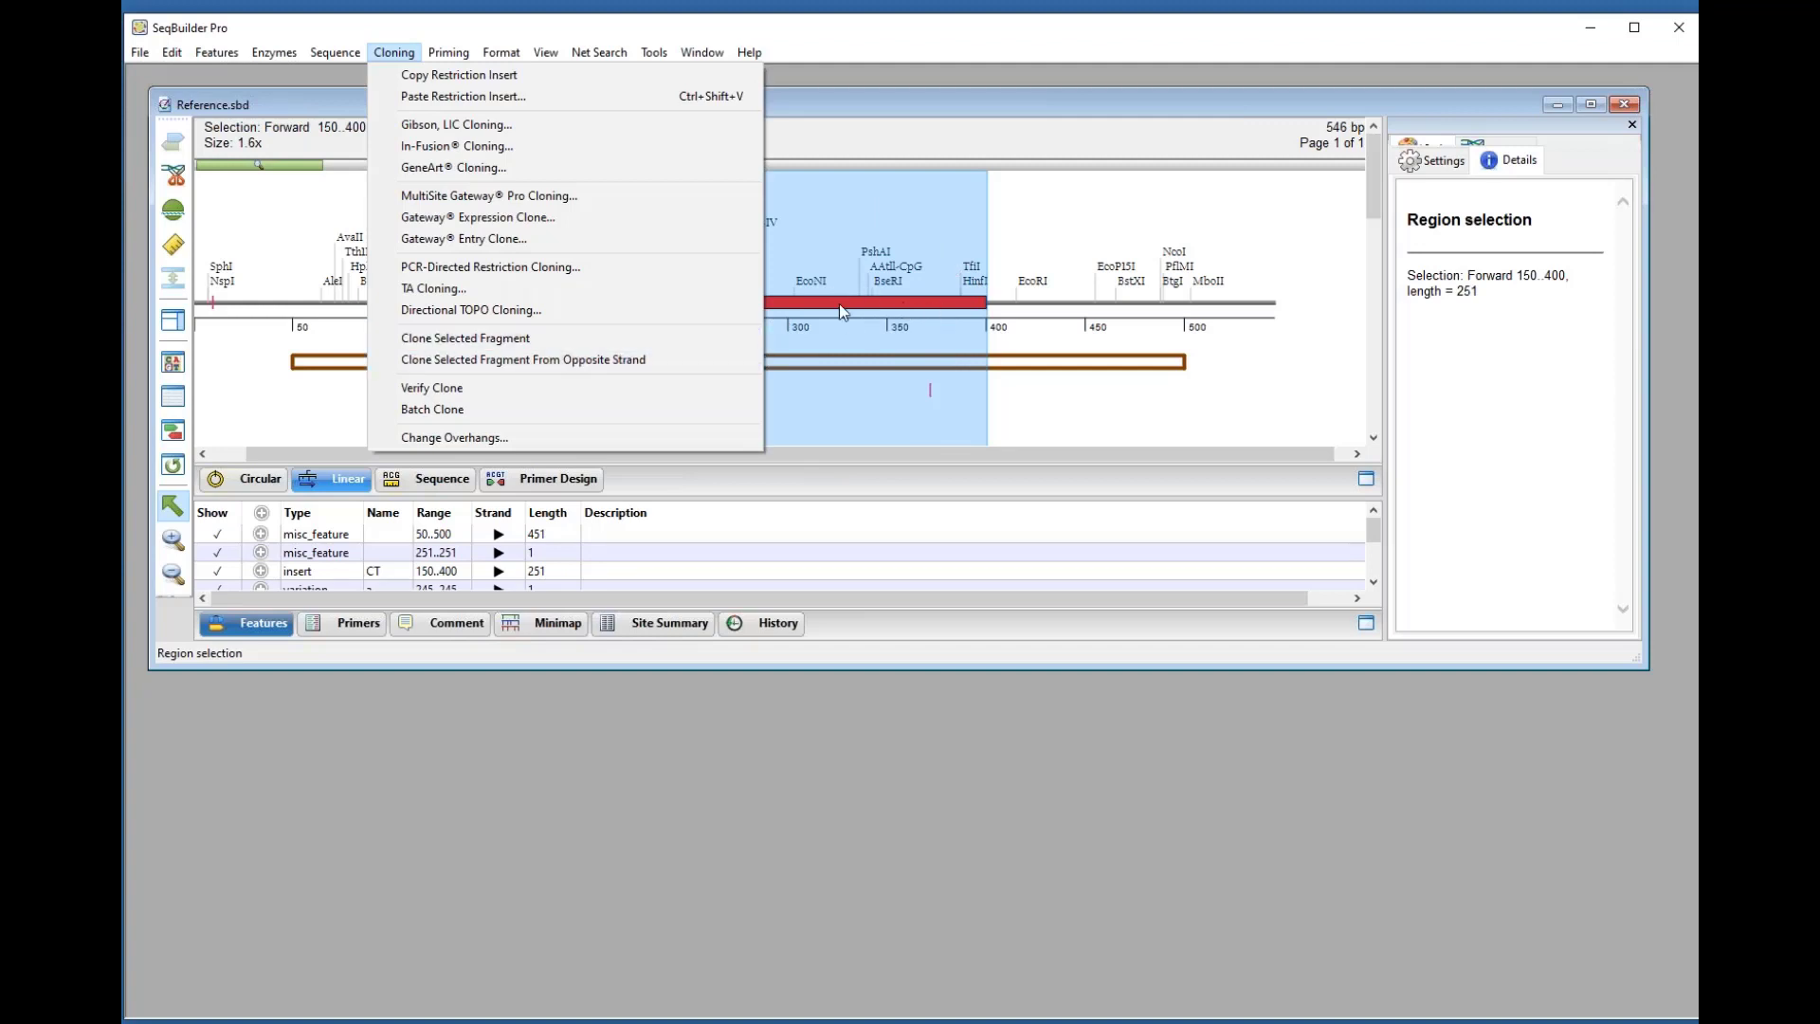
pyautogui.click(443, 391)
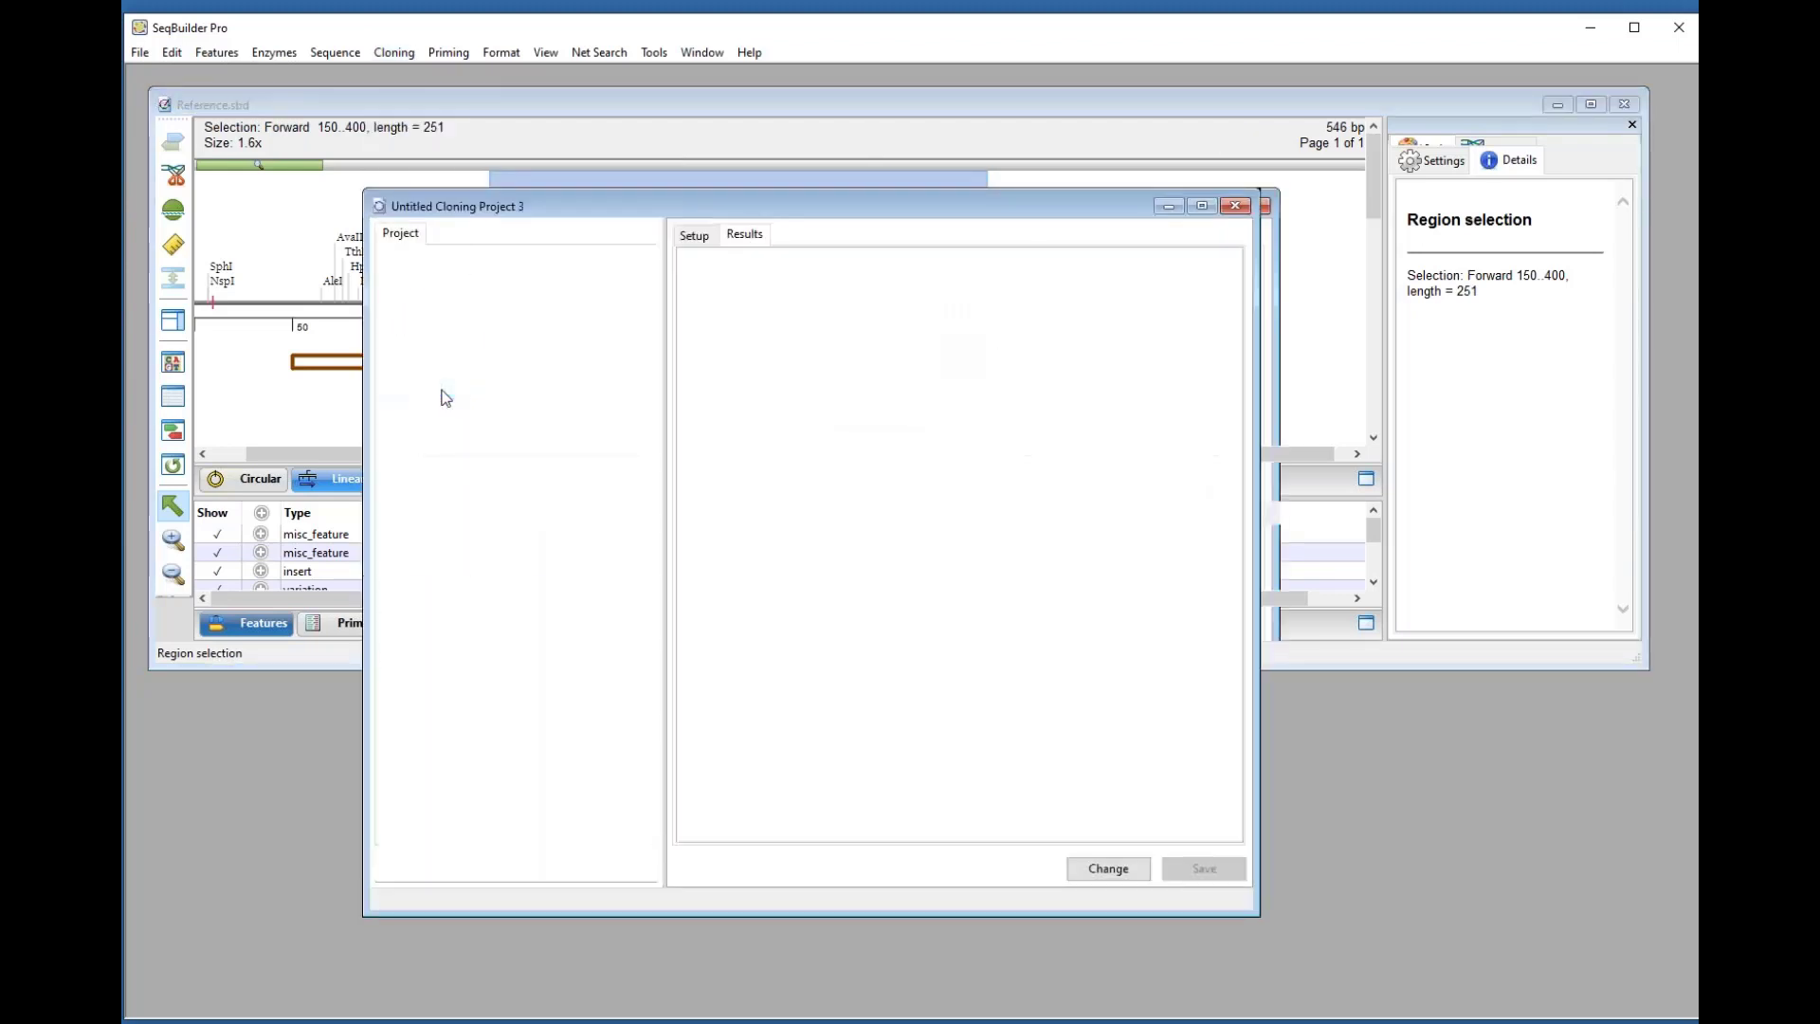
pyautogui.moveTo(861, 206); pyautogui.dragTo(908, 168)
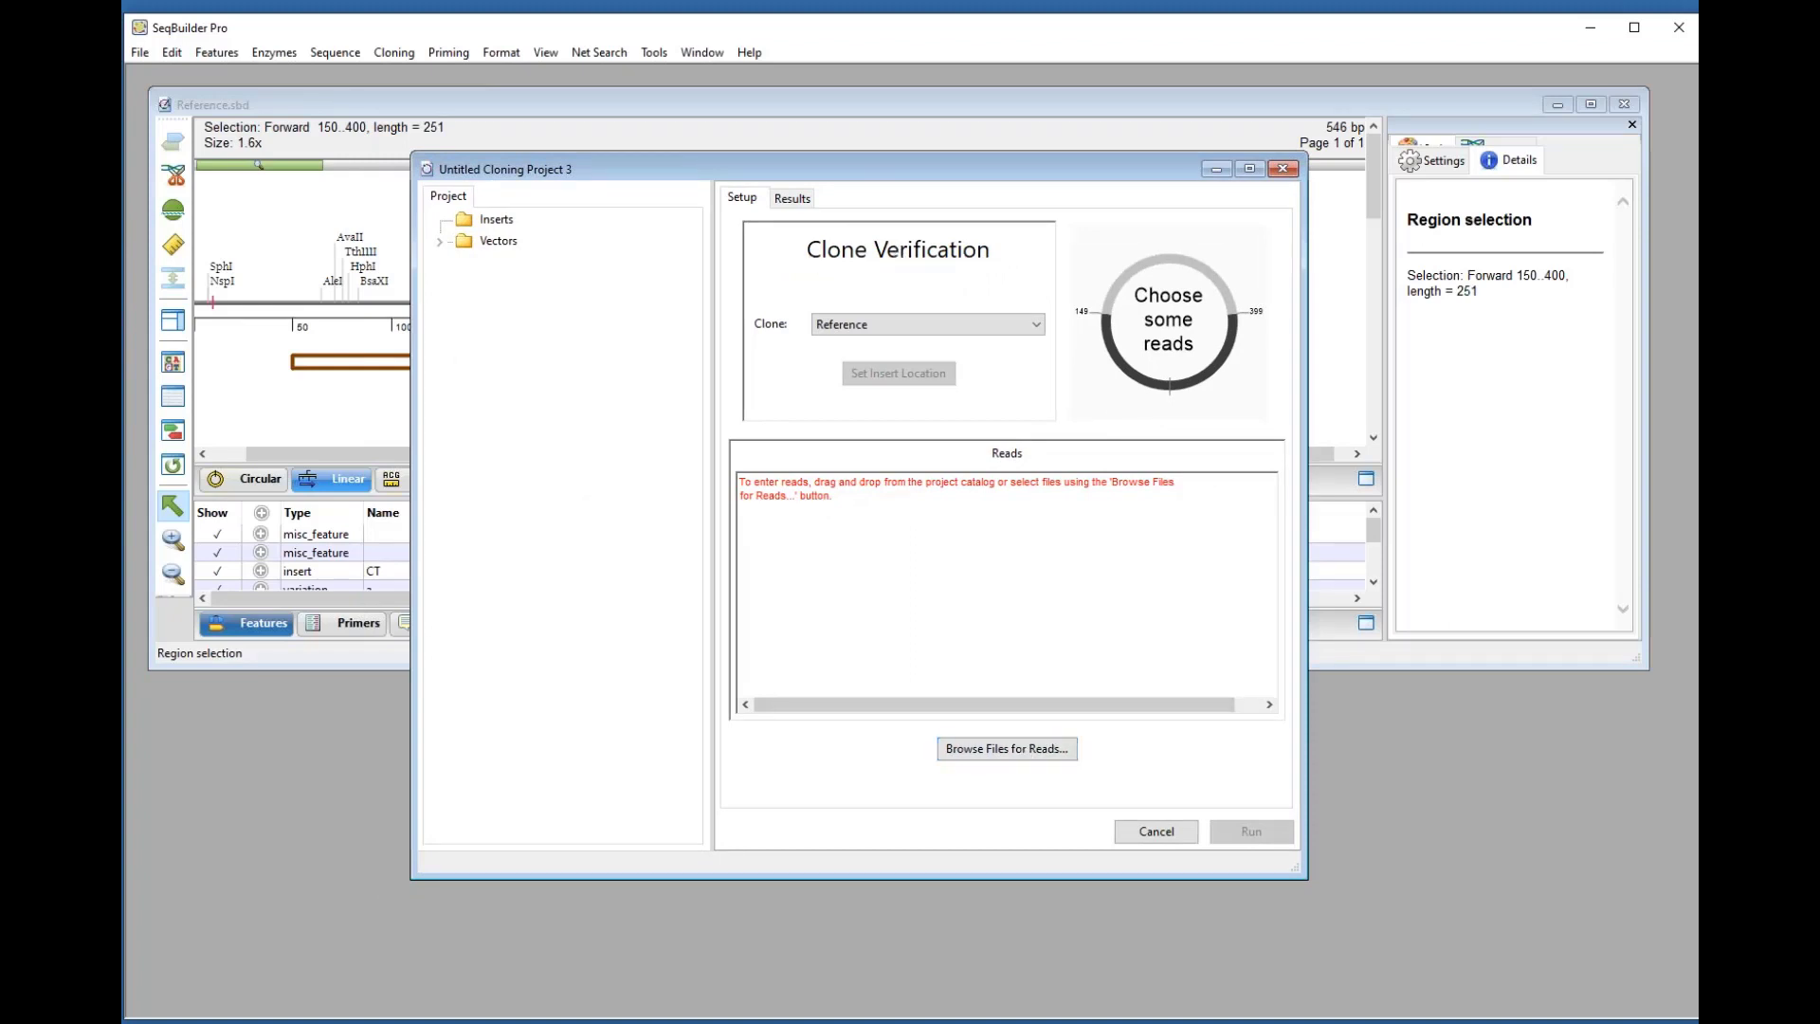
# Step: Add the reads Sample1_f.scf and Sample1_r.scf to the clone verification and run it
pyautogui.click(1007, 749)
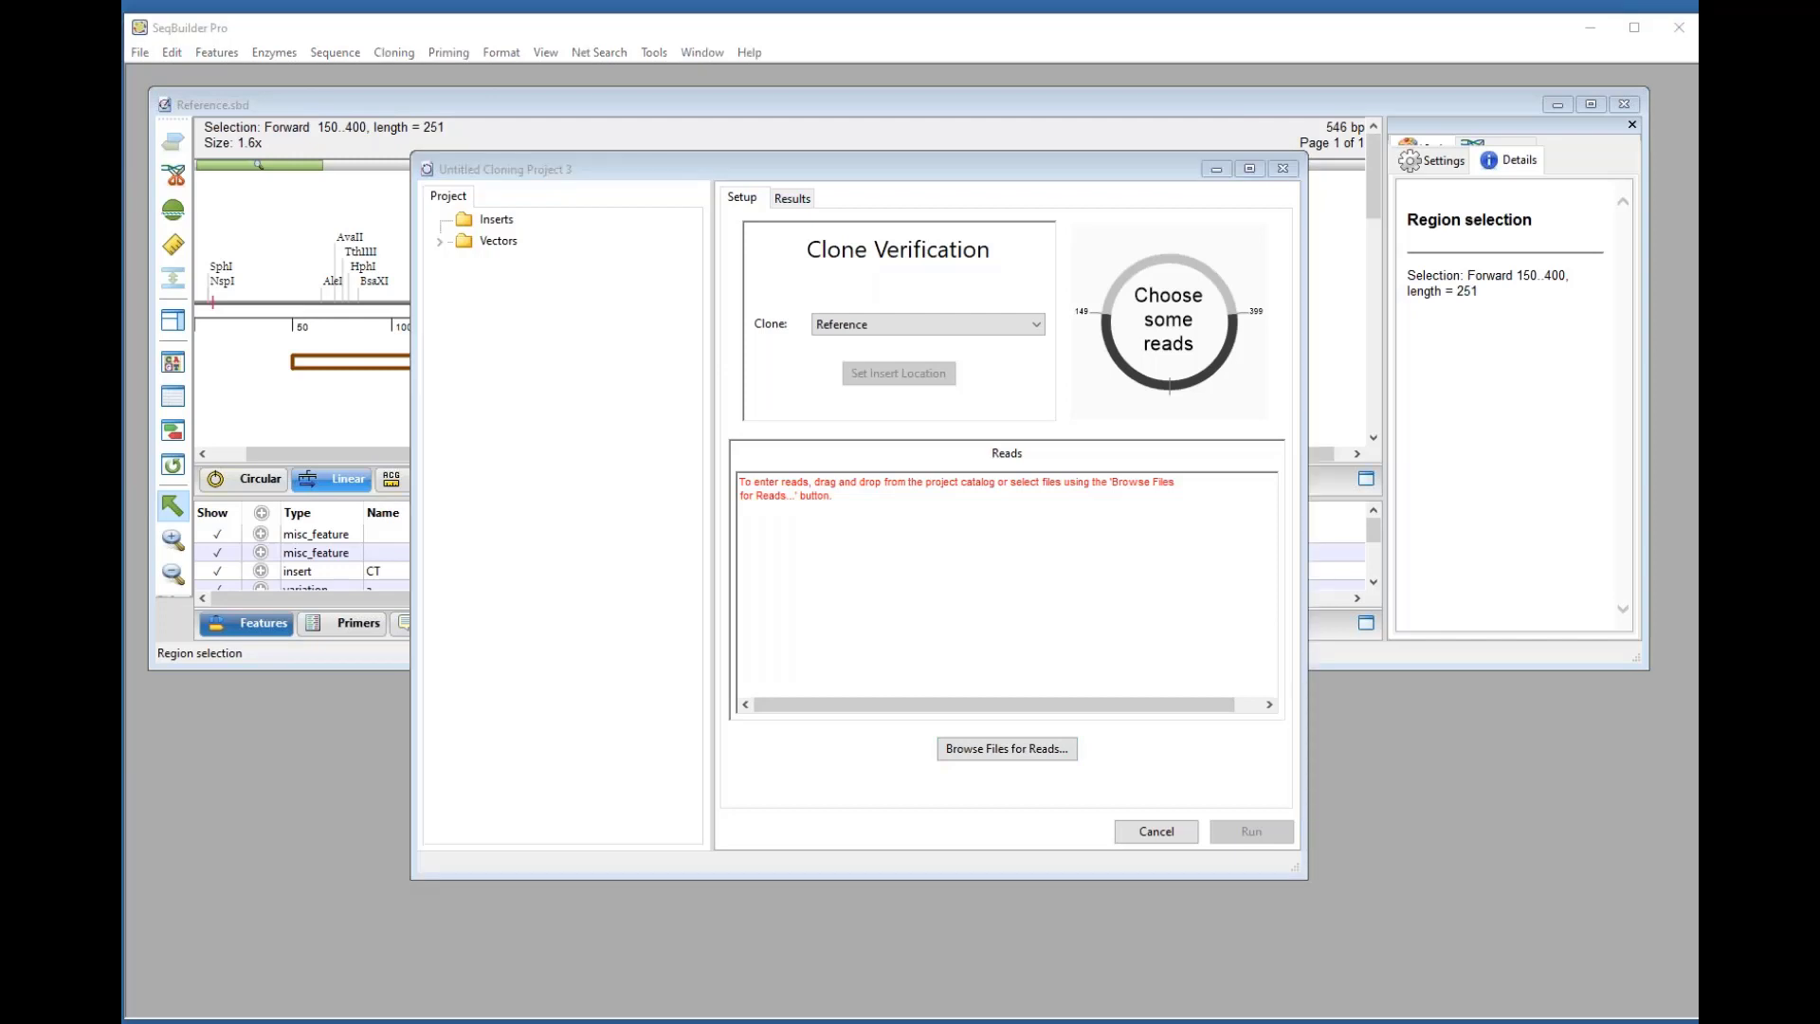
pyautogui.moveTo(904, 567); pyautogui.dragTo(912, 622)
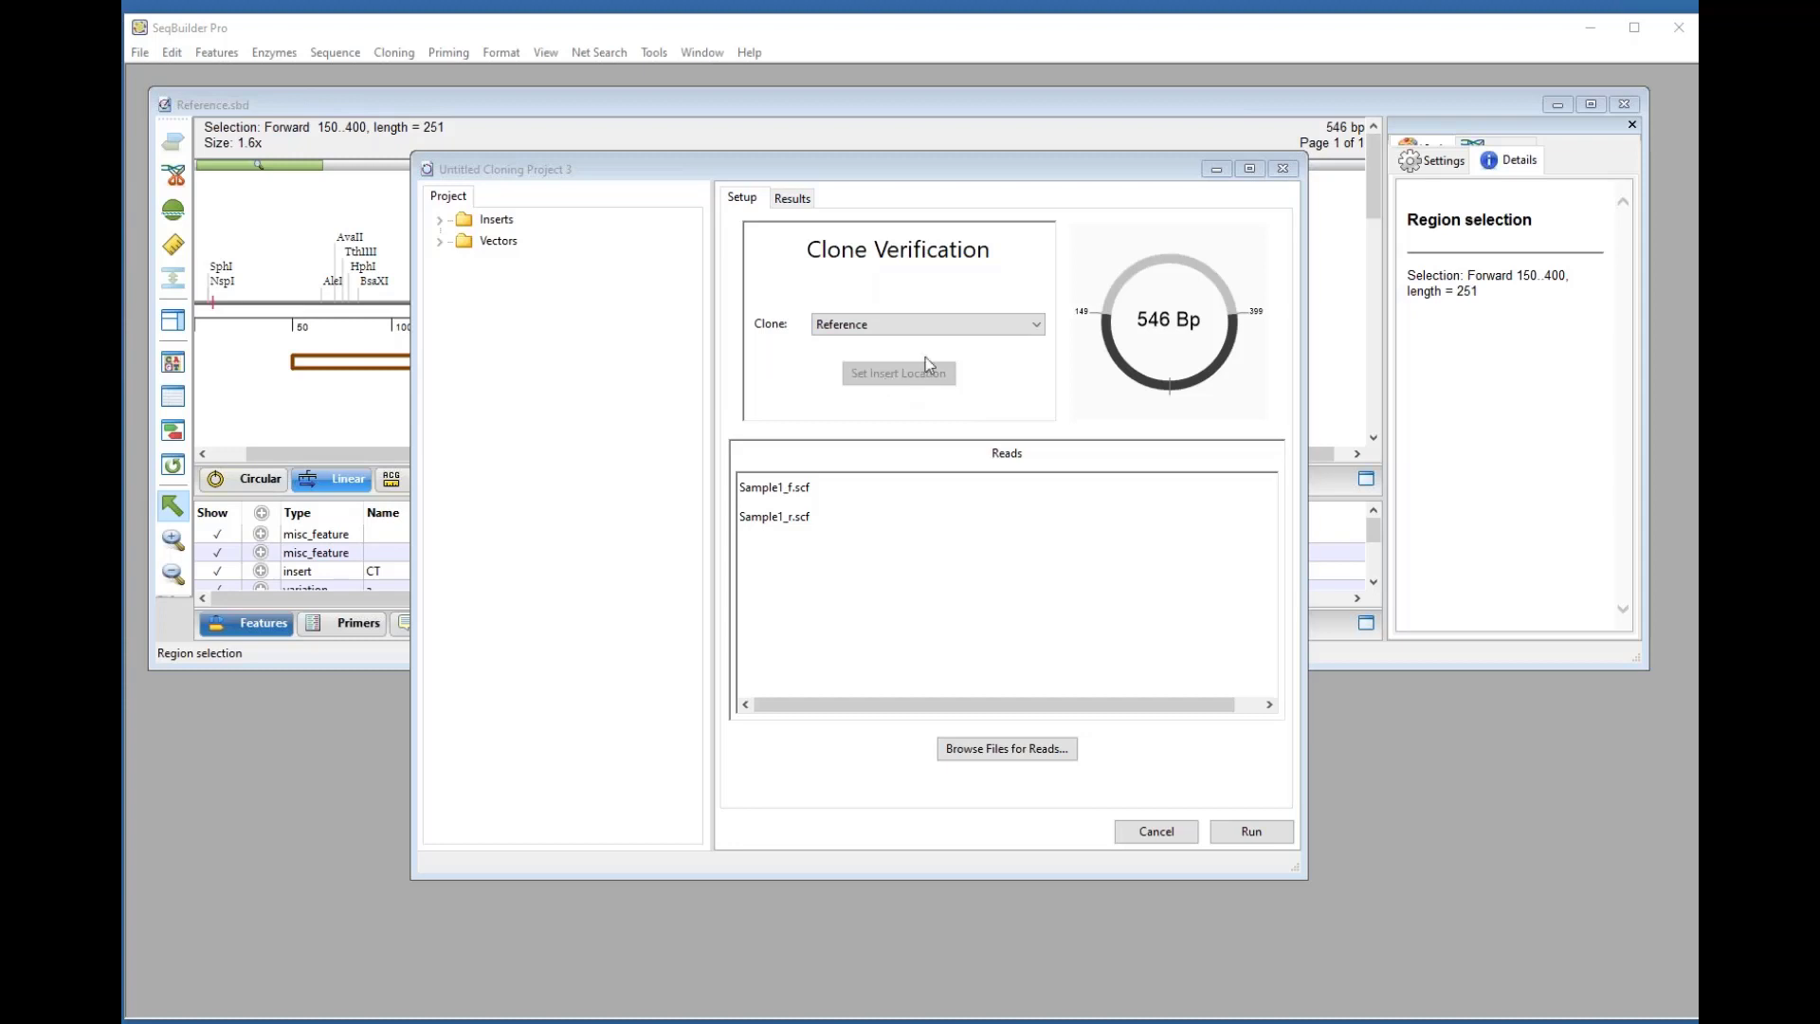
pyautogui.click(1259, 834)
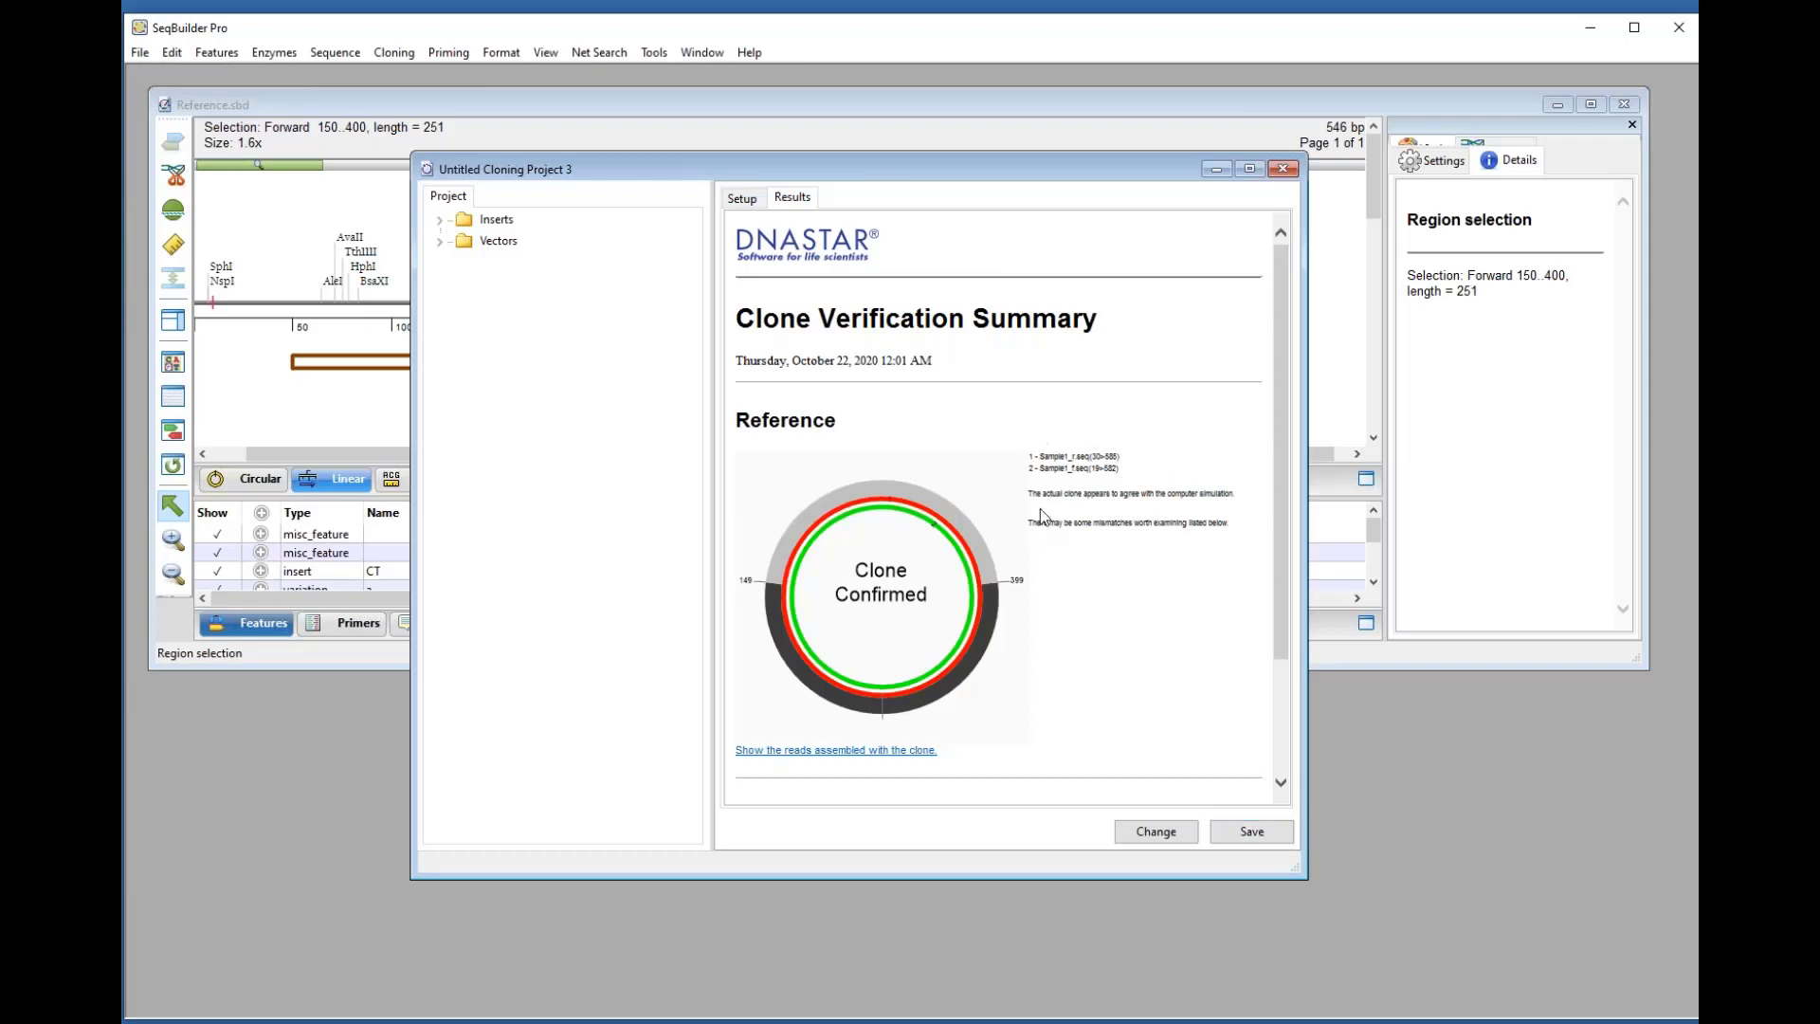
# Step: Inspect the notable variations at alignment positions 80 and 601 in SeqMan Ultra and close it without saving the verification project
pyautogui.moveTo(1279, 286); pyautogui.dragTo(1279, 463)
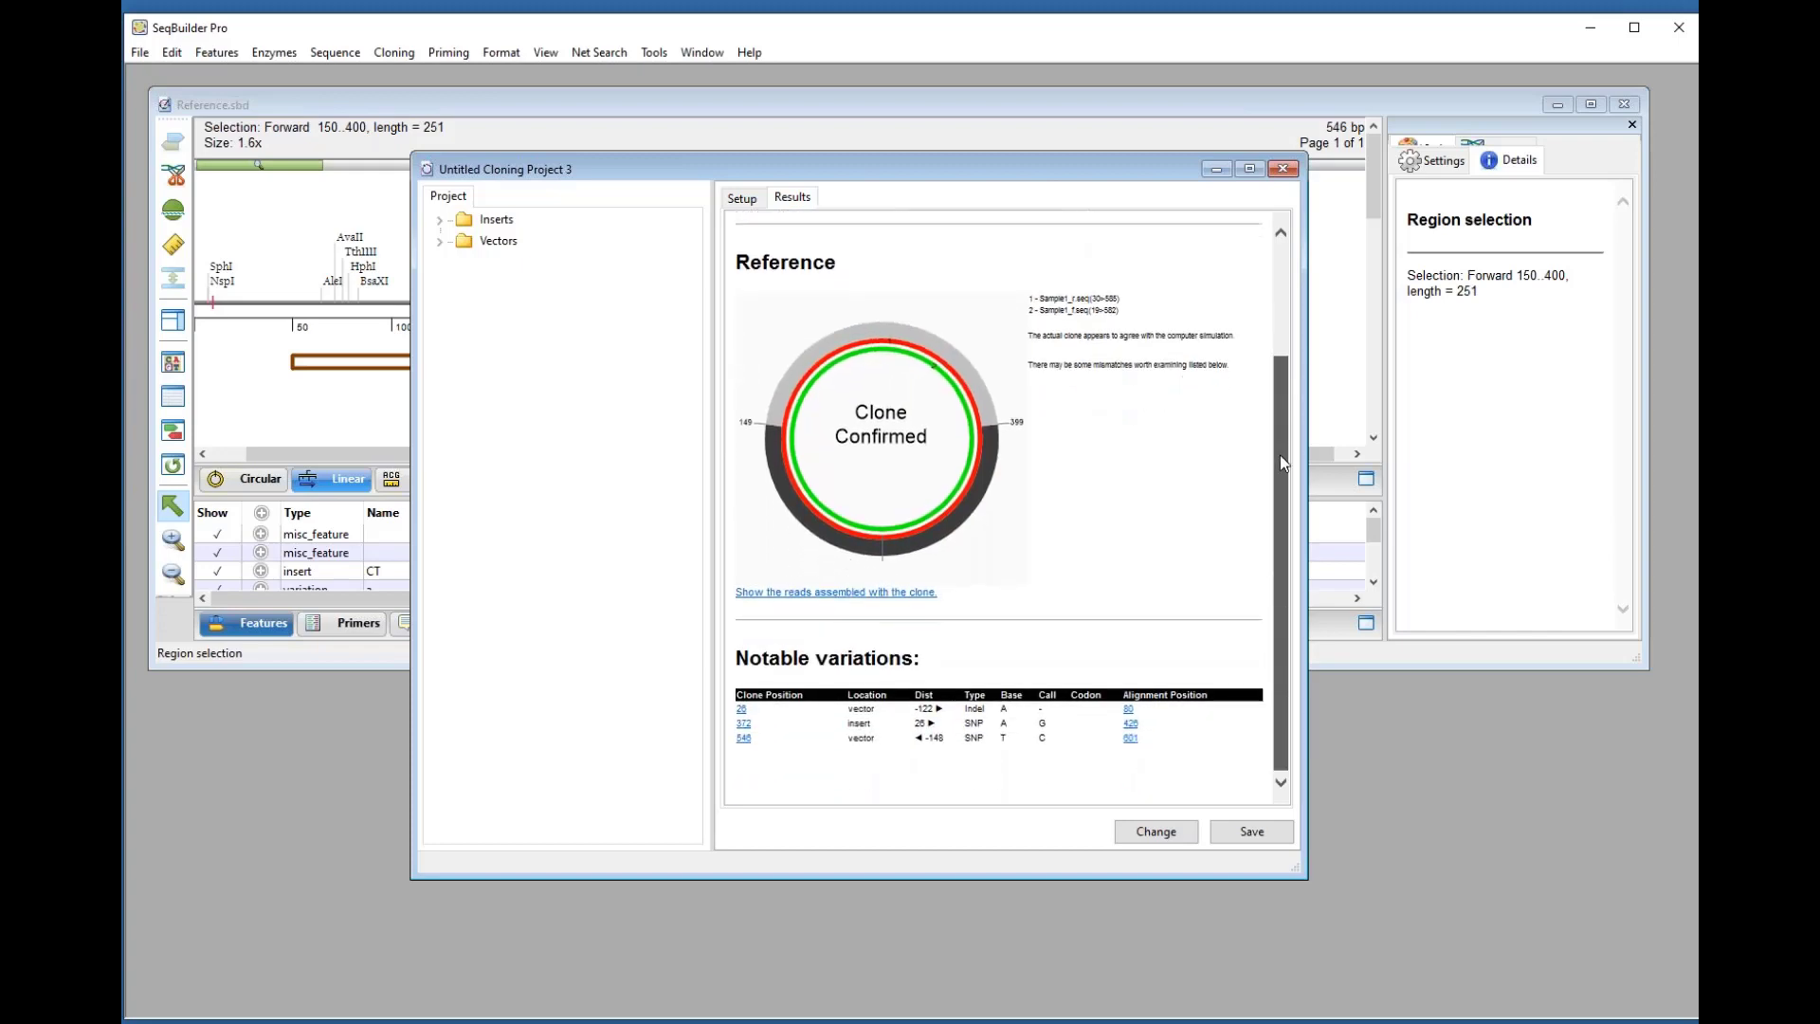
pyautogui.moveTo(1304, 872); pyautogui.dragTo(1390, 912)
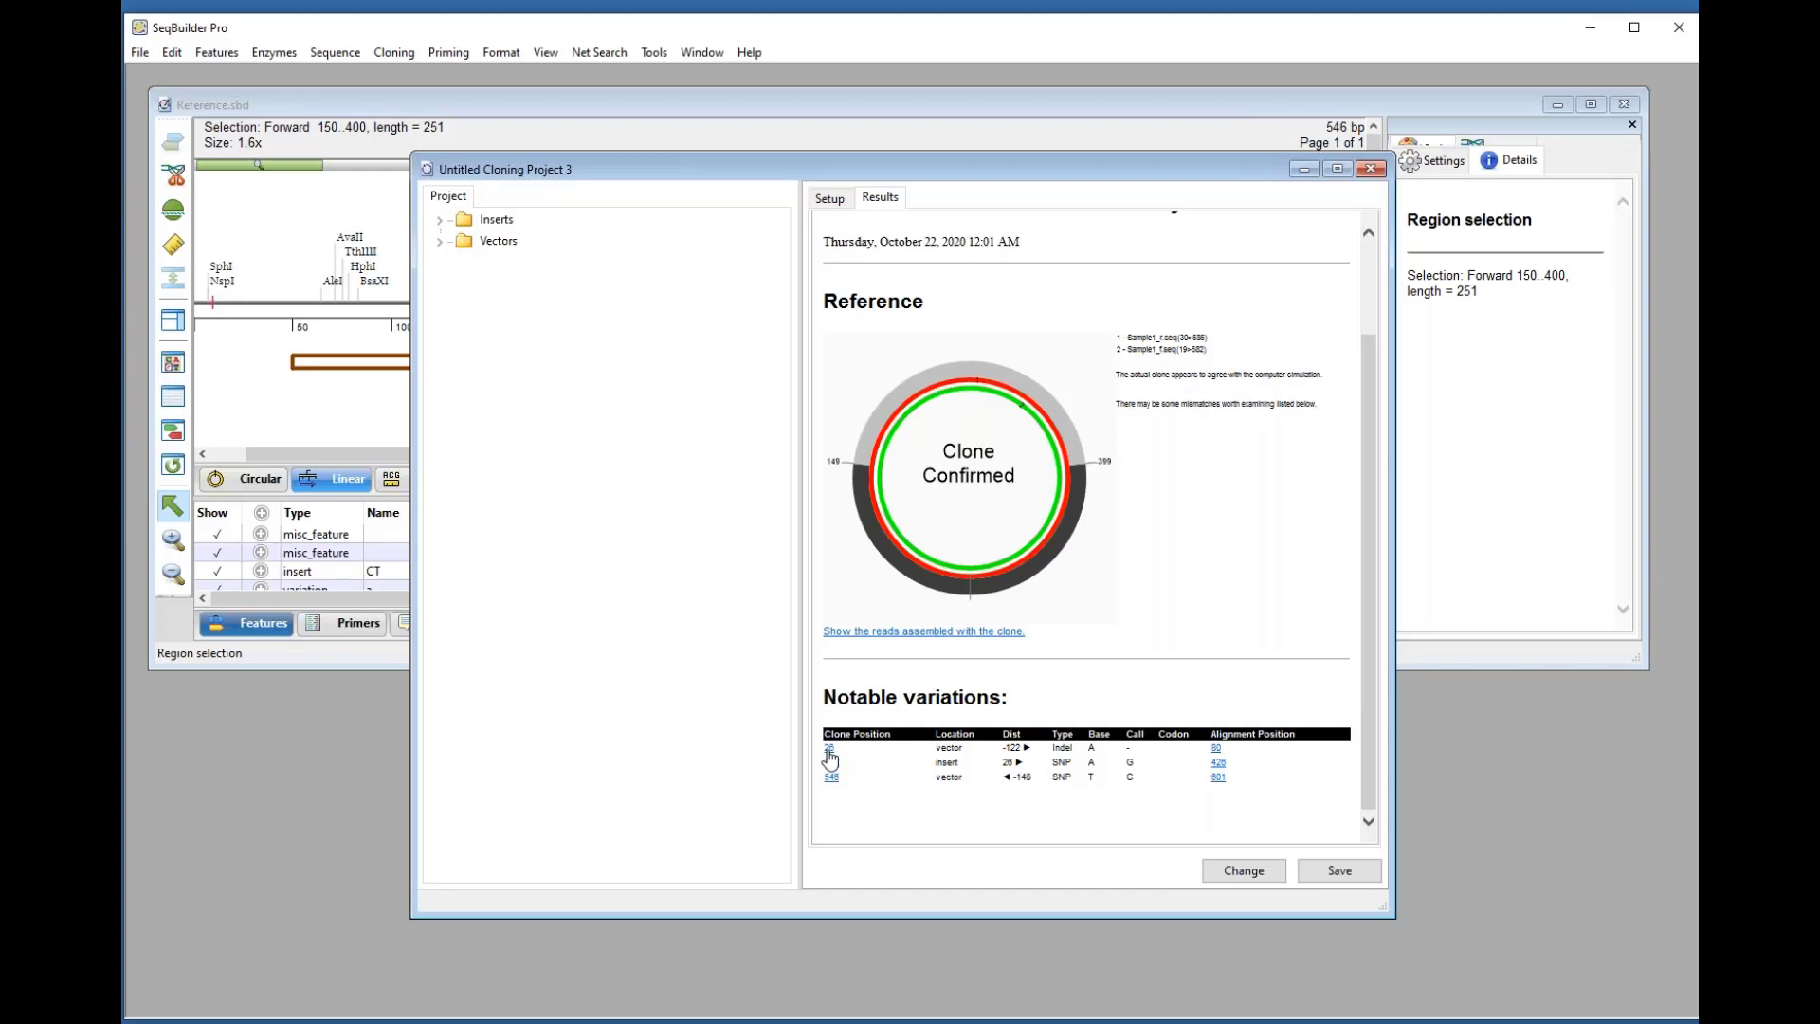
pyautogui.click(1216, 750)
pyautogui.click(1218, 781)
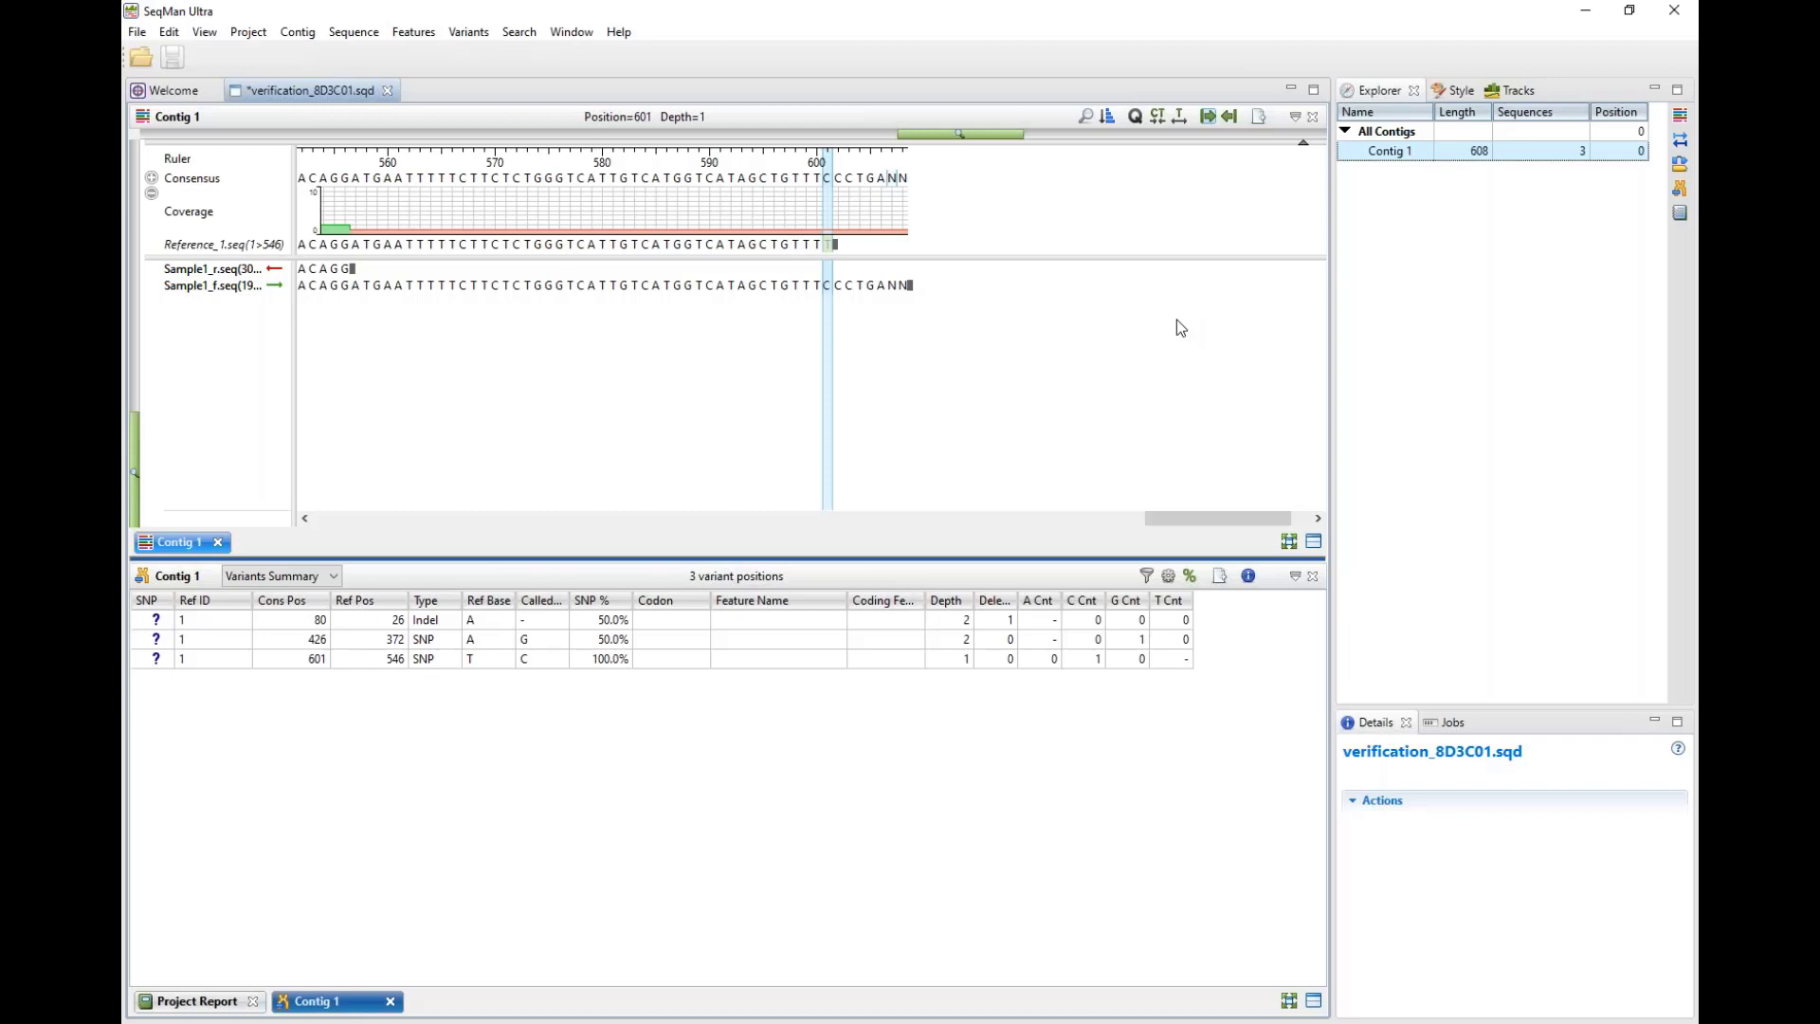
pyautogui.click(1674, 10)
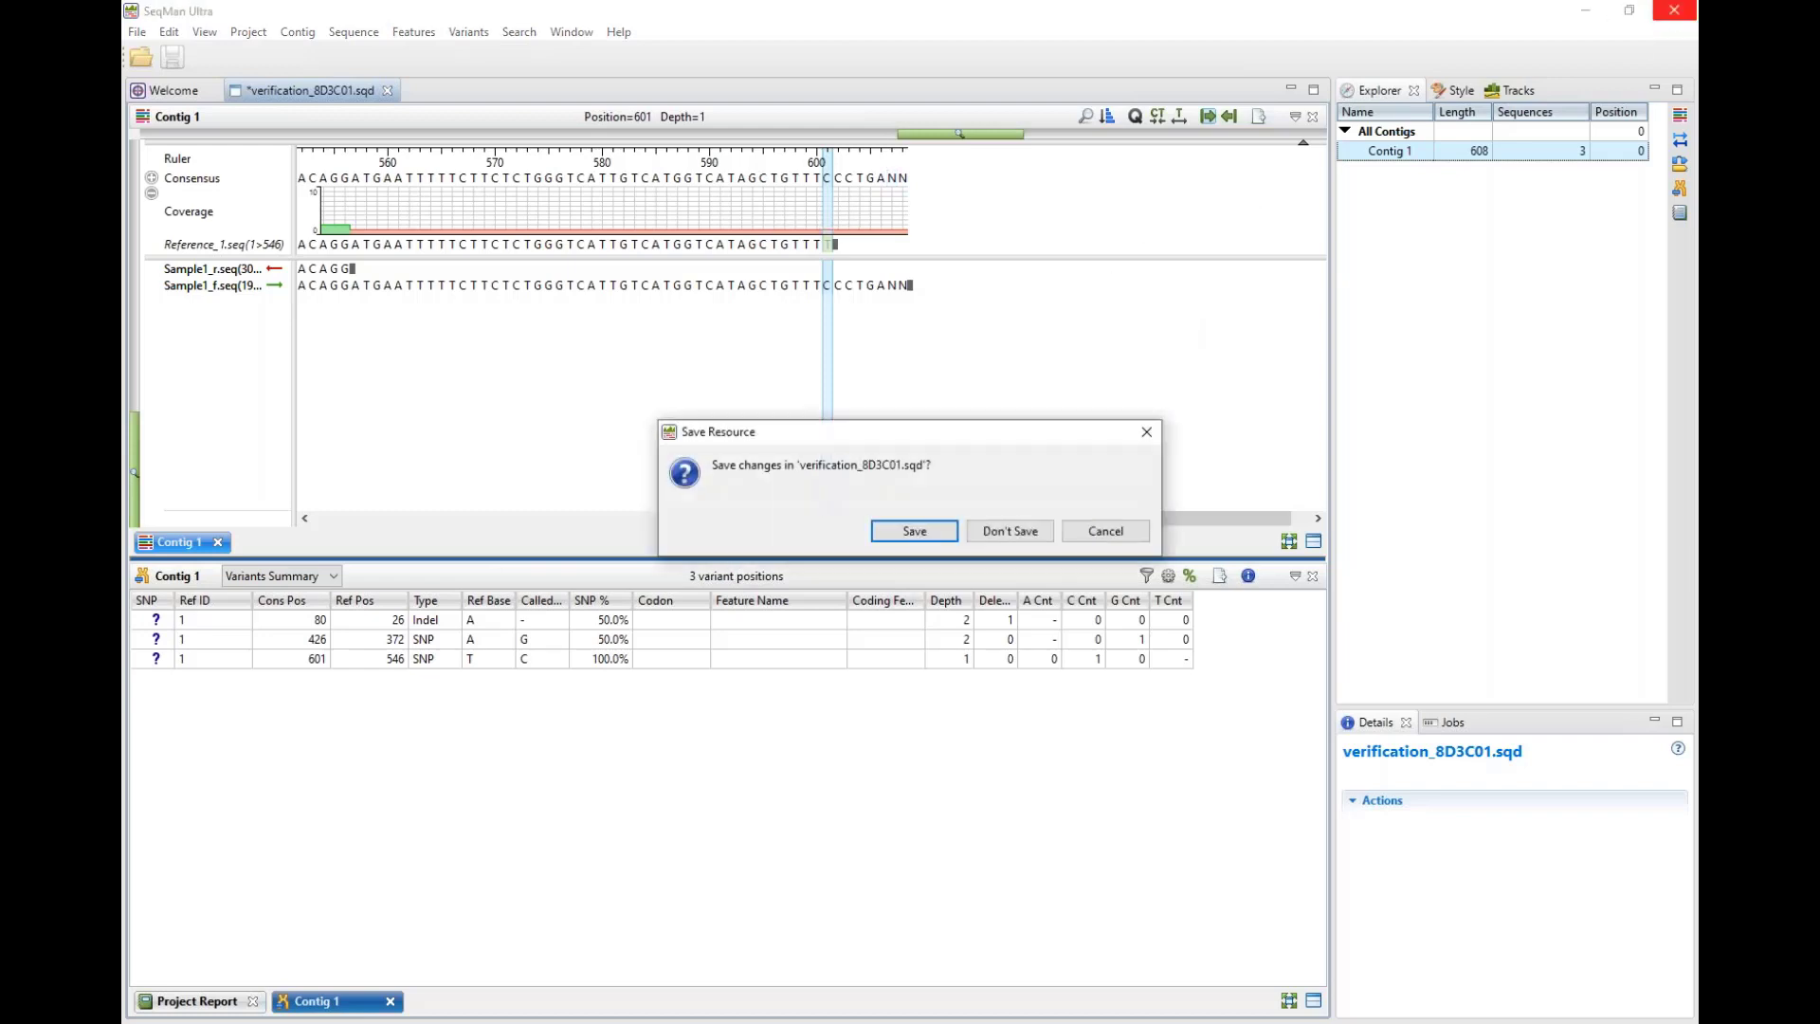
pyautogui.click(1010, 531)
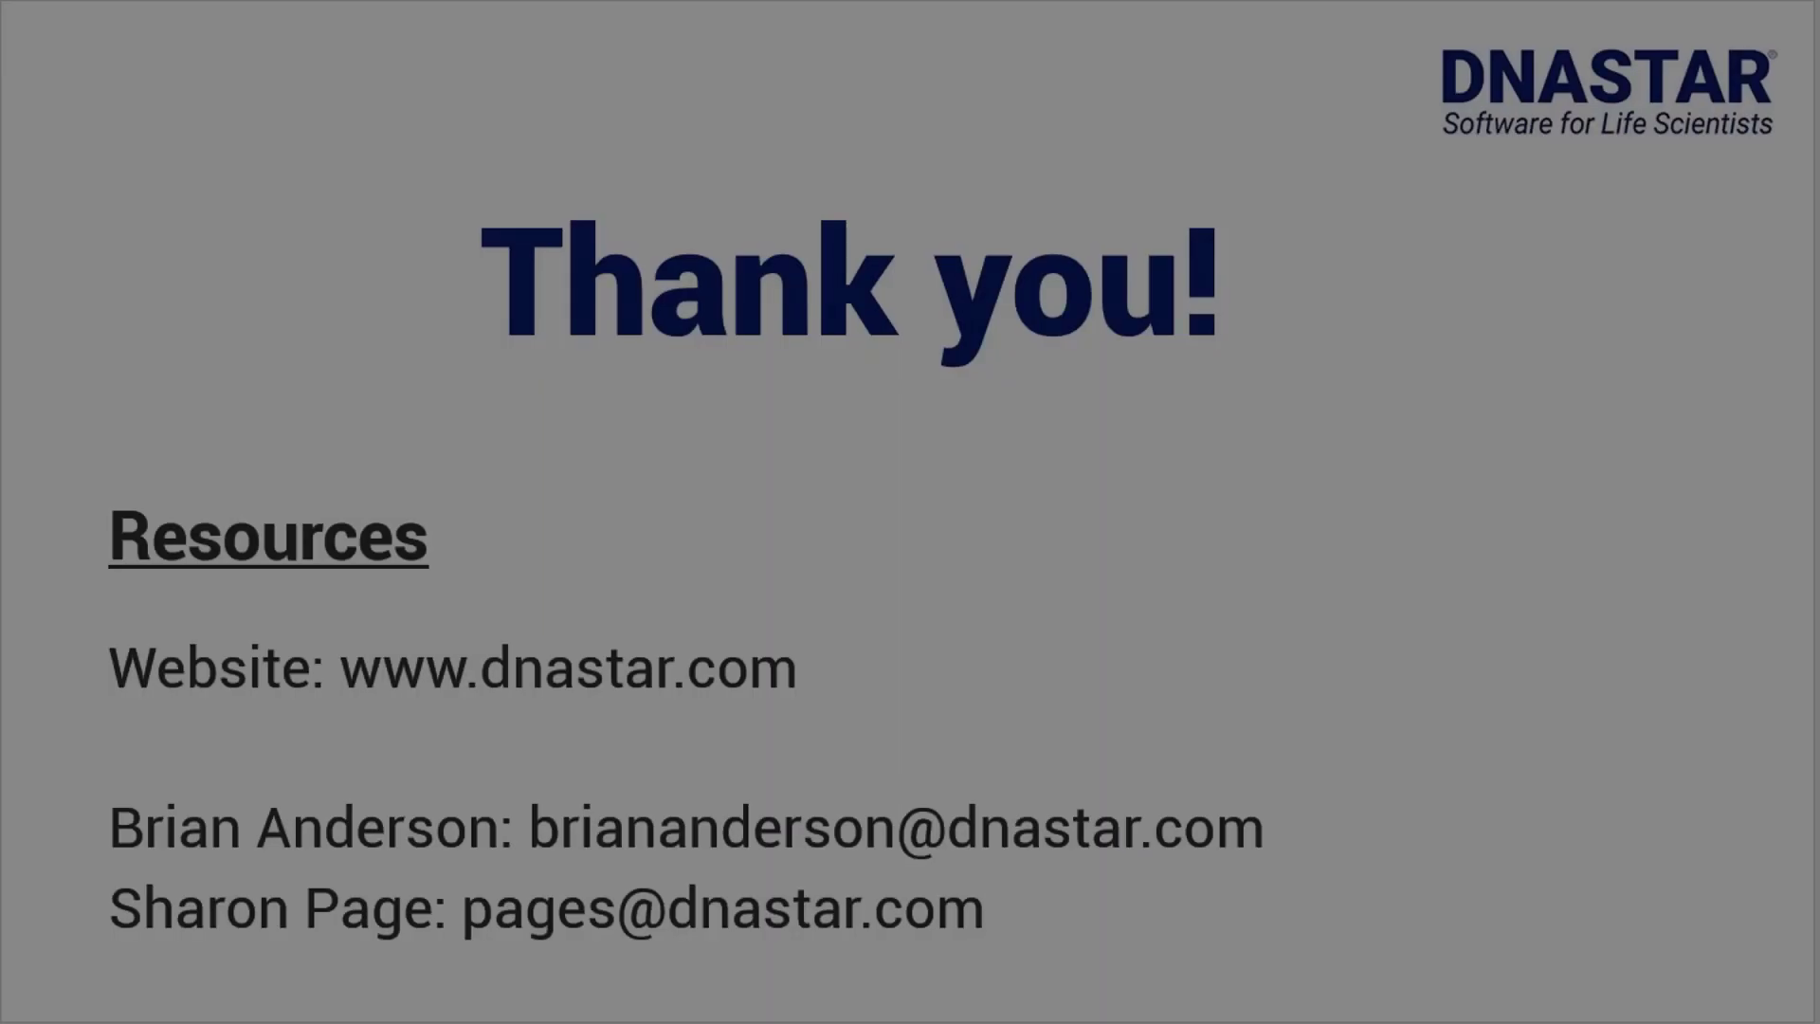